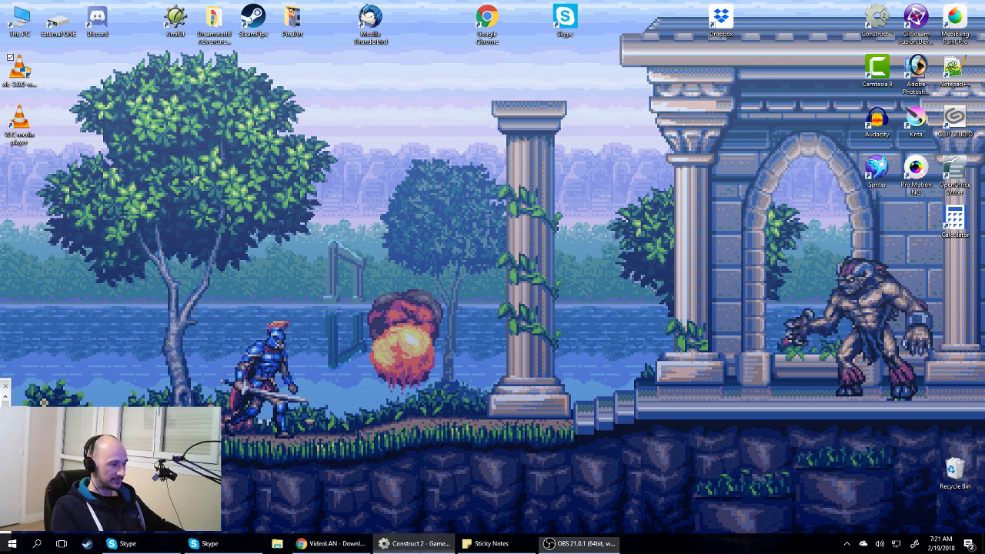
- Switch to Construct 2 and look over the Level 1 layout from its start to the distant trees
{"action": "left_click", "coordinate": [414, 544]}
{"action": "scroll", "coordinate": [468, 350], "scroll_direction": "down", "scroll_amount": 2}
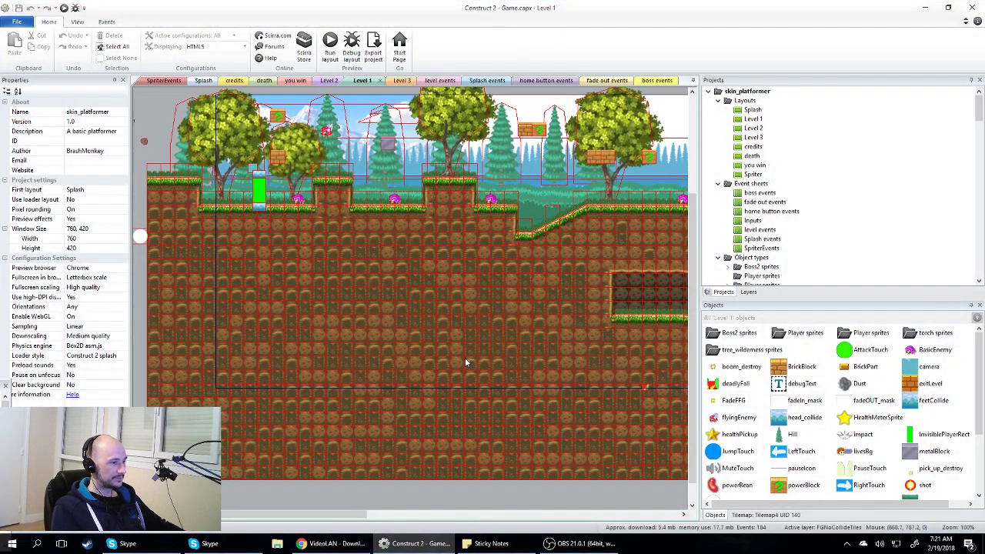
{"action": "scroll", "coordinate": [465, 359], "scroll_direction": "up", "scroll_amount": 3}
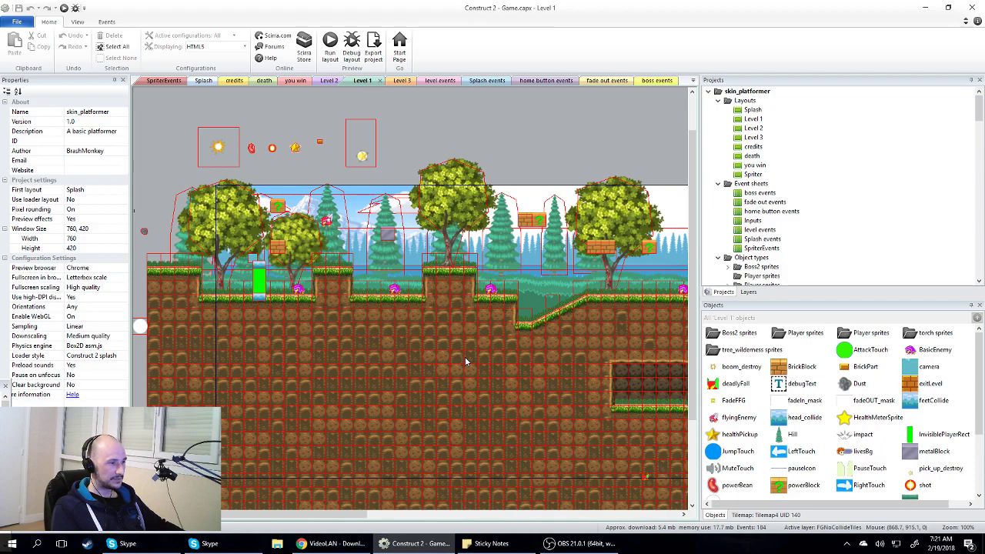
{"action": "left_click_drag", "start_coordinate": [265, 515], "coordinate": [482, 548]}
{"action": "scroll", "coordinate": [477, 403], "scroll_direction": "down", "scroll_amount": 3, "text": "ctrl"}
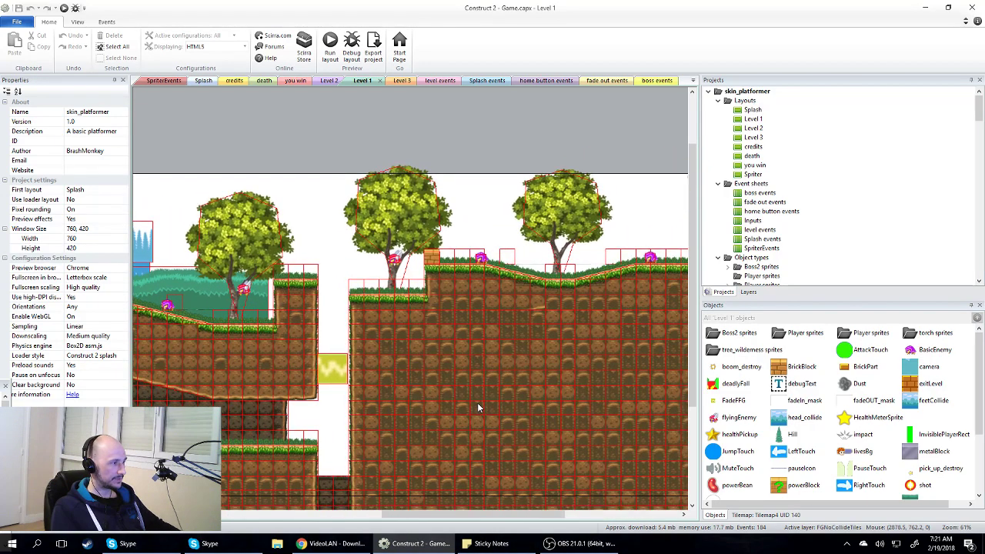
{"action": "left_click_drag", "start_coordinate": [467, 514], "coordinate": [320, 533]}
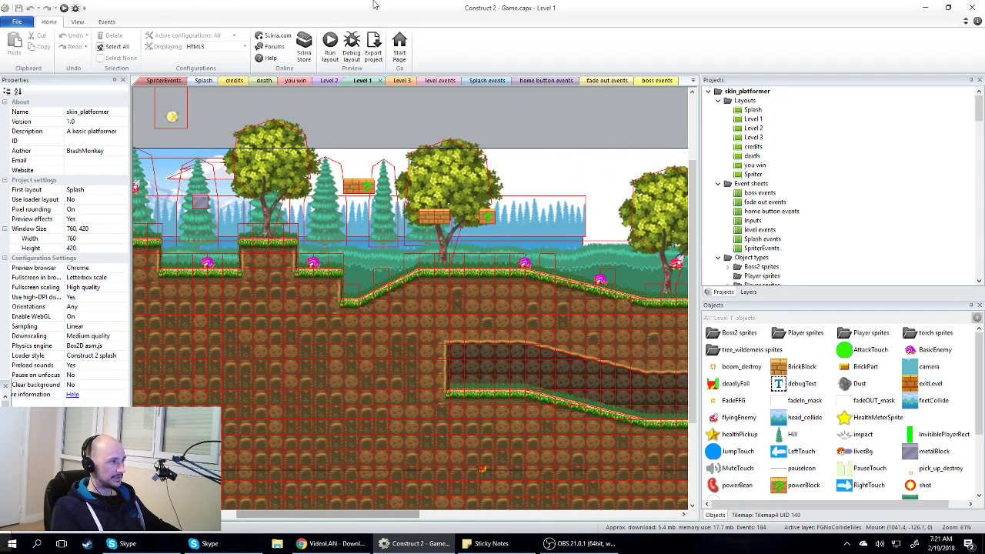
- Run the Level 1 layout in the browser and jump the cat into the first question-mark block
{"action": "left_click", "coordinate": [331, 48]}
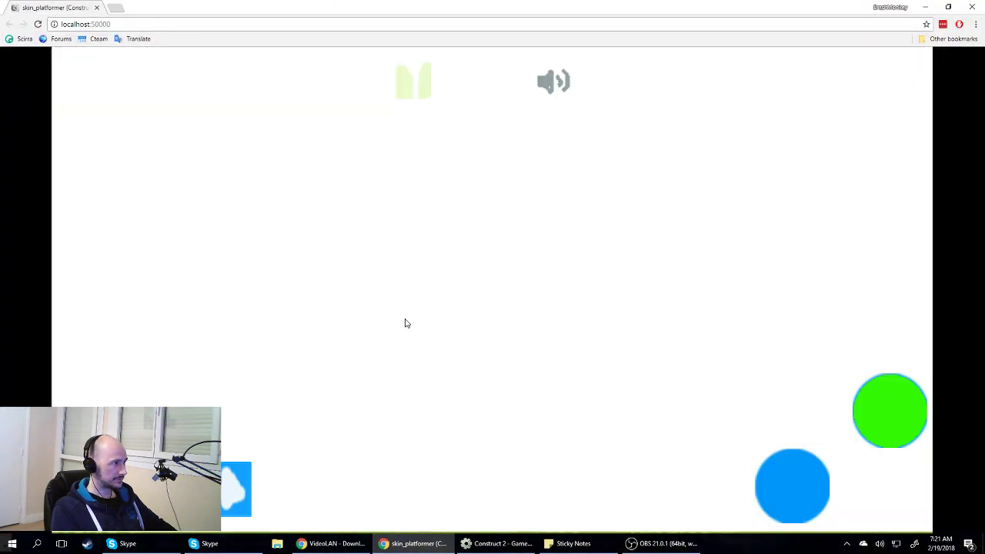
{"action": "key", "text": "Up"}
{"action": "key", "text": "Up"}
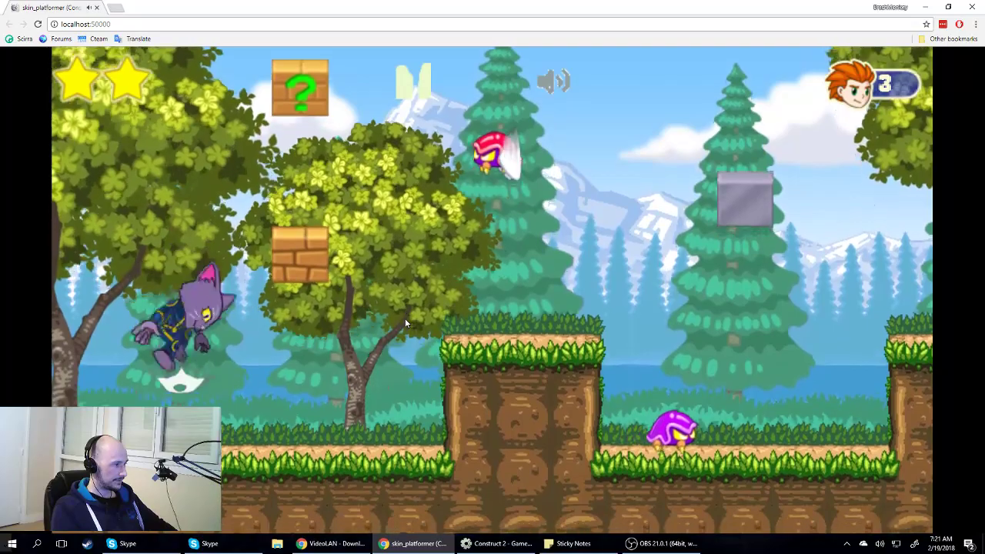
{"action": "key", "text": "Right"}
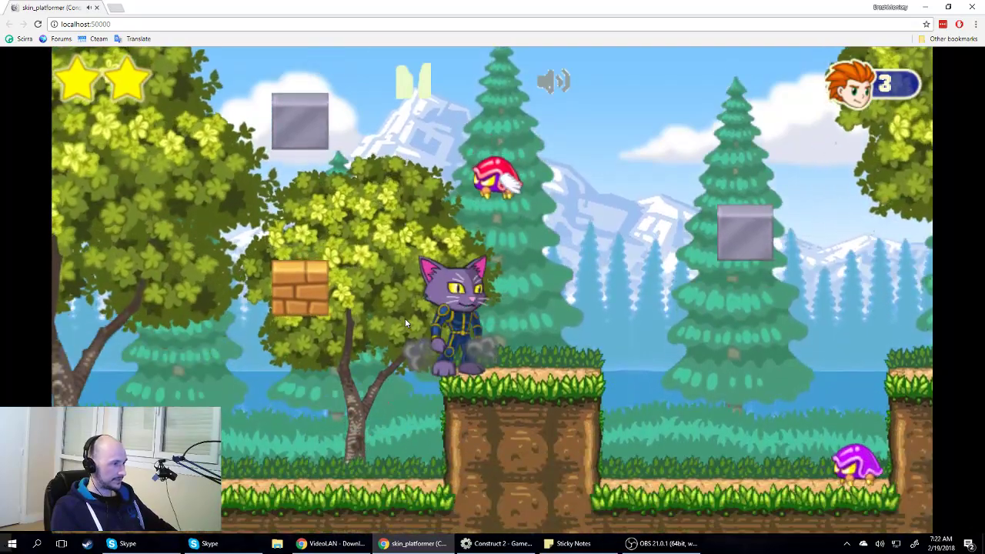
{"action": "key", "text": "Up"}
{"action": "key", "text": "Up"}
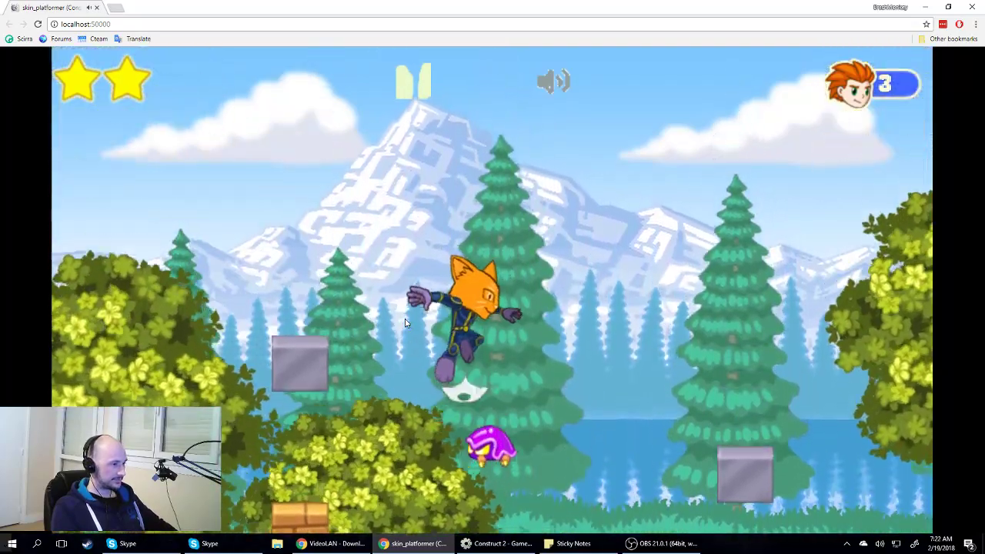
- Playtest stomping purple enemies around the first ledge and jump the cat toward the tree ledge
{"action": "key", "text": "Left"}
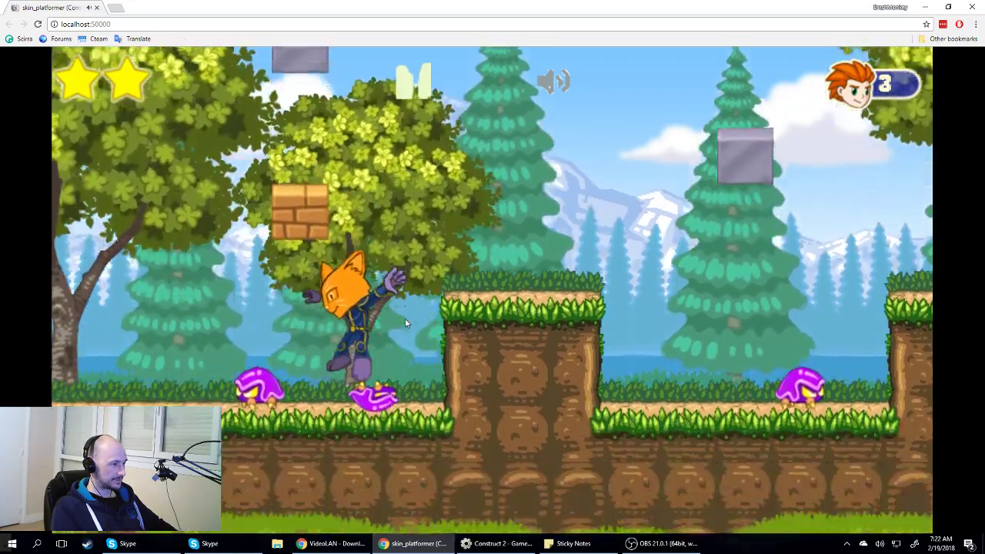
{"action": "key", "text": "Up"}
{"action": "key", "text": "Right"}
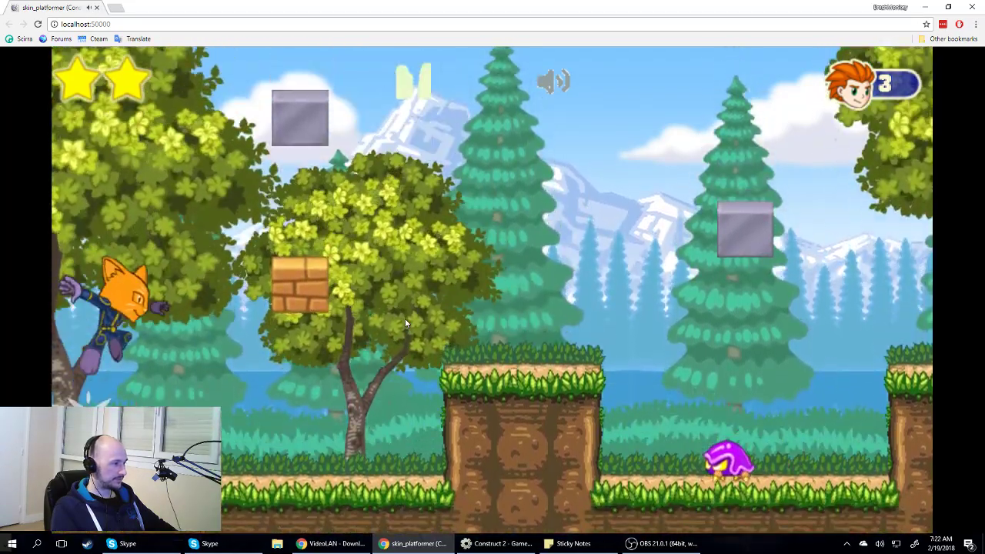
{"action": "key", "text": "Up"}
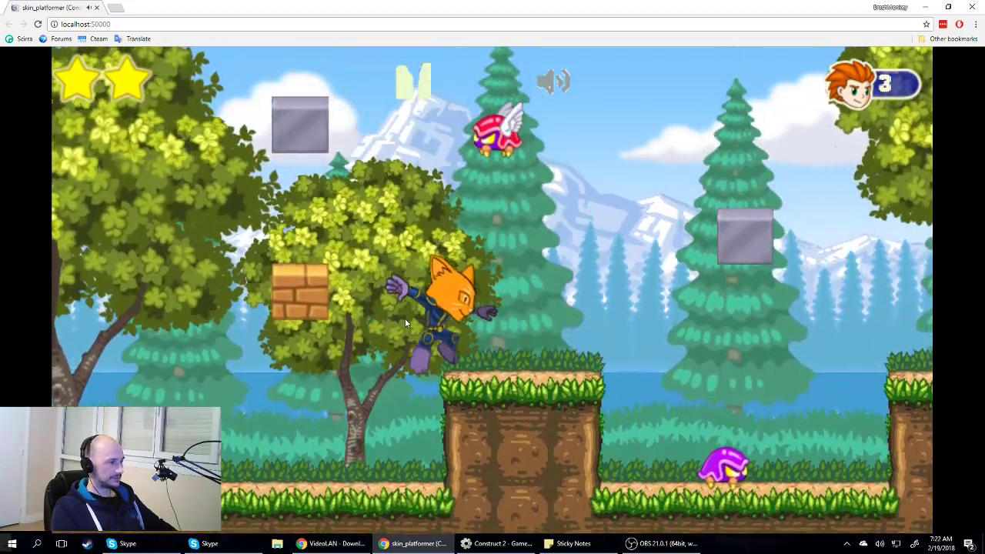
{"action": "key", "text": "Up"}
{"action": "key", "text": "Right"}
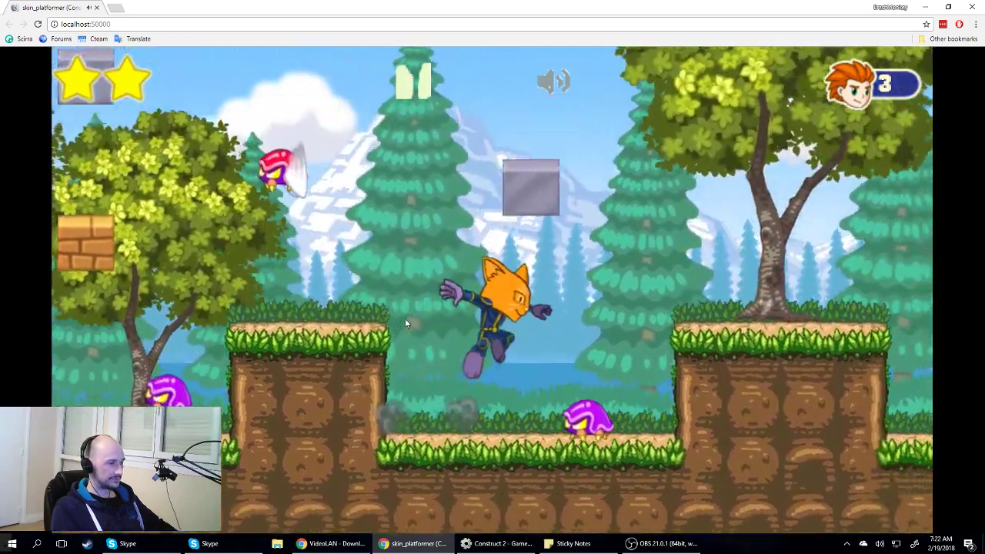
{"action": "key", "text": "Right"}
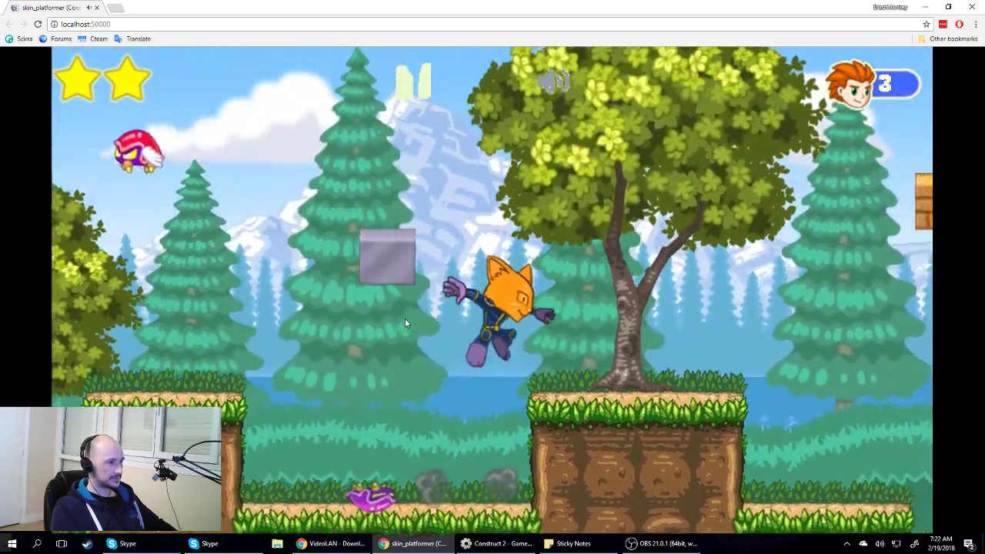
- Test jumping and changing direction with the cat around the ledge with the tree
{"action": "key", "text": "Left"}
{"action": "key", "text": "Right"}
{"action": "key", "text": "Up"}
{"action": "key", "text": "Right"}
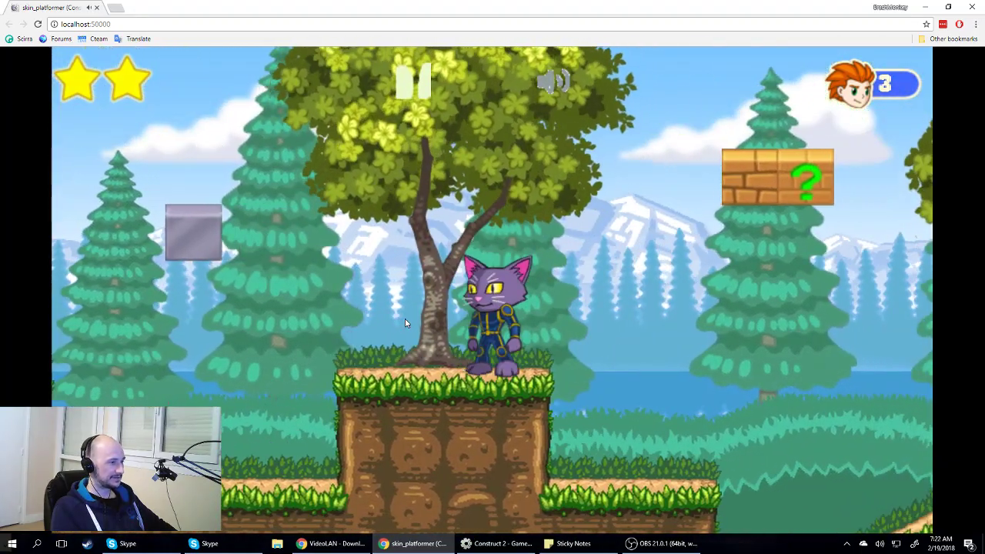
{"action": "key", "text": "Up"}
{"action": "key", "text": "Left"}
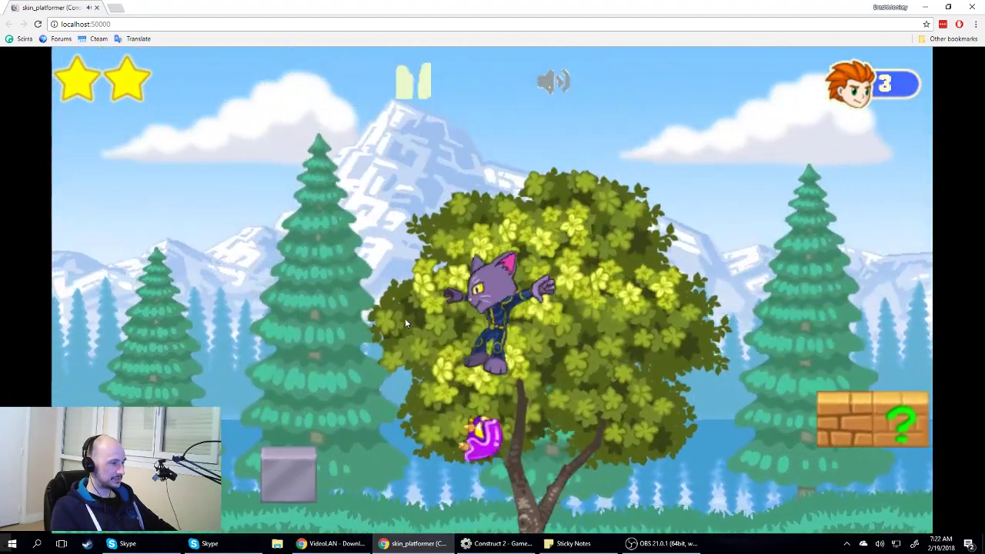
{"action": "key", "text": "Right"}
{"action": "key", "text": "Left"}
{"action": "key", "text": "Up"}
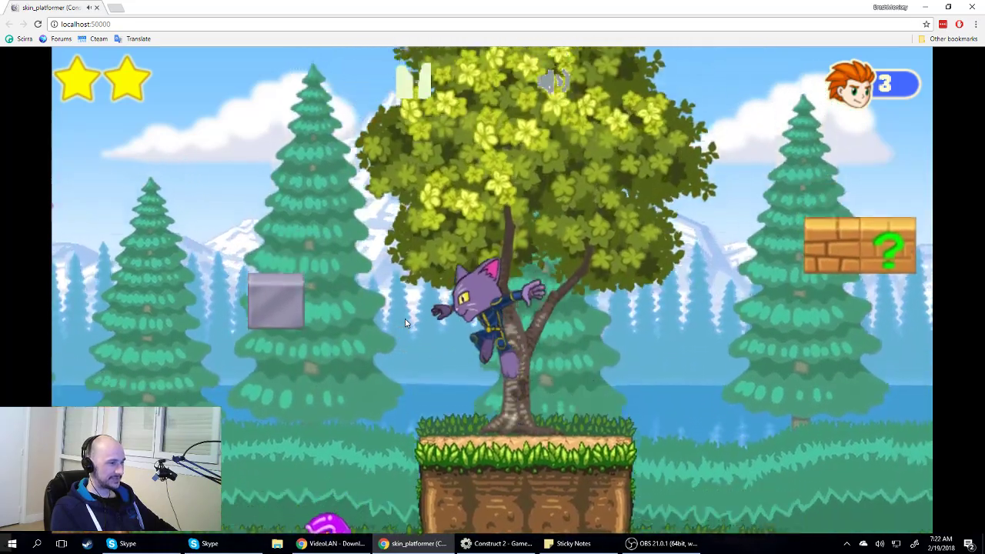
{"action": "key", "text": "Right"}
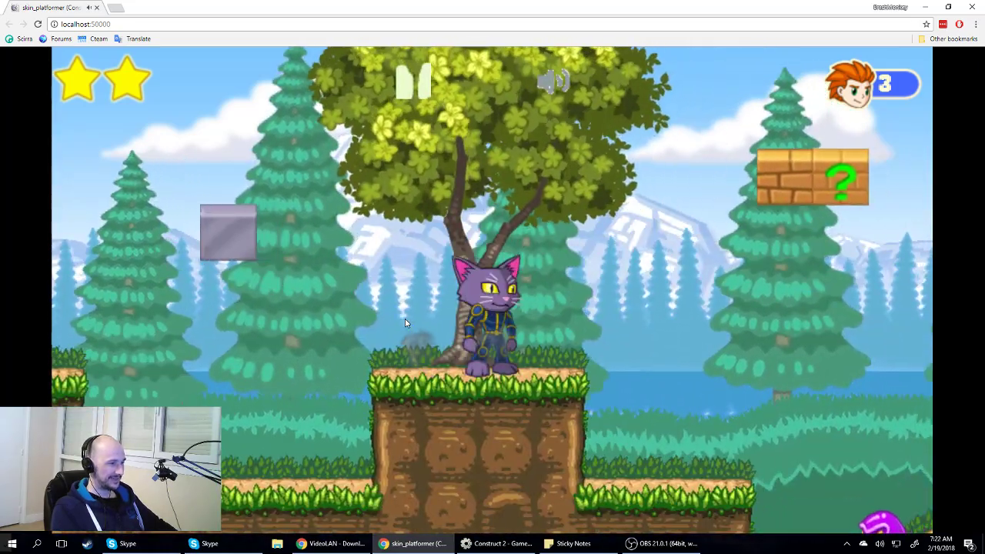
- Jump the cat down to the slope, stomp the enemy there and break one of the paired brick blocks
{"action": "key", "text": "Up"}
{"action": "key", "text": "Up"}
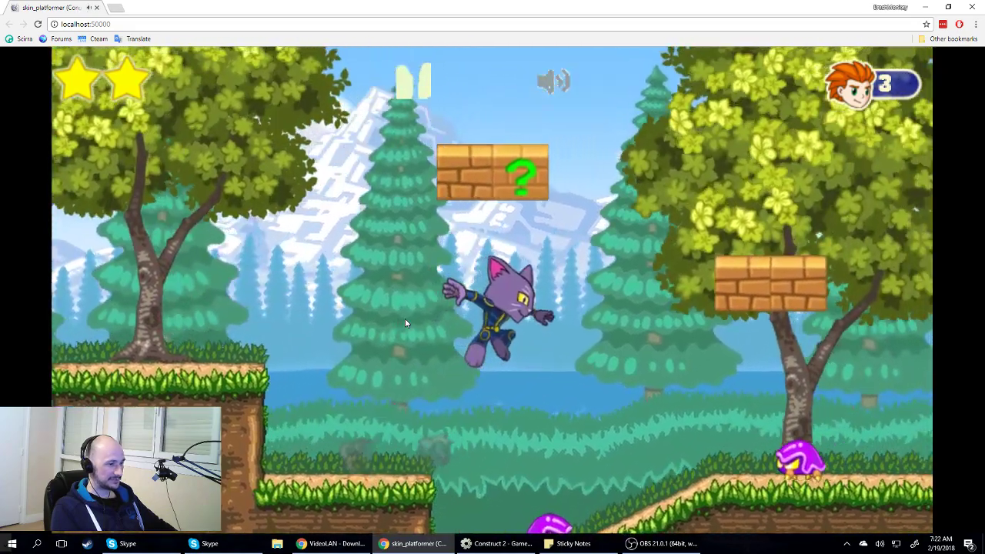
{"action": "key", "text": "Right"}
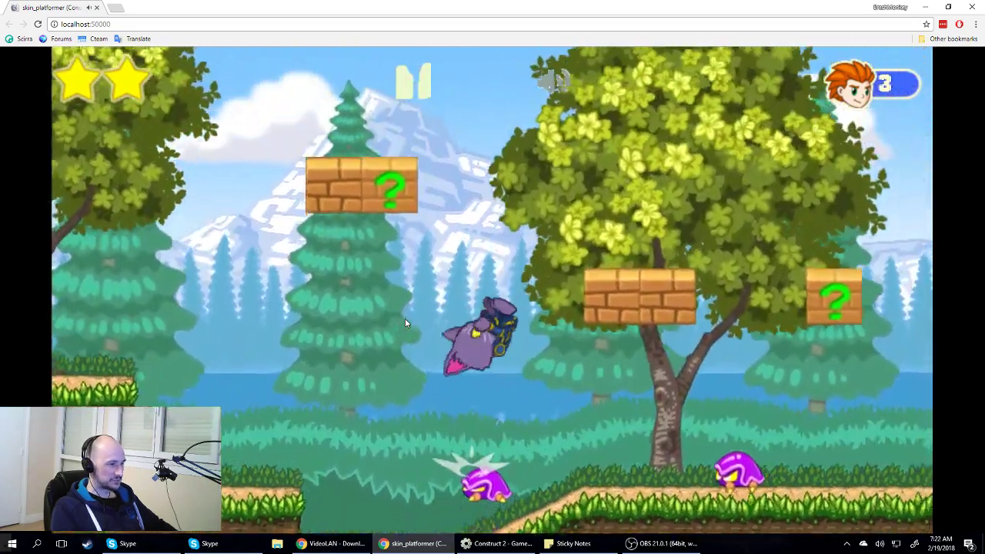
{"action": "key", "text": "Left"}
{"action": "key", "text": "Right"}
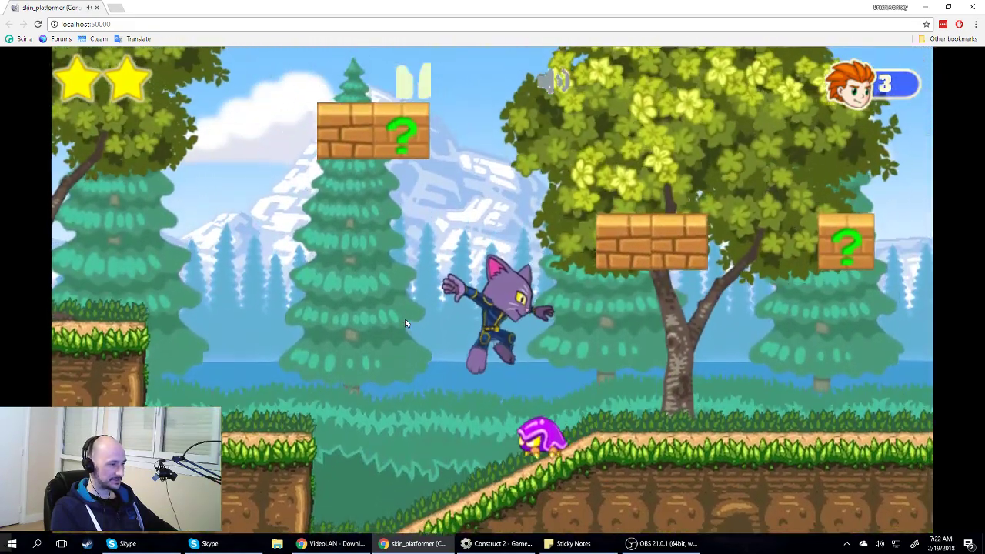
{"action": "key", "text": "Left"}
{"action": "key", "text": "Right"}
{"action": "key", "text": "Up"}
{"action": "key", "text": "Left"}
{"action": "key", "text": "Up"}
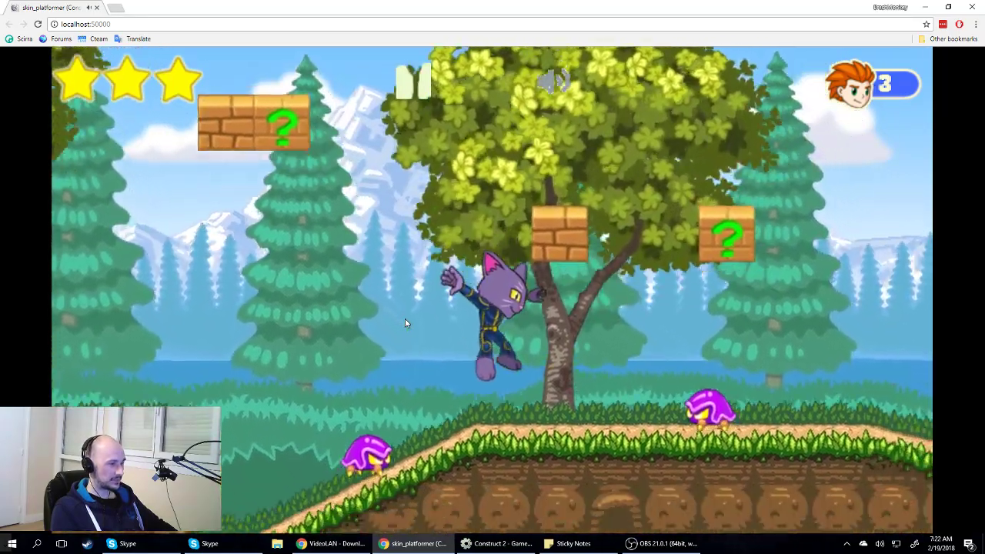
- Stomp the enemies on the slope and break the remaining brick block beside the tree
{"action": "key", "text": "Right"}
{"action": "key", "text": "Up"}
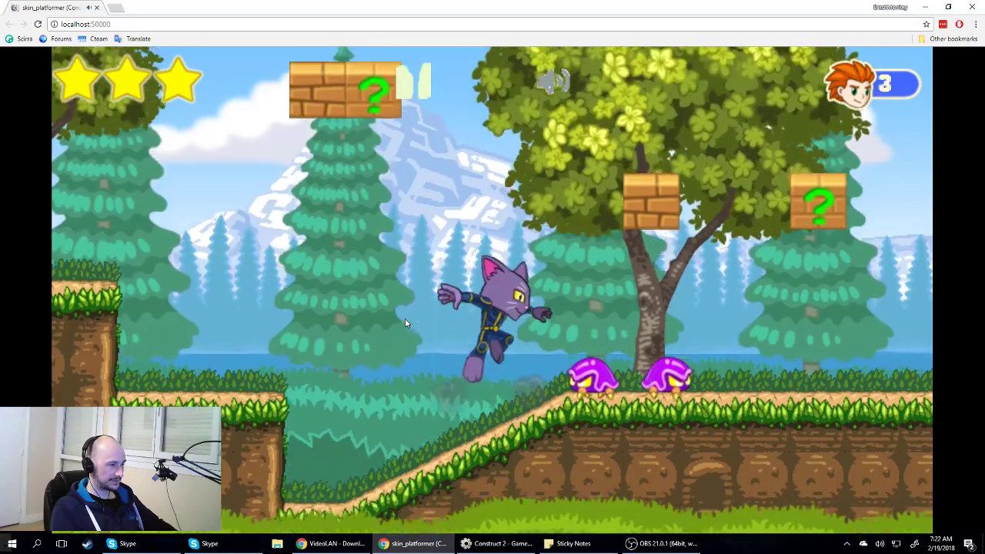
{"action": "key", "text": "Left"}
{"action": "key", "text": "Right"}
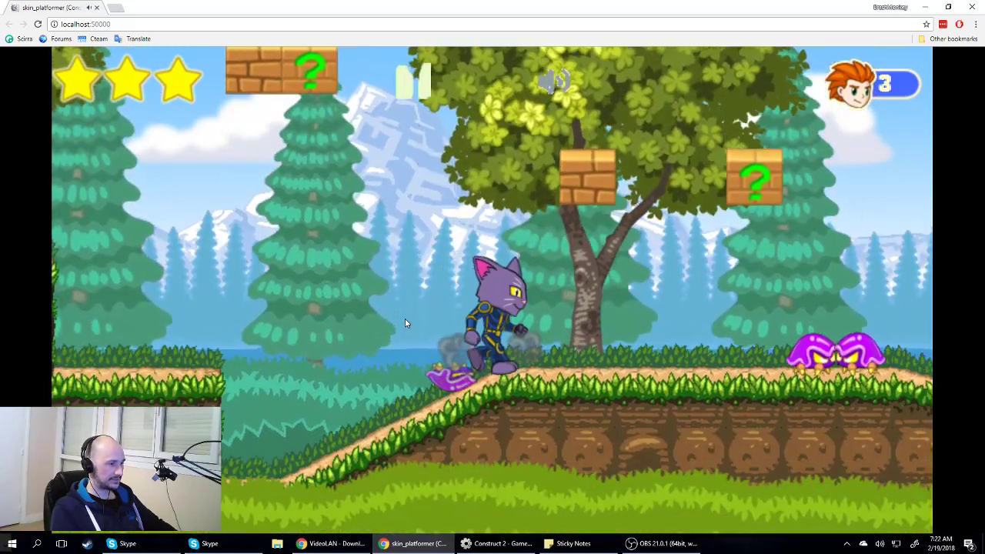
{"action": "key", "text": "Right"}
{"action": "key", "text": "Up"}
{"action": "key", "text": "Up"}
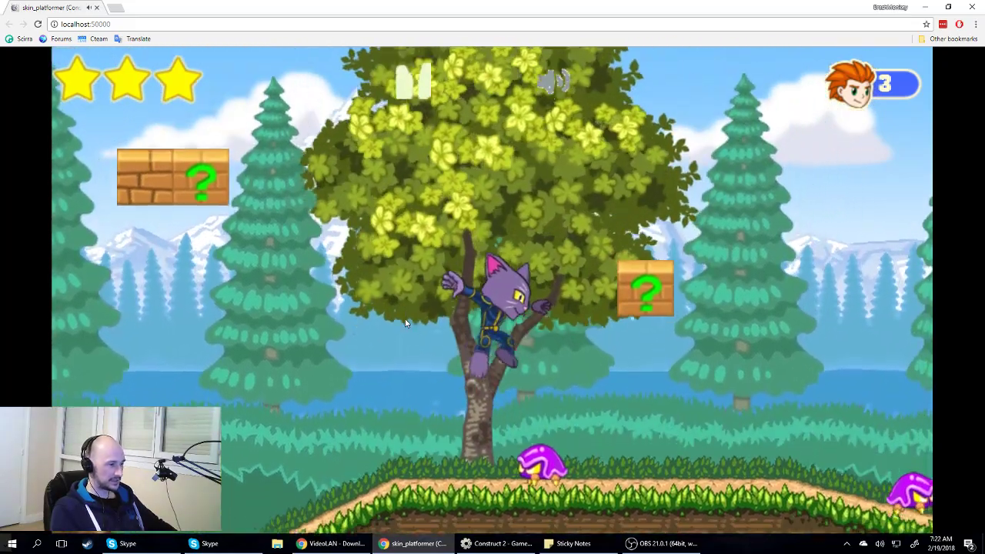
{"action": "key", "text": "Right"}
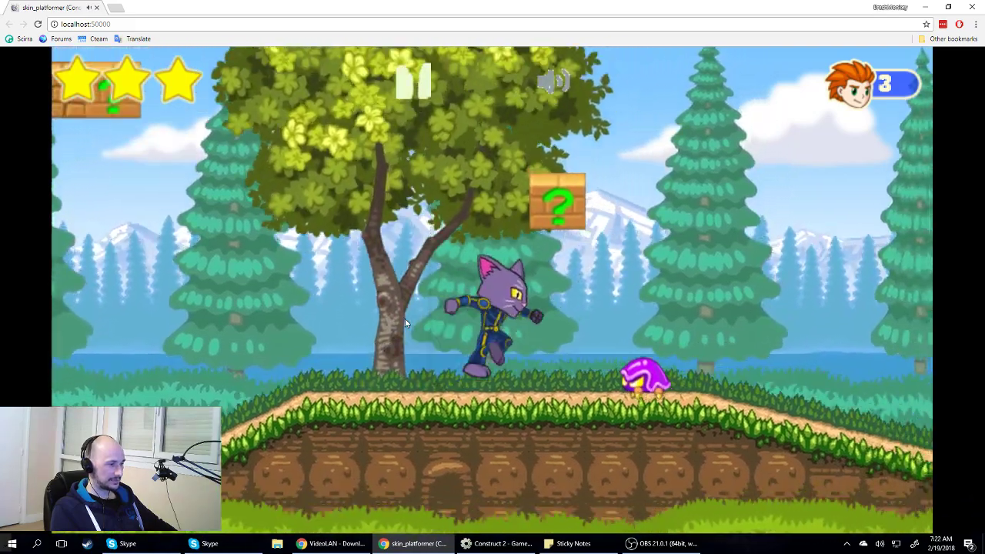
- Hit the question-mark block beside the tree and chase the released red bean down the slope
{"action": "key", "text": "Up"}
{"action": "key", "text": "Right"}
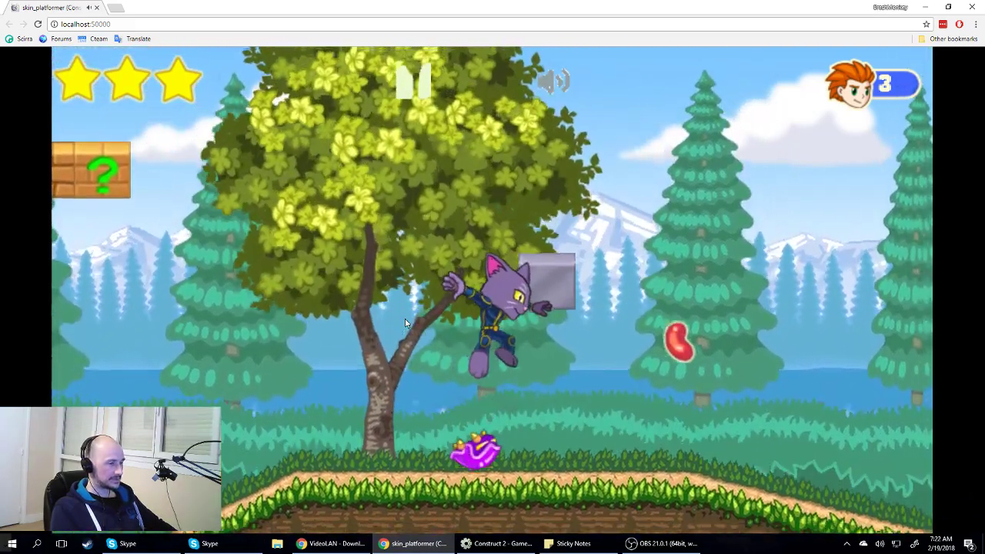
{"action": "key", "text": "Right"}
{"action": "key", "text": "Up"}
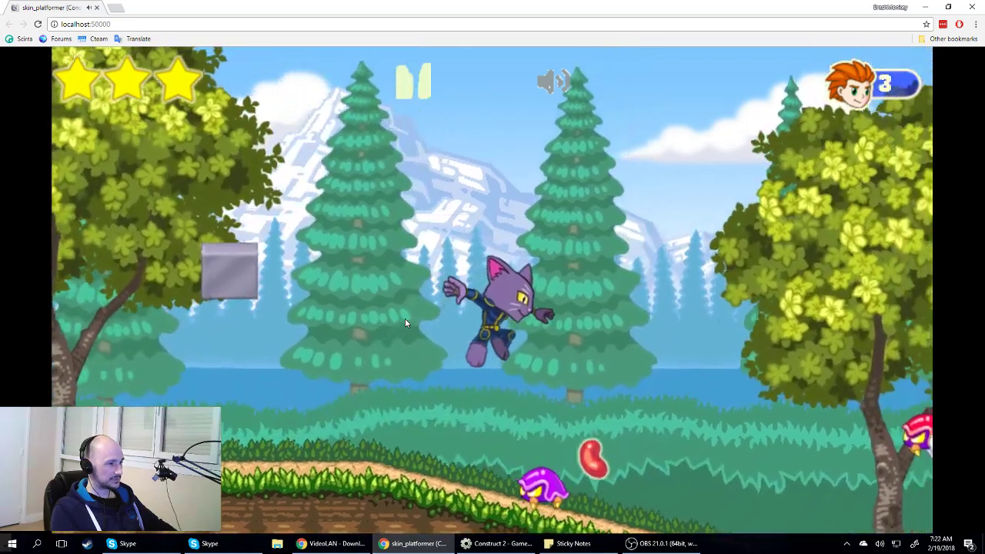
{"action": "key", "text": "Right"}
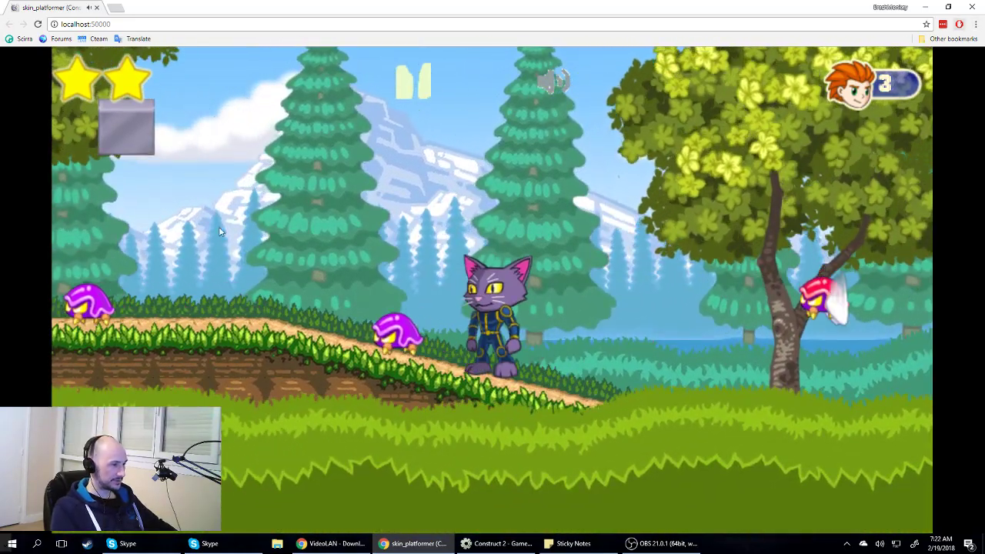
- Run the cat through the grassy dip and jump onto the tall dirt pillar
{"action": "key", "text": "Right"}
{"action": "key", "text": "Up"}
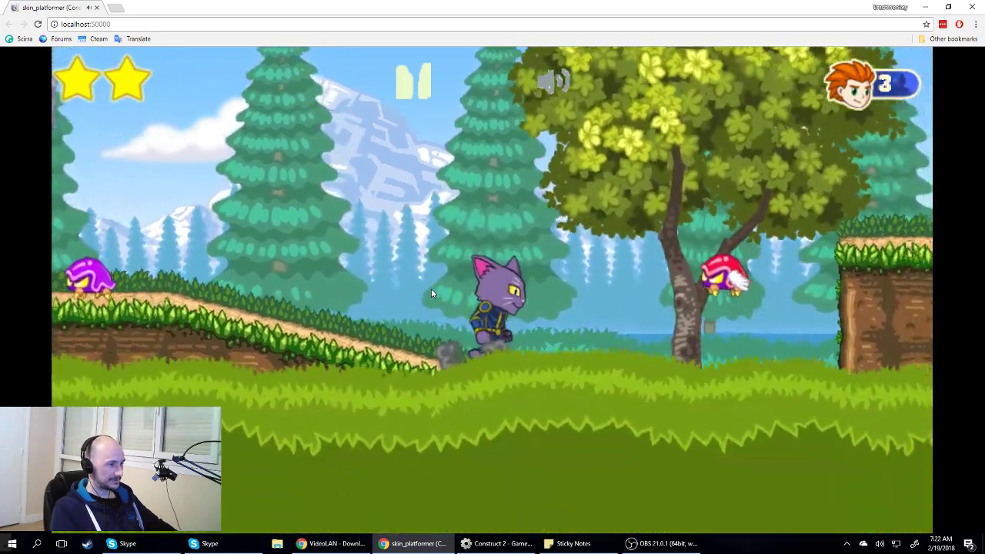
{"action": "key", "text": "Up"}
{"action": "key", "text": "Up"}
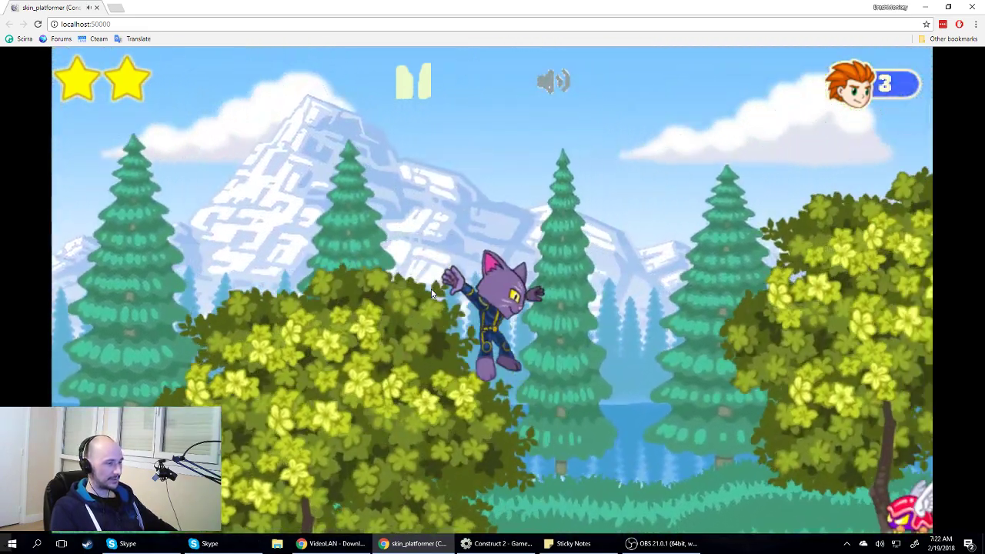
{"action": "key", "text": "Right"}
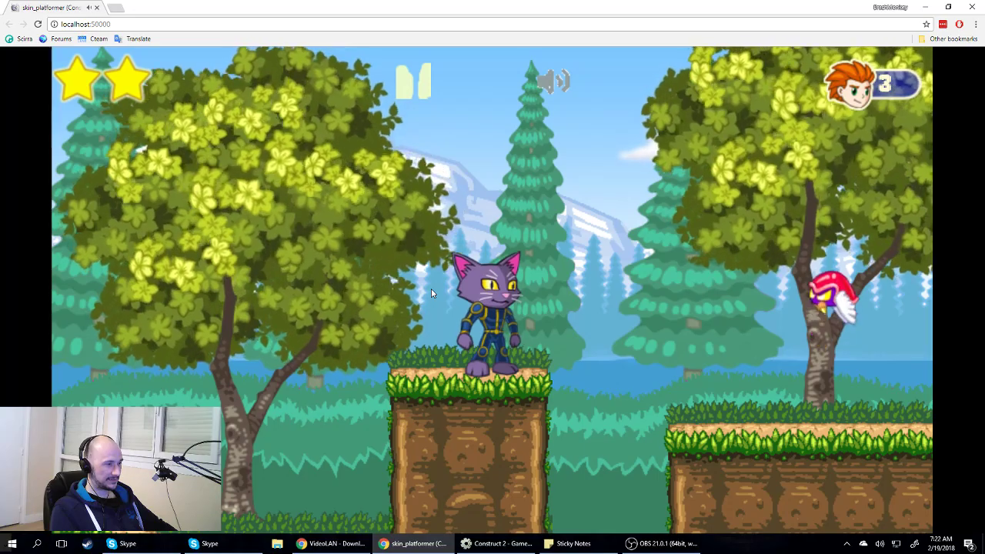
- Move the cat off the tall dirt pillar and back down into the grassy dip beside the tree
{"action": "key", "text": "Right"}
{"action": "key", "text": "Right"}
{"action": "key", "text": "Right"}
{"action": "key", "text": "Left"}
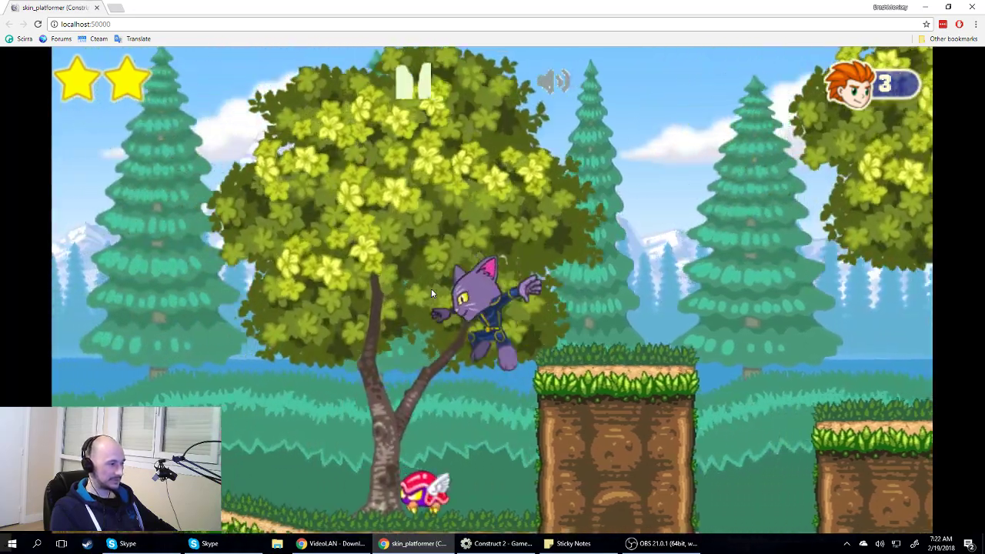
{"action": "key", "text": "Right"}
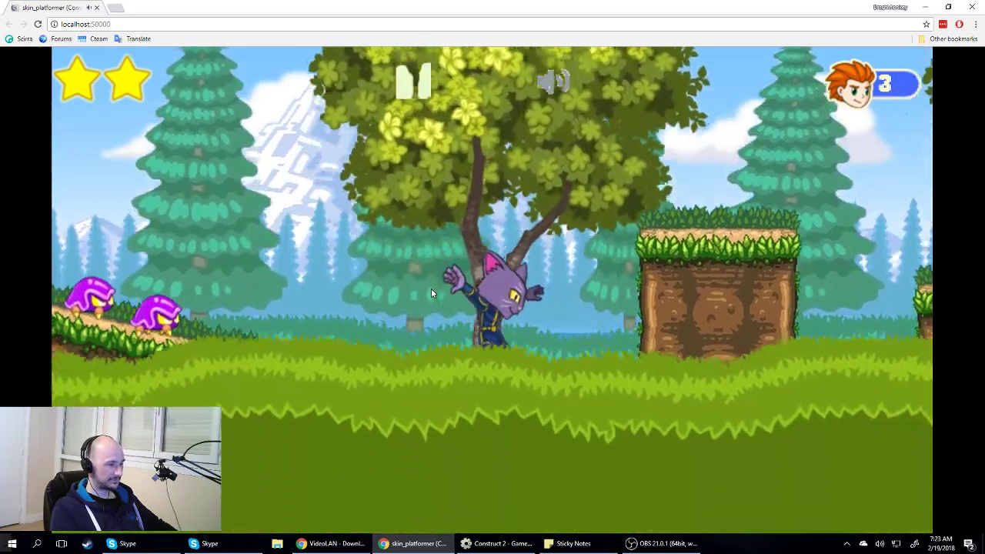
- Fight the purple walking enemies and the red flying enemy around the tree in the dip
{"action": "key", "text": "Left"}
{"action": "key", "text": "Up"}
{"action": "key", "text": "Right"}
{"action": "key", "text": "Up"}
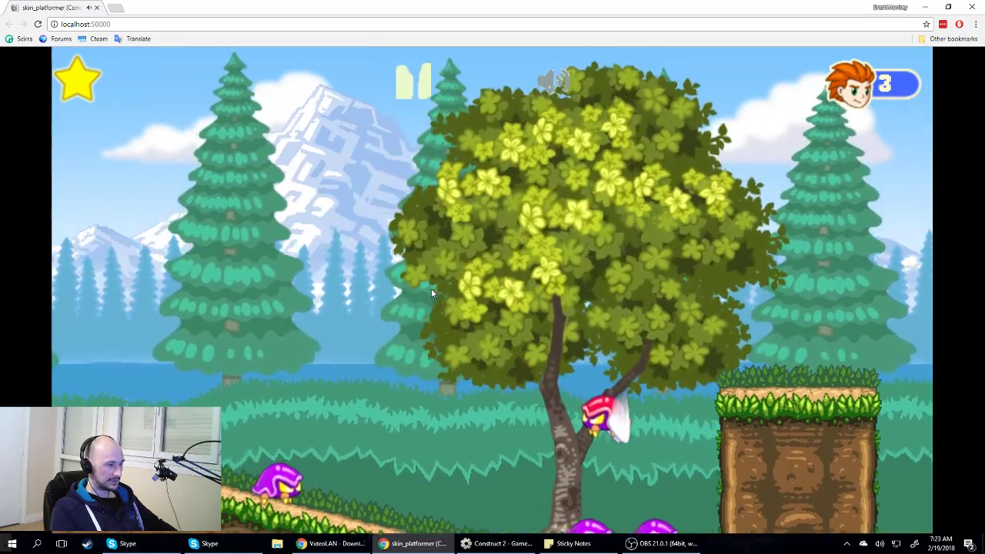
{"action": "key", "text": "Right"}
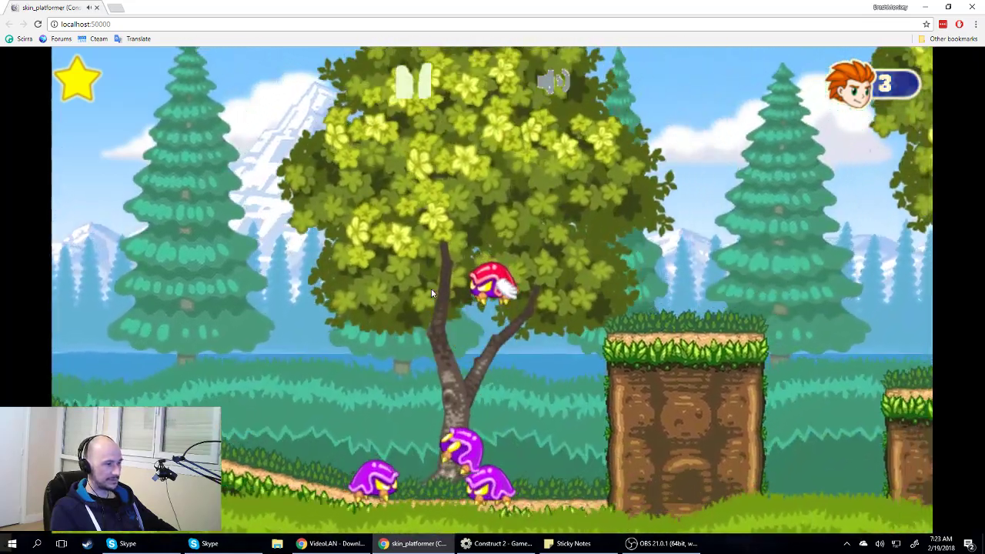
- Jump the cat over the enemies beneath the tree and back onto the tall dirt pillar
{"action": "key", "text": "Up"}
{"action": "key", "text": "Left"}
{"action": "key", "text": "Up"}
{"action": "key", "text": "Up"}
{"action": "key", "text": "Right"}
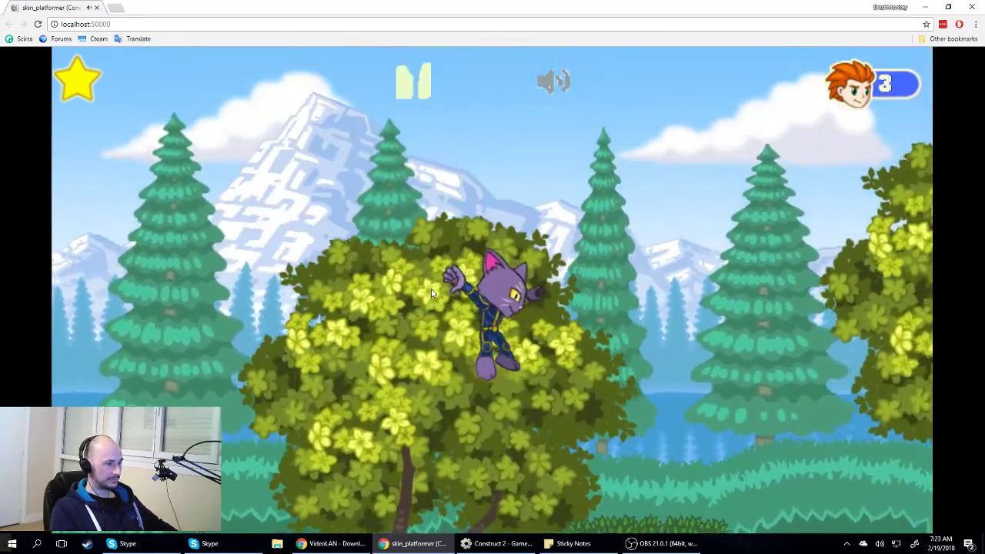
{"action": "key", "text": "Right"}
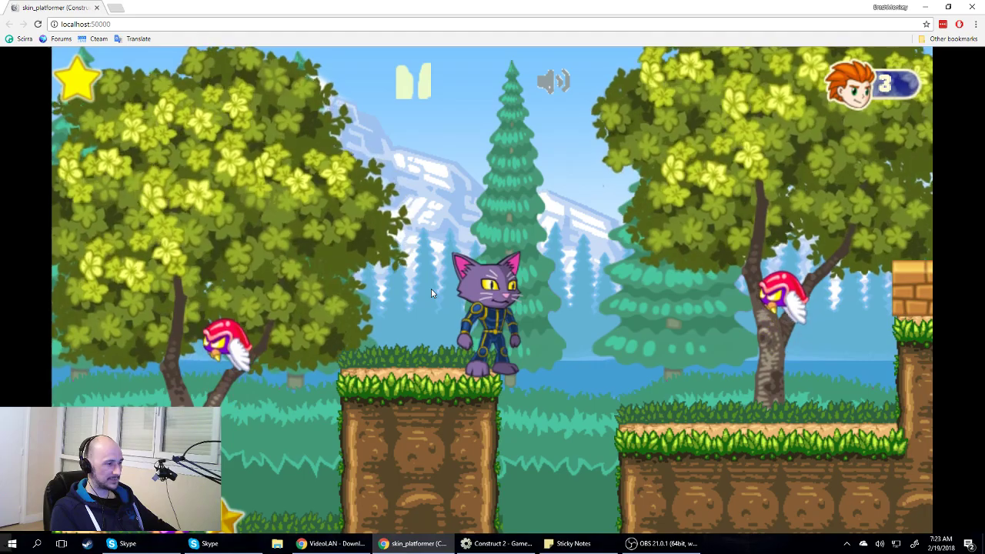
- Drop the cat down the shaft beyond the pillar and run up the underground tunnel toward its closed end
{"action": "key", "text": "Right"}
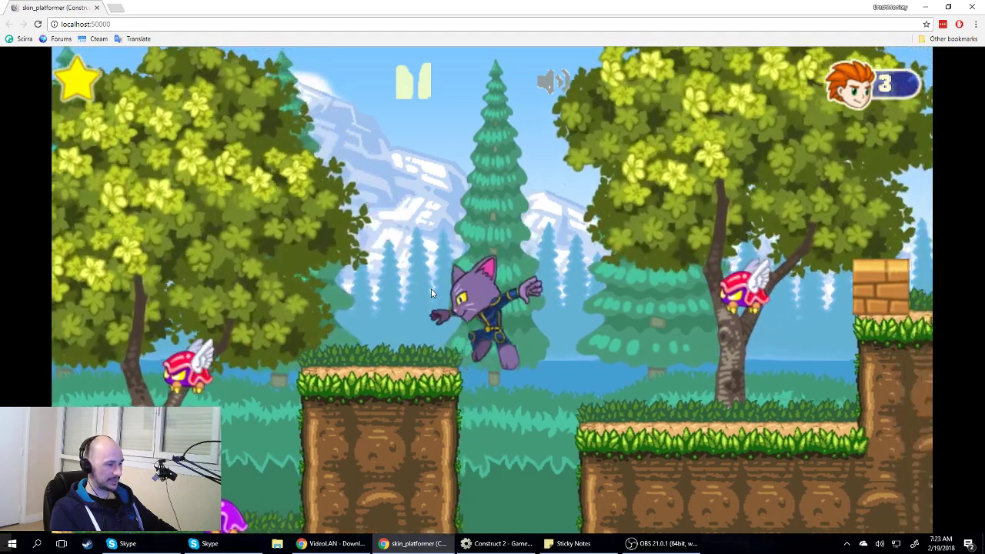
{"action": "key", "text": "Left"}
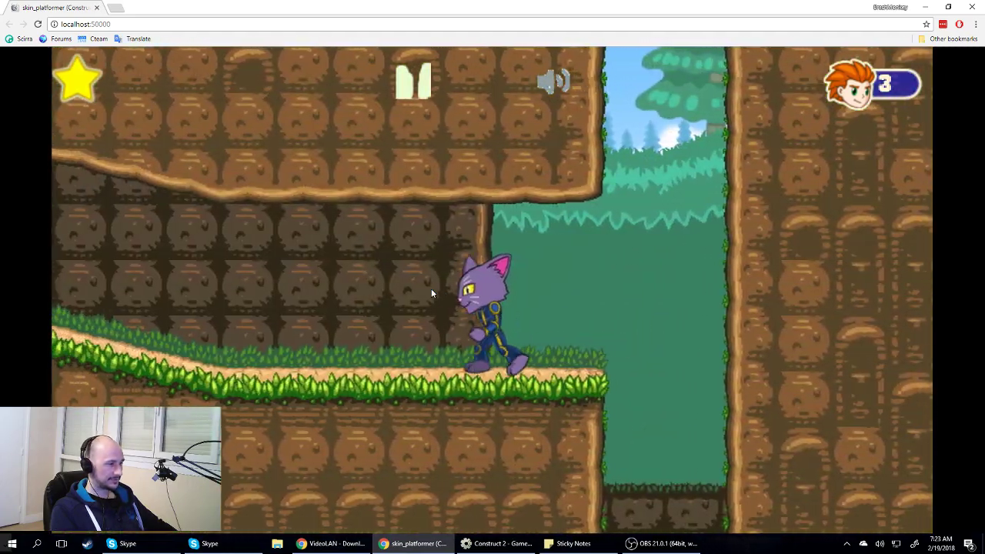
{"action": "key", "text": "Left"}
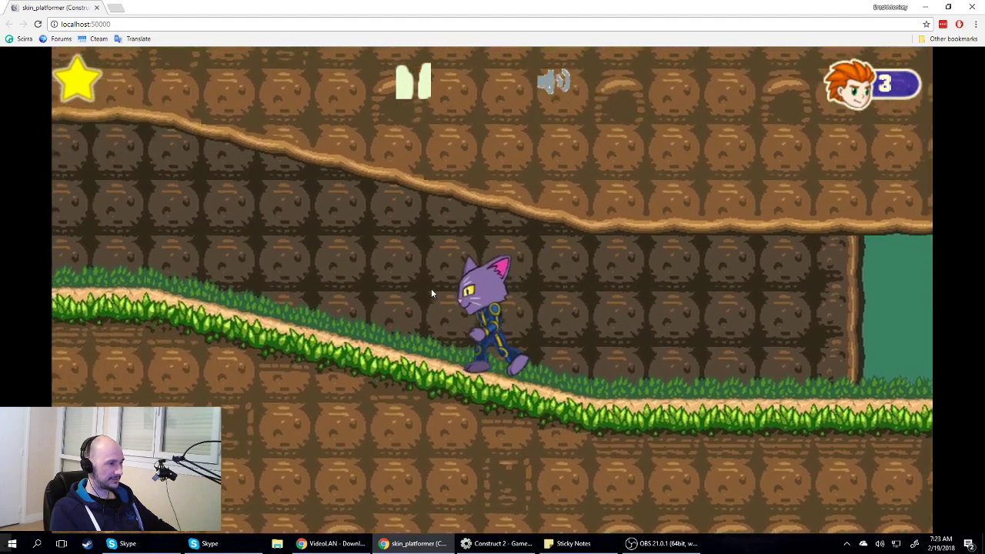
{"action": "key", "text": "Left"}
{"action": "key", "text": "Up"}
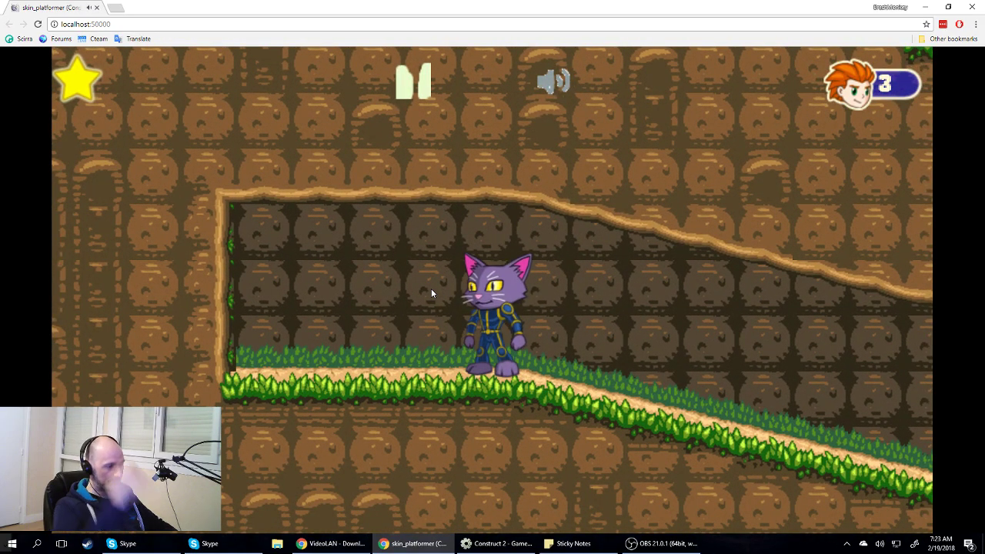
- Jump the cat against the tunnel ceiling and run it down and back up the tunnel slope
{"action": "key", "text": "Left"}
{"action": "key", "text": "Up"}
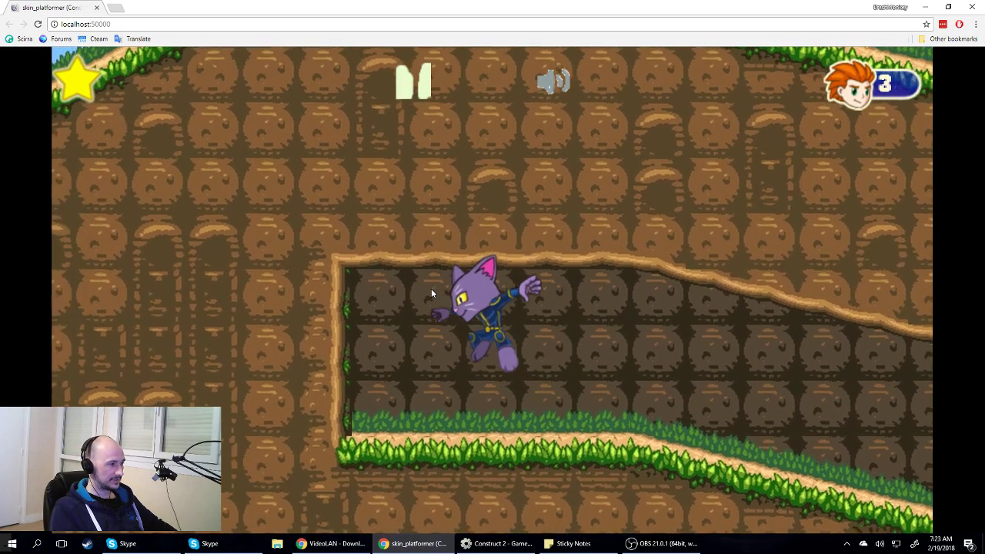
{"action": "key", "text": "Right"}
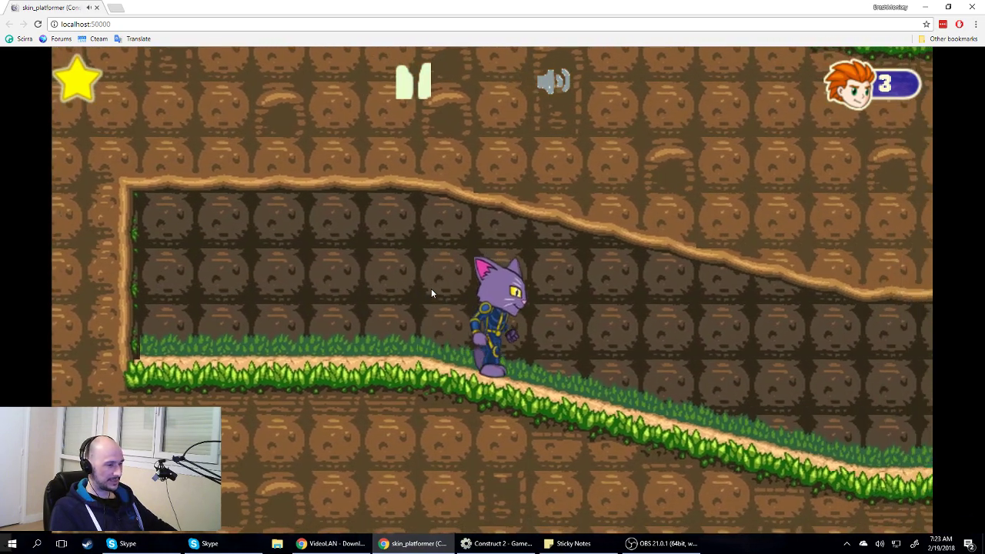
{"action": "key", "text": "Left"}
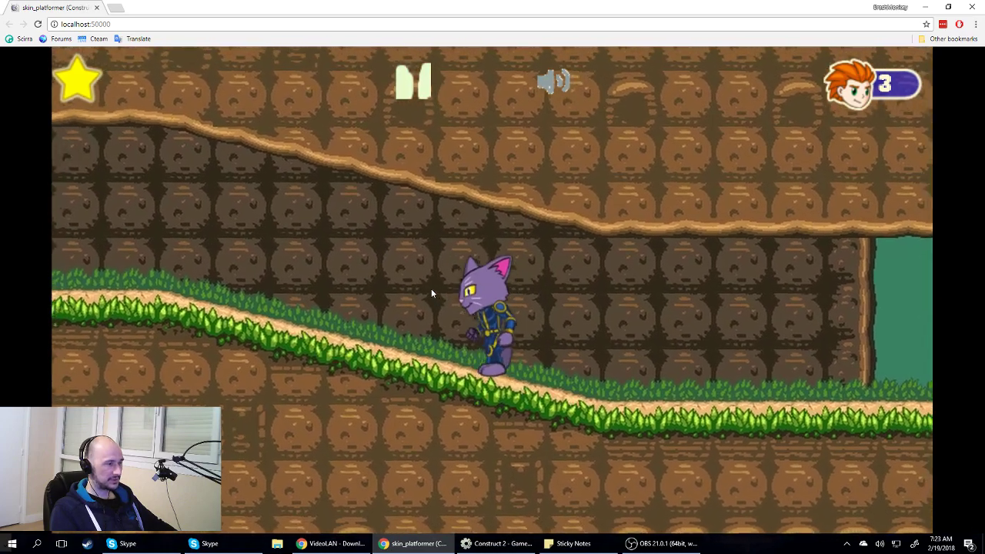
{"action": "key", "text": "Left"}
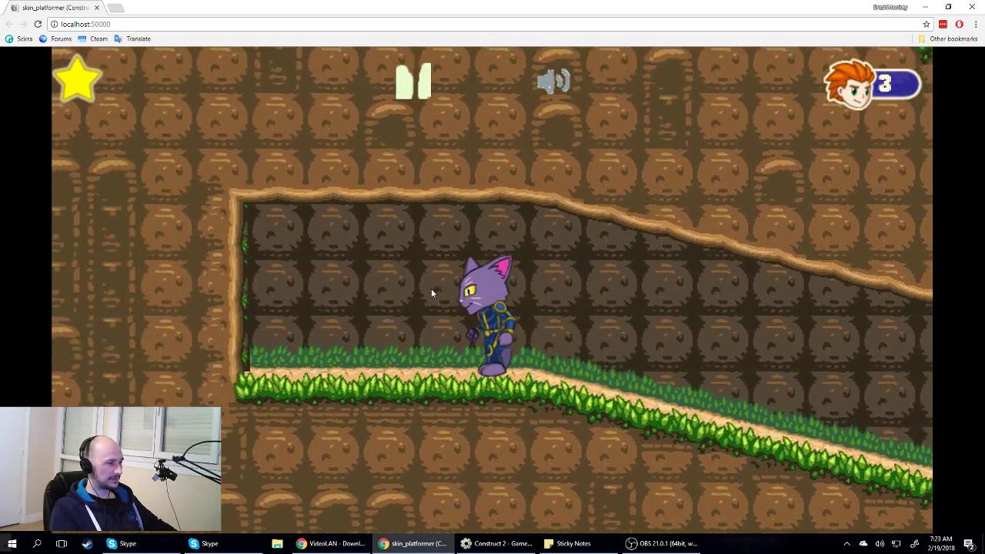
- Test repeated jumps and turns with the cat near the tunnel's end wall
{"action": "key", "text": "Up"}
{"action": "key", "text": "Up"}
{"action": "key", "text": "Up"}
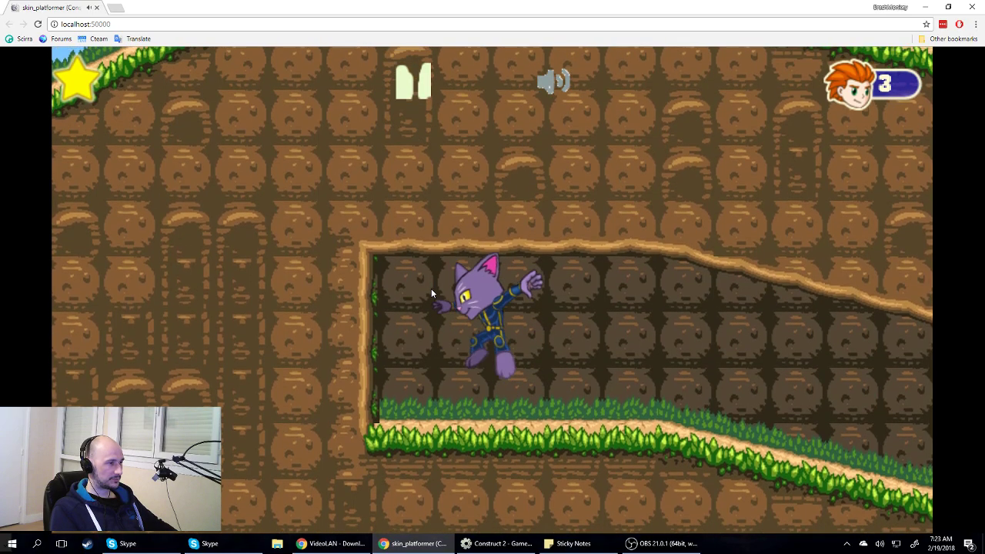
{"action": "key", "text": "Up"}
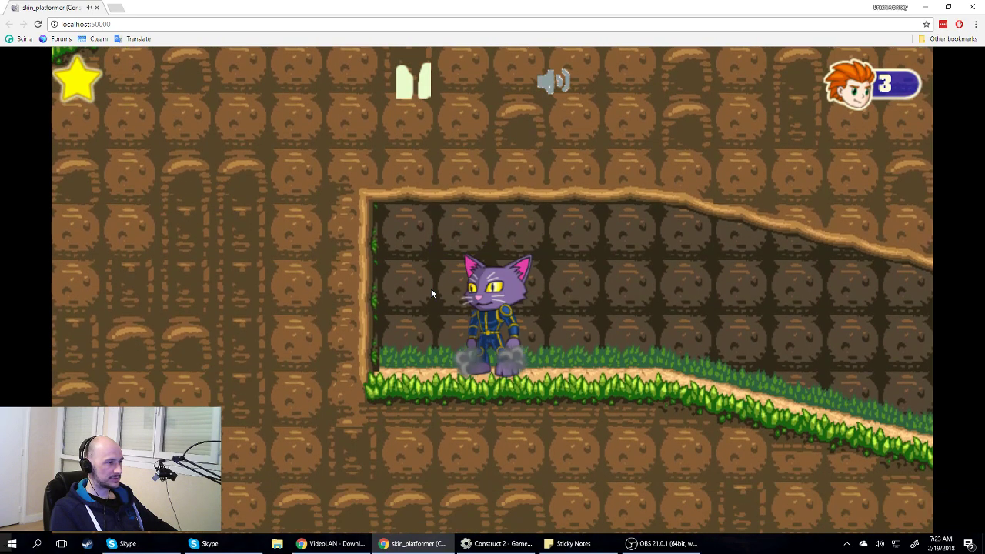
{"action": "key", "text": "Right"}
{"action": "key", "text": "Left"}
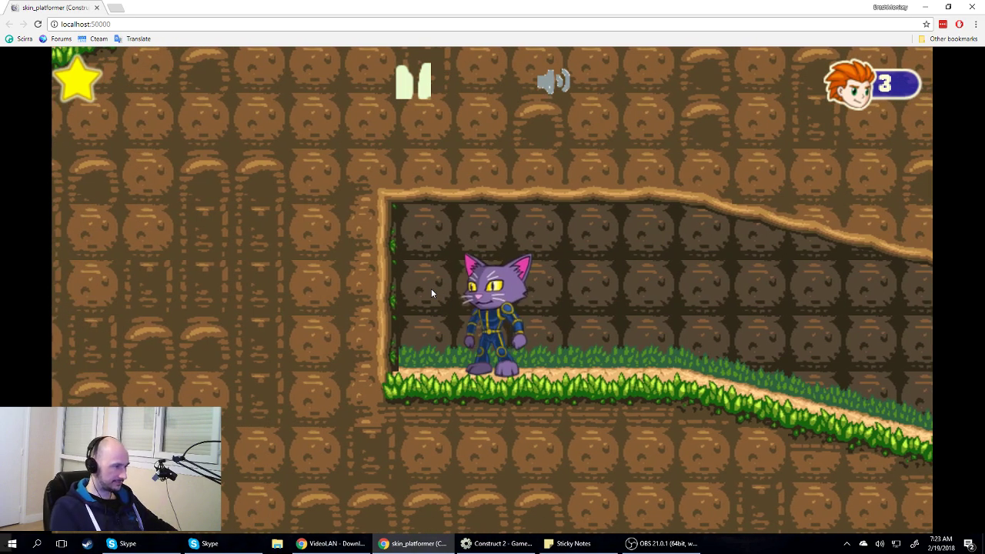
- Run the cat back along the tunnel to the ledge and try to jump out through the shaft
{"action": "key", "text": "Right"}
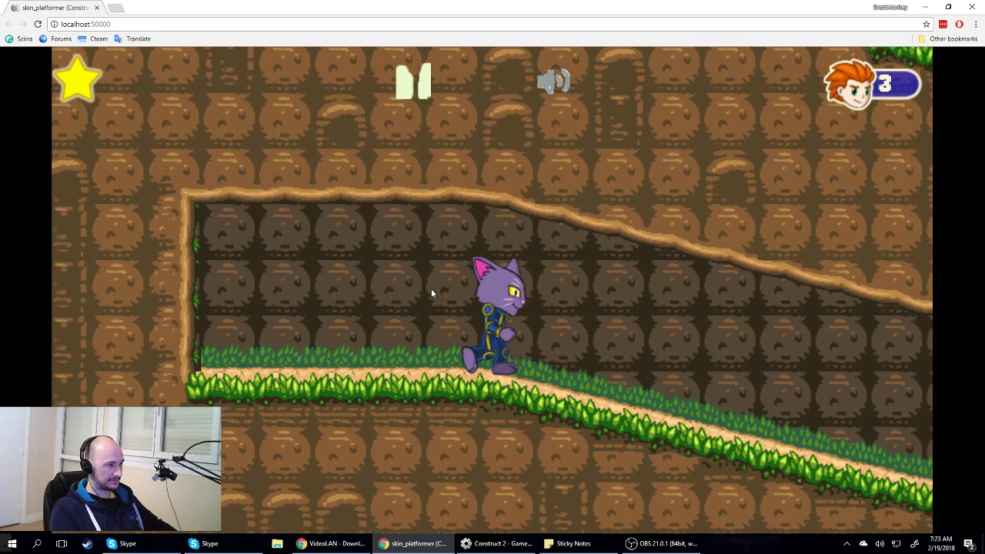
{"action": "key", "text": "Left"}
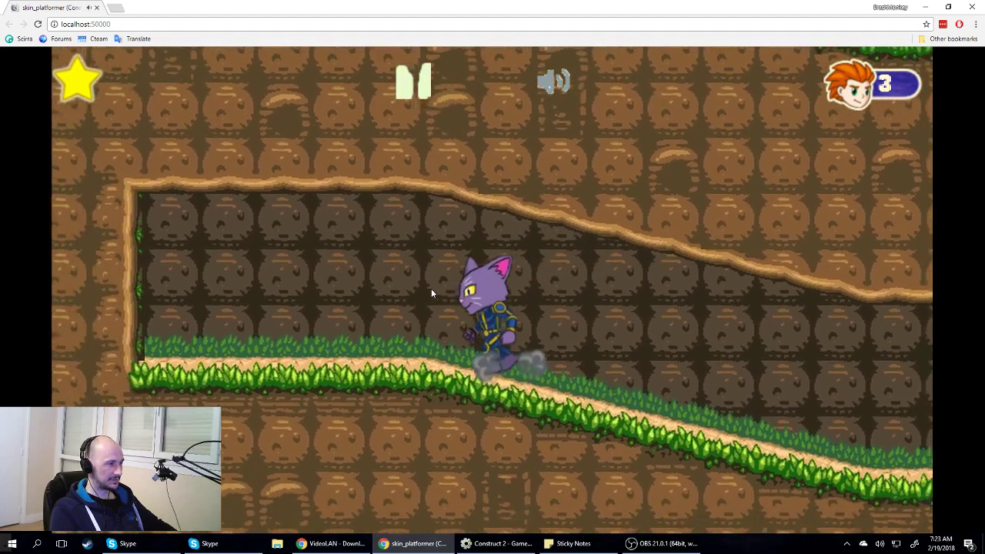
{"action": "key", "text": "Up"}
{"action": "key", "text": "Right"}
{"action": "key", "text": "Up"}
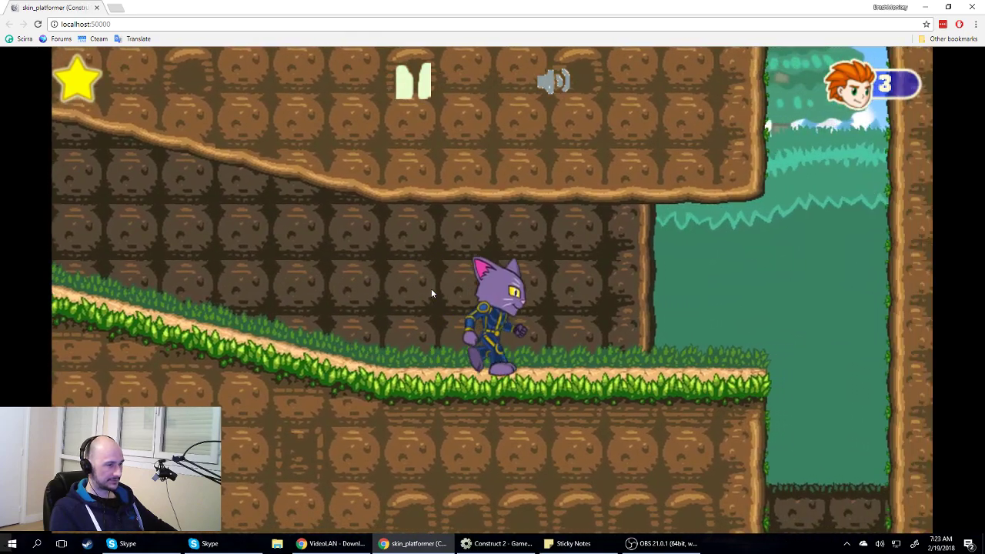
{"action": "key", "text": "Right"}
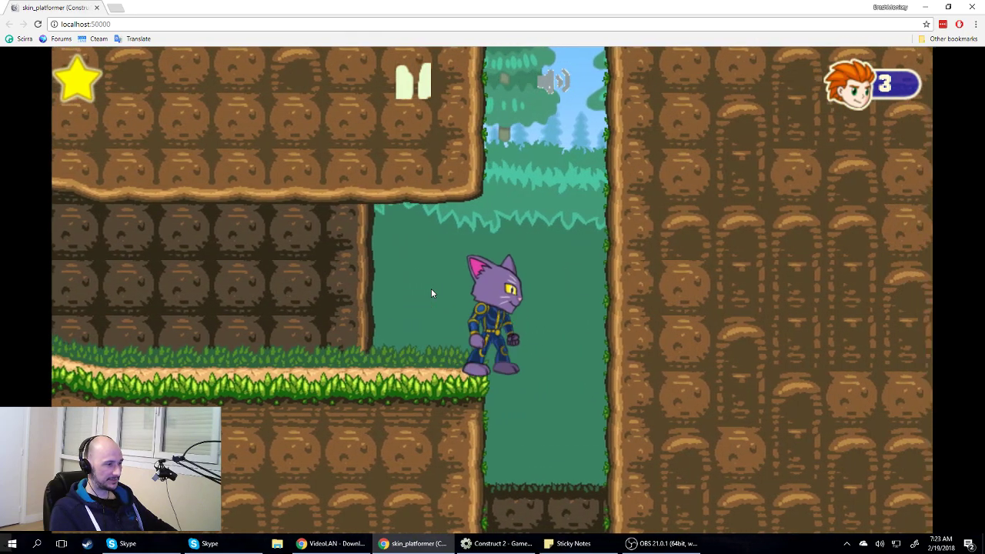
{"action": "key", "text": "Up"}
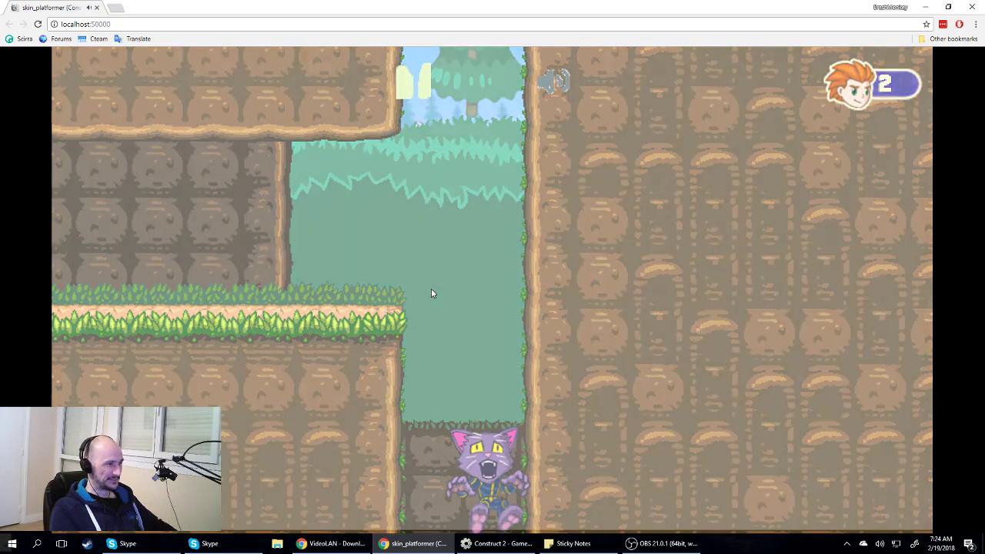
- Run the respawned cat ahead, jump it onto the floating metal block and close the browser preview
{"action": "key", "text": "Right"}
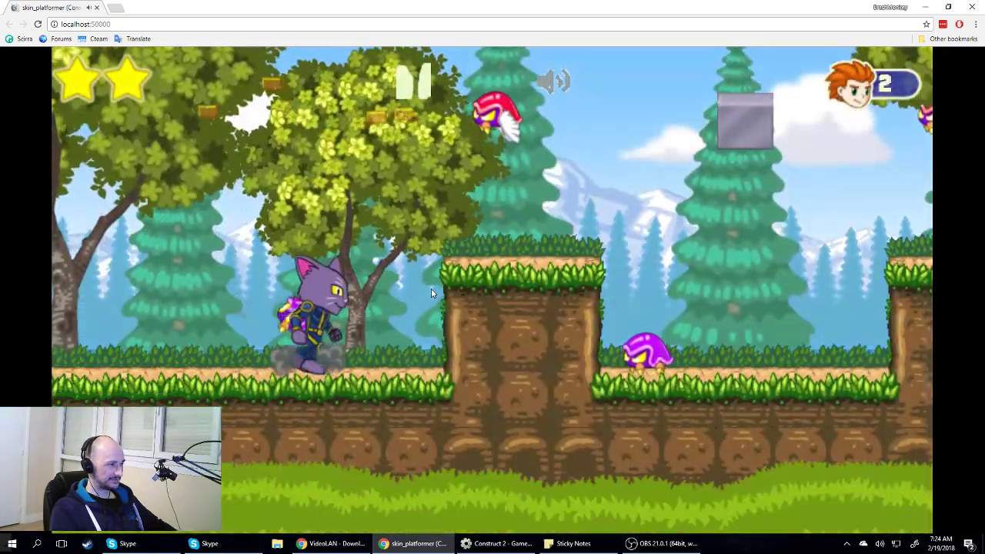
{"action": "key", "text": "Up"}
{"action": "key", "text": "Up"}
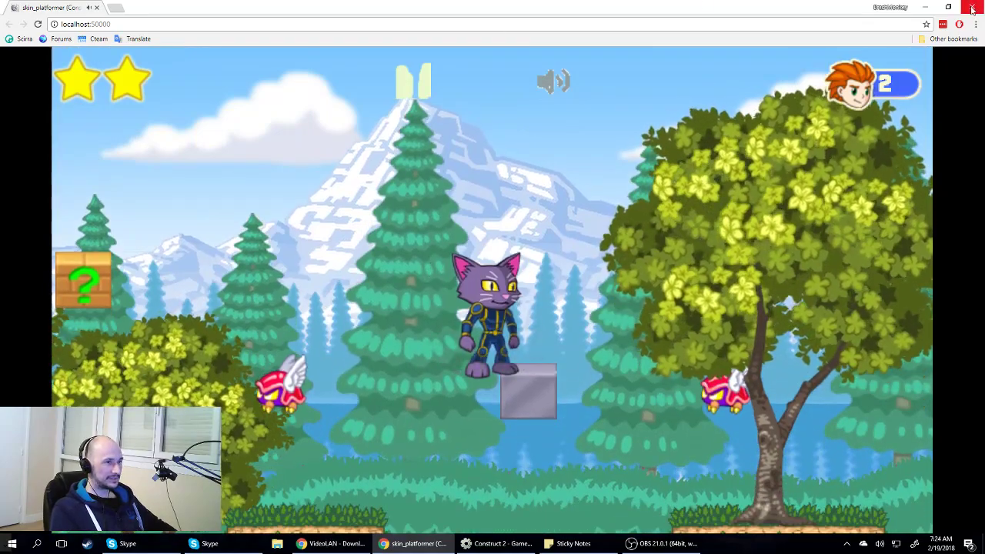
{"action": "left_click", "coordinate": [971, 8]}
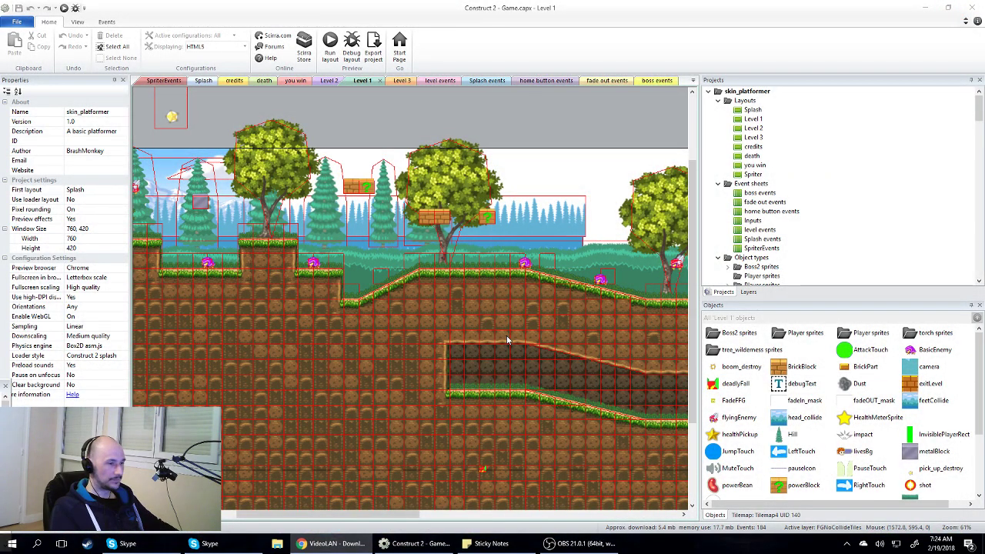
- Look through the boss events sheet and open the Spriter layout
{"action": "left_click", "coordinate": [646, 81]}
{"action": "scroll", "coordinate": [590, 369], "scroll_direction": "up", "scroll_amount": 5}
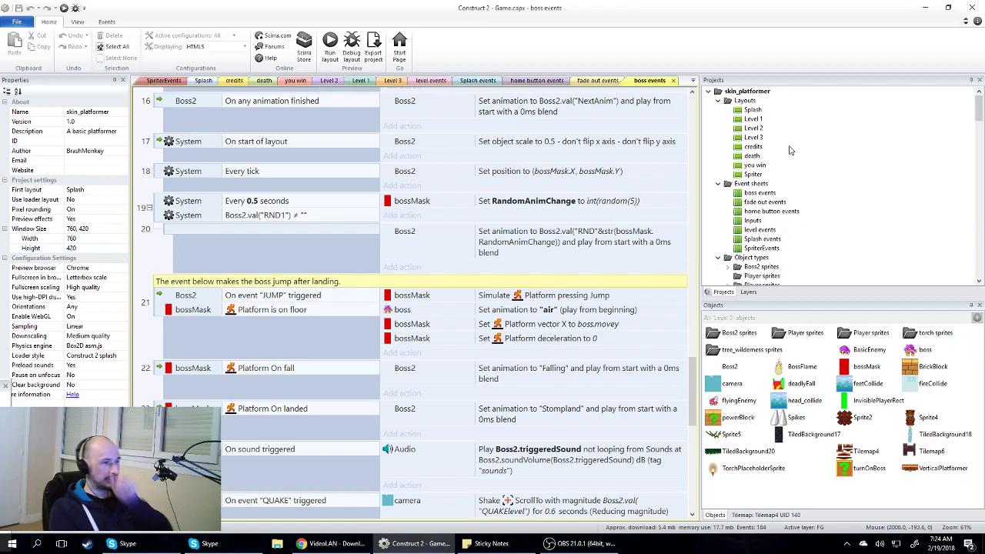
{"action": "double_click", "coordinate": [753, 175]}
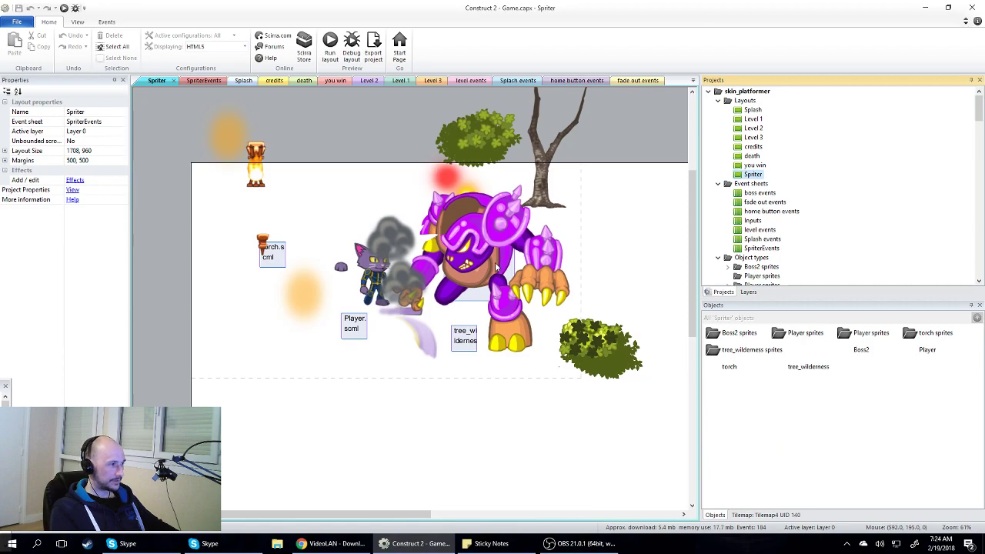
- Move the Player.scml object in the Spriter layout to position 80, 280, away from the character sprites
{"action": "left_click", "coordinate": [365, 329]}
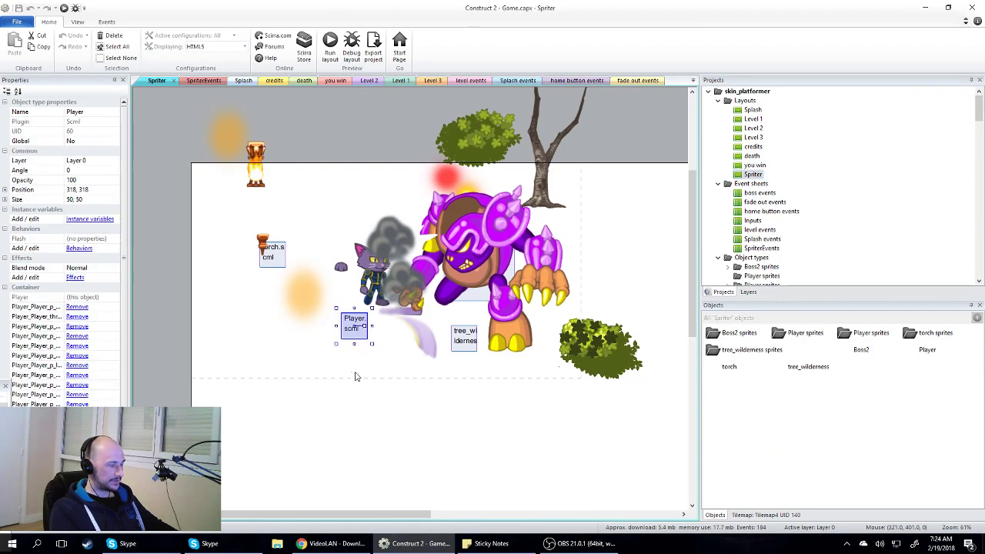
{"action": "left_click_drag", "start_coordinate": [351, 317], "coordinate": [299, 341]}
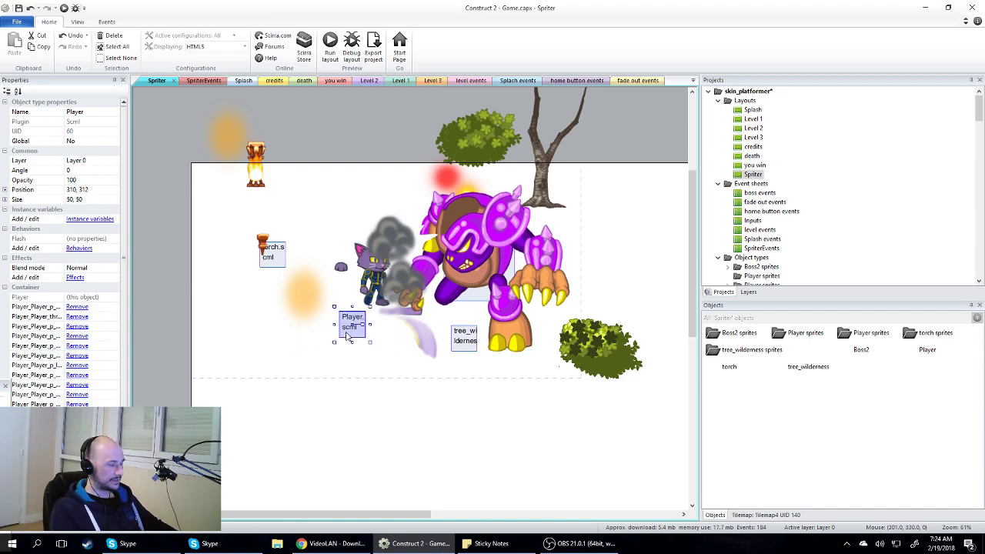
{"action": "left_click_drag", "start_coordinate": [327, 352], "coordinate": [235, 305]}
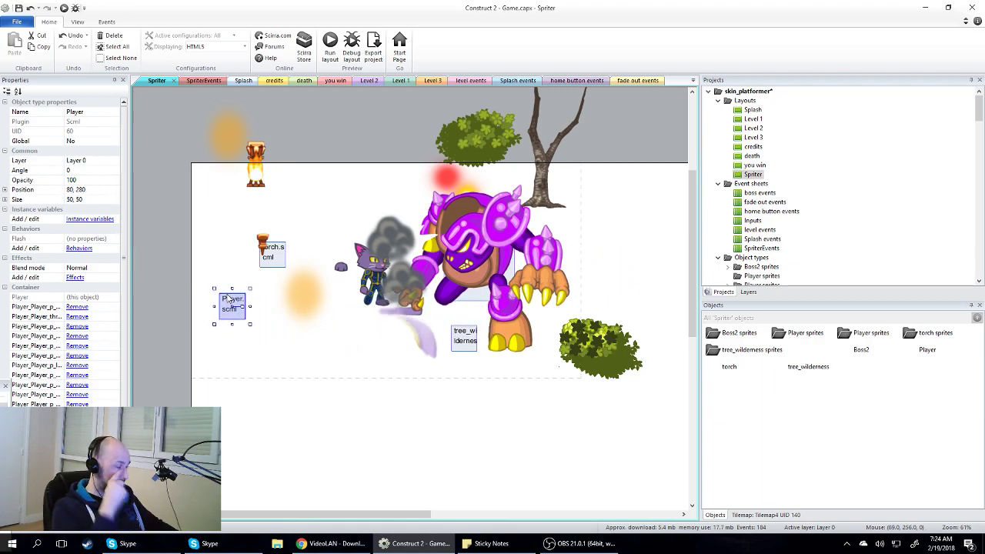
- Return to the Level 1 layout and examine the start of the level around the green player rectangle
{"action": "left_click", "coordinate": [400, 81]}
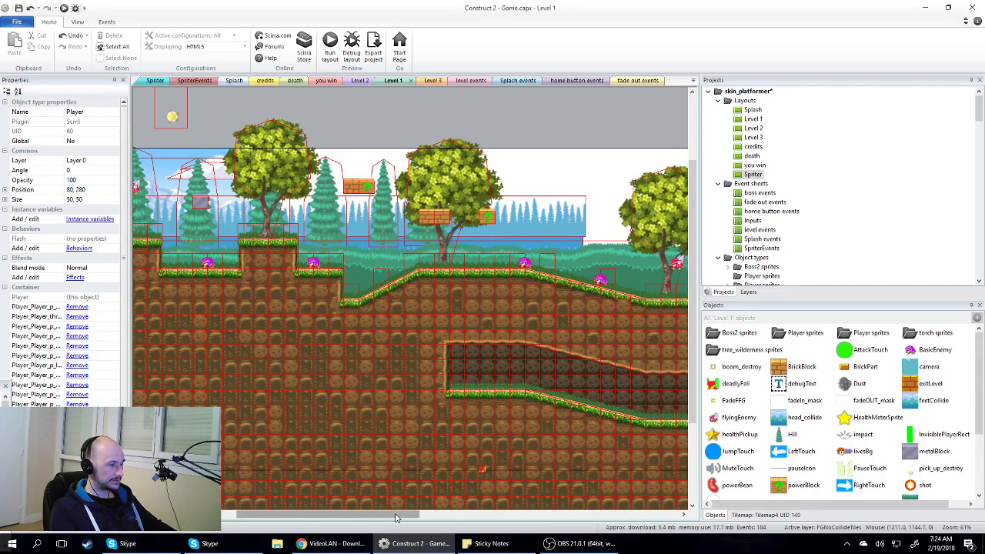
{"action": "scroll", "coordinate": [254, 250], "scroll_direction": "up", "scroll_amount": 3, "text": "ctrl"}
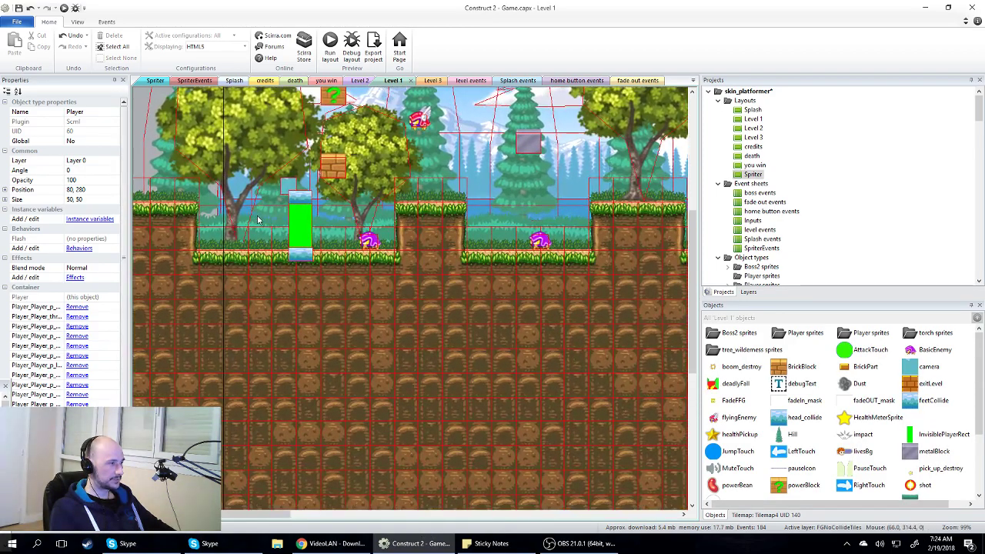
{"action": "scroll", "coordinate": [250, 212], "scroll_direction": "up", "scroll_amount": 3}
{"action": "left_click", "coordinate": [202, 258]}
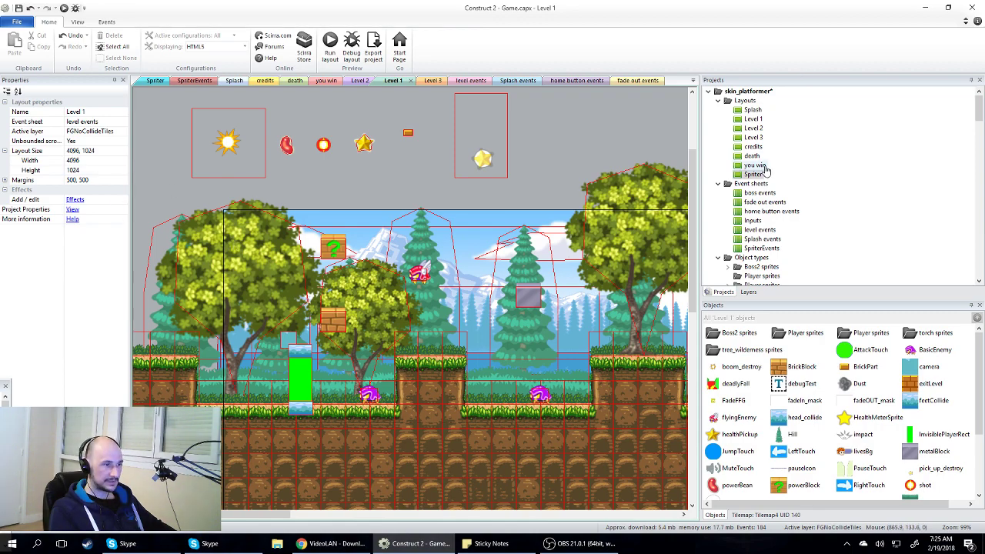
- Make FG the active layer of Level 1 and select the tilemap on it
{"action": "left_click", "coordinate": [748, 292]}
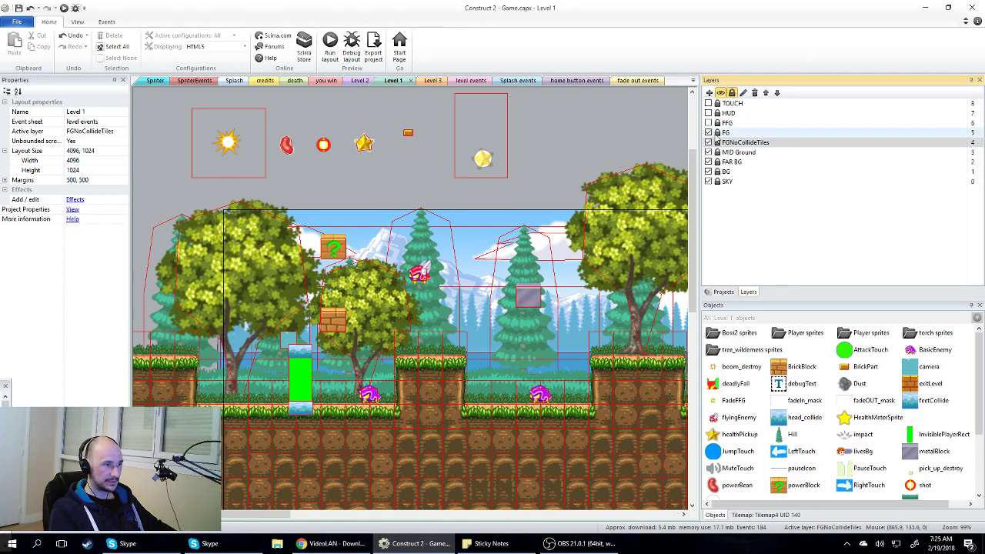
{"action": "left_click", "coordinate": [731, 134]}
{"action": "left_click", "coordinate": [256, 268]}
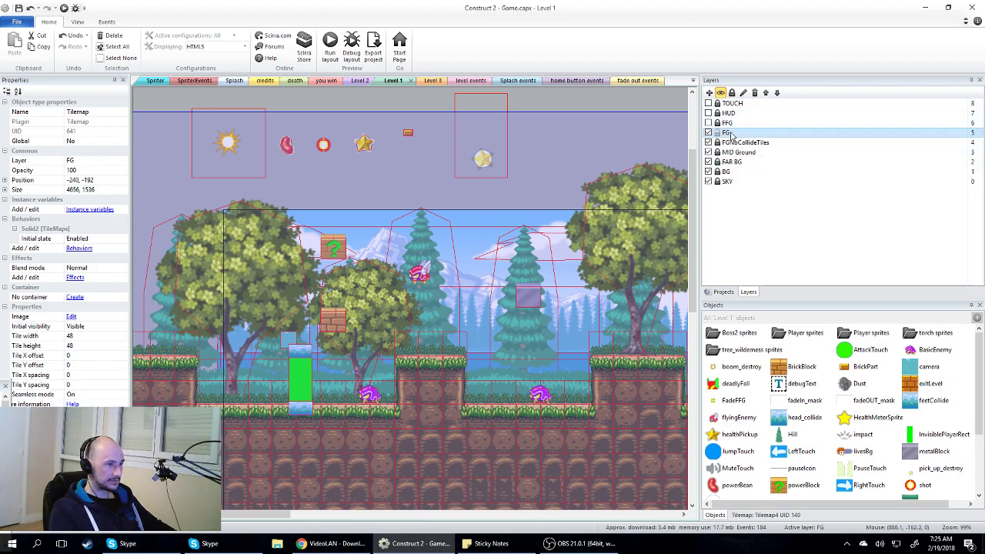
- Make FGNoCollideTiles the active layer of Level 1 and send its tilemap to the bottom of that layer
{"action": "left_click", "coordinate": [785, 143]}
{"action": "left_click", "coordinate": [190, 103]}
{"action": "left_click", "coordinate": [230, 265]}
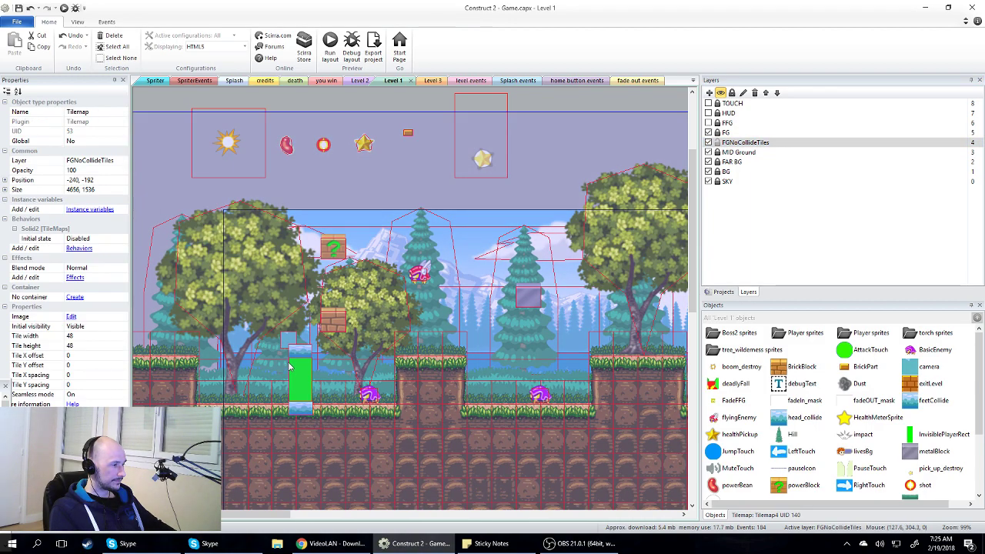
{"action": "right_click", "coordinate": [257, 274]}
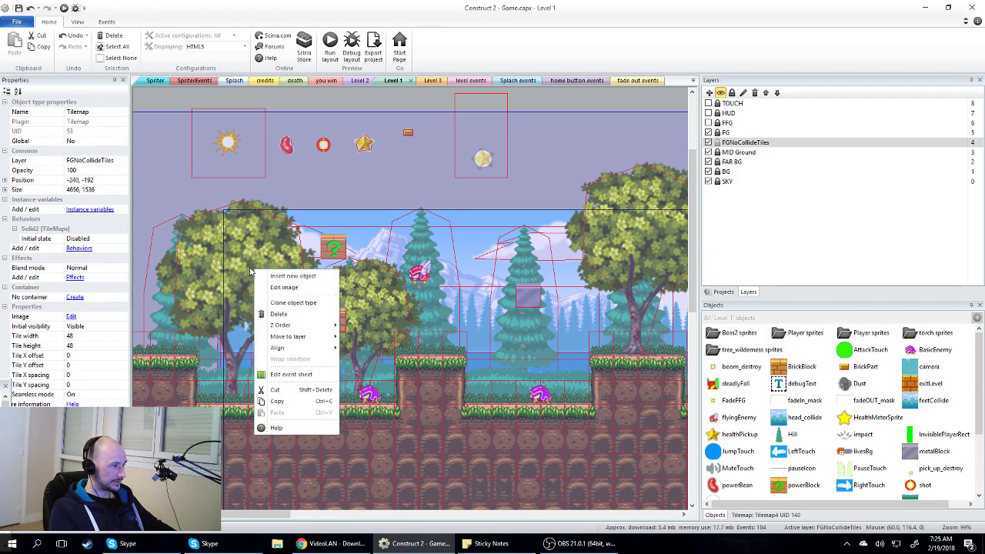
{"action": "mouse_move", "coordinate": [281, 324]}
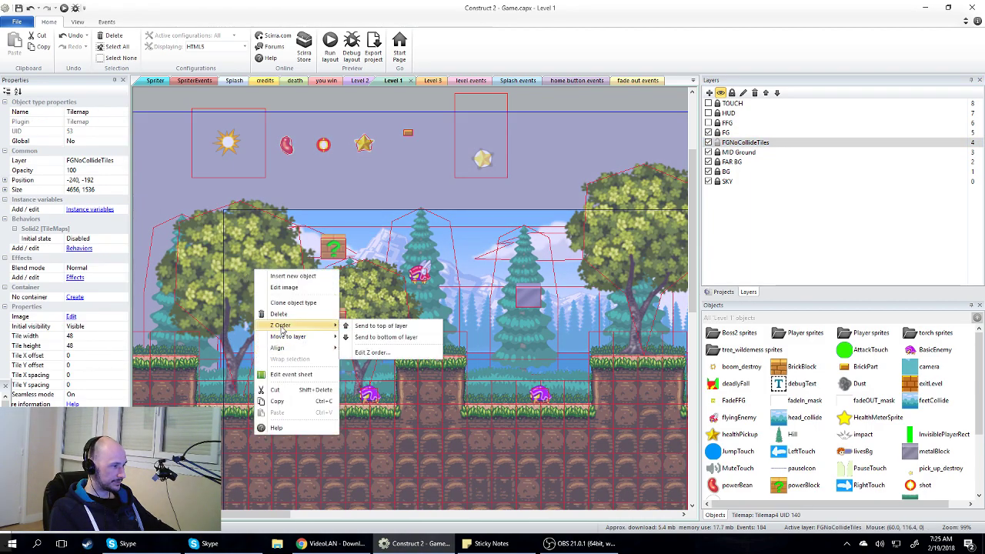
{"action": "left_click", "coordinate": [380, 326]}
- Select the large tree placeholder at the start of Level 1 and examine its properties and surroundings
{"action": "left_click", "coordinate": [315, 291]}
{"action": "left_click", "coordinate": [339, 287]}
{"action": "left_click", "coordinate": [248, 278]}
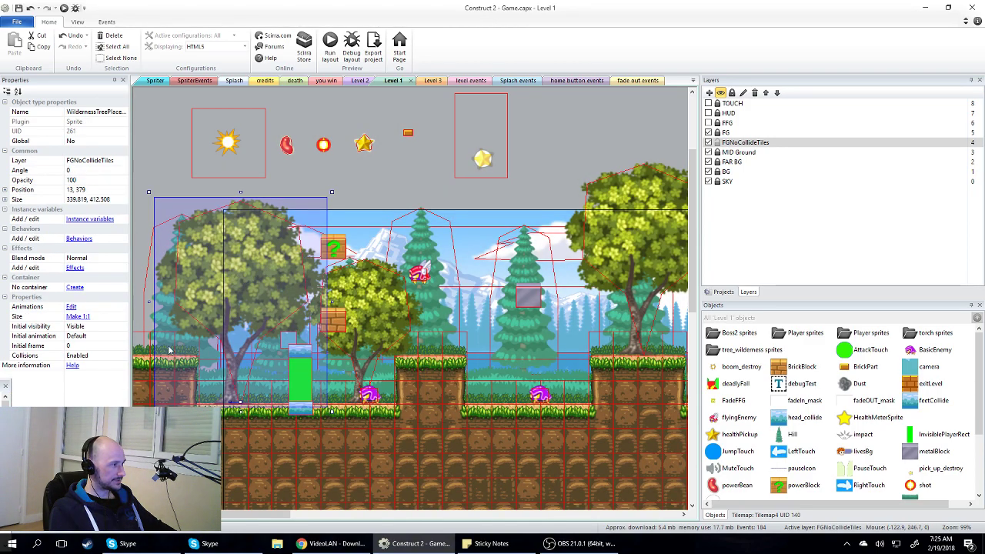
{"action": "left_click_drag", "start_coordinate": [247, 514], "coordinate": [210, 514]}
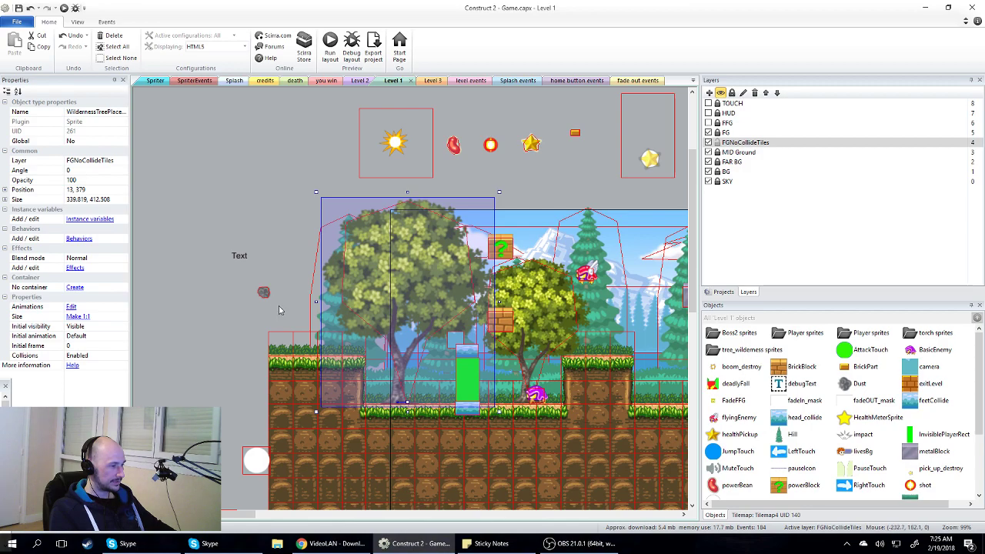
{"action": "left_click", "coordinate": [185, 303]}
{"action": "left_click", "coordinate": [421, 263]}
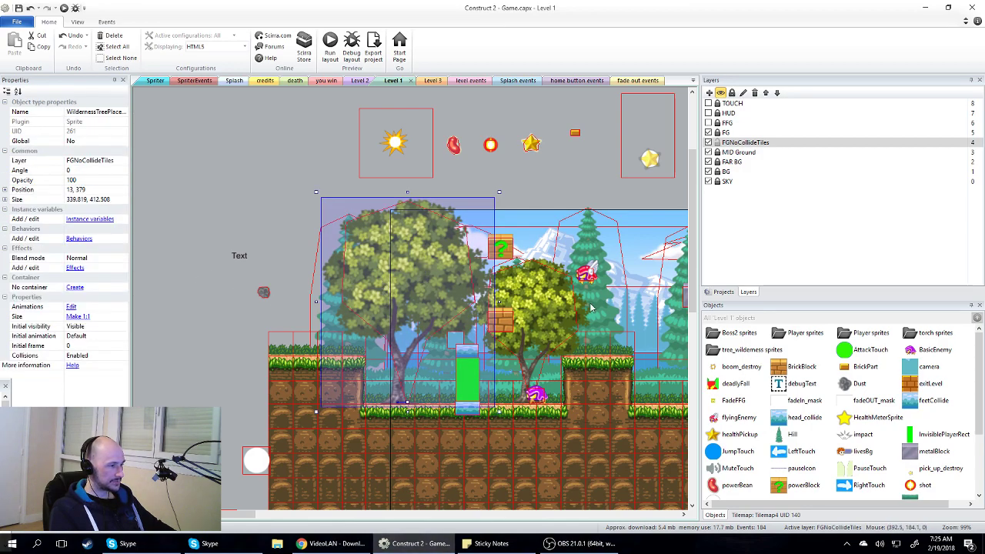
- Resize the smaller tree placeholder beside the green player rectangle to 227 x 292, rotate it to about 15.8 degrees and move it to 254, 389
{"action": "left_click", "coordinate": [548, 310]}
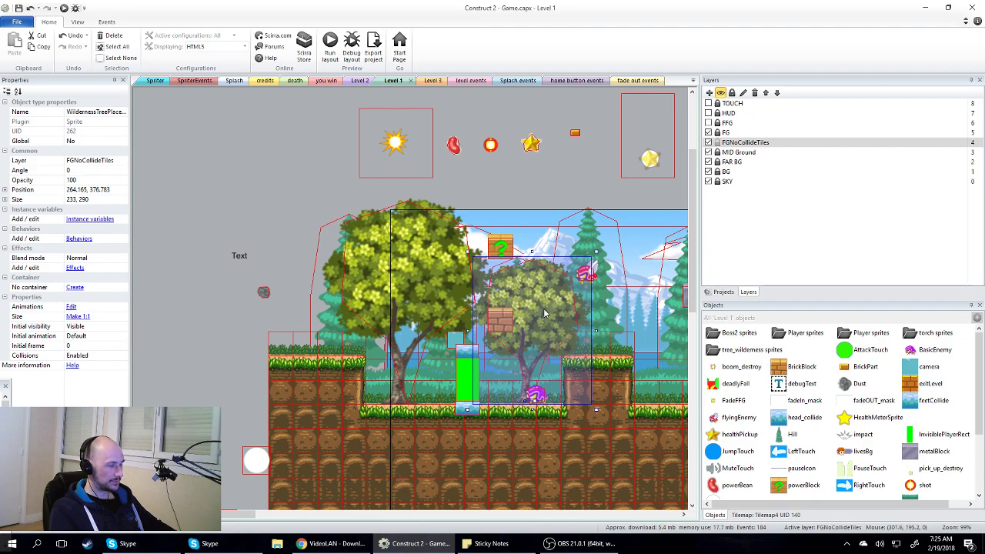
{"action": "mouse_move", "coordinate": [598, 412]}
{"action": "left_mouse_down"}
{"action": "mouse_move", "coordinate": [575, 401]}
{"action": "mouse_move", "coordinate": [589, 399]}
{"action": "mouse_move", "coordinate": [595, 412]}
{"action": "left_mouse_up"}
{"action": "left_click_drag", "start_coordinate": [532, 403], "coordinate": [546, 409]}
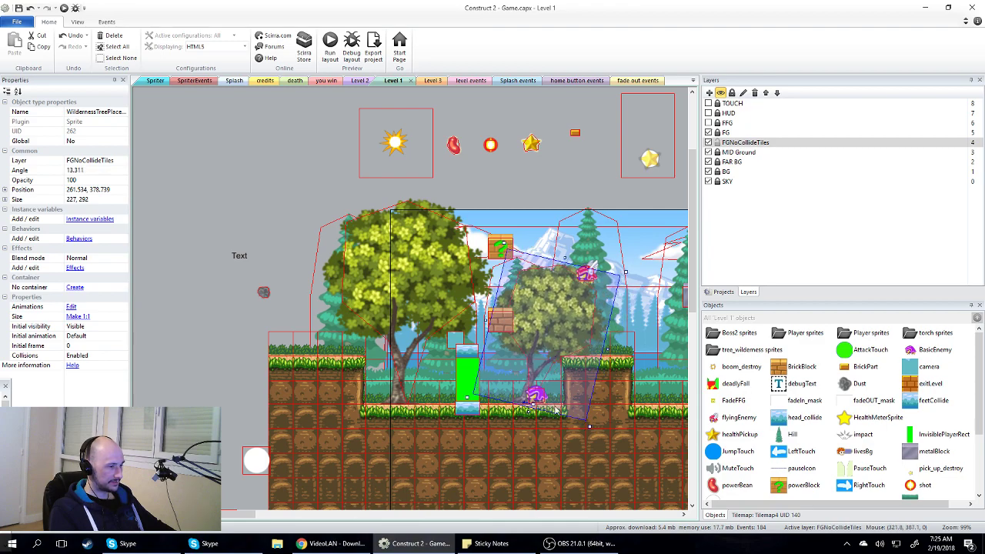
{"action": "left_click_drag", "start_coordinate": [532, 401], "coordinate": [534, 403]}
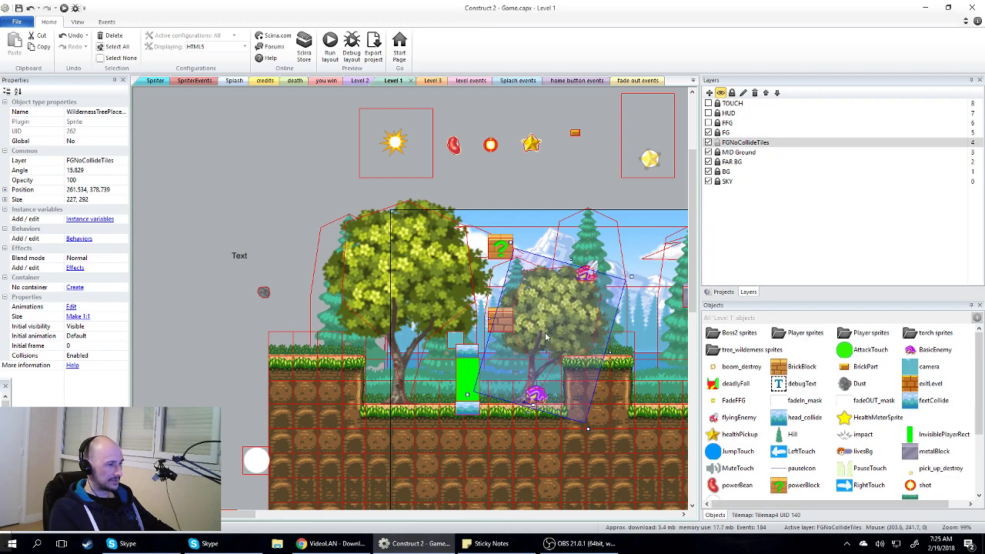
{"action": "left_click_drag", "start_coordinate": [546, 337], "coordinate": [543, 337]}
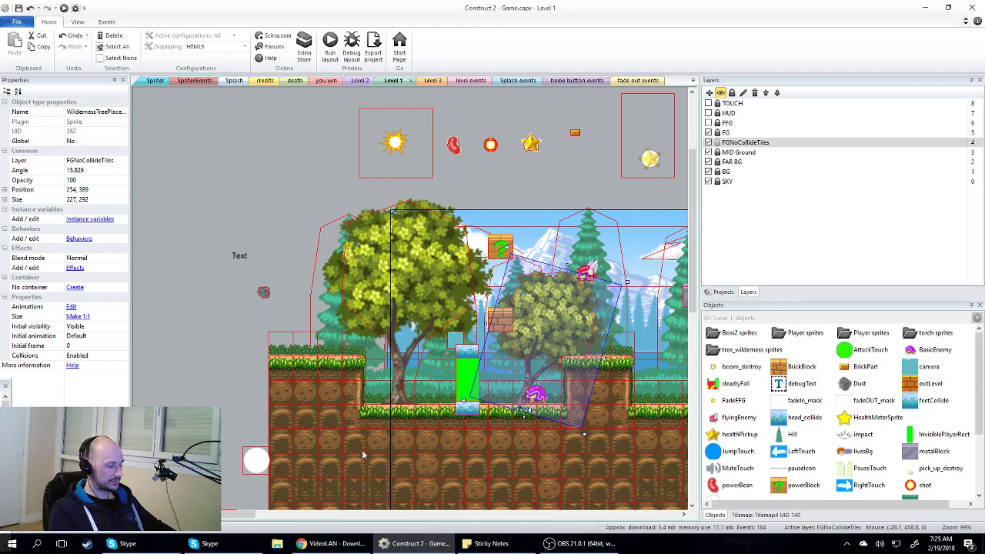
- Open the level events sheet of Level 1 and examine the events that spawn trees and torches from their placeholders
{"action": "mouse_move", "coordinate": [235, 514]}
{"action": "left_mouse_down"}
{"action": "mouse_move", "coordinate": [436, 521]}
{"action": "mouse_move", "coordinate": [217, 517]}
{"action": "left_mouse_up"}
{"action": "left_click", "coordinate": [291, 200]}
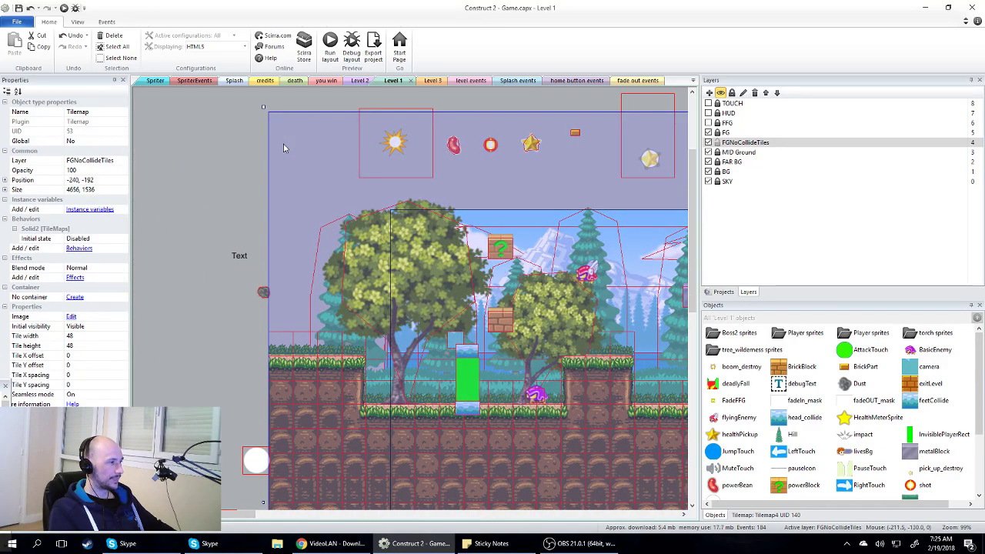
{"action": "left_click", "coordinate": [197, 154]}
{"action": "key", "text": "ctrl+e"}
{"action": "scroll", "coordinate": [408, 287], "scroll_direction": "down", "scroll_amount": 1}
{"action": "scroll", "coordinate": [405, 288], "scroll_direction": "up", "scroll_amount": 3}
{"action": "scroll", "coordinate": [388, 331], "scroll_direction": "up", "scroll_amount": 1}
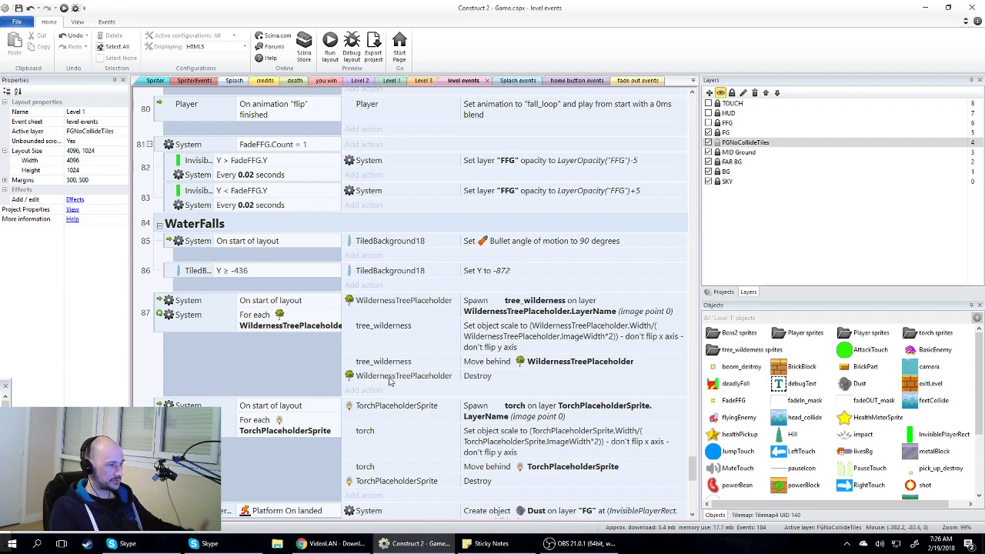
{"action": "scroll", "coordinate": [441, 325], "scroll_direction": "down", "scroll_amount": 1}
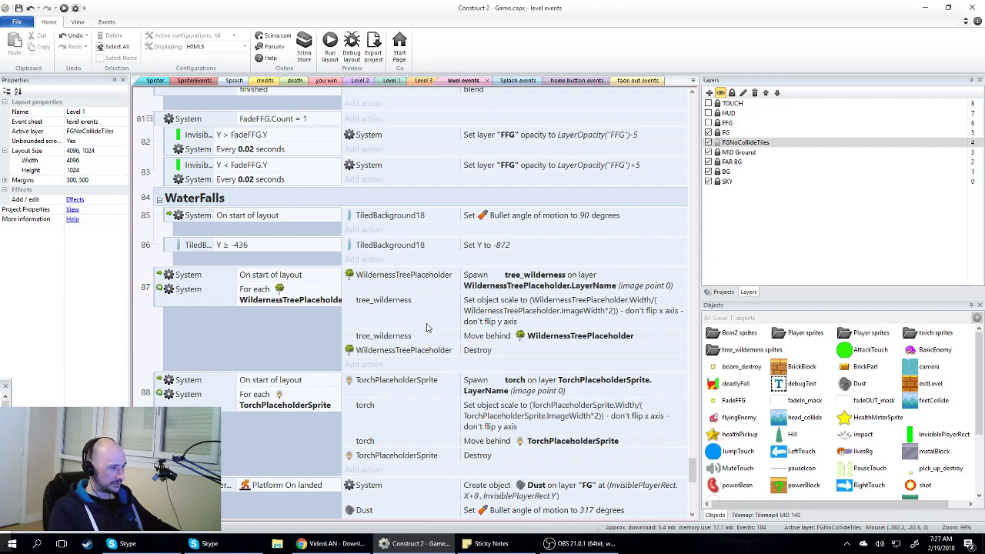
{"action": "scroll", "coordinate": [427, 332], "scroll_direction": "down", "scroll_amount": 1}
{"action": "scroll", "coordinate": [427, 334], "scroll_direction": "down", "scroll_amount": 1}
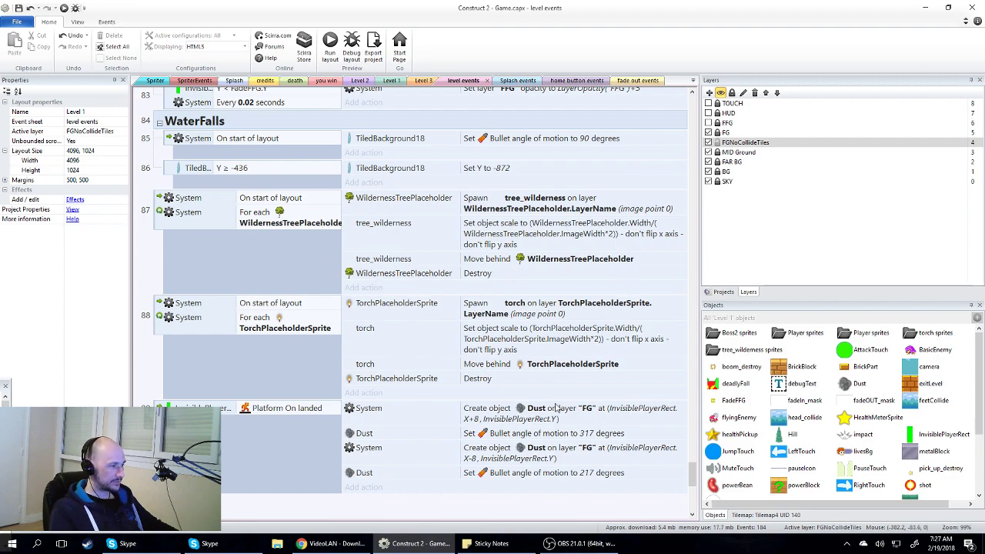
{"action": "scroll", "coordinate": [566, 412], "scroll_direction": "up", "scroll_amount": 3}
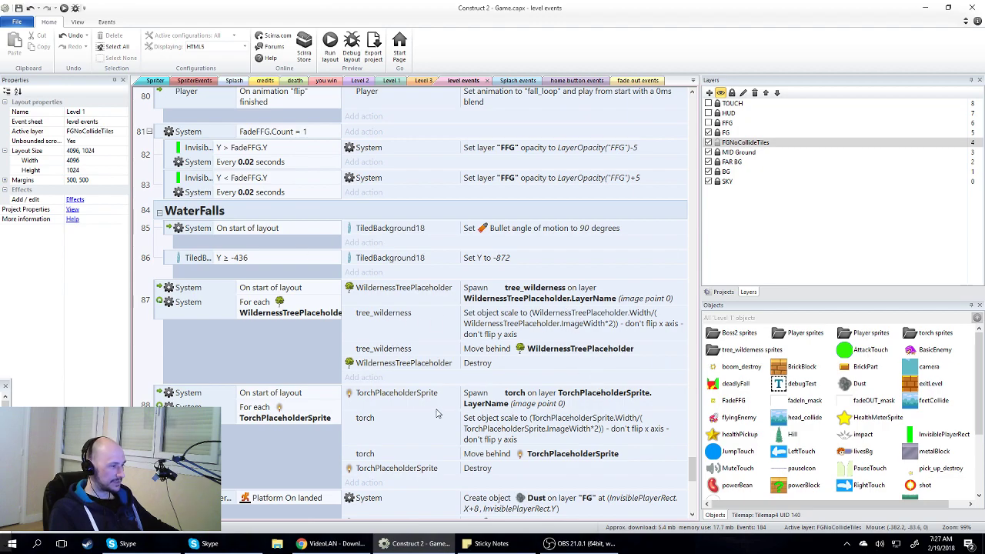
- Begin a Set angle action for tree_wilderness in the start-of-layout event that loops over each WildernessTreePlaceholder
{"action": "left_click", "coordinate": [365, 377]}
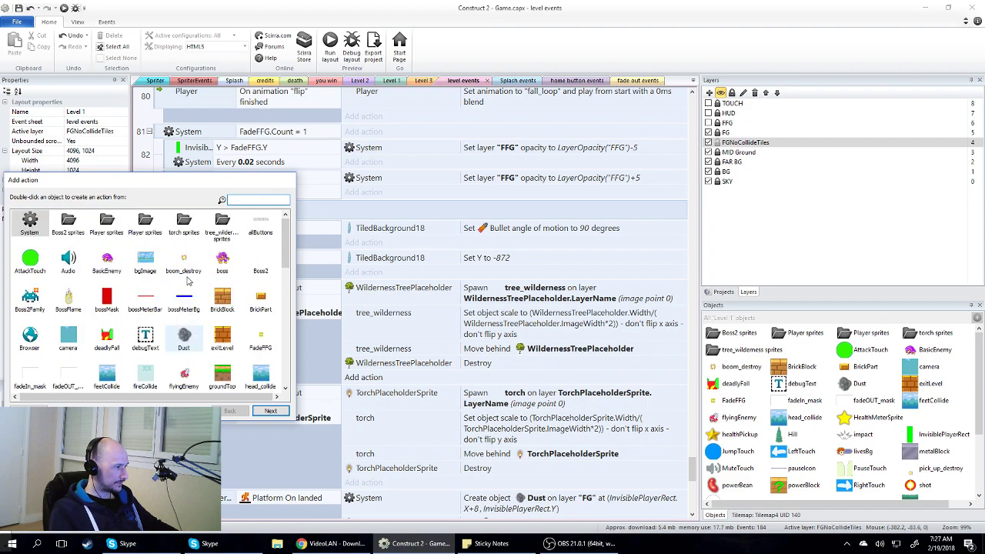
{"action": "scroll", "coordinate": [100, 324], "scroll_direction": "down", "scroll_amount": 10}
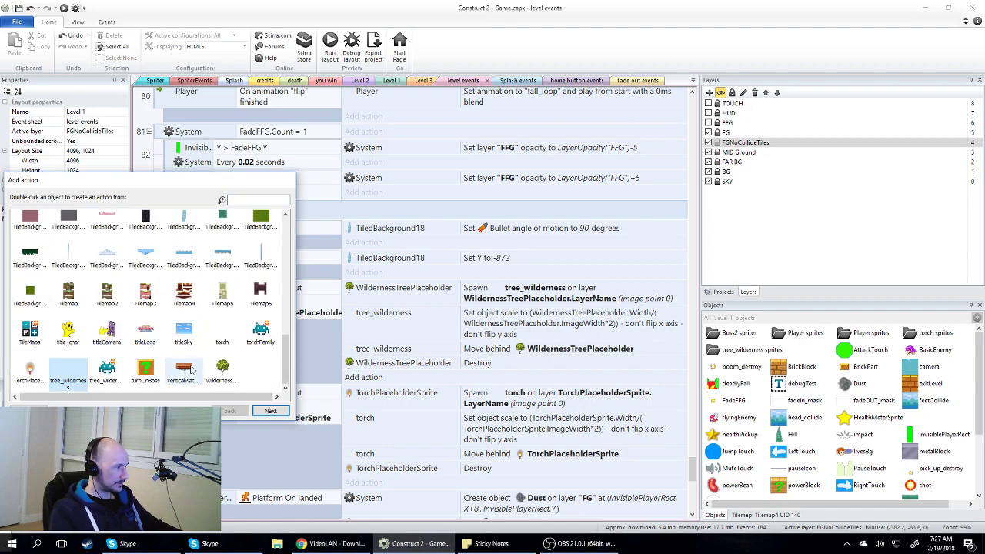
{"action": "double_click", "coordinate": [69, 386]}
{"action": "scroll", "coordinate": [129, 296], "scroll_direction": "down", "scroll_amount": 1}
{"action": "scroll", "coordinate": [129, 300], "scroll_direction": "down", "scroll_amount": 5}
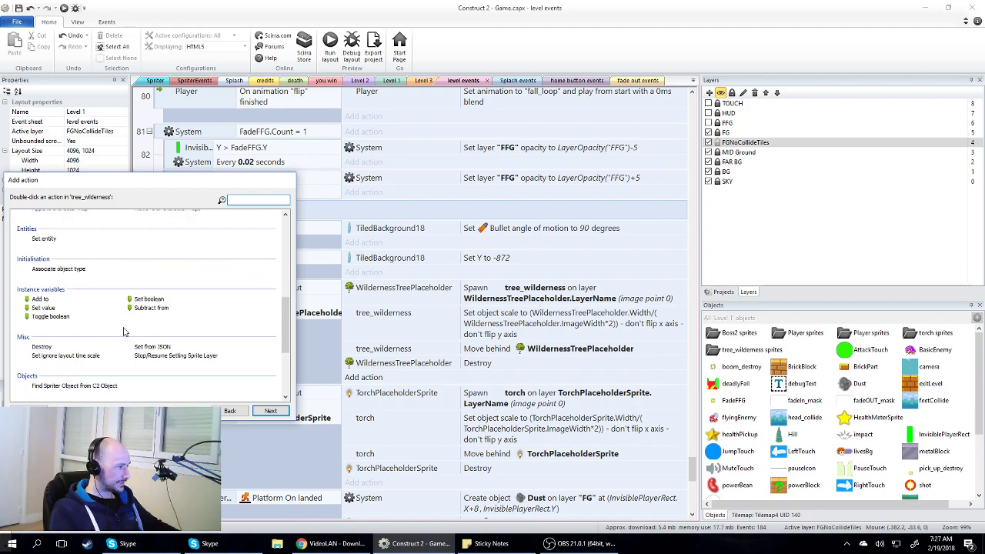
{"action": "scroll", "coordinate": [124, 331], "scroll_direction": "down", "scroll_amount": 3}
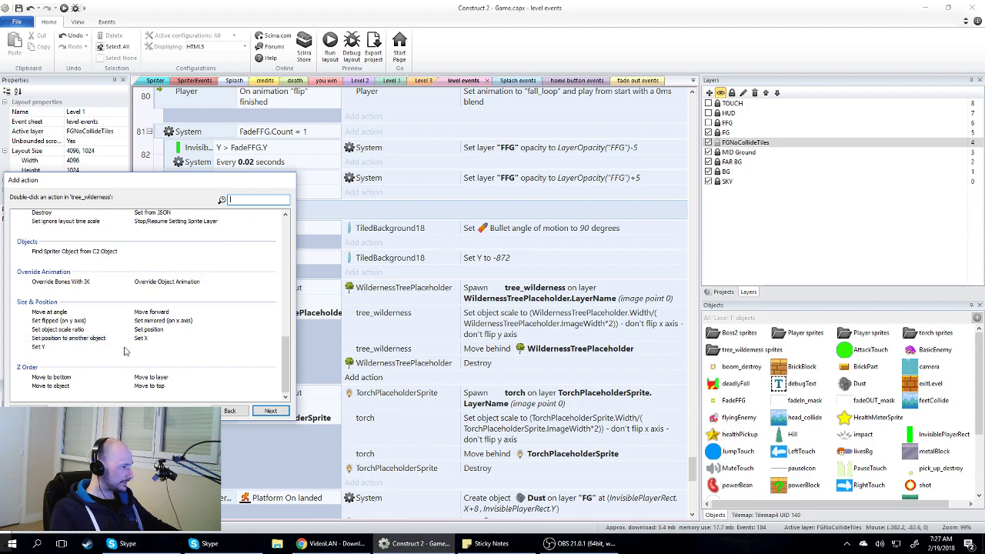
{"action": "scroll", "coordinate": [164, 358], "scroll_direction": "up", "scroll_amount": 2}
{"action": "scroll", "coordinate": [164, 359], "scroll_direction": "up", "scroll_amount": 6}
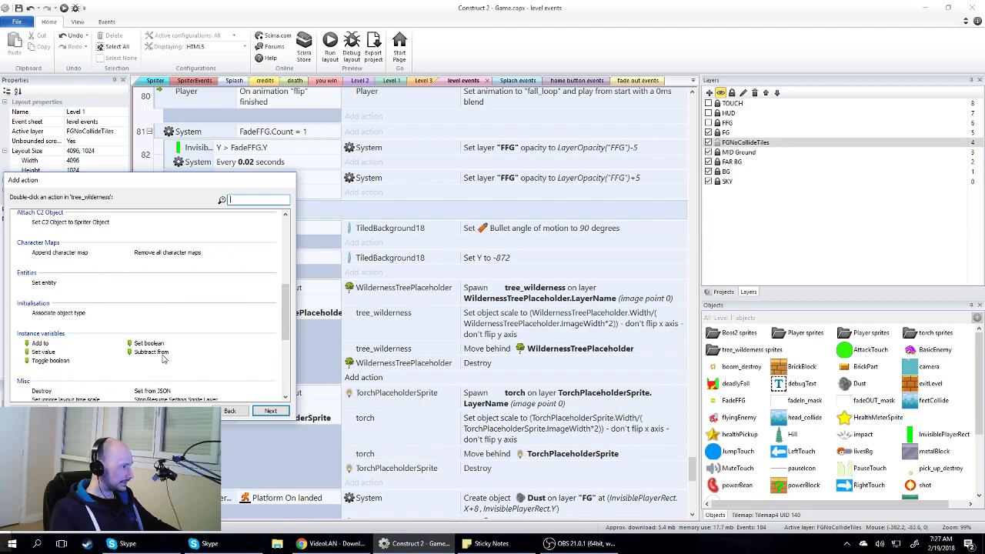
{"action": "scroll", "coordinate": [164, 359], "scroll_direction": "up", "scroll_amount": 10}
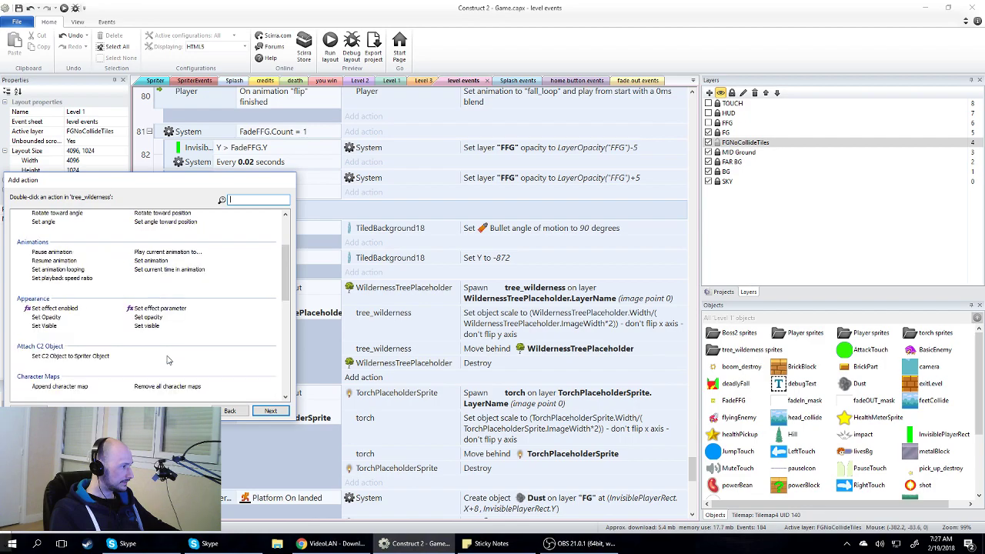
{"action": "scroll", "coordinate": [167, 359], "scroll_direction": "up", "scroll_amount": 2}
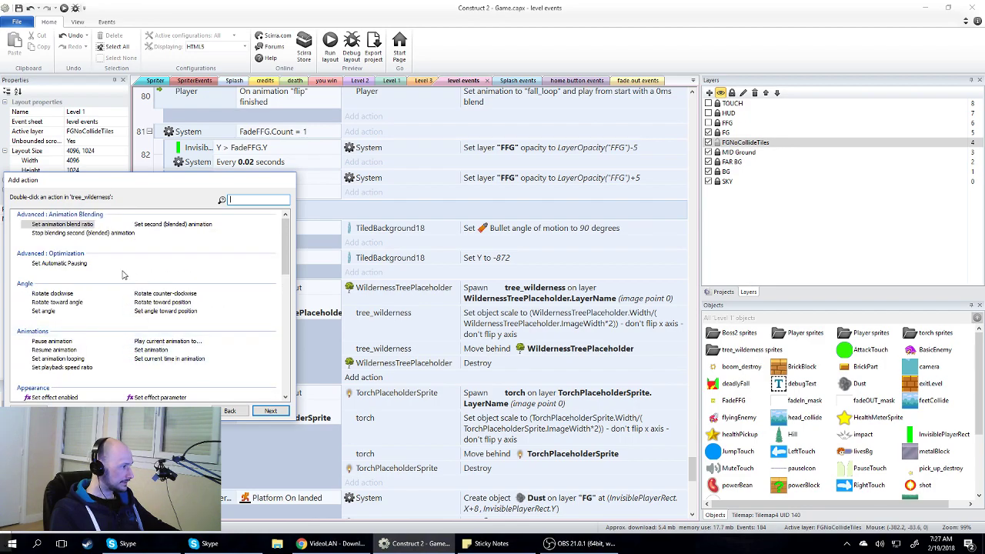
{"action": "left_click", "coordinate": [47, 311]}
{"action": "double_click", "coordinate": [49, 312]}
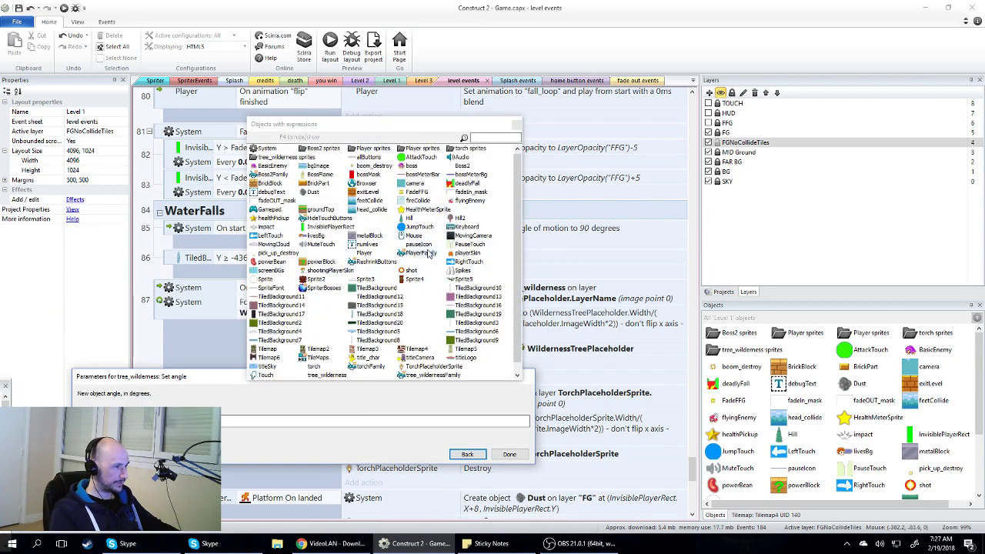
- Set the tree's new angle to WildernessTreePlaceholder.Angle and place the action before the placeholder's Destroy action
{"action": "scroll", "coordinate": [377, 254], "scroll_direction": "down", "scroll_amount": 1}
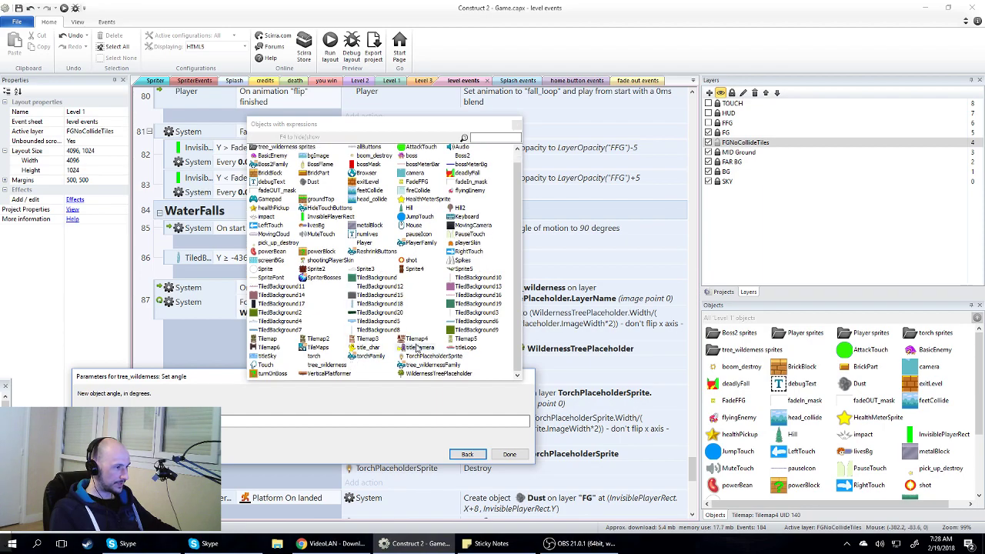
{"action": "scroll", "coordinate": [419, 354], "scroll_direction": "up", "scroll_amount": 1}
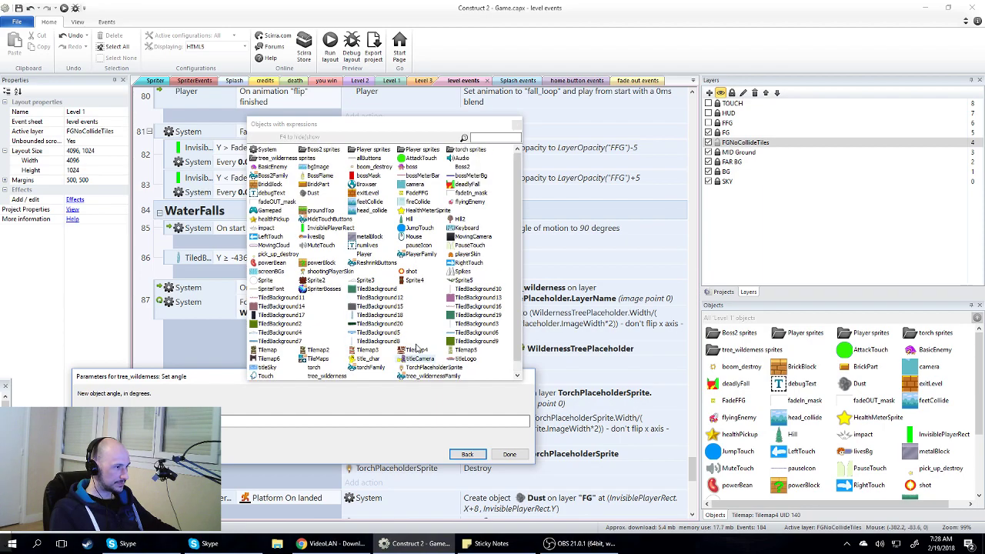
{"action": "left_click", "coordinate": [408, 213]}
{"action": "scroll", "coordinate": [404, 216], "scroll_direction": "down", "scroll_amount": 1}
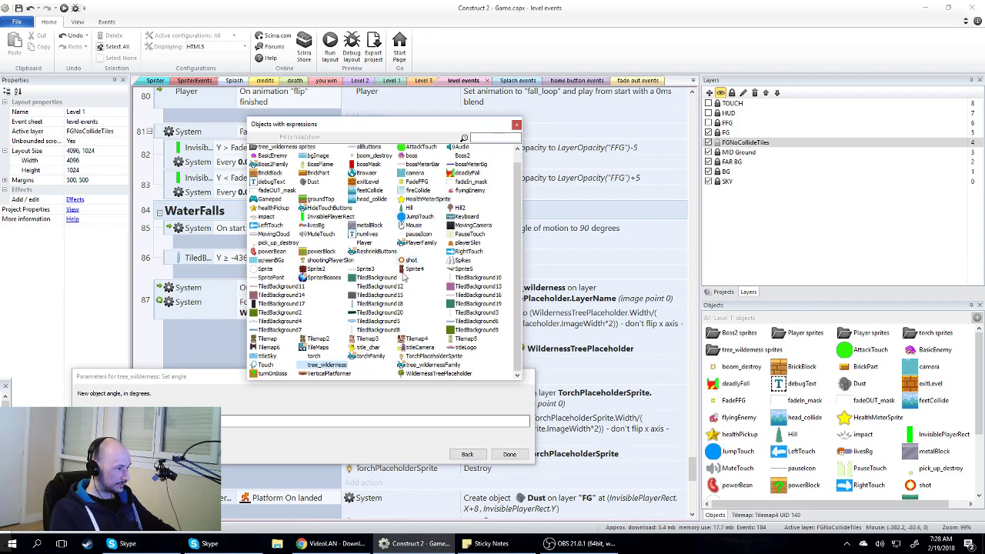
{"action": "double_click", "coordinate": [430, 374]}
{"action": "scroll", "coordinate": [358, 225], "scroll_direction": "down", "scroll_amount": 3}
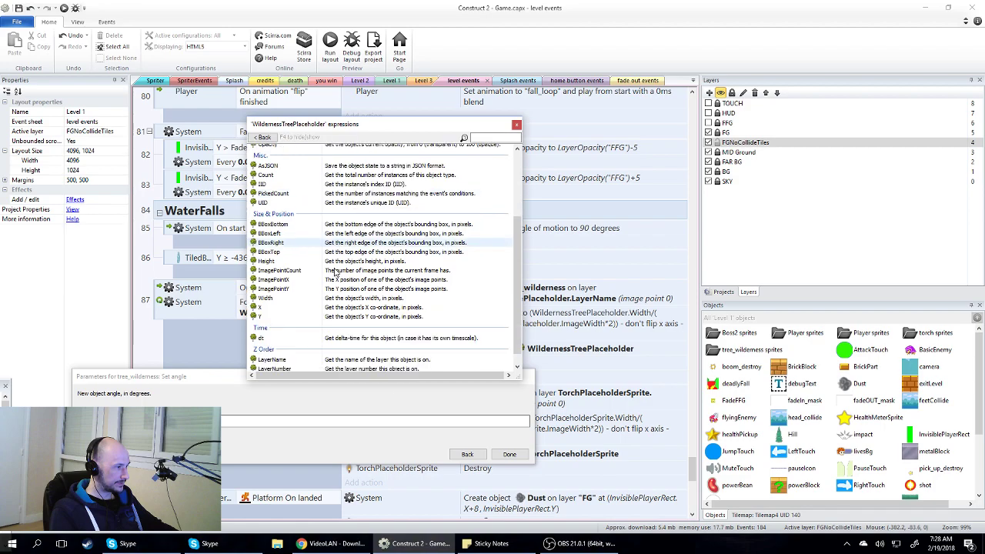
{"action": "scroll", "coordinate": [313, 282], "scroll_direction": "down", "scroll_amount": 2}
{"action": "scroll", "coordinate": [304, 266], "scroll_direction": "up", "scroll_amount": 4}
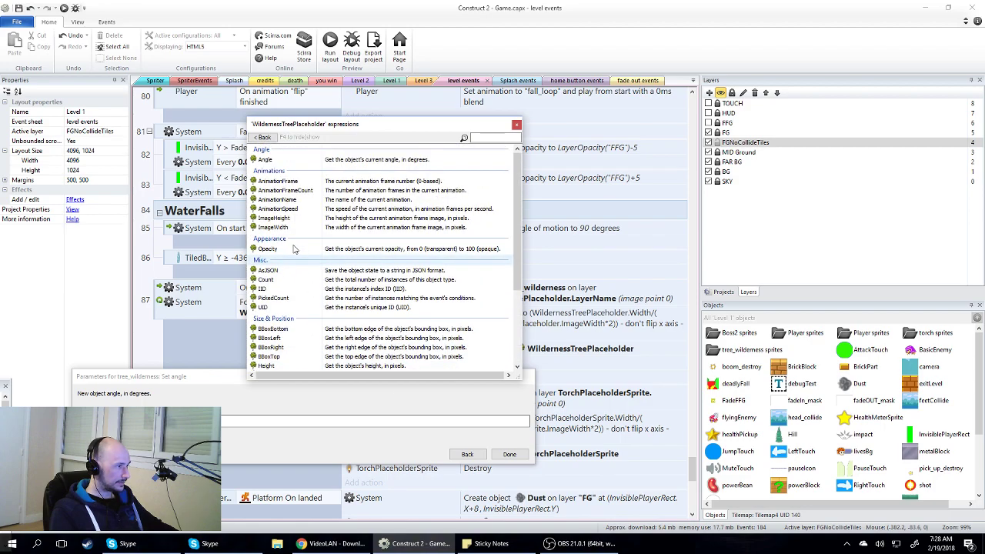
{"action": "double_click", "coordinate": [279, 159]}
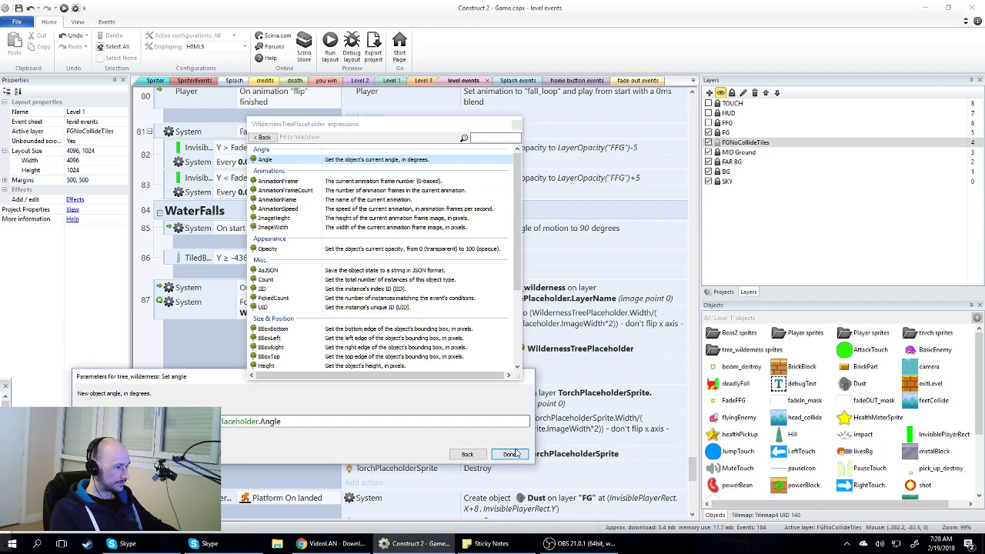
{"action": "left_click", "coordinate": [512, 454]}
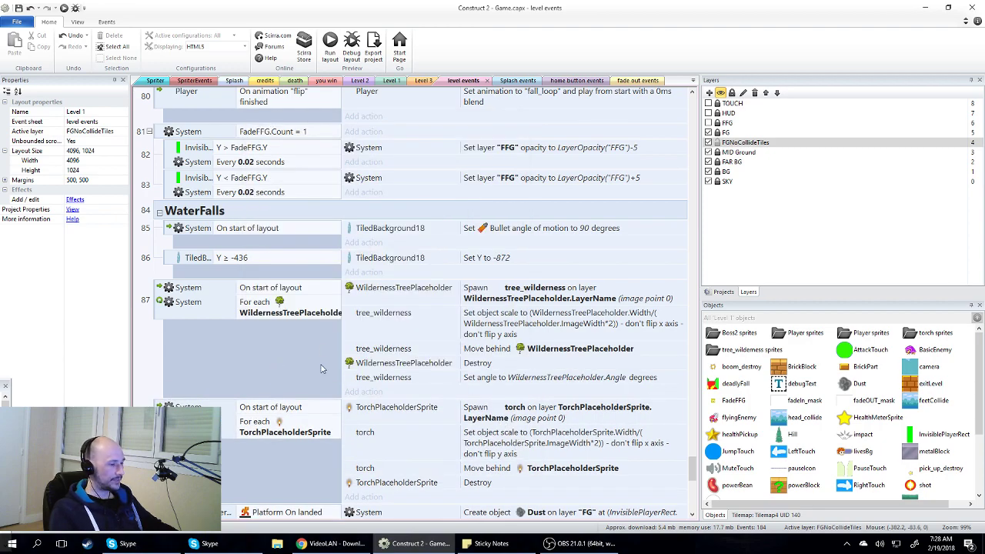
{"action": "left_click", "coordinate": [375, 364]}
{"action": "left_click_drag", "start_coordinate": [378, 380], "coordinate": [369, 364]}
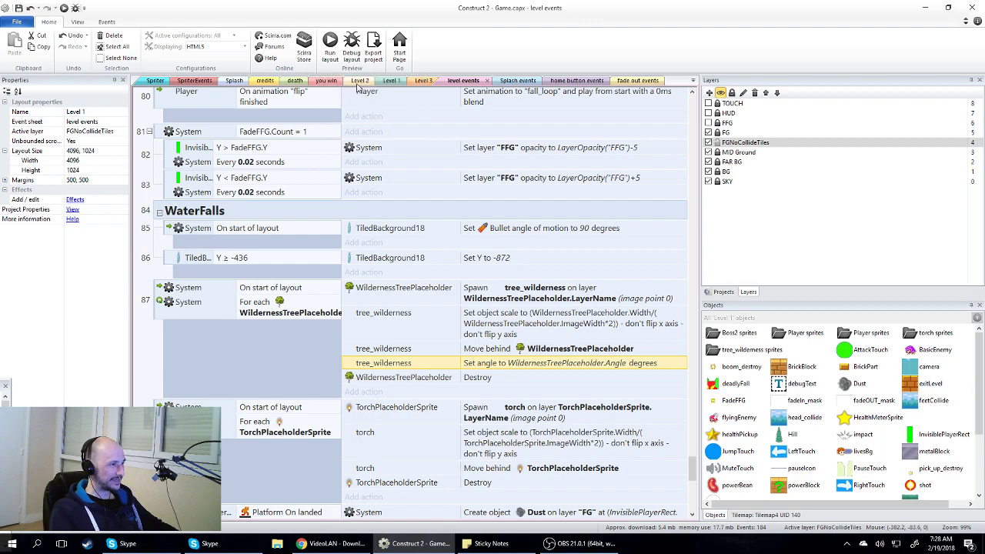
- Run the Level 1 layout in the browser and playtest its start around the rotated tree
{"action": "left_click", "coordinate": [391, 80]}
{"action": "left_click", "coordinate": [330, 45]}
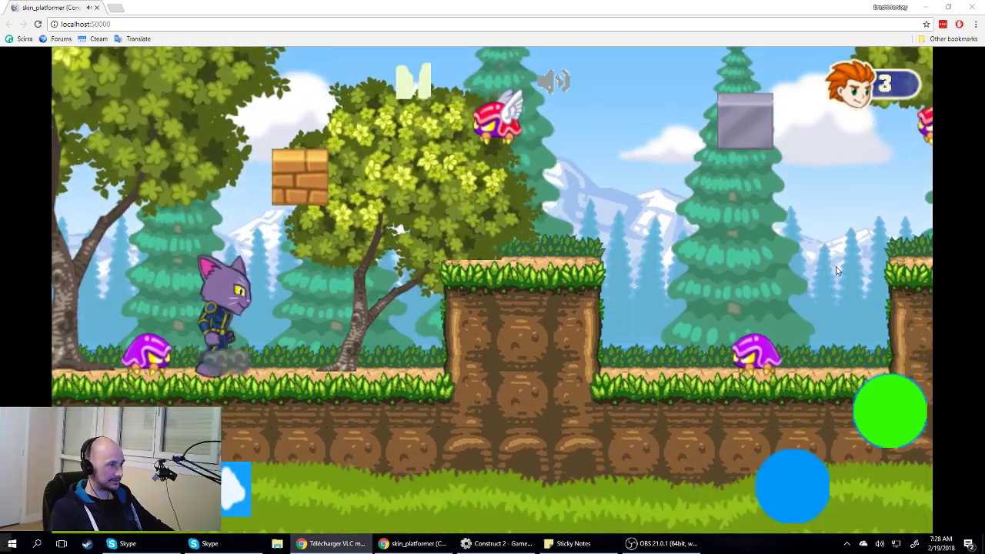
{"action": "left_click", "coordinate": [802, 277]}
{"action": "key", "text": "Up"}
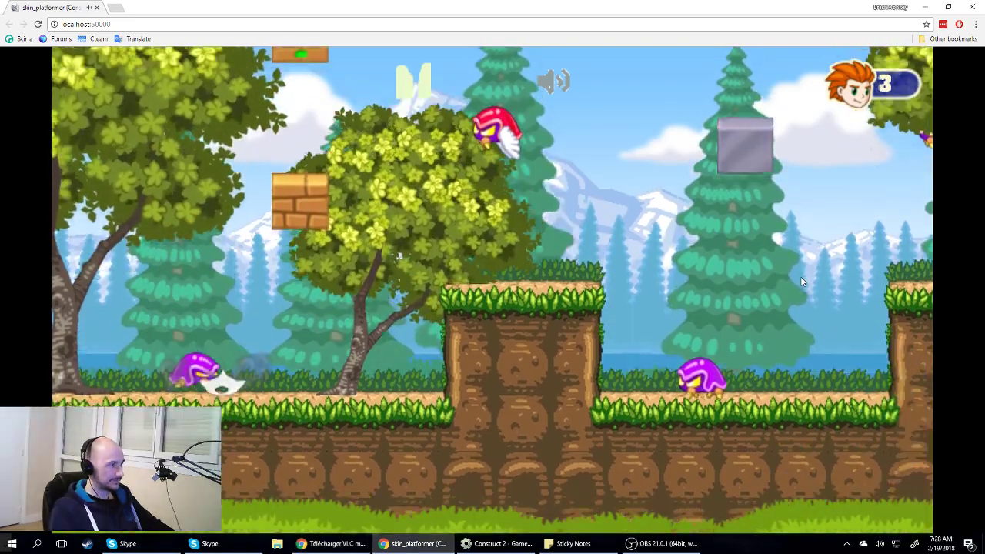
{"action": "key", "text": "Right"}
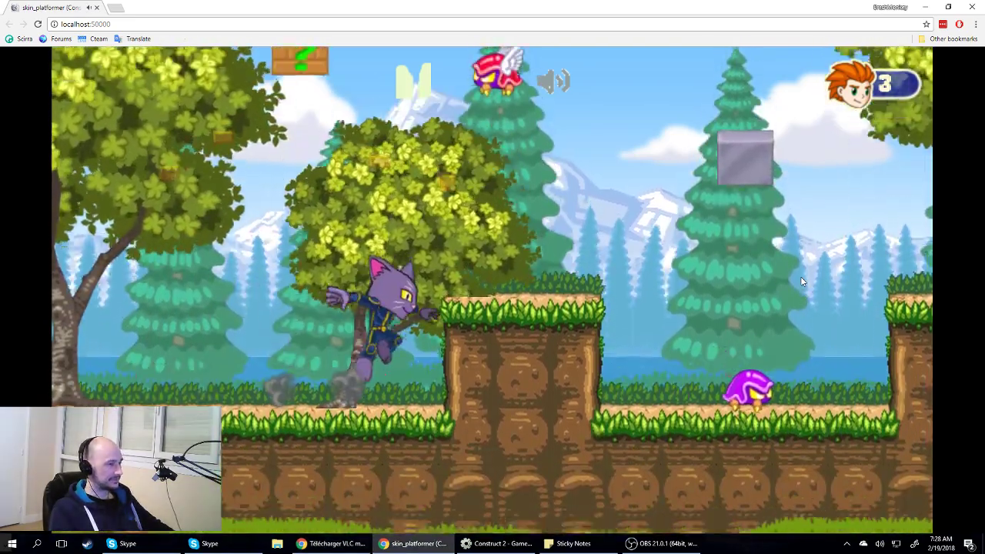
{"action": "key", "text": "Left"}
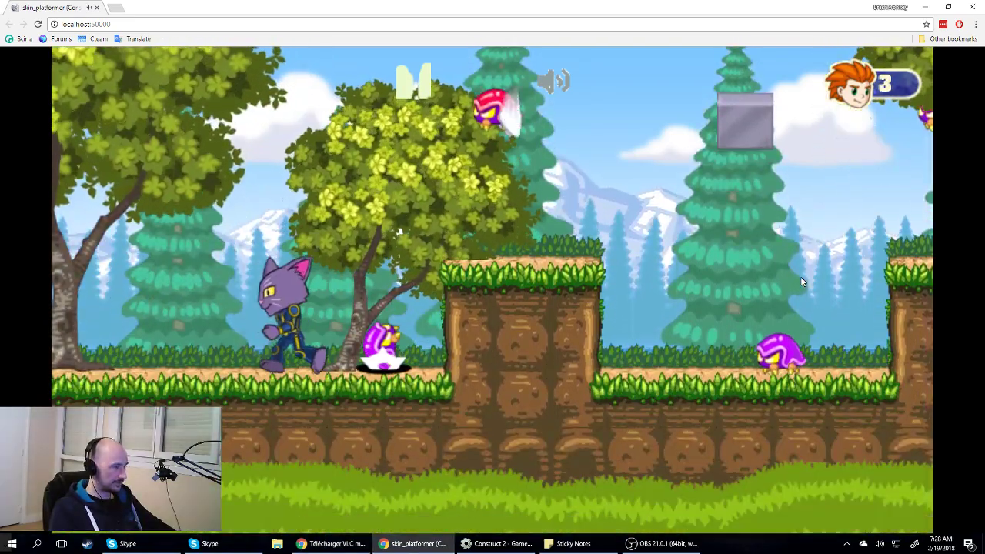
- Playtest Level 1 past the first platforms to the tree beyond the floating metal block, then close the preview
{"action": "key", "text": "Up"}
{"action": "key", "text": "Right"}
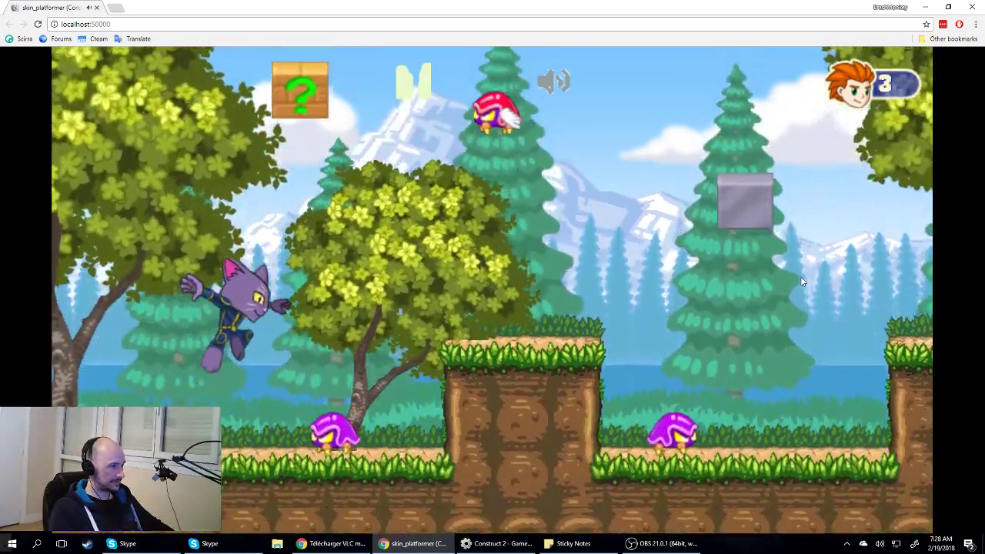
{"action": "key", "text": "Right"}
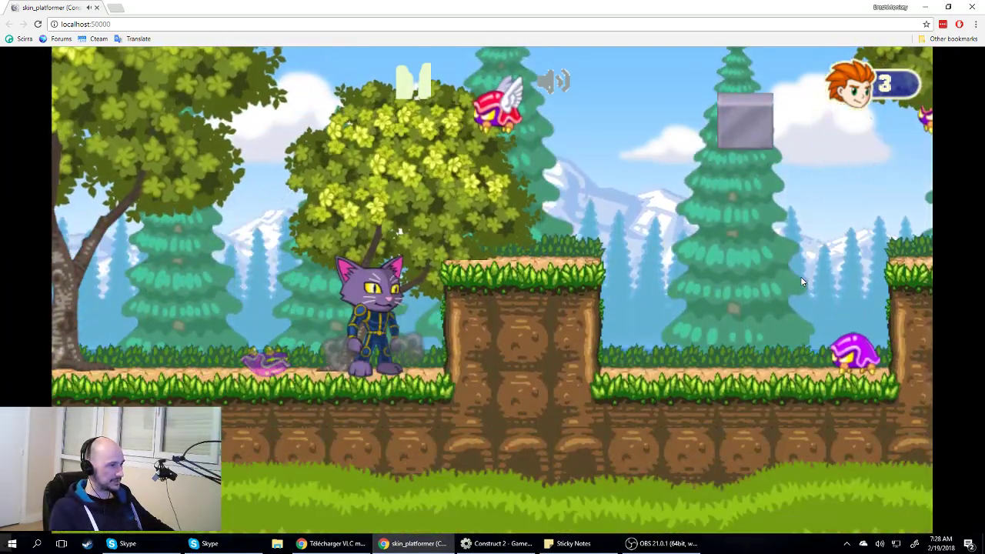
{"action": "key", "text": "Up"}
{"action": "key", "text": "Right"}
{"action": "key", "text": "Up"}
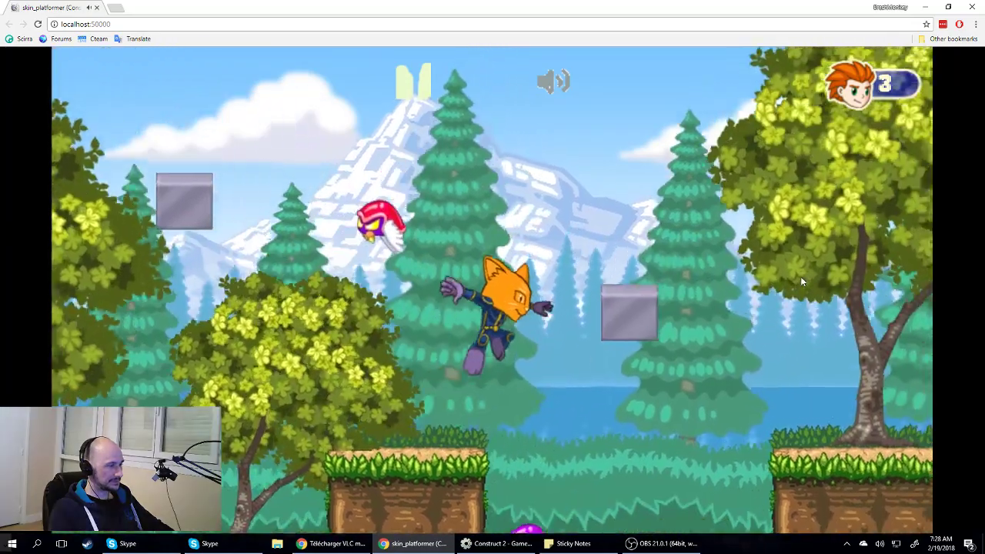
{"action": "key", "text": "Right"}
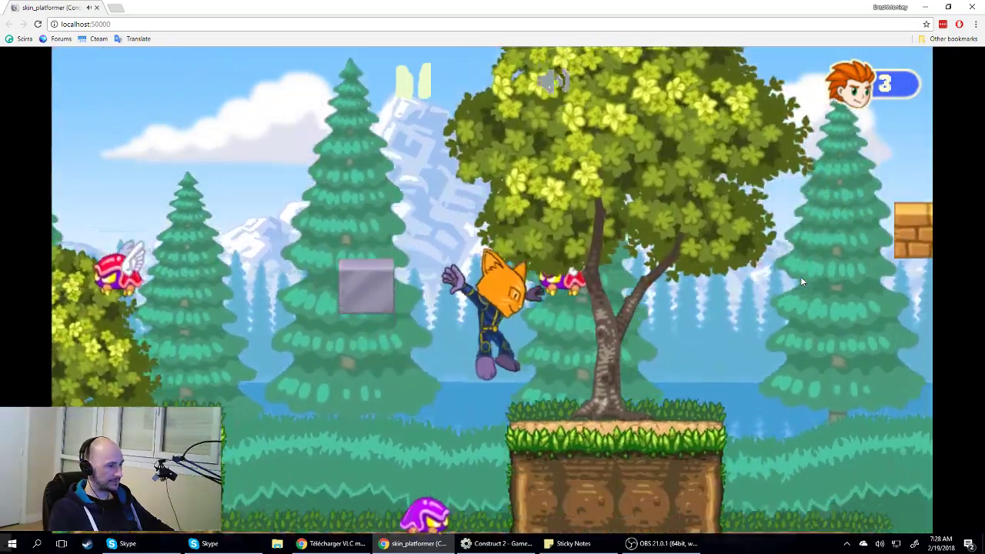
{"action": "key", "text": "Right"}
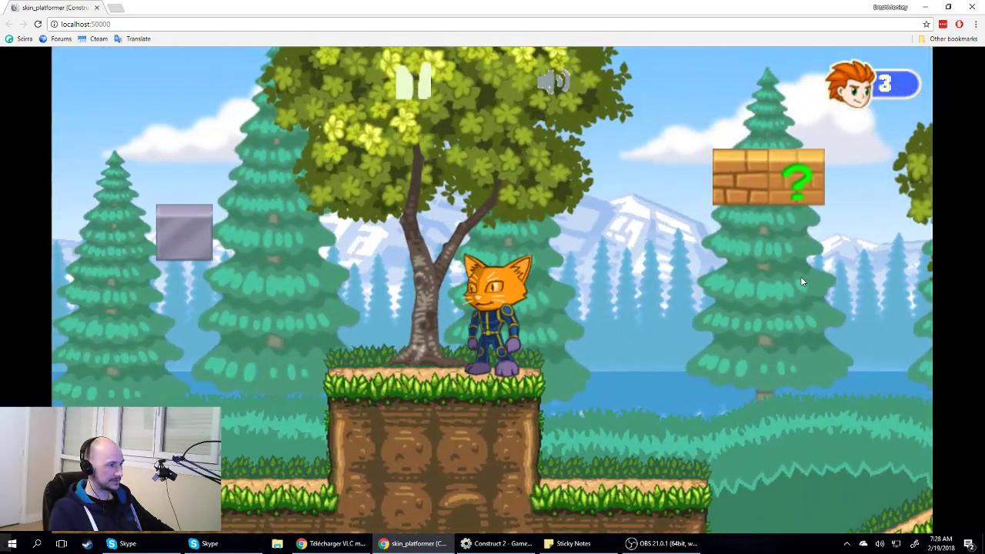
{"action": "left_click", "coordinate": [97, 8]}
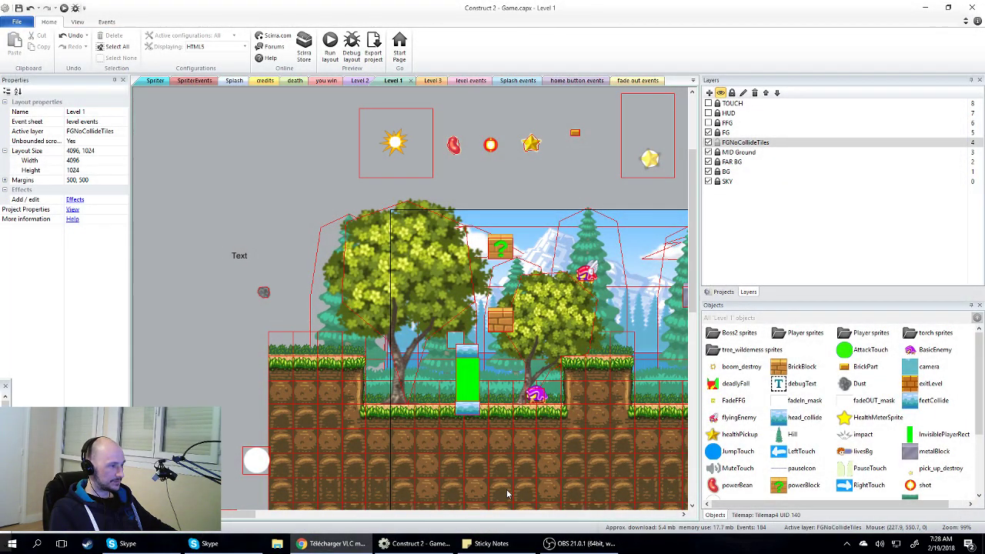
- Switch to the BrashMonkey Spriter Implementations forum in Chrome and open the topic "Using Spriter animations in Construct 2"
{"action": "mouse_move", "coordinate": [232, 516]}
{"action": "left_mouse_down"}
{"action": "mouse_move", "coordinate": [251, 516]}
{"action": "mouse_move", "coordinate": [232, 516]}
{"action": "left_mouse_up"}
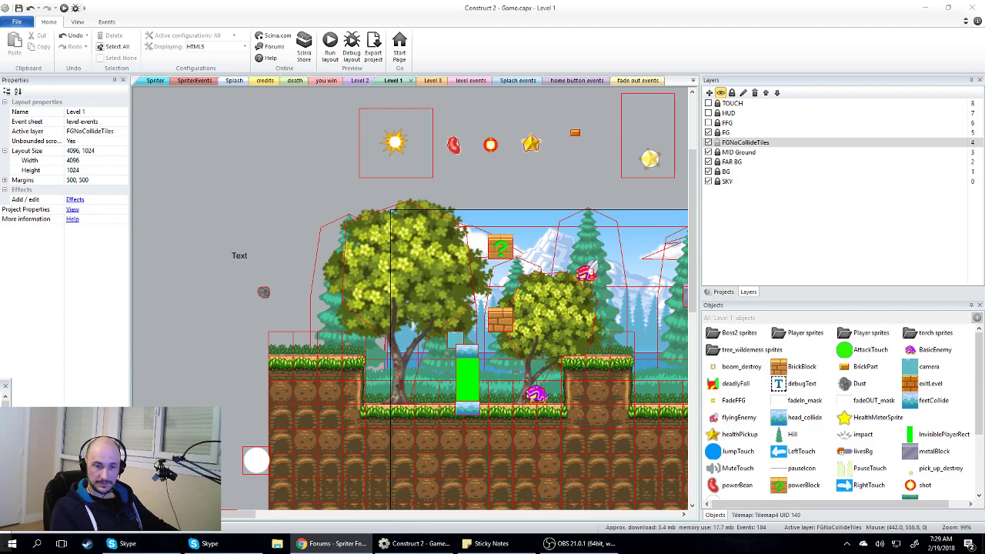
{"action": "left_click_drag", "start_coordinate": [984, 223], "coordinate": [246, 3]}
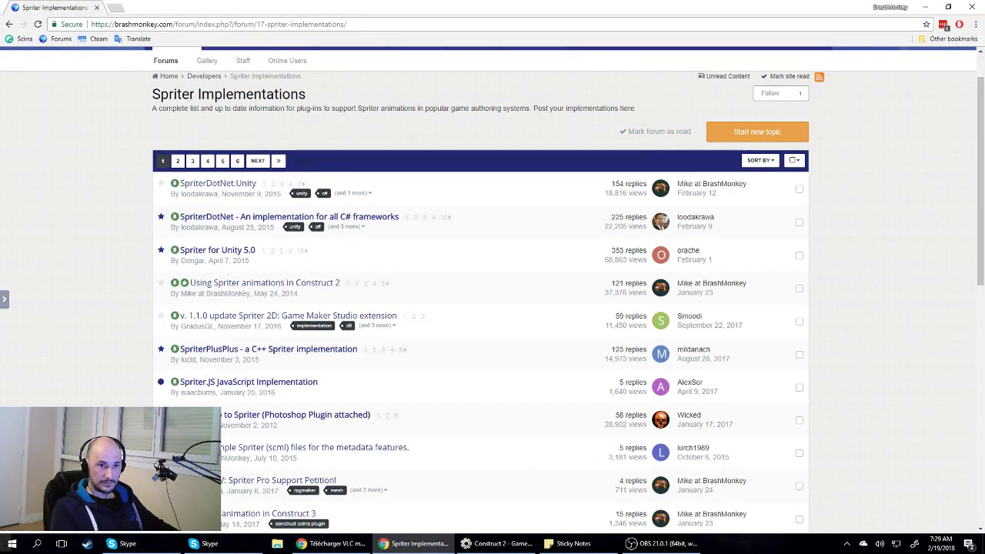
{"action": "scroll", "coordinate": [259, 104], "scroll_direction": "up", "scroll_amount": 1}
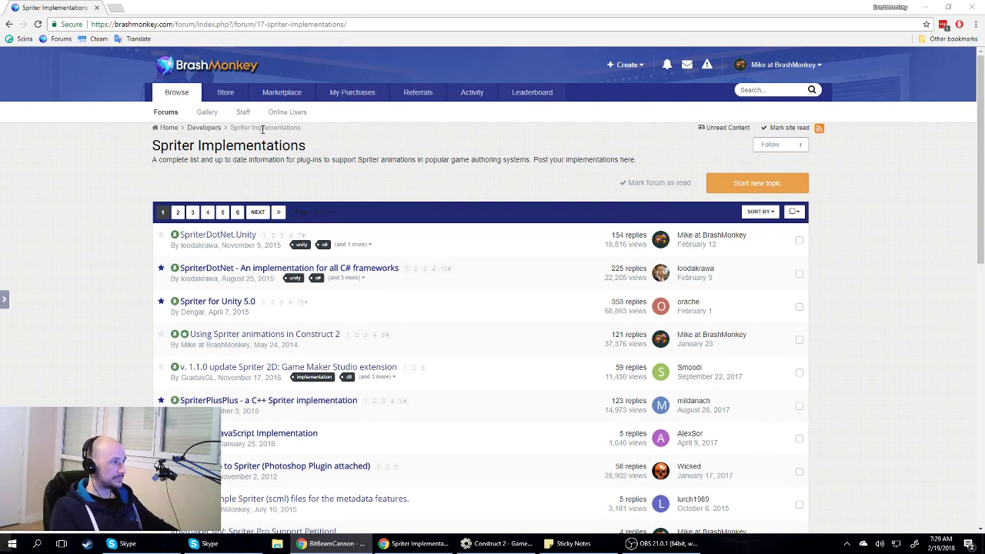
{"action": "scroll", "coordinate": [444, 252], "scroll_direction": "down", "scroll_amount": 2}
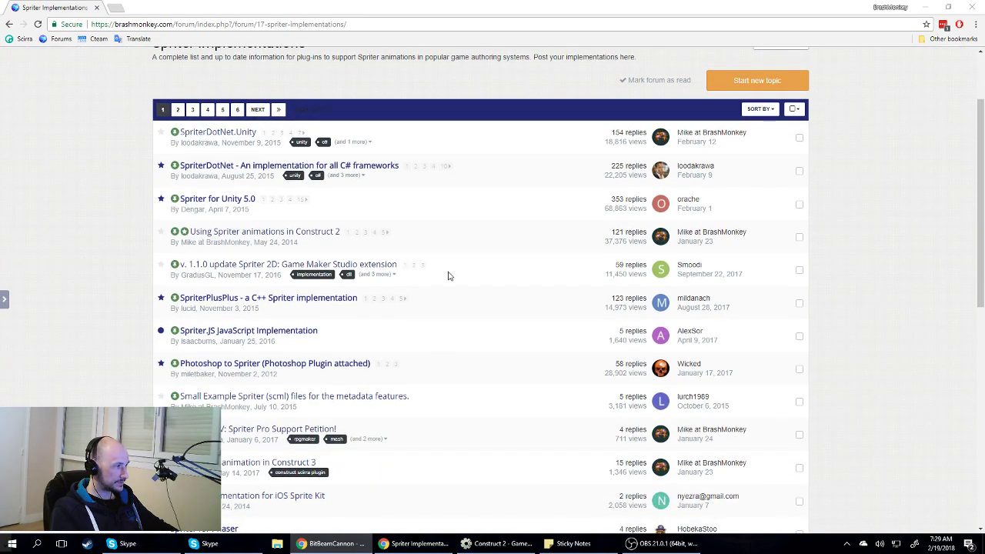
{"action": "scroll", "coordinate": [444, 252], "scroll_direction": "up", "scroll_amount": 2}
{"action": "scroll", "coordinate": [308, 315], "scroll_direction": "down", "scroll_amount": 1}
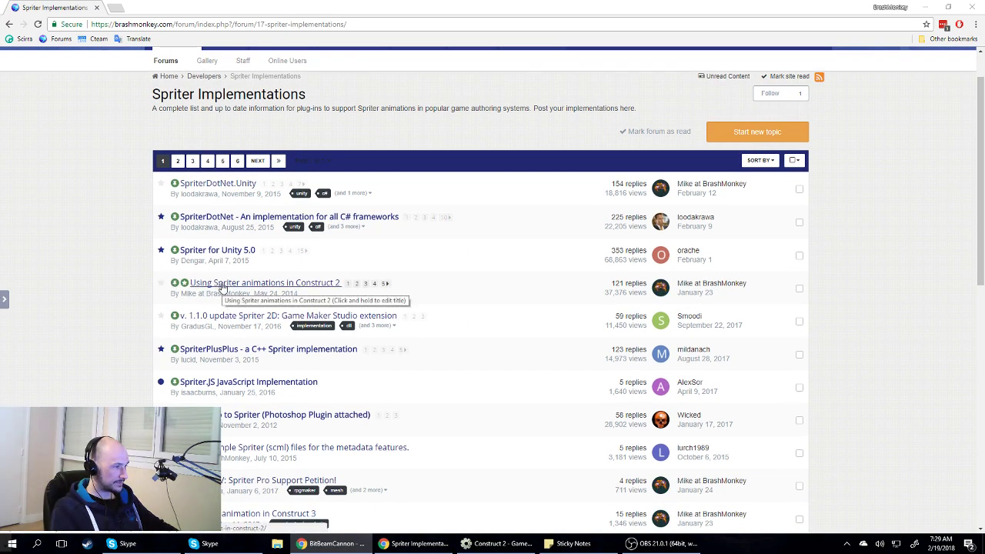
{"action": "mouse_move", "coordinate": [223, 287]}
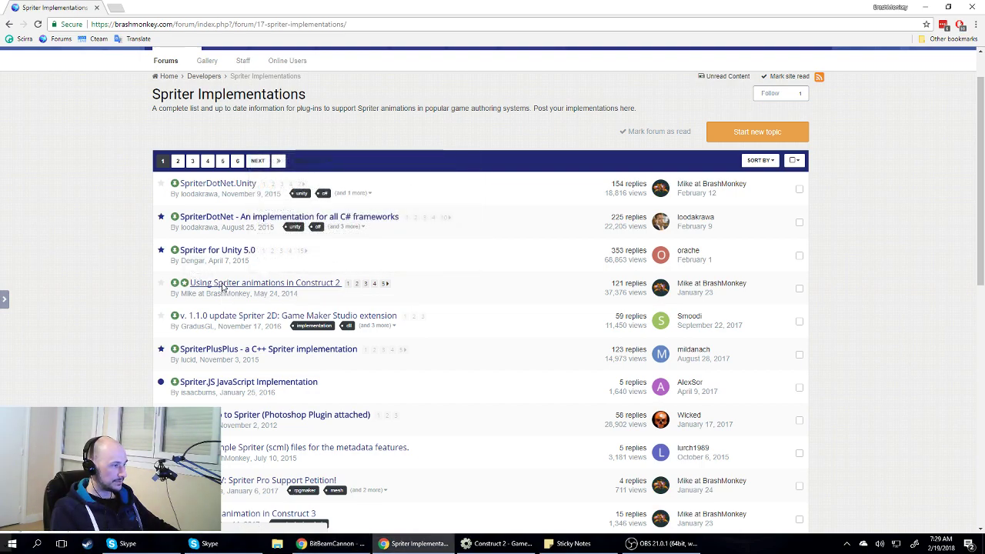
{"action": "left_click", "coordinate": [222, 287]}
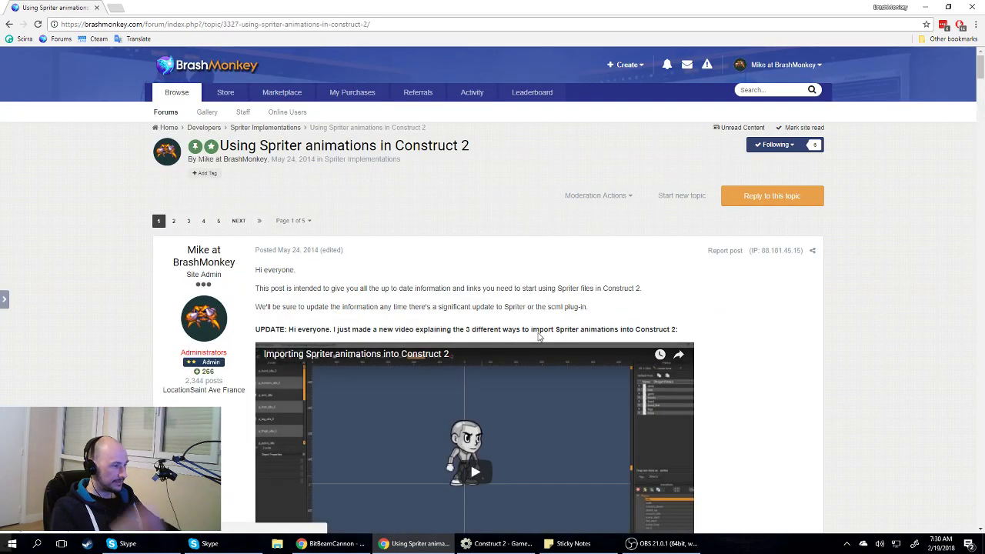
- Read the topic's first instructions, focusing on step two about where to install the latest scml plug-in
{"action": "scroll", "coordinate": [376, 290], "scroll_direction": "down", "scroll_amount": 1}
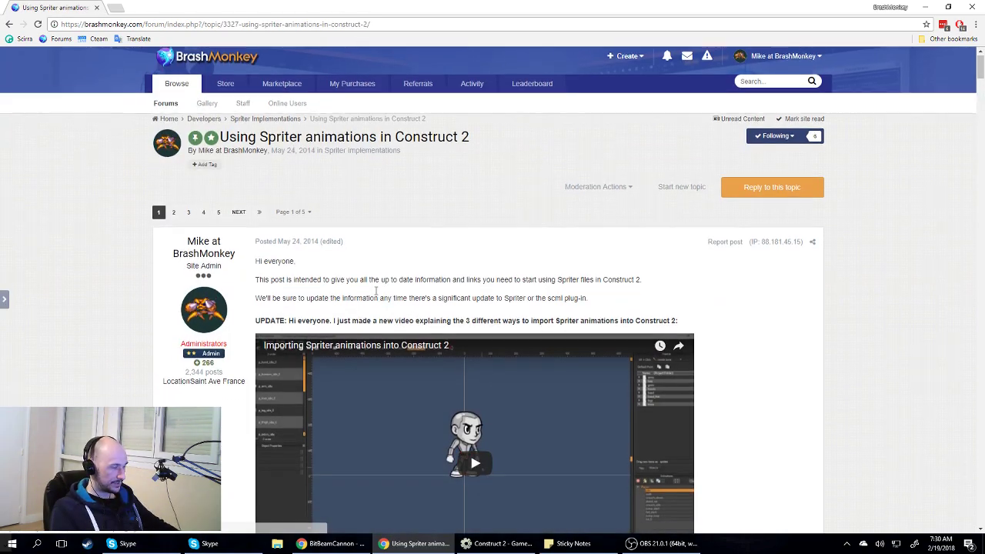
{"action": "scroll", "coordinate": [376, 290], "scroll_direction": "down", "scroll_amount": 1}
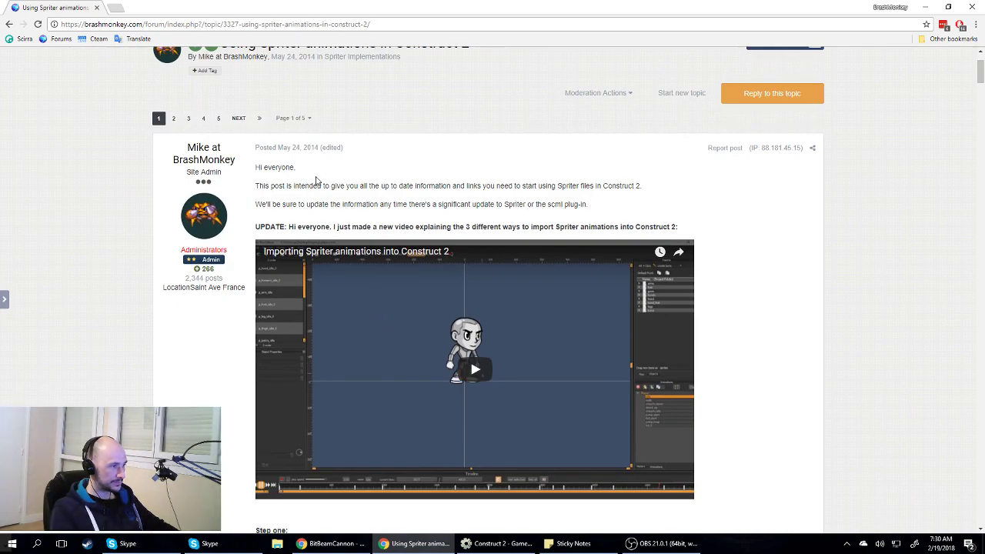
{"action": "scroll", "coordinate": [378, 215], "scroll_direction": "down", "scroll_amount": 2}
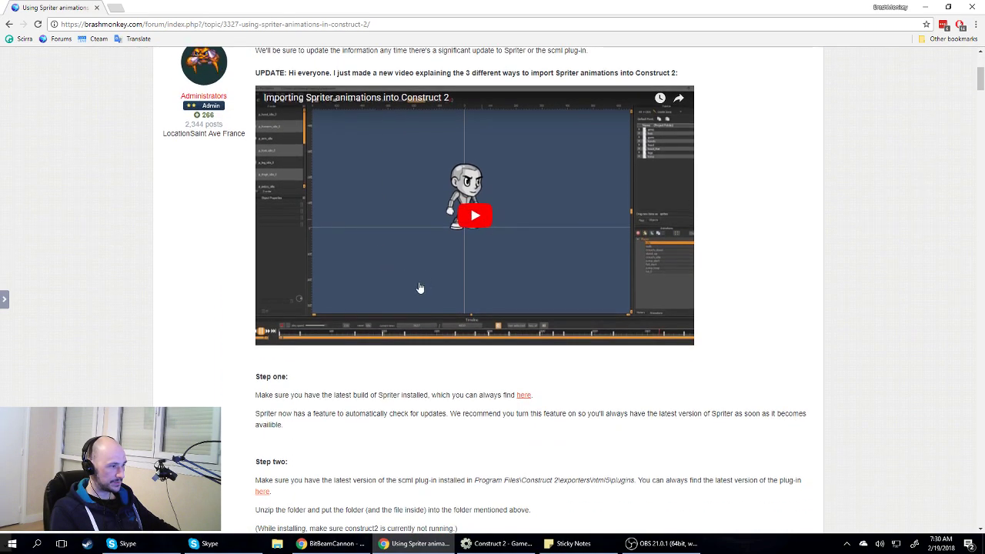
{"action": "scroll", "coordinate": [425, 284], "scroll_direction": "down", "scroll_amount": 1}
{"action": "scroll", "coordinate": [501, 353], "scroll_direction": "down", "scroll_amount": 1}
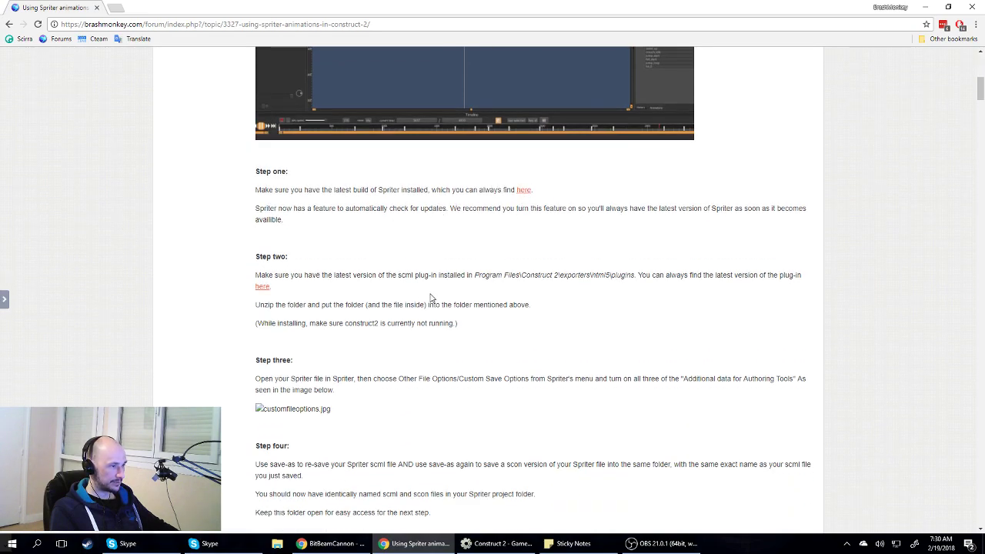
{"action": "scroll", "coordinate": [357, 305], "scroll_direction": "down", "scroll_amount": 1}
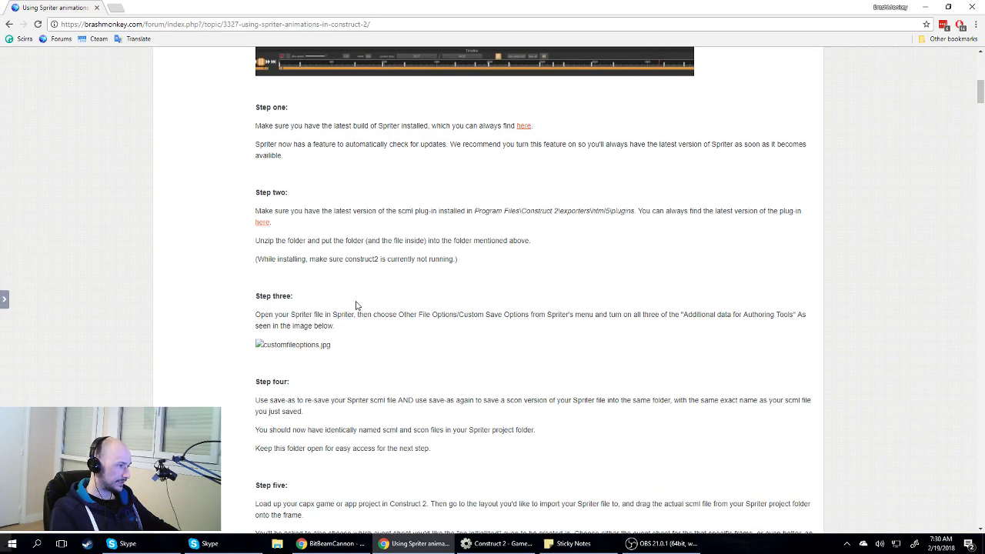
{"action": "scroll", "coordinate": [535, 255], "scroll_direction": "up", "scroll_amount": 1}
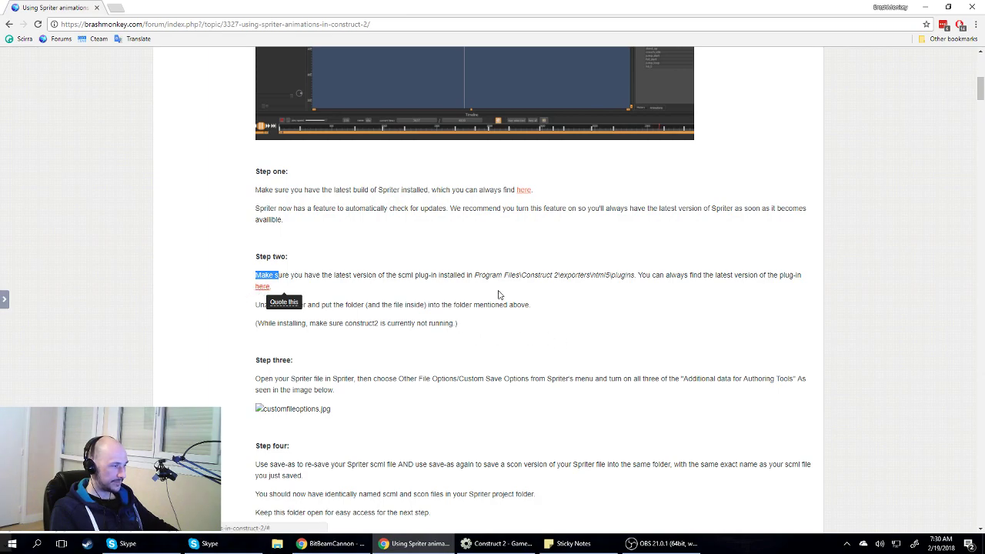
{"action": "scroll", "coordinate": [731, 318], "scroll_direction": "down", "scroll_amount": 3}
{"action": "scroll", "coordinate": [518, 319], "scroll_direction": "up", "scroll_amount": 3}
{"action": "scroll", "coordinate": [518, 320], "scroll_direction": "up", "scroll_amount": 1}
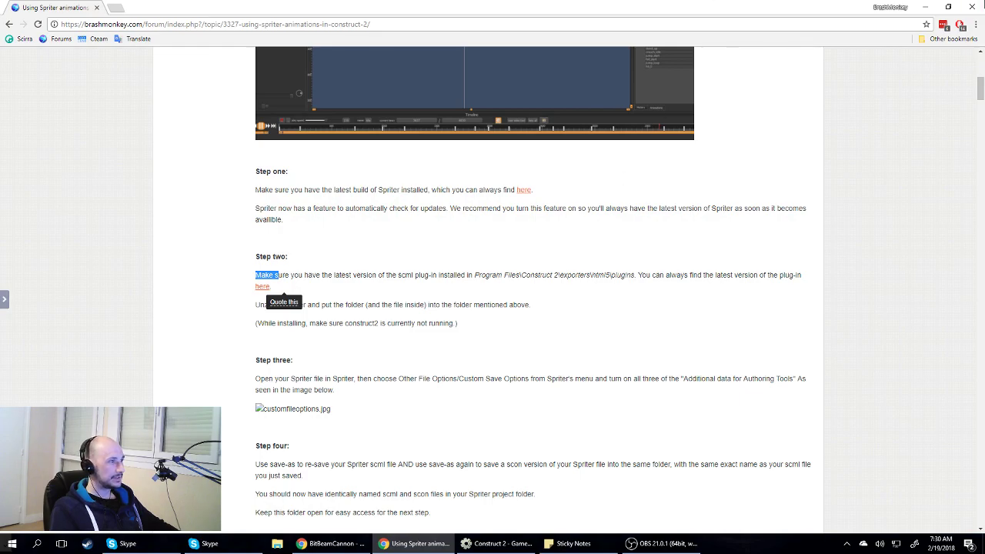
- Minimize the open windows and browse in File Explorer to C:\Program Files\Construct 2
{"action": "left_click", "coordinate": [926, 6]}
{"action": "left_click", "coordinate": [926, 6]}
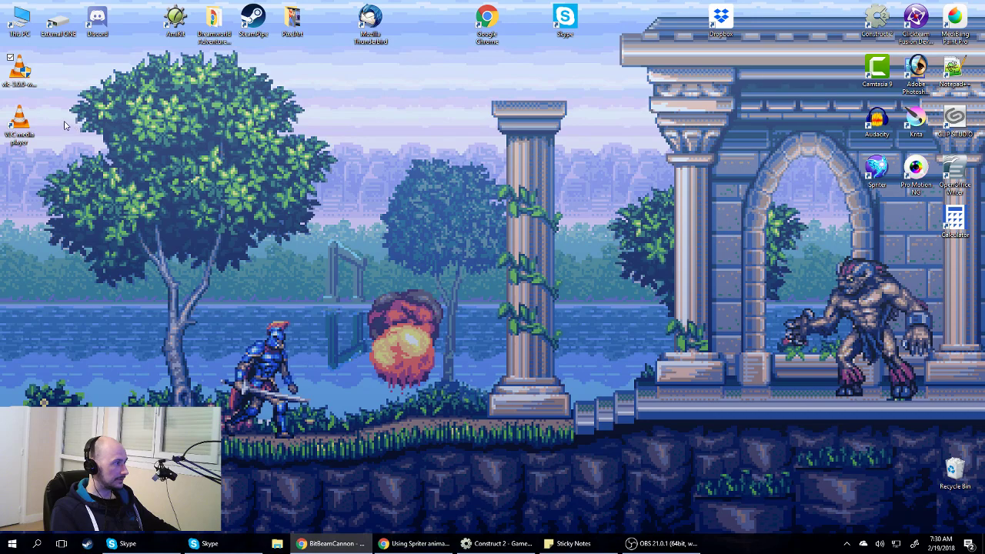
{"action": "double_click", "coordinate": [20, 23]}
{"action": "left_click_drag", "start_coordinate": [226, 77], "coordinate": [313, 81]}
{"action": "double_click", "coordinate": [322, 330]}
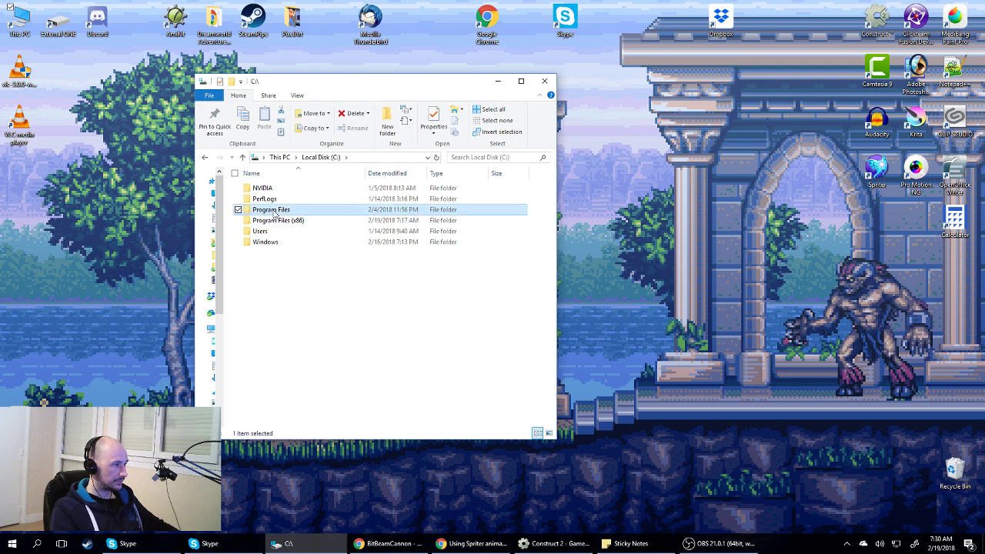
{"action": "double_click", "coordinate": [273, 210]}
{"action": "double_click", "coordinate": [265, 220]}
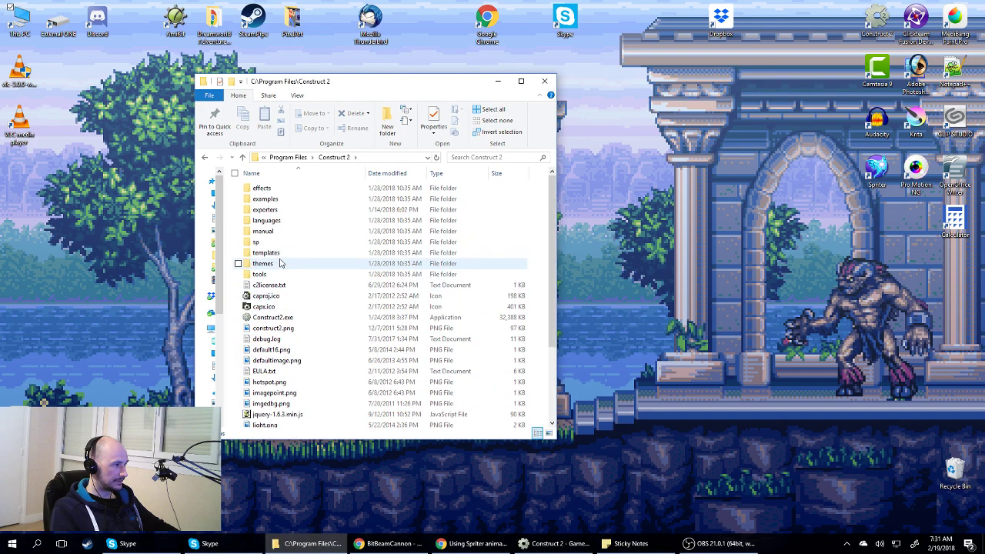
- Locate the scml plug-in folder inside exporters\html5\plugins and close File Explorer
{"action": "double_click", "coordinate": [283, 210]}
{"action": "double_click", "coordinate": [262, 187]}
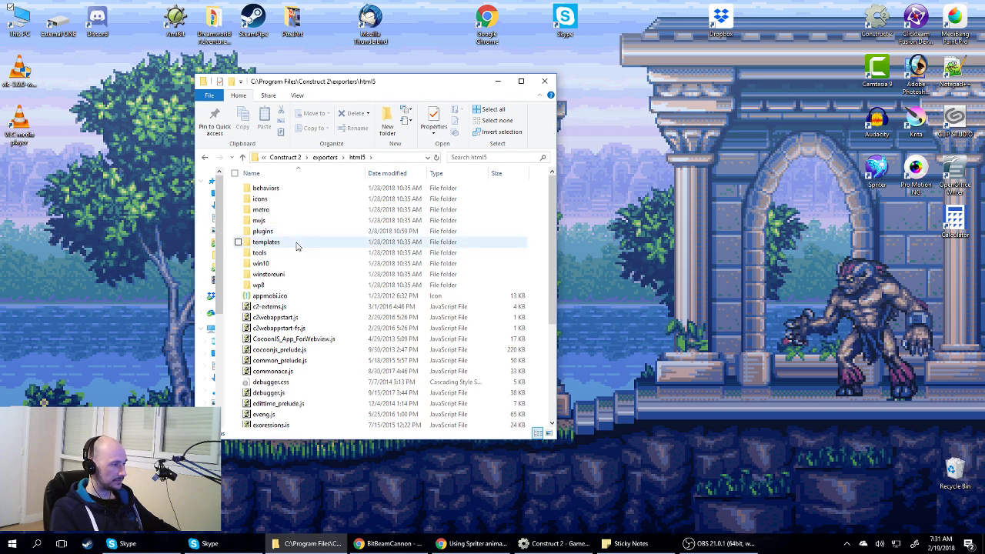
{"action": "double_click", "coordinate": [262, 233]}
{"action": "scroll", "coordinate": [236, 252], "scroll_direction": "down", "scroll_amount": 5}
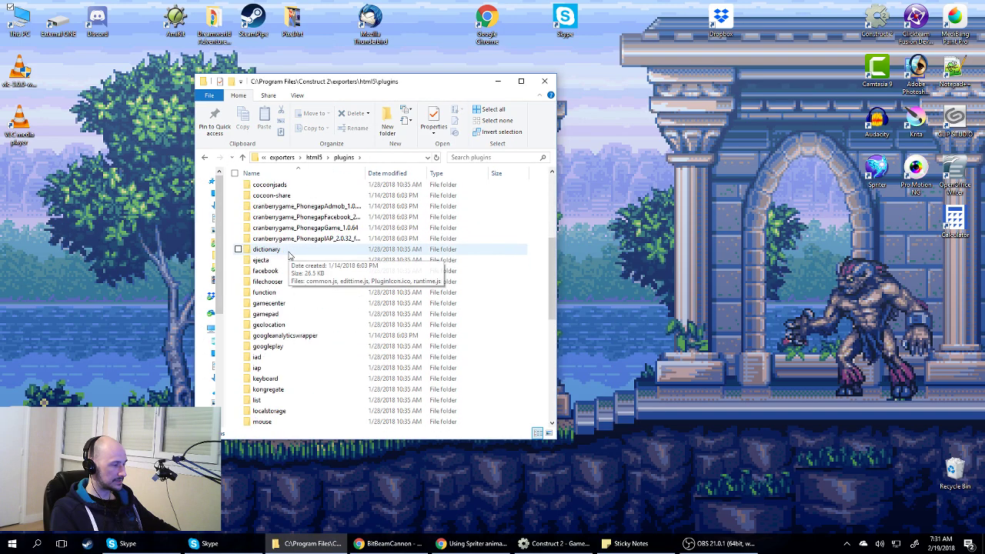
{"action": "scroll", "coordinate": [237, 300], "scroll_direction": "down", "scroll_amount": 10}
{"action": "left_click", "coordinate": [260, 272]}
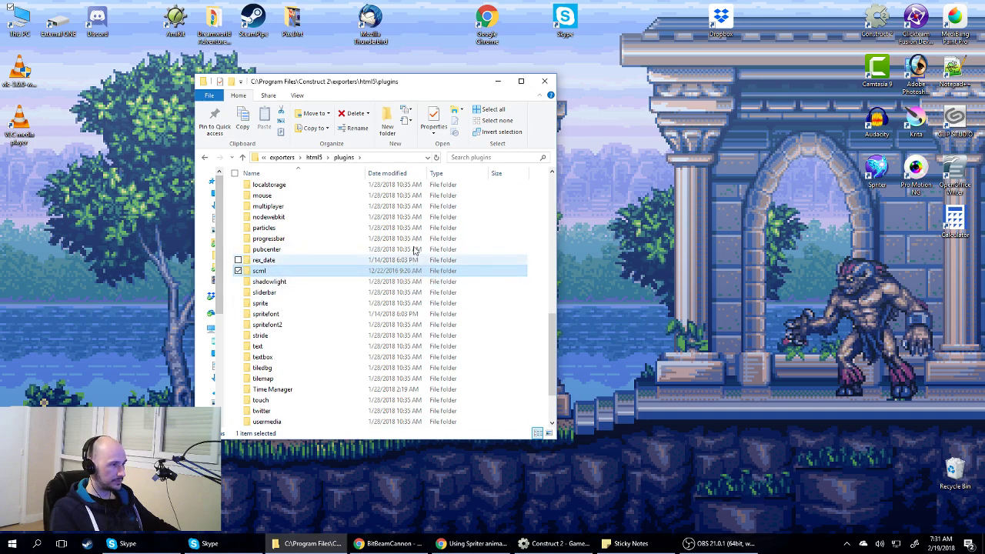
{"action": "left_click", "coordinate": [545, 82]}
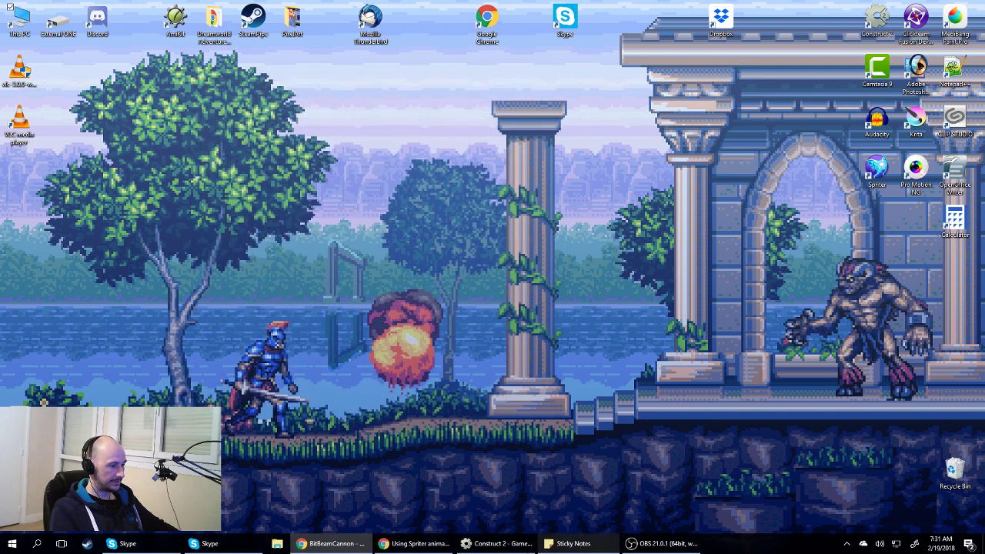
- Return to the forum topic in Chrome, review its remaining steps down to the Performance Mode section, and close the page
{"action": "left_click", "coordinate": [516, 545]}
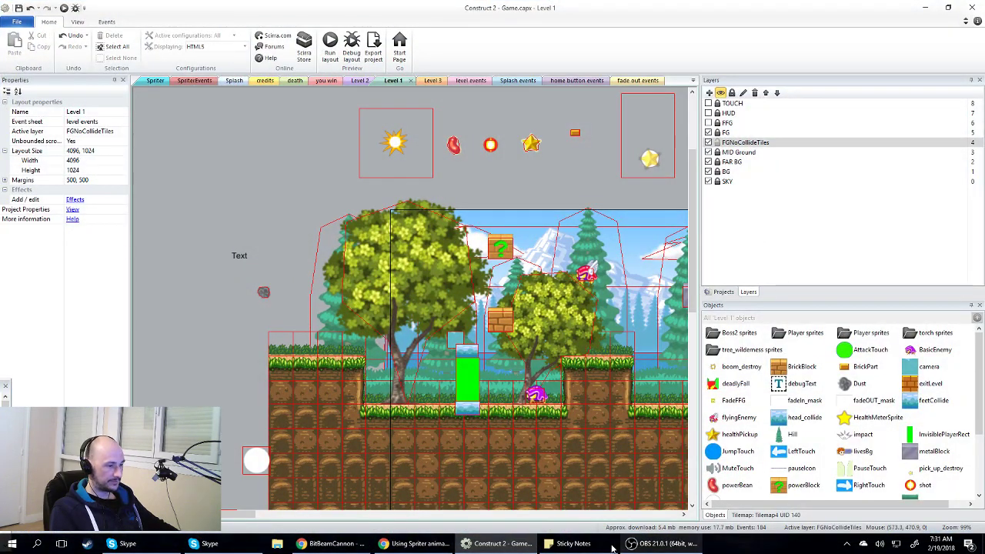
{"action": "left_click", "coordinate": [398, 544]}
{"action": "scroll", "coordinate": [351, 293], "scroll_direction": "down", "scroll_amount": 8}
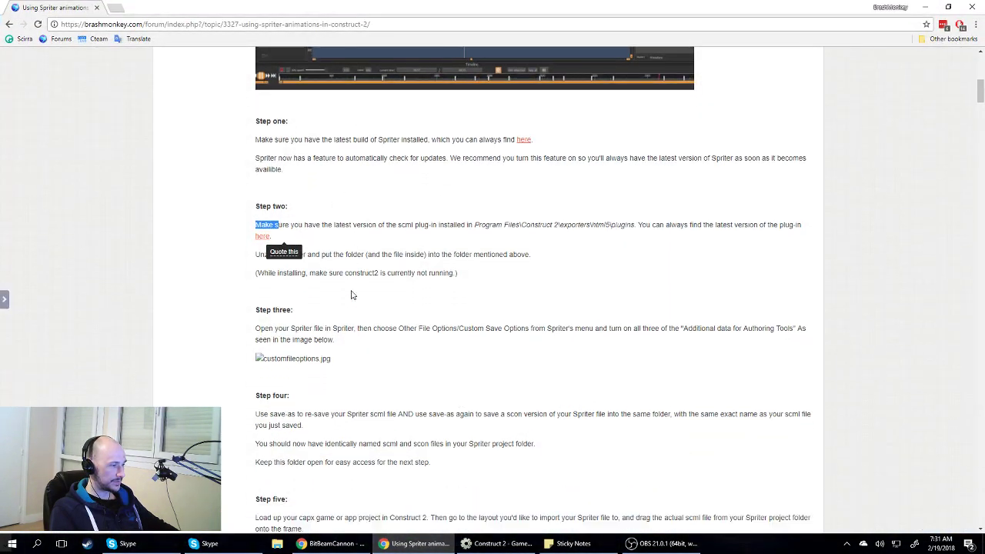
{"action": "scroll", "coordinate": [489, 339], "scroll_direction": "down", "scroll_amount": 8}
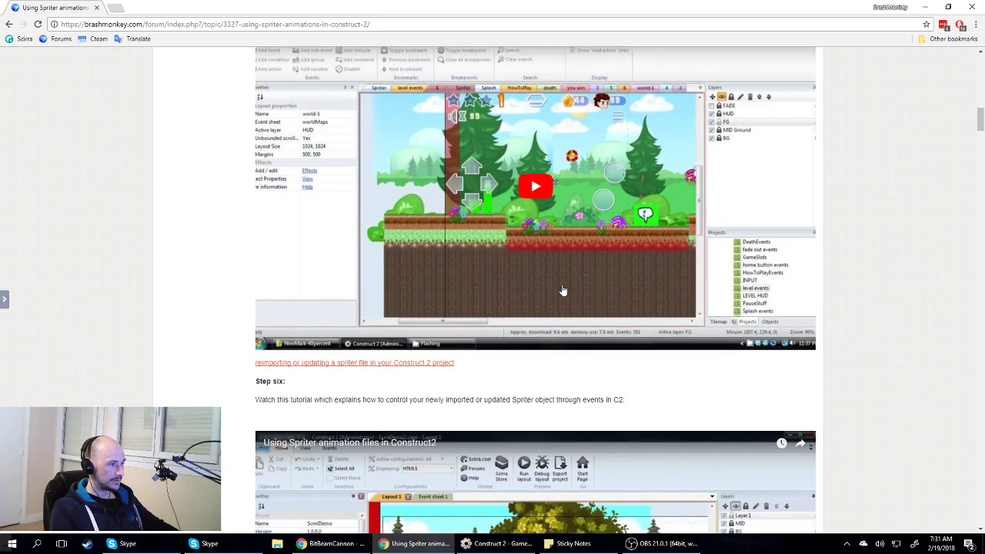
{"action": "scroll", "coordinate": [548, 318], "scroll_direction": "down", "scroll_amount": 7}
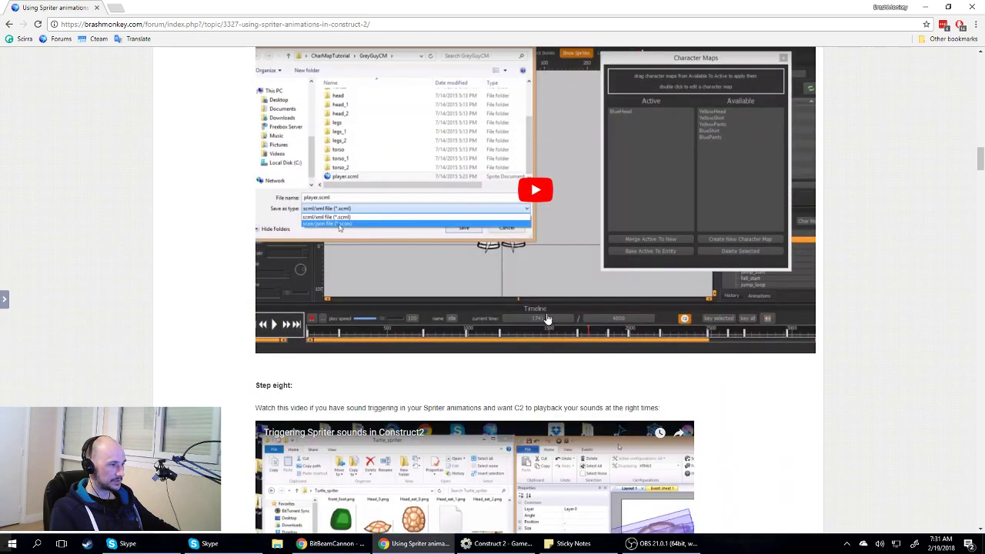
{"action": "scroll", "coordinate": [523, 335], "scroll_direction": "down", "scroll_amount": 3}
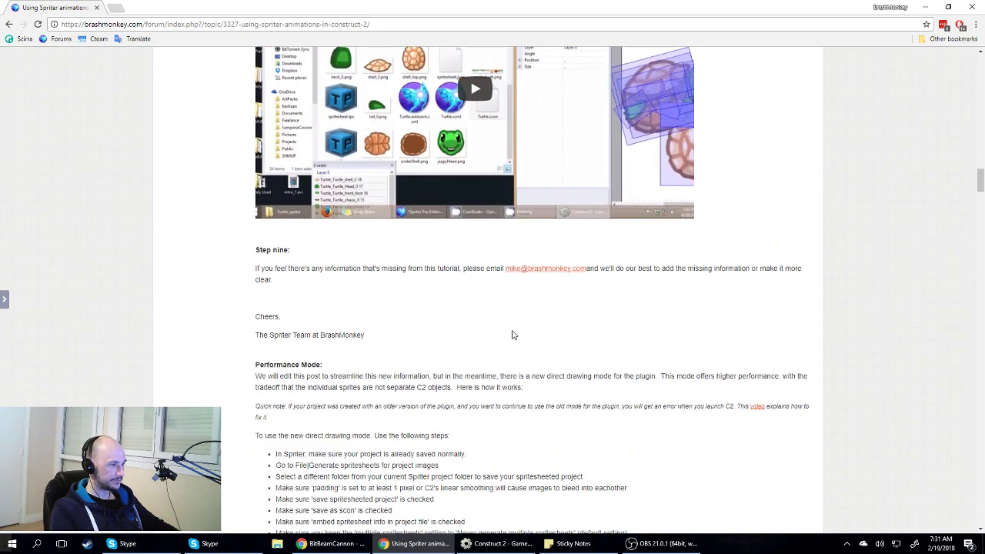
{"action": "scroll", "coordinate": [517, 363], "scroll_direction": "up", "scroll_amount": 9}
{"action": "scroll", "coordinate": [516, 363], "scroll_direction": "up", "scroll_amount": 20}
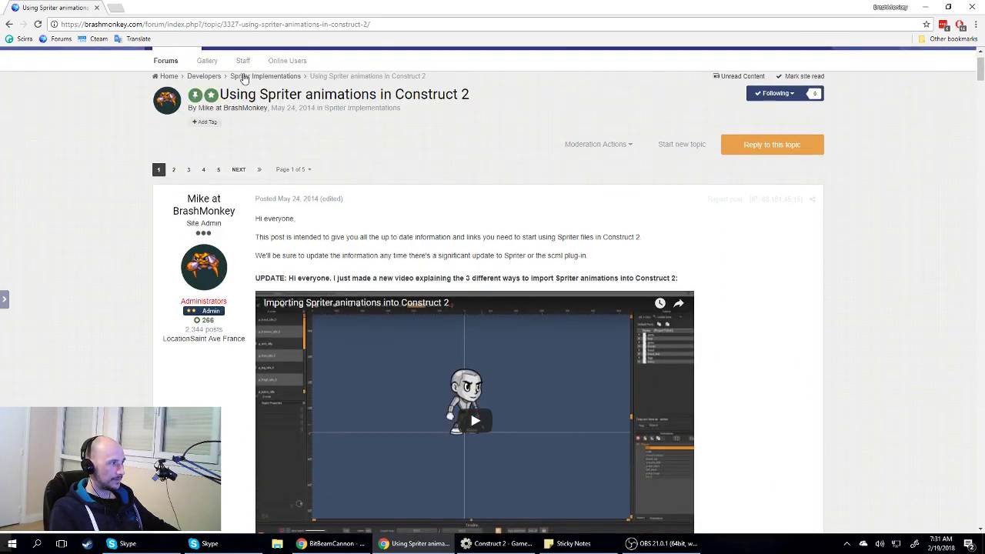
{"action": "left_click", "coordinate": [97, 9]}
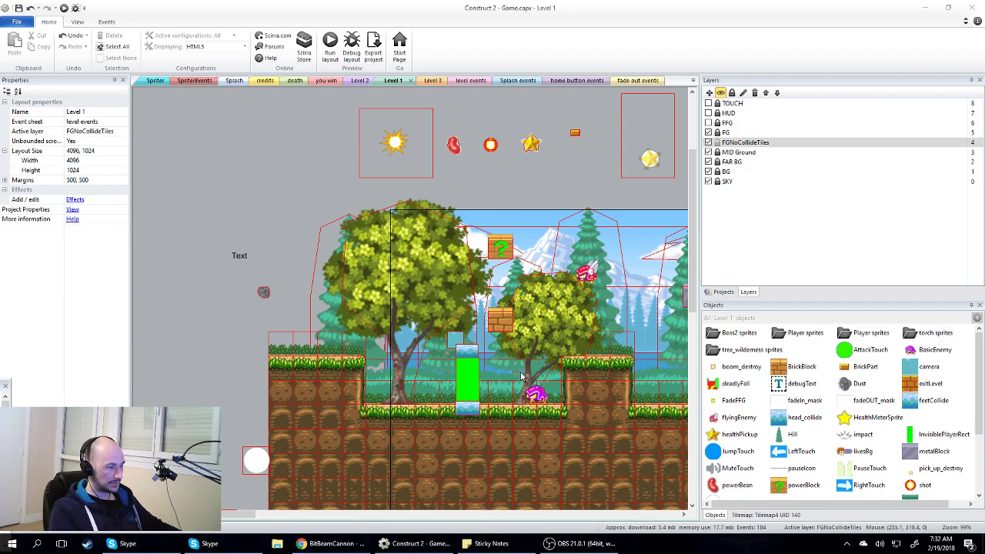
{"action": "mouse_move", "coordinate": [254, 514]}
{"action": "left_mouse_down"}
{"action": "mouse_move", "coordinate": [345, 510]}
{"action": "mouse_move", "coordinate": [245, 508]}
{"action": "left_mouse_up"}
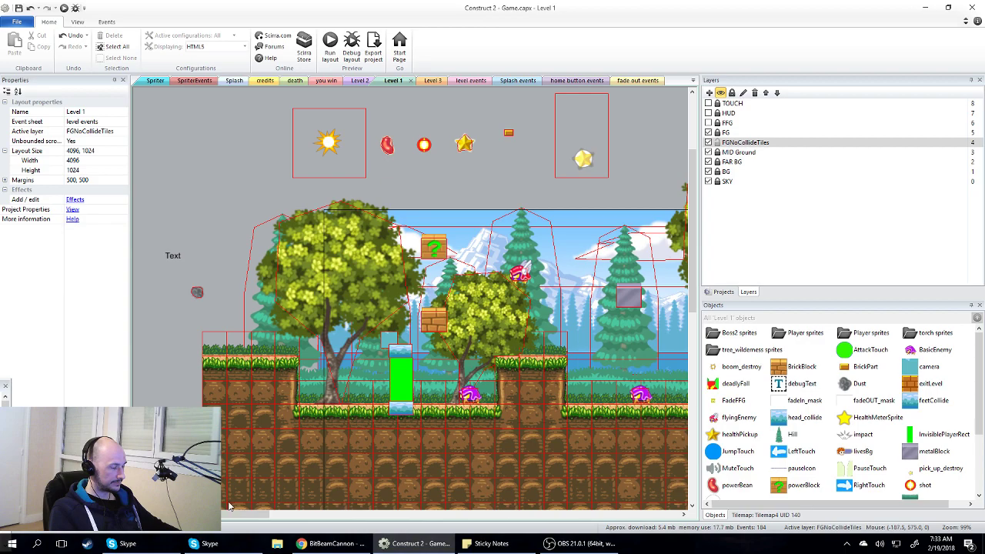
- Examine the Level 1 layout from its starting area through the trees and terrain to the exit at its far end
{"action": "left_click_drag", "start_coordinate": [218, 513], "coordinate": [207, 512]}
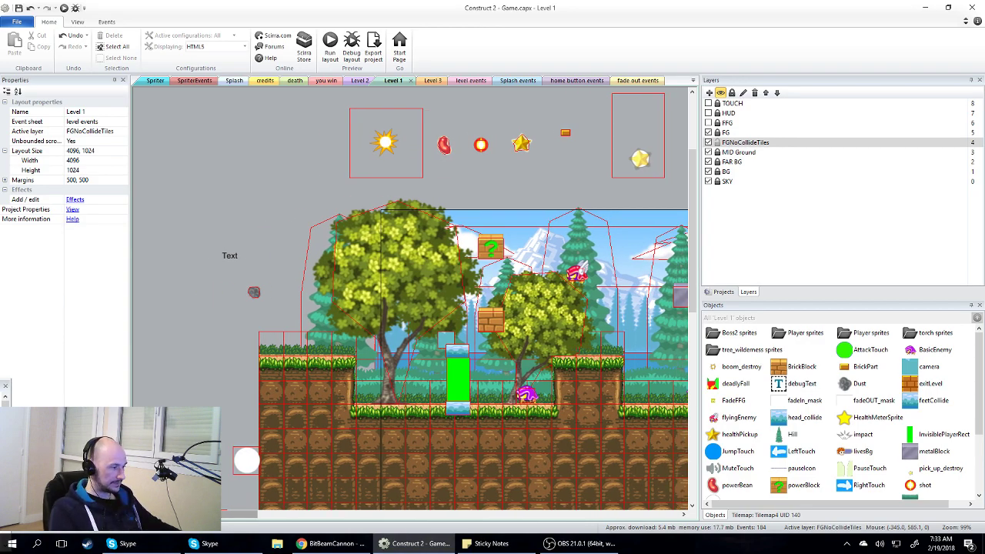
{"action": "mouse_move", "coordinate": [220, 523]}
{"action": "left_mouse_down"}
{"action": "mouse_move", "coordinate": [276, 528]}
{"action": "mouse_move", "coordinate": [217, 529]}
{"action": "left_mouse_up"}
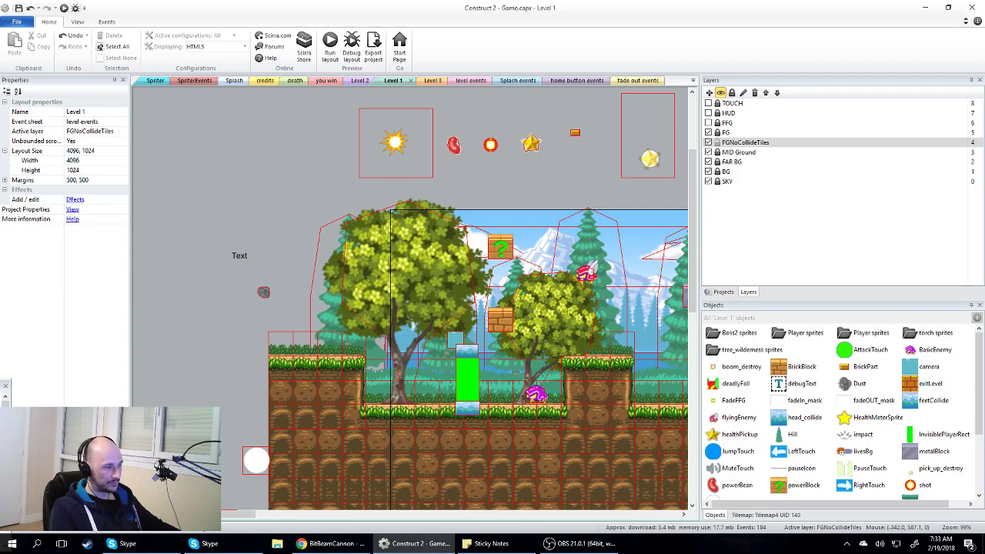
{"action": "left_click_drag", "start_coordinate": [219, 521], "coordinate": [237, 539]}
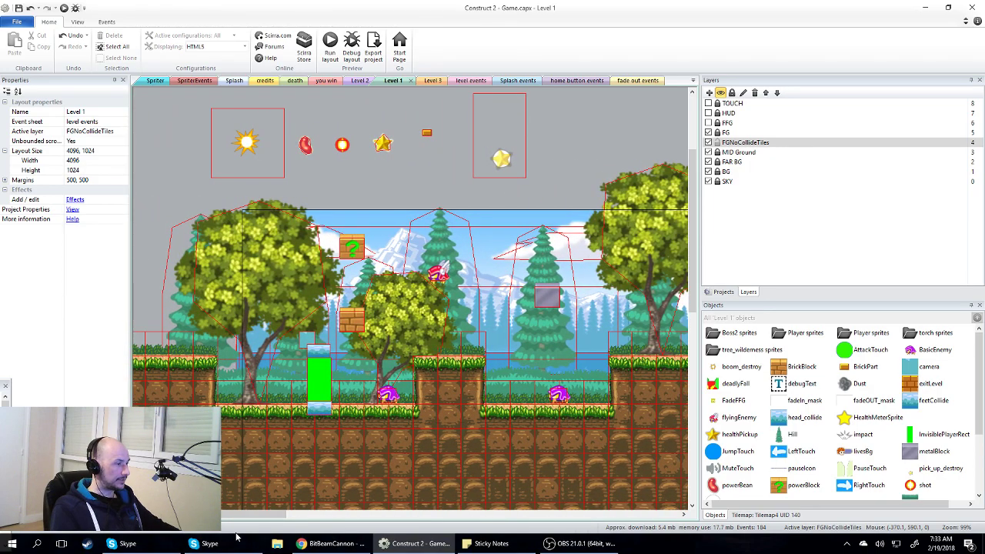
{"action": "scroll", "coordinate": [357, 462], "scroll_direction": "down", "scroll_amount": 1}
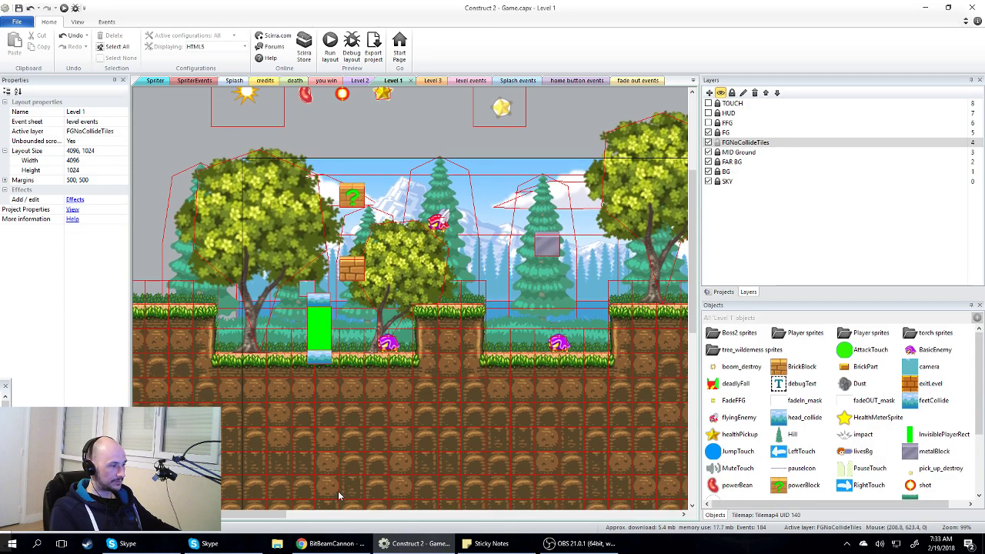
{"action": "left_click_drag", "start_coordinate": [250, 515], "coordinate": [514, 518]}
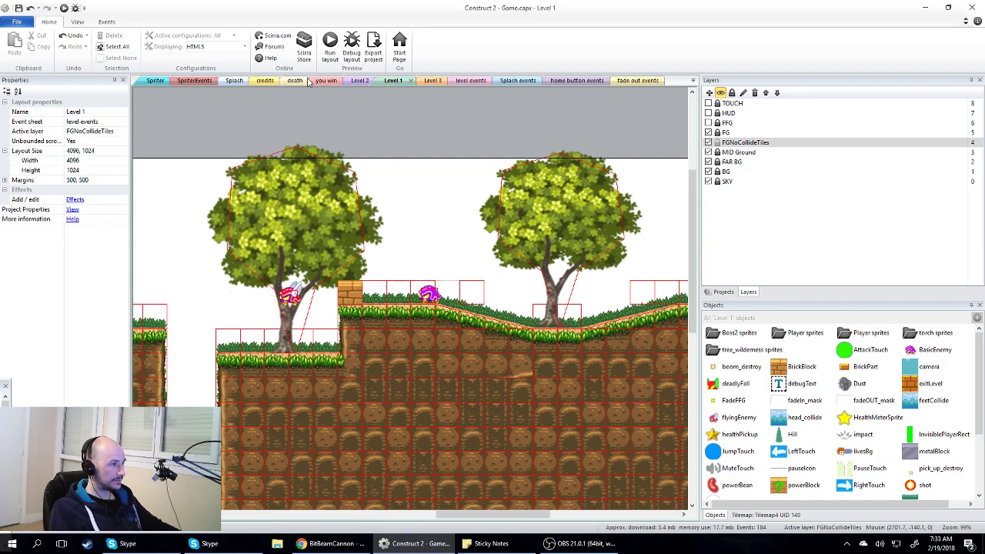
{"action": "scroll", "coordinate": [418, 339], "scroll_direction": "down", "scroll_amount": 3, "text": "ctrl"}
{"action": "scroll", "coordinate": [417, 339], "scroll_direction": "down", "scroll_amount": 2, "text": "ctrl"}
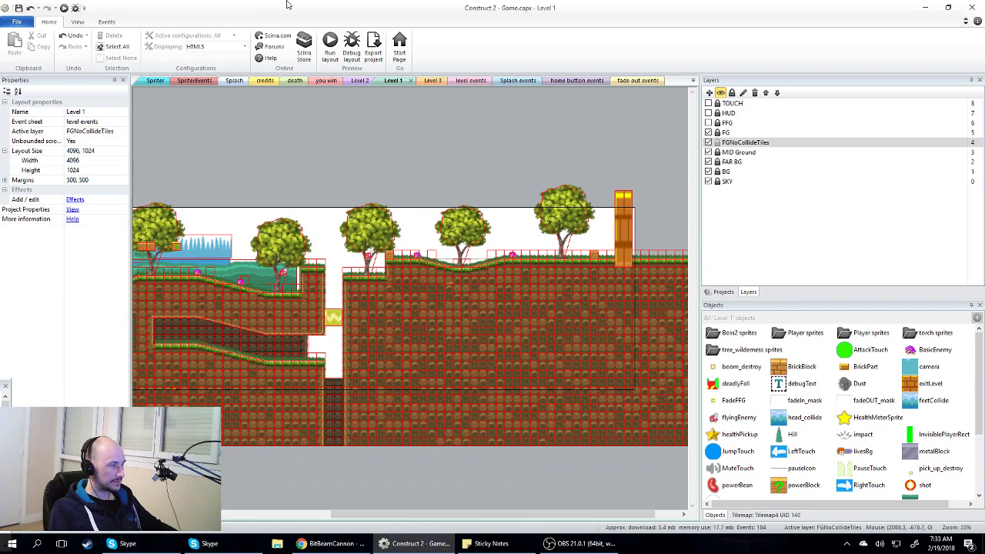
- Open the Level 2 layout, run its preview, and play the cat character across the moving clouds to watch its landings
{"action": "left_click", "coordinate": [360, 80]}
{"action": "scroll", "coordinate": [471, 370], "scroll_direction": "up", "scroll_amount": 4}
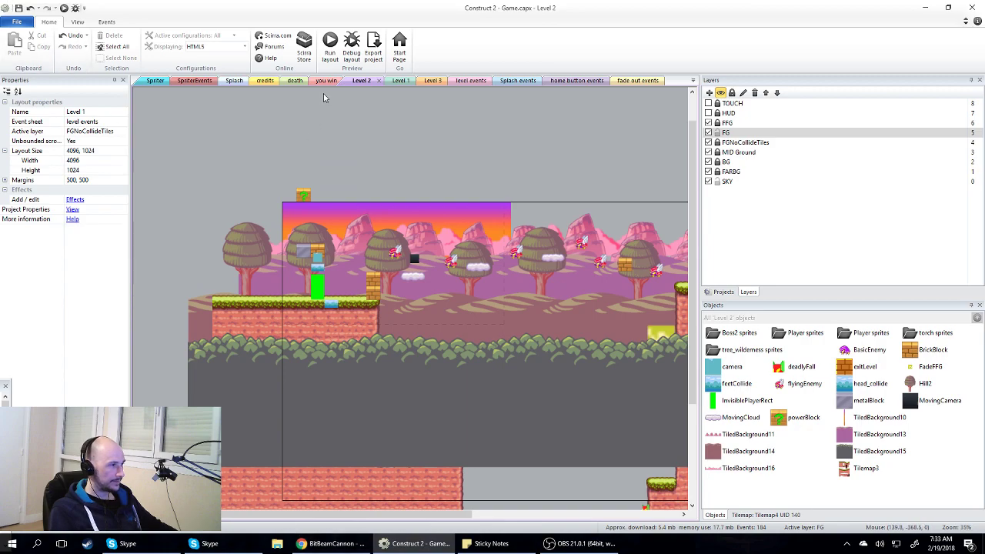
{"action": "left_click", "coordinate": [331, 49]}
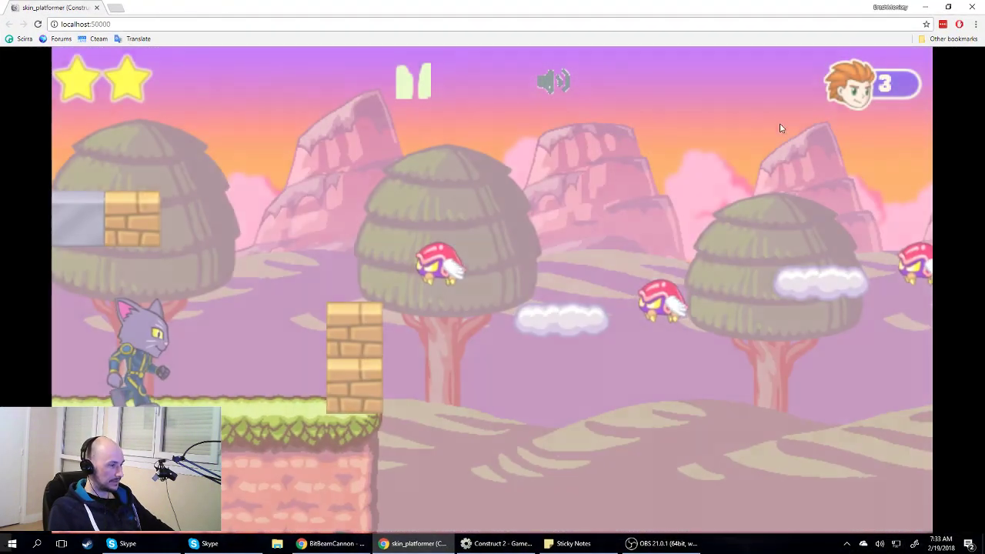
{"action": "key", "text": "Right"}
{"action": "key", "text": "Up"}
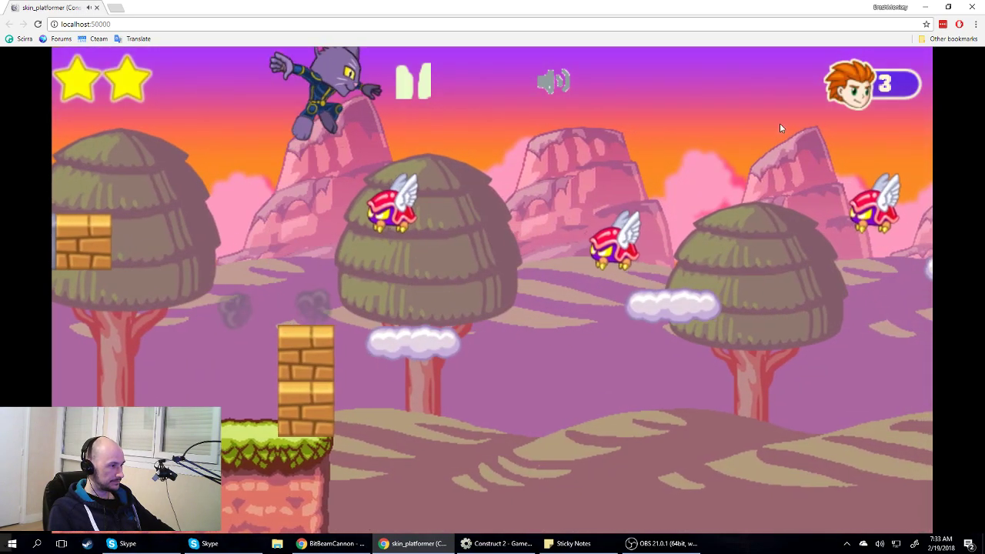
{"action": "key", "text": "Left"}
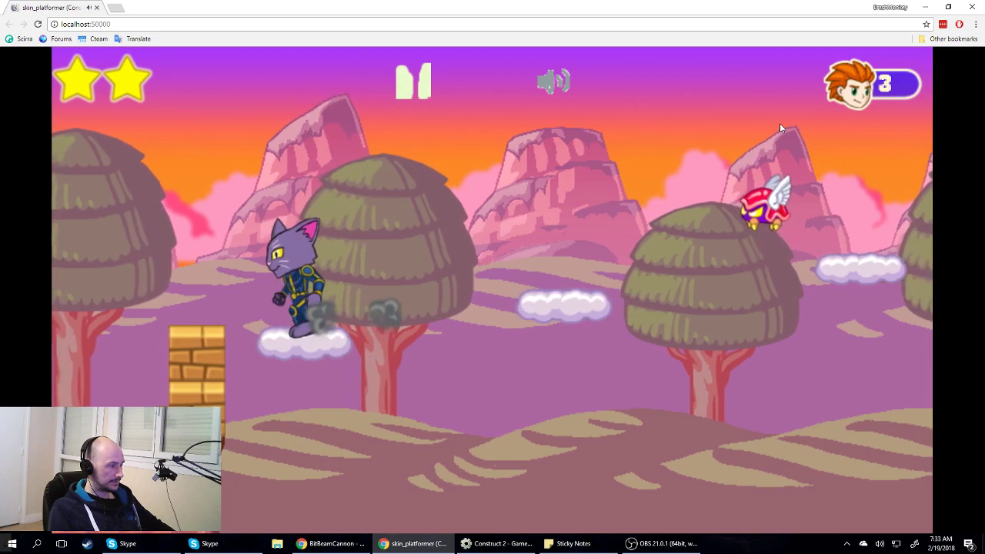
{"action": "key", "text": "Right"}
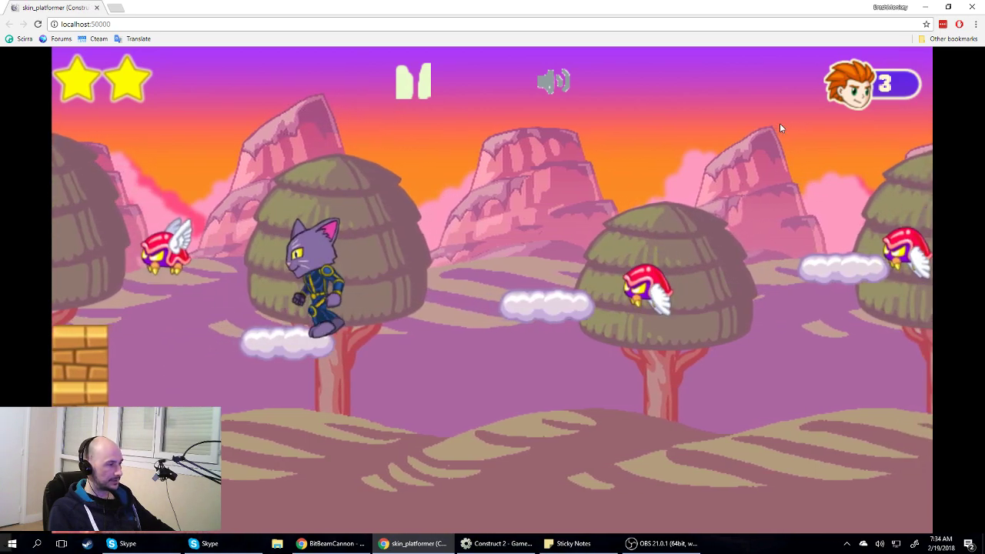
{"action": "key", "text": "Right"}
{"action": "key", "text": "Up"}
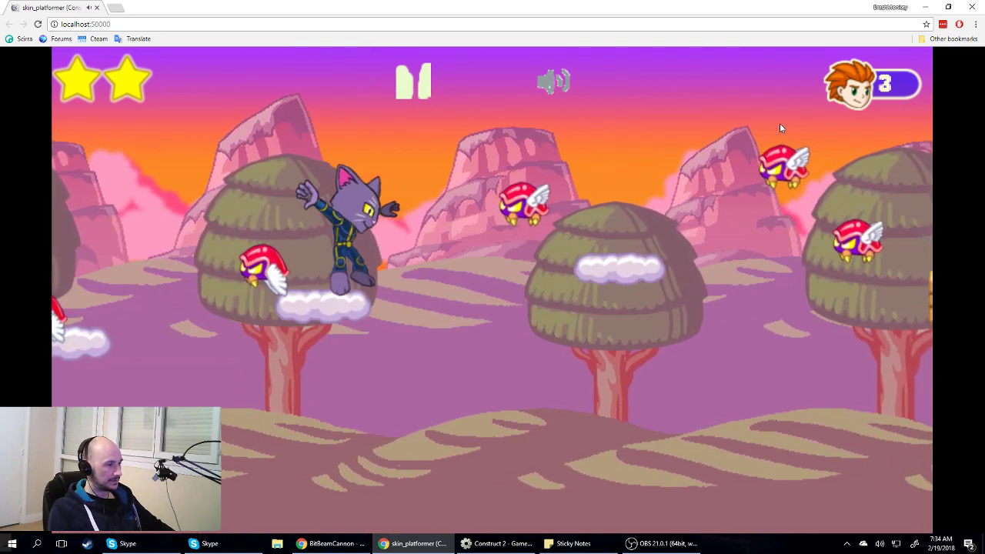
{"action": "key", "text": "Up"}
{"action": "key", "text": "Right"}
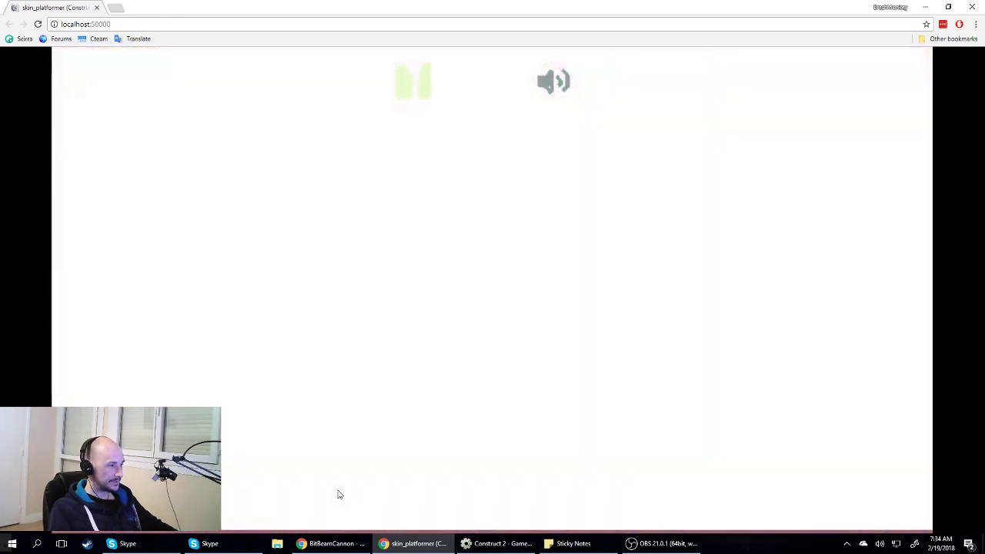
- Replay Level 2 from the start, landing on the first two moving clouds, and close the preview
{"action": "key", "text": "Right"}
{"action": "key", "text": "Up"}
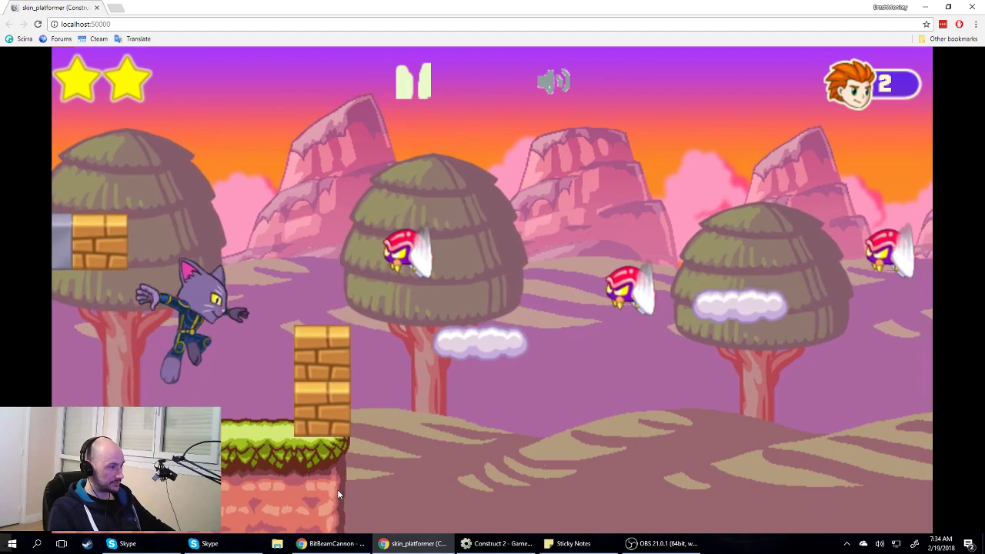
{"action": "key", "text": "Up"}
{"action": "key", "text": "Right"}
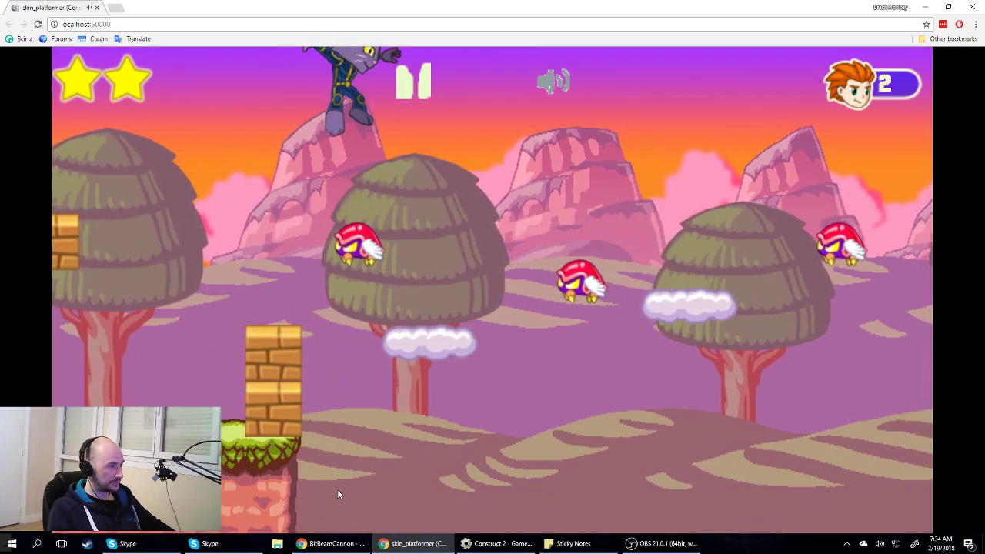
{"action": "key", "text": "Up"}
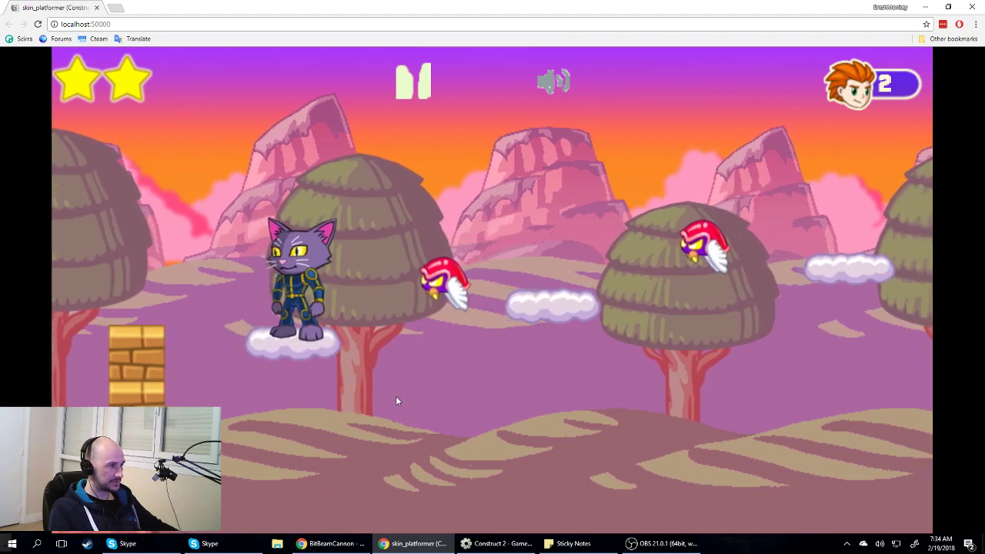
{"action": "key", "text": "Up"}
{"action": "key", "text": "Right"}
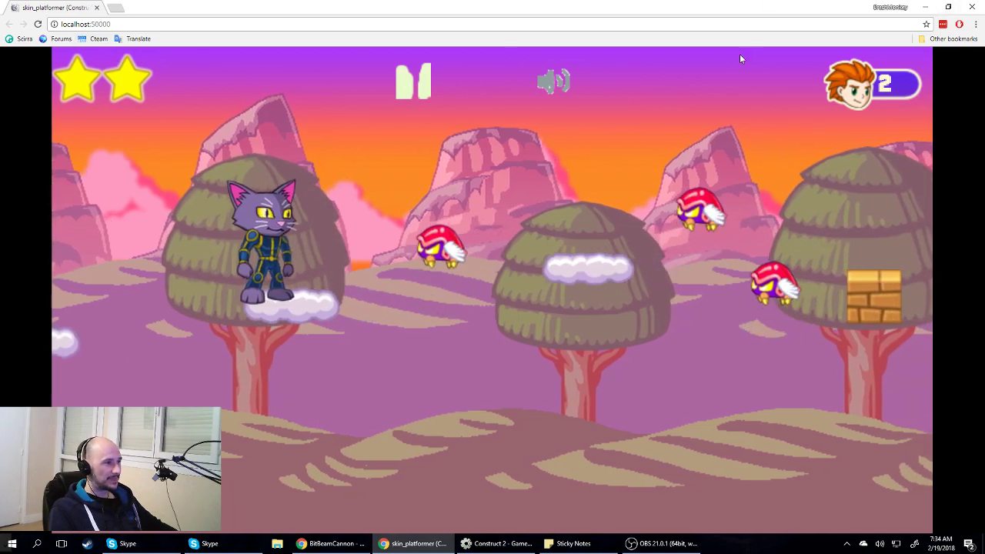
{"action": "left_click", "coordinate": [972, 7]}
- Examine the Level 2 layout's moving clouds and terrain, and display the layout's properties
{"action": "scroll", "coordinate": [451, 343], "scroll_direction": "down", "scroll_amount": 2}
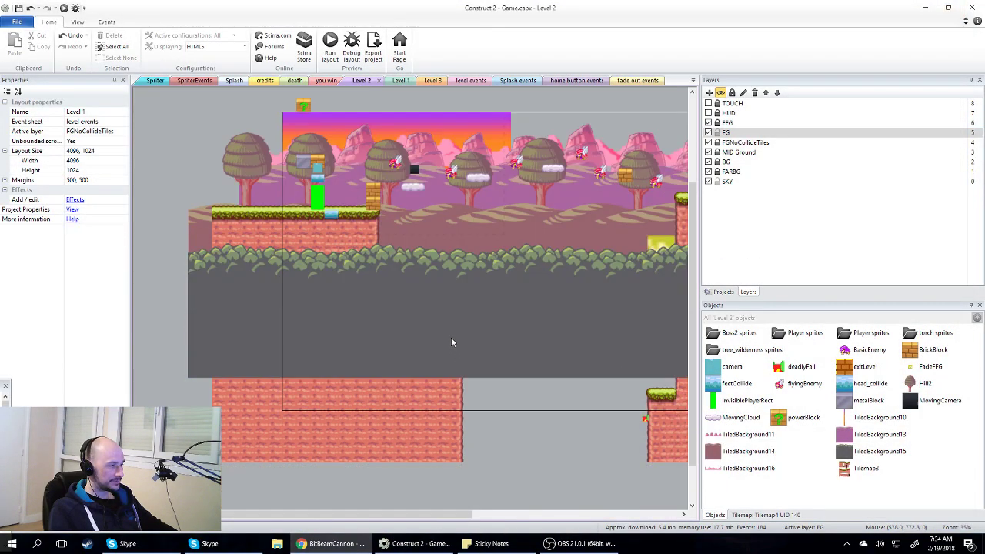
{"action": "mouse_move", "coordinate": [286, 513]}
{"action": "left_mouse_down"}
{"action": "mouse_move", "coordinate": [455, 513]}
{"action": "mouse_move", "coordinate": [287, 514]}
{"action": "left_mouse_up"}
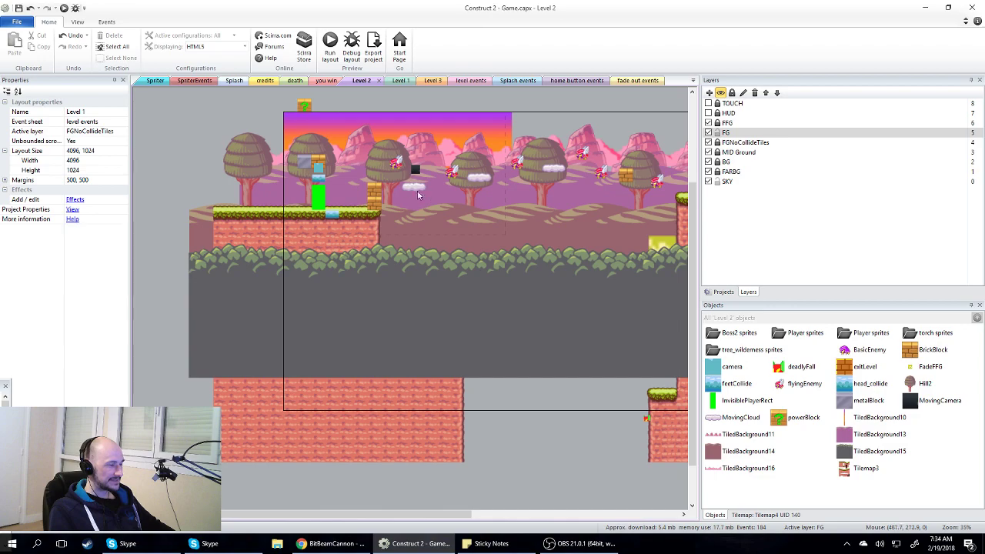
{"action": "left_click_drag", "start_coordinate": [362, 513], "coordinate": [496, 495]}
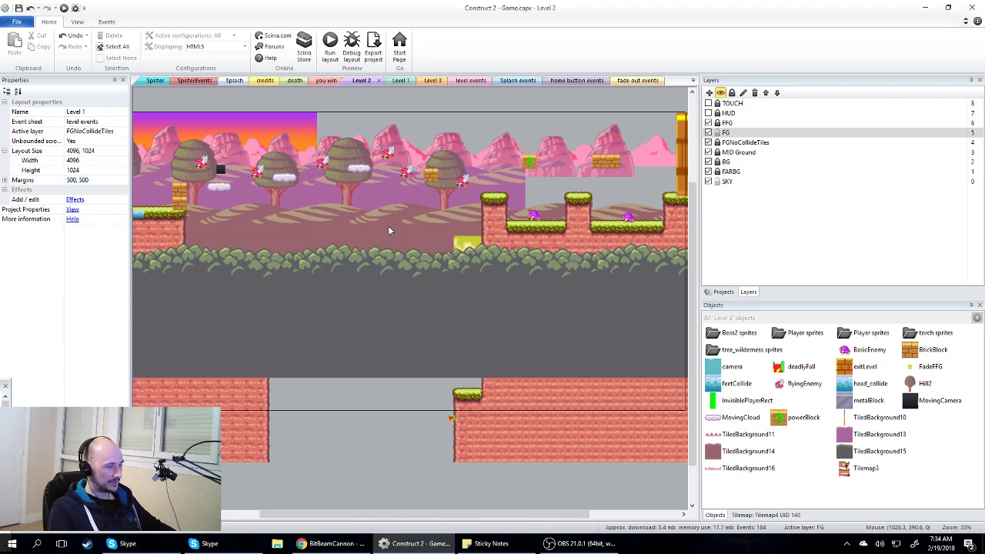
{"action": "left_click", "coordinate": [236, 103]}
{"action": "left_click", "coordinate": [325, 499]}
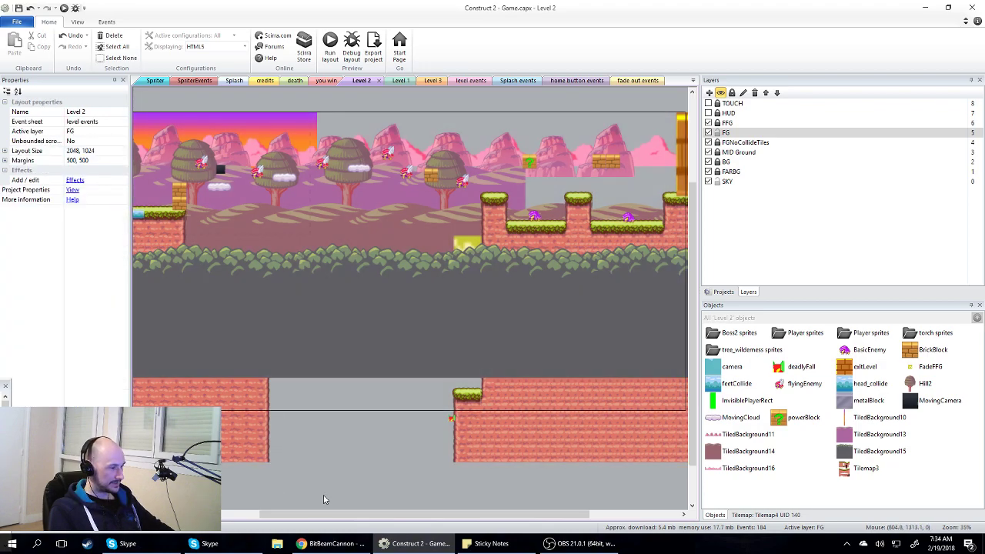
- Open the level events sheet and search its events for "dust"
{"action": "key", "text": "ctrl+e"}
{"action": "scroll", "coordinate": [363, 282], "scroll_direction": "down", "scroll_amount": 2}
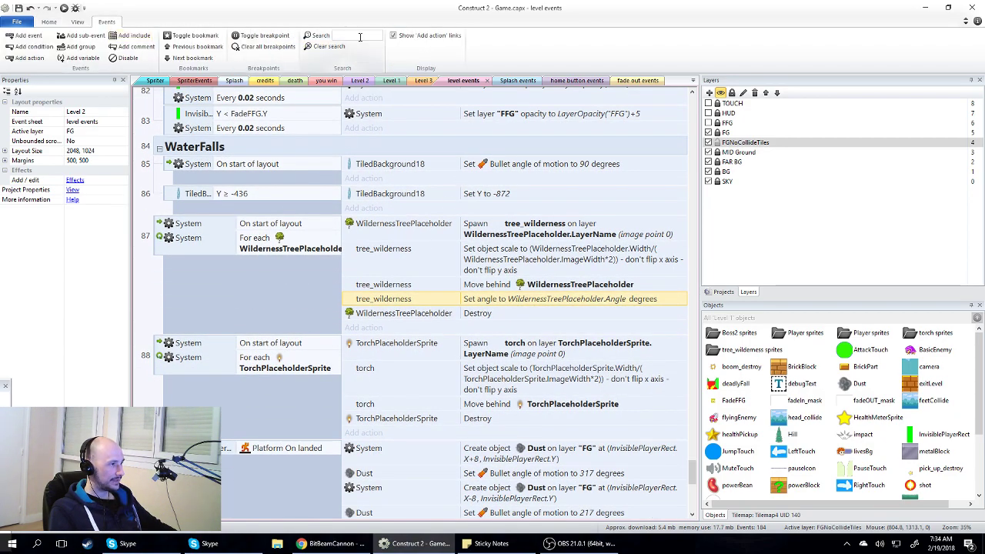
{"action": "left_click", "coordinate": [361, 34]}
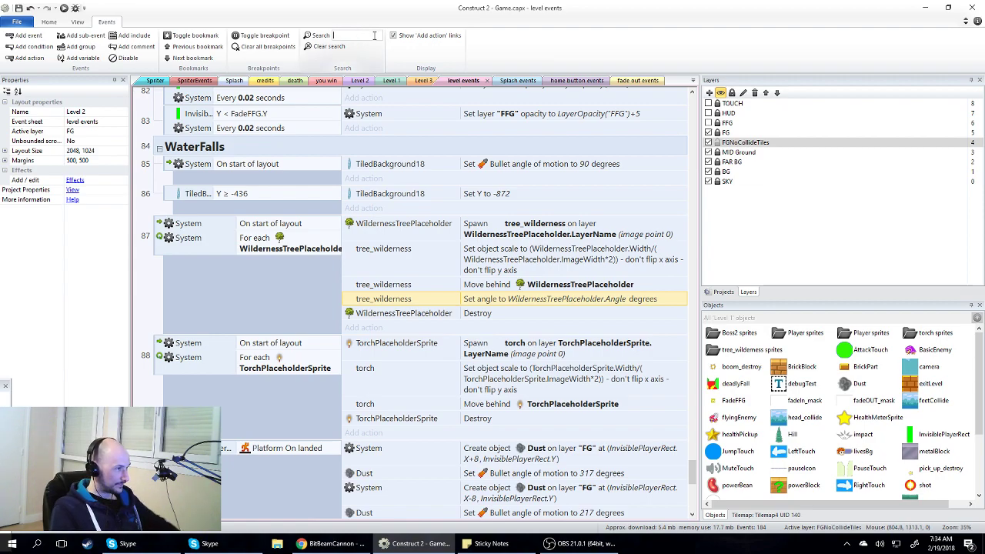
{"action": "type", "text": "dust"}
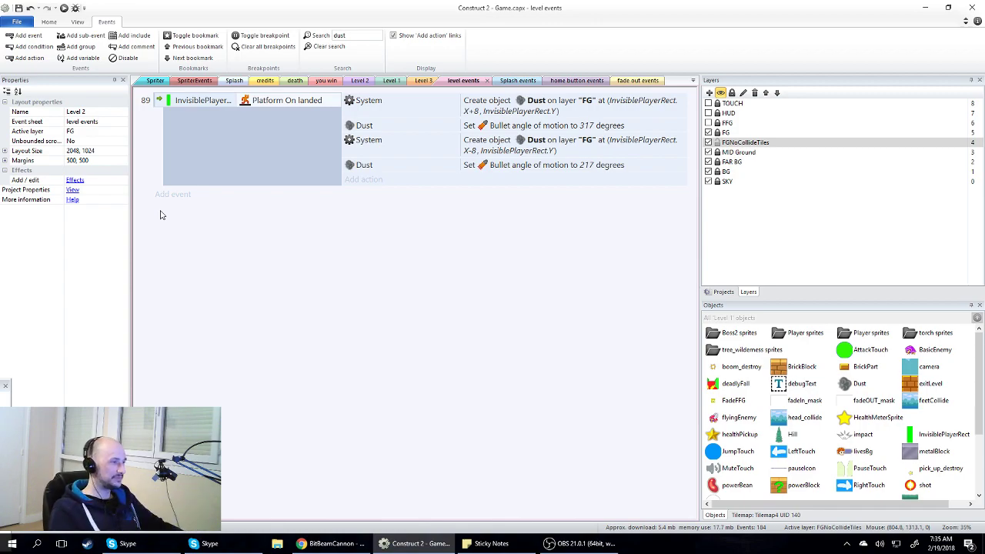
{"action": "right_click", "coordinate": [157, 108]}
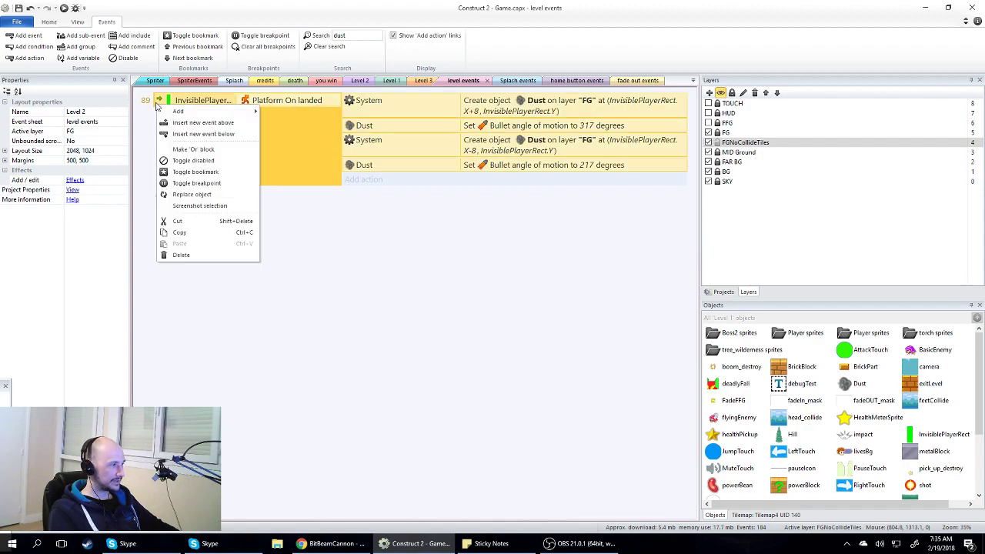
{"action": "mouse_move", "coordinate": [187, 116]}
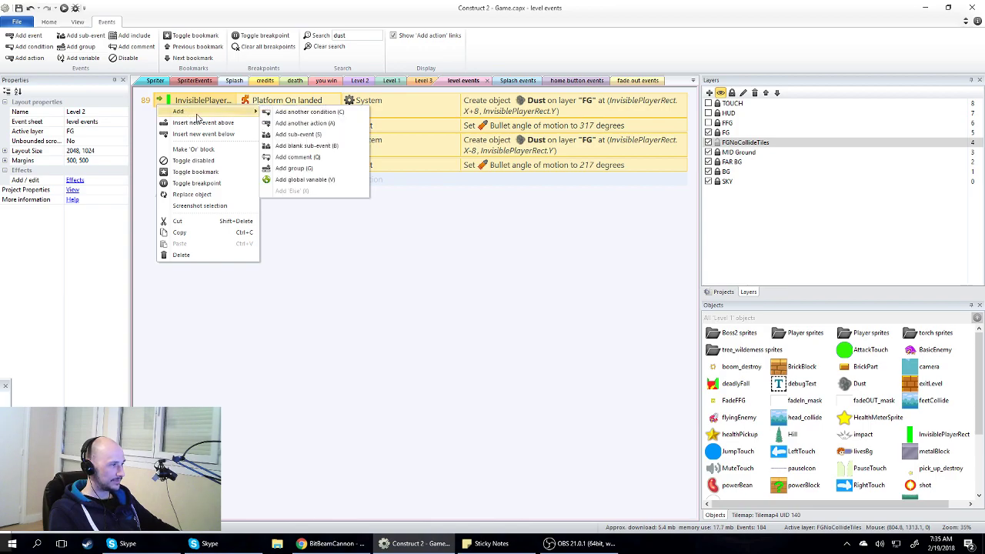
{"action": "left_click", "coordinate": [357, 403]}
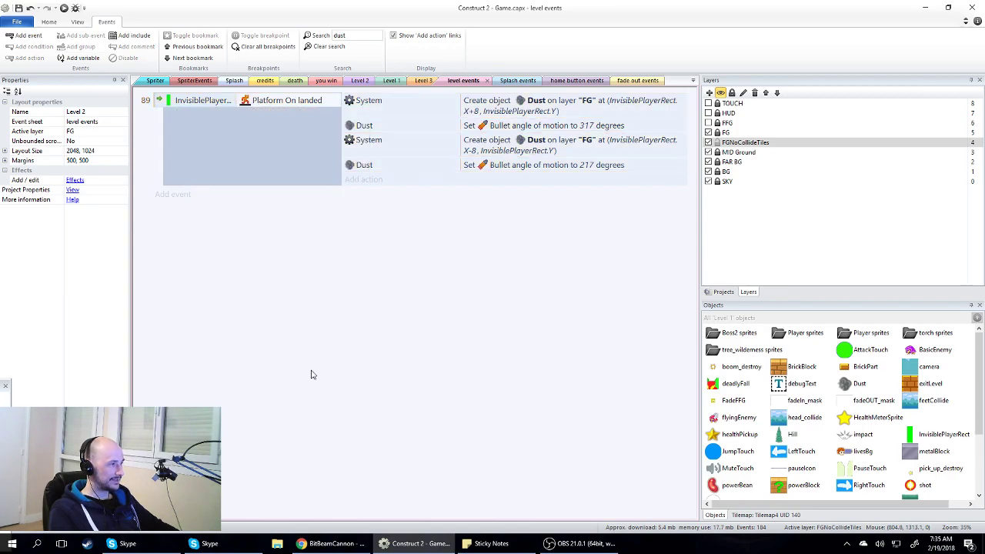
- Duplicate the InvisiblePlayerRect Platform On landed event and nest the copy under the original as a sub-event without its condition
{"action": "left_click", "coordinate": [161, 107]}
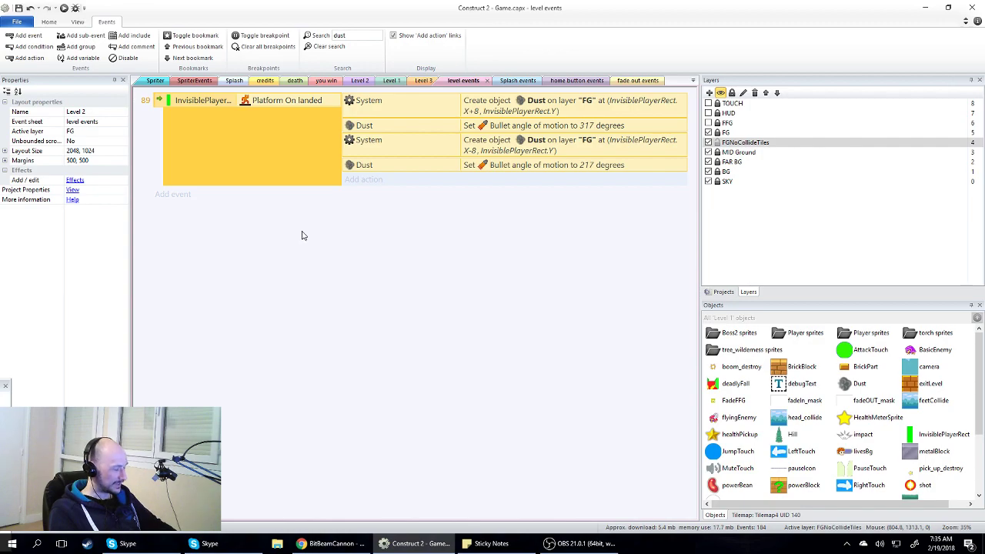
{"action": "key", "text": "ctrl+v"}
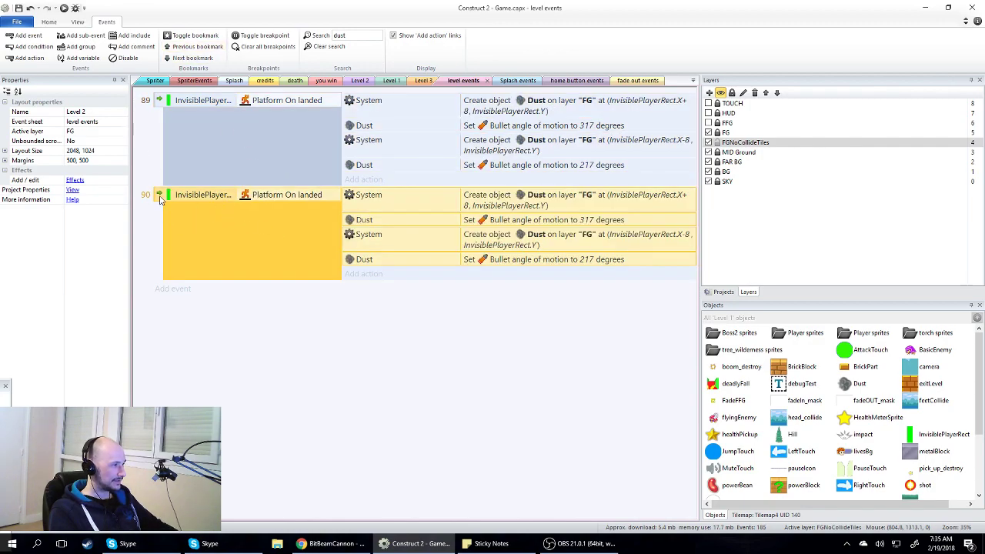
{"action": "left_click_drag", "start_coordinate": [160, 197], "coordinate": [261, 185]}
{"action": "left_click", "coordinate": [236, 316]}
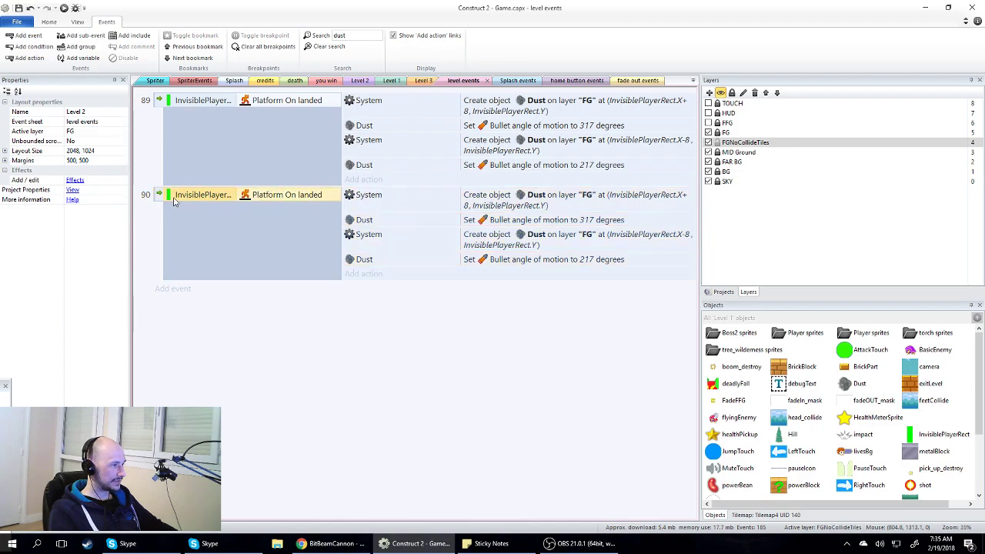
{"action": "left_click_drag", "start_coordinate": [174, 199], "coordinate": [269, 188]}
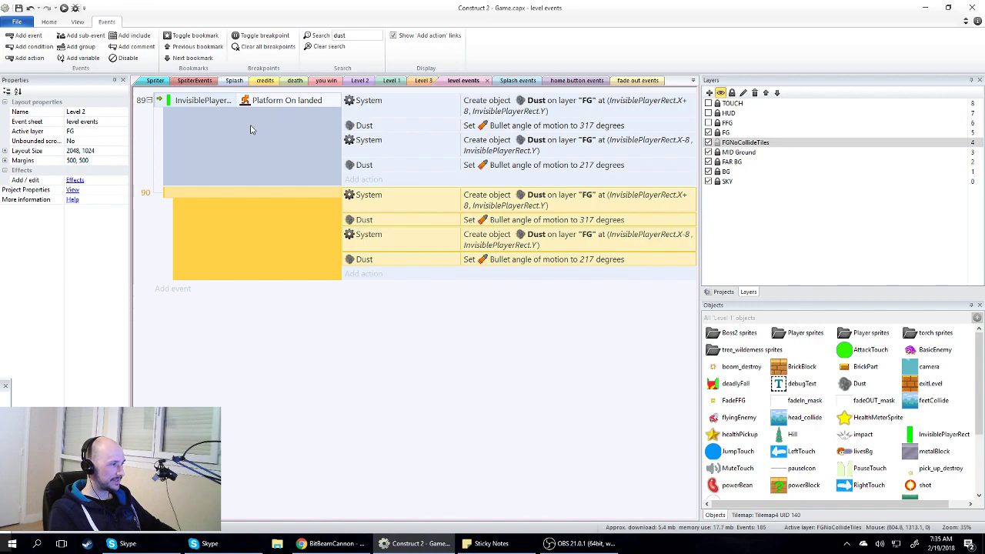
- Delete the four dust actions from the parent Platform On landed event and select its nested sub-event
{"action": "left_click", "coordinate": [493, 109]}
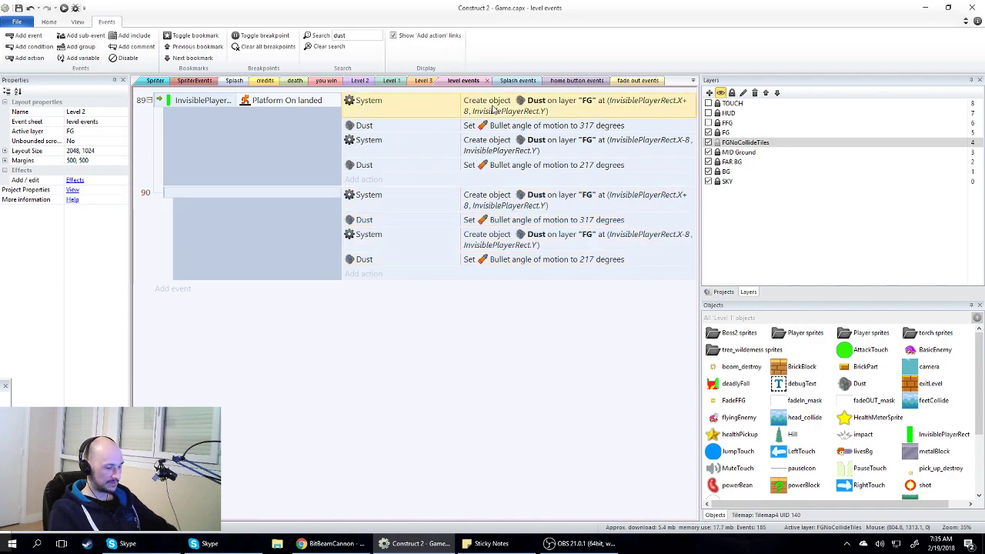
{"action": "key", "text": "Delete"}
{"action": "key", "text": "Delete"}
{"action": "key", "text": "Delete"}
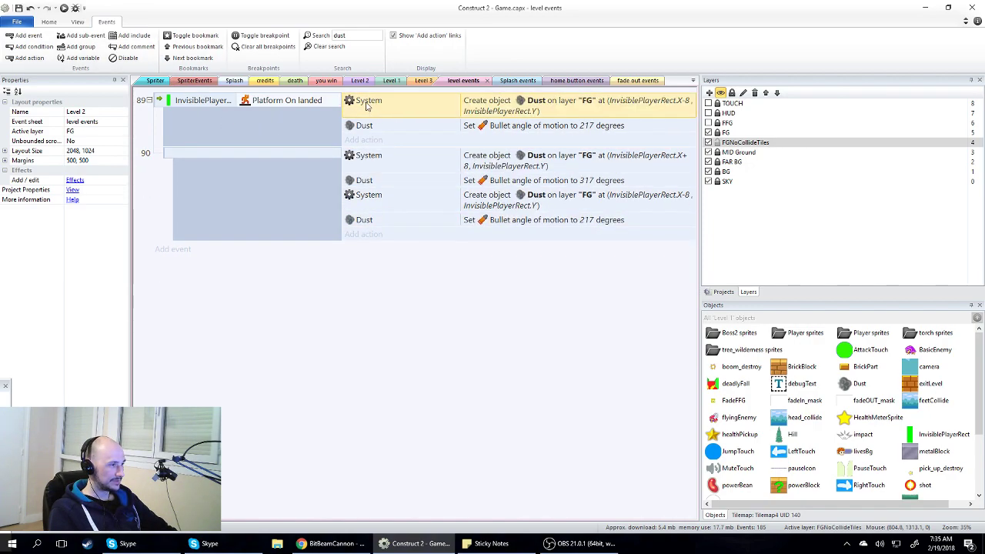
{"action": "key", "text": "Delete"}
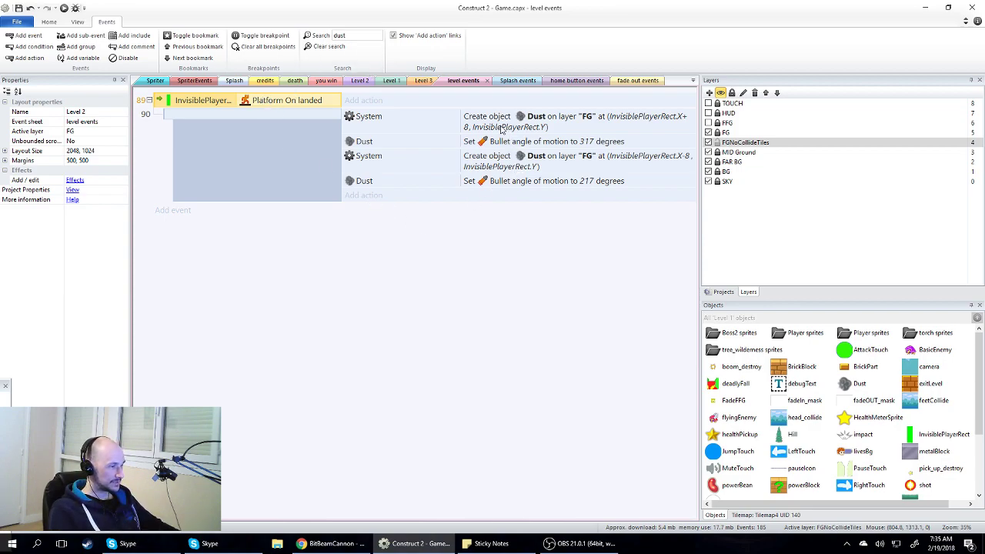
{"action": "left_click", "coordinate": [201, 118]}
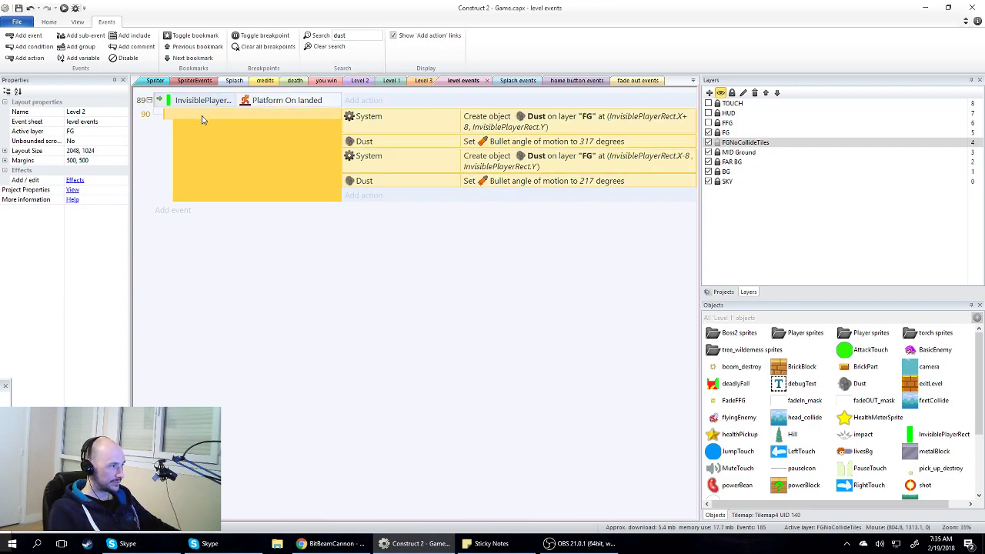
- Start a feetCollide "Is overlapping another object" condition in the empty dust sub-event under Platform On landed
{"action": "right_click", "coordinate": [202, 119]}
{"action": "left_click", "coordinate": [185, 117]}
{"action": "right_click", "coordinate": [194, 117]}
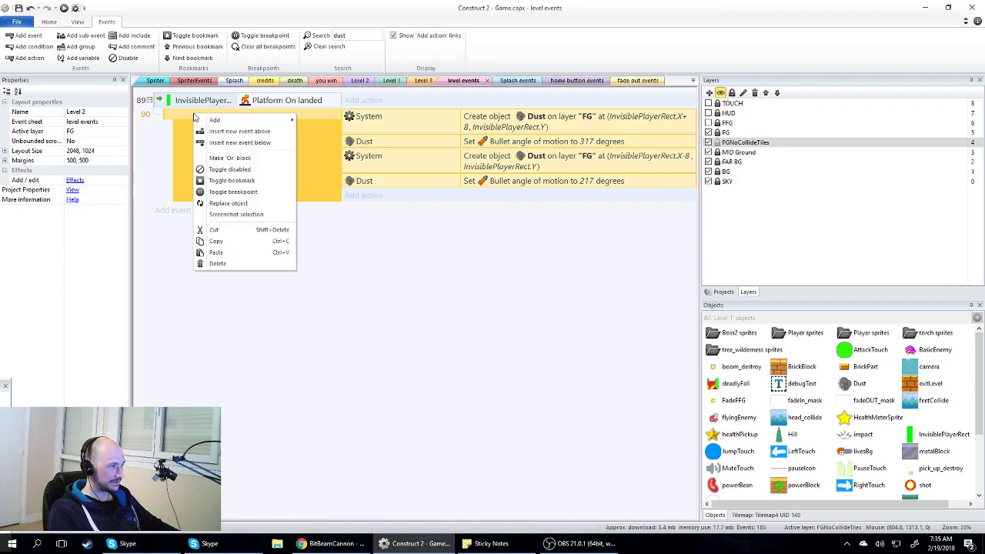
{"action": "mouse_move", "coordinate": [235, 120]}
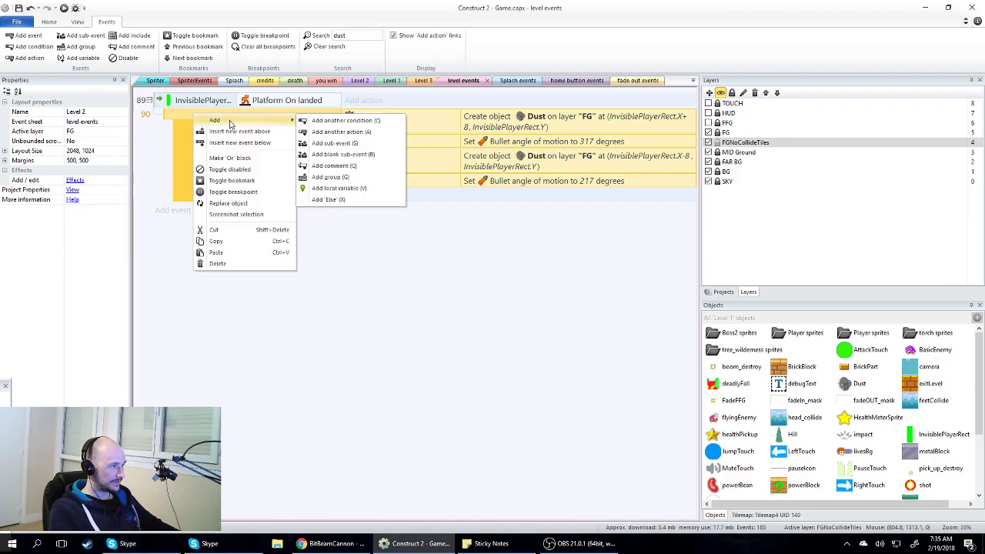
{"action": "left_click", "coordinate": [354, 123]}
{"action": "left_click_drag", "start_coordinate": [138, 180], "coordinate": [210, 169]}
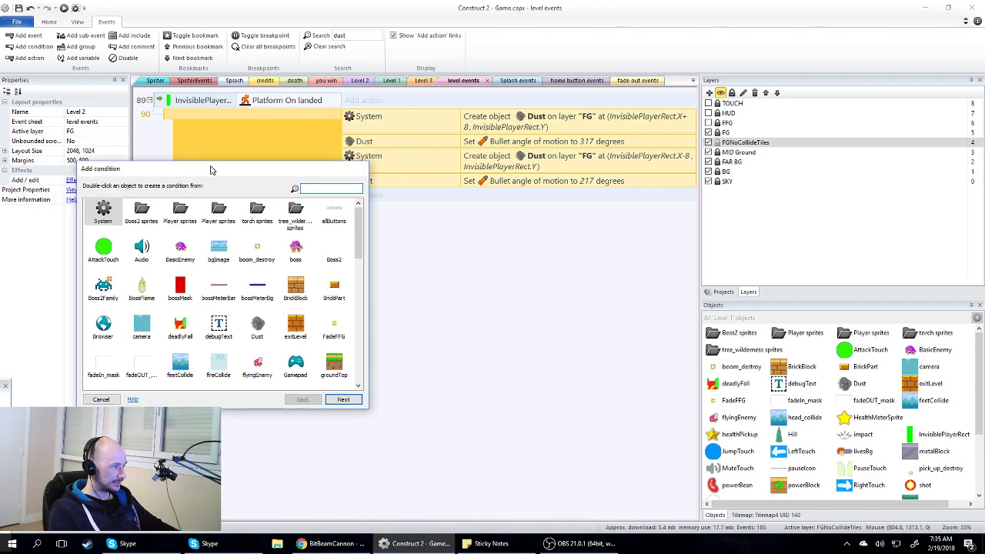
{"action": "scroll", "coordinate": [231, 286], "scroll_direction": "down", "scroll_amount": 1}
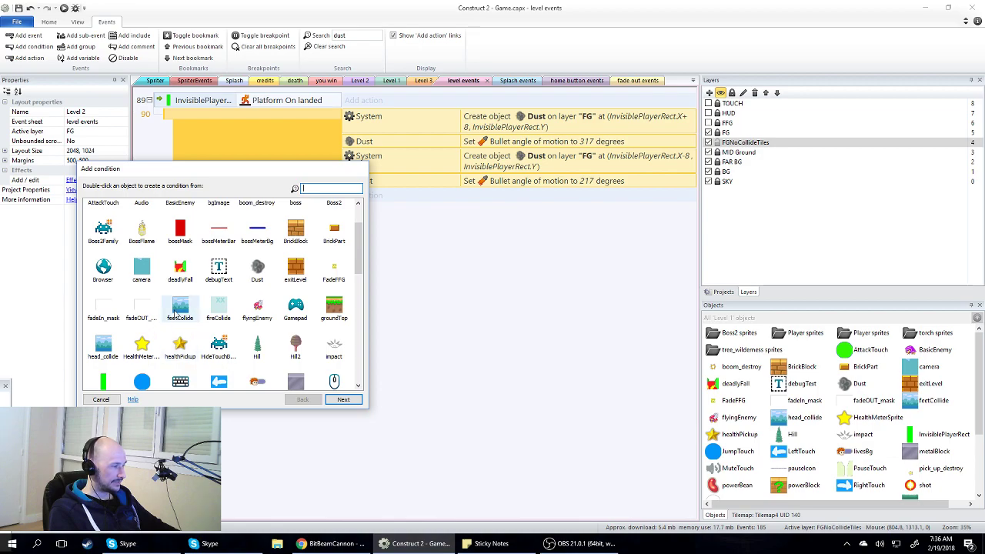
{"action": "scroll", "coordinate": [170, 320], "scroll_direction": "down", "scroll_amount": 1}
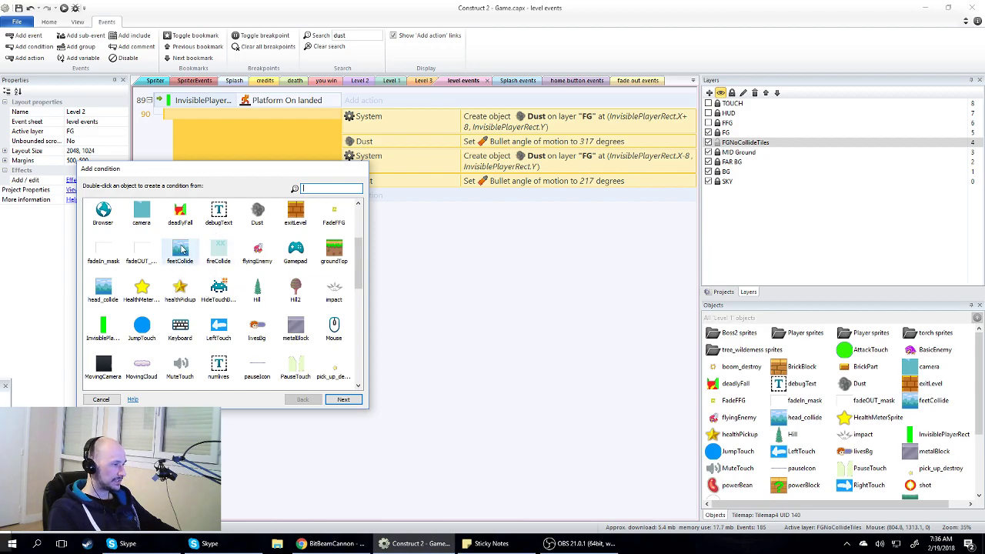
{"action": "double_click", "coordinate": [182, 249]}
{"action": "scroll", "coordinate": [199, 264], "scroll_direction": "down", "scroll_amount": 1}
{"action": "scroll", "coordinate": [198, 264], "scroll_direction": "down", "scroll_amount": 1}
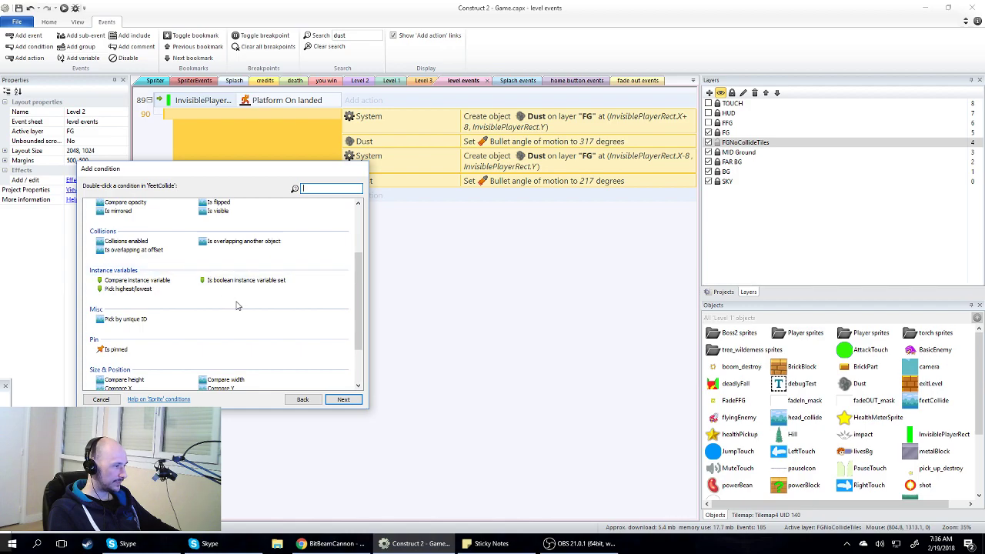
{"action": "scroll", "coordinate": [173, 308], "scroll_direction": "down", "scroll_amount": 2}
{"action": "scroll", "coordinate": [183, 318], "scroll_direction": "up", "scroll_amount": 4}
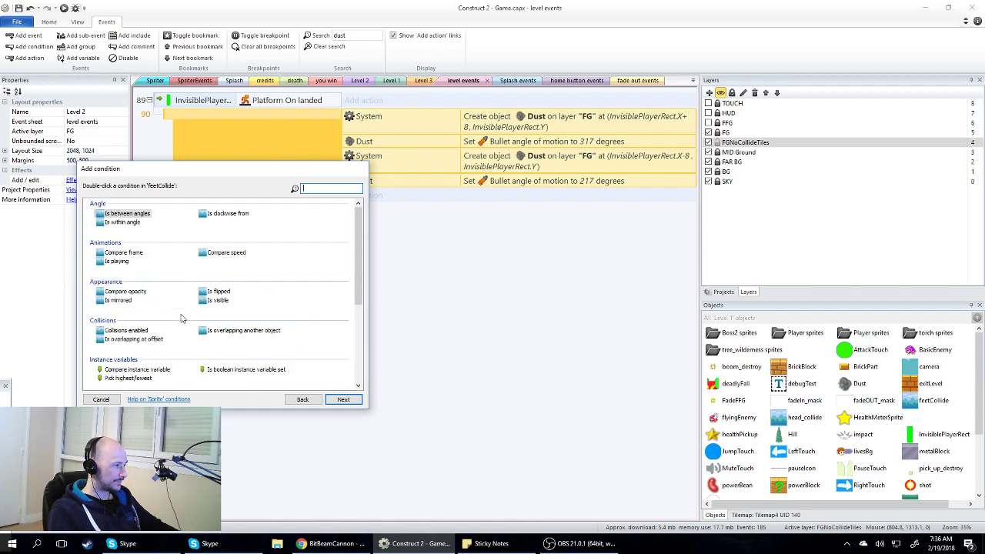
{"action": "double_click", "coordinate": [230, 330]}
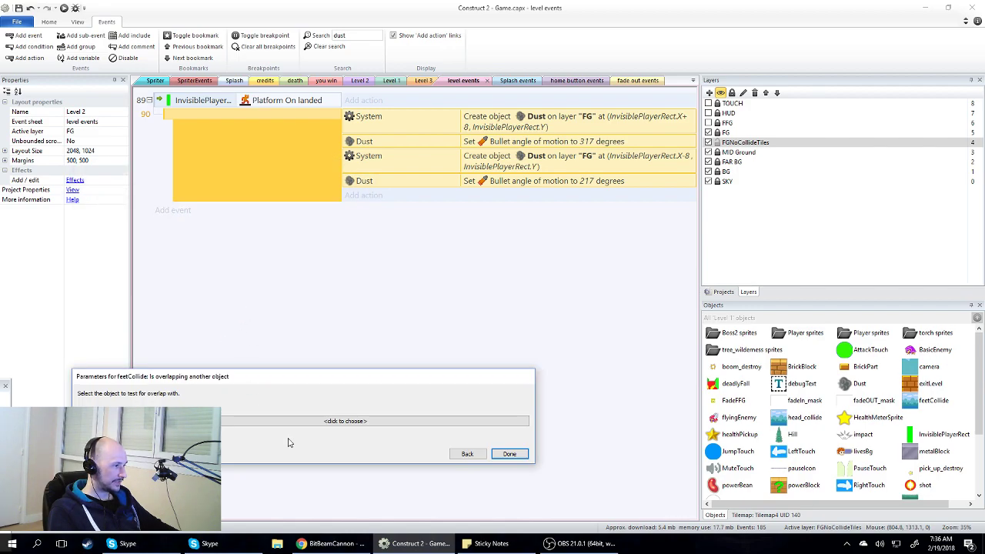
- Choose MovingCloud as the object to test for overlap, complete the condition and invert it
{"action": "left_click", "coordinate": [279, 421]}
{"action": "scroll", "coordinate": [488, 271], "scroll_direction": "down", "scroll_amount": 5}
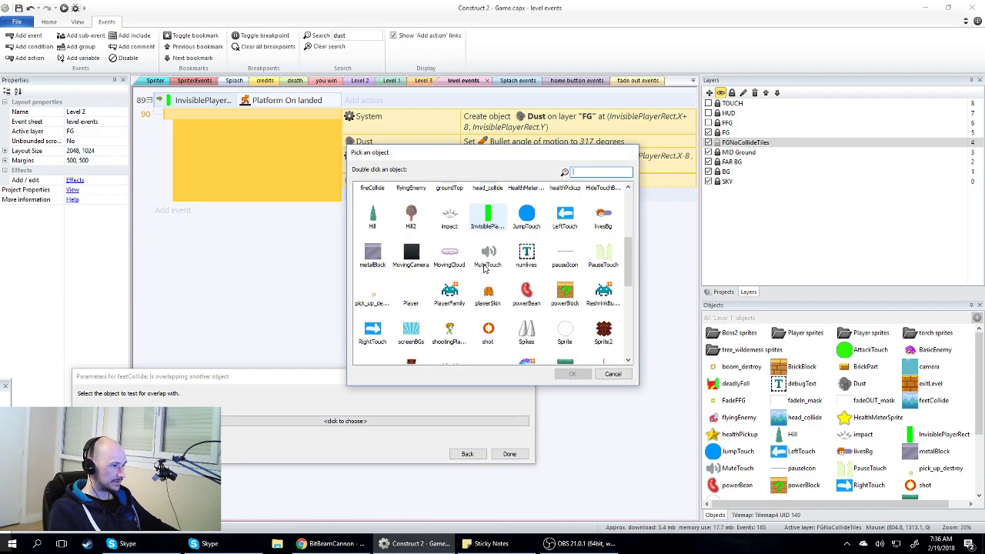
{"action": "scroll", "coordinate": [488, 271], "scroll_direction": "down", "scroll_amount": 1}
{"action": "scroll", "coordinate": [462, 261], "scroll_direction": "up", "scroll_amount": 3}
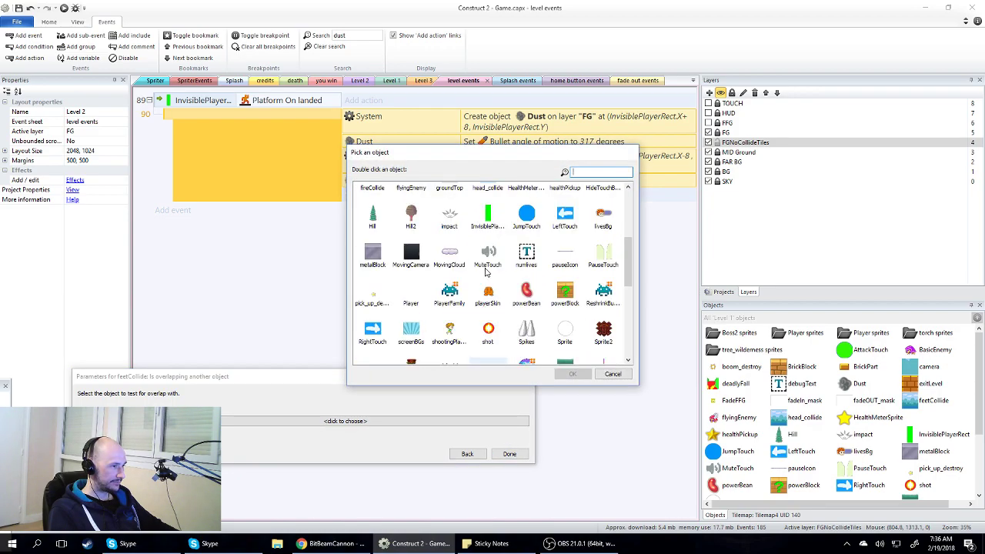
{"action": "double_click", "coordinate": [450, 257]}
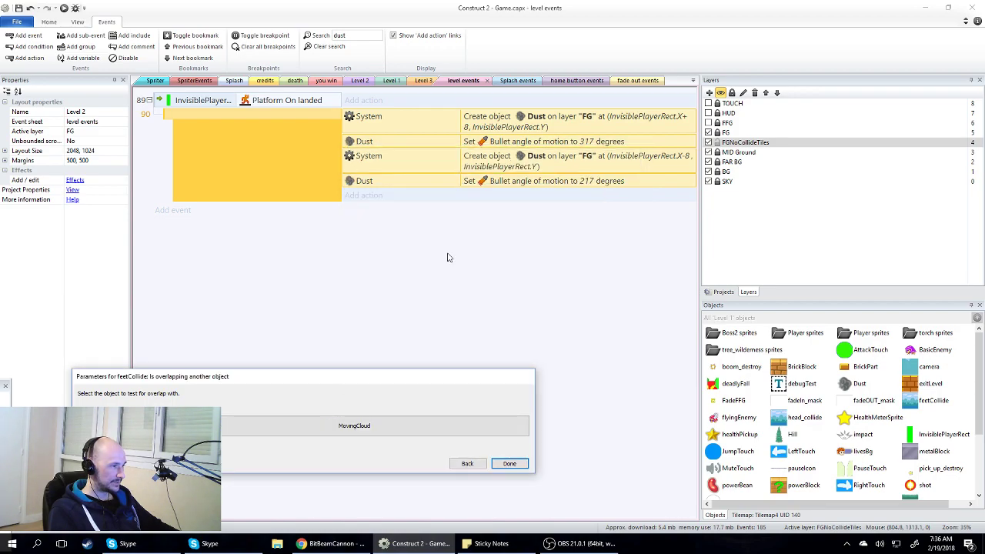
{"action": "left_click", "coordinate": [509, 454]}
{"action": "right_click", "coordinate": [221, 118]}
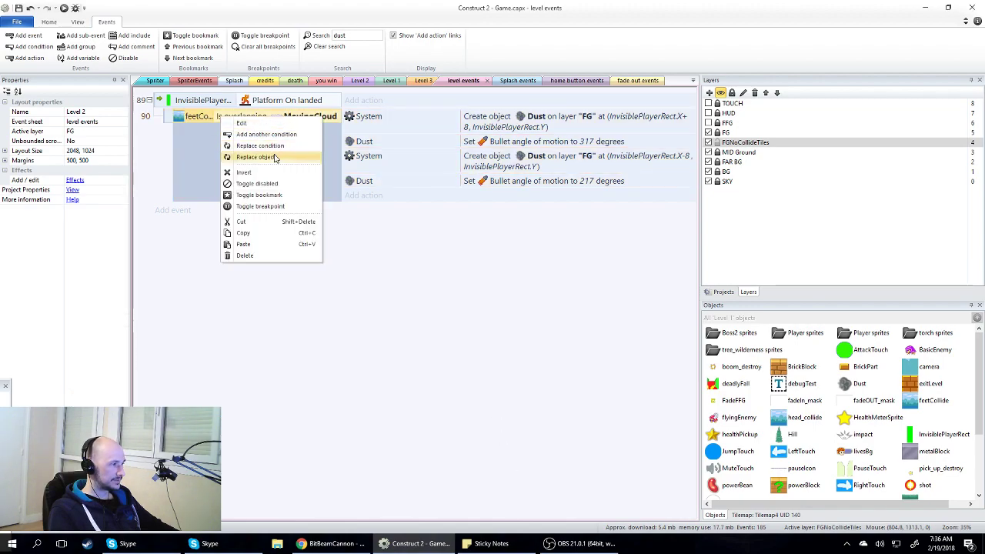
{"action": "left_click", "coordinate": [268, 174]}
- Duplicate the inverted MovingCloud sub-event with its dust actions and remove the inversion from the copy's condition
{"action": "left_click", "coordinate": [163, 123]}
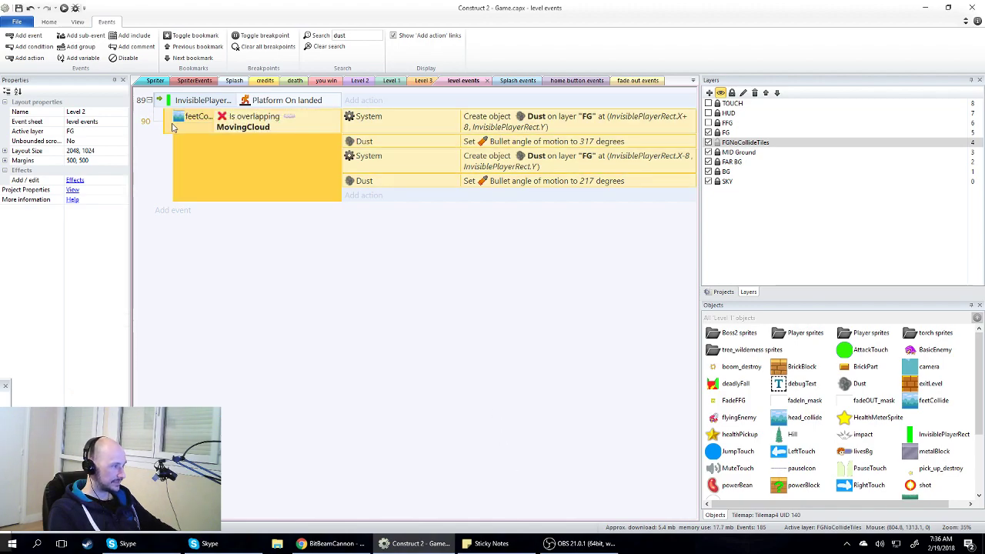
{"action": "key", "text": "ctrl+c"}
{"action": "key", "text": "ctrl+v"}
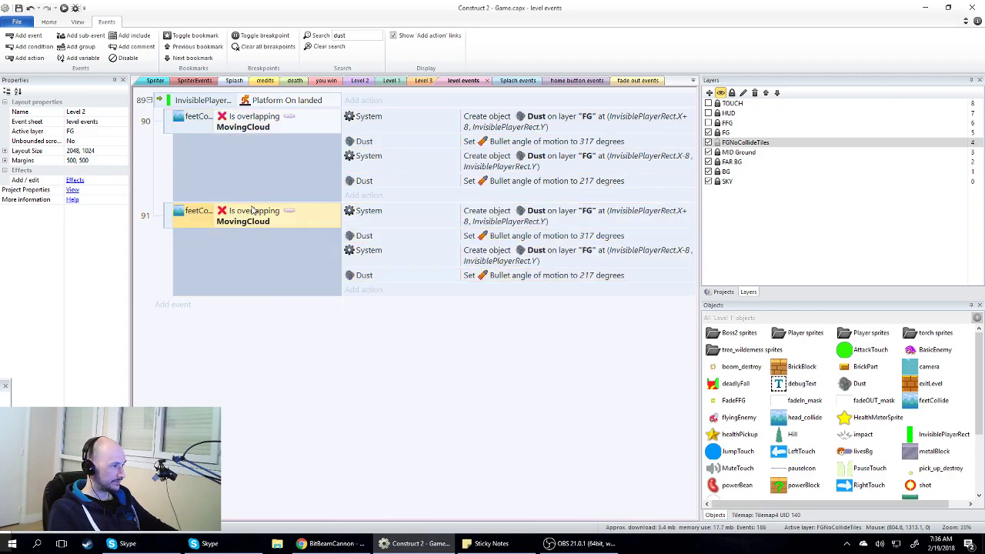
{"action": "right_click", "coordinate": [253, 210]}
{"action": "left_click", "coordinate": [300, 264]}
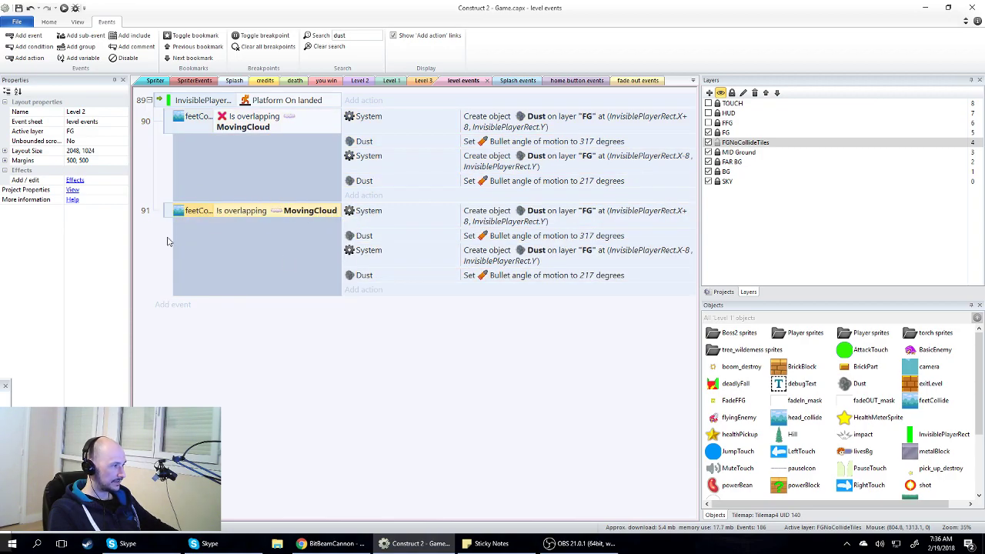
{"action": "left_click", "coordinate": [186, 102]}
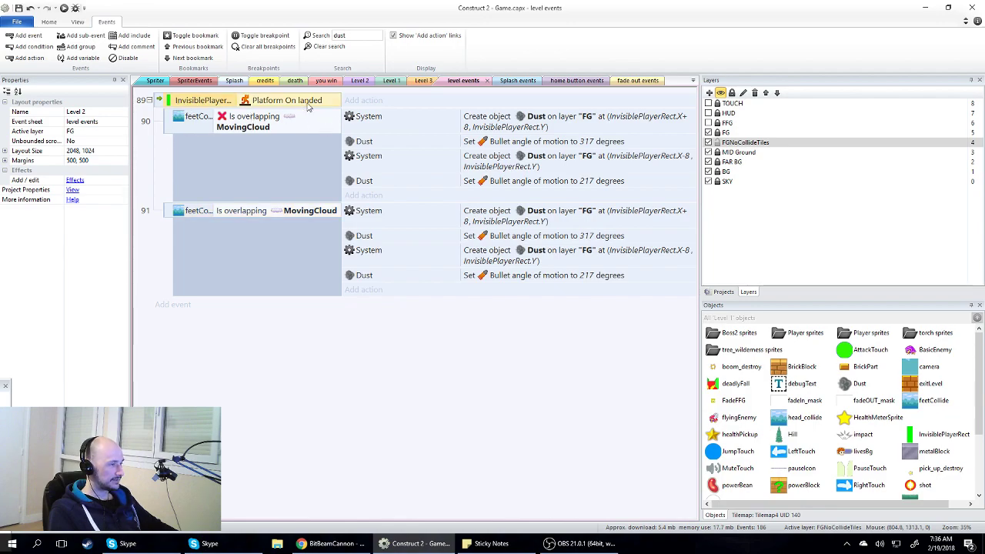
{"action": "left_click", "coordinate": [258, 128]}
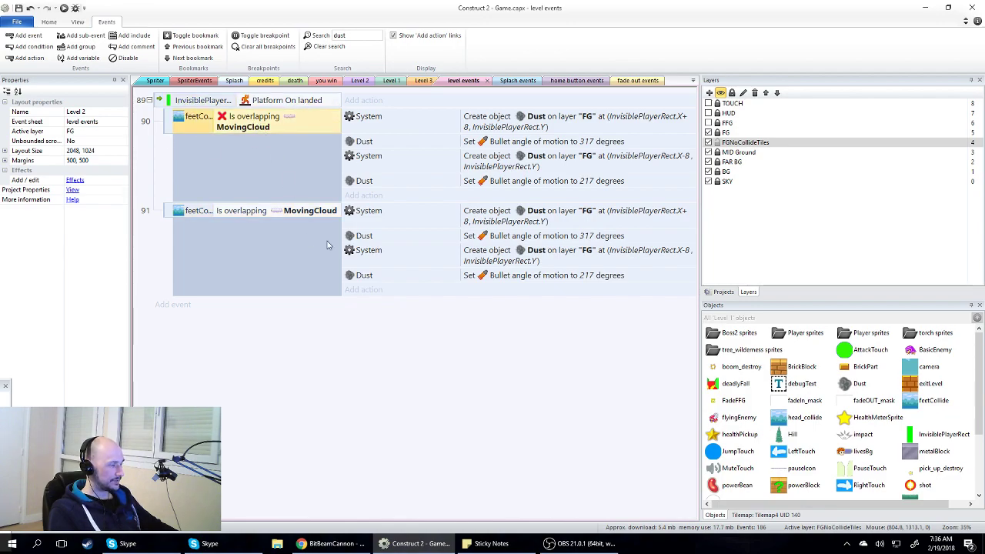
{"action": "left_click", "coordinate": [193, 104]}
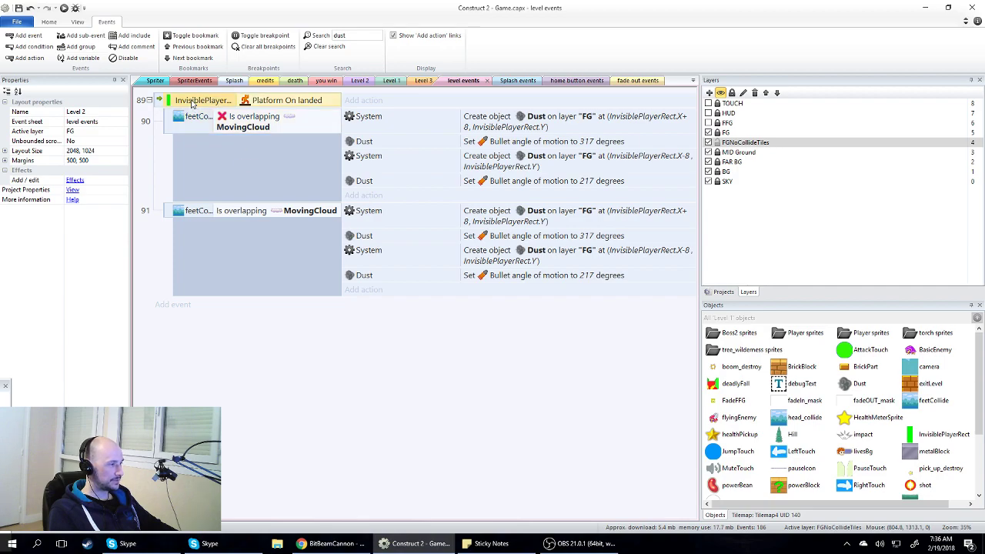
{"action": "left_click", "coordinate": [248, 129]}
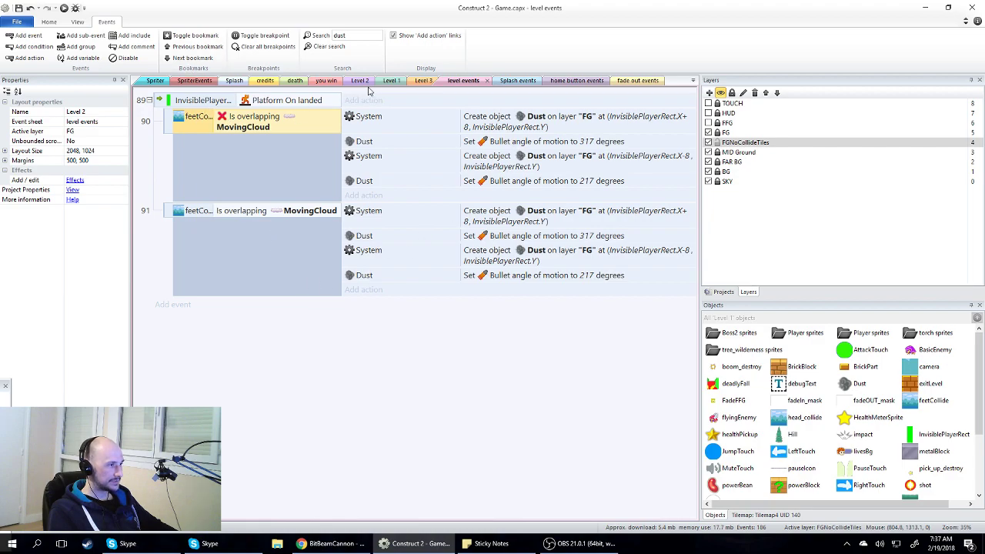
- Open the Level 1 layout and examine its terrain around the player's start and farther along the level
{"action": "left_click", "coordinate": [391, 81]}
{"action": "left_click_drag", "start_coordinate": [400, 514], "coordinate": [209, 515]}
{"action": "scroll", "coordinate": [283, 191], "scroll_direction": "up", "scroll_amount": 5, "text": "ctrl"}
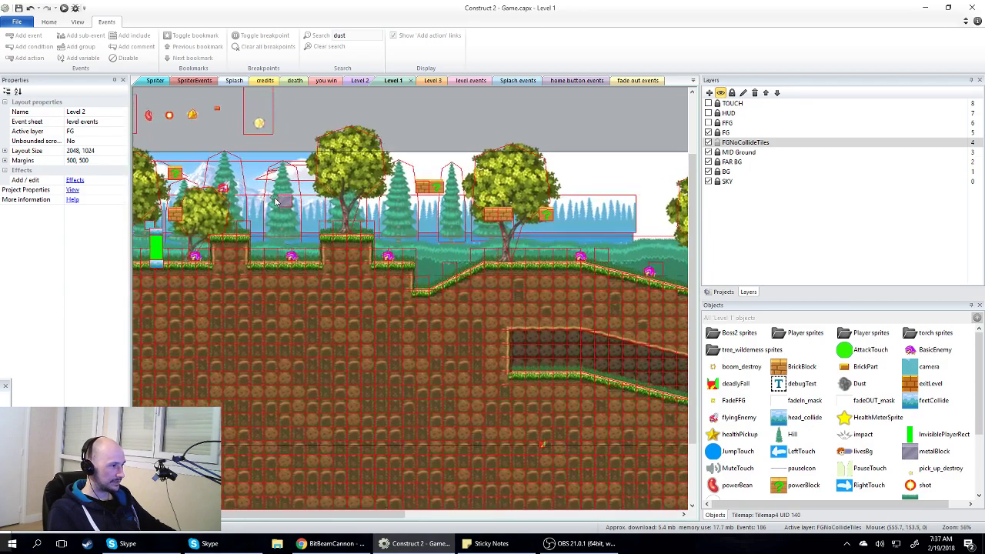
{"action": "left_click_drag", "start_coordinate": [375, 516], "coordinate": [304, 516]}
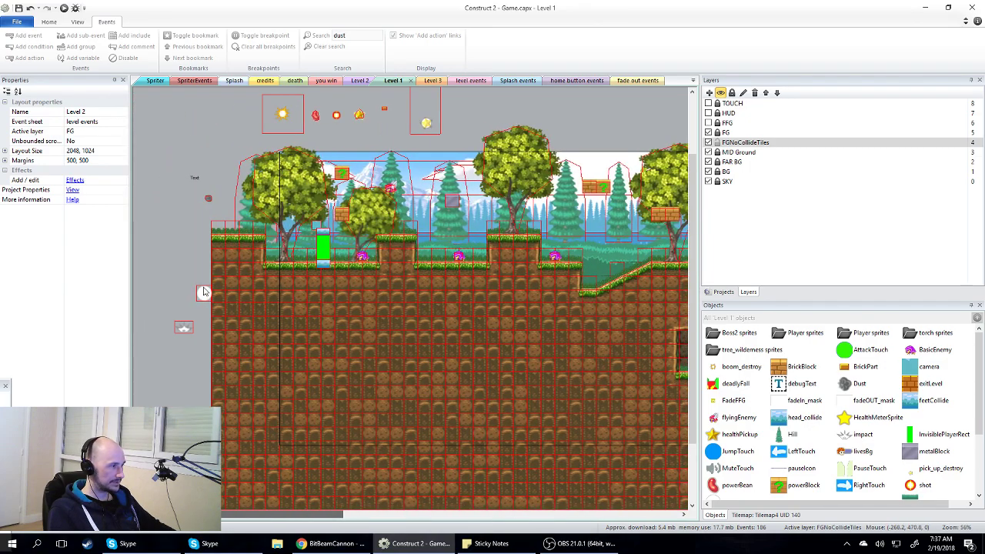
{"action": "scroll", "coordinate": [262, 292], "scroll_direction": "up", "scroll_amount": 3, "text": "ctrl"}
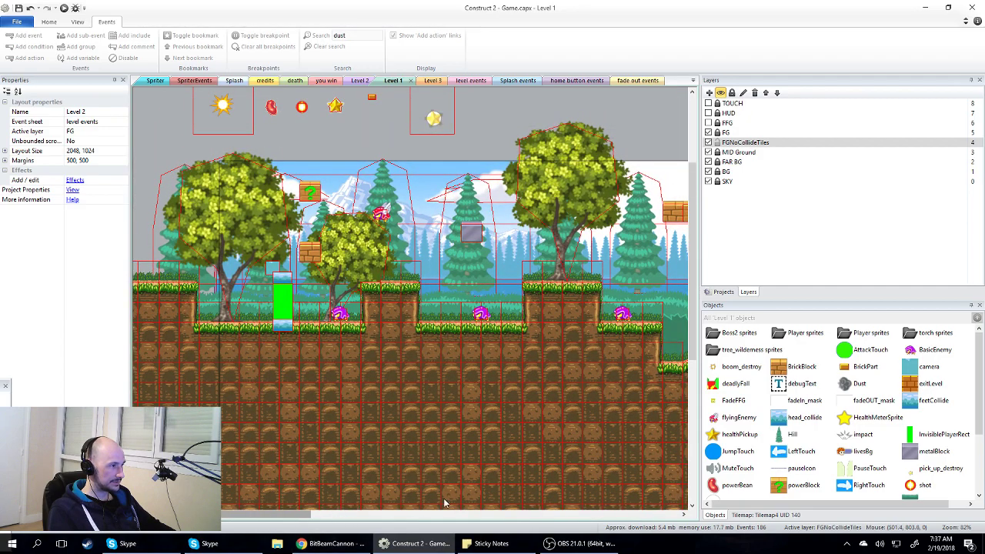
{"action": "left_click_drag", "start_coordinate": [283, 516], "coordinate": [445, 517]}
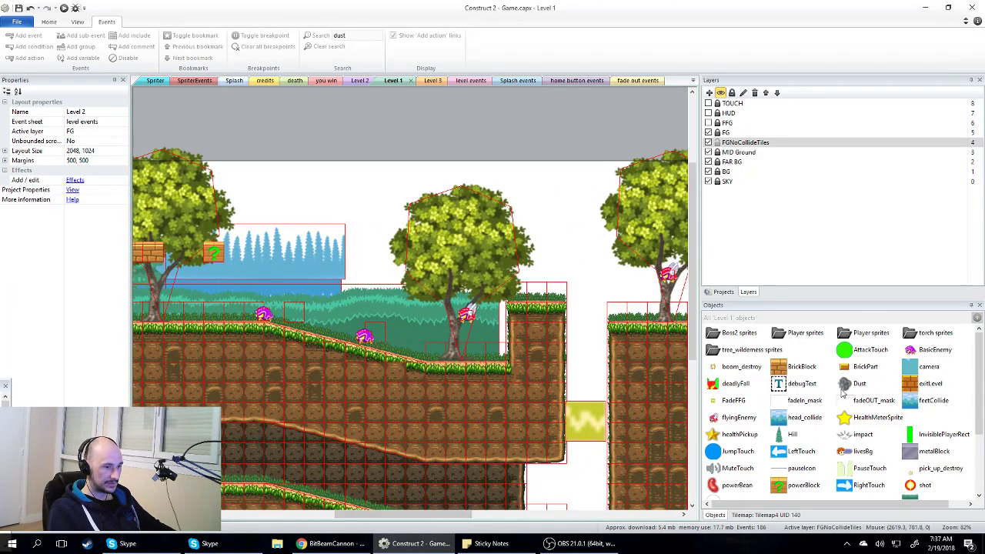
- Open the Dust sprite's Default animation for editing and add an empty second frame
{"action": "double_click", "coordinate": [860, 384]}
{"action": "scroll", "coordinate": [334, 355], "scroll_direction": "up", "scroll_amount": 7, "text": "ctrl"}
{"action": "scroll", "coordinate": [334, 355], "scroll_direction": "down", "scroll_amount": 2, "text": "ctrl"}
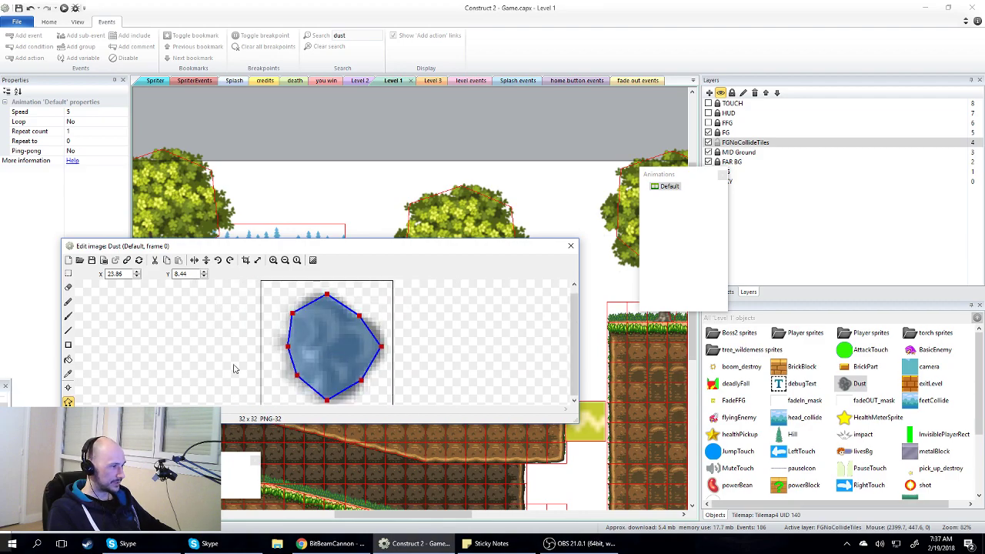
{"action": "right_click", "coordinate": [90, 481]}
{"action": "left_click", "coordinate": [115, 409]}
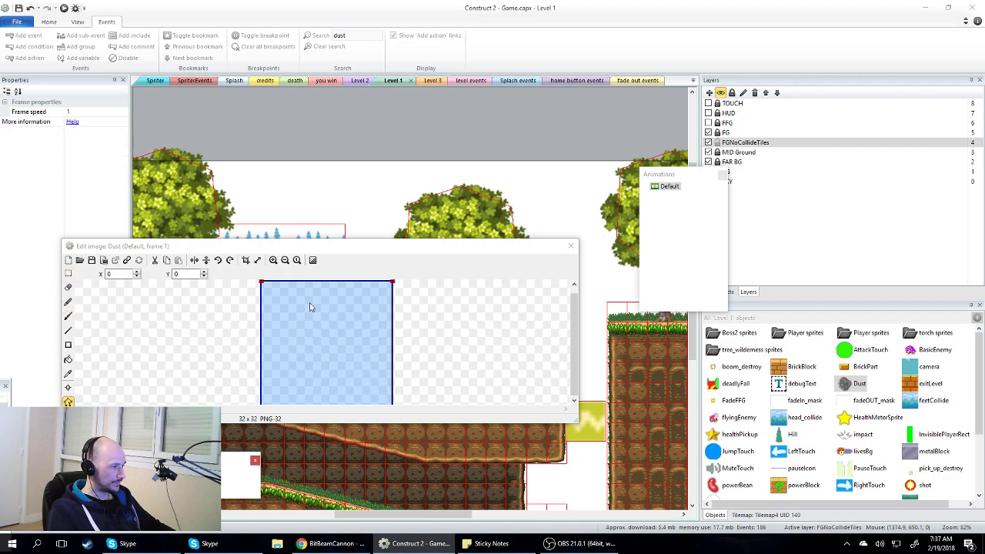
{"action": "scroll", "coordinate": [296, 346], "scroll_direction": "down", "scroll_amount": 1, "text": "ctrl"}
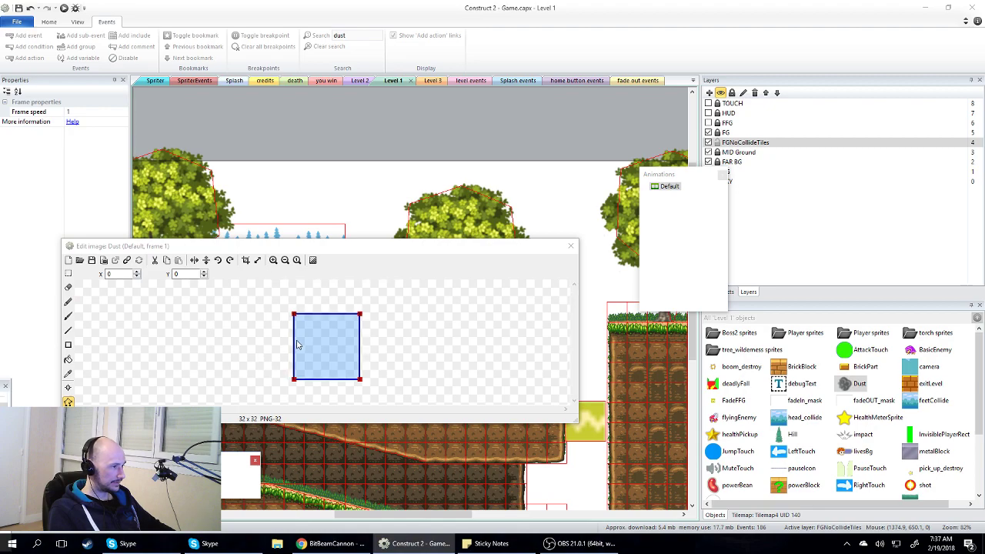
- Select the Brush tool for the new Dust frame and choose a pale blue colour with RGB 222, 240, 247
{"action": "left_click", "coordinate": [67, 316]}
{"action": "left_click_drag", "start_coordinate": [91, 302], "coordinate": [121, 306]}
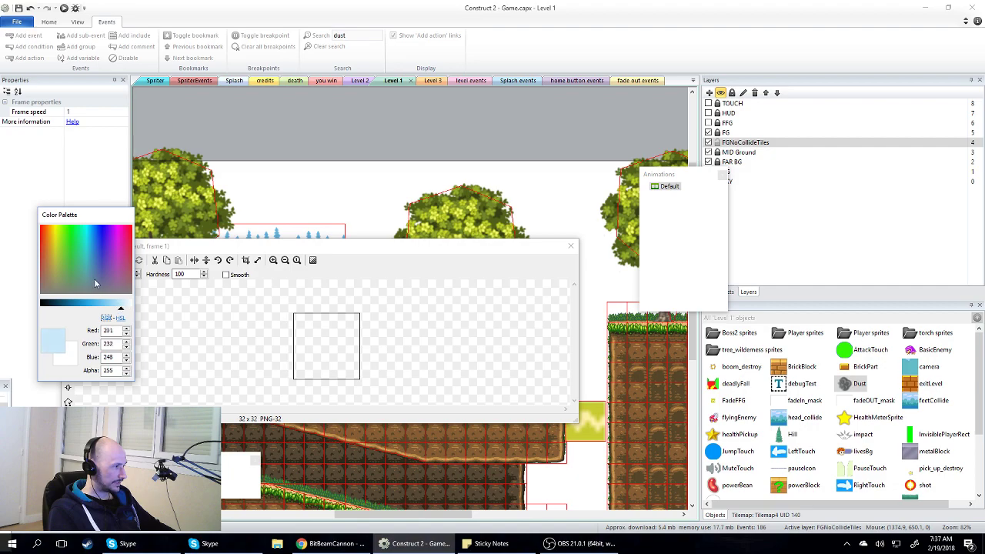
{"action": "mouse_move", "coordinate": [86, 236]}
{"action": "left_mouse_down"}
{"action": "mouse_move", "coordinate": [86, 283]}
{"action": "mouse_move", "coordinate": [90, 252]}
{"action": "left_mouse_up"}
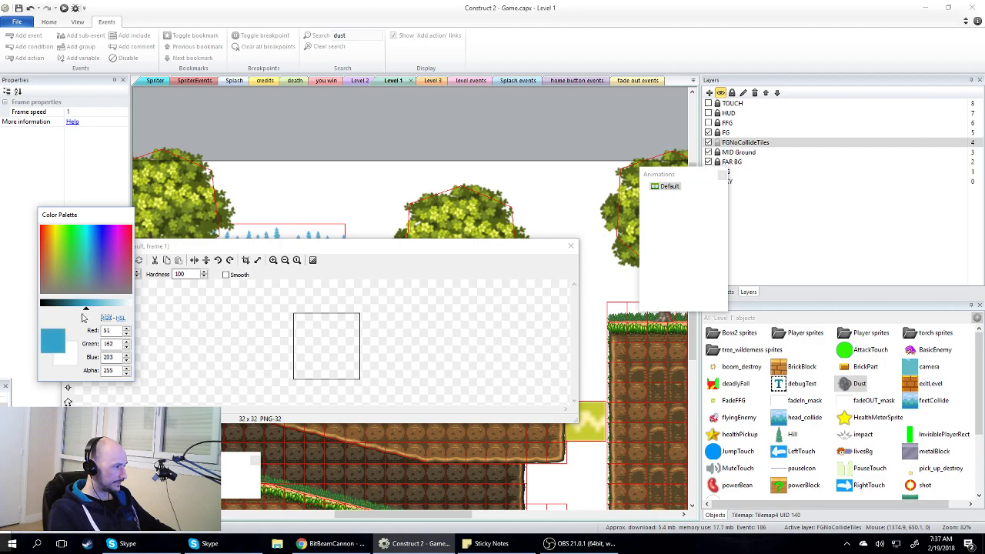
{"action": "left_click_drag", "start_coordinate": [86, 307], "coordinate": [121, 308]}
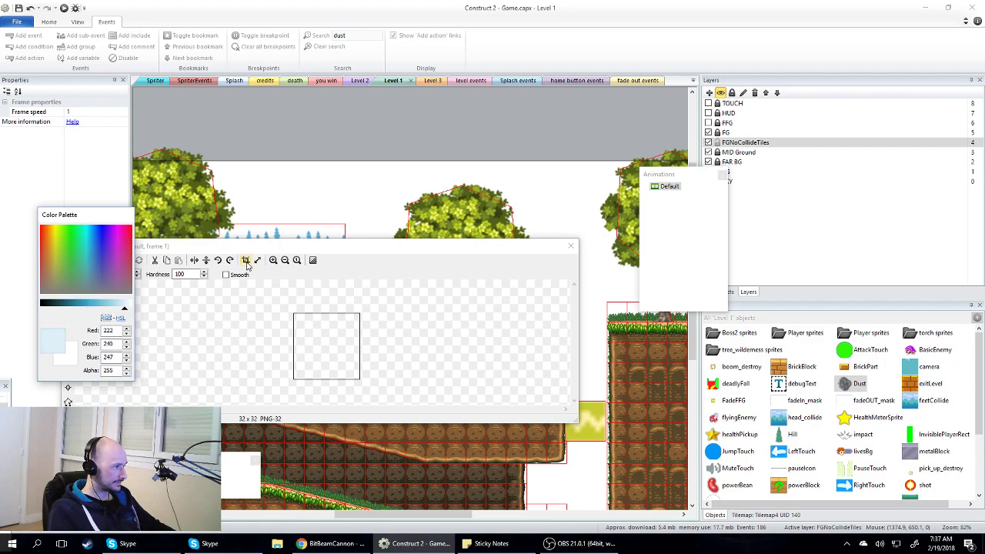
{"action": "left_click_drag", "start_coordinate": [252, 252], "coordinate": [248, 251]}
{"action": "left_click_drag", "start_coordinate": [167, 244], "coordinate": [260, 210]}
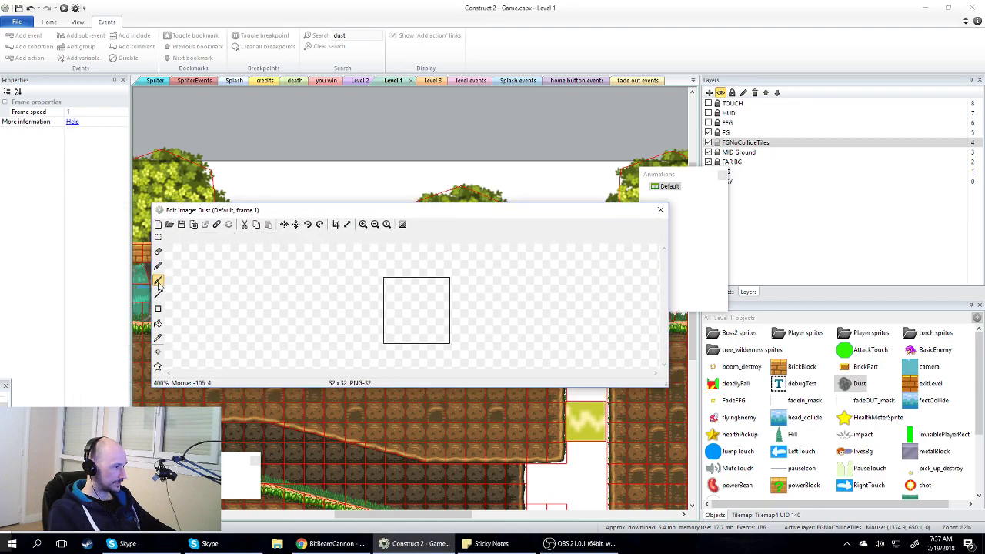
- Enable Smooth for the brush, set its hardness to 20 and lower the colour's alpha to 60
{"action": "left_click", "coordinate": [158, 281]}
{"action": "double_click", "coordinate": [287, 238]}
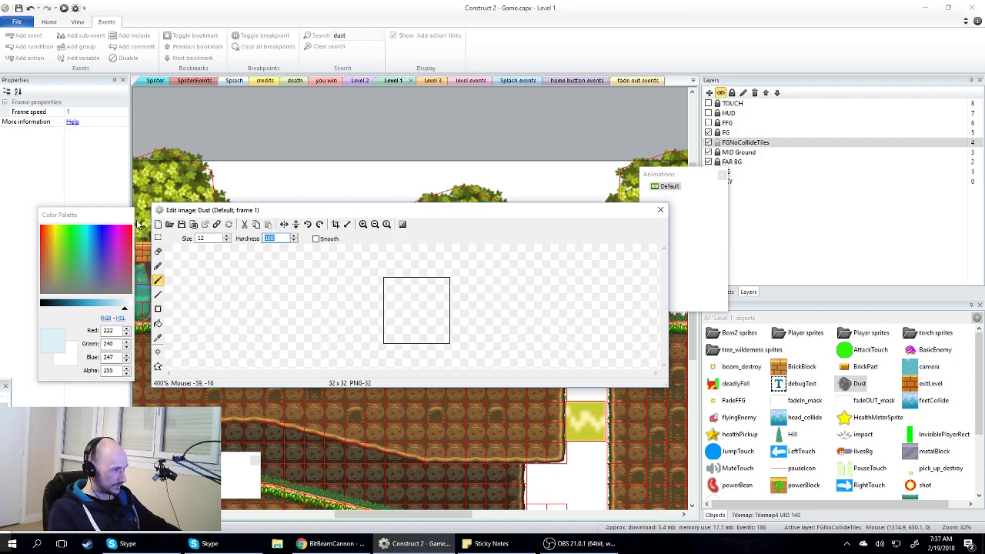
{"action": "left_click", "coordinate": [319, 240]}
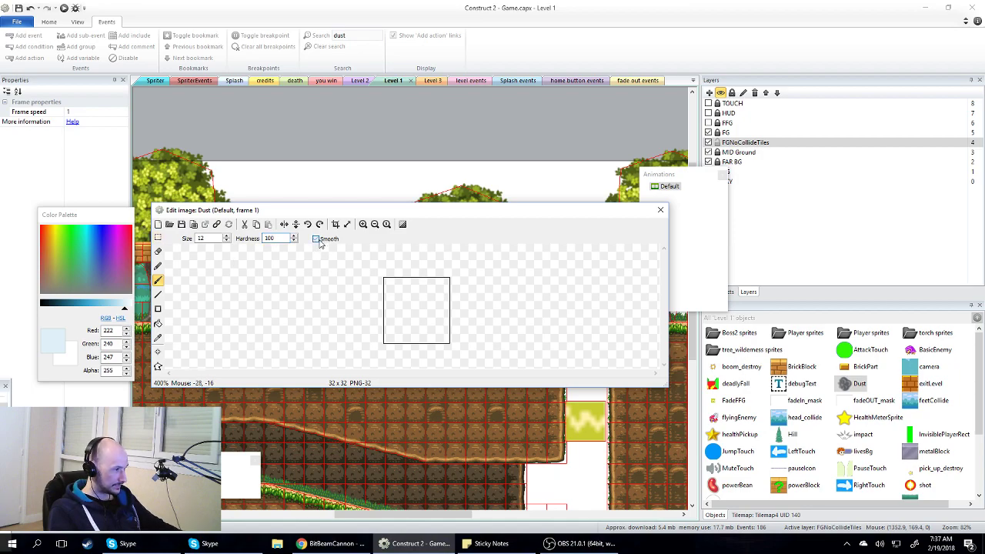
{"action": "double_click", "coordinate": [277, 238]}
{"action": "type", "text": "20"}
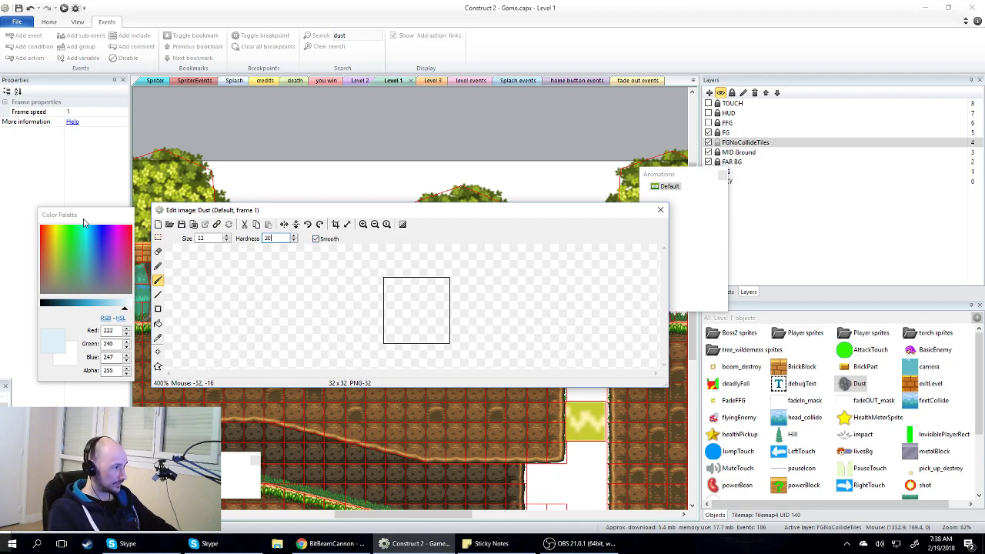
{"action": "key", "text": "Tab"}
{"action": "key", "text": "Tab"}
{"action": "key", "text": "Tab"}
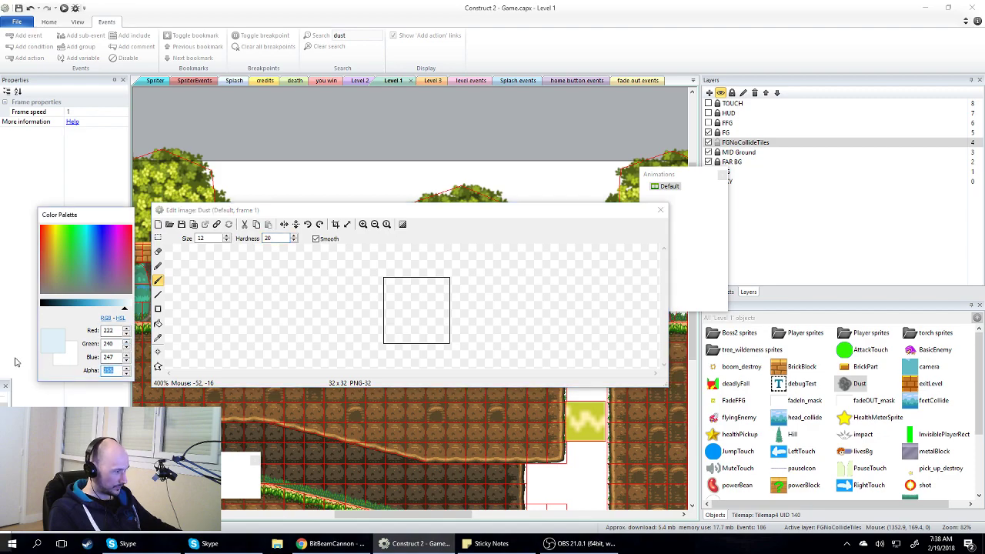
{"action": "type", "text": "60"}
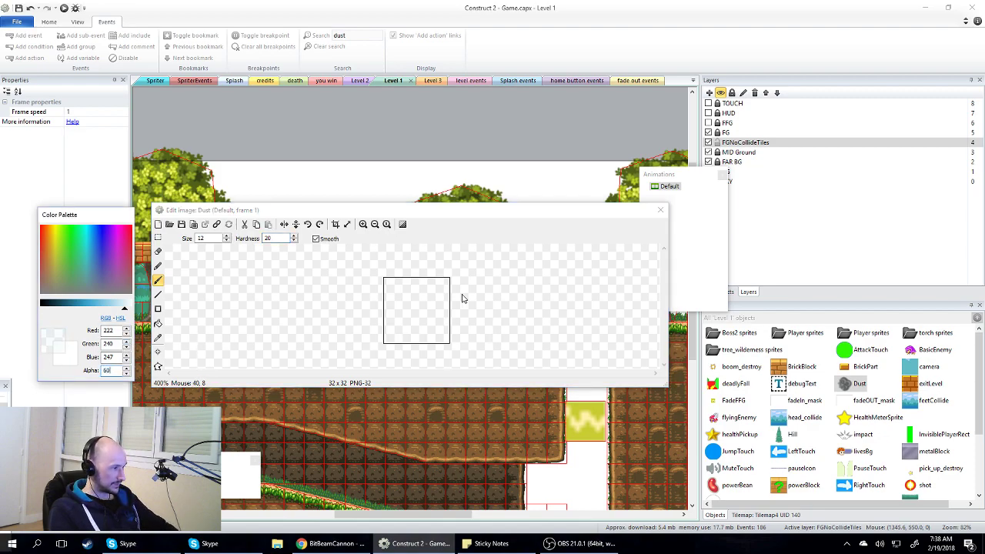
- Paint a soft cloud puff in the new Dust frame, adding a lighter tone with RGB 247, 251, 253
{"action": "left_click", "coordinate": [409, 303]}
{"action": "mouse_move", "coordinate": [405, 340]}
{"action": "left_mouse_down"}
{"action": "mouse_move", "coordinate": [403, 330]}
{"action": "mouse_move", "coordinate": [436, 313]}
{"action": "mouse_move", "coordinate": [423, 294]}
{"action": "left_mouse_up"}
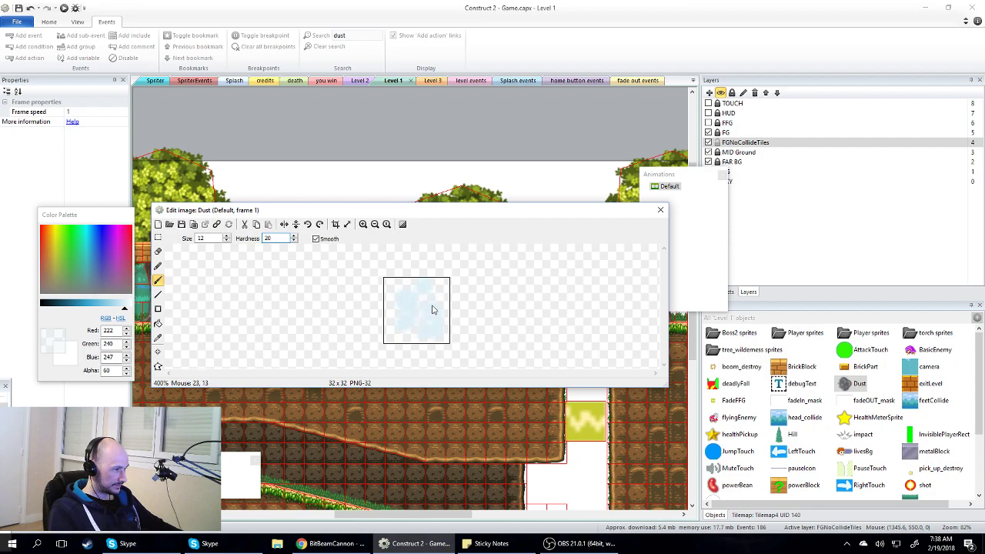
{"action": "left_click_drag", "start_coordinate": [80, 306], "coordinate": [129, 306]}
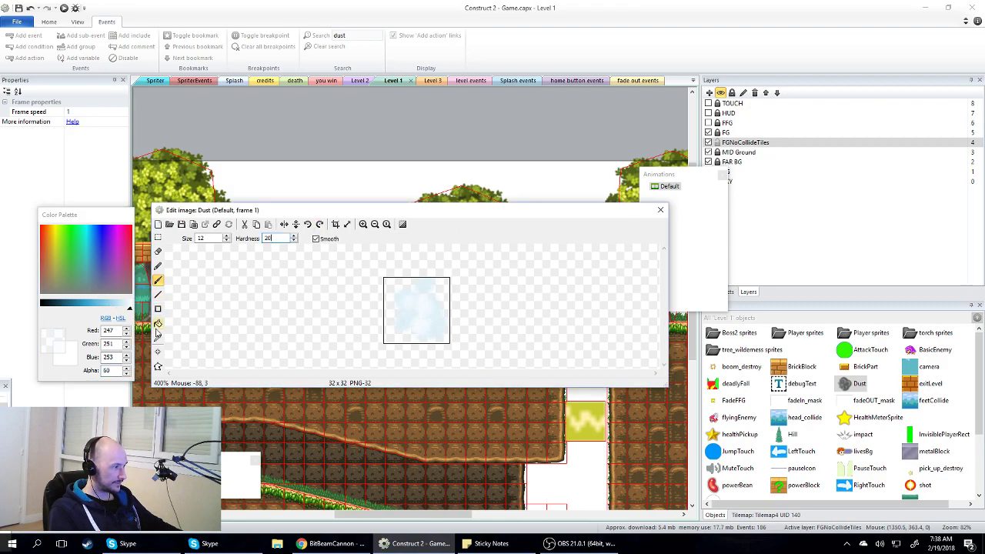
- Place the new Dust frame's origin near its left edge at X 3, Y 16
{"action": "left_click", "coordinate": [158, 351]}
{"action": "left_click", "coordinate": [391, 312]}
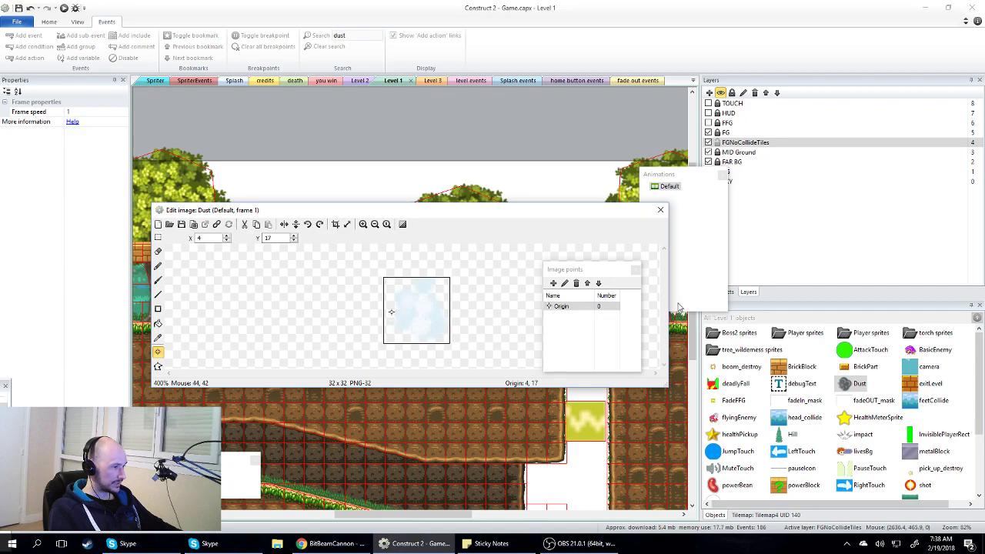
{"action": "left_click", "coordinate": [390, 310]}
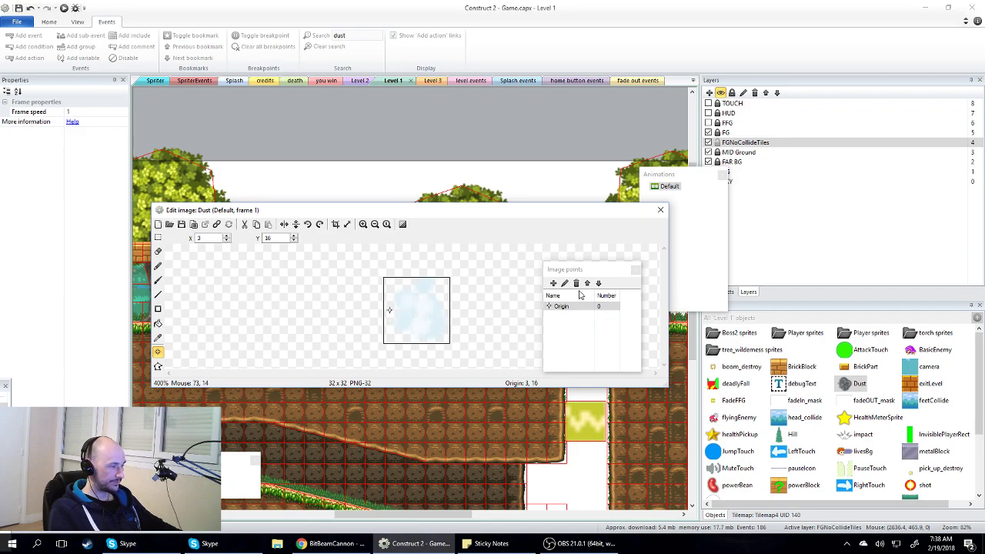
- Set the Dust sprite's Default animation speed to 0 and close the image editor
{"action": "double_click", "coordinate": [670, 186]}
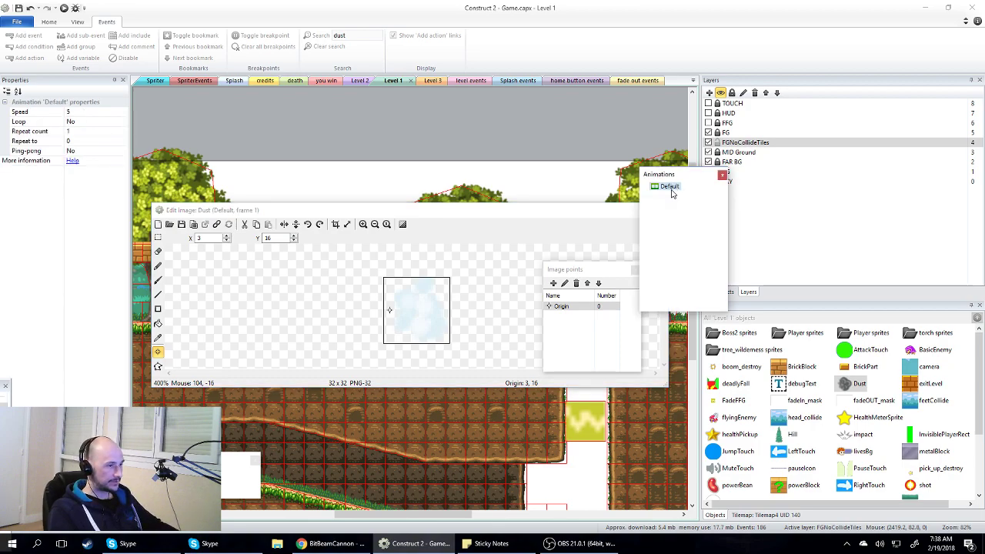
{"action": "key", "text": "Return"}
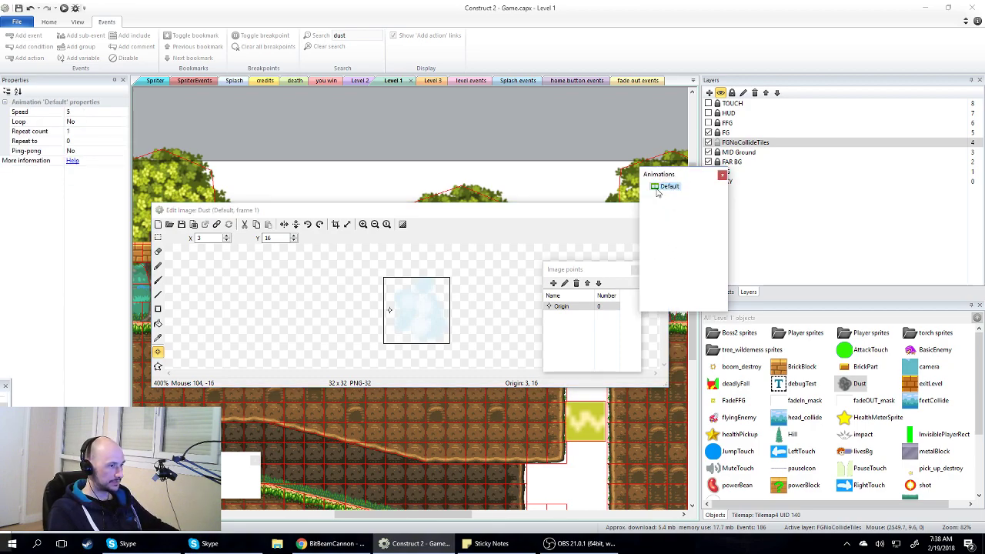
{"action": "left_click", "coordinate": [89, 115]}
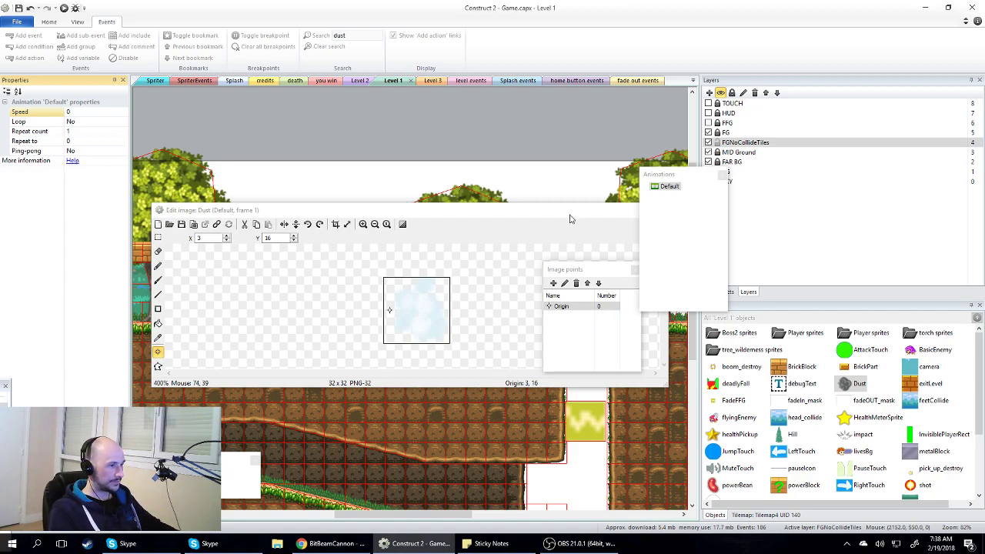
{"action": "left_click", "coordinate": [607, 205]}
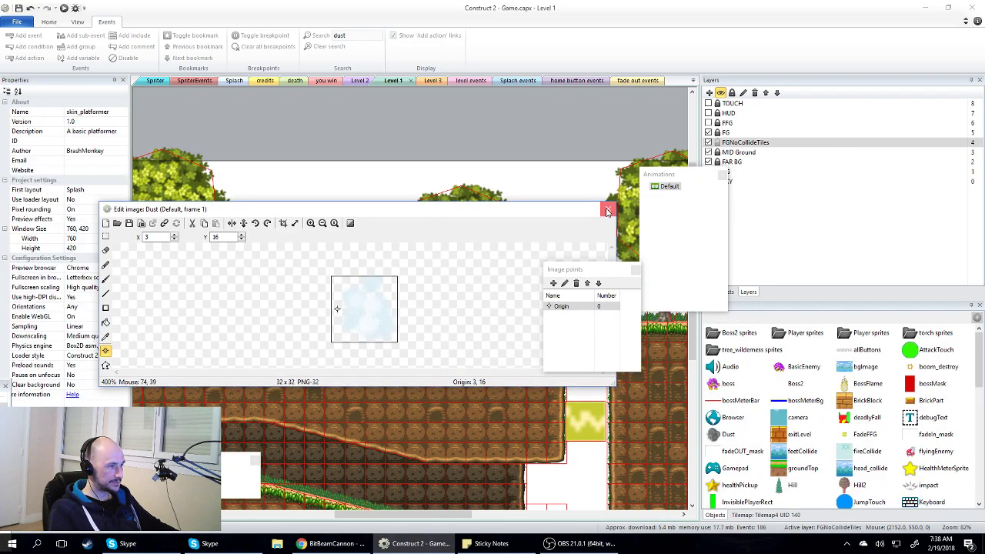
- In the level events sheet, move the four dust actions from the inverted MovingCloud sub-event to the parent Platform On landed event
{"action": "left_click", "coordinate": [464, 80]}
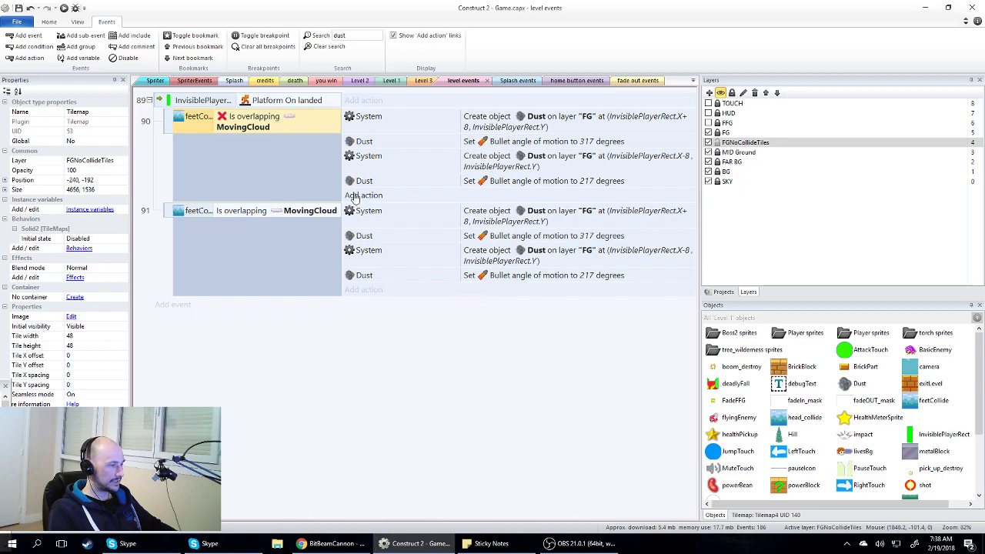
{"action": "left_click", "coordinate": [374, 122]}
{"action": "left_click", "coordinate": [367, 182], "text": "shift"}
{"action": "left_click_drag", "start_coordinate": [368, 121], "coordinate": [371, 106]}
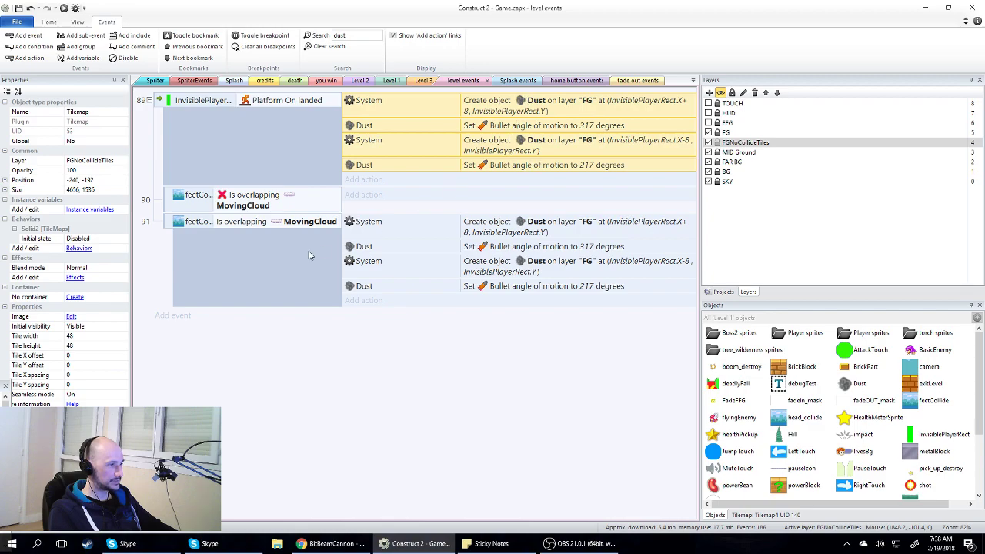
- Delete the four dust actions from the sub-event where the feet collider is overlapping MovingCloud
{"action": "left_click", "coordinate": [370, 228]}
{"action": "left_click", "coordinate": [371, 277], "text": "shift"}
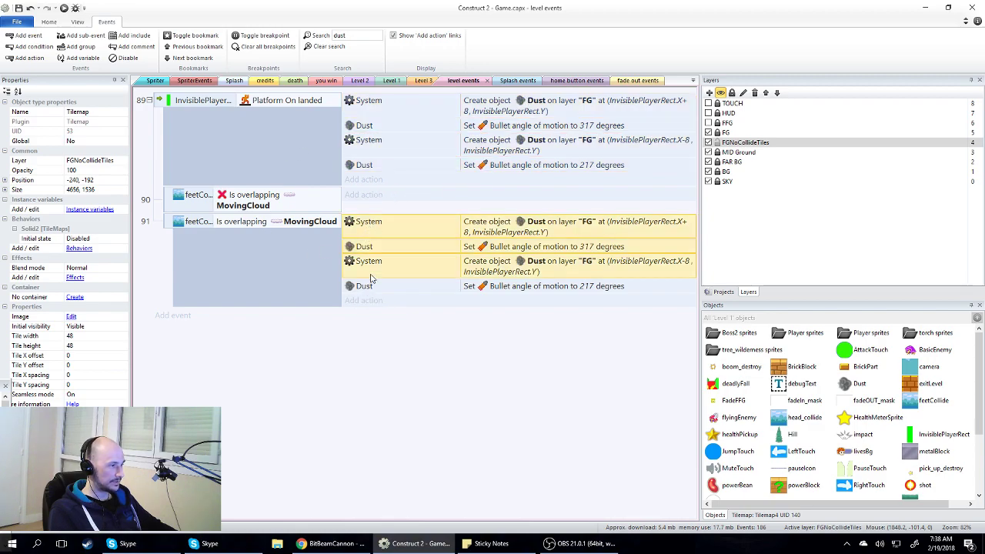
{"action": "left_click", "coordinate": [368, 286], "text": "shift"}
{"action": "key", "text": "Delete"}
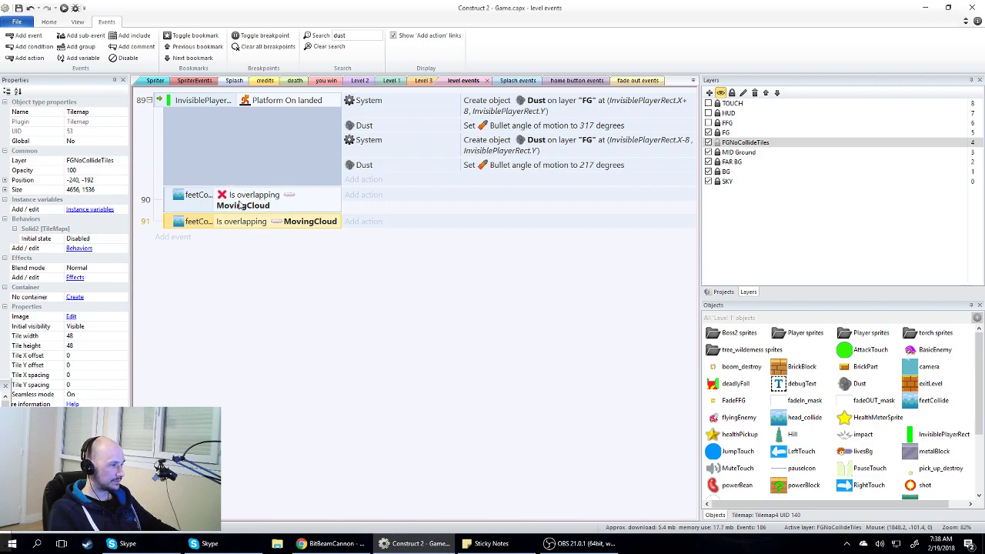
- Delete the empty sub-event with the inverted MovingCloud overlap condition
{"action": "left_click", "coordinate": [362, 204]}
{"action": "left_click_drag", "start_coordinate": [252, 164], "coordinate": [410, 217]}
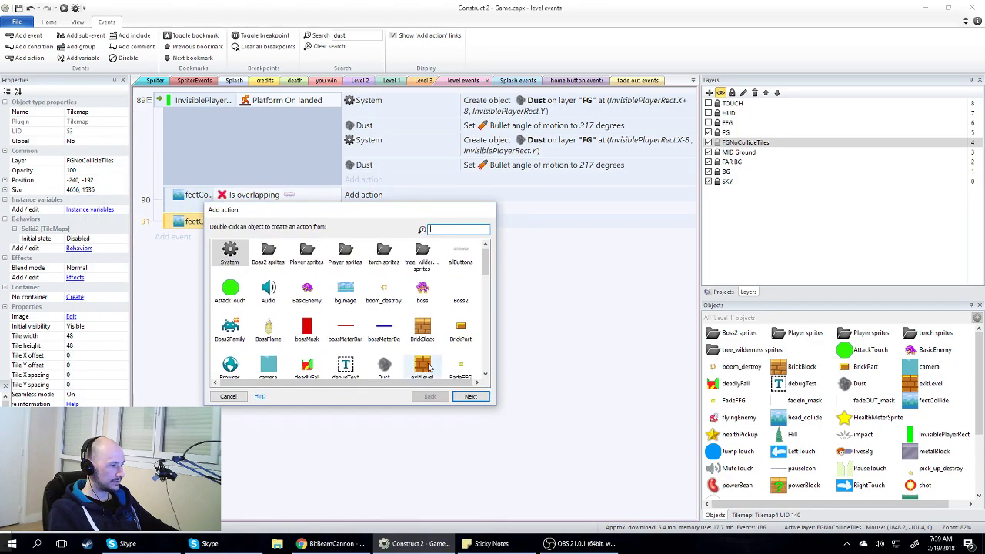
{"action": "left_click", "coordinate": [235, 397]}
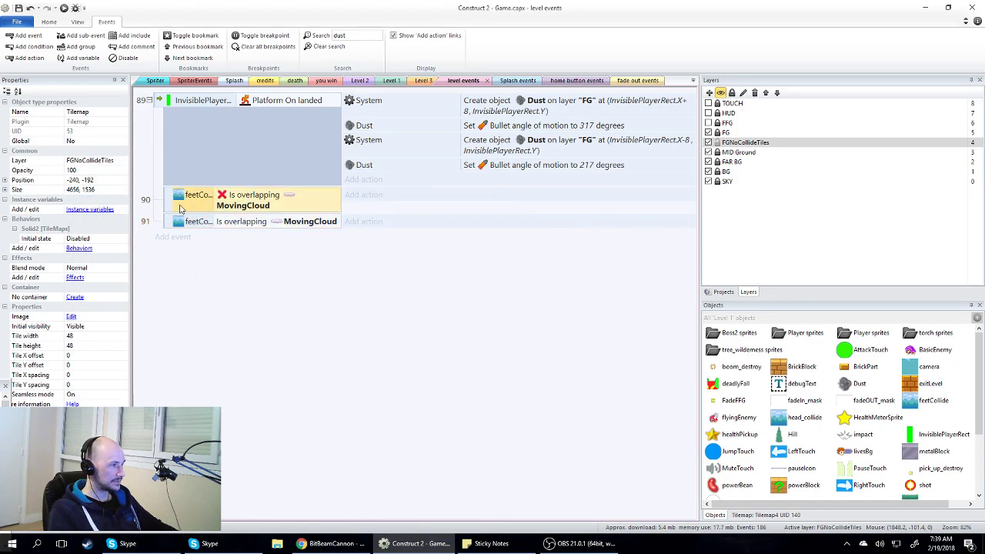
{"action": "key", "text": "Delete"}
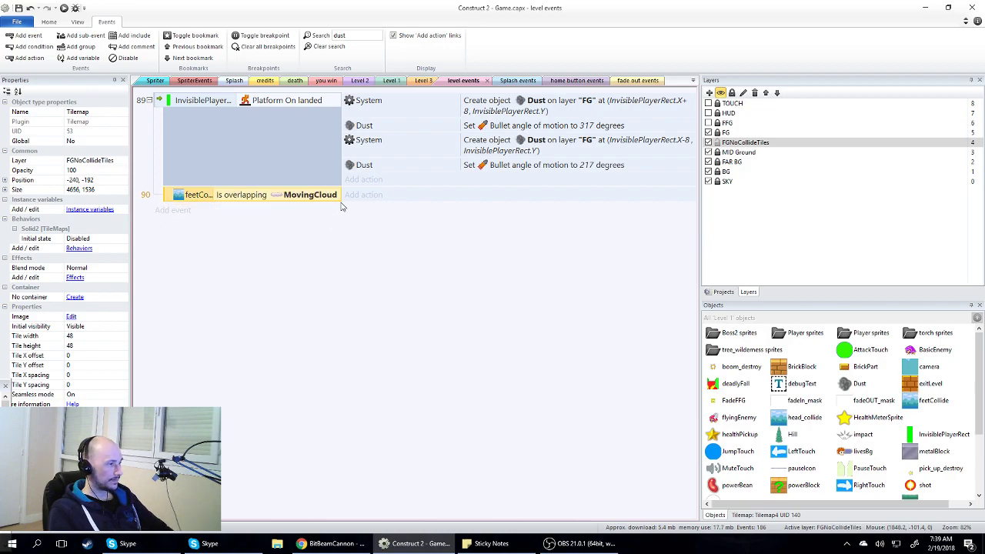
- Add a Dust Set frame action with frame 1 to the MovingCloud overlap sub-event
{"action": "left_click", "coordinate": [368, 197]}
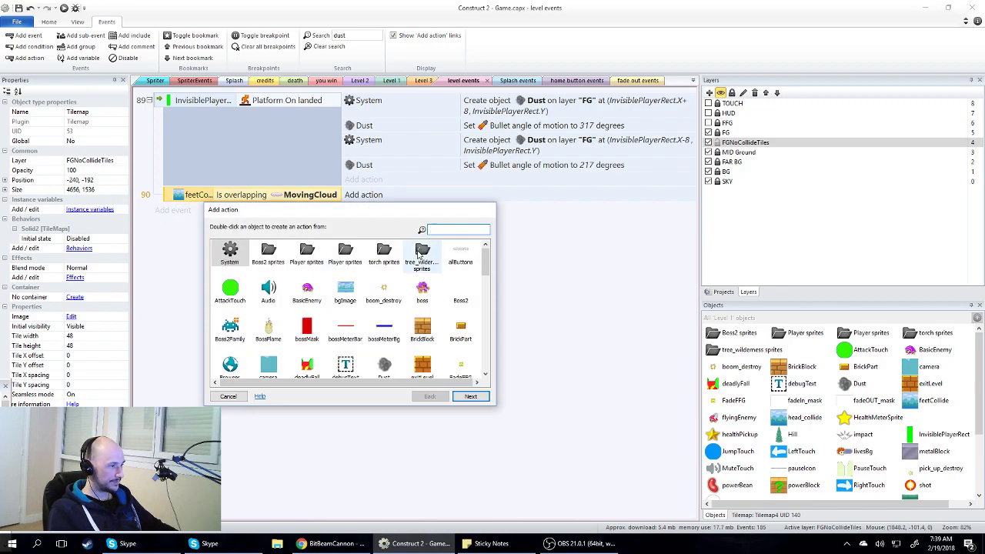
{"action": "scroll", "coordinate": [418, 304], "scroll_direction": "down", "scroll_amount": 1}
{"action": "double_click", "coordinate": [385, 318]}
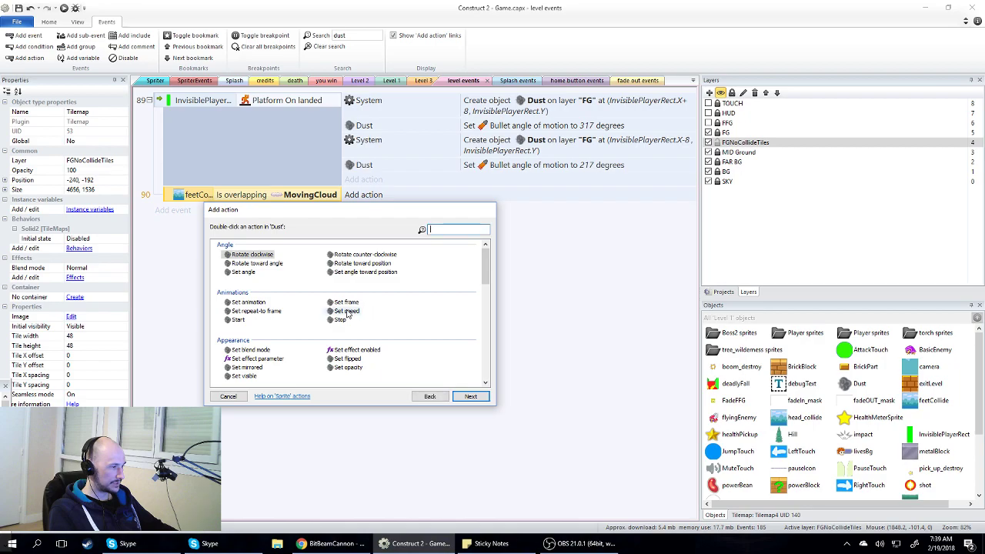
{"action": "scroll", "coordinate": [304, 313], "scroll_direction": "down", "scroll_amount": 1}
{"action": "double_click", "coordinate": [345, 258]}
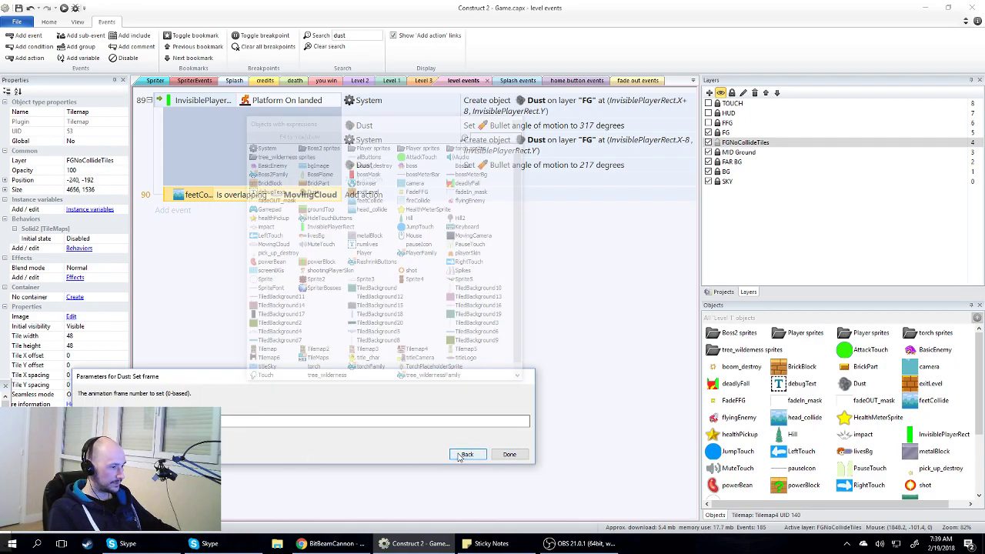
{"action": "left_click", "coordinate": [489, 457]}
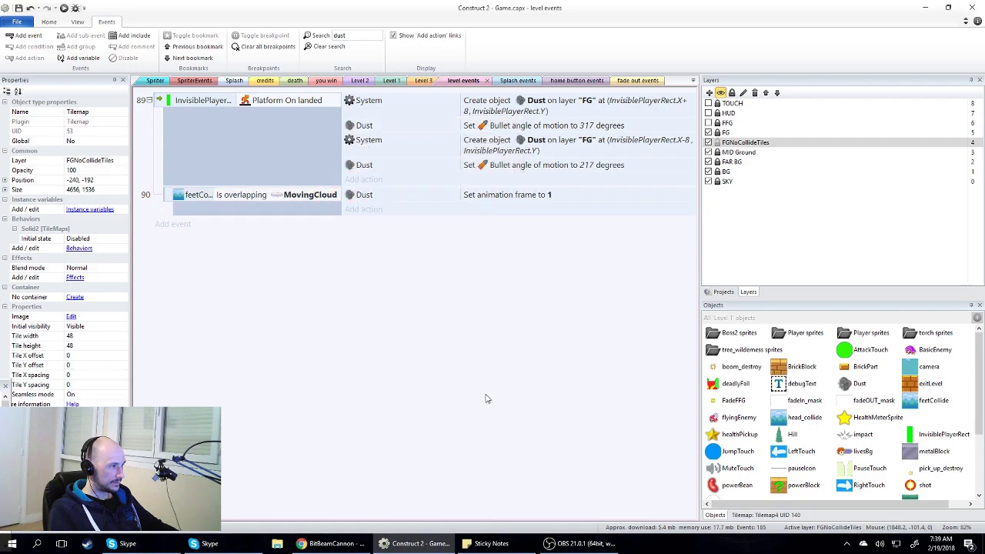
- Preview Level 2, jump across the moving clouds to check the landing dust, and return to the level events sheet
{"action": "left_click", "coordinate": [360, 80]}
{"action": "left_click", "coordinate": [65, 8]}
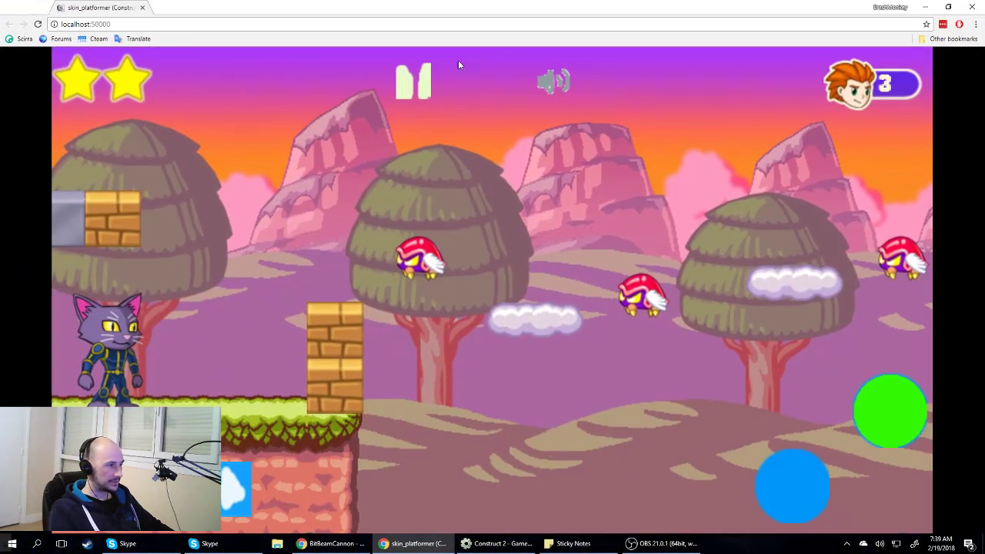
{"action": "key", "text": "Right"}
{"action": "key", "text": "Up"}
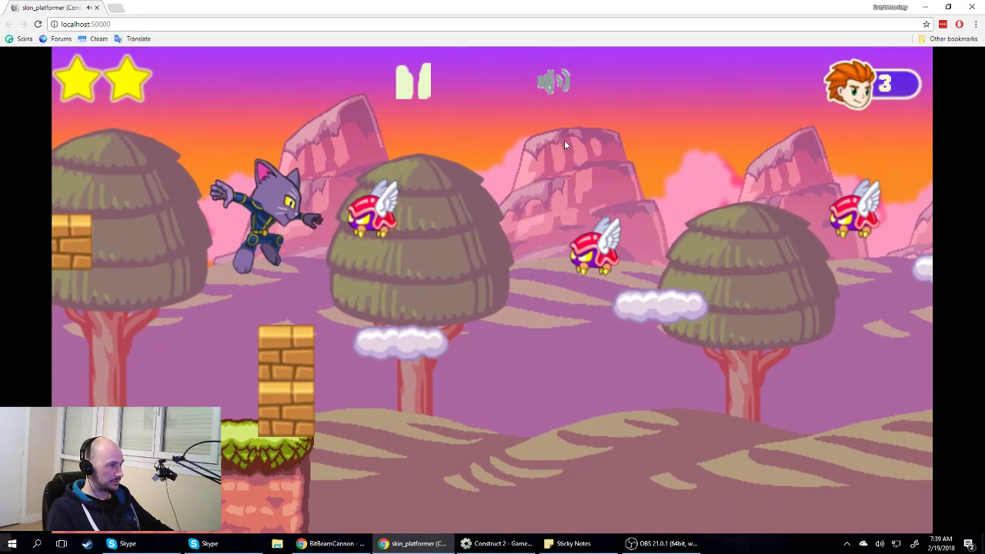
{"action": "key", "text": "Up"}
{"action": "key", "text": "Up"}
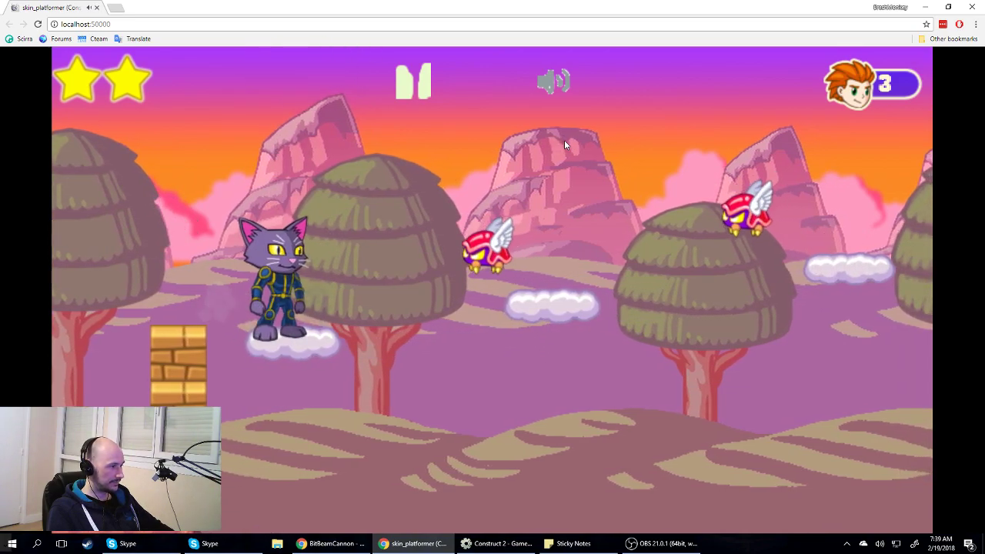
{"action": "key", "text": "Up"}
{"action": "key", "text": "Right"}
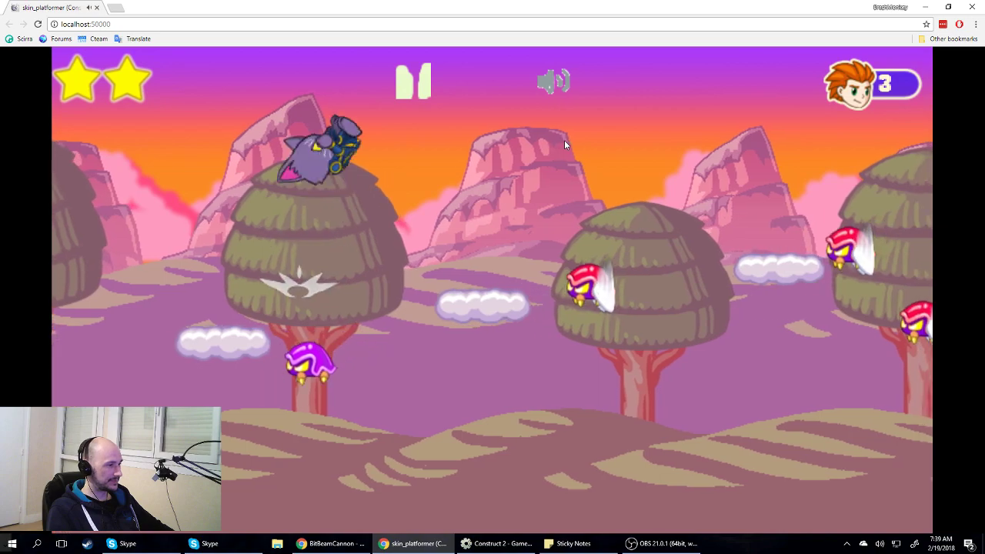
{"action": "key", "text": "Left"}
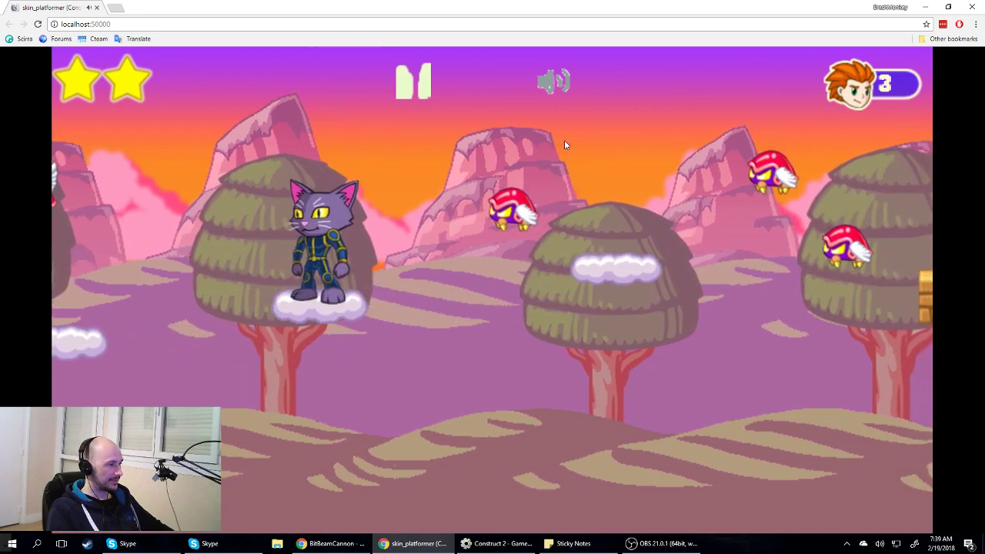
{"action": "key", "text": "Up"}
{"action": "key", "text": "Right"}
{"action": "key", "text": "Right"}
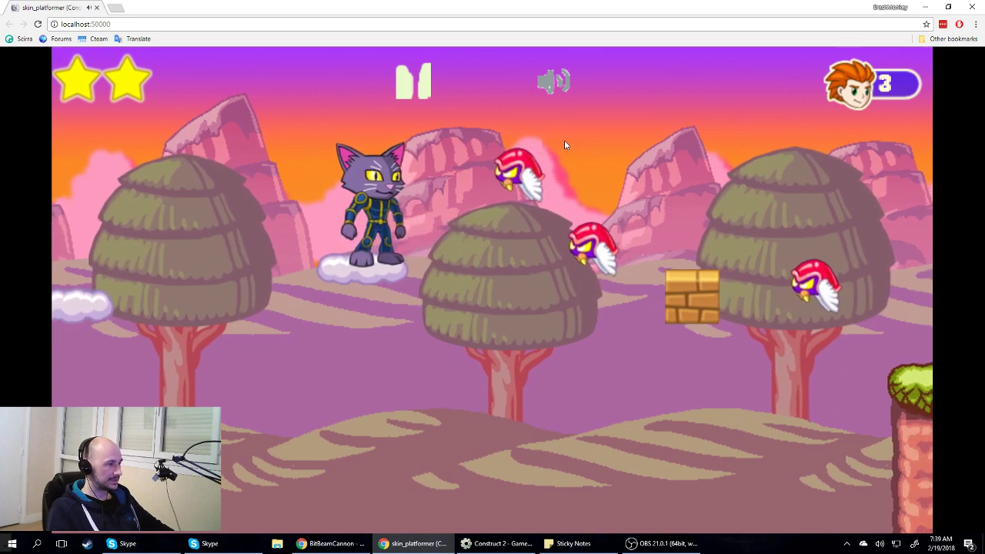
{"action": "key", "text": "Up"}
{"action": "key", "text": "Right"}
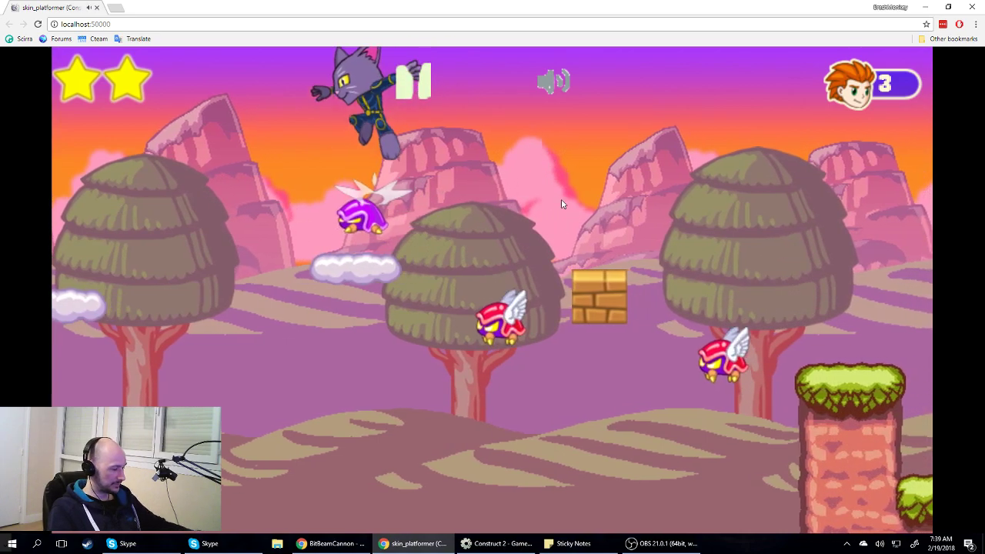
{"action": "key", "text": "ctrl+w"}
{"action": "left_click", "coordinate": [386, 466]}
{"action": "key", "text": "ctrl+e"}
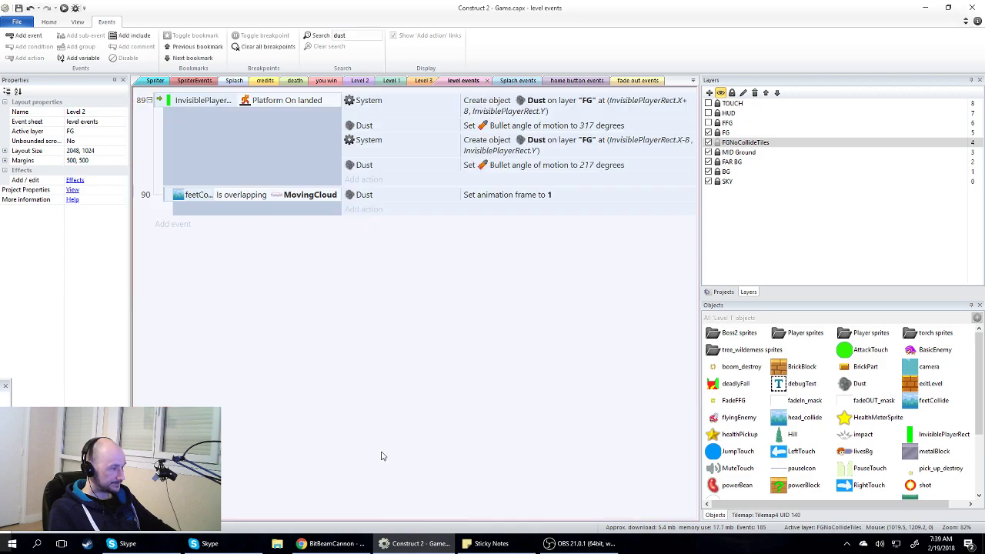
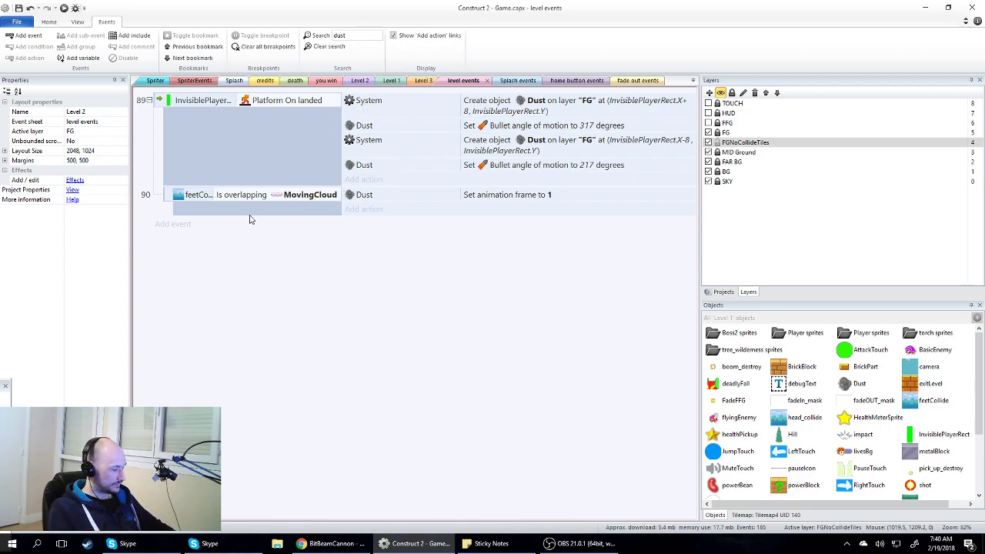
- Undo the event changes back to the two MovingCloud sub-events with their own dust actions
{"action": "key", "text": "ctrl+z"}
{"action": "key", "text": "ctrl+z"}
{"action": "key", "text": "ctrl+z"}
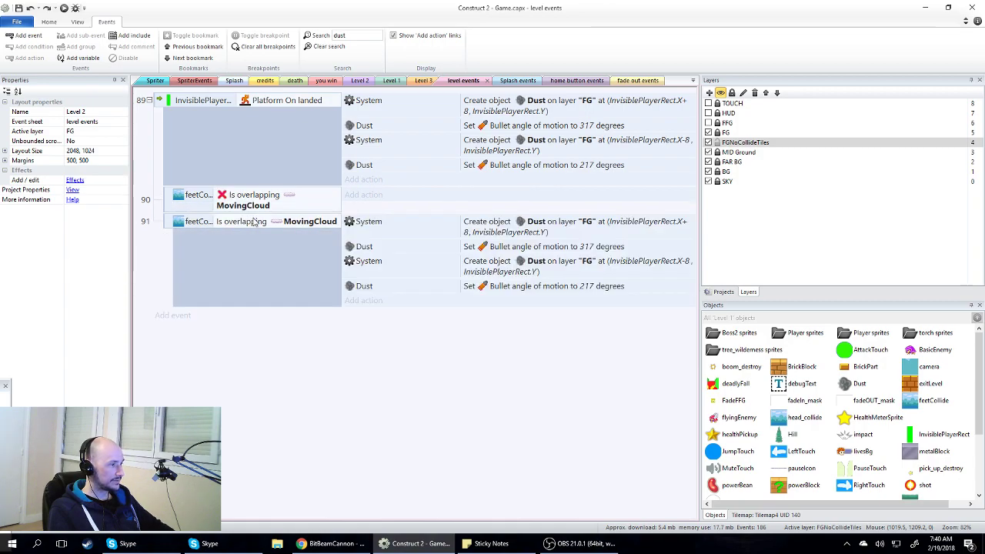
{"action": "key", "text": "ctrl+z"}
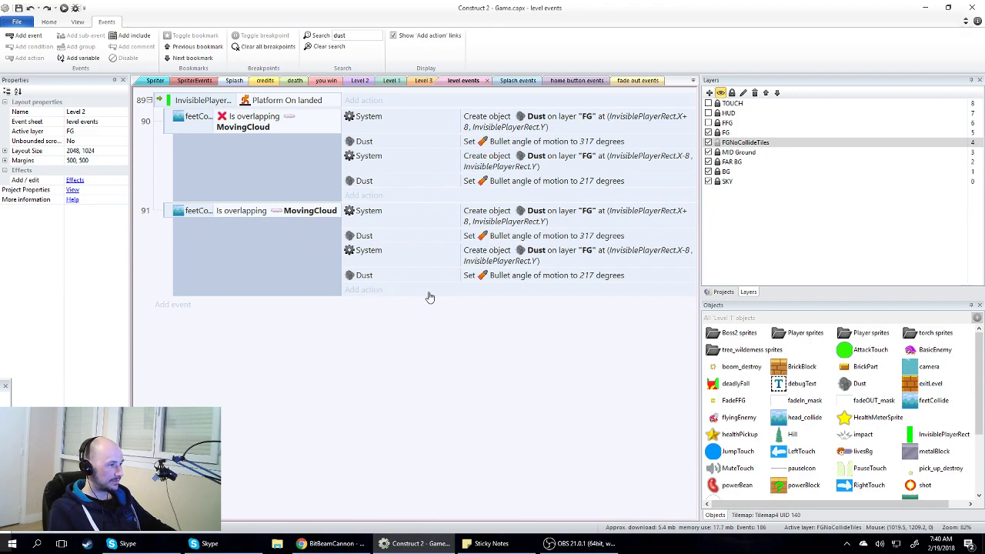
- Add a Dust Set frame action with frame 1 at the end of the MovingCloud overlap sub-event
{"action": "left_click", "coordinate": [369, 290]}
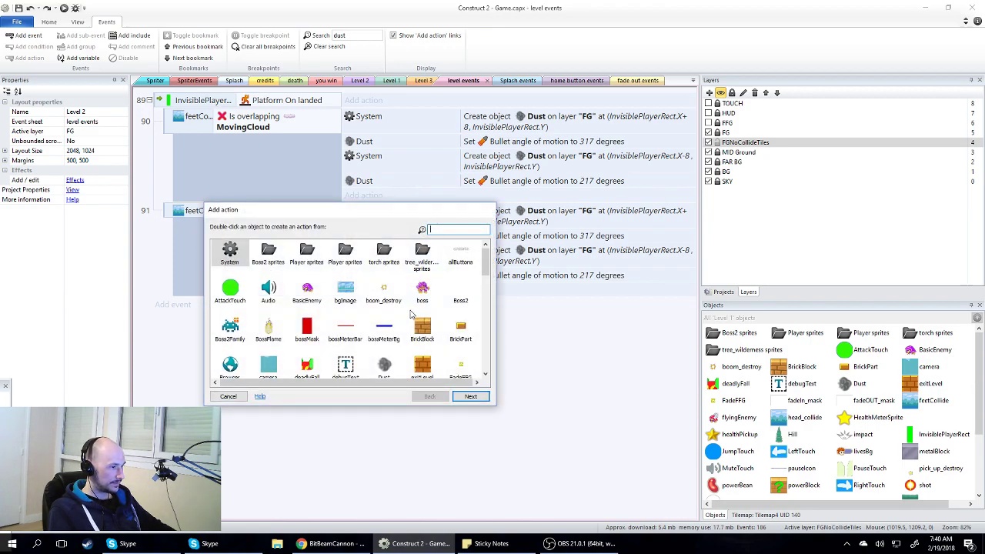
{"action": "scroll", "coordinate": [408, 315], "scroll_direction": "down", "scroll_amount": 3}
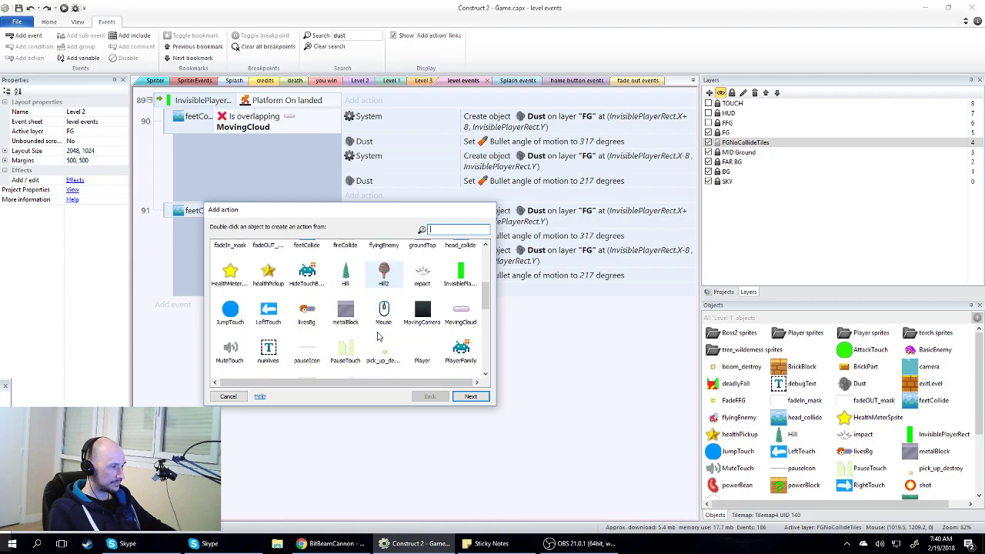
{"action": "scroll", "coordinate": [375, 335], "scroll_direction": "up", "scroll_amount": 1}
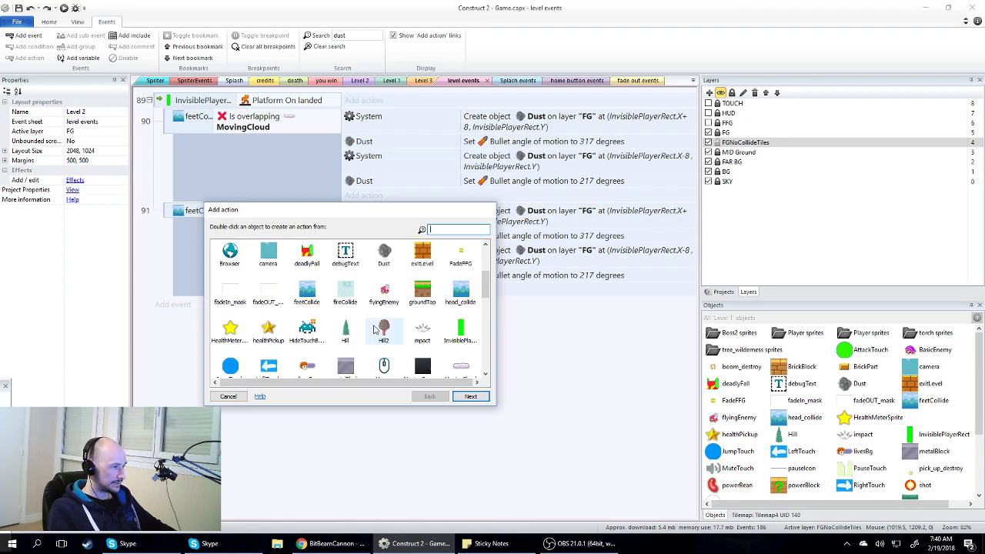
{"action": "scroll", "coordinate": [373, 332], "scroll_direction": "up", "scroll_amount": 2}
{"action": "double_click", "coordinate": [383, 330]}
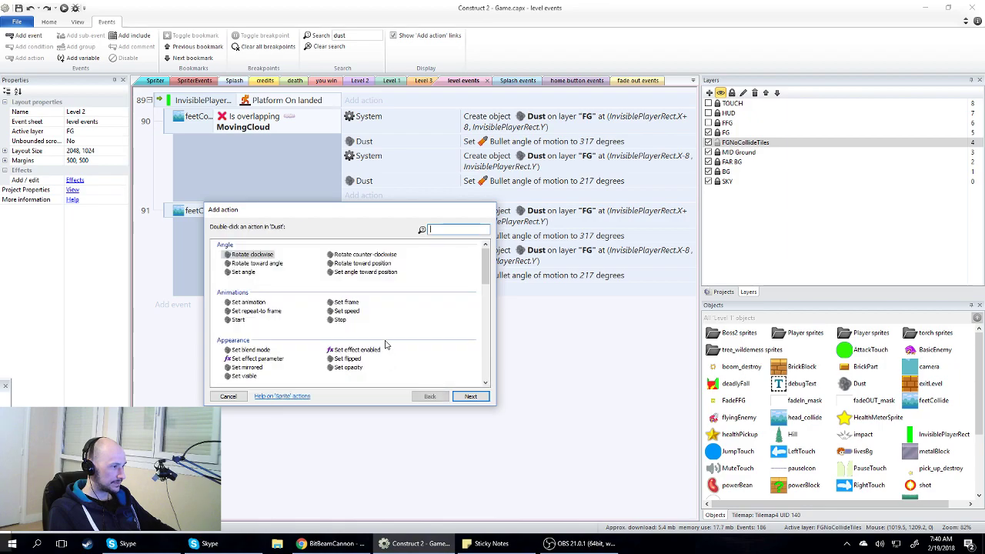
{"action": "double_click", "coordinate": [340, 302]}
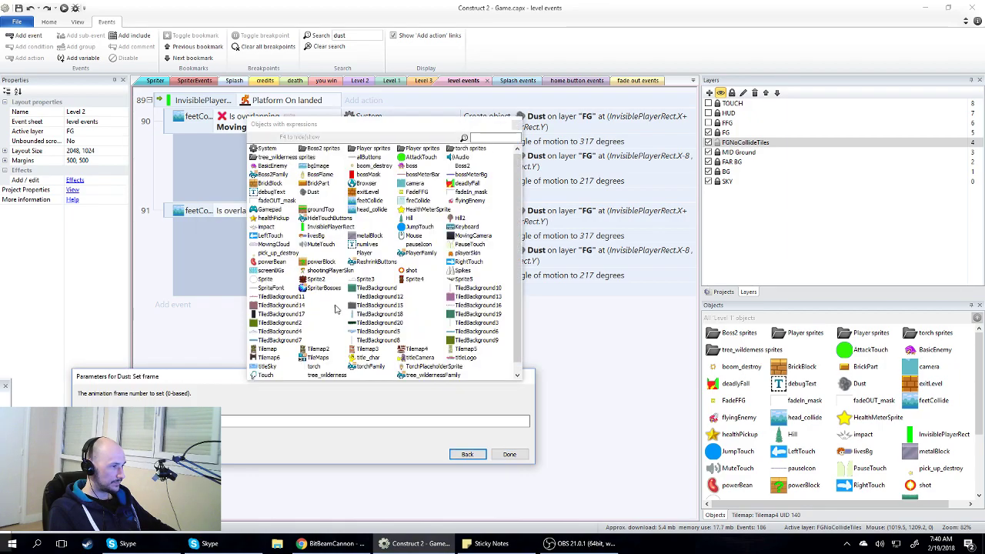
{"action": "left_click", "coordinate": [508, 454]}
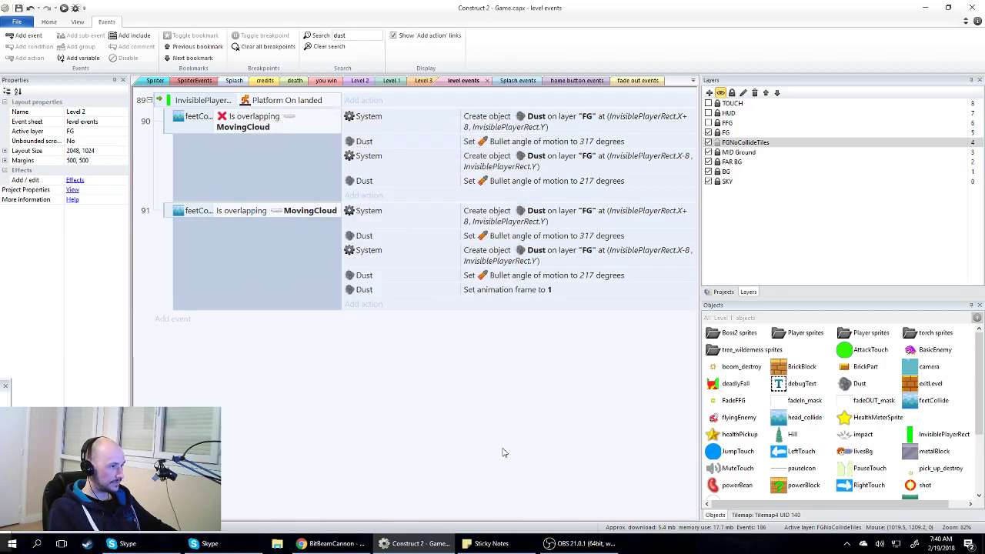
- Duplicate the Dust frame 1 action and place it right after the 317-degree bullet angle action in the MovingCloud overlap sub-event
{"action": "left_click", "coordinate": [494, 238]}
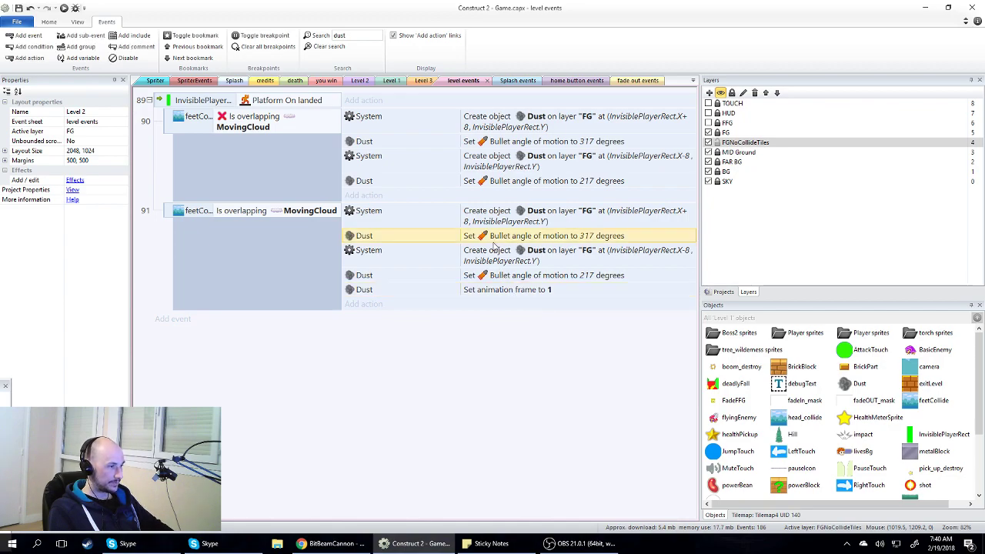
{"action": "key", "text": "ctrl+v"}
{"action": "left_click_drag", "start_coordinate": [486, 307], "coordinate": [490, 221]}
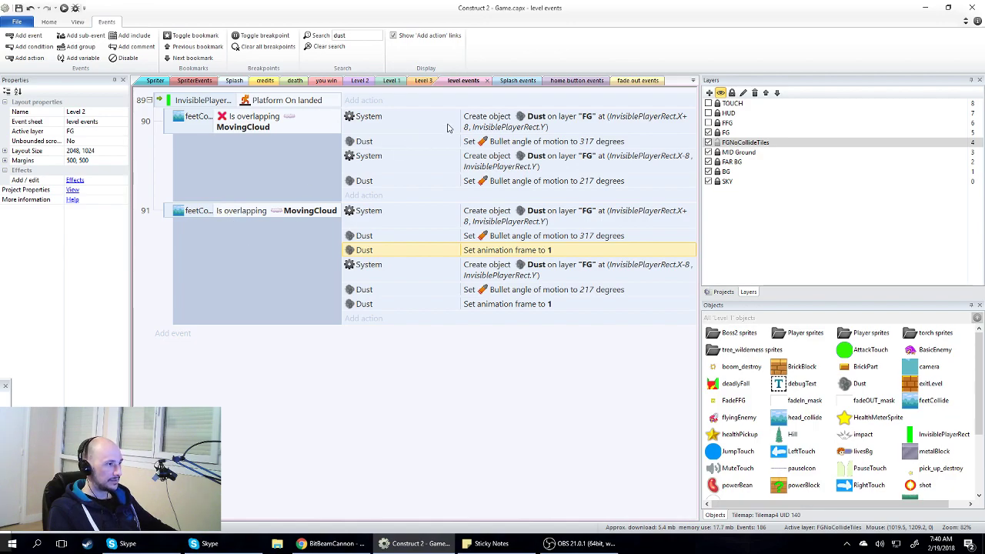
- Inspect the Dust sprite's two Default animation frames from the Level 1 layout, and close the image editor
{"action": "left_click", "coordinate": [390, 81]}
{"action": "left_click_drag", "start_coordinate": [441, 516], "coordinate": [241, 517]}
{"action": "scroll", "coordinate": [417, 257], "scroll_direction": "up", "scroll_amount": 1}
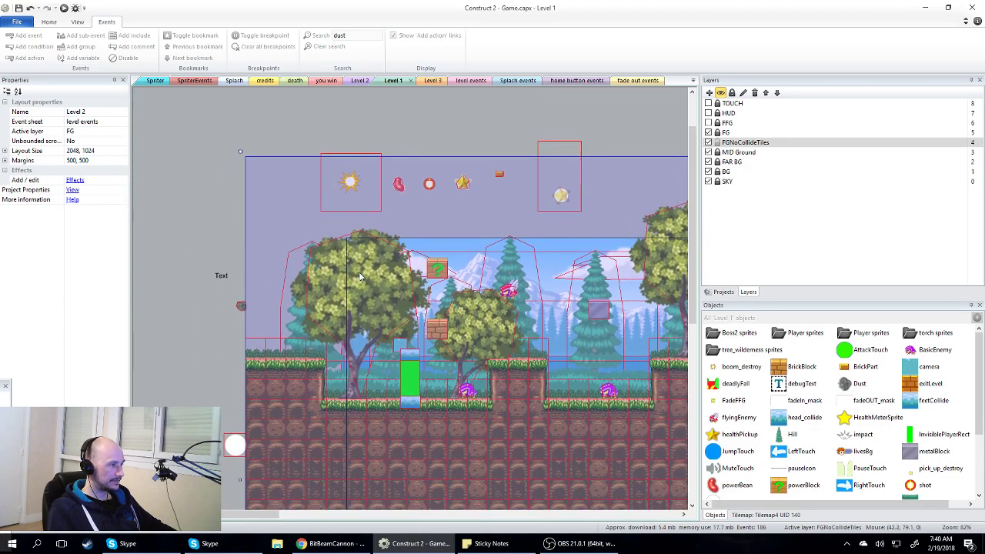
{"action": "scroll", "coordinate": [369, 293], "scroll_direction": "down", "scroll_amount": 2}
{"action": "scroll", "coordinate": [337, 302], "scroll_direction": "up", "scroll_amount": 1}
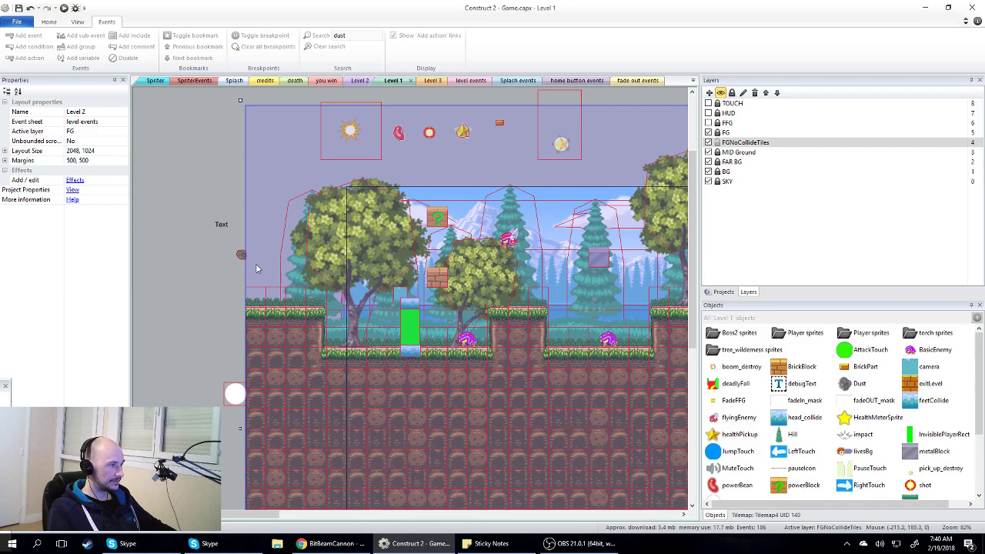
{"action": "left_click", "coordinate": [848, 455]}
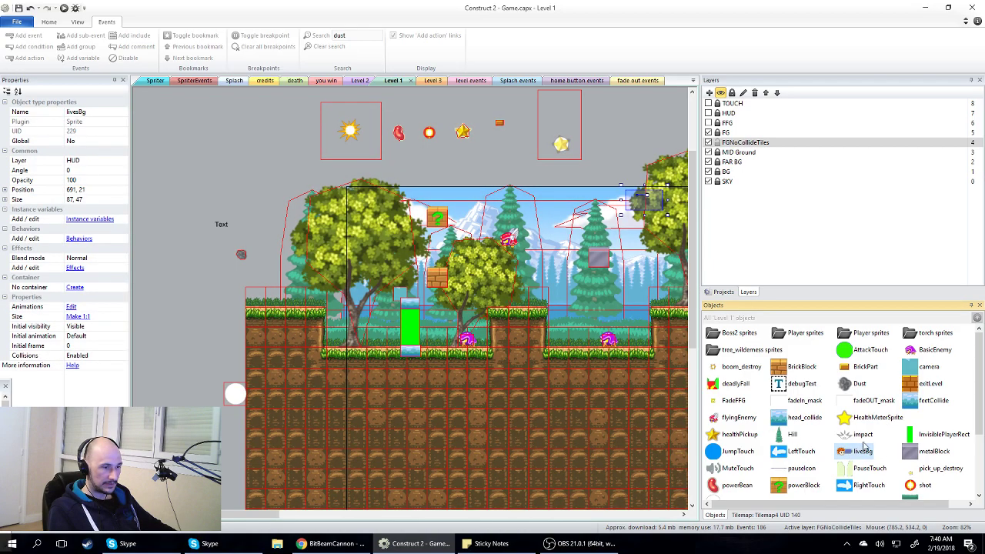
{"action": "left_click", "coordinate": [857, 391]}
{"action": "double_click", "coordinate": [855, 385]}
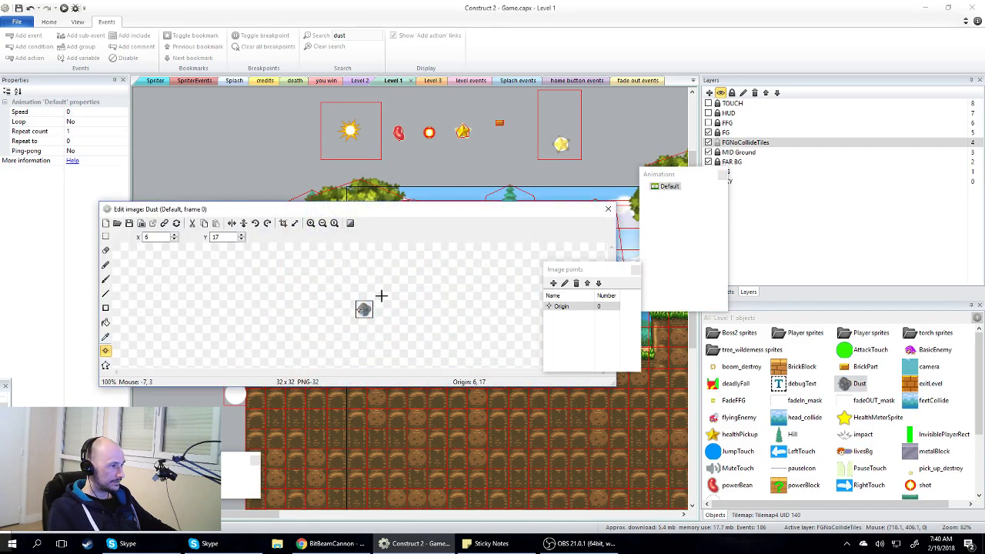
{"action": "left_click", "coordinate": [158, 478]}
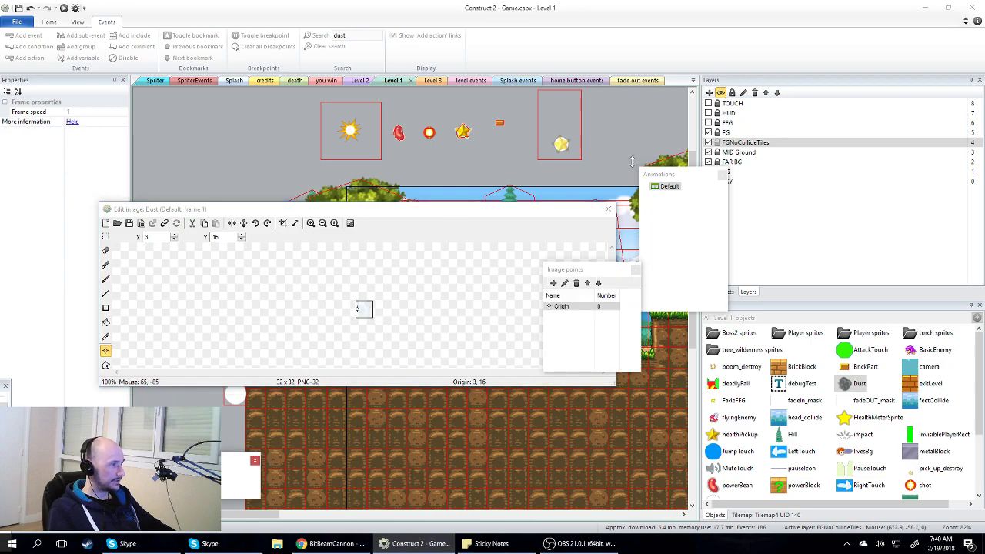
{"action": "left_click", "coordinate": [669, 187]}
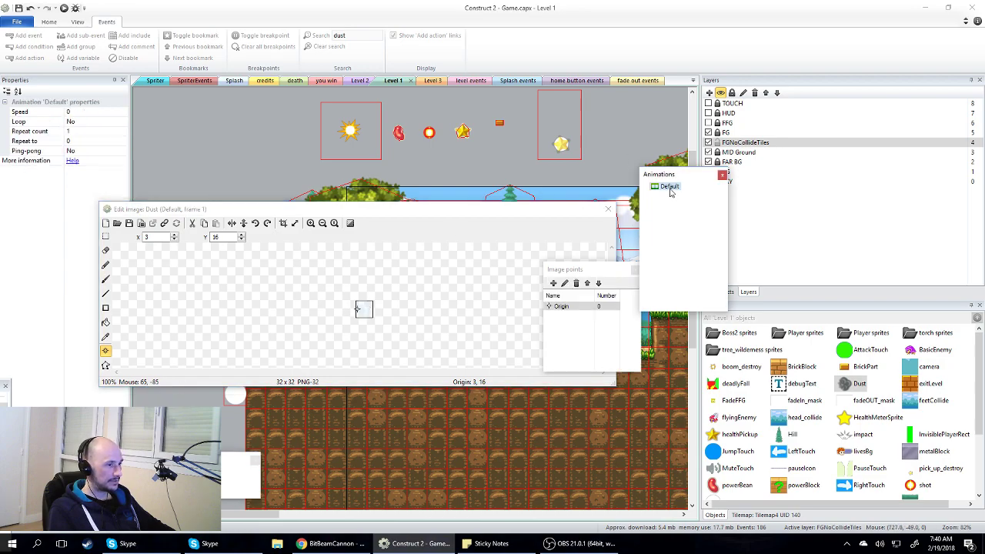
{"action": "left_click", "coordinate": [608, 208]}
{"action": "left_click", "coordinate": [269, 120]}
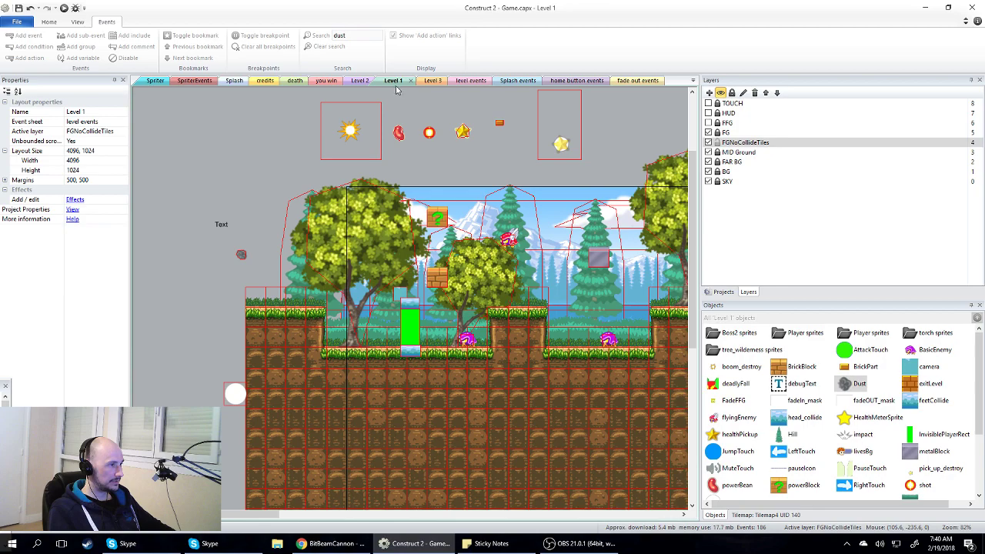
- Preview Level 2 and jump from the brick blocks across the moving clouds to check the landing dust on each surface
{"action": "left_click", "coordinate": [360, 81]}
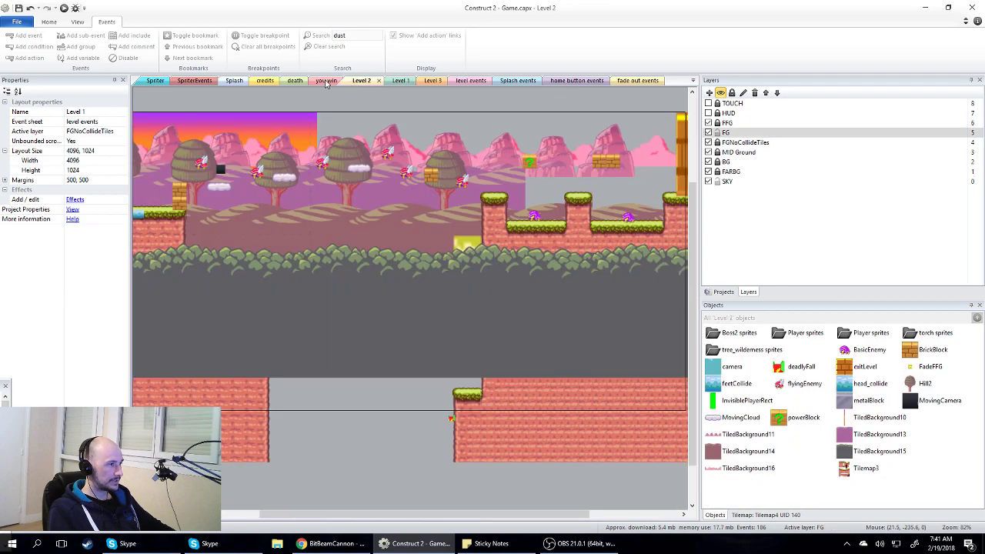
{"action": "left_click", "coordinate": [64, 7]}
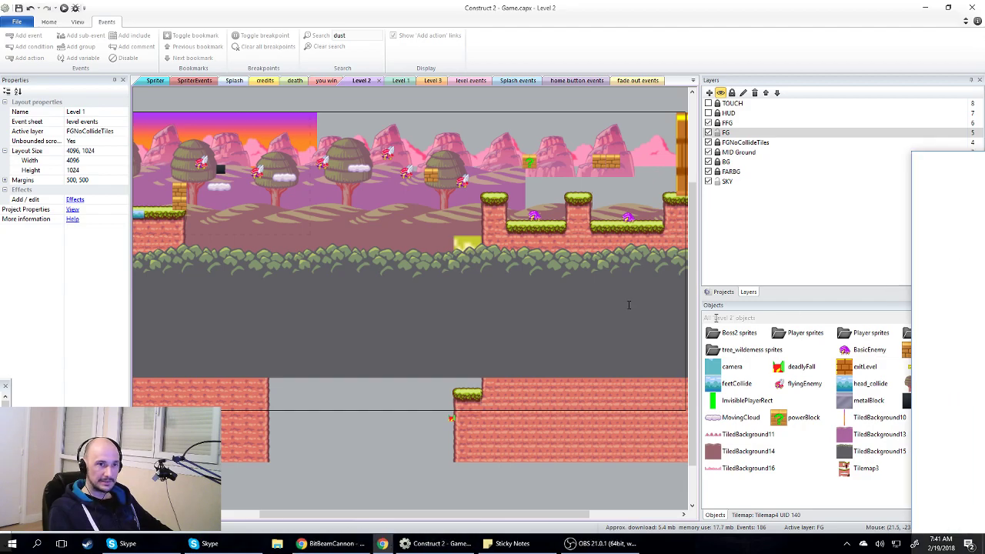
{"action": "key", "text": "Right"}
{"action": "key", "text": "Up"}
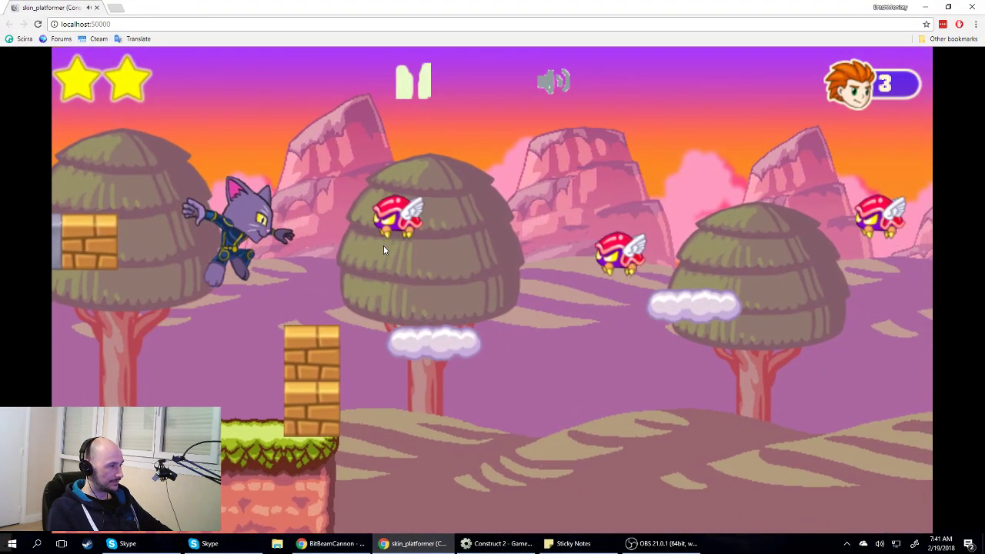
{"action": "key", "text": "Up"}
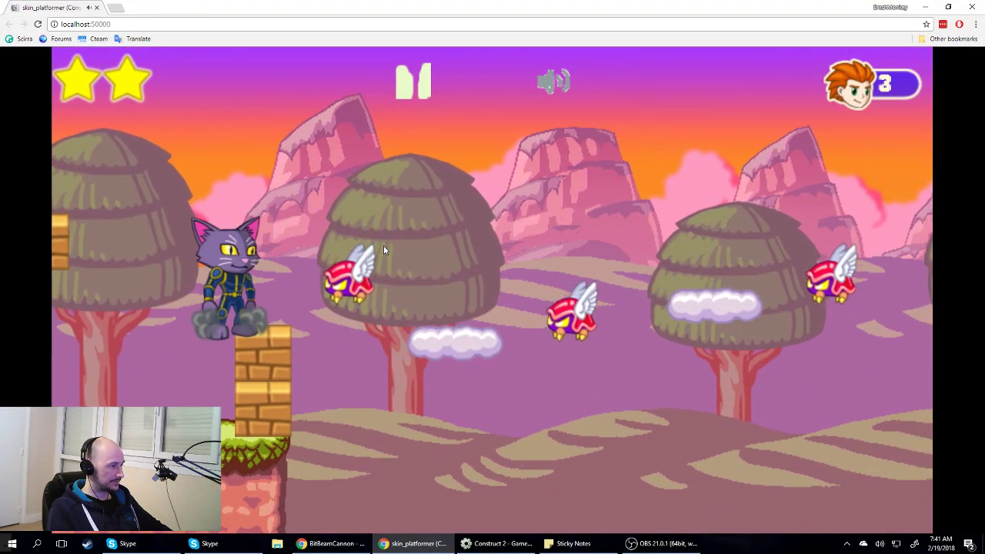
{"action": "key", "text": "Right"}
{"action": "key", "text": "Up"}
{"action": "key", "text": "Left"}
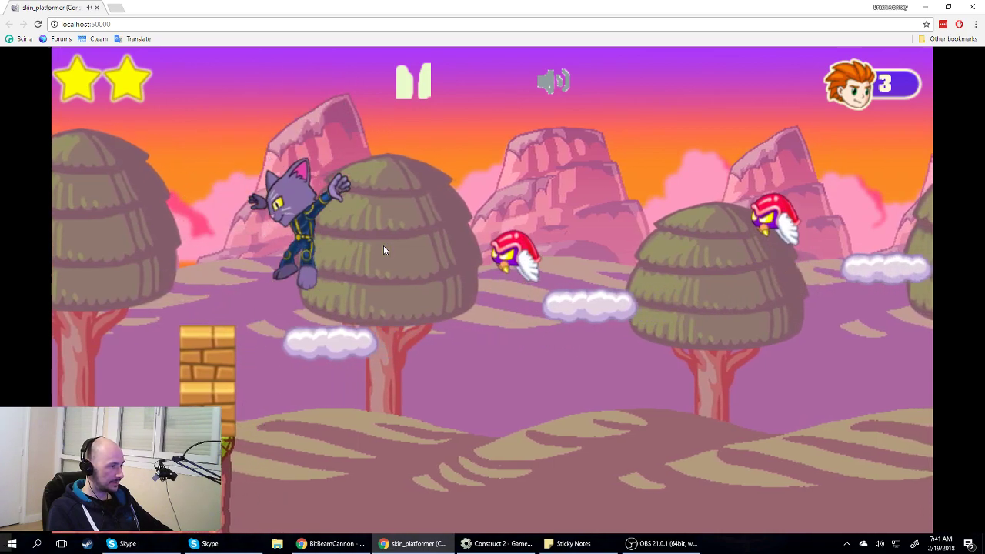
{"action": "key", "text": "Up"}
{"action": "key", "text": "Right"}
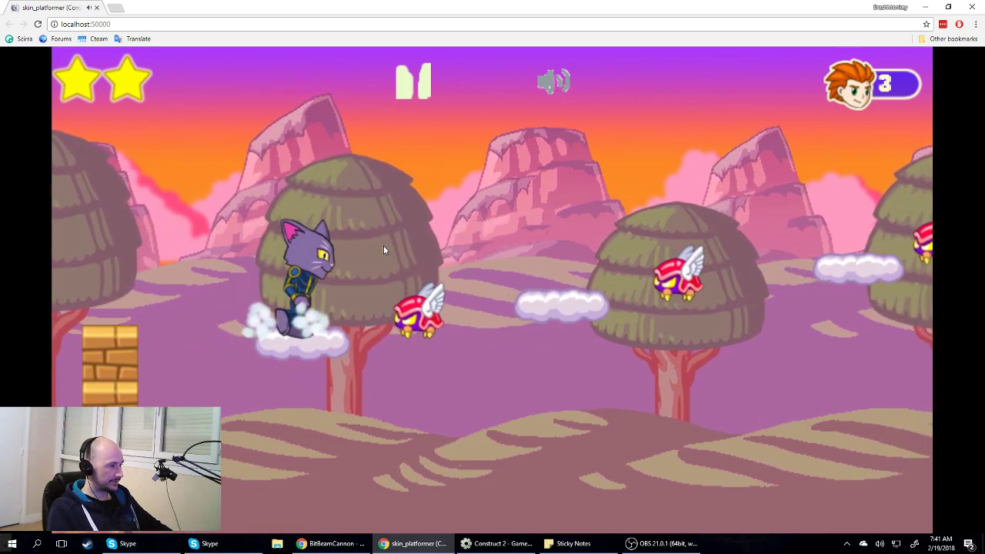
{"action": "key", "text": "Up"}
{"action": "key", "text": "Right"}
{"action": "key", "text": "Right"}
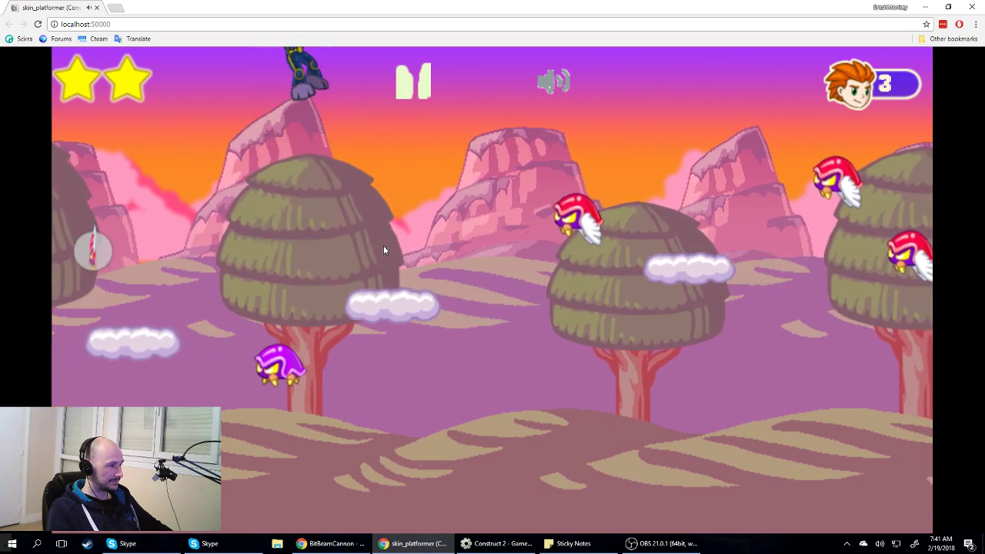
{"action": "key", "text": "Right"}
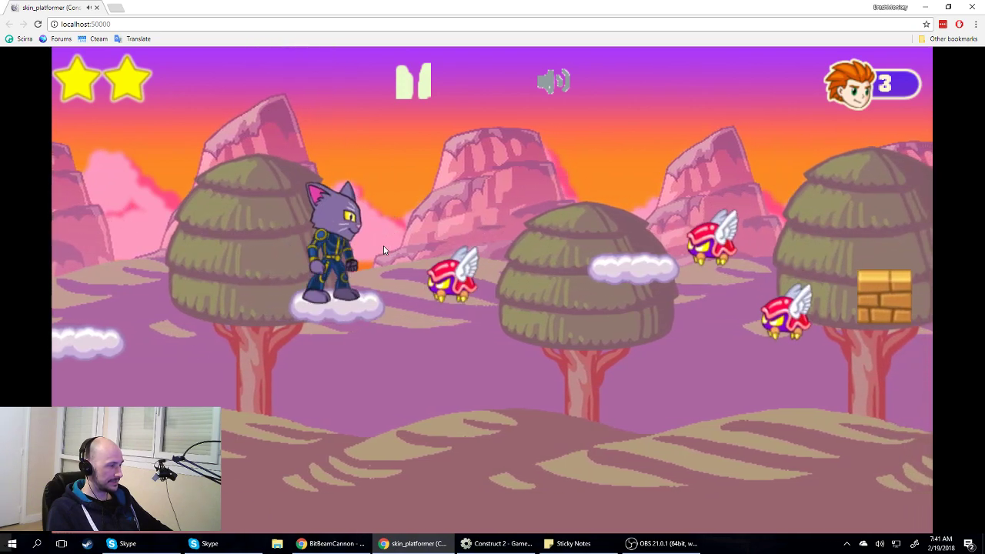
{"action": "key", "text": "Up"}
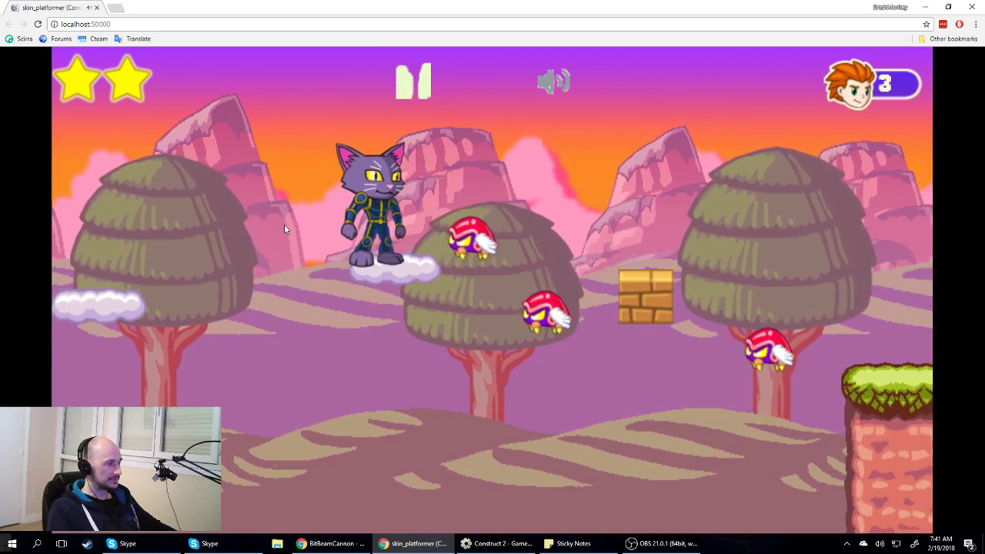
{"action": "key", "text": "Up"}
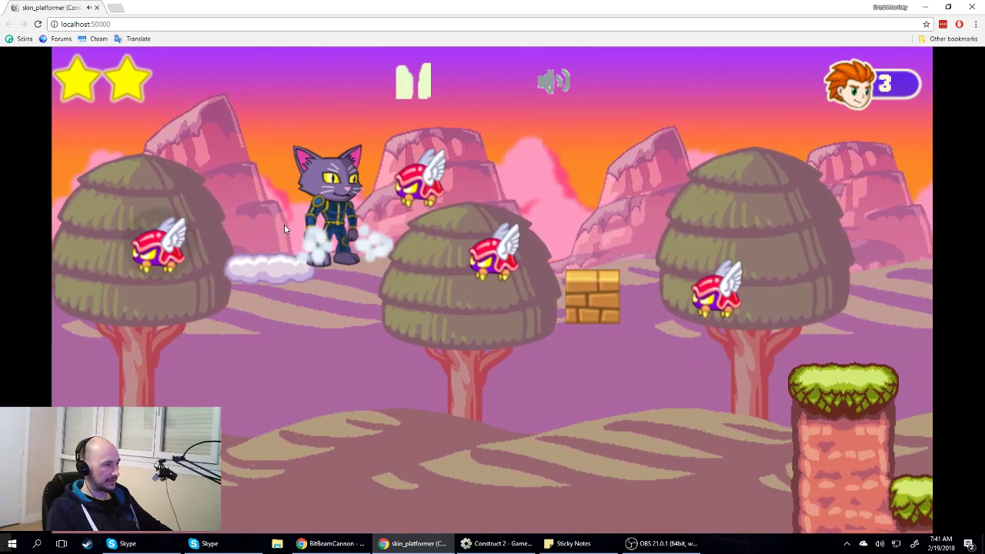
{"action": "key", "text": "Up"}
{"action": "key", "text": "Right"}
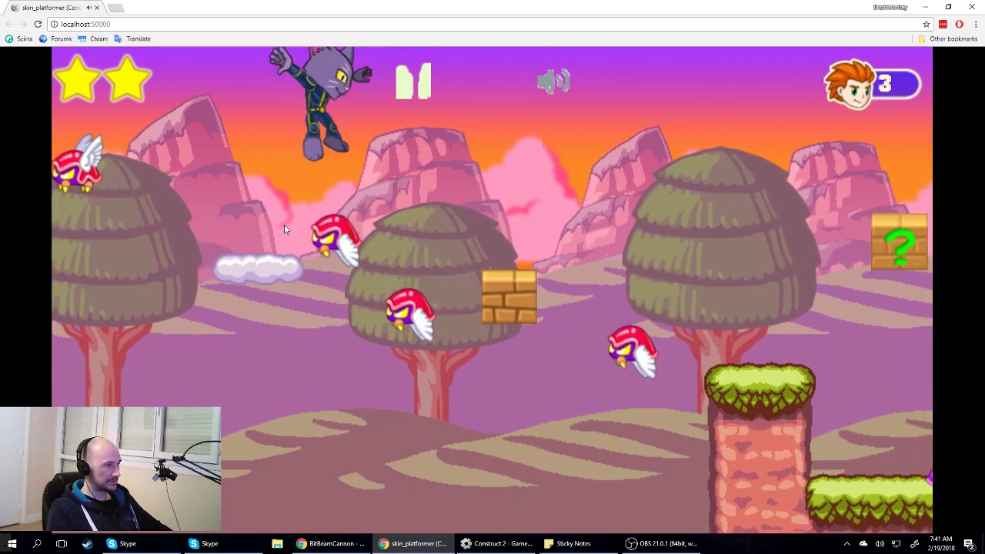
- Continue the preview over the question-mark and brick blocks to the grassy ground to check the normal landing dust, and close the preview
{"action": "key", "text": "Up"}
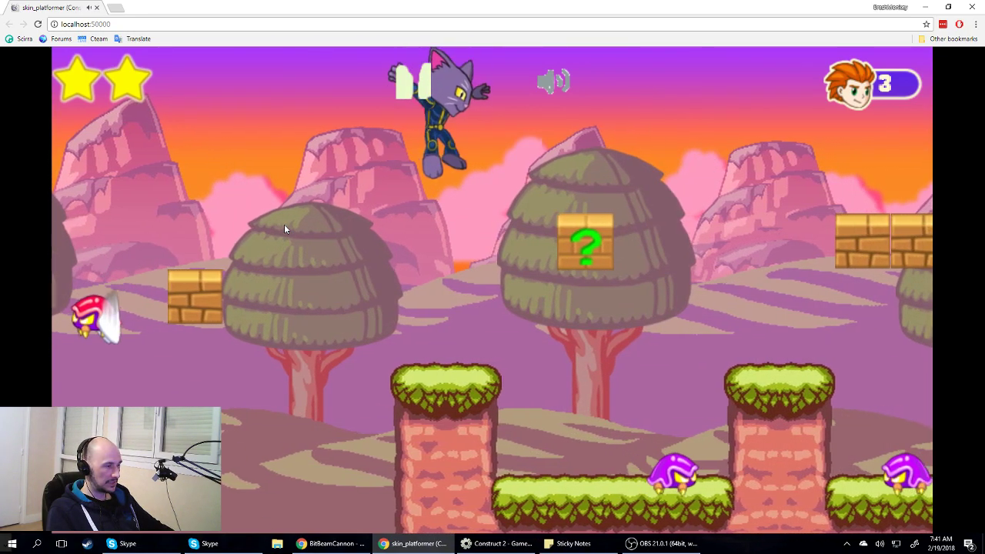
{"action": "key", "text": "Right"}
{"action": "key", "text": "Up"}
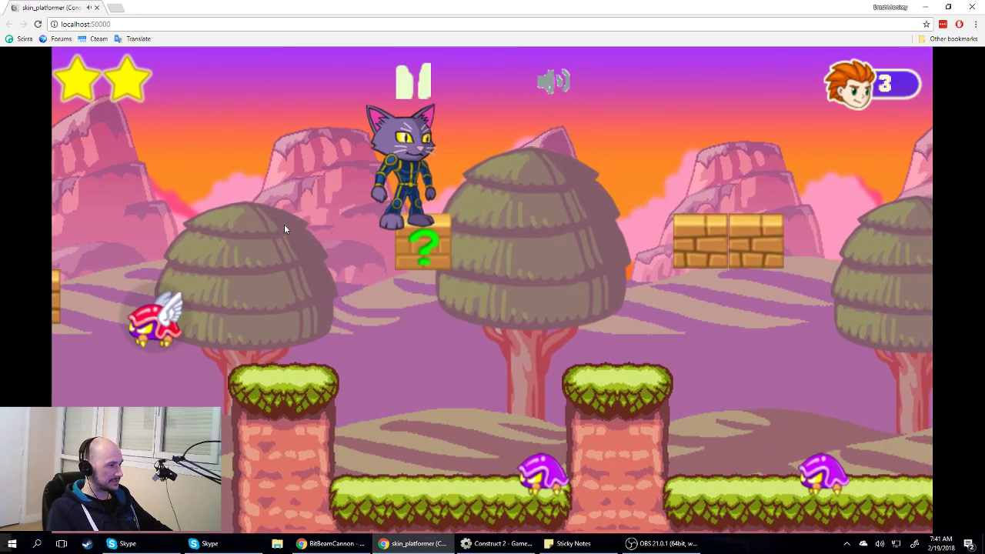
{"action": "key", "text": "Right"}
{"action": "key", "text": "Up"}
{"action": "key", "text": "Right"}
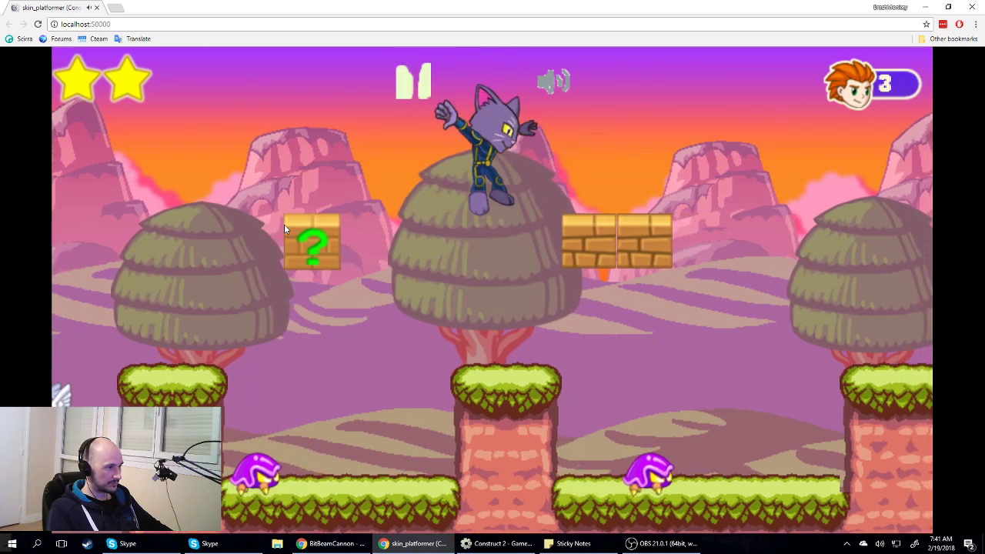
{"action": "key", "text": "Up"}
{"action": "key", "text": "Right"}
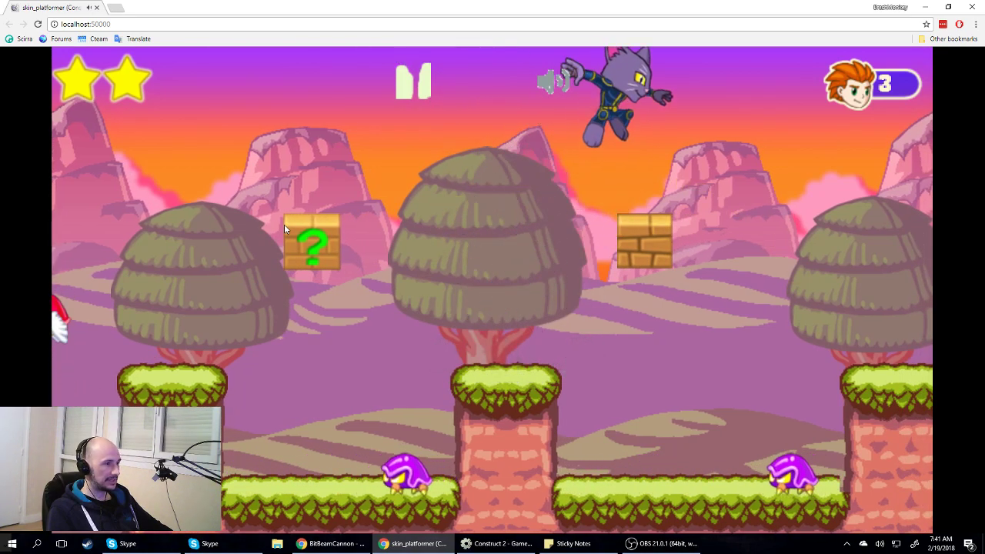
{"action": "key", "text": "Right"}
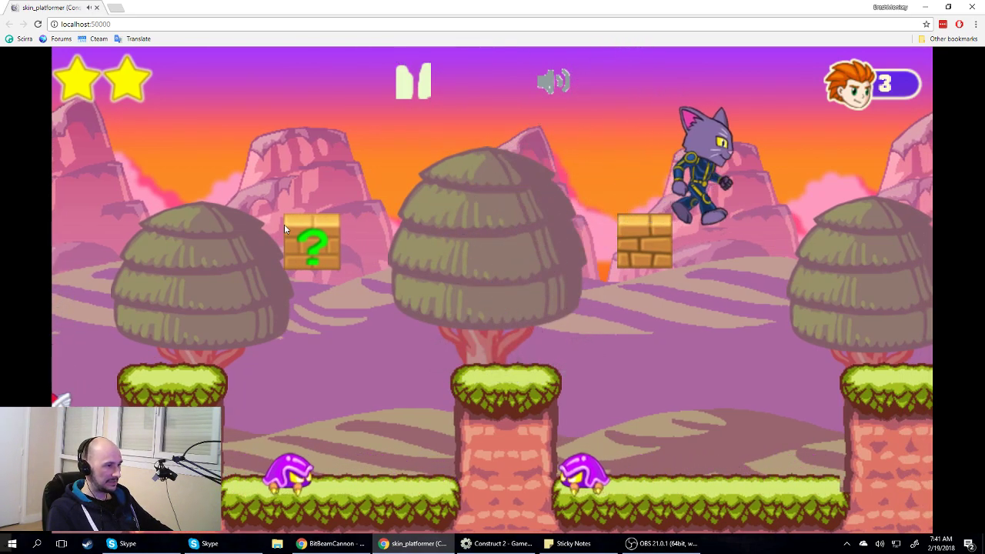
{"action": "key", "text": "Left"}
{"action": "key", "text": "Up"}
{"action": "key", "text": "Right"}
{"action": "key", "text": "Up"}
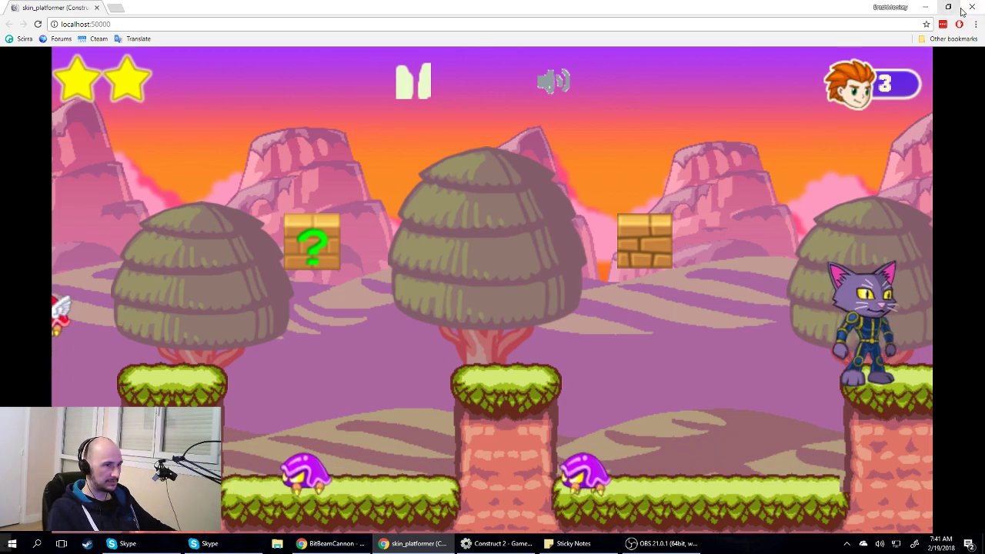
{"action": "key", "text": "ctrl+w"}
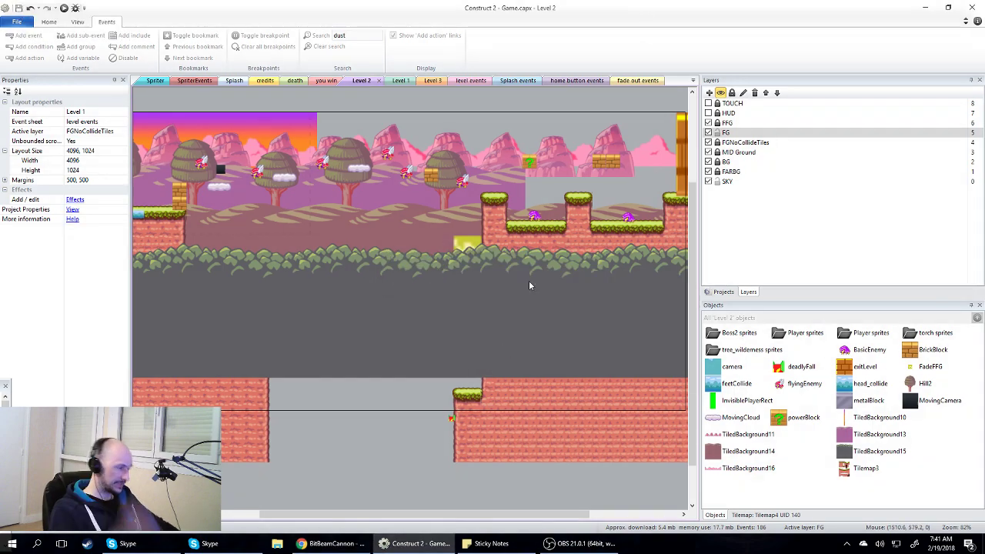
- Open the tileset image of Tilemap3, the brick and grass ground of Level 2, for inspection
{"action": "scroll", "coordinate": [554, 304], "scroll_direction": "up", "scroll_amount": 3}
{"action": "scroll", "coordinate": [442, 381], "scroll_direction": "down", "scroll_amount": 1}
{"action": "left_click_drag", "start_coordinate": [385, 516], "coordinate": [428, 526]}
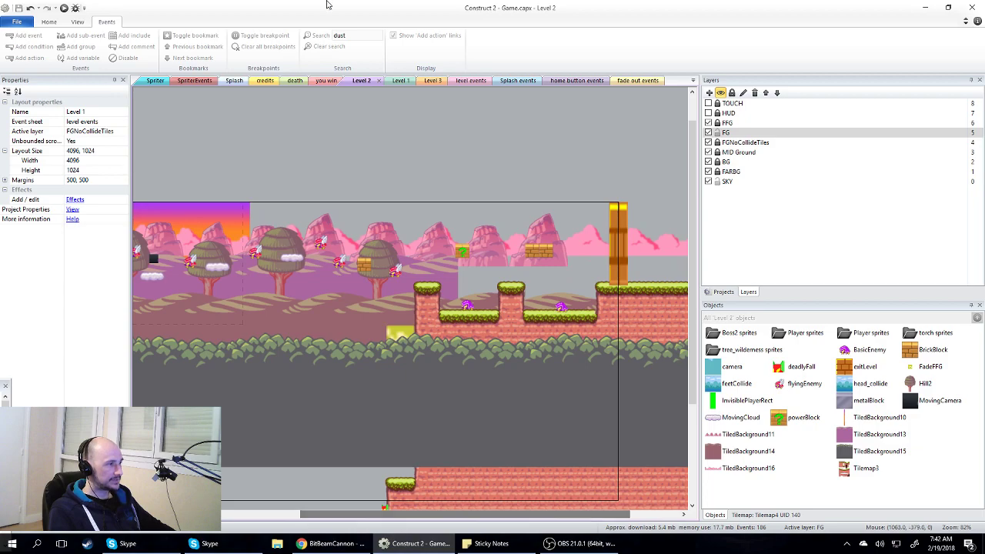
{"action": "scroll", "coordinate": [376, 352], "scroll_direction": "down", "scroll_amount": 3}
{"action": "scroll", "coordinate": [376, 353], "scroll_direction": "down", "scroll_amount": 2}
{"action": "double_click", "coordinate": [418, 394]}
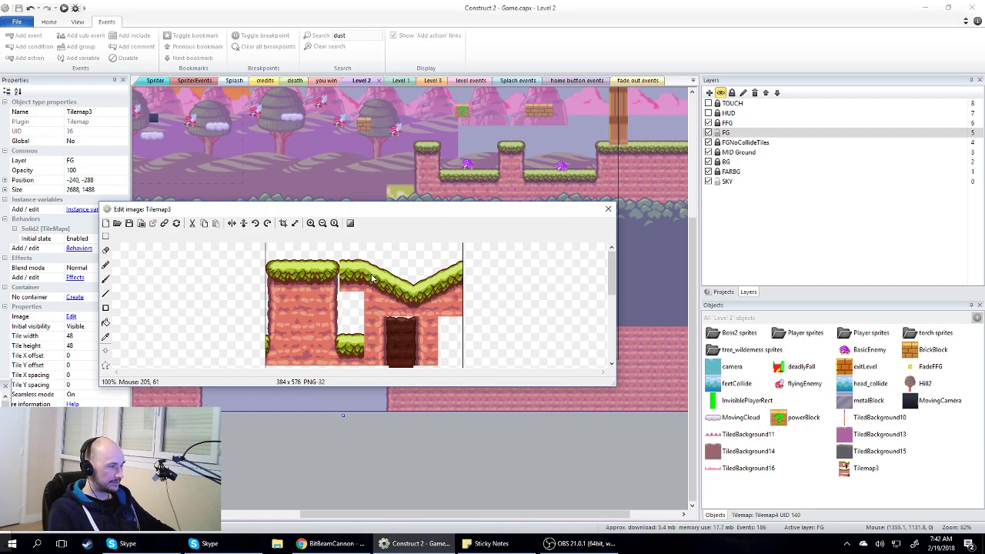
- Close the tileset image, check the collision polygon of tile 13 on Tilemap3's downward grass slope, and close it
{"action": "left_click", "coordinate": [609, 208]}
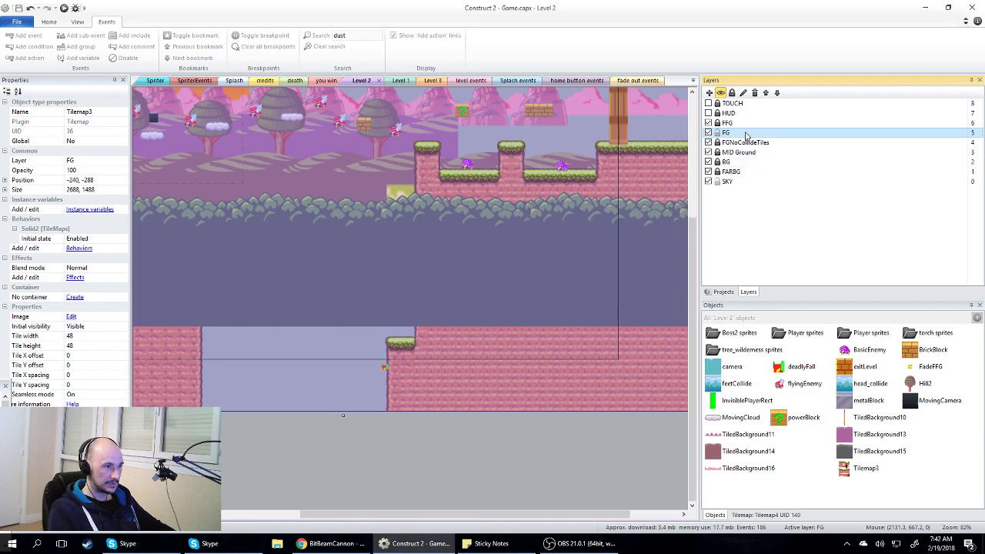
{"action": "left_click", "coordinate": [746, 135]}
{"action": "left_click", "coordinate": [753, 518]}
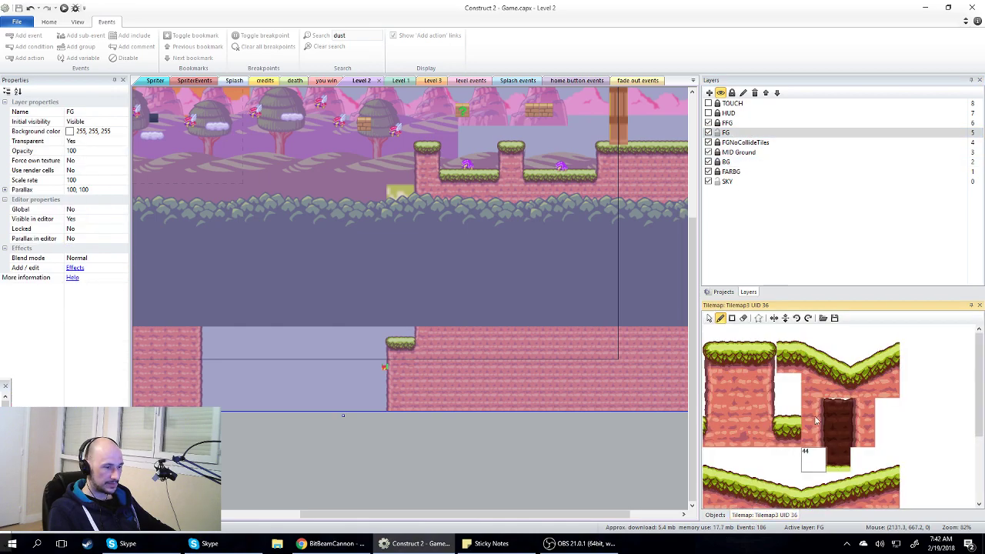
{"action": "double_click", "coordinate": [833, 368]}
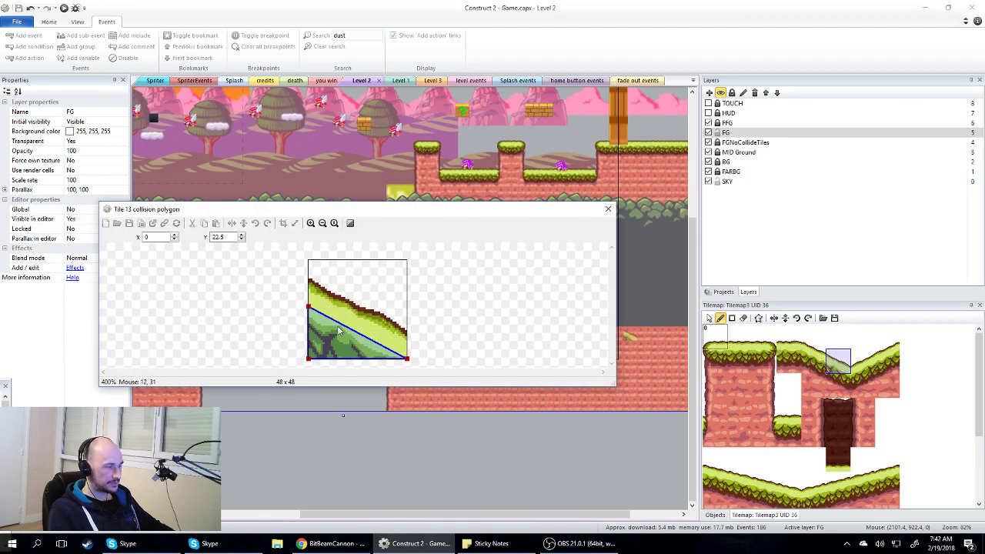
{"action": "left_click", "coordinate": [608, 209]}
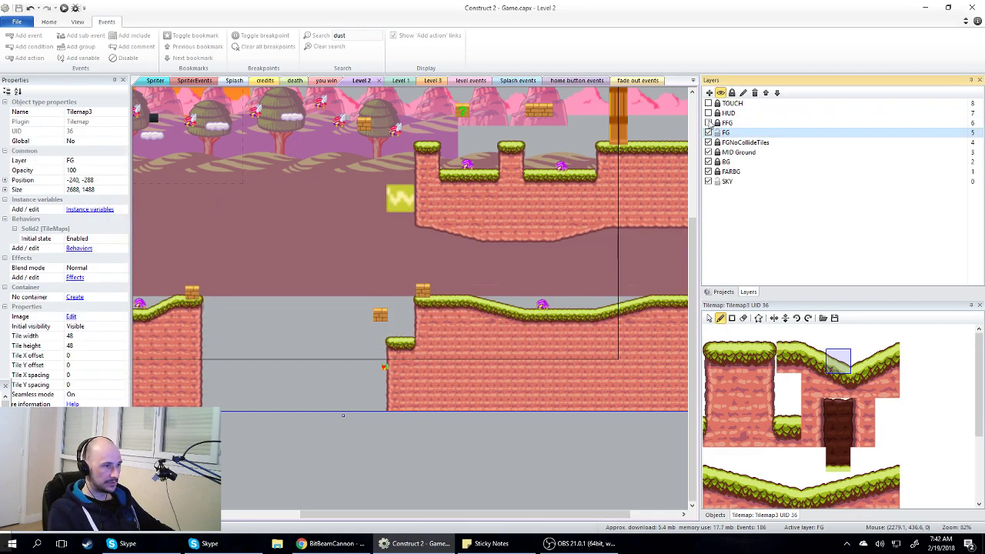
- Turn on the display of collision polygons in the Level 2 layout, around the brick-and-grass ground
{"action": "scroll", "coordinate": [472, 315], "scroll_direction": "up", "scroll_amount": 5, "text": "ctrl"}
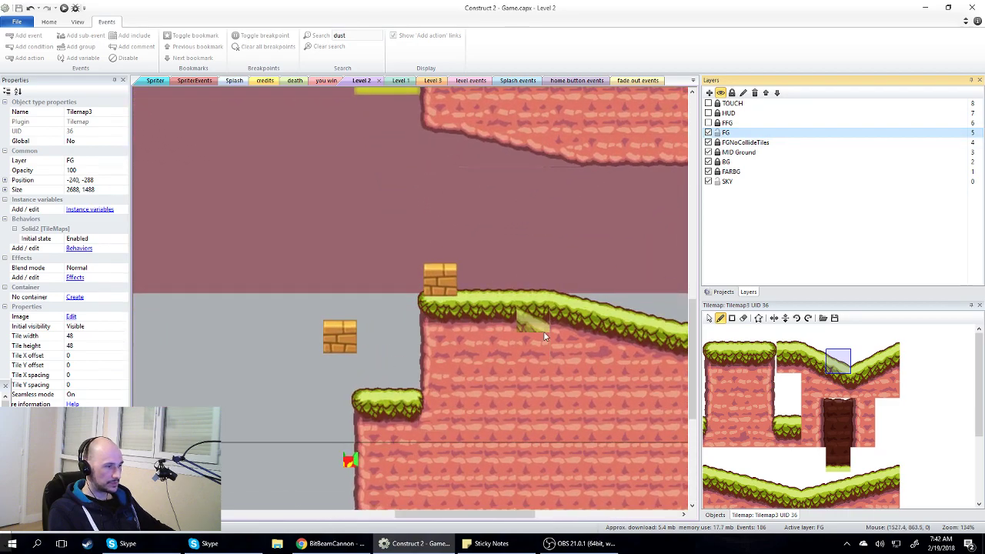
{"action": "left_click", "coordinate": [77, 23]}
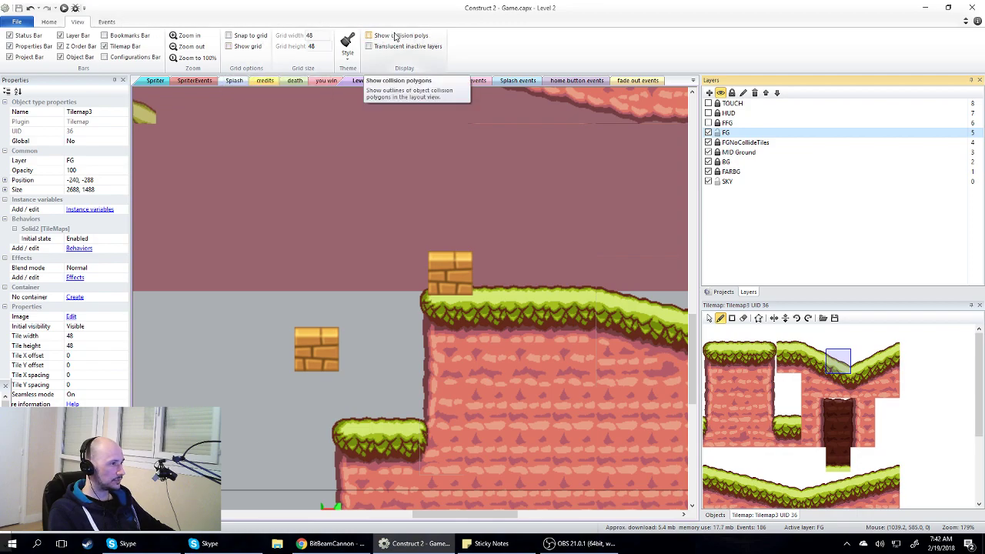
{"action": "left_click", "coordinate": [371, 36]}
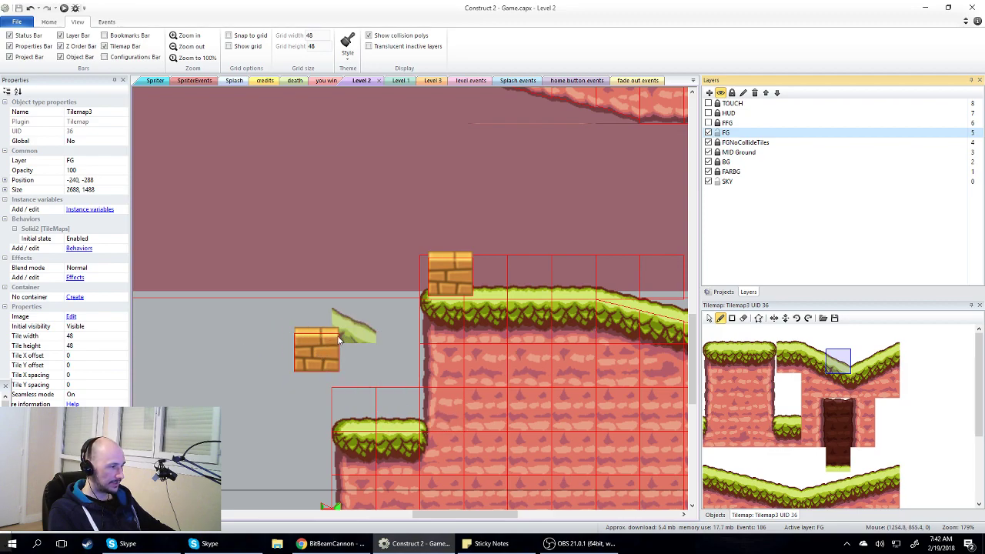
- Examine how the collision outlines follow the rising grass slope and adjoining flat ground, with tile drawing switched off, and compare them with the sloped tiles in the tileset
{"action": "left_click_drag", "start_coordinate": [473, 514], "coordinate": [589, 525]}
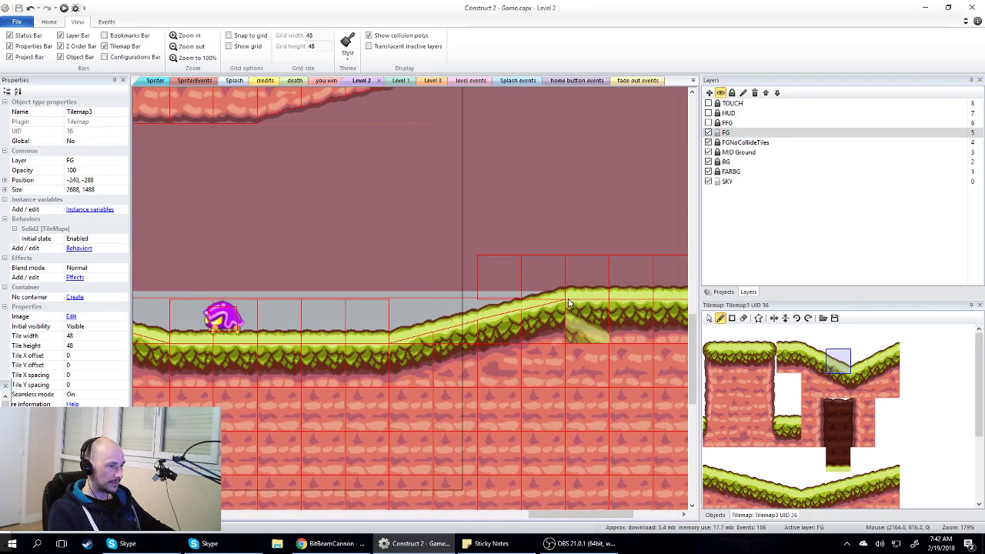
{"action": "left_click", "coordinate": [710, 317]}
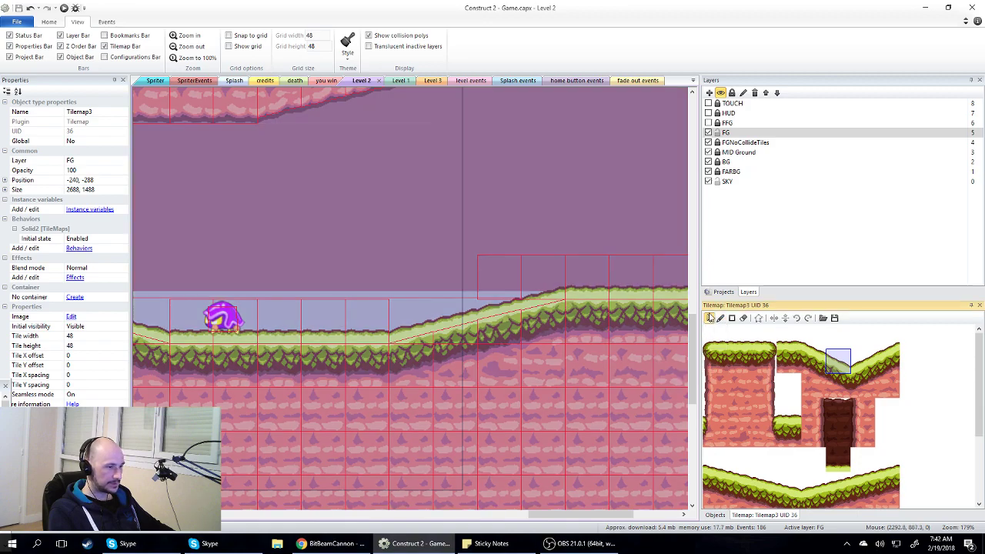
{"action": "scroll", "coordinate": [542, 348], "scroll_direction": "up", "scroll_amount": 5, "text": "ctrl"}
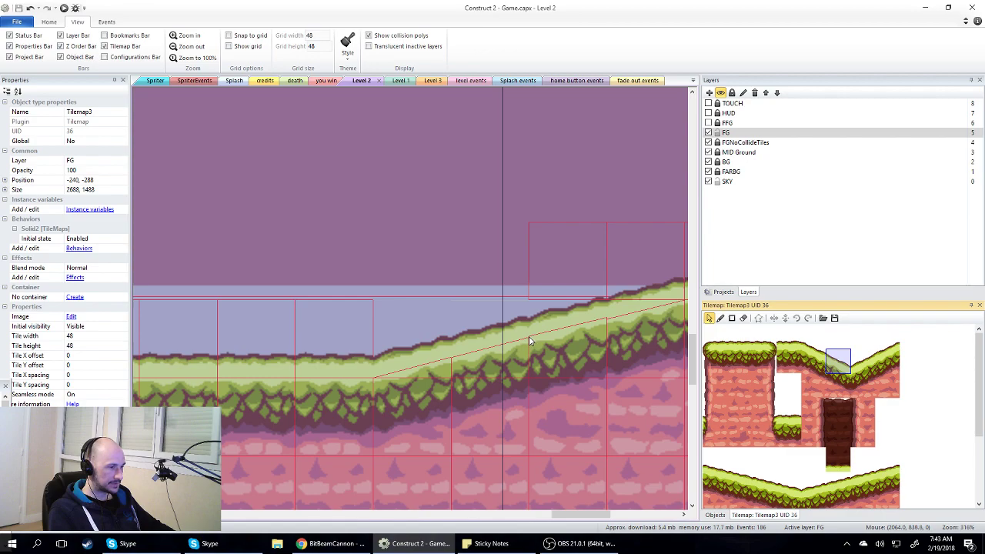
{"action": "scroll", "coordinate": [537, 338], "scroll_direction": "up", "scroll_amount": 3, "text": "ctrl"}
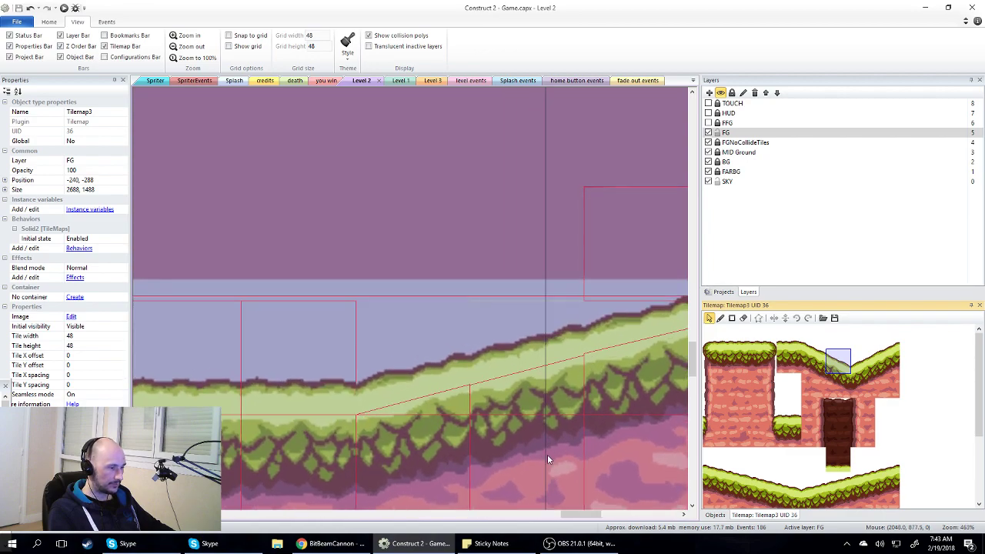
{"action": "left_click_drag", "start_coordinate": [581, 520], "coordinate": [605, 521]}
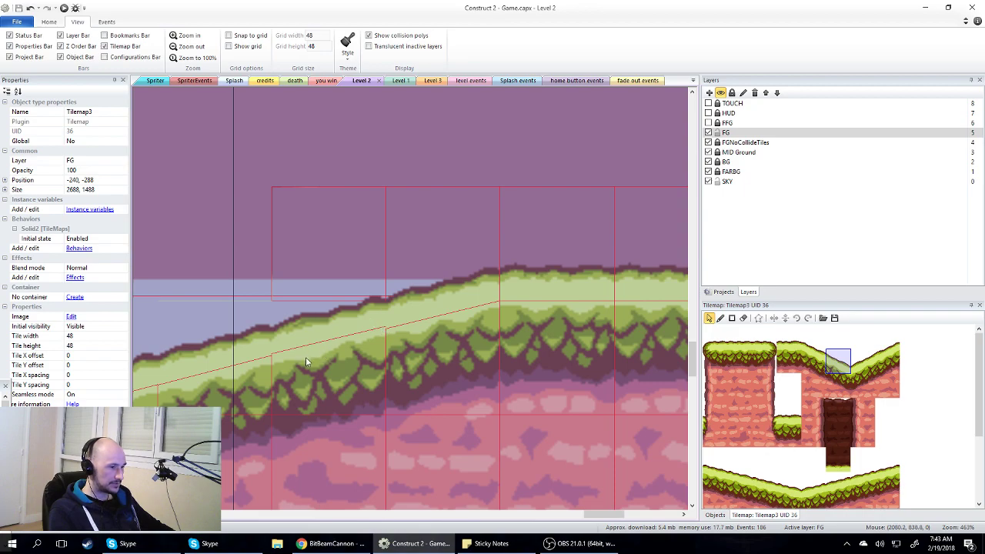
{"action": "scroll", "coordinate": [822, 414], "scroll_direction": "down", "scroll_amount": 2}
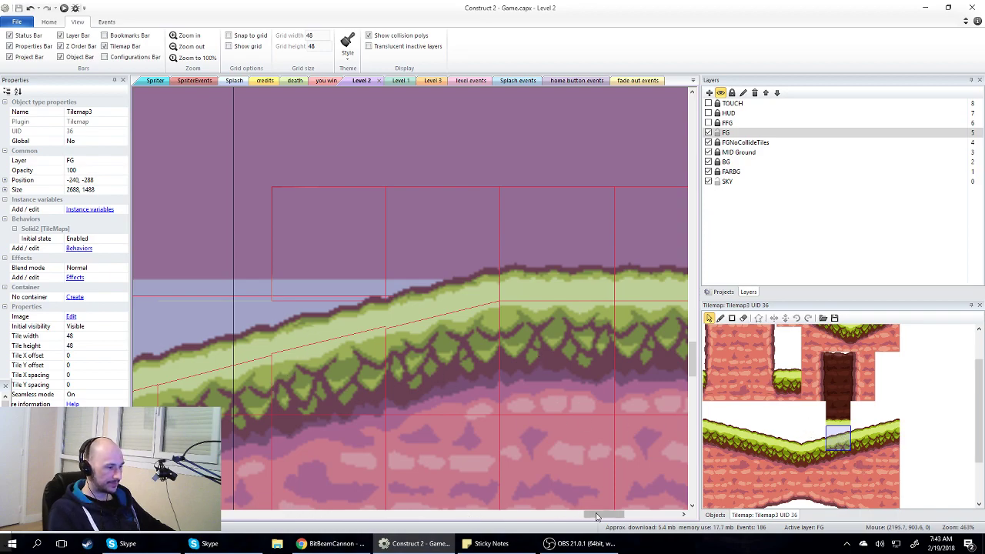
{"action": "scroll", "coordinate": [460, 514], "scroll_direction": "left", "scroll_amount": 5}
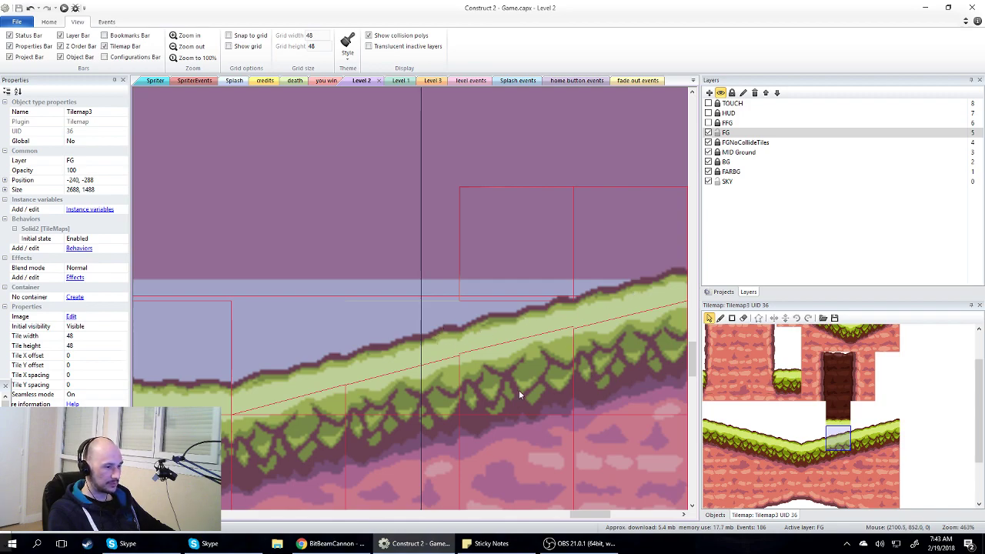
- Open the collision polygon of tile 53, a rising grass slope tile, and move its window clear of the slope in the layout
{"action": "double_click", "coordinate": [841, 446]}
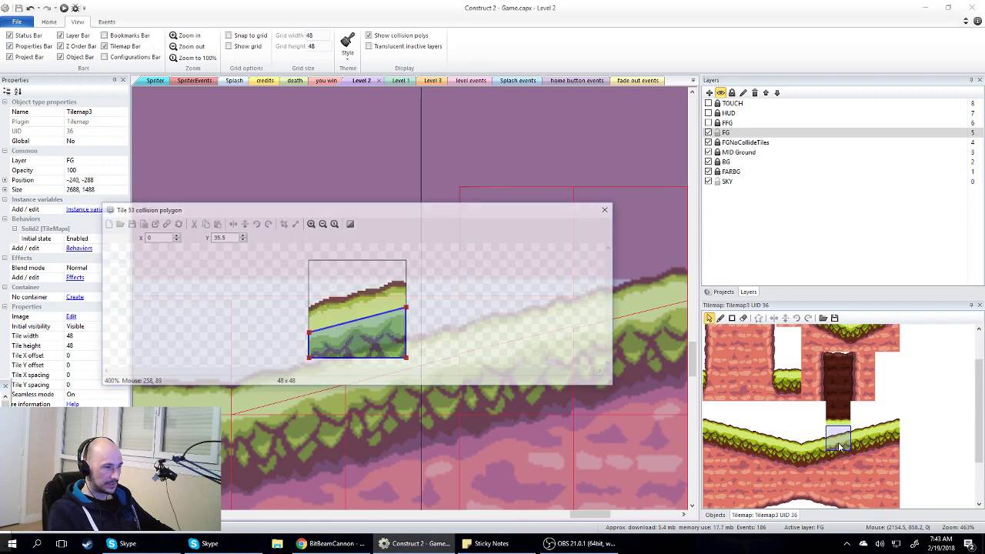
{"action": "left_click_drag", "start_coordinate": [406, 205], "coordinate": [384, 94]}
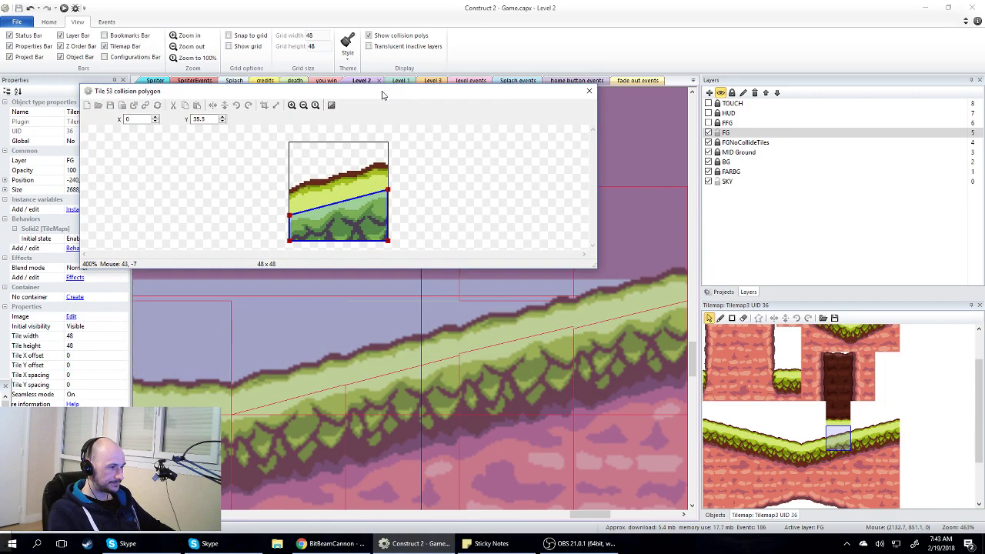
- Fine-tune tile 53's collision polygon, placing the upper-right point at Y 23.25 and the upper-left point at Y 35.75
{"action": "left_click", "coordinate": [389, 191]}
{"action": "left_click_drag", "start_coordinate": [390, 191], "coordinate": [391, 191]}
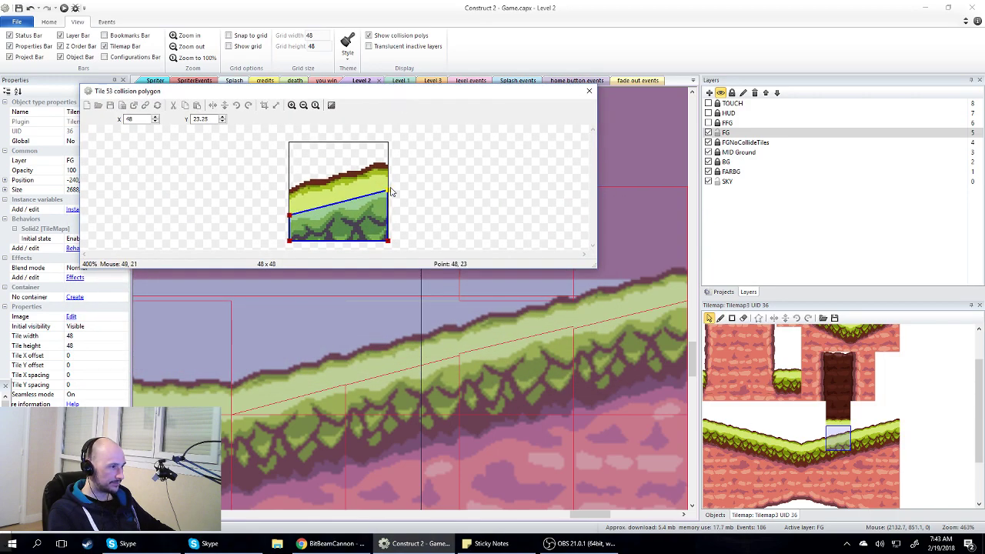
{"action": "left_click_drag", "start_coordinate": [289, 218], "coordinate": [289, 218]}
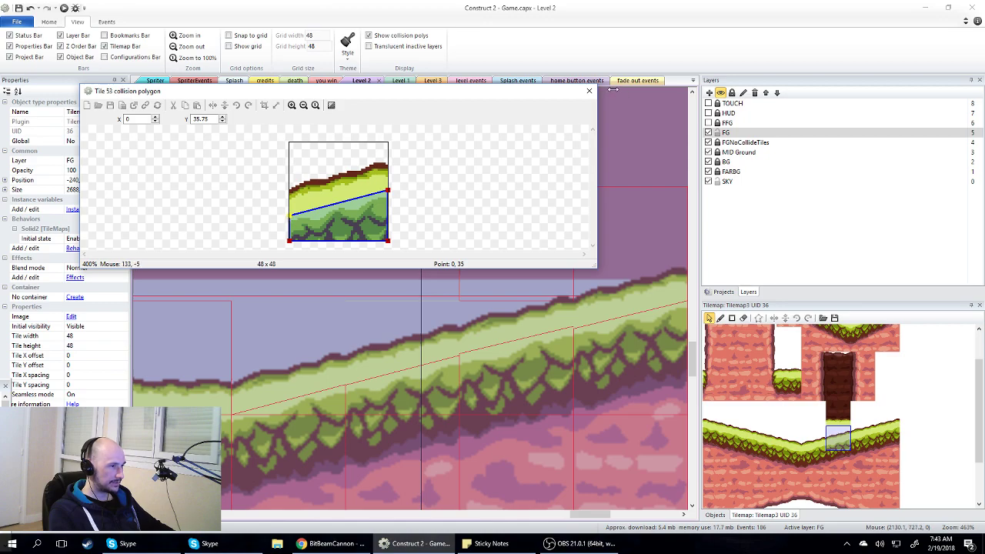
{"action": "left_click", "coordinate": [589, 91]}
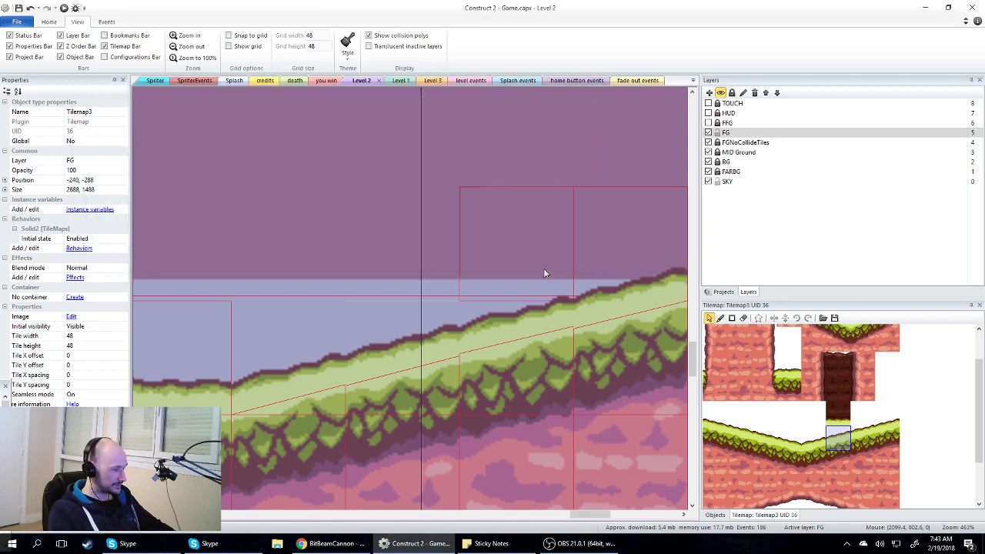
- Raise both upper points of tile 54's collision polygon, placing the upper-left point at Y 21
{"action": "left_click", "coordinate": [866, 438]}
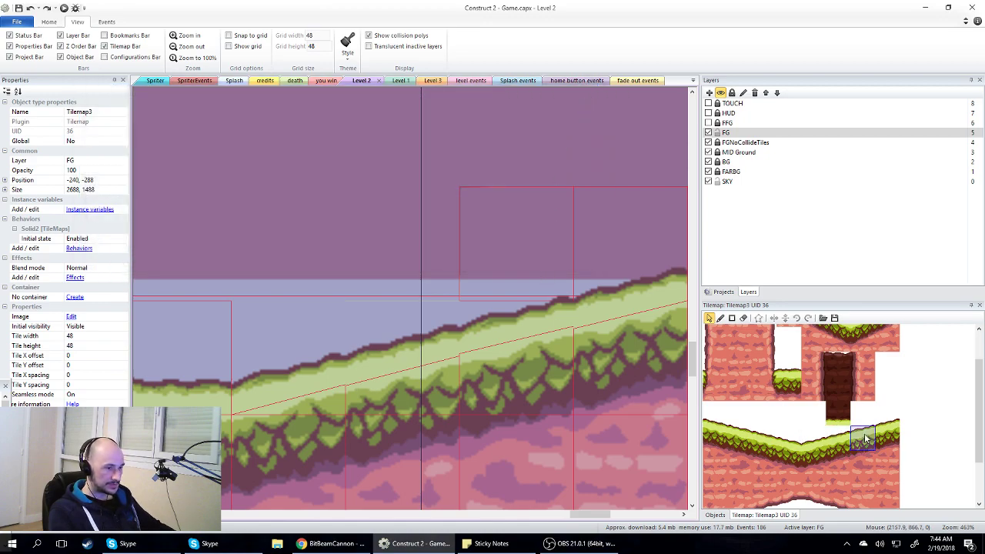
{"action": "double_click", "coordinate": [866, 440]}
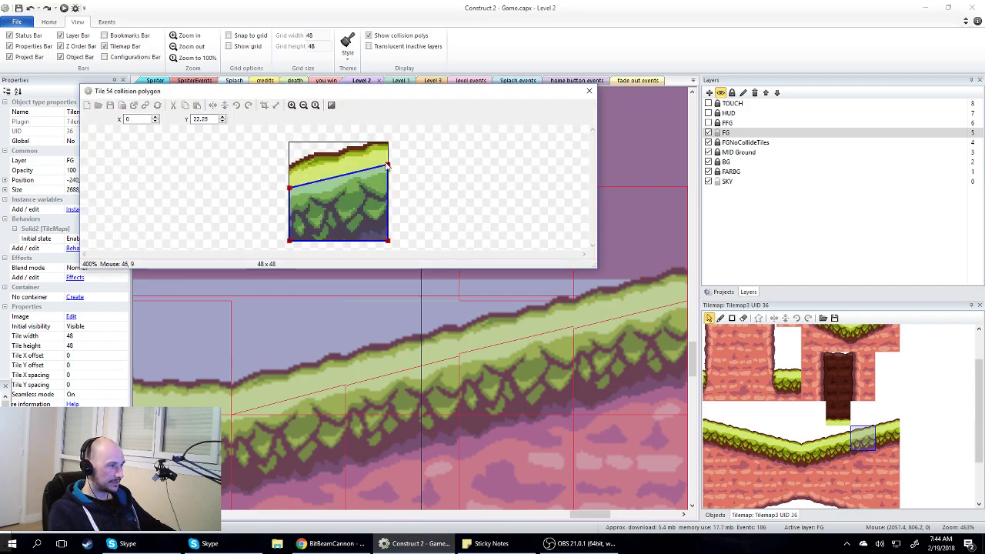
{"action": "left_click_drag", "start_coordinate": [388, 166], "coordinate": [388, 162]}
{"action": "left_click_drag", "start_coordinate": [290, 191], "coordinate": [290, 185]}
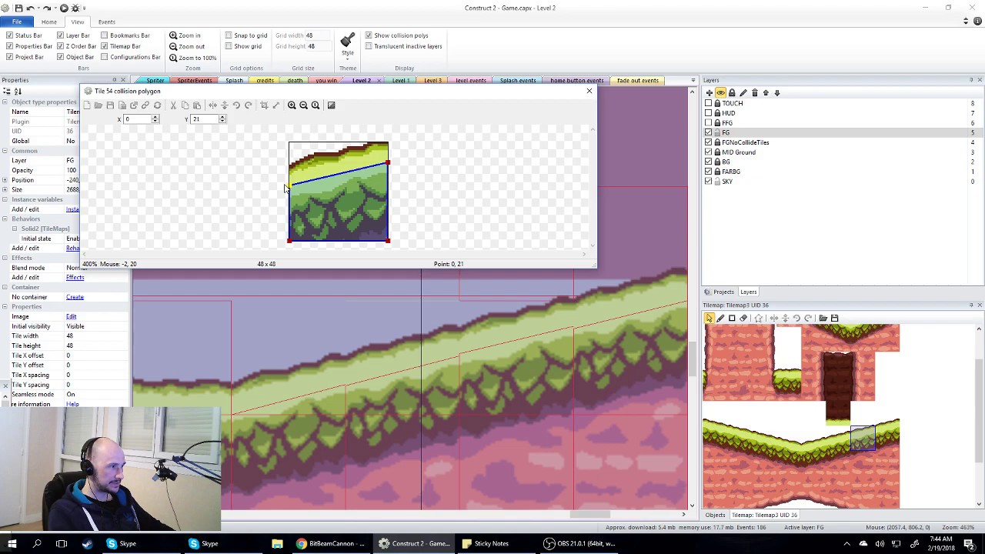
{"action": "left_click", "coordinate": [590, 91]}
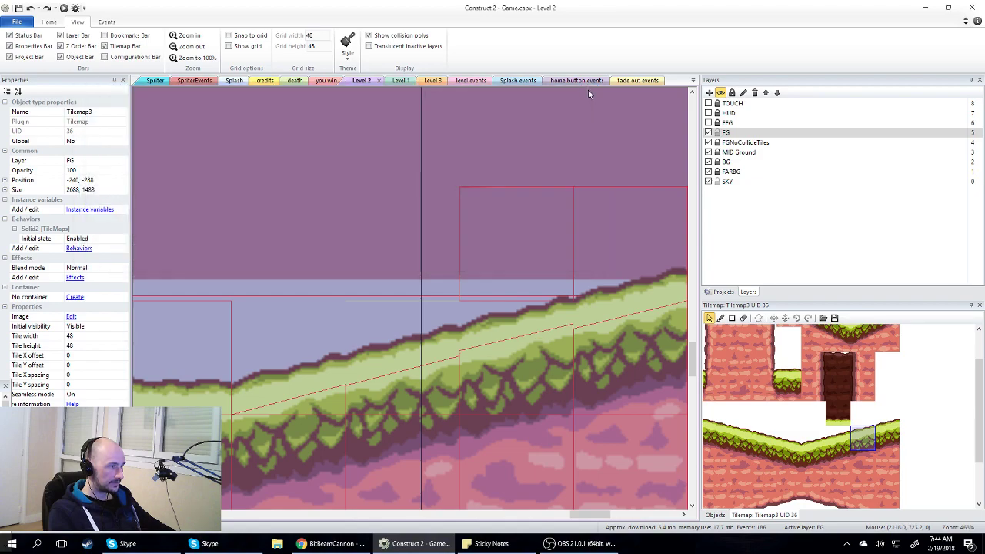
- Lower tile 54's upper collision points to Y 11 on the right edge and Y 23.25 on the left edge
{"action": "double_click", "coordinate": [864, 440]}
{"action": "left_click_drag", "start_coordinate": [387, 164], "coordinate": [389, 171]}
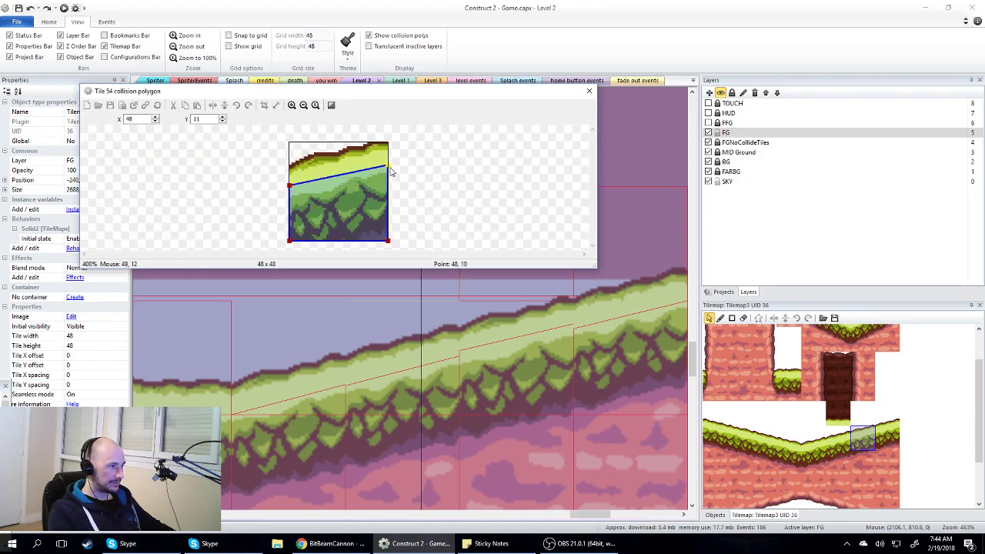
{"action": "left_click_drag", "start_coordinate": [291, 188], "coordinate": [290, 190]}
{"action": "left_click", "coordinate": [590, 92]}
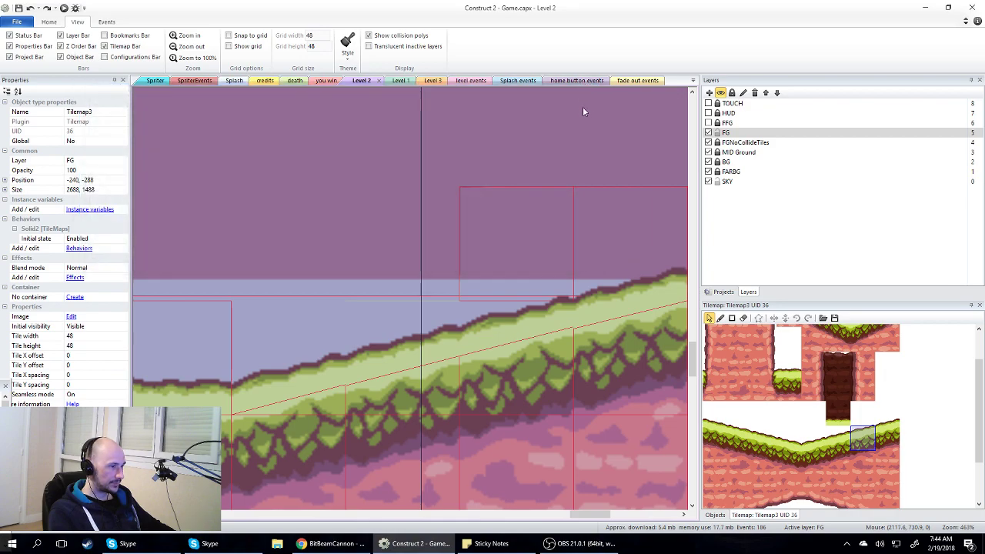
- Set the upper-right point of tile 54's collision polygon to Y 11.5 and recheck its placement
{"action": "double_click", "coordinate": [862, 447]}
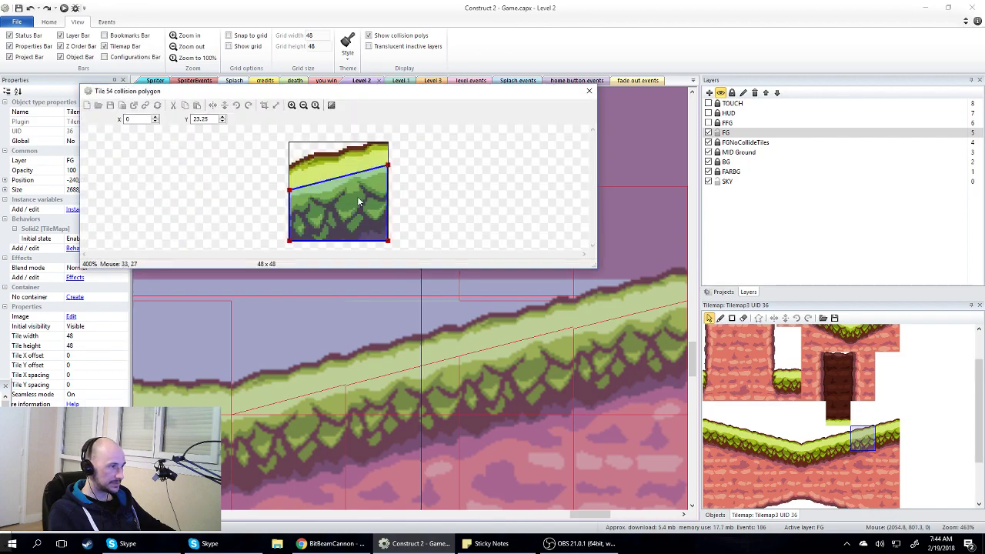
{"action": "left_click_drag", "start_coordinate": [390, 168], "coordinate": [389, 165]}
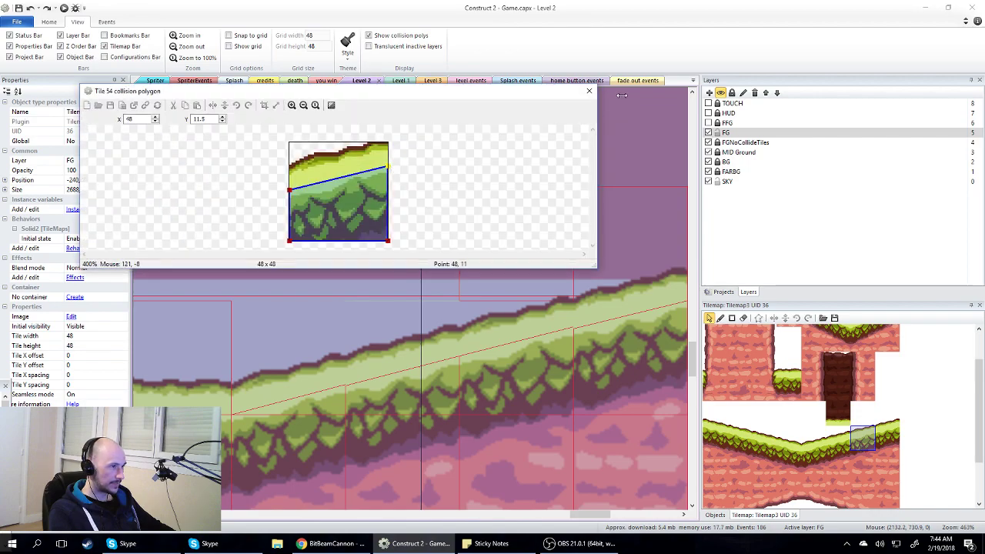
{"action": "left_click", "coordinate": [590, 91]}
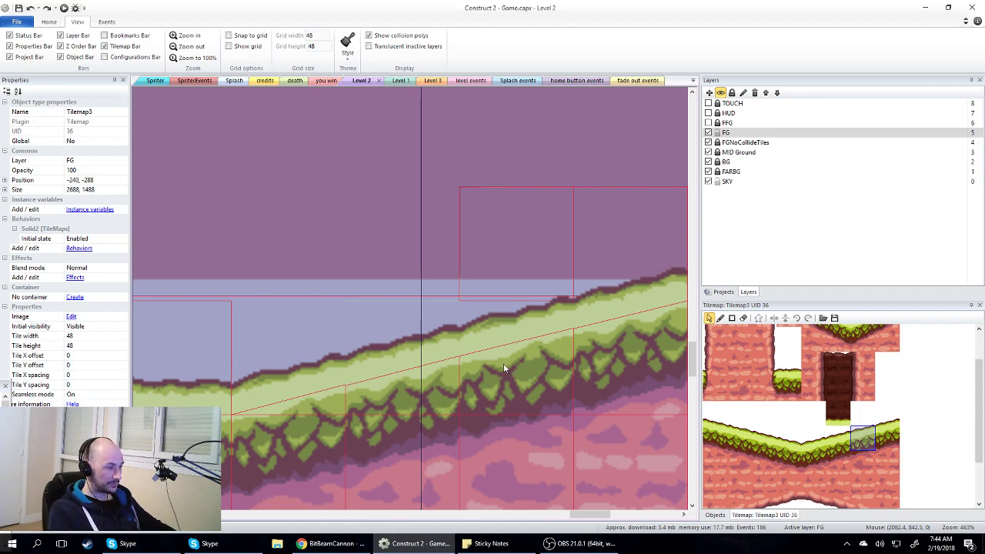
{"action": "double_click", "coordinate": [869, 446]}
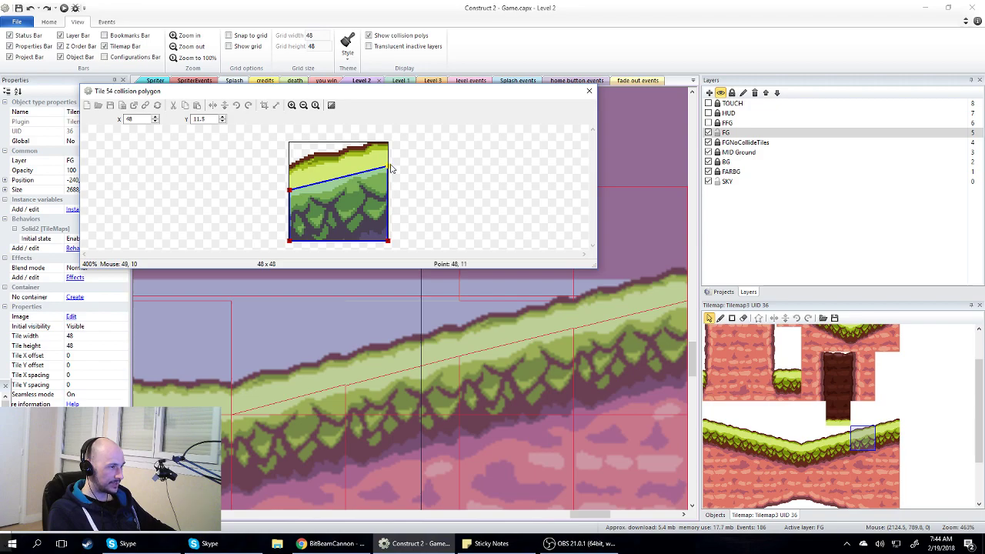
{"action": "left_click_drag", "start_coordinate": [392, 168], "coordinate": [394, 167]}
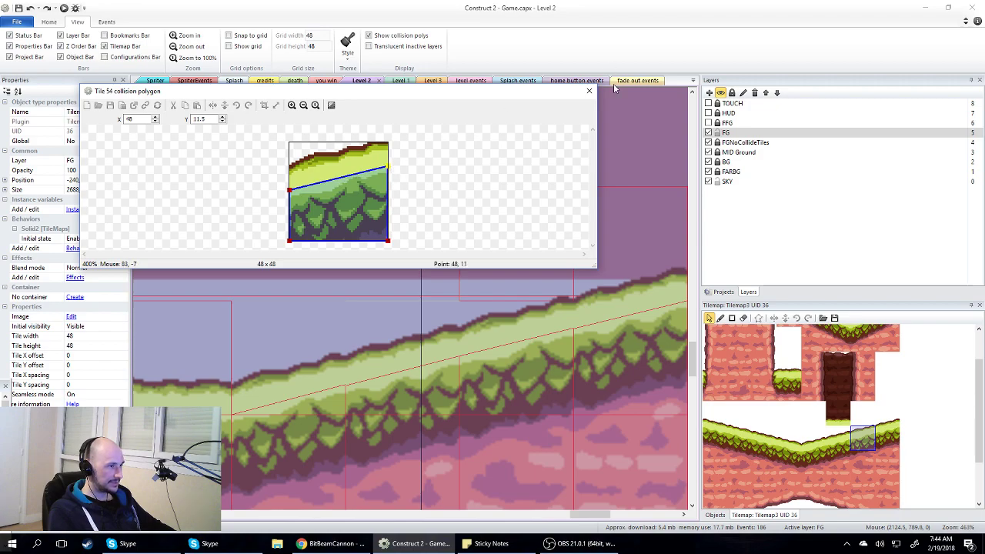
{"action": "left_click", "coordinate": [589, 91]}
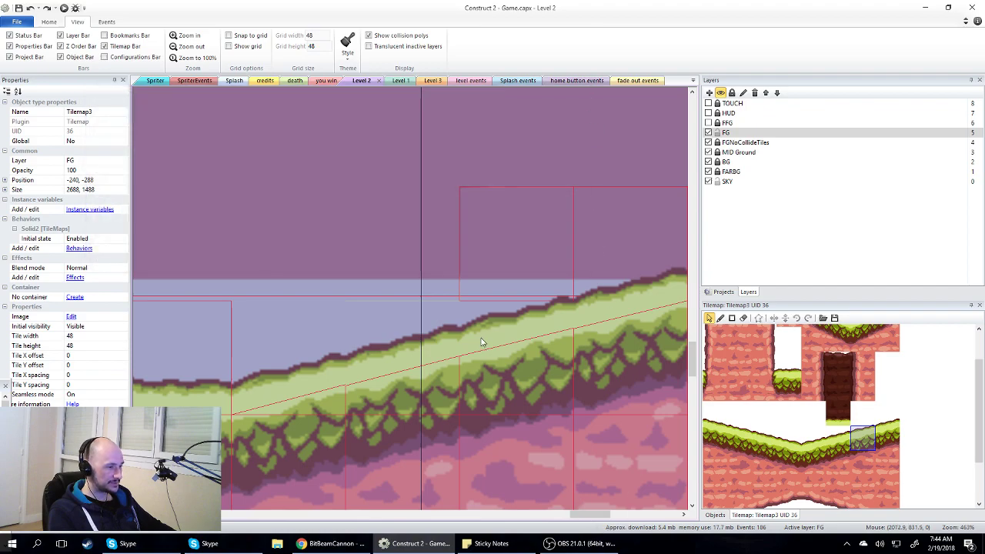
- Examine the opposite slope's collision outline, the tileset and the complete Level 2 layout
{"action": "left_click_drag", "start_coordinate": [591, 515], "coordinate": [510, 518]}
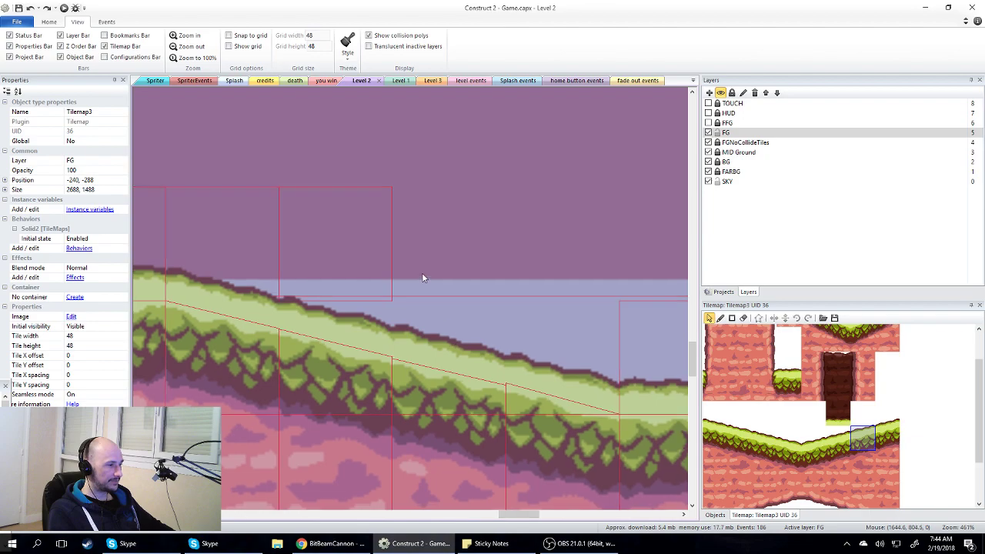
{"action": "scroll", "coordinate": [424, 276], "scroll_direction": "down", "scroll_amount": 4, "text": "ctrl"}
{"action": "scroll", "coordinate": [423, 270], "scroll_direction": "down", "scroll_amount": 8, "text": "ctrl"}
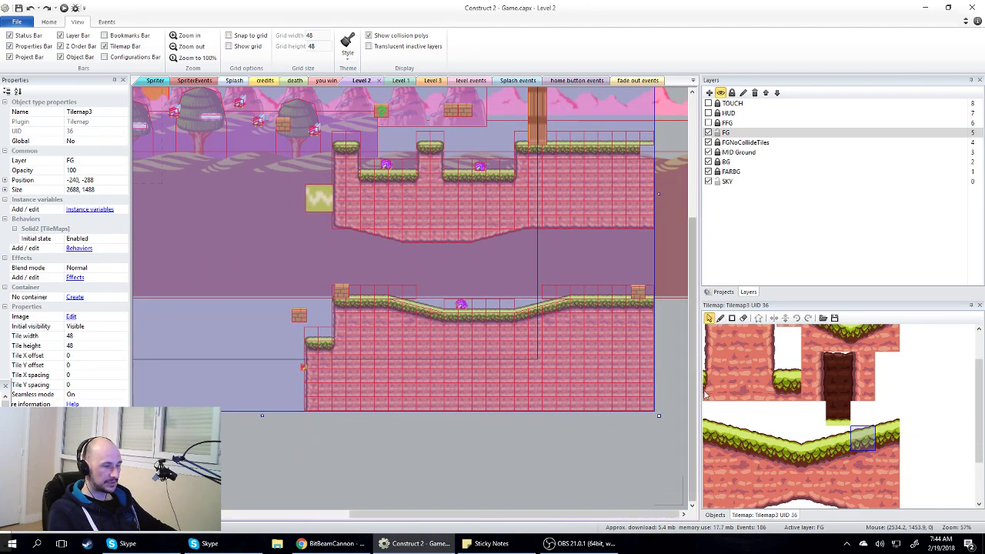
{"action": "scroll", "coordinate": [818, 375], "scroll_direction": "up", "scroll_amount": 1}
{"action": "scroll", "coordinate": [813, 416], "scroll_direction": "up", "scroll_amount": 1}
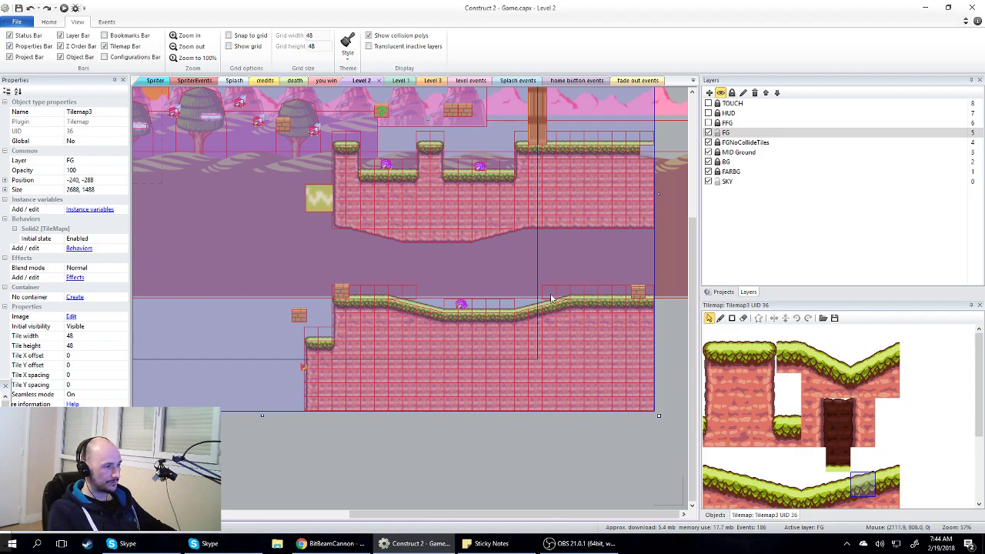
{"action": "scroll", "coordinate": [450, 181], "scroll_direction": "up", "scroll_amount": 3}
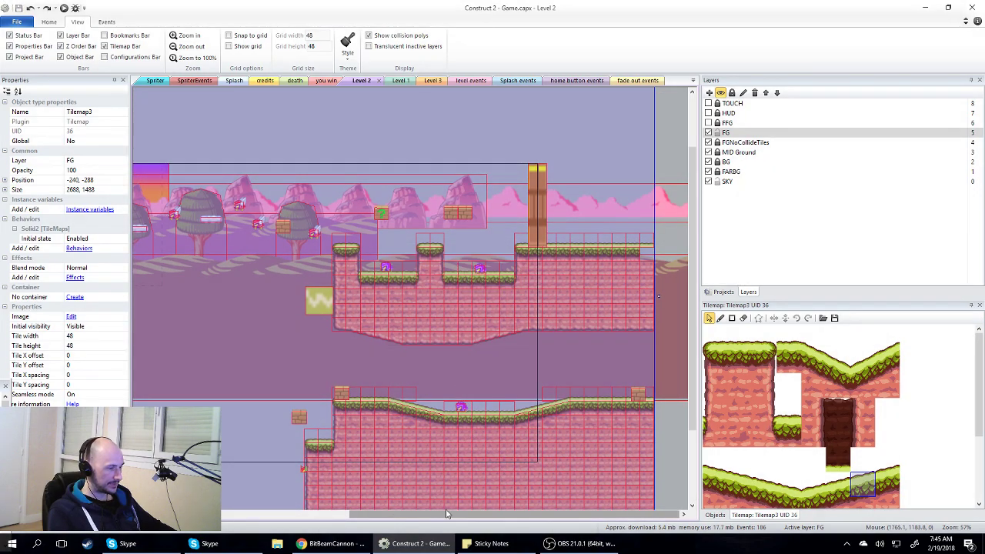
{"action": "scroll", "coordinate": [420, 285], "scroll_direction": "down", "scroll_amount": 4, "text": "ctrl"}
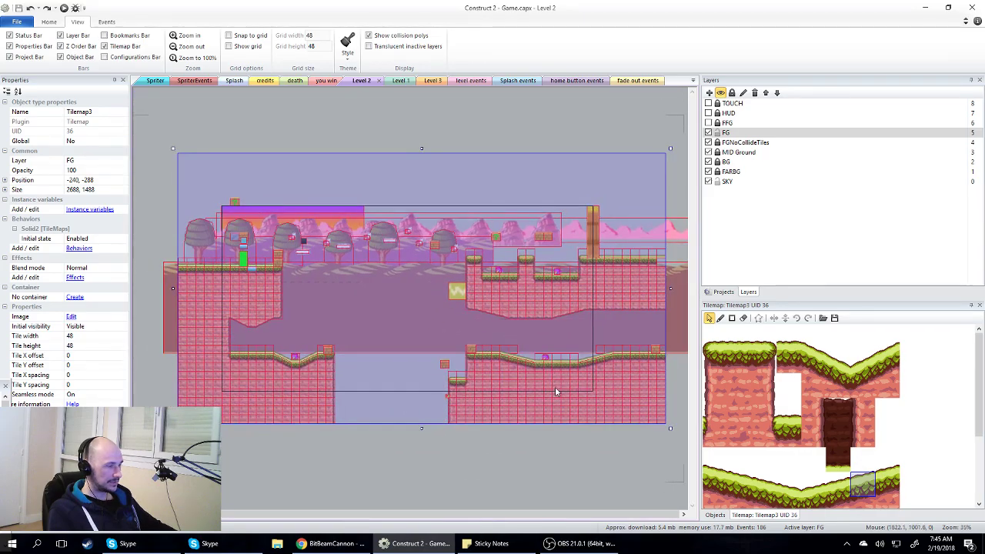
- Open the Level 3 layout and inspect a torch placeholder sprite on the brick wall beside the central waterfall
{"action": "left_click", "coordinate": [429, 81]}
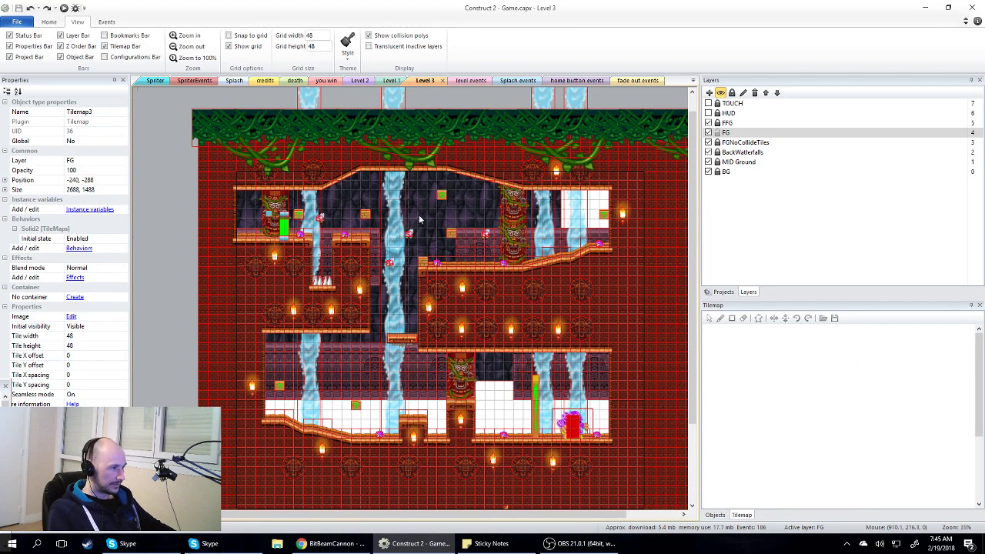
{"action": "scroll", "coordinate": [338, 331], "scroll_direction": "up", "scroll_amount": 6, "text": "ctrl"}
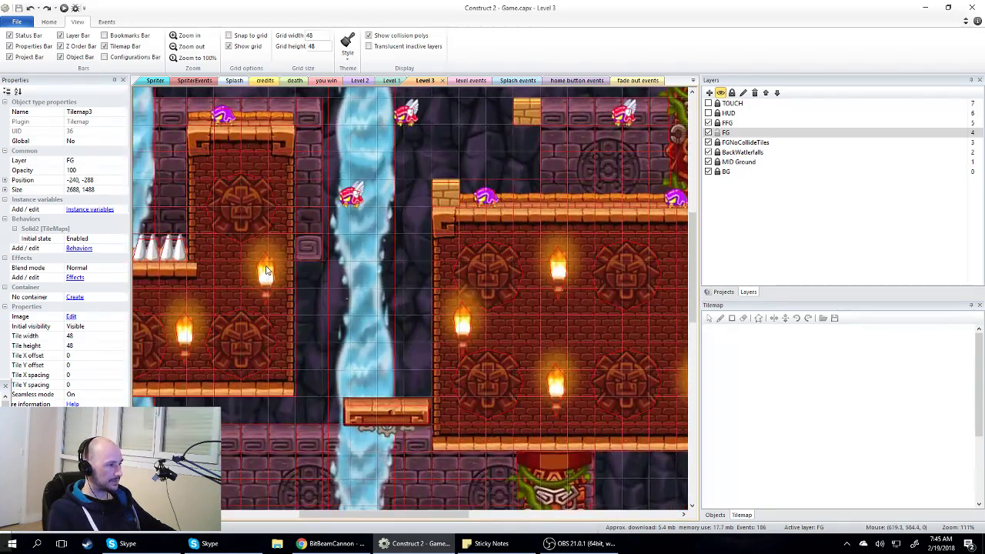
{"action": "left_click", "coordinate": [266, 281]}
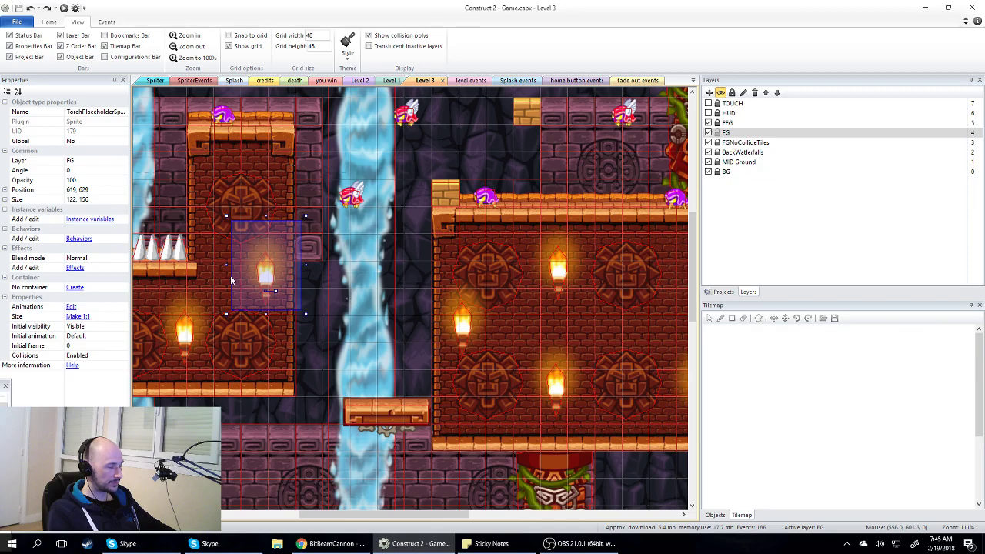
{"action": "scroll", "coordinate": [322, 265], "scroll_direction": "down", "scroll_amount": 5, "text": "ctrl"}
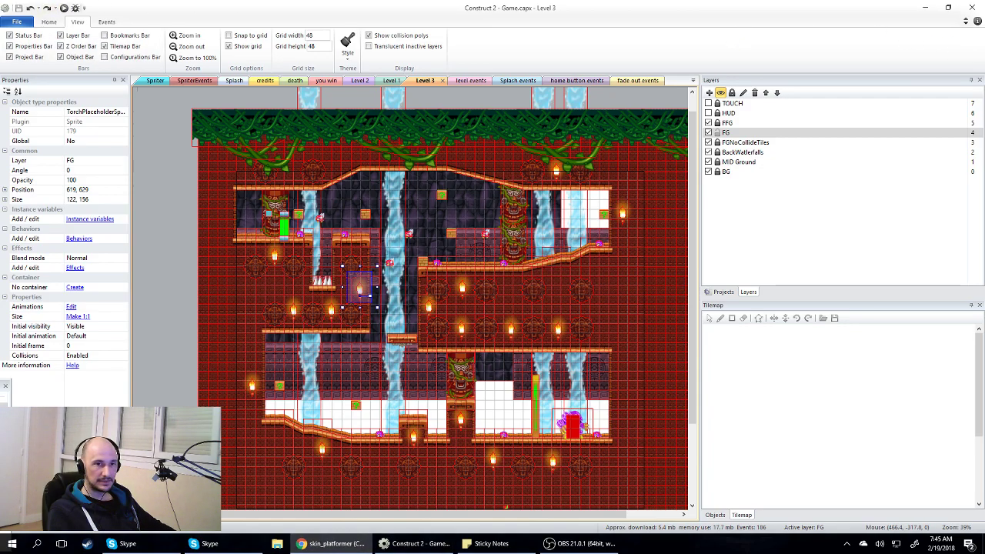
- Run Level 3 in the browser preview and test the jump by hitting the question-mark block near the totem
{"action": "key", "text": "F5"}
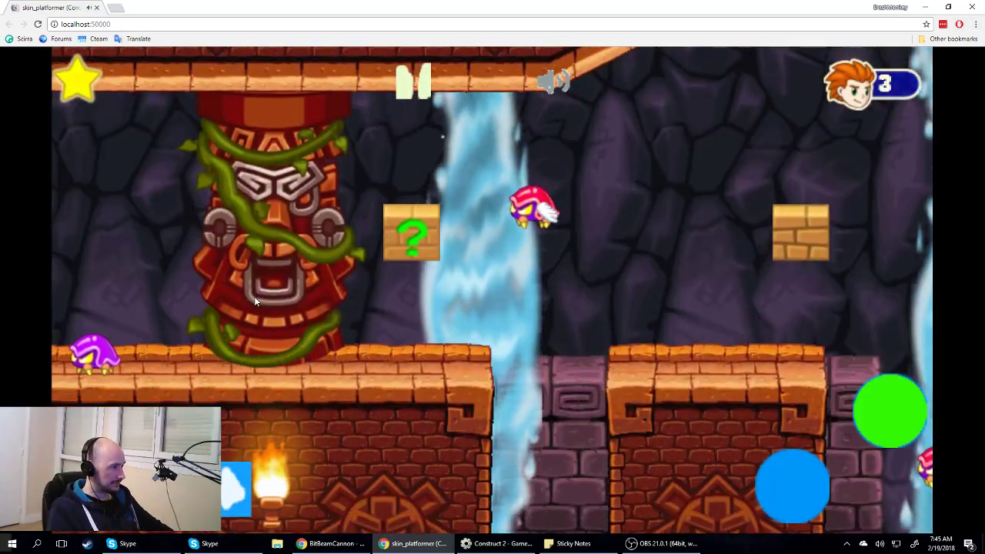
{"action": "key", "text": "Up"}
{"action": "key", "text": "Left"}
{"action": "key", "text": "Right"}
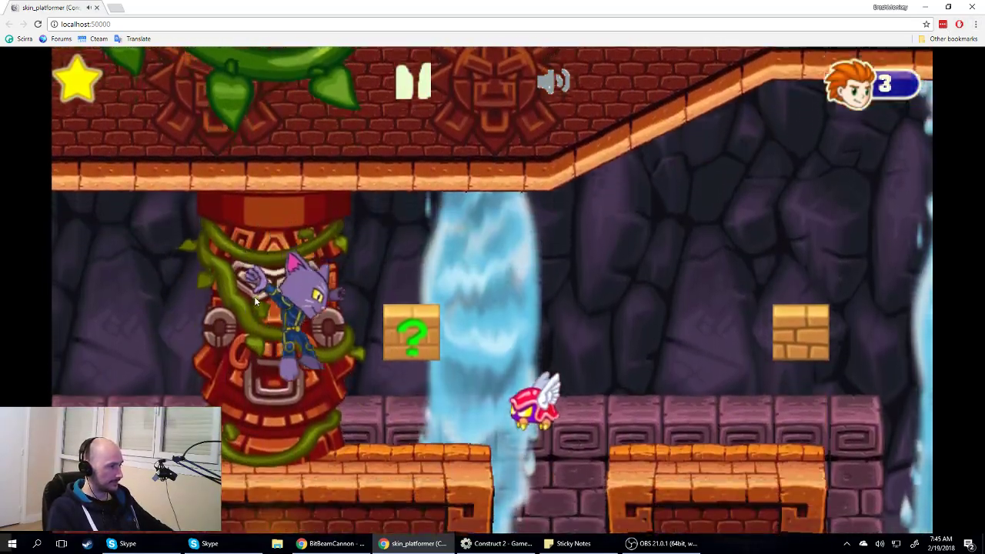
{"action": "key", "text": "Up"}
{"action": "key", "text": "Left"}
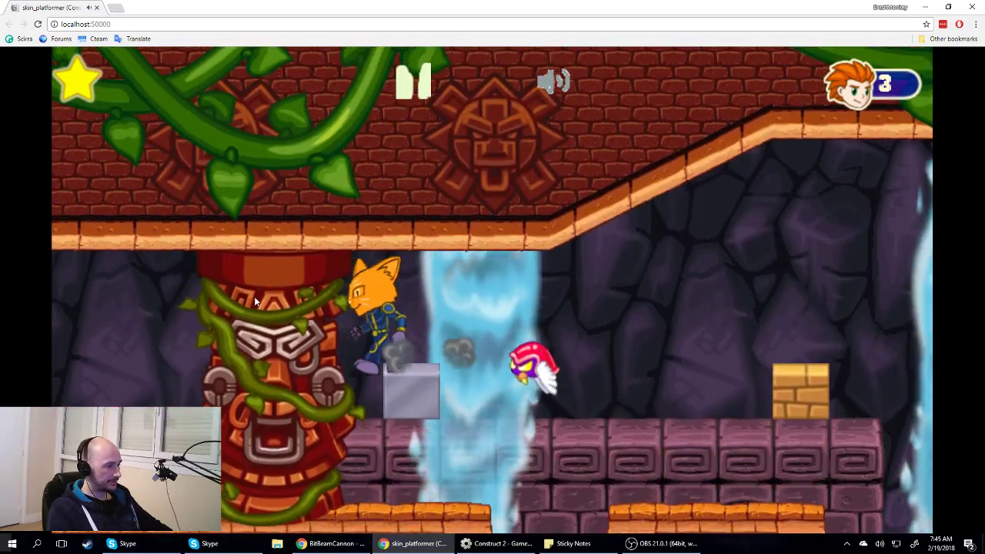
{"action": "key", "text": "Right"}
{"action": "key", "text": "Up"}
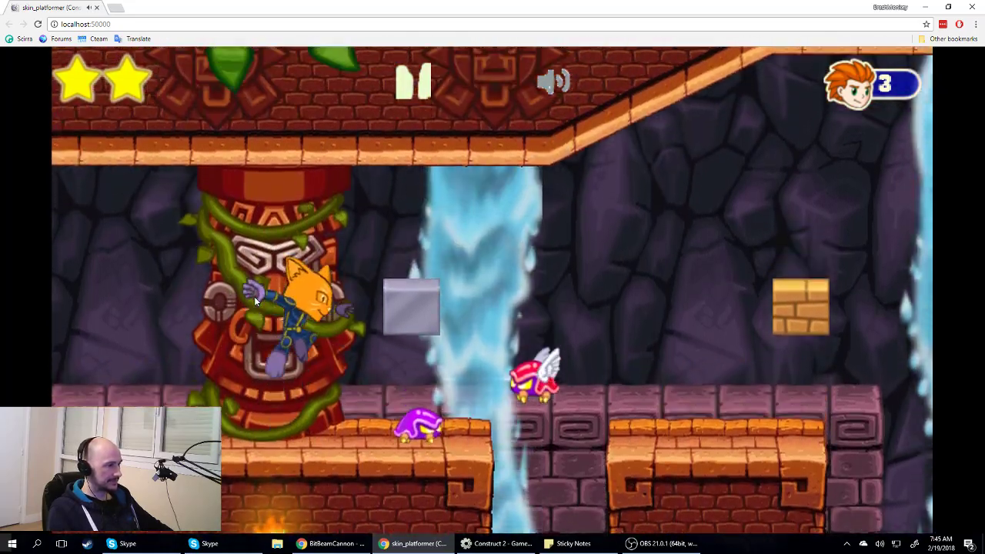
{"action": "key", "text": "Left"}
{"action": "key", "text": "Right"}
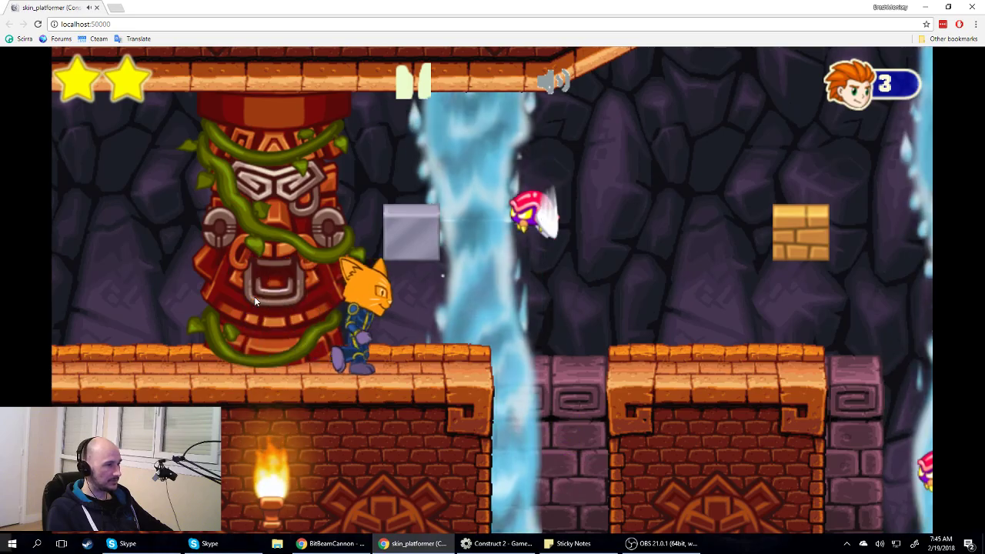
- Test jumping the character across to the brick pillar and dropping onto the moving platform at the waterfall
{"action": "key", "text": "Up"}
{"action": "key", "text": "Right"}
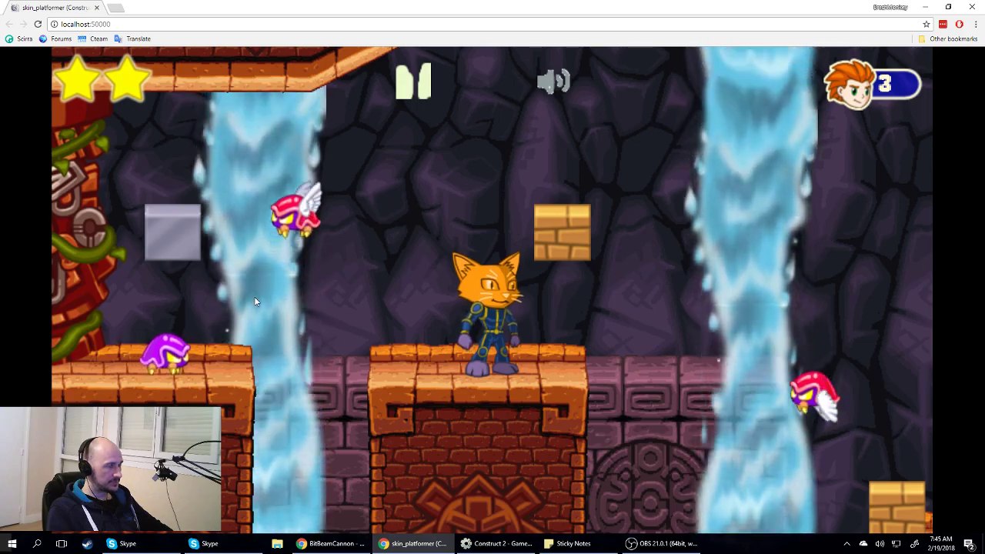
{"action": "key", "text": "Up"}
{"action": "key", "text": "Right"}
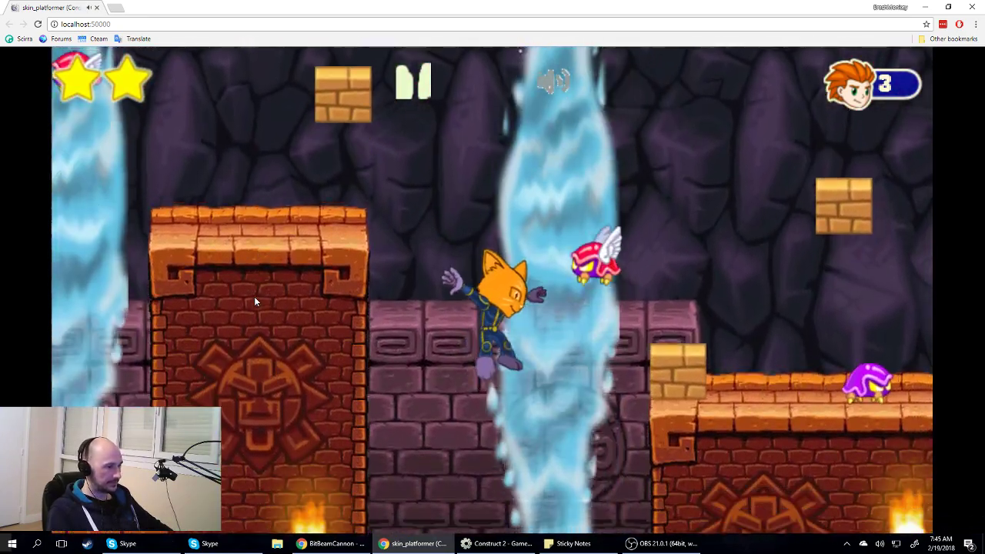
{"action": "key", "text": "Right"}
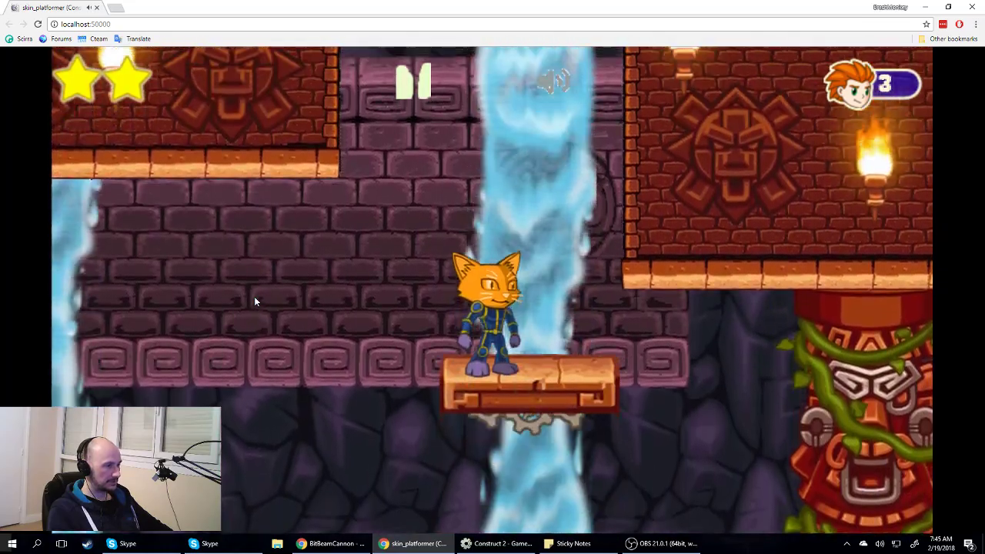
- Test riding the moving platform, jumping off it in front of the waterfall and landing back on it
{"action": "key", "text": "Right"}
{"action": "key", "text": "Right"}
{"action": "key", "text": "Right"}
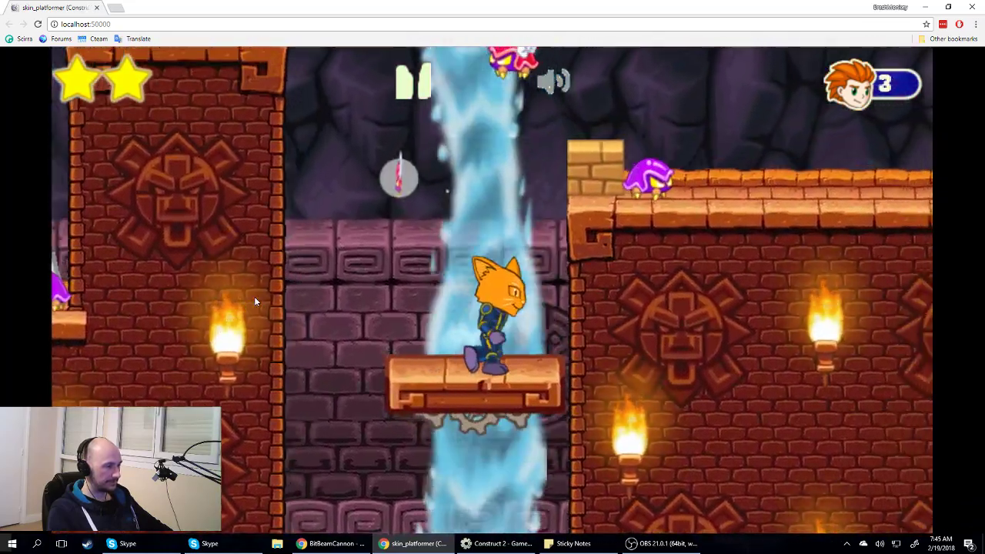
{"action": "key", "text": "Up"}
{"action": "key", "text": "Left"}
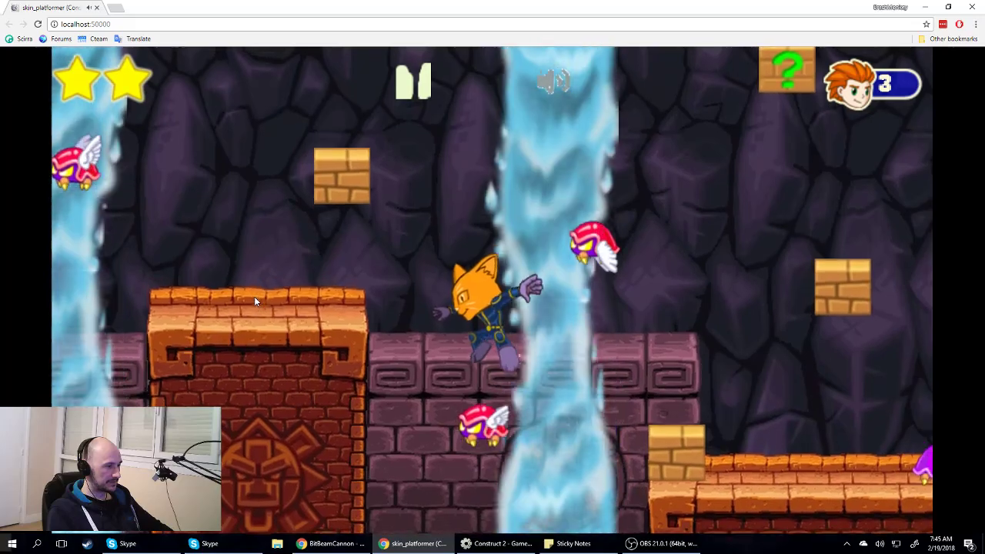
{"action": "key", "text": "Right"}
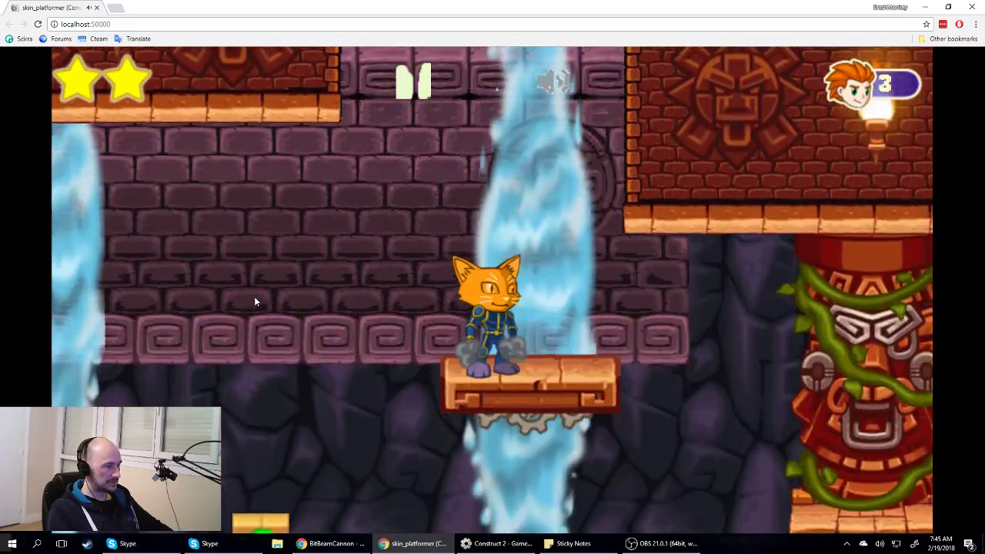
- Test walking the character back and forth on the moving platform as it travels up and down the waterfall
{"action": "key", "text": "Right"}
{"action": "key", "text": "Left"}
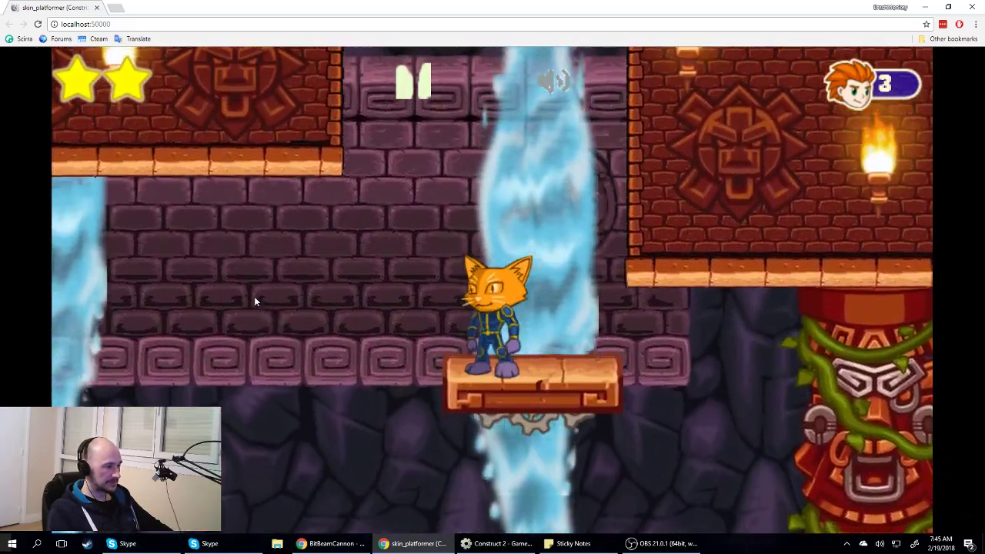
{"action": "key", "text": "Right"}
{"action": "key", "text": "Left"}
{"action": "key", "text": "Right"}
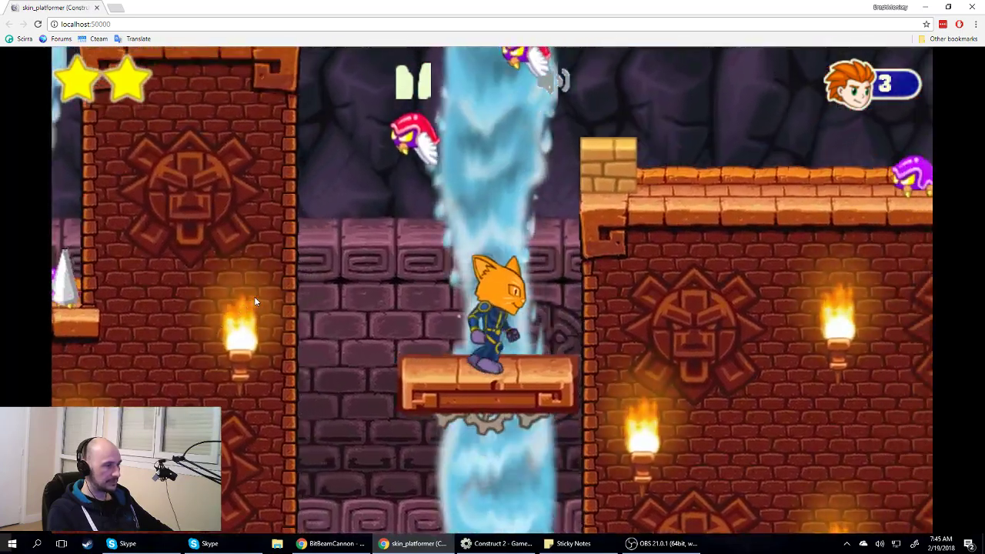
{"action": "key", "text": "Left"}
{"action": "key", "text": "Right"}
{"action": "key", "text": "Left"}
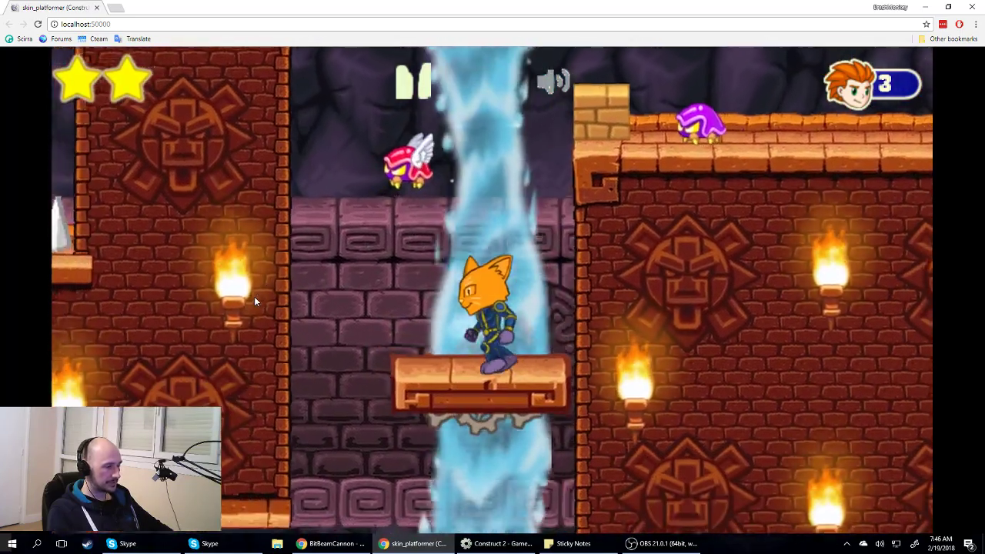
{"action": "key", "text": "Right"}
{"action": "key", "text": "Left"}
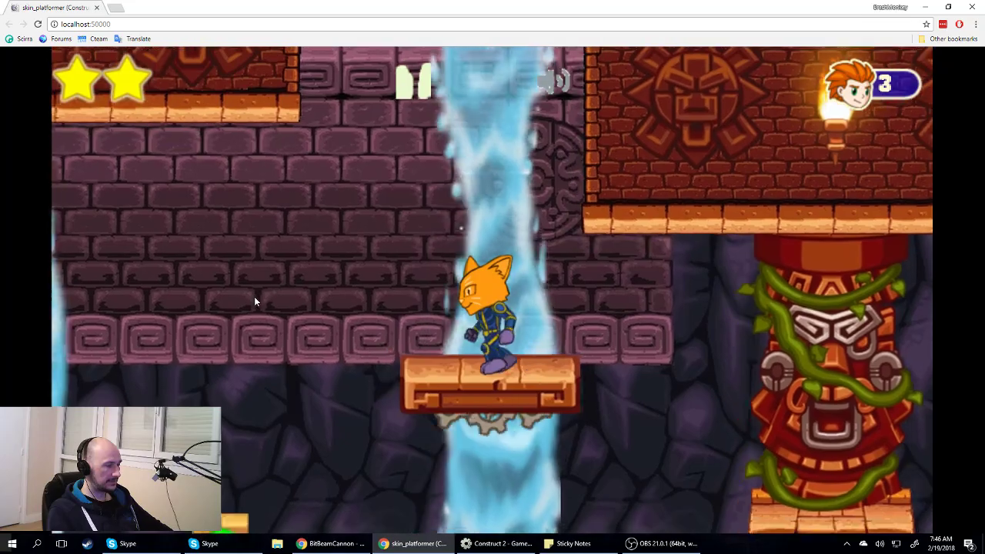
{"action": "key", "text": "Right"}
{"action": "key", "text": "Left"}
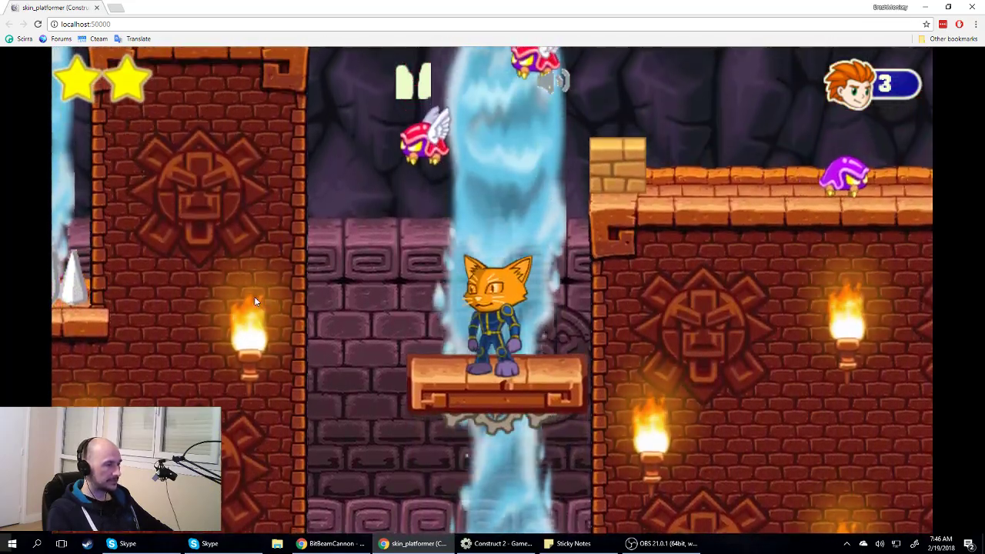
{"action": "key", "text": "Right"}
{"action": "key", "text": "Left"}
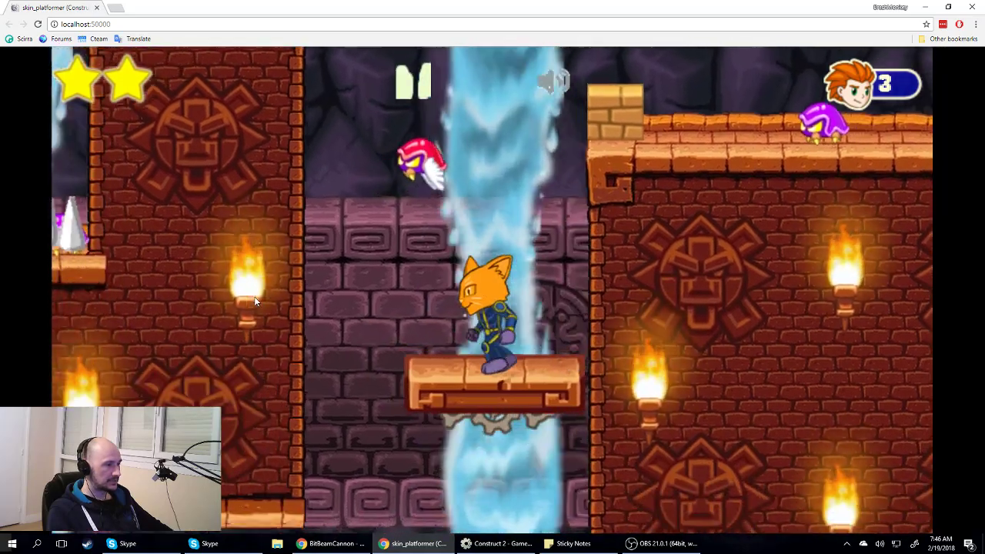
{"action": "key", "text": "Right"}
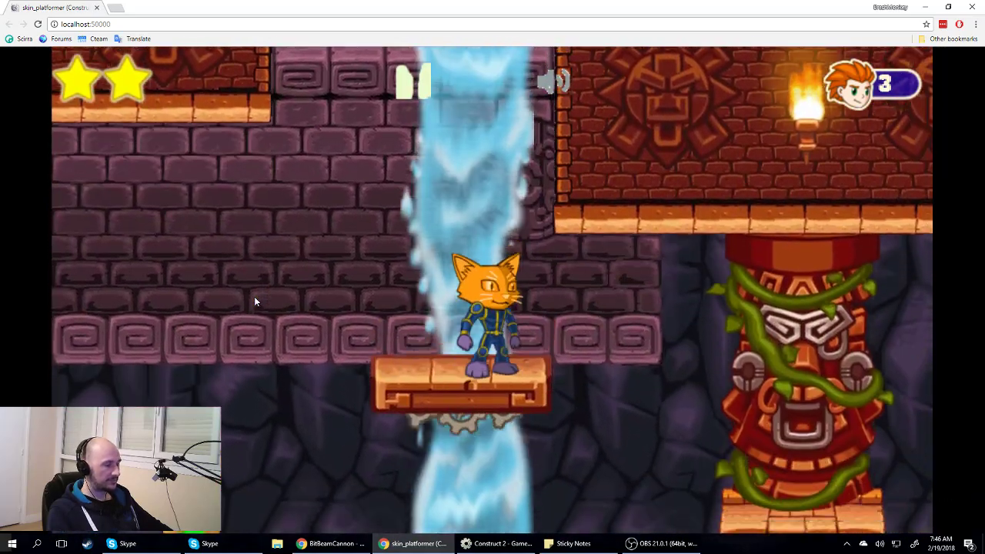
{"action": "key", "text": "Left"}
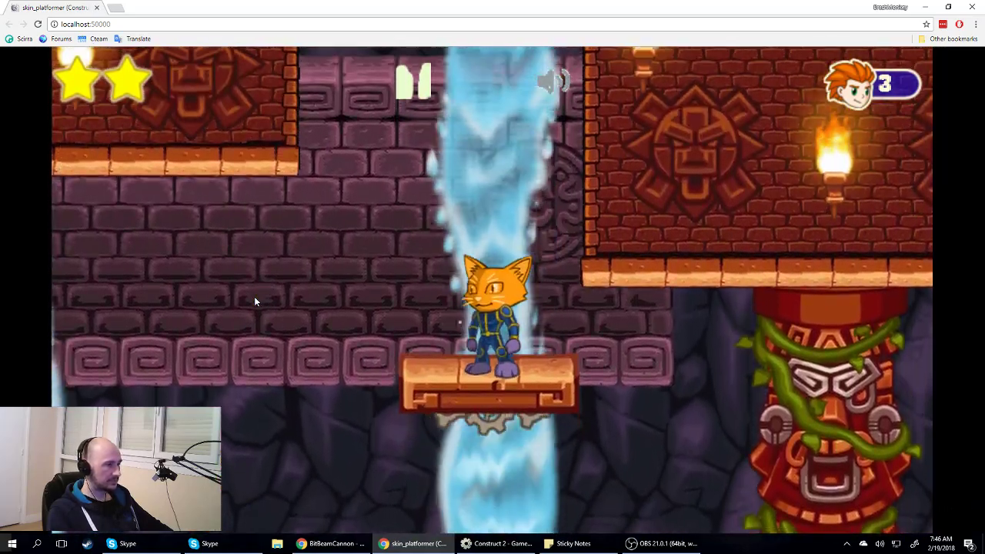
{"action": "key", "text": "Right"}
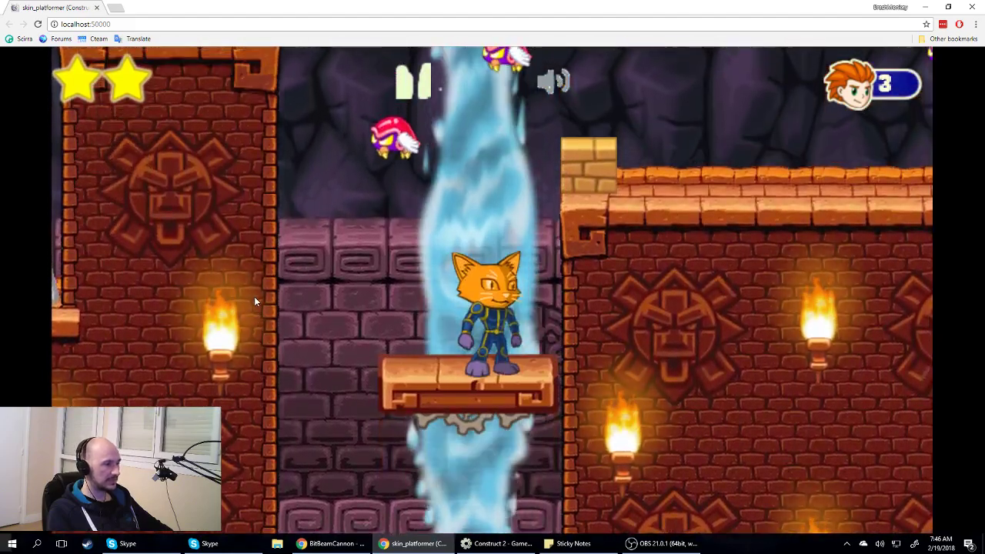
{"action": "key", "text": "Left"}
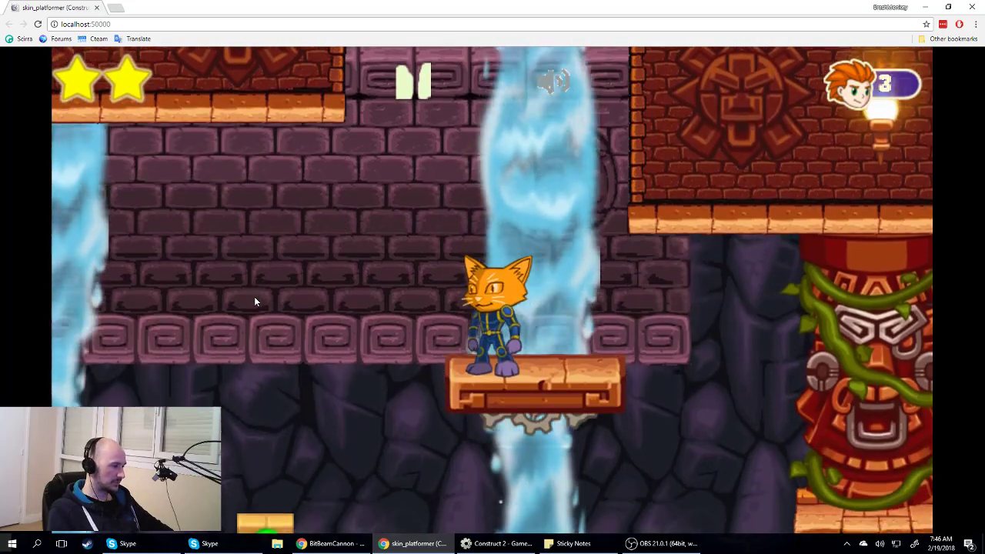
{"action": "key", "text": "Right"}
{"action": "key", "text": "Left"}
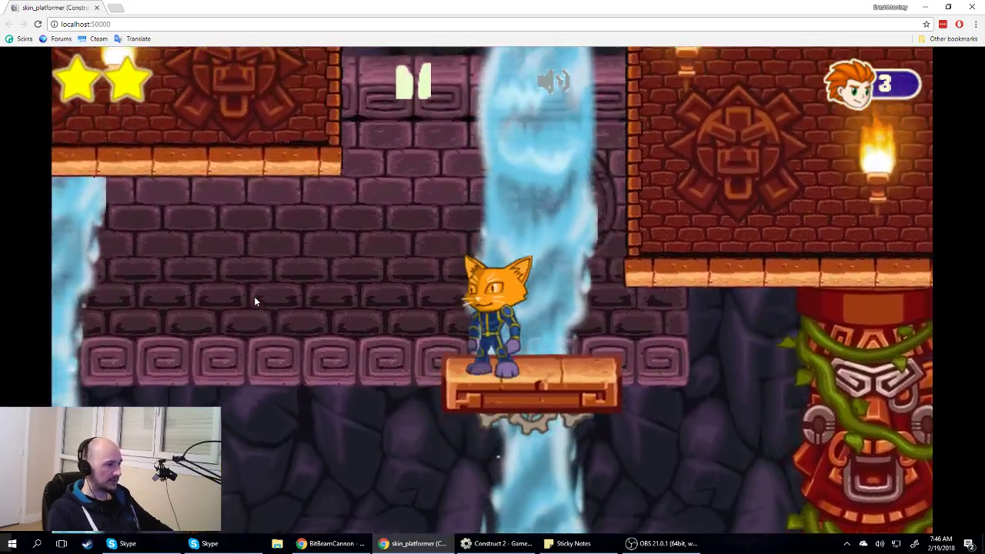
- Test dropping to the brick pillar beneath the moving platform and jumping back up through it from below
{"action": "key", "text": "Right"}
{"action": "key", "text": "Up"}
{"action": "key", "text": "Left"}
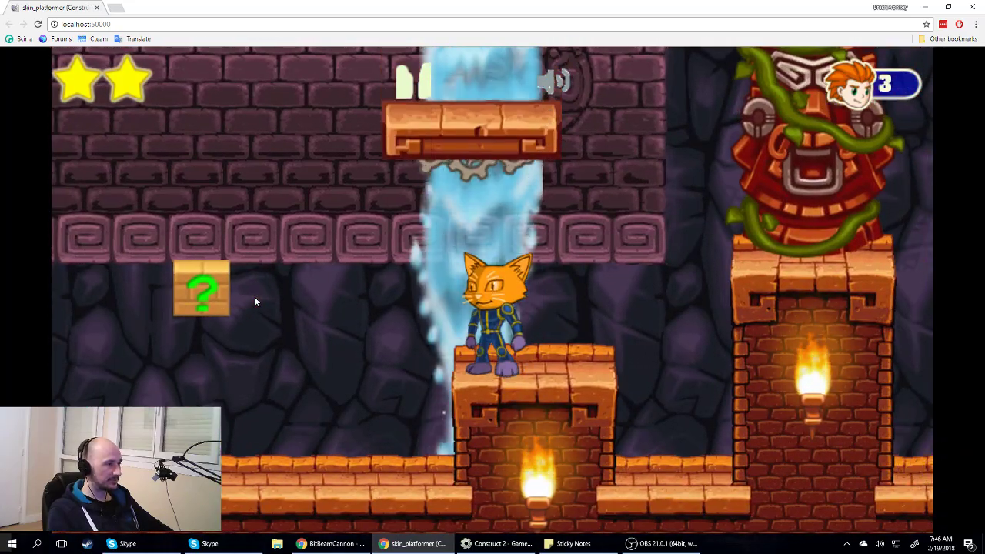
{"action": "key", "text": "Up"}
{"action": "key", "text": "Right"}
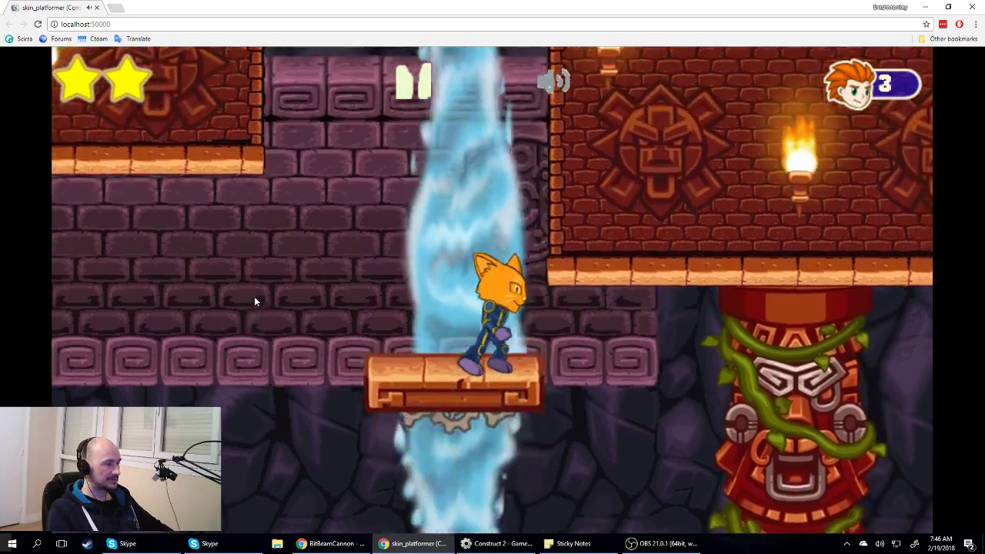
{"action": "key", "text": "Left"}
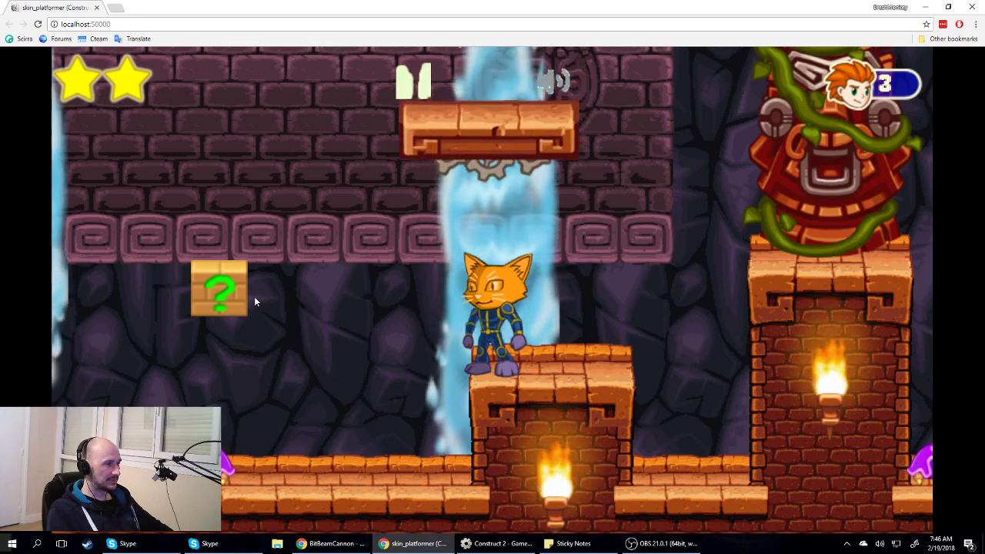
{"action": "key", "text": "Up"}
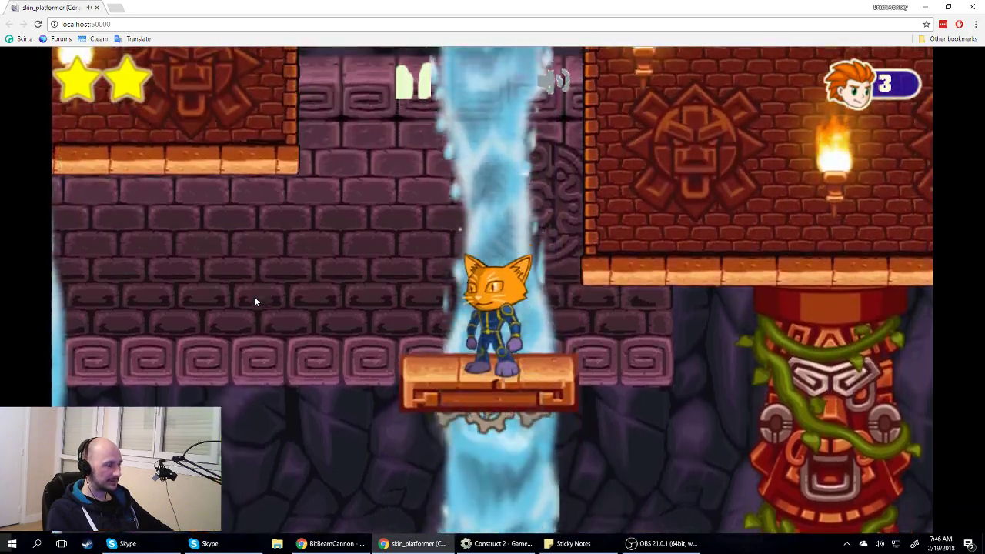
- Test riding the moving platform while stepping toward its edge
{"action": "key", "text": "Left"}
{"action": "key", "text": "Right"}
{"action": "key", "text": "Left"}
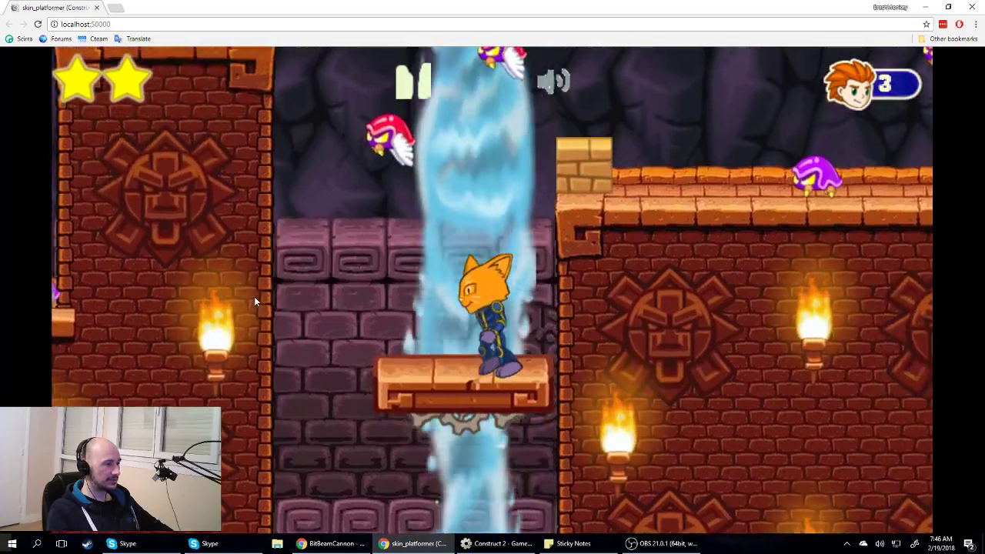
{"action": "key", "text": "Right"}
{"action": "key", "text": "Left"}
{"action": "key", "text": "Right"}
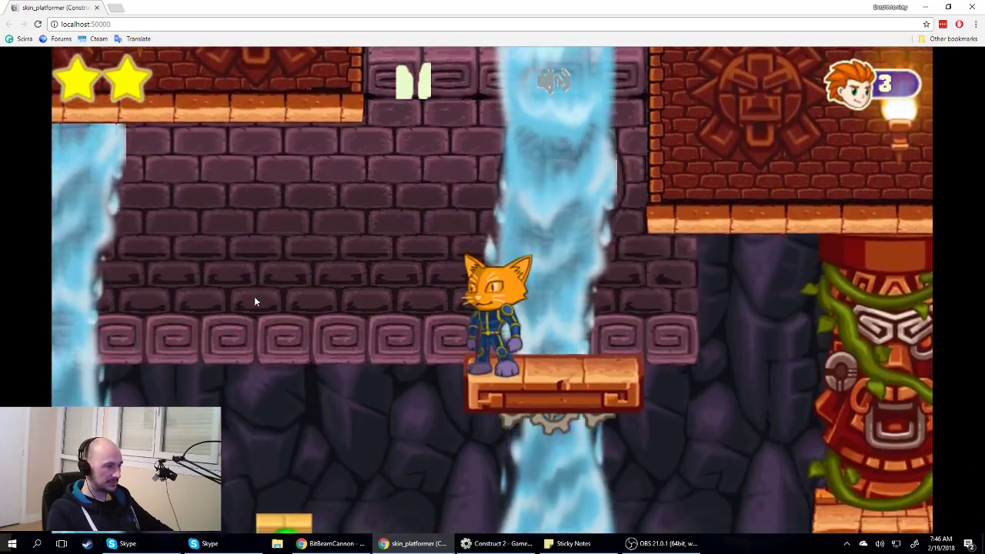
{"action": "key", "text": "Left"}
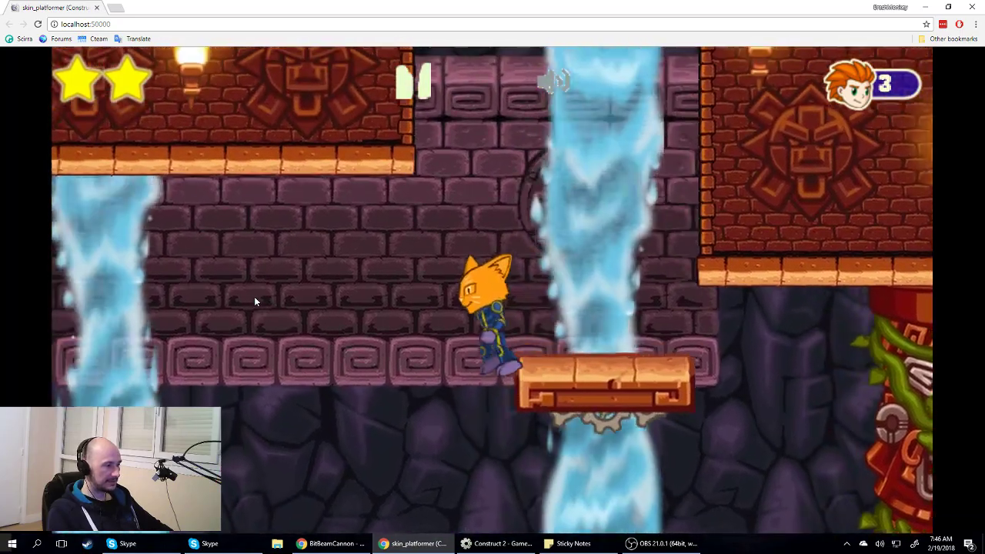
- Jump off the moving platform and test hitting the question-mark block to release its bean
{"action": "key", "text": "Right"}
{"action": "key", "text": "Up"}
{"action": "key", "text": "Left"}
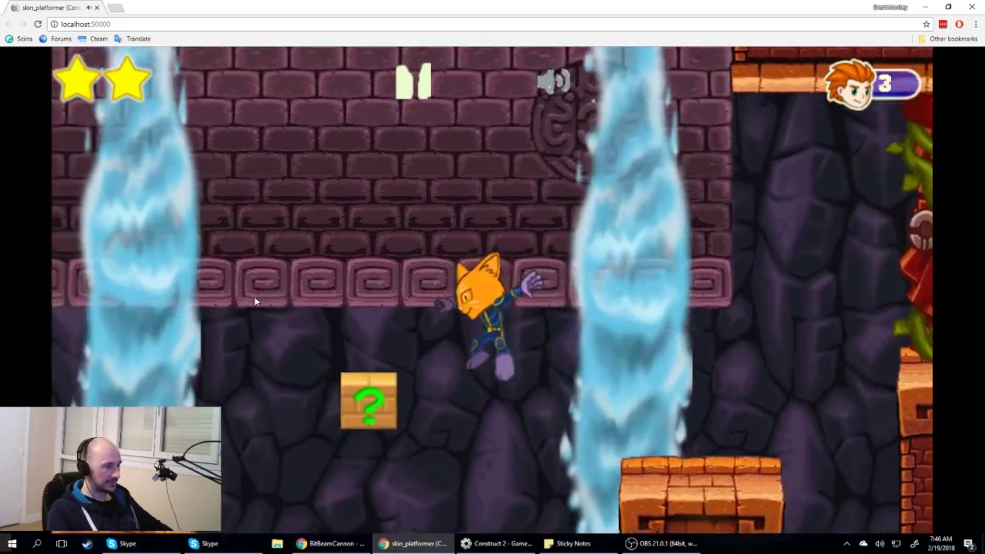
{"action": "key", "text": "Right"}
{"action": "key", "text": "Left"}
{"action": "key", "text": "Up"}
{"action": "key", "text": "Right"}
{"action": "key", "text": "Up"}
{"action": "key", "text": "Left"}
{"action": "key", "text": "Right"}
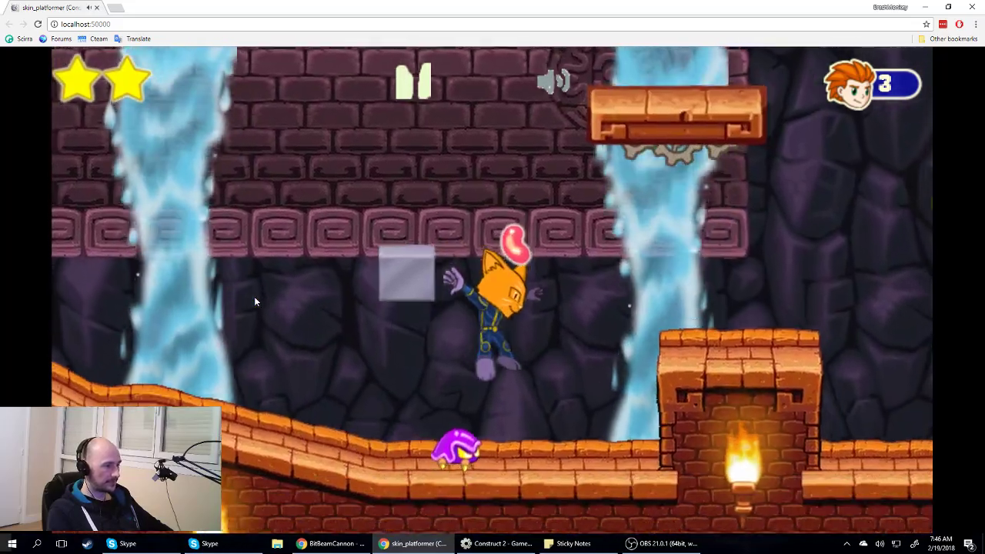
- Test jumping across the brick pillars and past the totem into the boss area
{"action": "key", "text": "Right"}
{"action": "key", "text": "Up"}
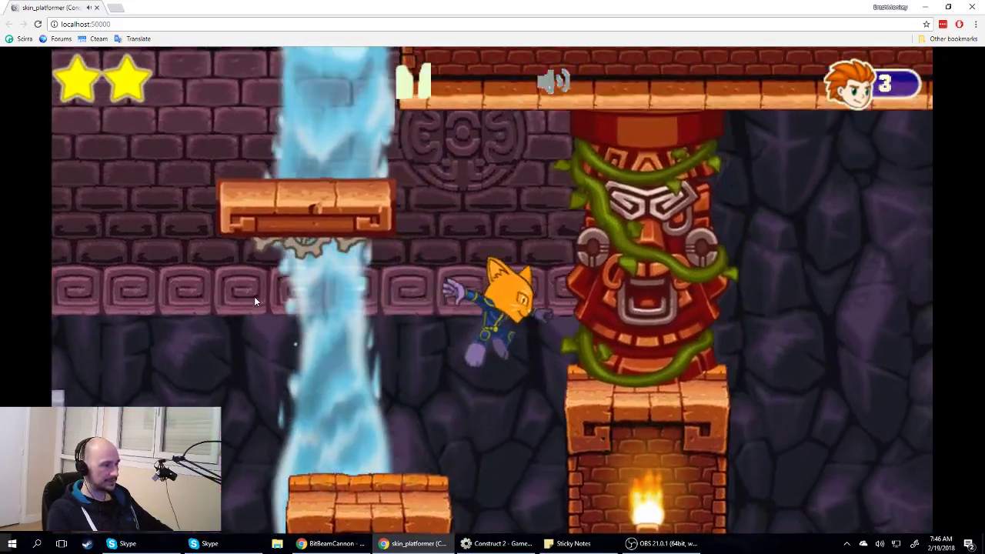
{"action": "key", "text": "Right"}
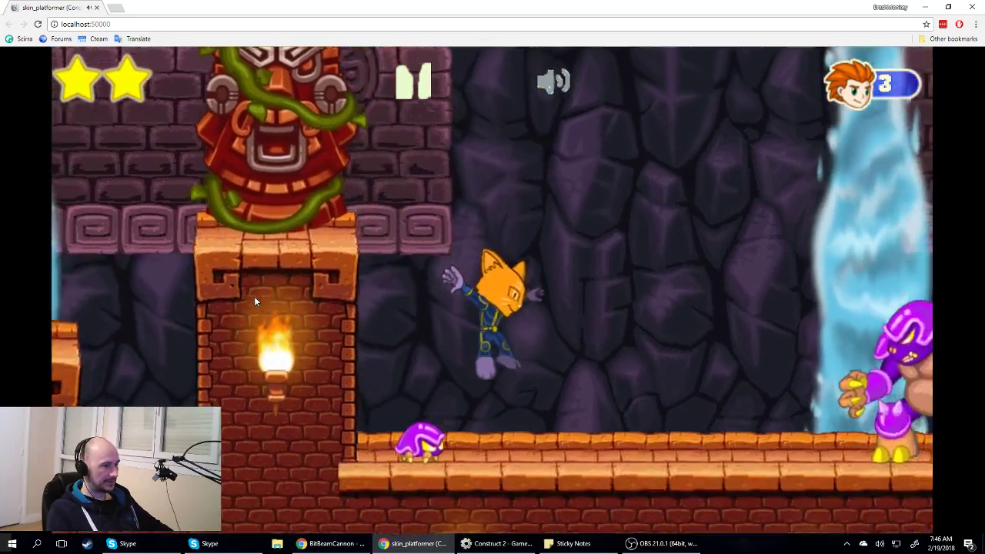
{"action": "key", "text": "Up"}
{"action": "key", "text": "Left"}
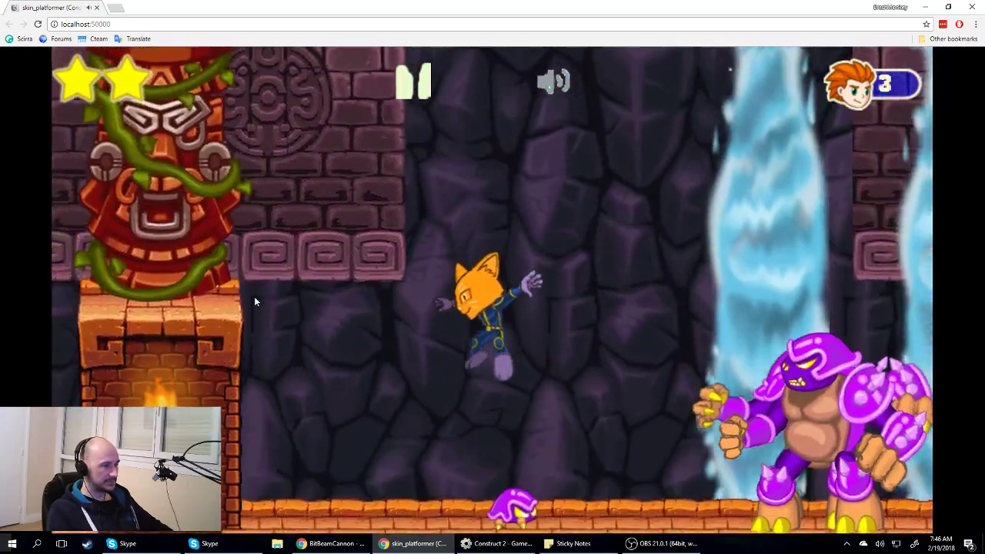
- Test moving the character around the small purple enemy in front of the boss
{"action": "key", "text": "Right"}
{"action": "key", "text": "Left"}
{"action": "key", "text": "Right"}
{"action": "key", "text": "Right"}
{"action": "key", "text": "Left"}
{"action": "key", "text": "Right"}
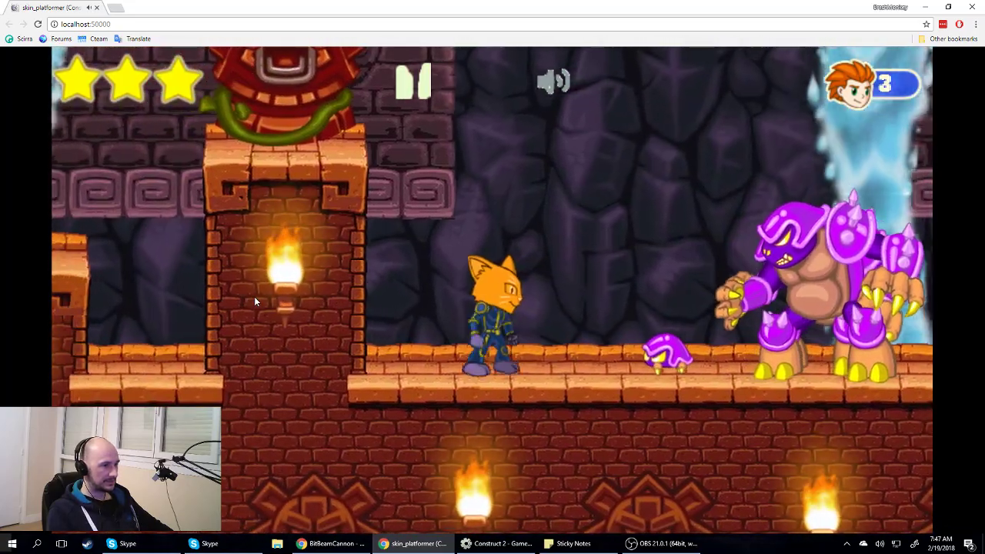
- Test the boss encounter by jumping and dodging the flames and small enemy beside the totem pillar
{"action": "key", "text": "Up"}
{"action": "key", "text": "Left"}
{"action": "key", "text": "Right"}
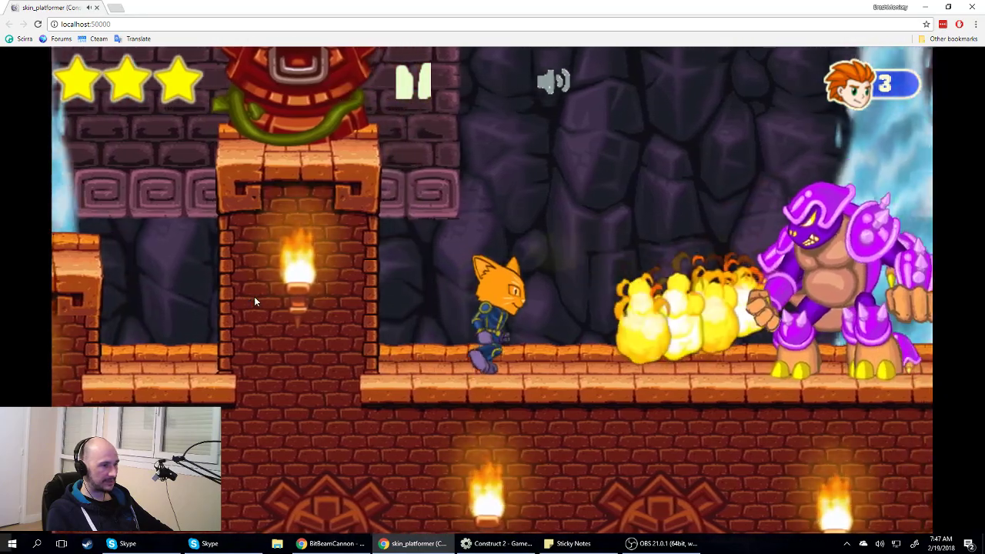
{"action": "key", "text": "Up"}
{"action": "key", "text": "Right"}
{"action": "key", "text": "Left"}
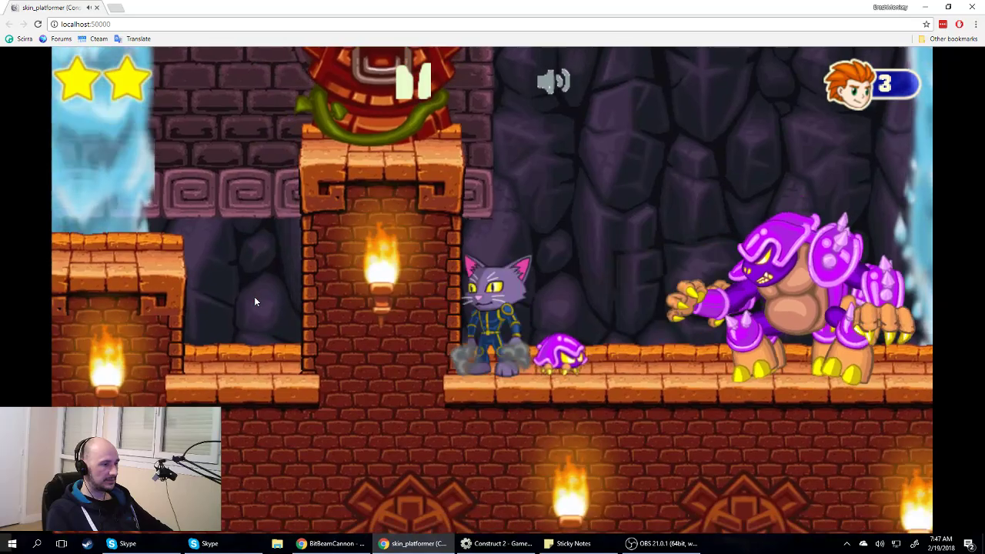
- Test getting past the boss and fighting the small purple enemies between it and the end wall
{"action": "key", "text": "Right"}
{"action": "key", "text": "Up"}
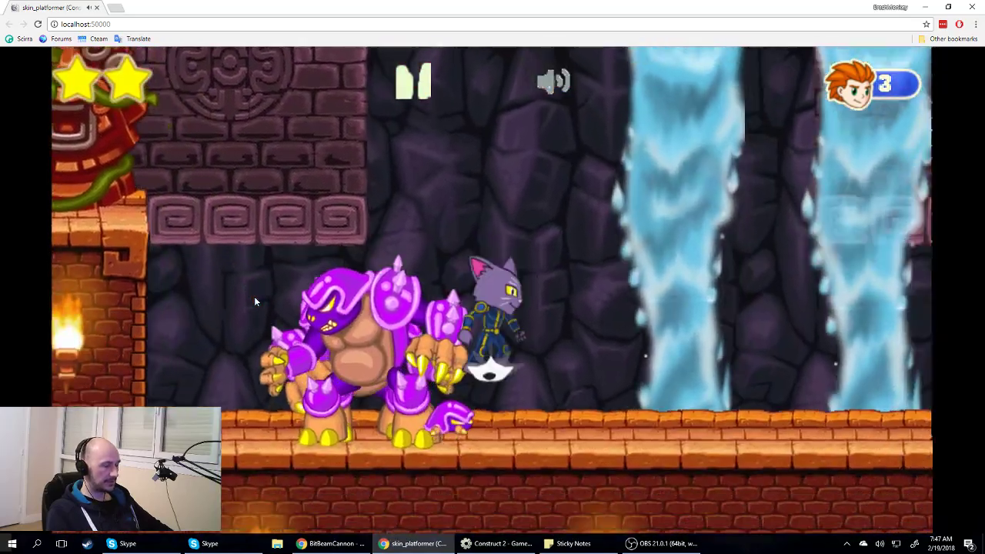
{"action": "key", "text": "Left"}
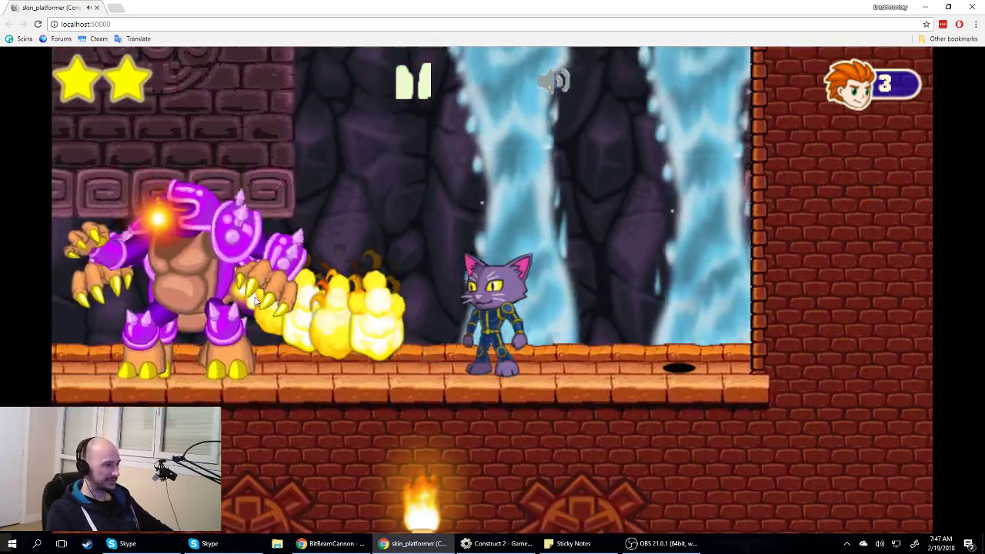
{"action": "key", "text": "Up"}
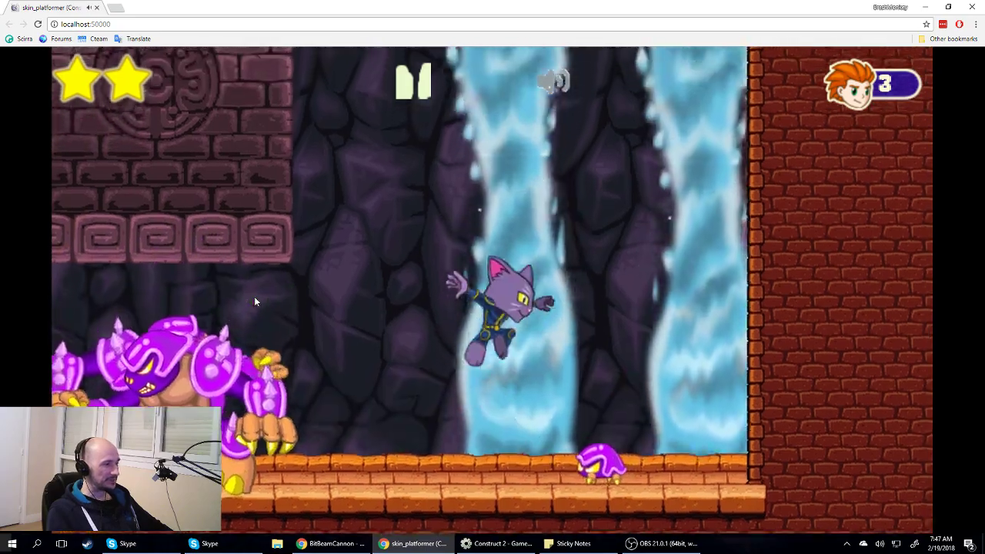
{"action": "key", "text": "Left"}
{"action": "key", "text": "Right"}
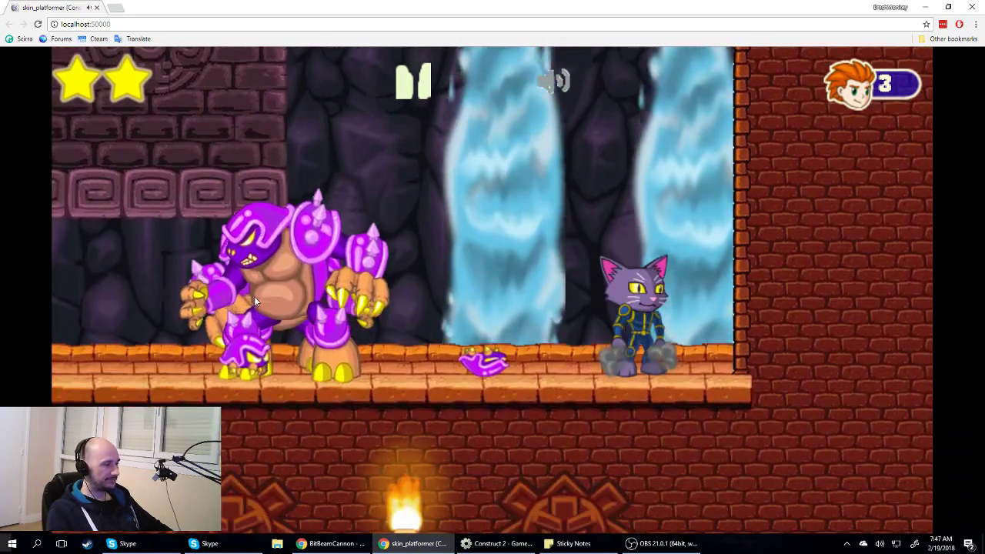
{"action": "key", "text": "Up"}
{"action": "key", "text": "Right"}
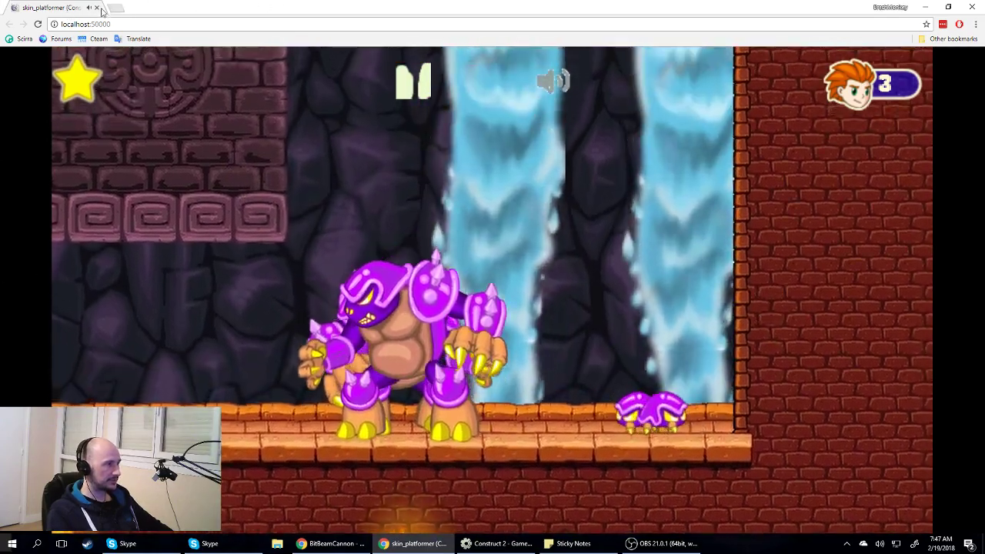
- Close the Level 3 browser preview and open the boss sprite from the layout's objects to inspect its animations
{"action": "left_click", "coordinate": [98, 8]}
{"action": "scroll", "coordinate": [454, 327], "scroll_direction": "down", "scroll_amount": 1}
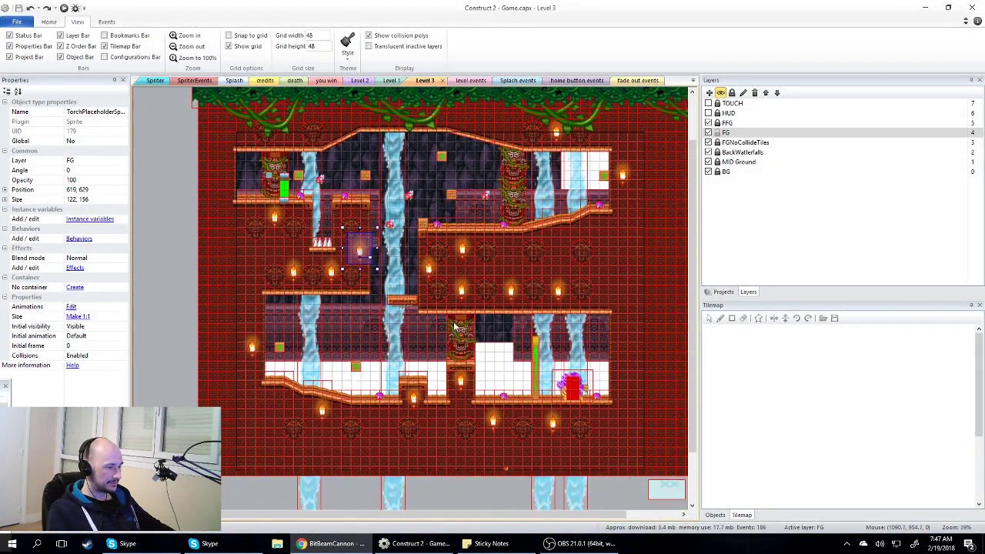
{"action": "scroll", "coordinate": [593, 406], "scroll_direction": "up", "scroll_amount": 4, "text": "ctrl"}
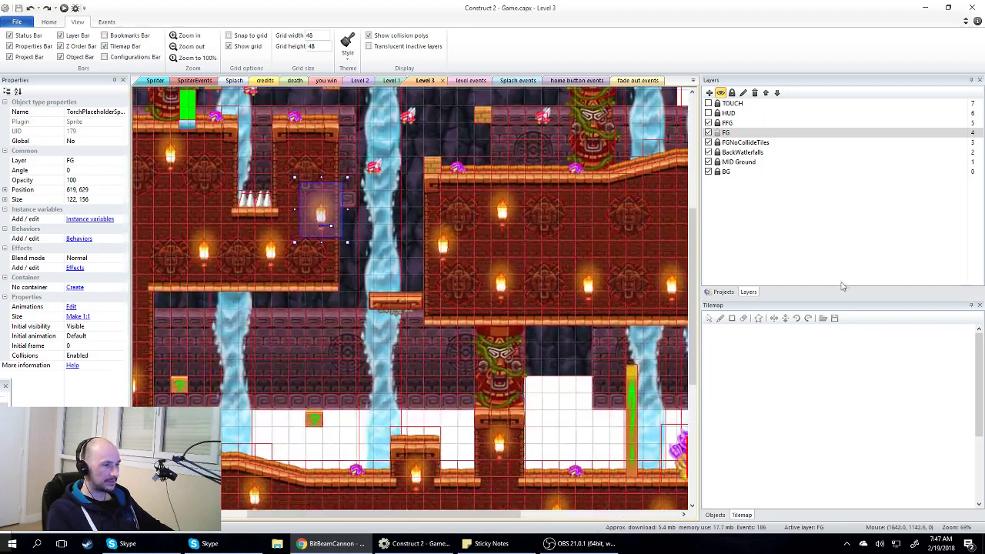
{"action": "left_click", "coordinate": [715, 515]}
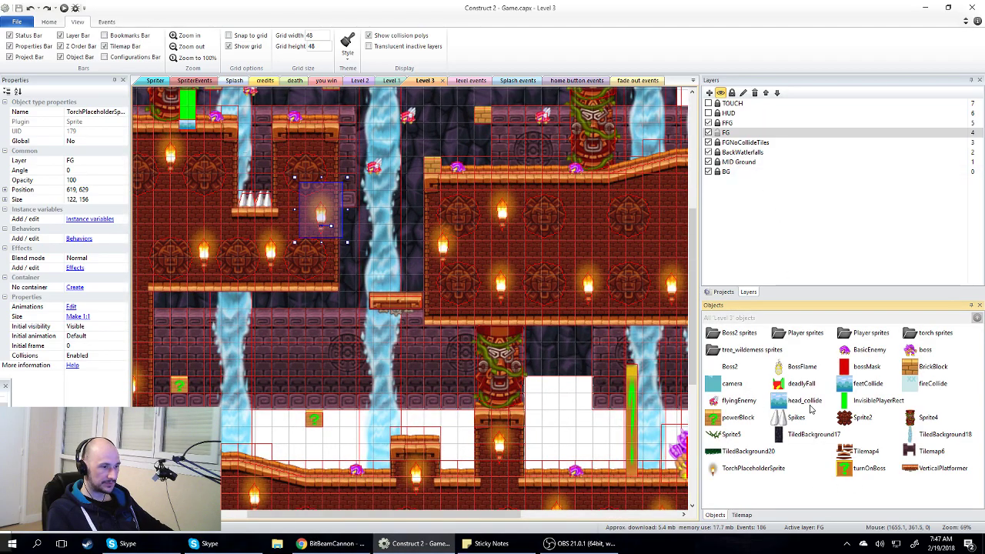
{"action": "double_click", "coordinate": [925, 351]}
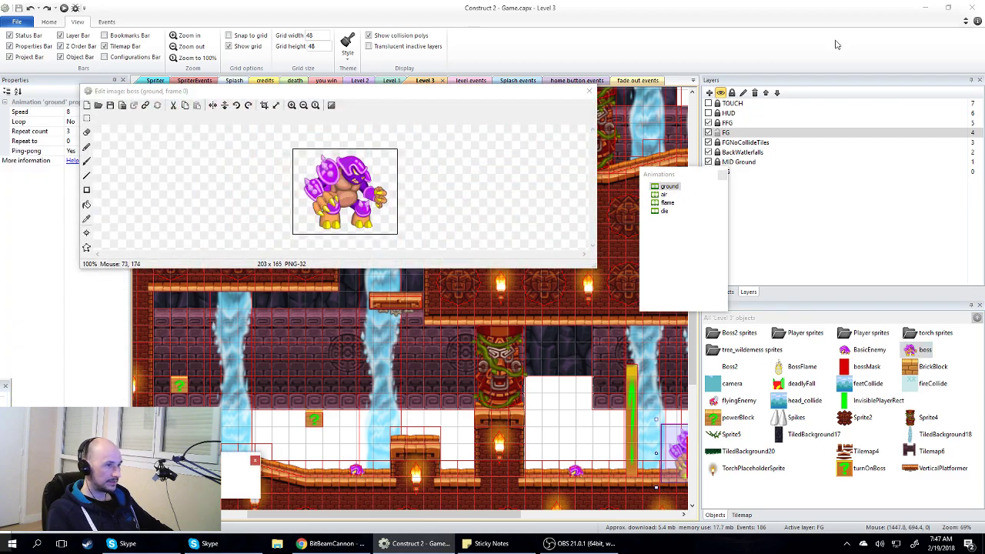
- Look through the boss sprite's air, flame and die animations and return to the flame animation
{"action": "left_click", "coordinate": [663, 194]}
{"action": "left_click", "coordinate": [666, 202]}
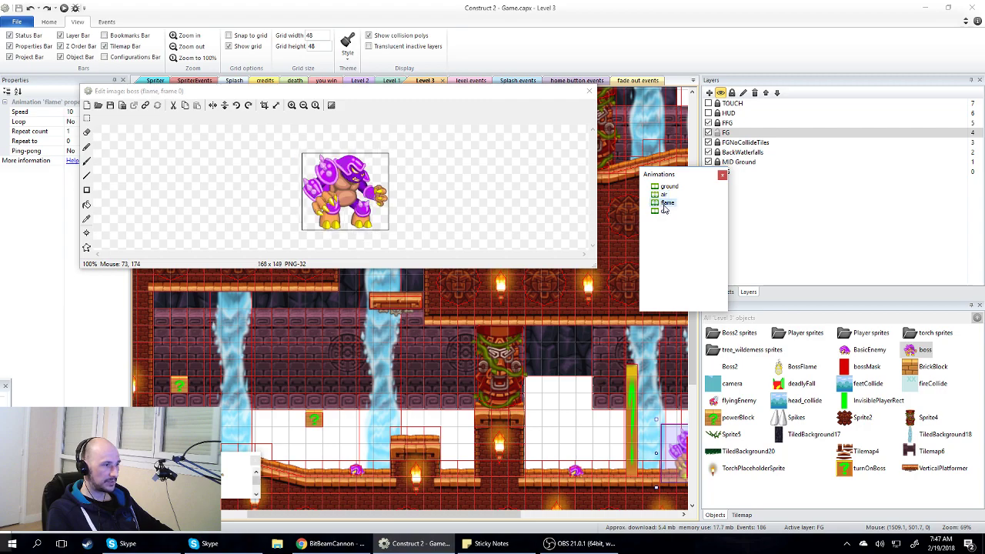
{"action": "left_click", "coordinate": [664, 211]}
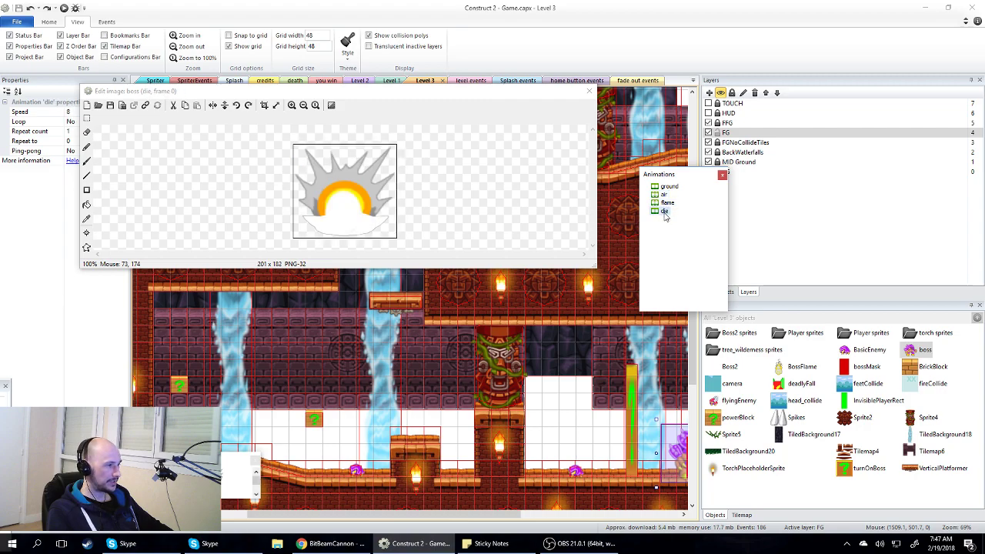
{"action": "left_click", "coordinate": [668, 204]}
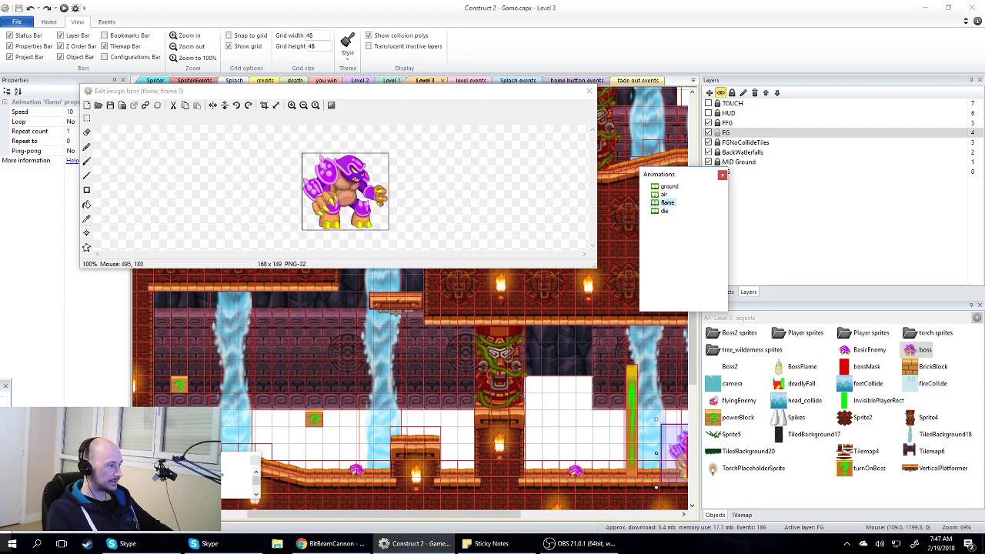
- Widen the frame strip and step through the flame animation's frames 8 to 19, returning to frame 7
{"action": "left_click", "coordinate": [146, 479]}
{"action": "left_click_drag", "start_coordinate": [279, 478], "coordinate": [977, 479]}
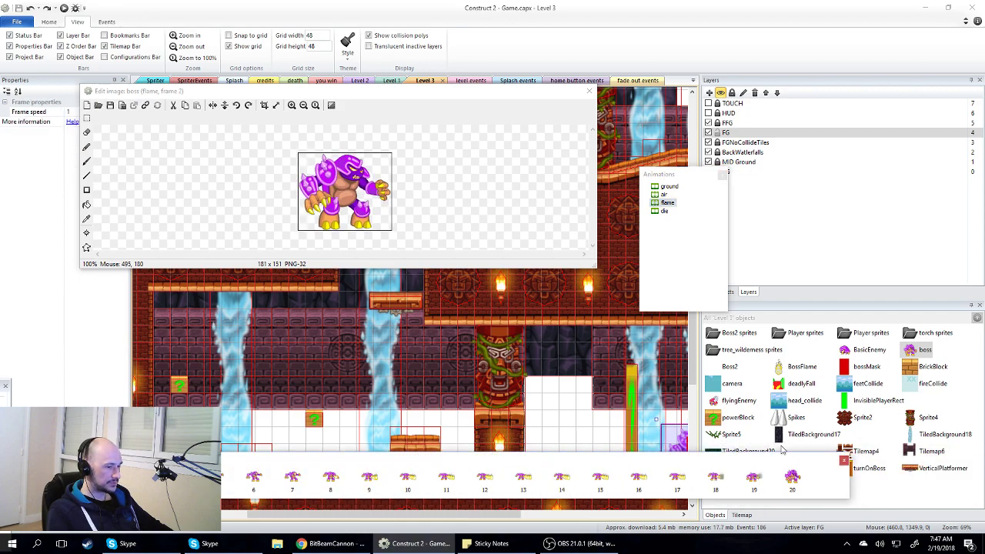
{"action": "left_click", "coordinate": [330, 478]}
{"action": "left_click", "coordinate": [368, 479]}
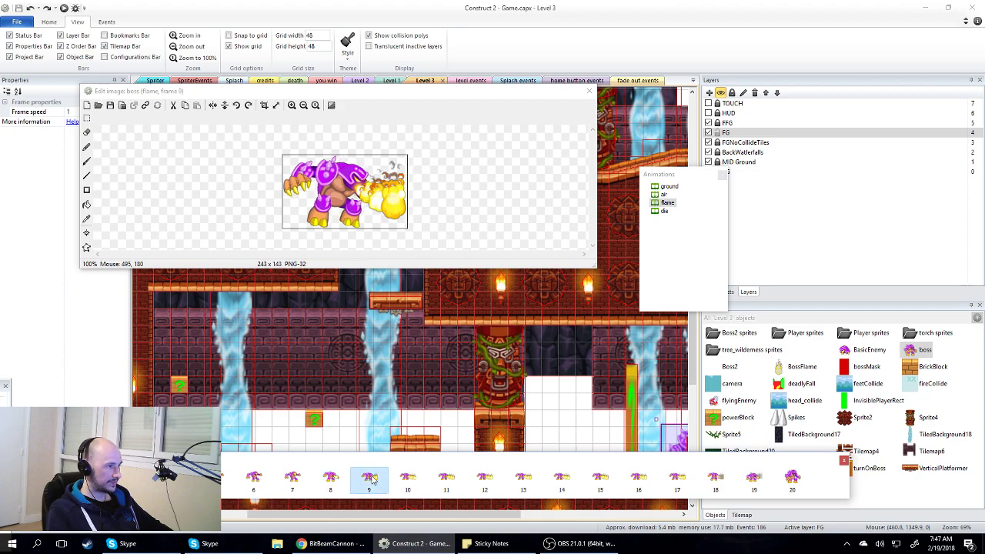
{"action": "left_click", "coordinate": [407, 479]}
{"action": "left_click", "coordinate": [447, 479]}
{"action": "left_click", "coordinate": [485, 479]}
{"action": "left_click", "coordinate": [523, 479]}
{"action": "left_click", "coordinate": [561, 479]}
{"action": "left_click", "coordinate": [601, 481]}
{"action": "left_click", "coordinate": [639, 480]}
{"action": "left_click", "coordinate": [679, 481]}
{"action": "left_click", "coordinate": [717, 478]}
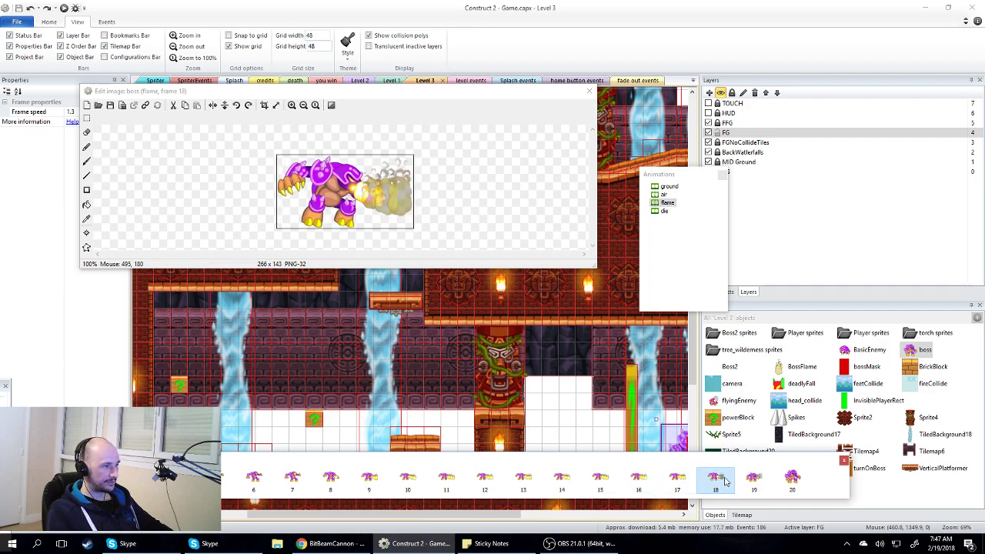
{"action": "left_click", "coordinate": [753, 479]}
{"action": "left_click", "coordinate": [283, 478]}
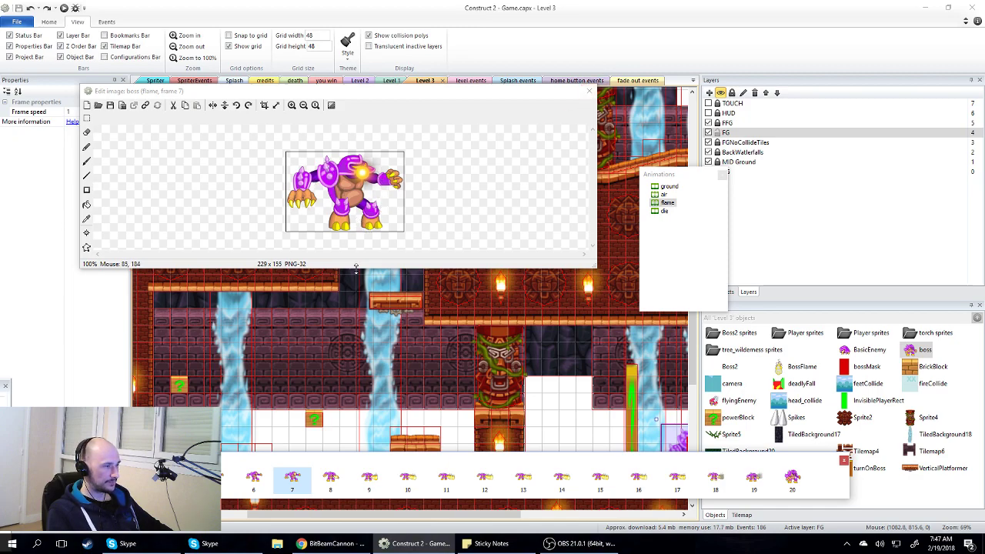
- Close the boss image editor, switch to Spriter and open the recent project ReducedBoss/Boss.scon
{"action": "left_click", "coordinate": [589, 93]}
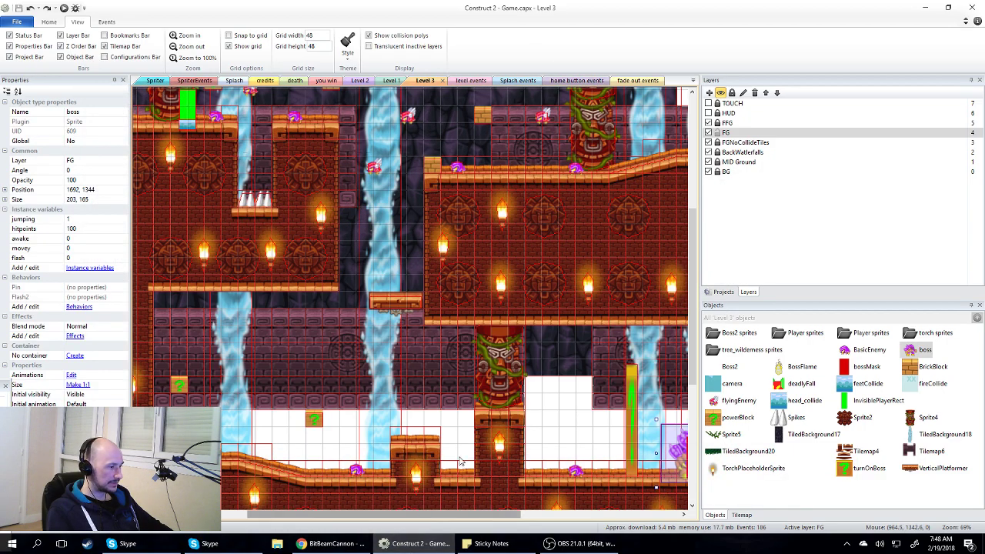
{"action": "left_click", "coordinate": [924, 9]}
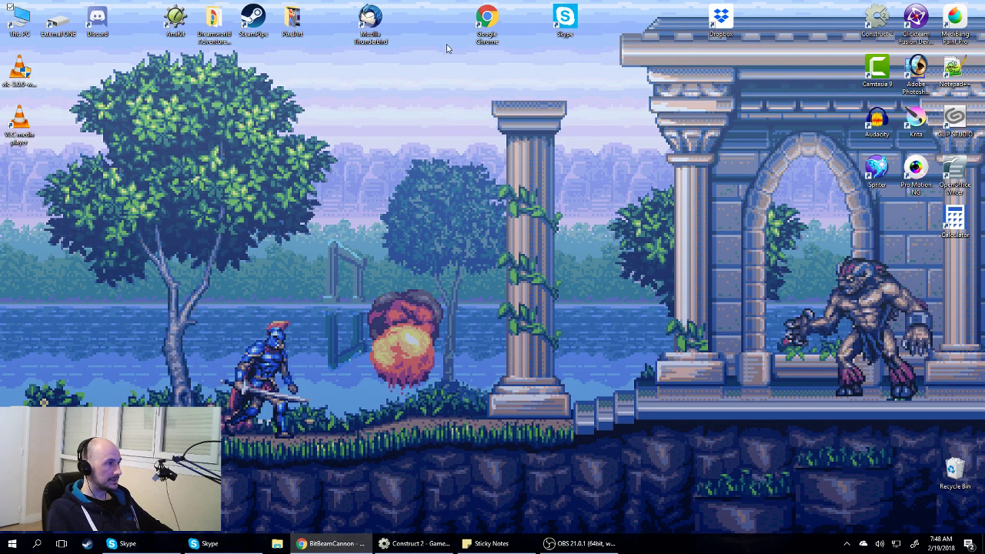
{"action": "double_click", "coordinate": [876, 169]}
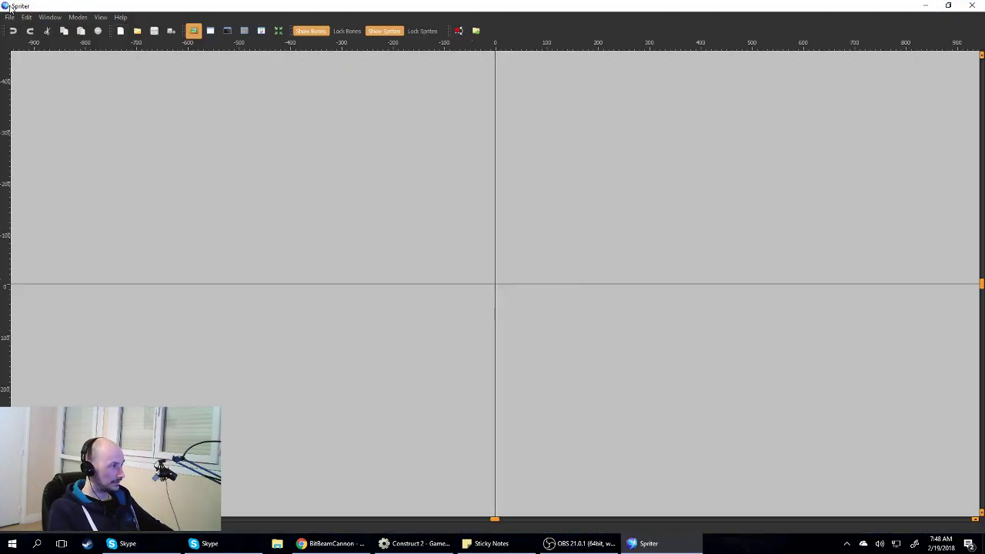
{"action": "left_click", "coordinate": [8, 18]}
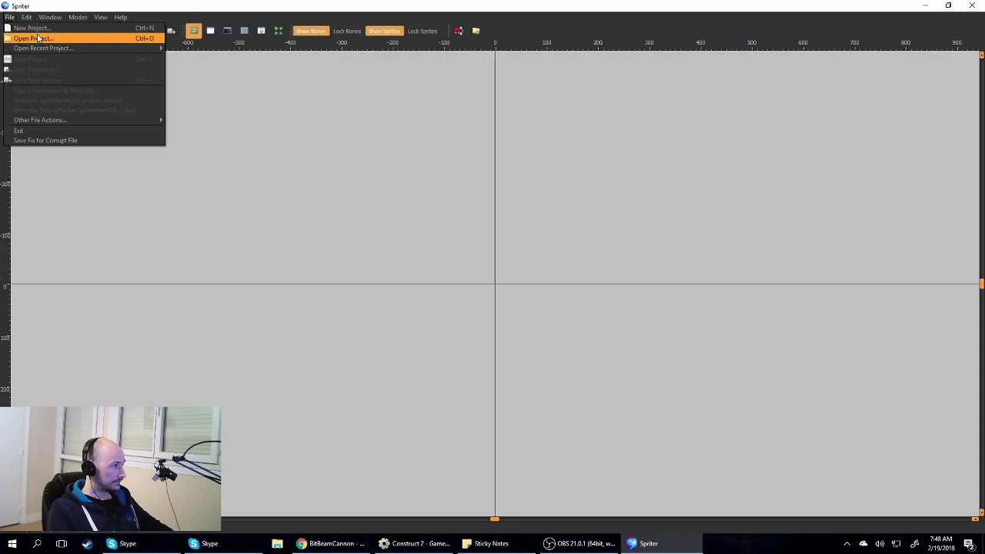
{"action": "mouse_move", "coordinate": [54, 48]}
{"action": "left_click", "coordinate": [217, 51]}
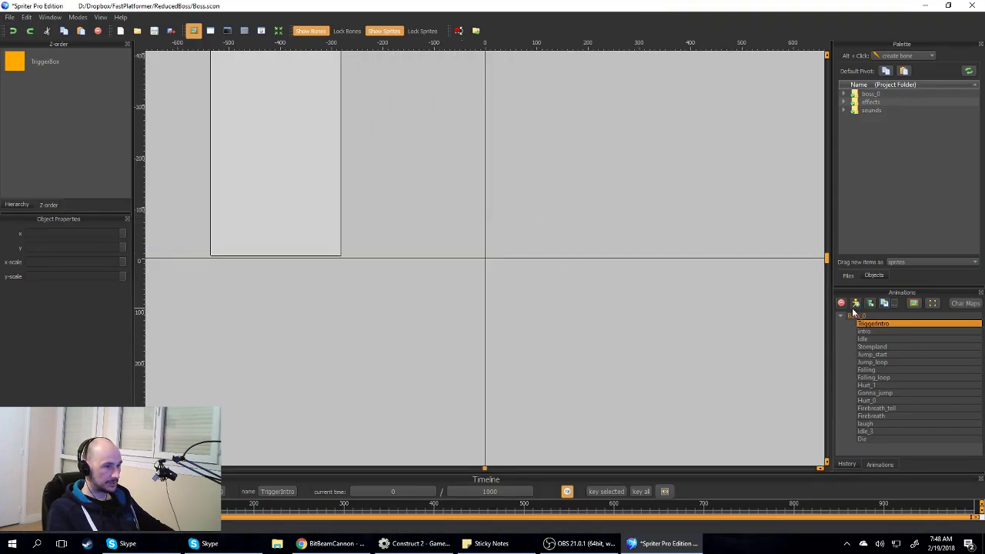
- Bring the TriggerIntro animation's TriggerBox back into view and select it to inspect its placement beside the origin
{"action": "scroll", "coordinate": [472, 345], "scroll_direction": "down", "scroll_amount": 5}
{"action": "scroll", "coordinate": [609, 290], "scroll_direction": "up", "scroll_amount": 2}
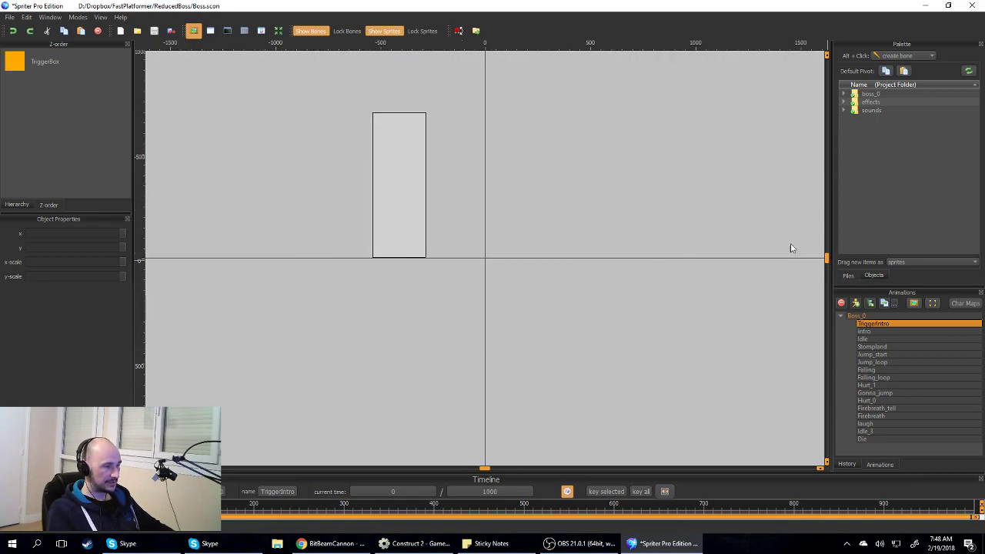
{"action": "middle_click_drag", "start_coordinate": [383, 127], "coordinate": [382, 219]}
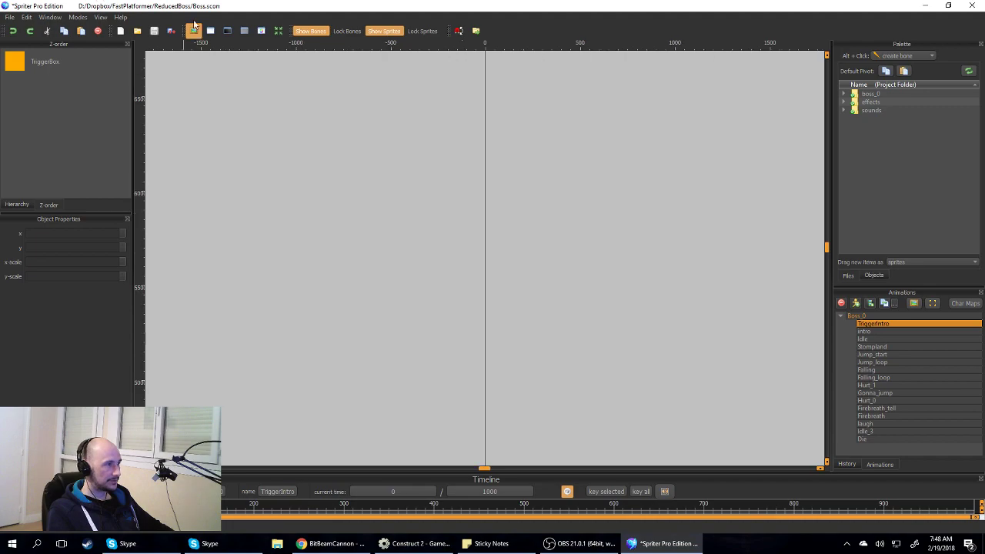
{"action": "left_click", "coordinate": [279, 30]}
{"action": "left_click", "coordinate": [415, 180]}
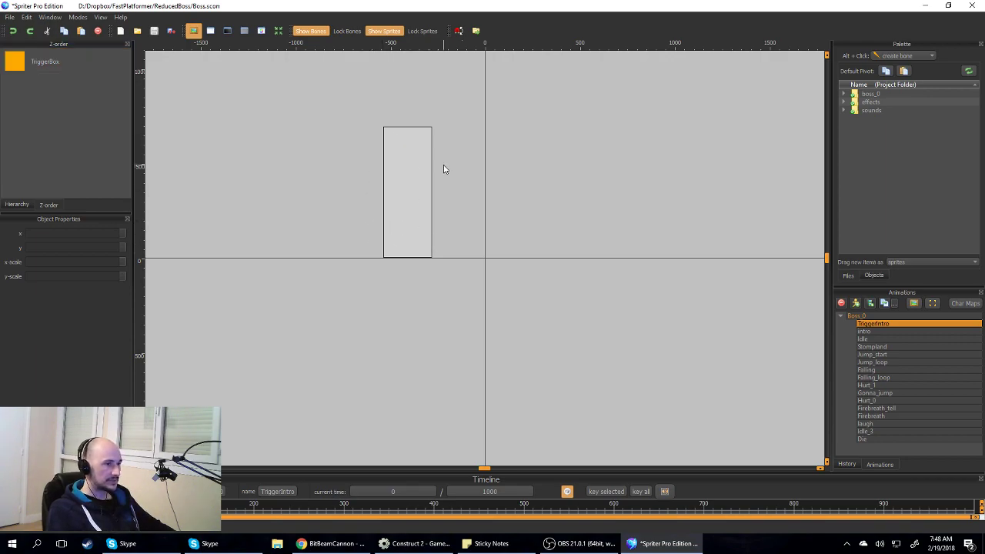
{"action": "left_click", "coordinate": [397, 202]}
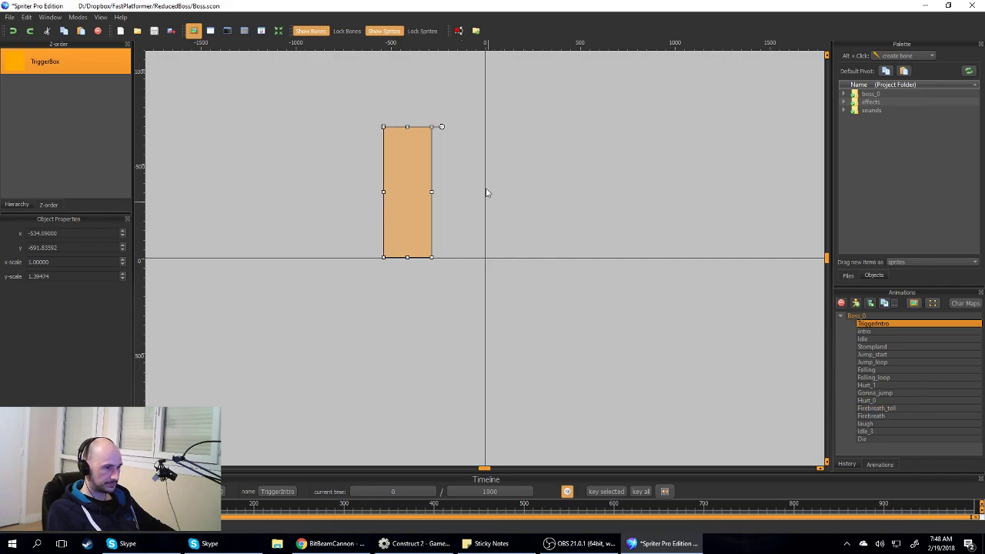
- Open the boss's intro animation, enlarge the timeline and scrub the landing keyframes to reveal the sound track
{"action": "left_click", "coordinate": [869, 332]}
{"action": "left_click_drag", "start_coordinate": [77, 511], "coordinate": [616, 509]}
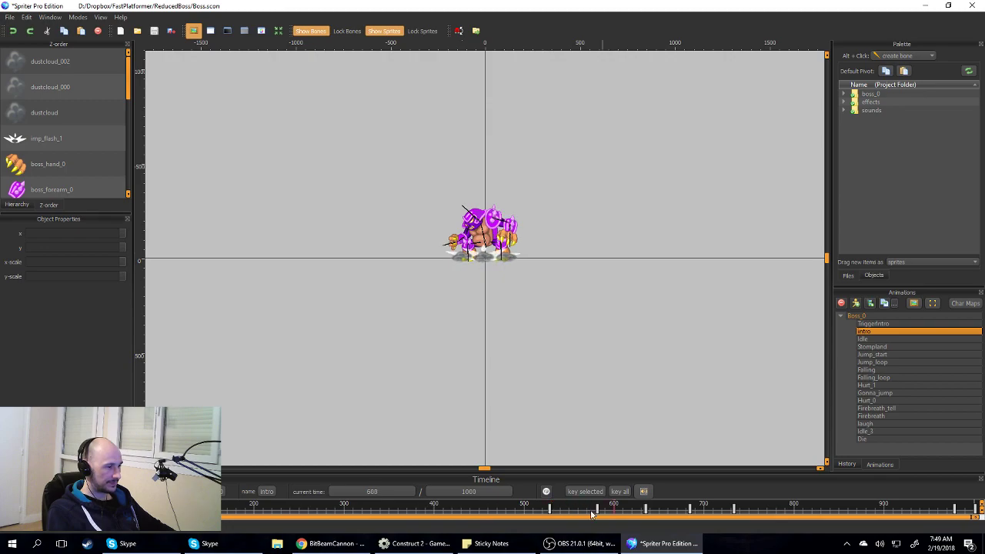
{"action": "left_click_drag", "start_coordinate": [408, 468], "coordinate": [405, 400]}
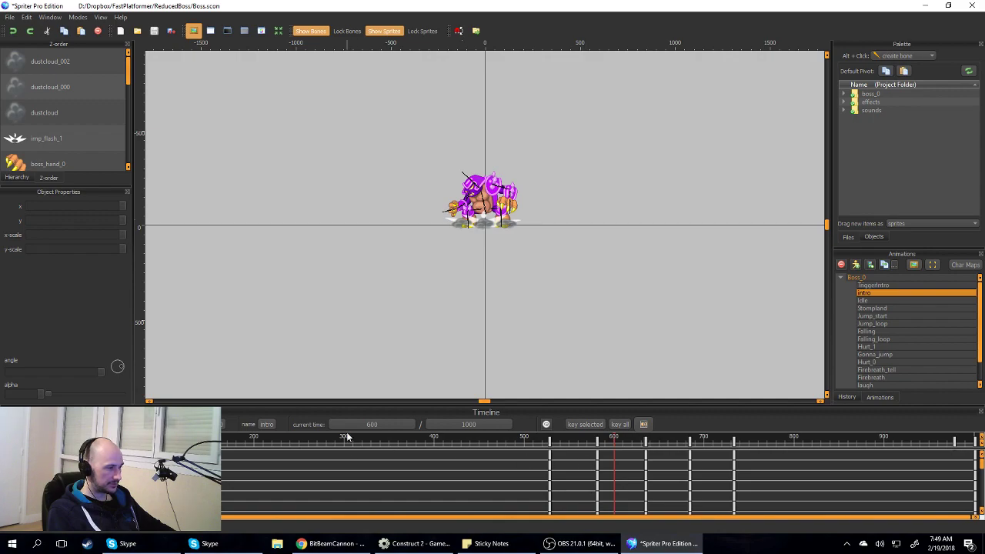
{"action": "left_click_drag", "start_coordinate": [587, 445], "coordinate": [559, 456]}
{"action": "scroll", "coordinate": [660, 508], "scroll_direction": "down", "scroll_amount": 5}
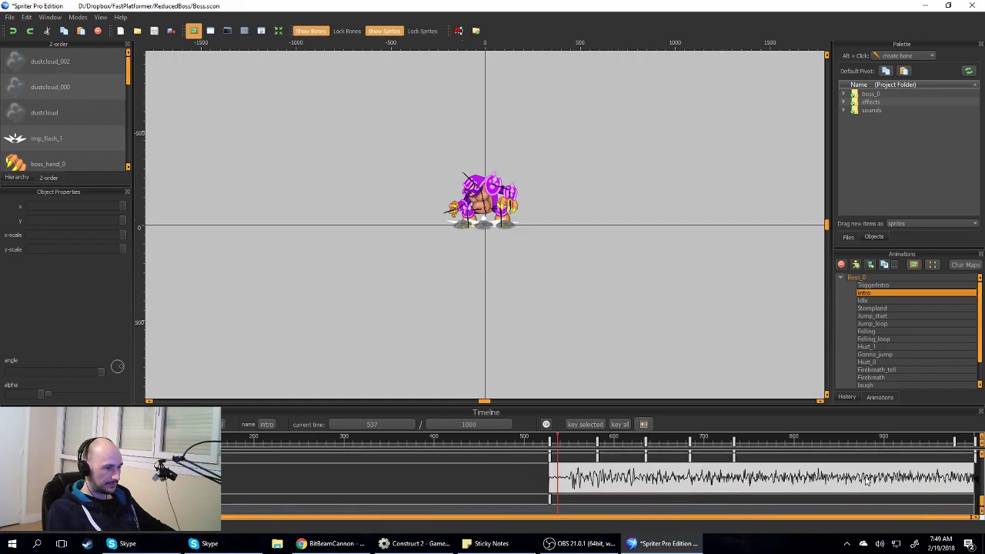
- Scrub the intro animation back and forth around the boss's landing to compare the impact with the start of the sound
{"action": "mouse_move", "coordinate": [542, 440]}
{"action": "left_mouse_down"}
{"action": "mouse_move", "coordinate": [590, 450]}
{"action": "mouse_move", "coordinate": [534, 447]}
{"action": "left_mouse_up"}
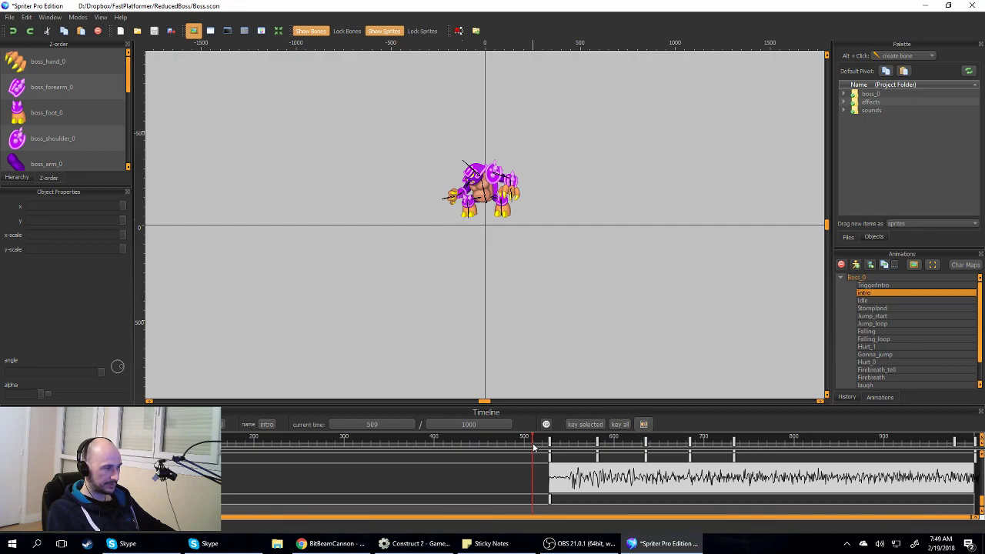
{"action": "left_click_drag", "start_coordinate": [525, 445], "coordinate": [696, 466]}
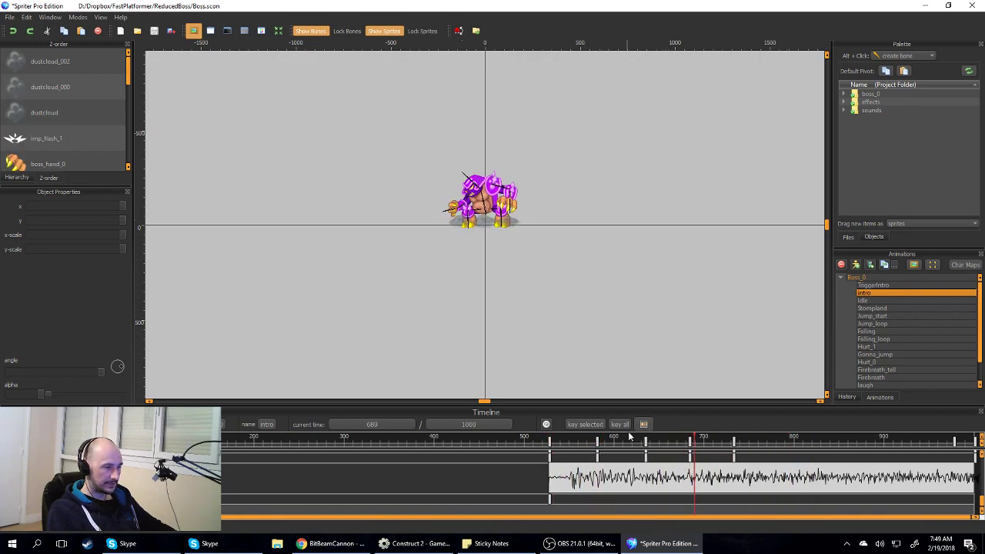
{"action": "left_click_drag", "start_coordinate": [518, 446], "coordinate": [537, 512]}
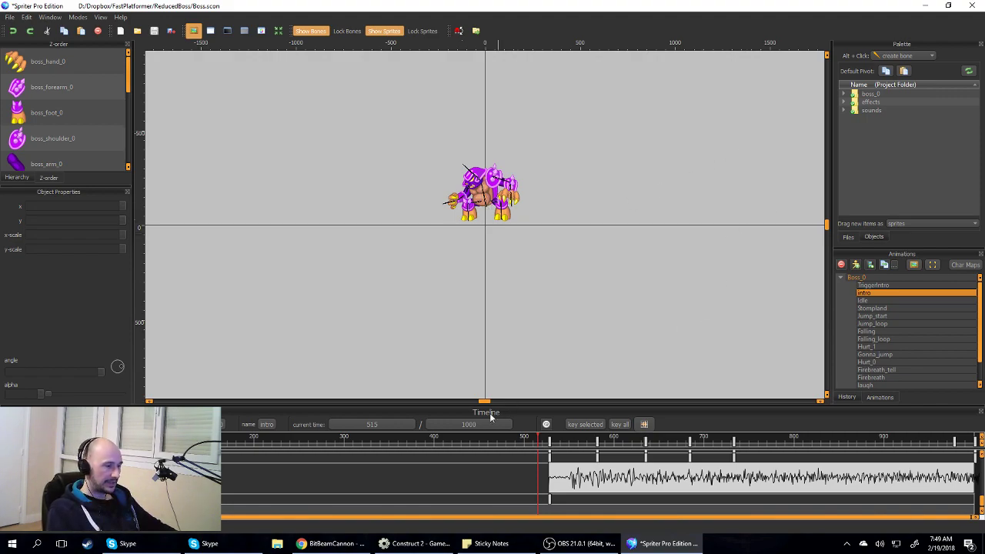
{"action": "left_click_drag", "start_coordinate": [538, 440], "coordinate": [622, 432]}
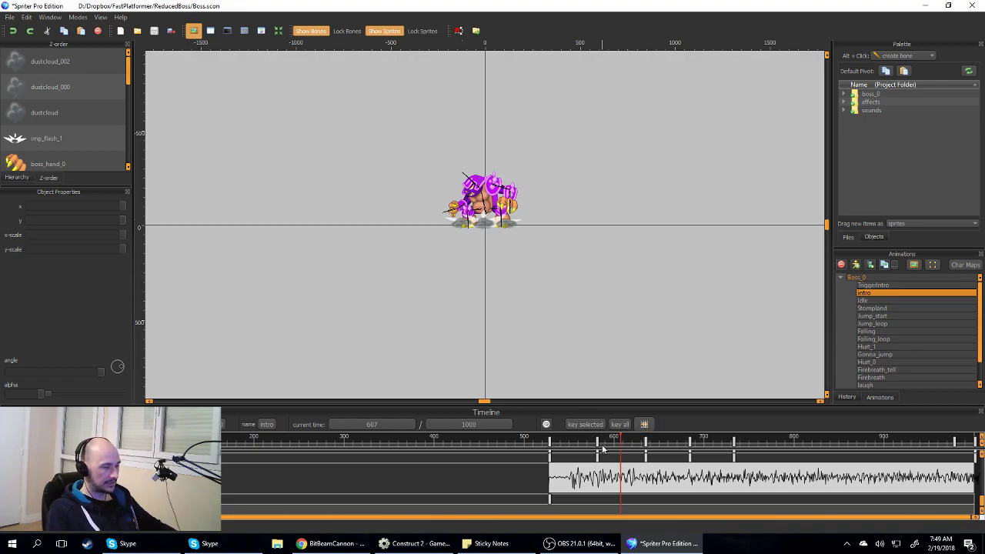
{"action": "mouse_move", "coordinate": [561, 439]}
{"action": "left_mouse_down"}
{"action": "mouse_move", "coordinate": [518, 439]}
{"action": "mouse_move", "coordinate": [684, 451]}
{"action": "mouse_move", "coordinate": [531, 459]}
{"action": "mouse_move", "coordinate": [552, 457]}
{"action": "left_mouse_up"}
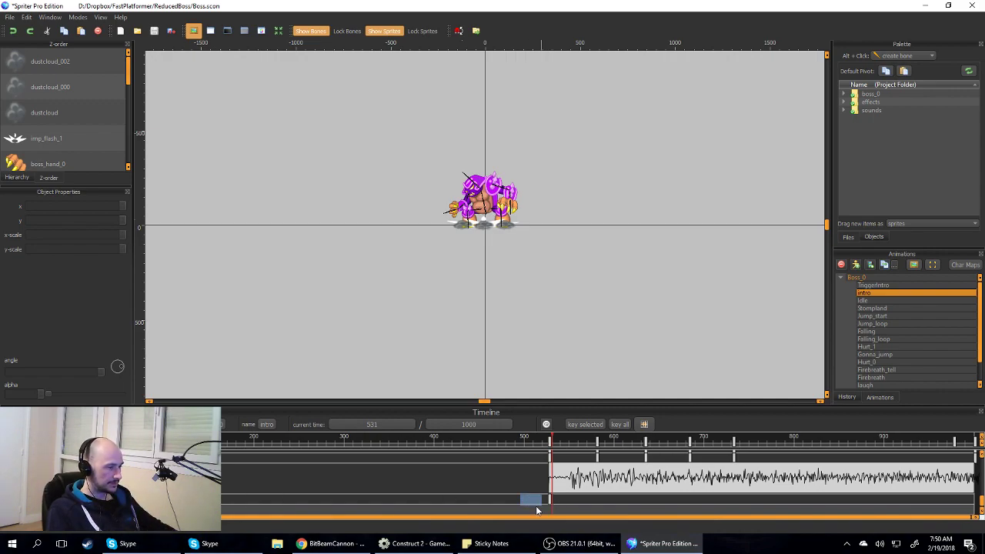
- Review the rest of the intro animation after the landing and return to the boss's fall at time 468
{"action": "left_click_drag", "start_coordinate": [520, 440], "coordinate": [306, 463]}
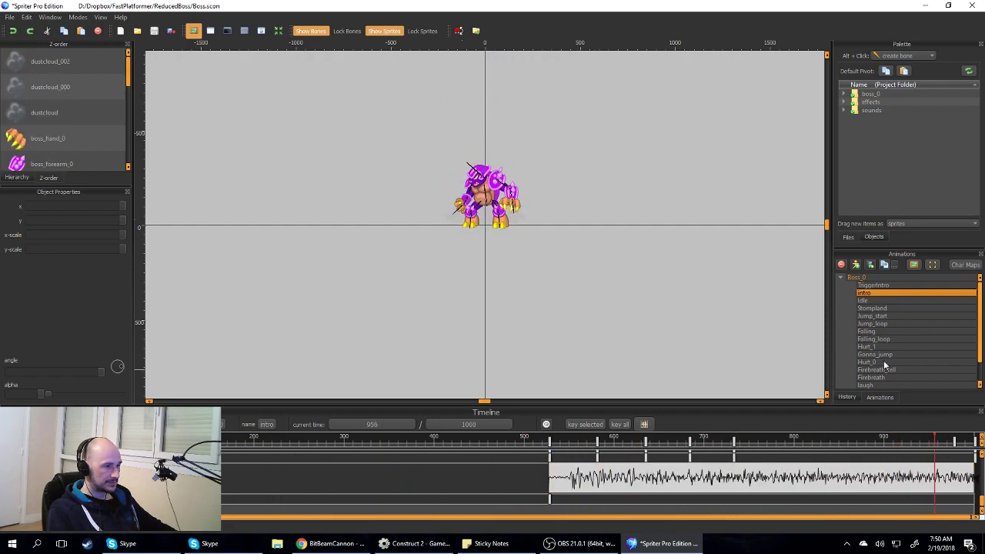
{"action": "left_click", "coordinate": [450, 457]}
{"action": "left_click_drag", "start_coordinate": [451, 457], "coordinate": [753, 467]}
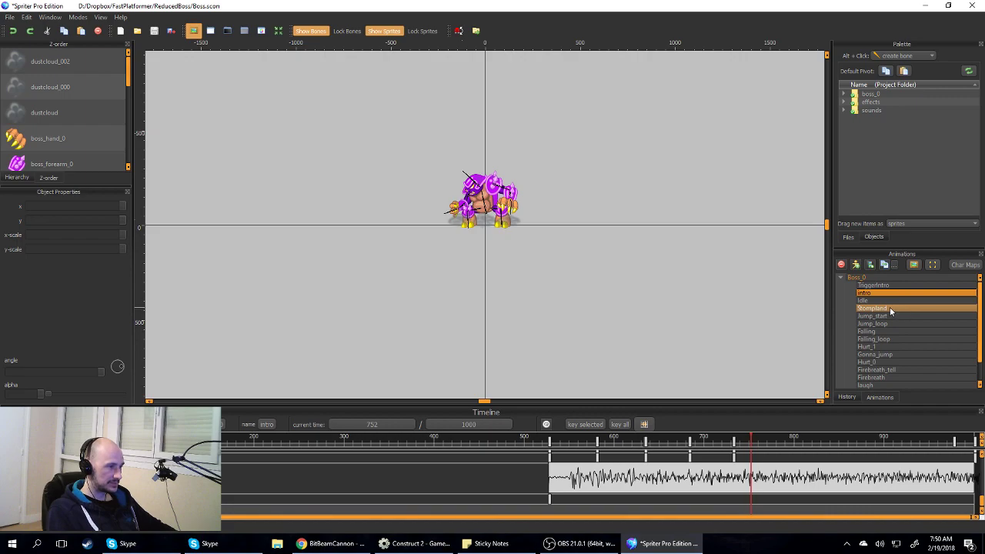
{"action": "left_click_drag", "start_coordinate": [521, 445], "coordinate": [496, 487]}
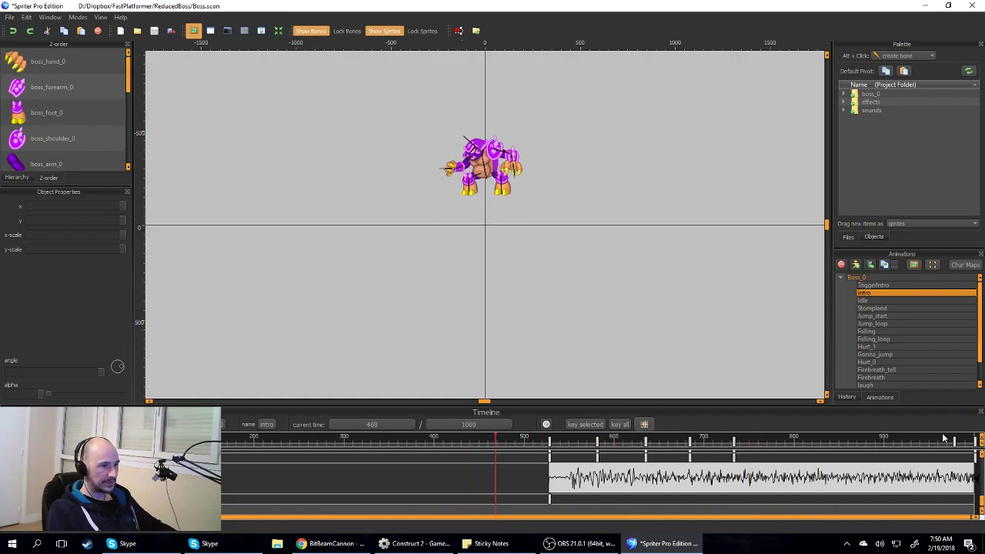
- Browse the boss's animation list and view the Idle and Stompland animations
{"action": "scroll", "coordinate": [893, 326], "scroll_direction": "down", "scroll_amount": 1}
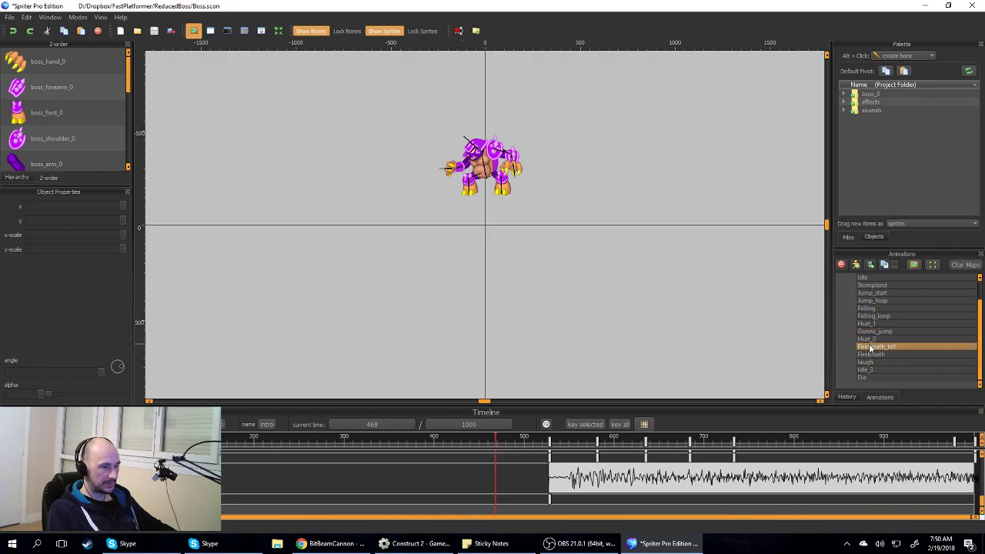
{"action": "scroll", "coordinate": [887, 328], "scroll_direction": "up", "scroll_amount": 1}
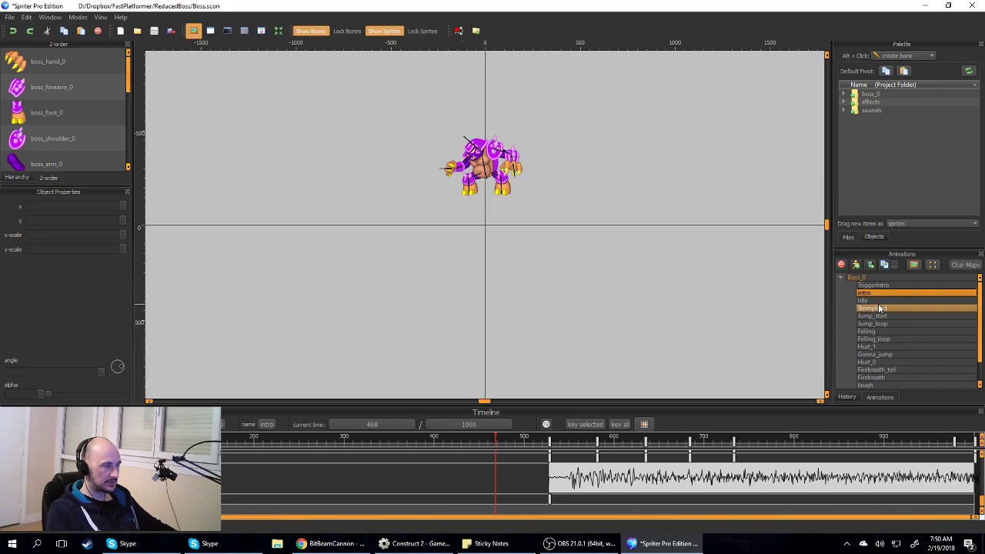
{"action": "left_click", "coordinate": [885, 299]}
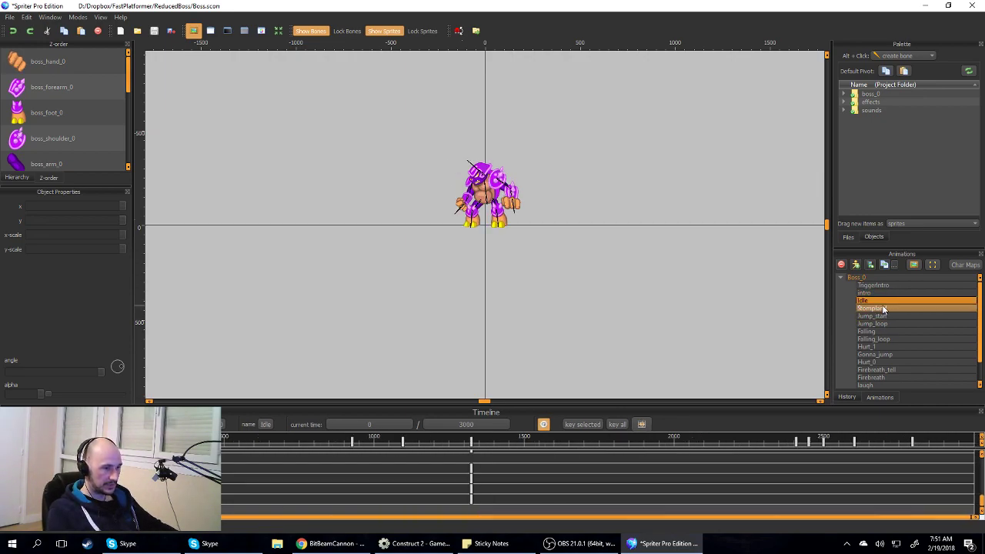
{"action": "left_click", "coordinate": [880, 308]}
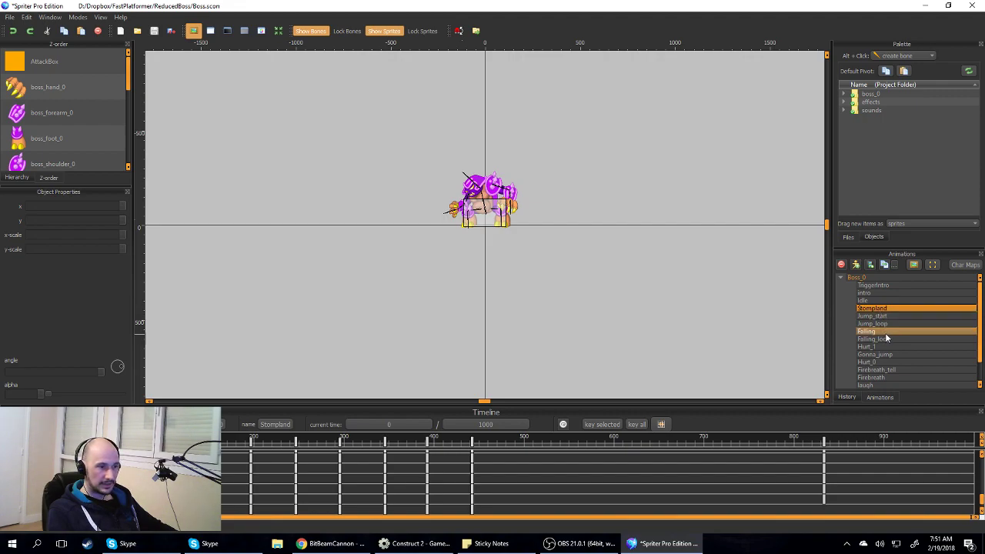
- Open the Firebreath animation and scrub its timeline to examine the pre-flame and the spawn point at the boss's mouth
{"action": "scroll", "coordinate": [891, 340], "scroll_direction": "down", "scroll_amount": 1}
{"action": "left_click", "coordinate": [887, 354]}
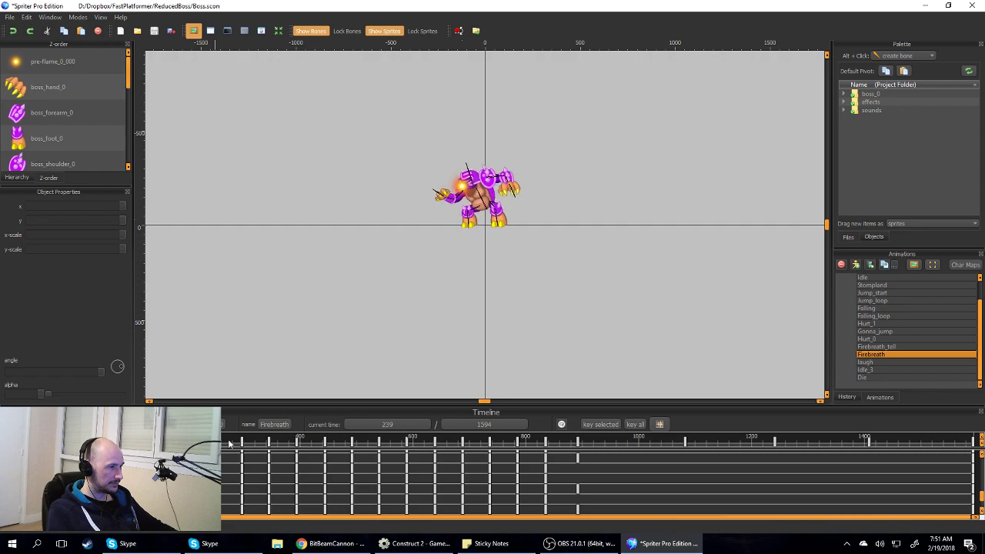
{"action": "scroll", "coordinate": [457, 128], "scroll_direction": "up", "scroll_amount": 5}
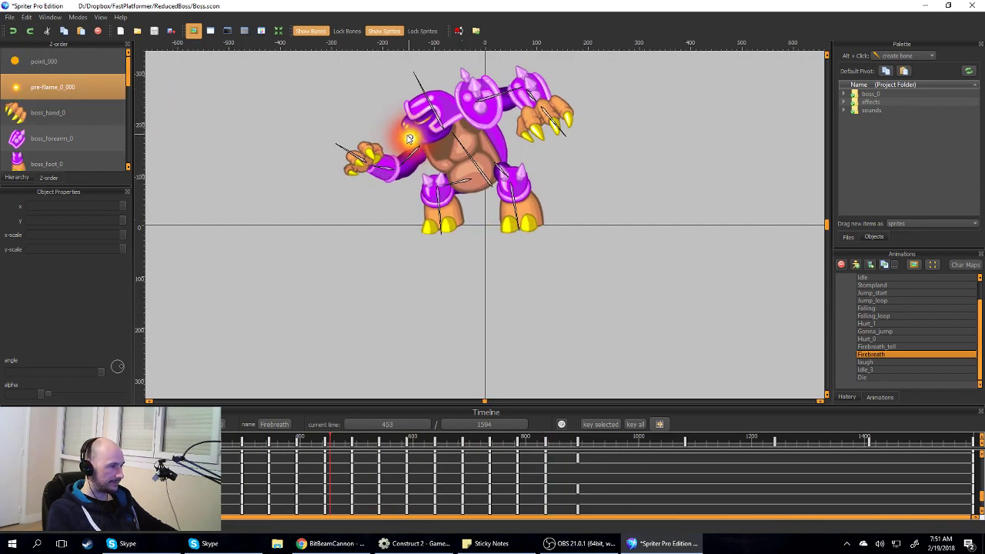
{"action": "left_click_drag", "start_coordinate": [77, 453], "coordinate": [247, 446]}
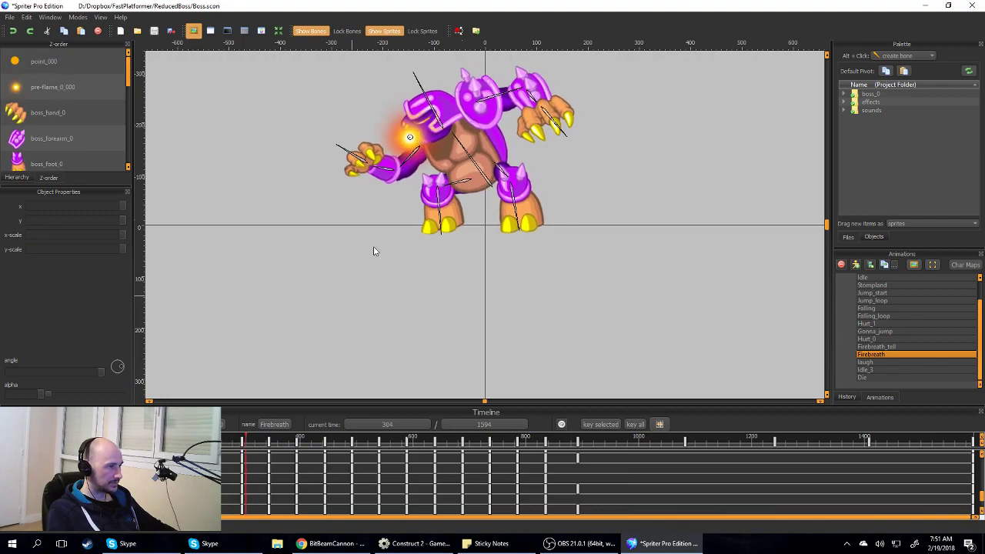
{"action": "scroll", "coordinate": [224, 457], "scroll_direction": "down", "scroll_amount": 1}
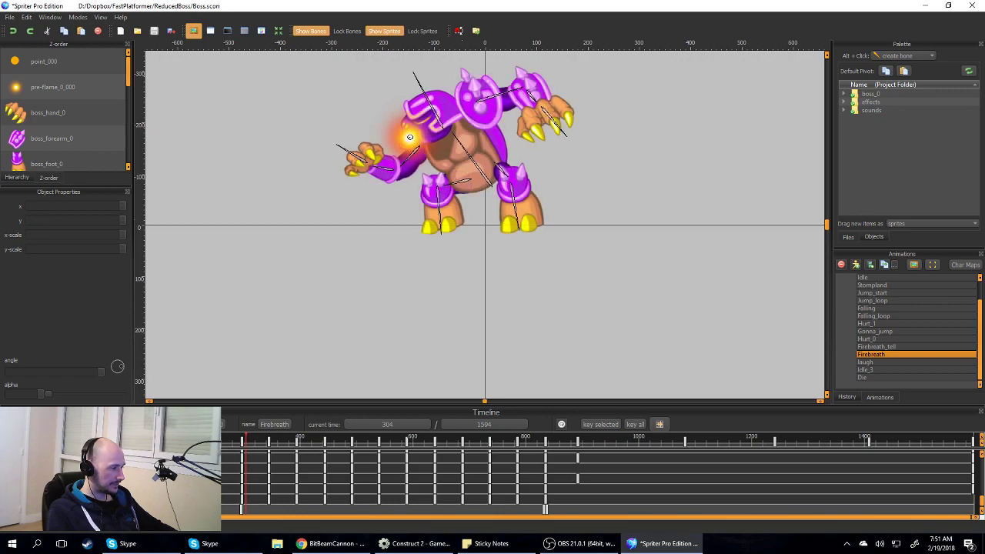
- Check the ShootFlame variable in the Firebreath animation's metadata at time 0
{"action": "double_click", "coordinate": [74, 509]}
{"action": "scroll", "coordinate": [493, 234], "scroll_direction": "down", "scroll_amount": 3}
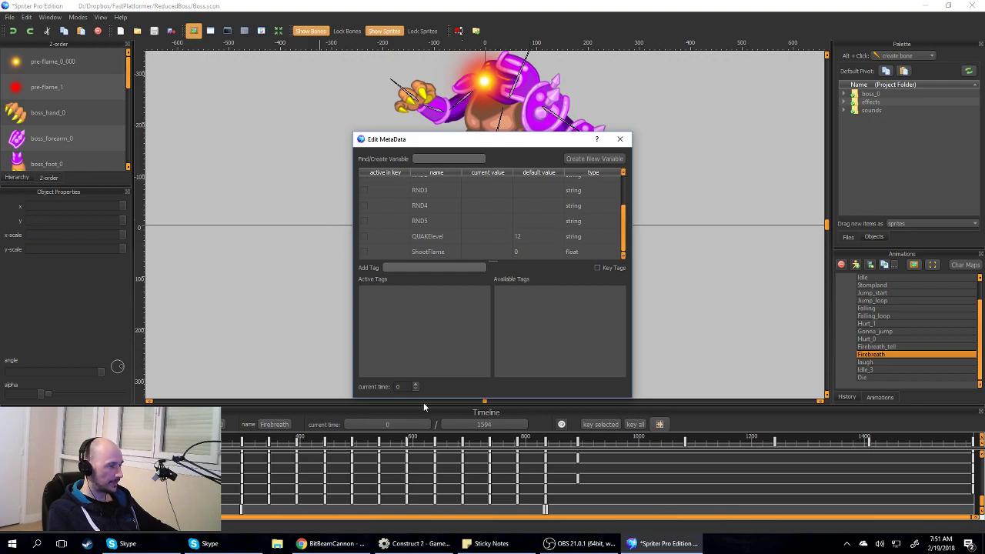
{"action": "left_click", "coordinate": [619, 138]}
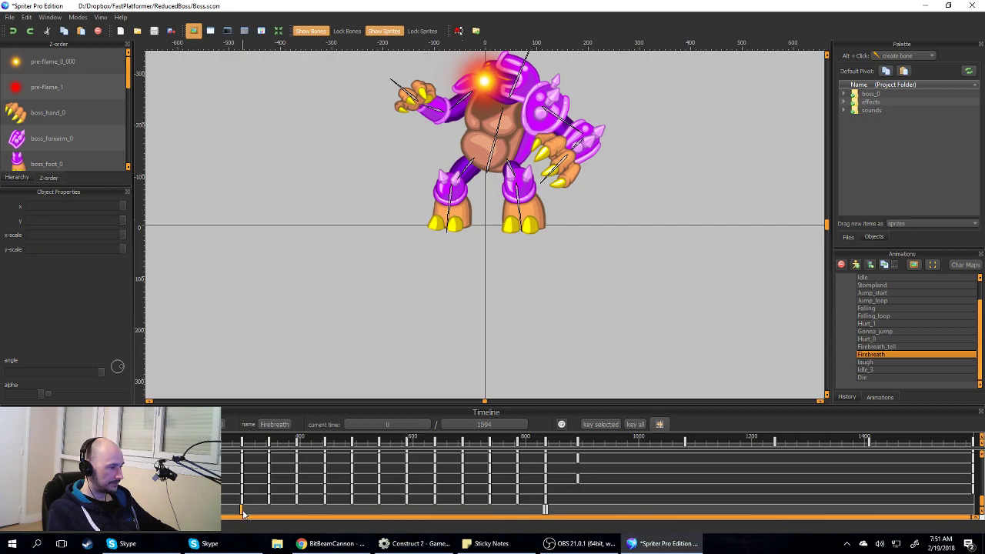
- Inspect the ShootFlame variable's active state and value in the Firebreath metadata key at time 294
{"action": "double_click", "coordinate": [243, 514]}
{"action": "left_click_drag", "start_coordinate": [483, 145], "coordinate": [627, 158]}
{"action": "scroll", "coordinate": [628, 236], "scroll_direction": "down", "scroll_amount": 3}
{"action": "left_click", "coordinate": [615, 266]}
{"action": "left_click", "coordinate": [570, 265]}
{"action": "left_click", "coordinate": [629, 264]}
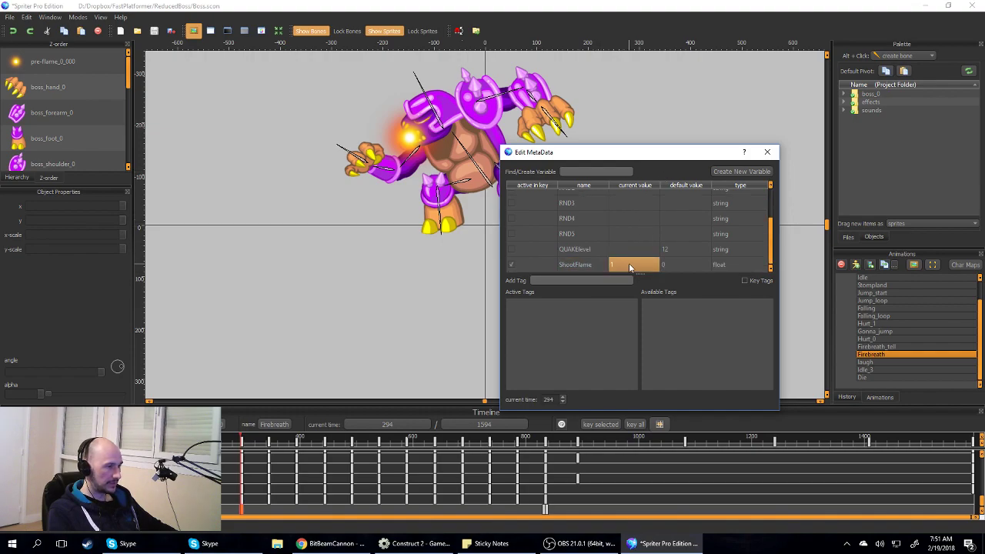
{"action": "left_click", "coordinate": [775, 152]}
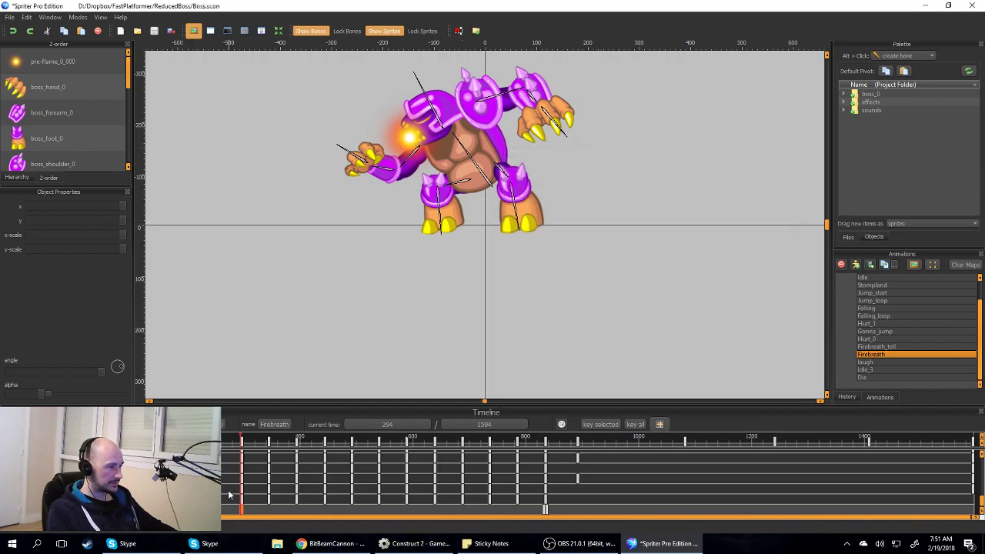
- Scrub the Firebreath timeline from 294 to 620 to examine the repeated keys of the spawn point at the boss's mouth
{"action": "left_click_drag", "start_coordinate": [240, 461], "coordinate": [307, 462]}
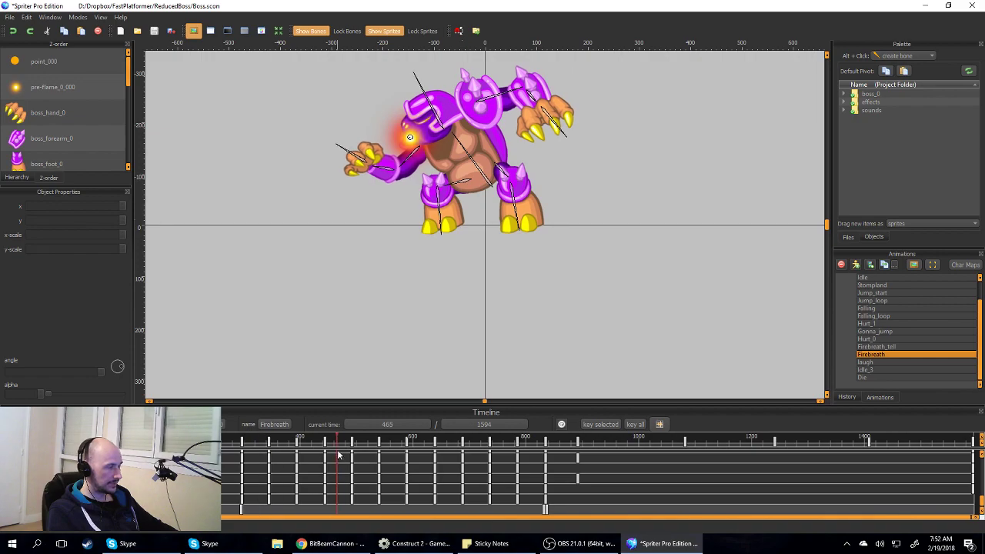
{"action": "left_click", "coordinate": [271, 463]}
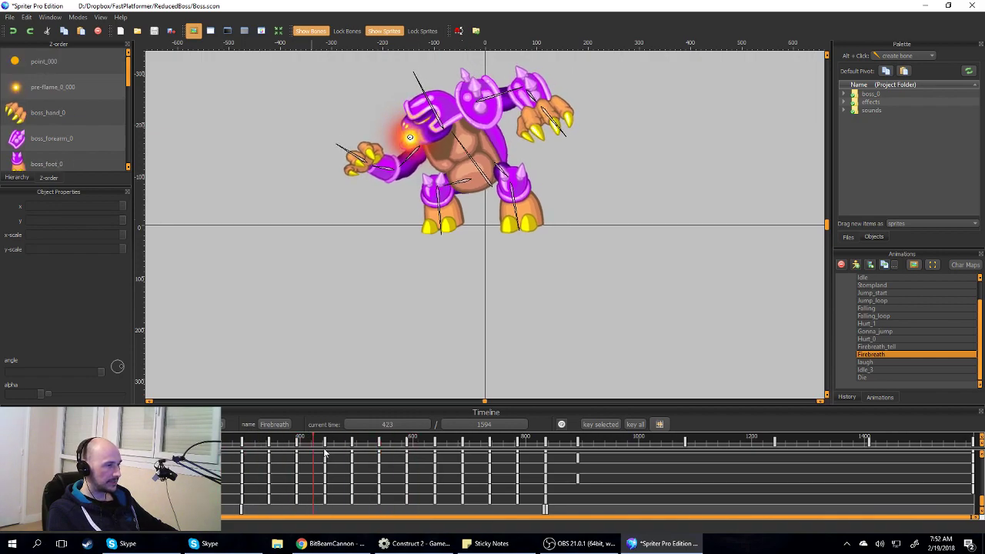
{"action": "left_click", "coordinate": [411, 460]}
{"action": "left_click", "coordinate": [423, 460]}
{"action": "left_click", "coordinate": [412, 140]}
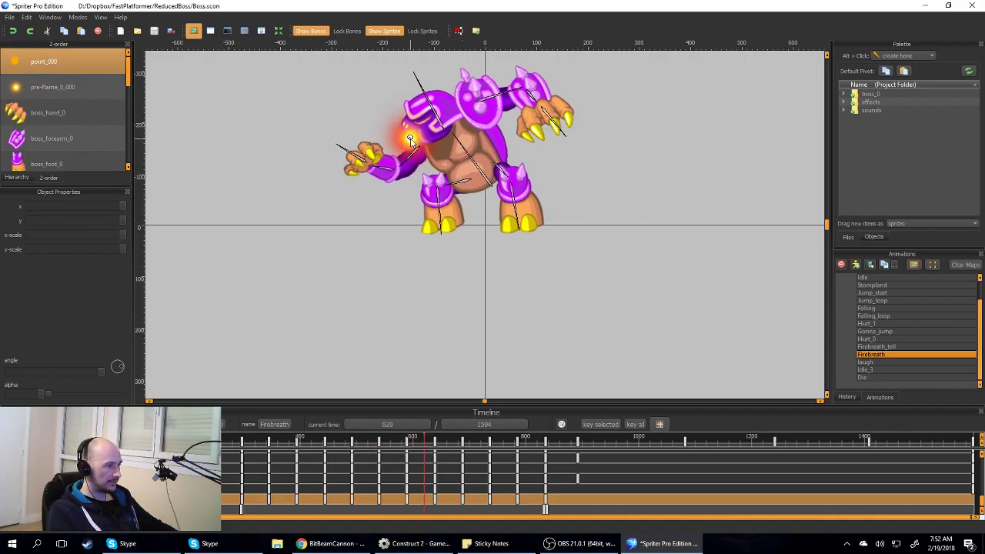
{"action": "left_click", "coordinate": [412, 140]}
{"action": "scroll", "coordinate": [419, 139], "scroll_direction": "up", "scroll_amount": 4}
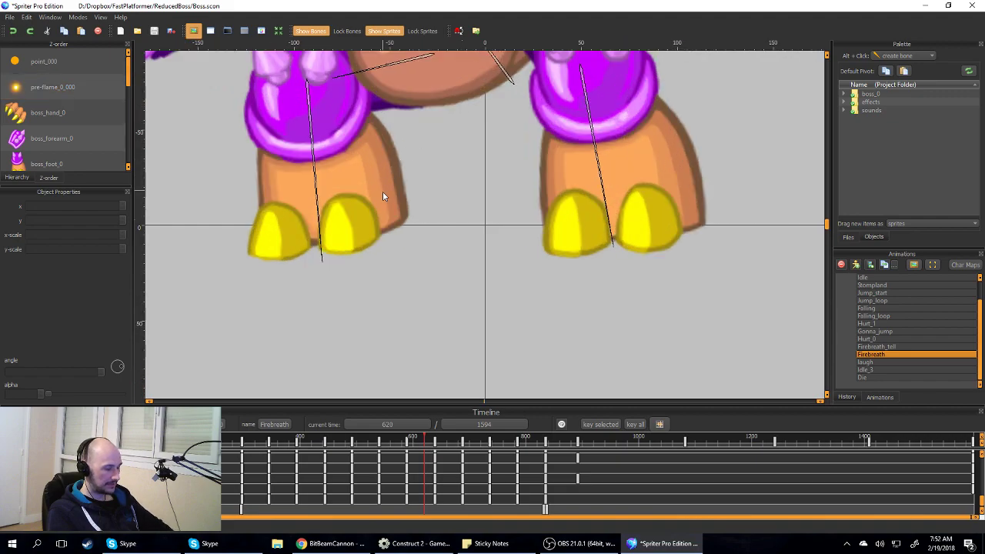
{"action": "left_click_drag", "start_coordinate": [829, 228], "coordinate": [825, 191]}
{"action": "scroll", "coordinate": [493, 206], "scroll_direction": "down", "scroll_amount": 4}
{"action": "left_click", "coordinate": [279, 33]}
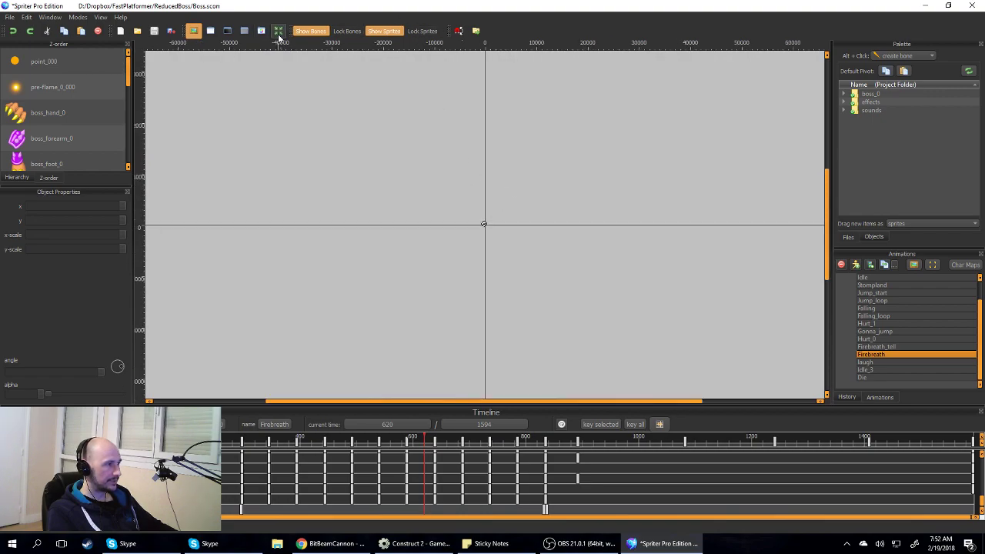
{"action": "scroll", "coordinate": [339, 77], "scroll_direction": "up", "scroll_amount": 3}
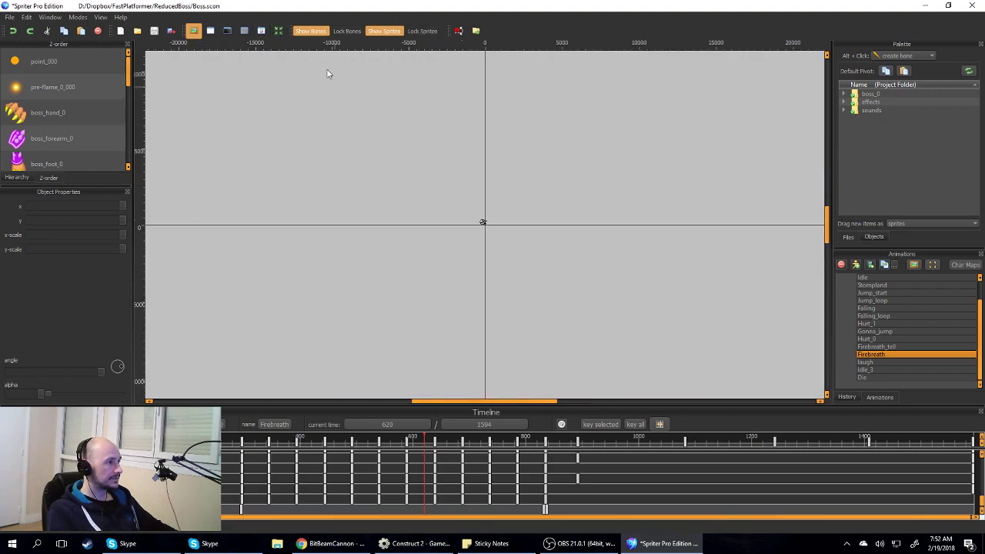
{"action": "left_click", "coordinate": [100, 17]}
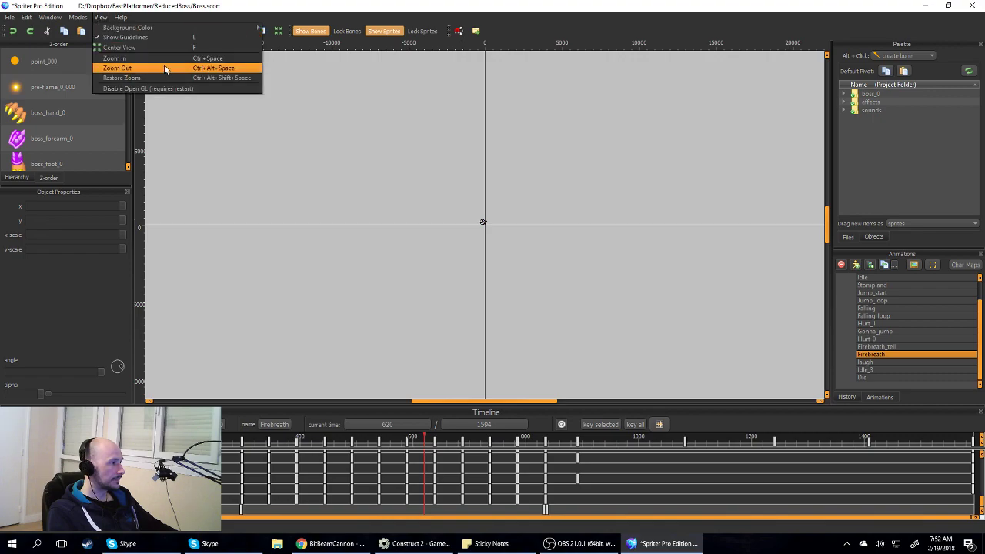
{"action": "left_click", "coordinate": [127, 77]}
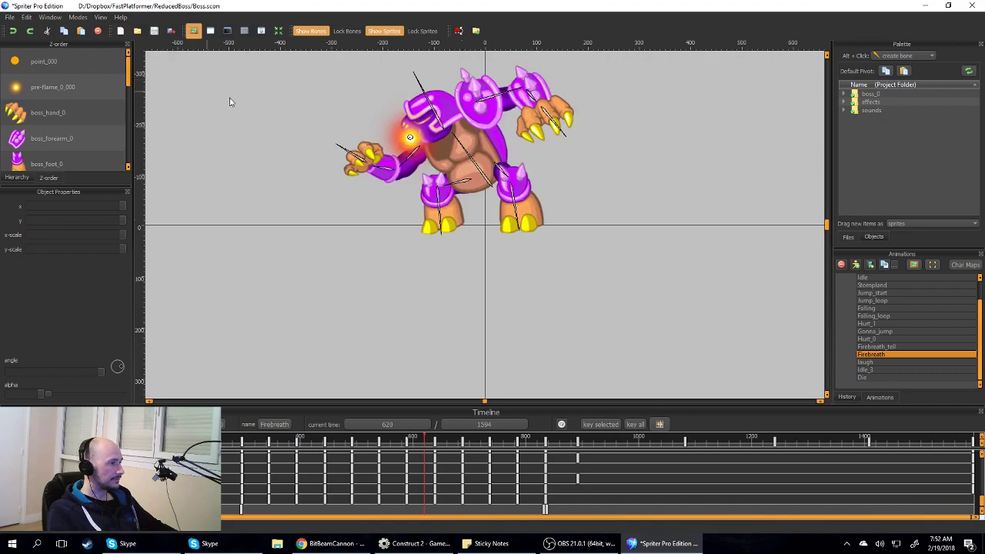
- Select point_000 in the Z-order and examine its placement at the boss's mouth
{"action": "middle_click_drag", "start_coordinate": [603, 222], "coordinate": [616, 319]}
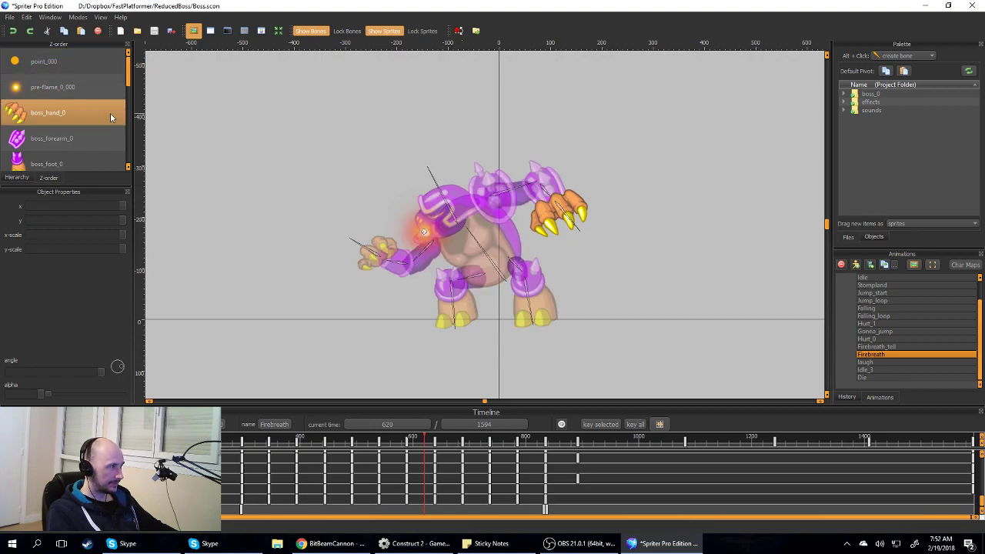
{"action": "left_click", "coordinate": [53, 62]}
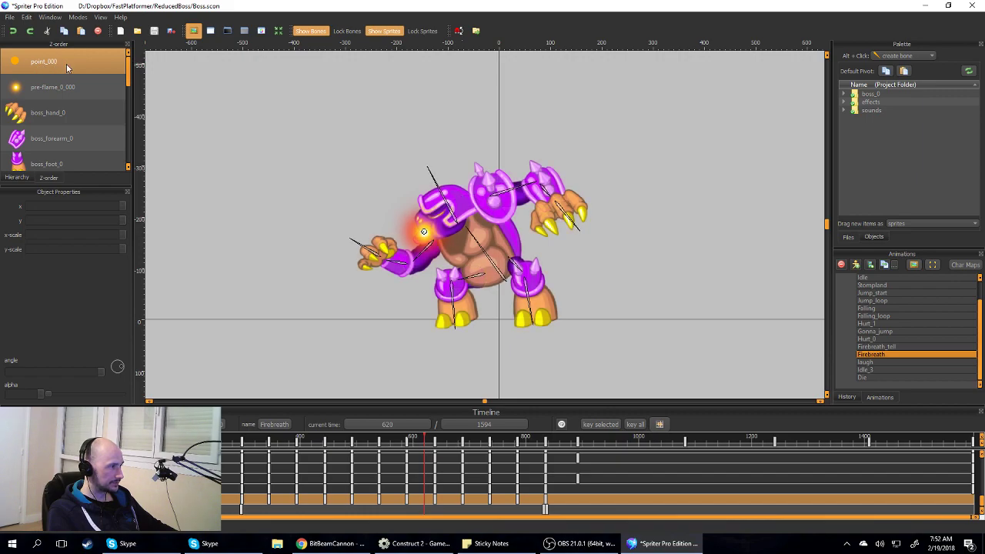
{"action": "left_click", "coordinate": [423, 233]}
{"action": "left_click", "coordinate": [423, 233]}
{"action": "left_click", "coordinate": [423, 232]}
{"action": "left_click", "coordinate": [423, 233]}
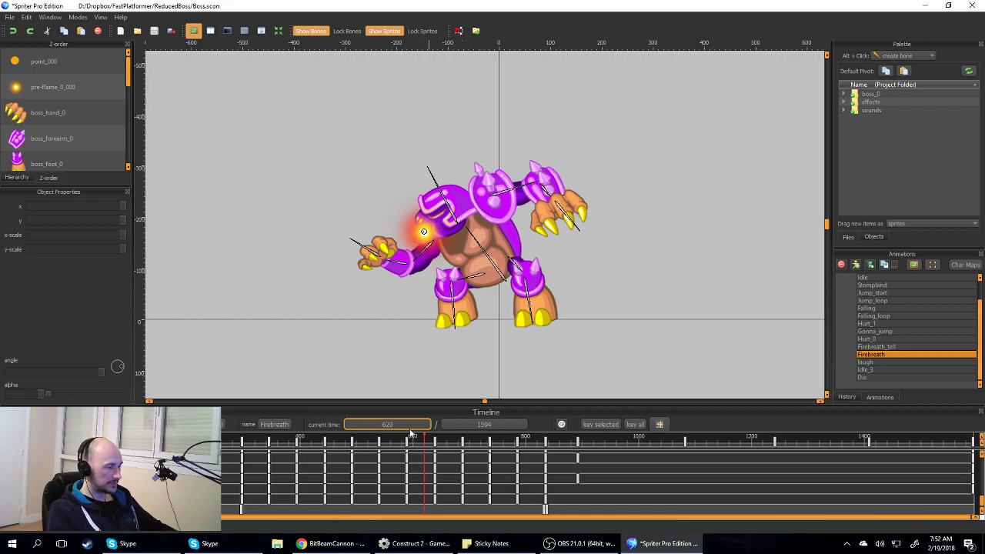
- Switch to Construct 2 and examine the boss and its mask in the Level 3 layout
{"action": "left_click", "coordinate": [926, 7]}
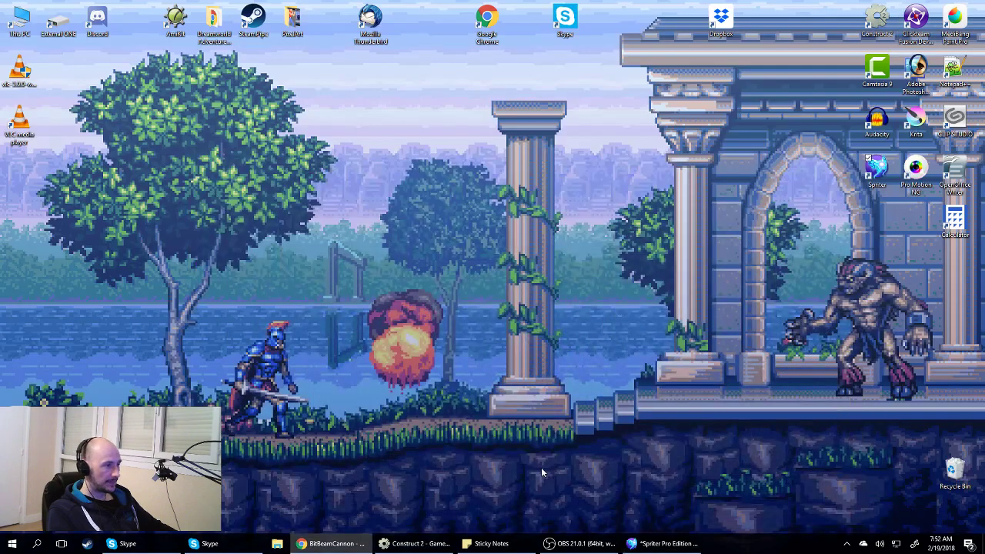
{"action": "left_click", "coordinate": [664, 544]}
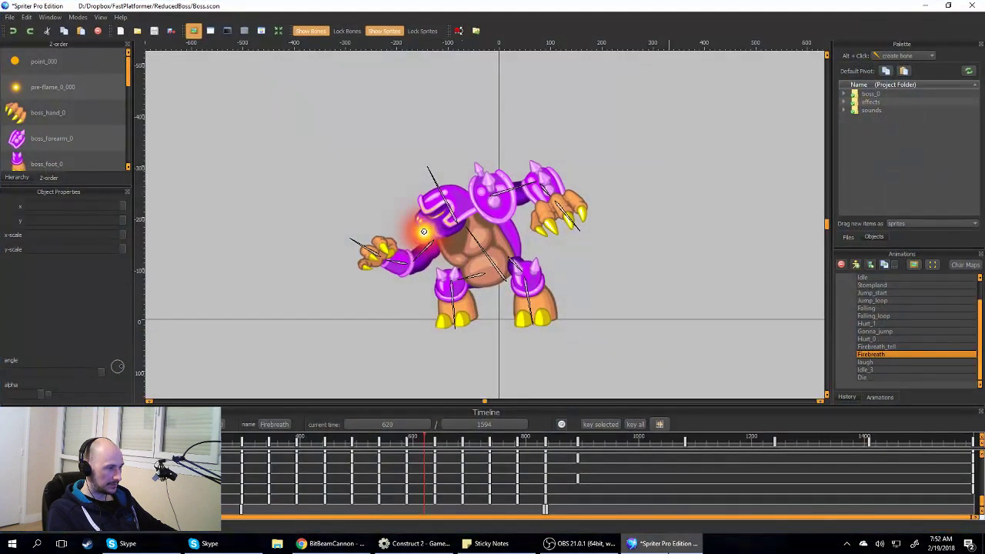
{"action": "left_click", "coordinate": [416, 544]}
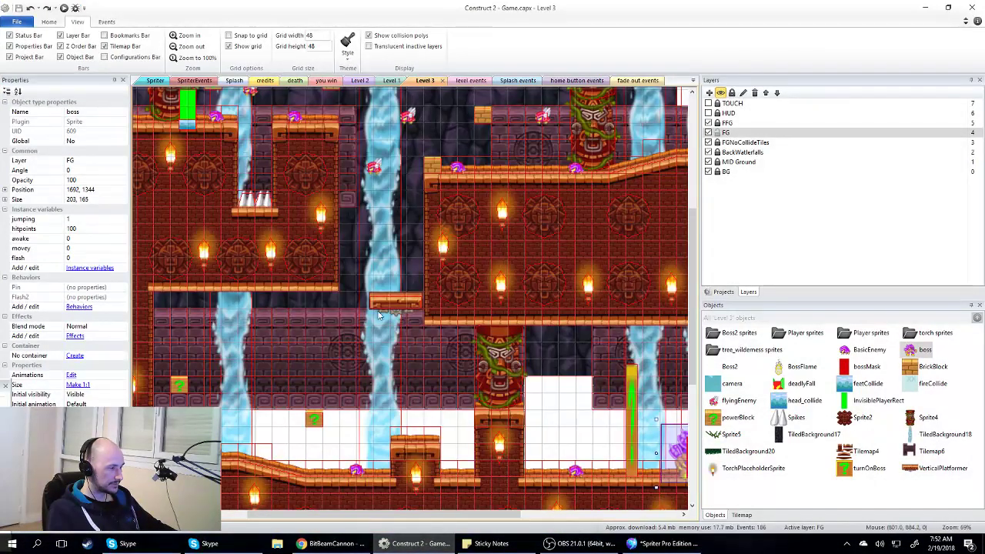
{"action": "scroll", "coordinate": [384, 329], "scroll_direction": "down", "scroll_amount": 5}
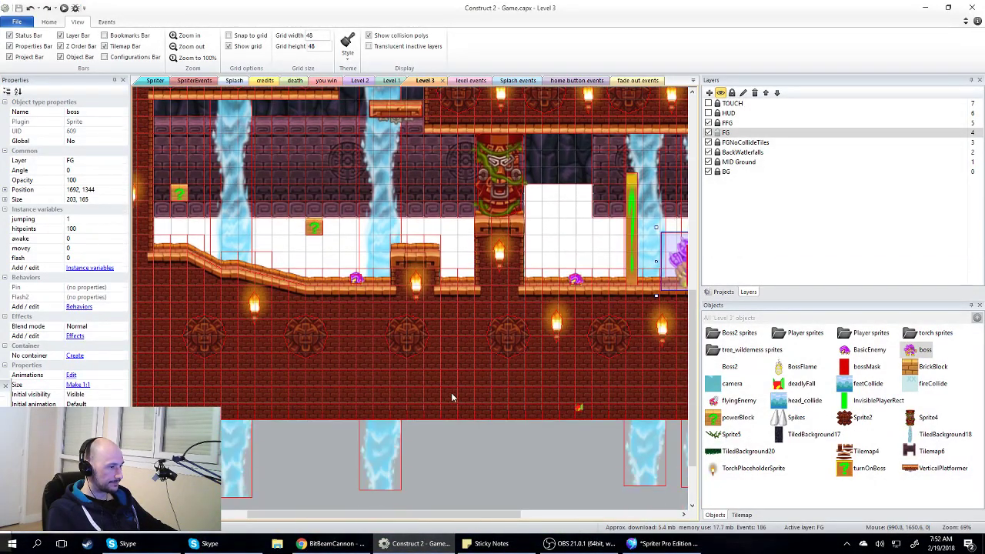
{"action": "left_click_drag", "start_coordinate": [295, 516], "coordinate": [460, 521]}
{"action": "scroll", "coordinate": [431, 315], "scroll_direction": "up", "scroll_amount": 3, "text": "ctrl"}
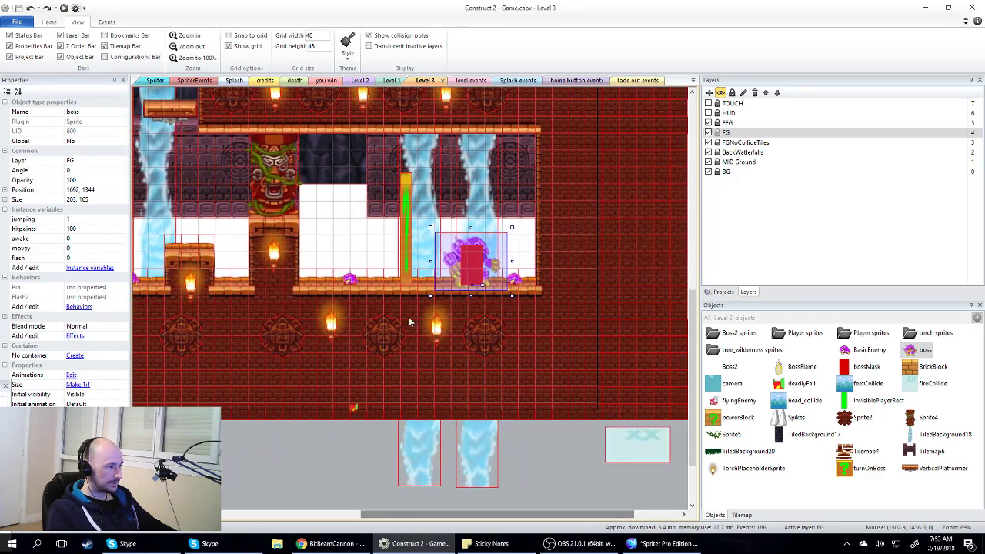
{"action": "scroll", "coordinate": [487, 330], "scroll_direction": "up", "scroll_amount": 4, "text": "ctrl"}
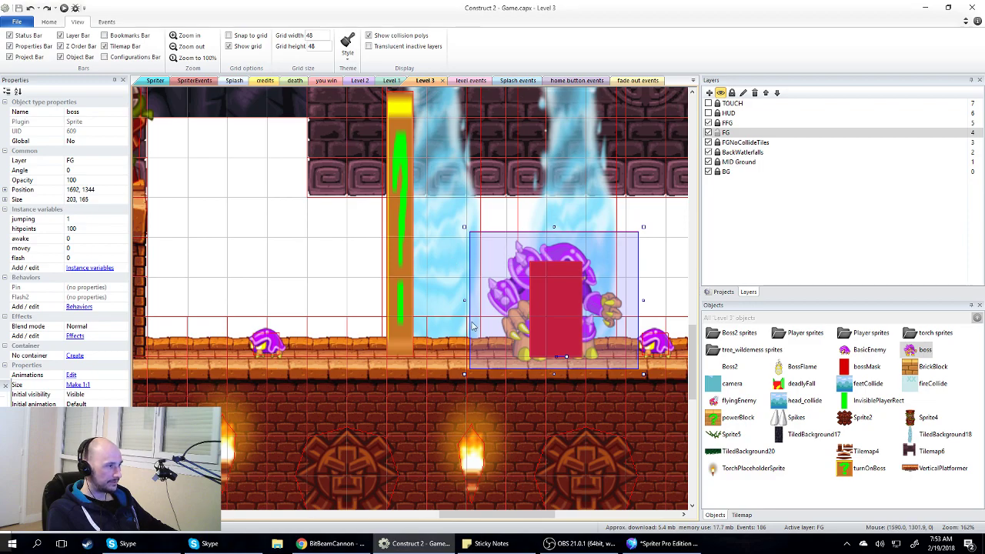
- Open the boss events sheet and review the first two events that make the boss face the player
{"action": "key", "text": "ctrl+e"}
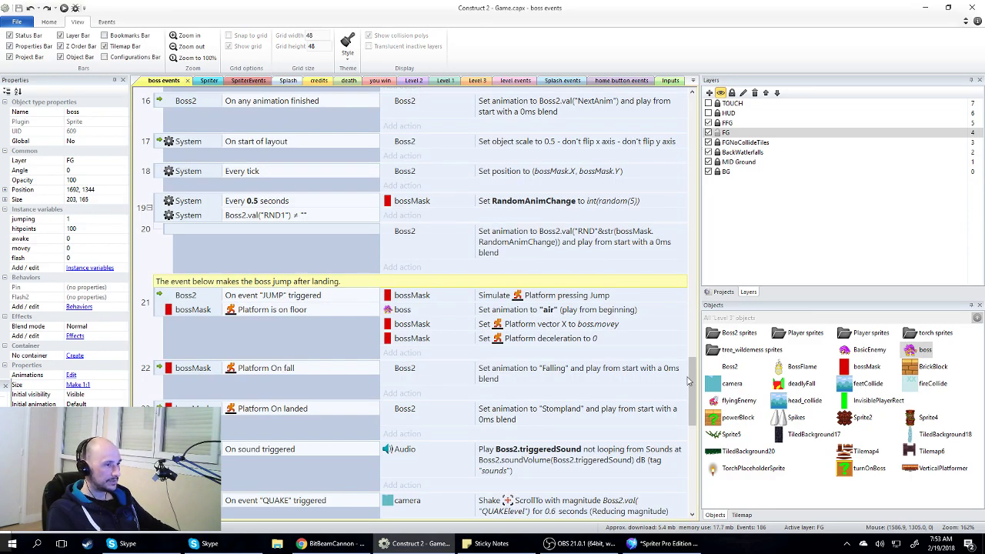
{"action": "left_click_drag", "start_coordinate": [689, 405], "coordinate": [660, 137]}
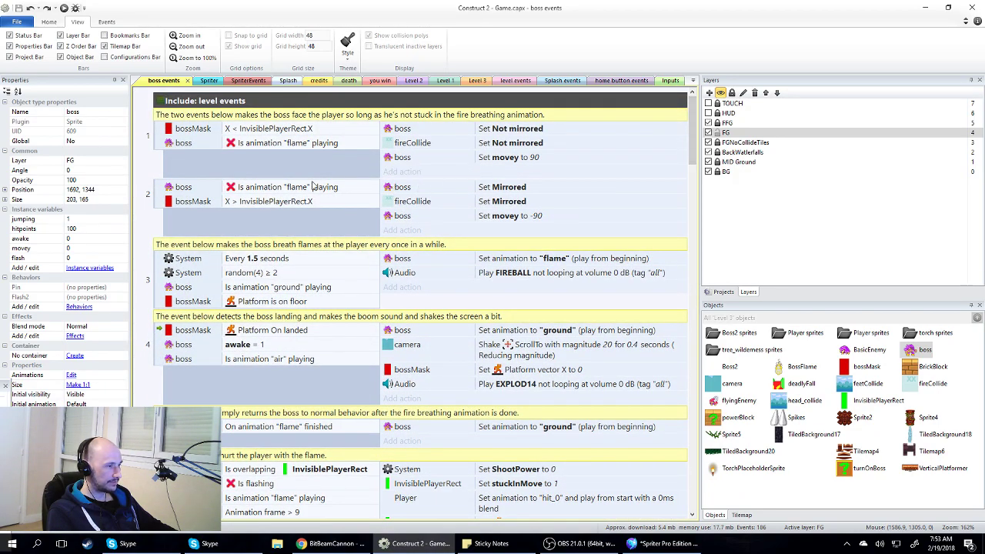
{"action": "left_click", "coordinate": [412, 192]}
{"action": "left_click", "coordinate": [425, 137]}
{"action": "left_click", "coordinate": [420, 159]}
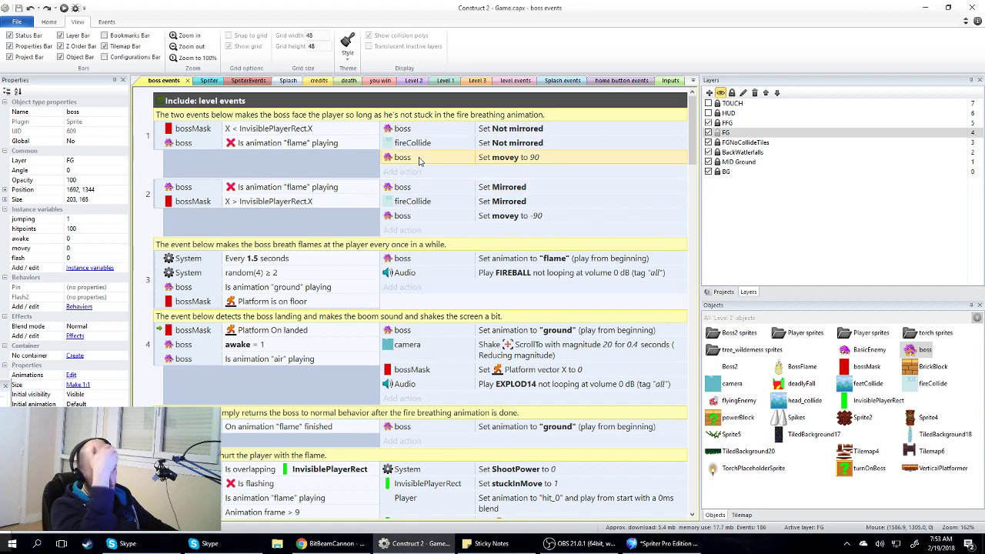
{"action": "left_click", "coordinate": [402, 190]}
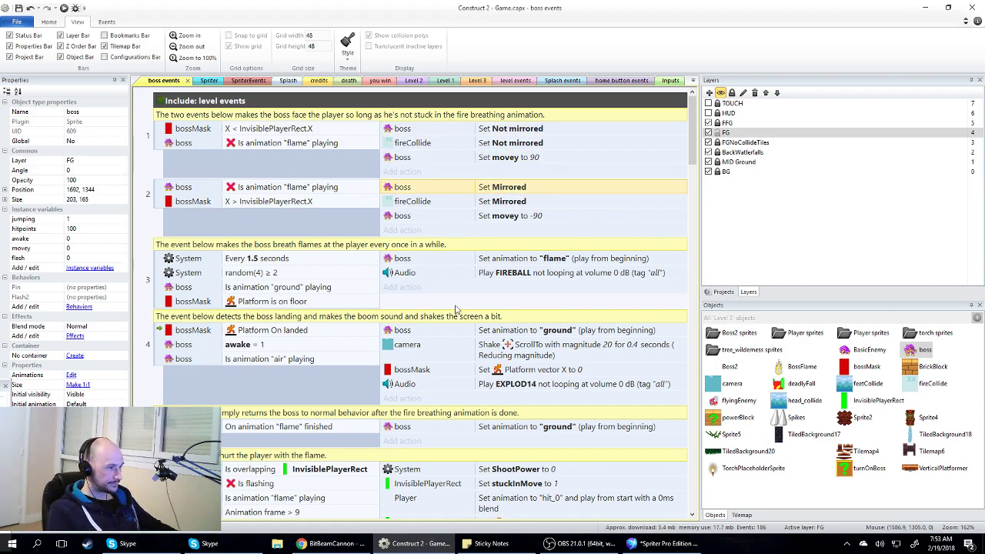
- Review the boss's flame-breathing, landing and player-damage events
{"action": "scroll", "coordinate": [461, 216], "scroll_direction": "down", "scroll_amount": 2}
{"action": "left_click", "coordinate": [408, 208]}
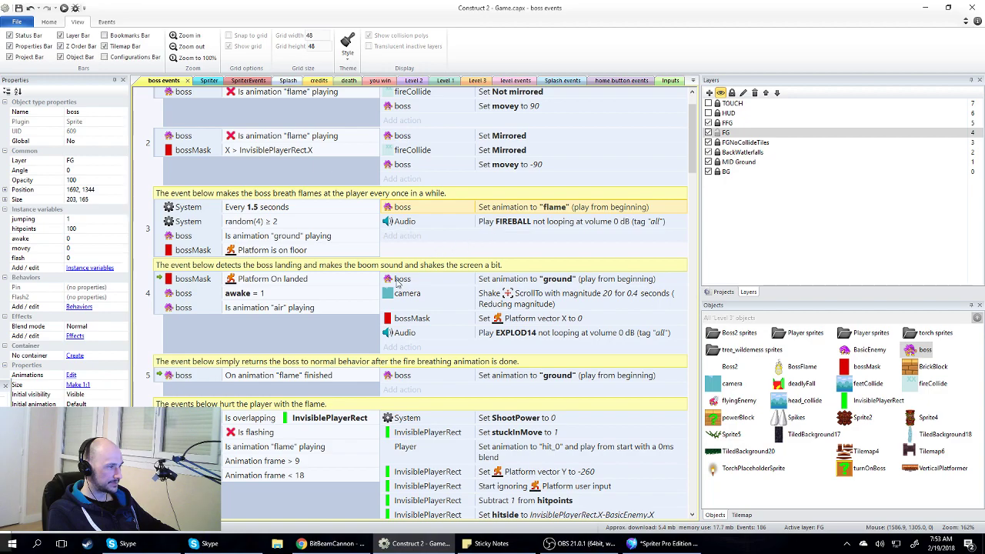
{"action": "scroll", "coordinate": [378, 294], "scroll_direction": "down", "scroll_amount": 2}
{"action": "scroll", "coordinate": [378, 294], "scroll_direction": "down", "scroll_amount": 4}
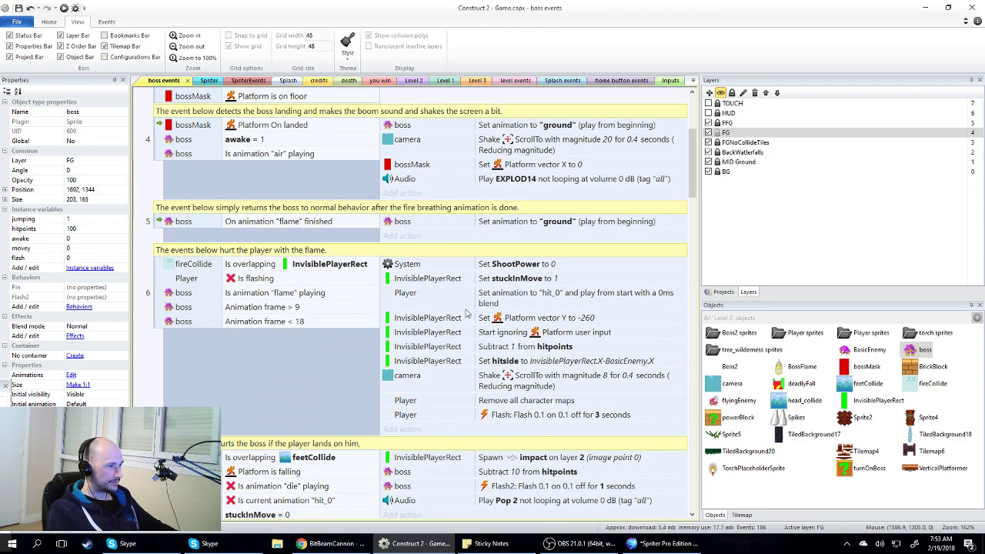
- Delete the event that plays the boss's "flame" animation every 1.5 seconds, together with its comment
{"action": "scroll", "coordinate": [490, 297], "scroll_direction": "up", "scroll_amount": 5}
{"action": "left_click", "coordinate": [158, 209]}
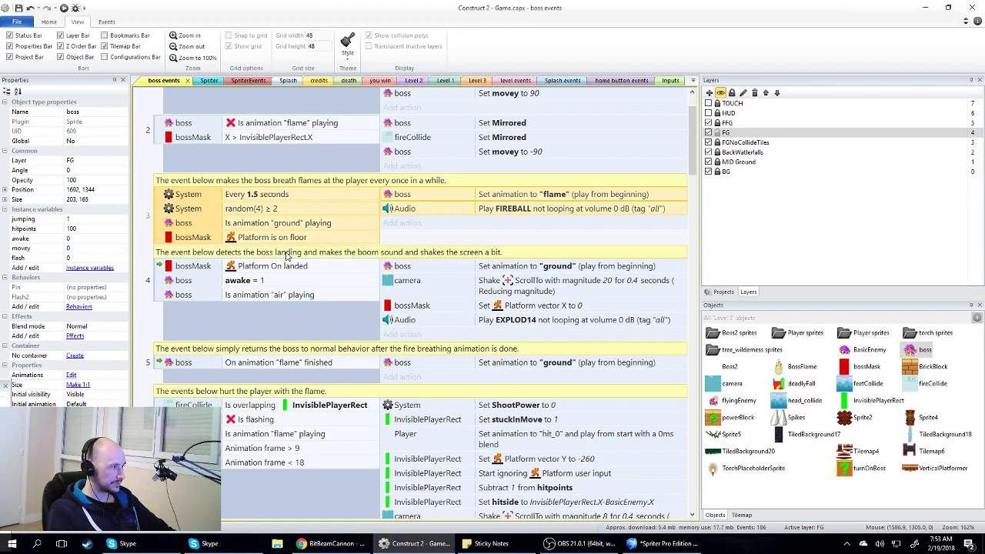
{"action": "key", "text": "Delete"}
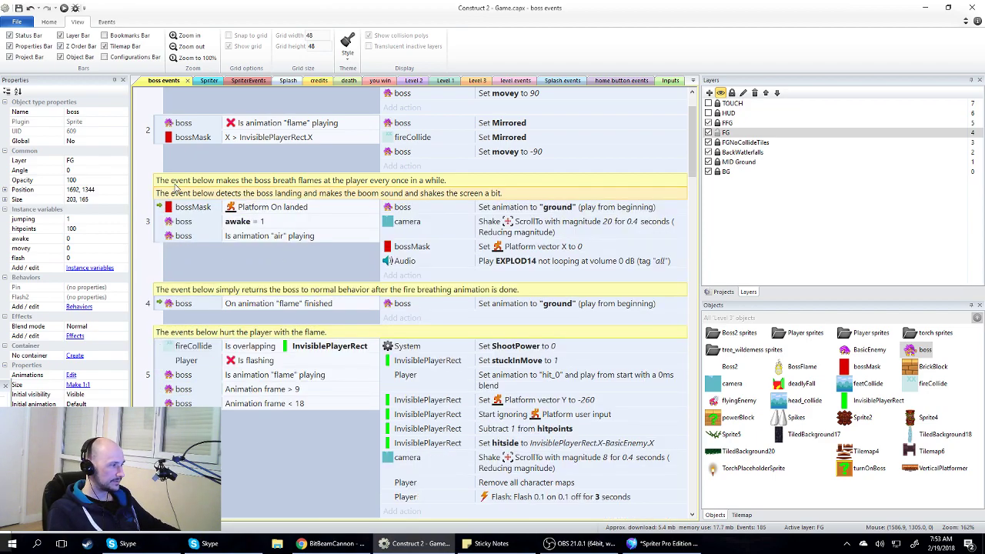
{"action": "left_click", "coordinate": [164, 182]}
{"action": "key", "text": "Delete"}
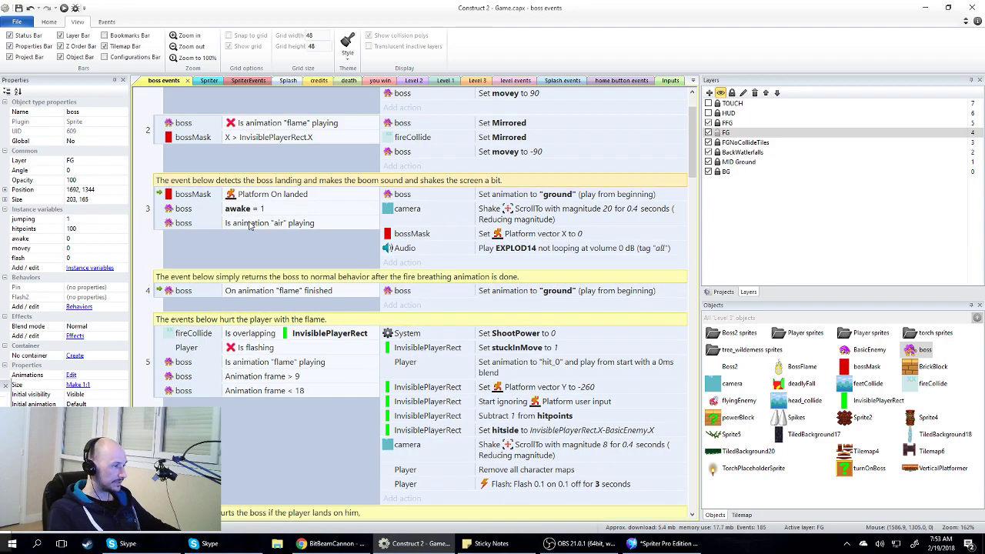
- Search the boss events for "quake" and examine the camera Shake action under Boss2's QUAKE trigger
{"action": "scroll", "coordinate": [359, 249], "scroll_direction": "down", "scroll_amount": 5}
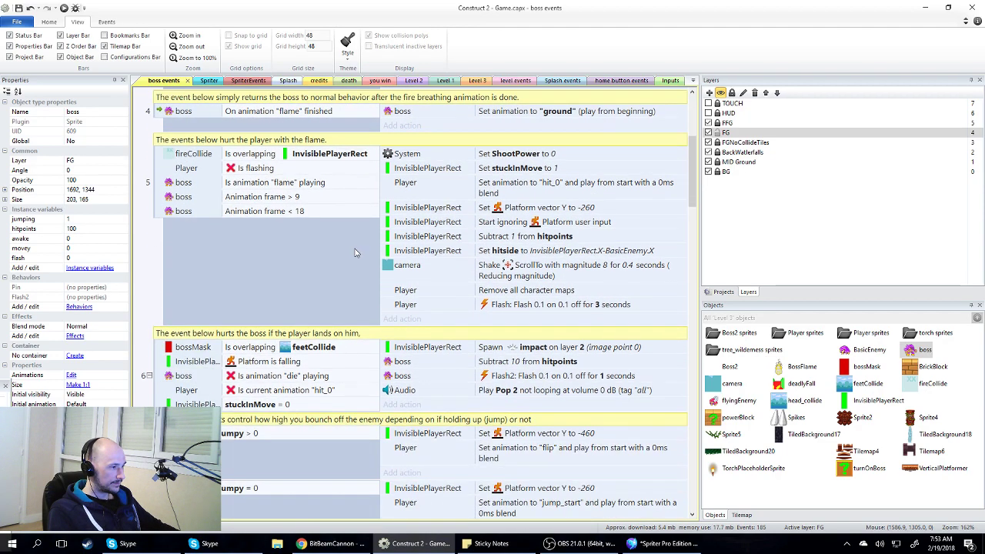
{"action": "left_click", "coordinate": [106, 21]}
{"action": "left_click", "coordinate": [352, 34]}
{"action": "type", "text": "dust"}
{"action": "type", "text": "quake"}
{"action": "key", "text": "Return"}
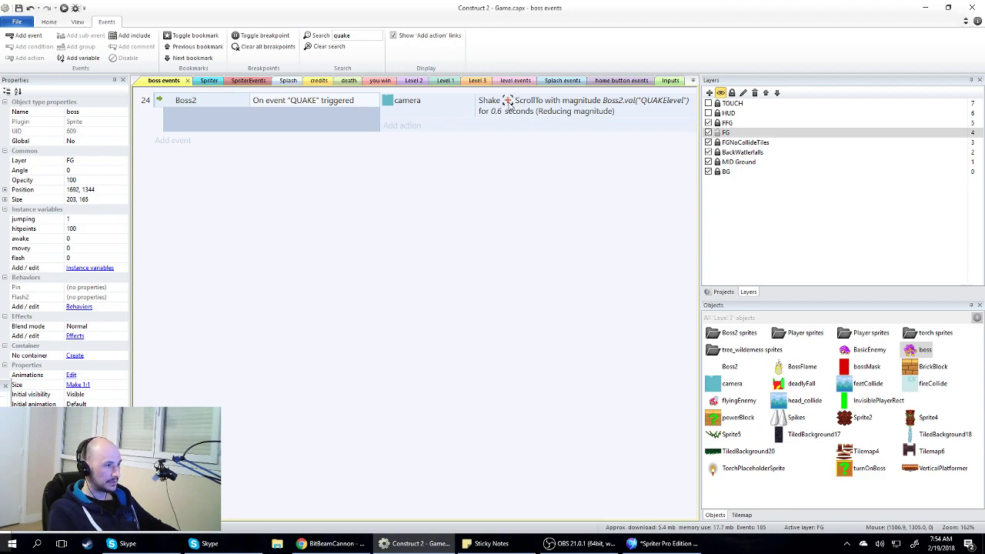
{"action": "left_click", "coordinate": [406, 104]}
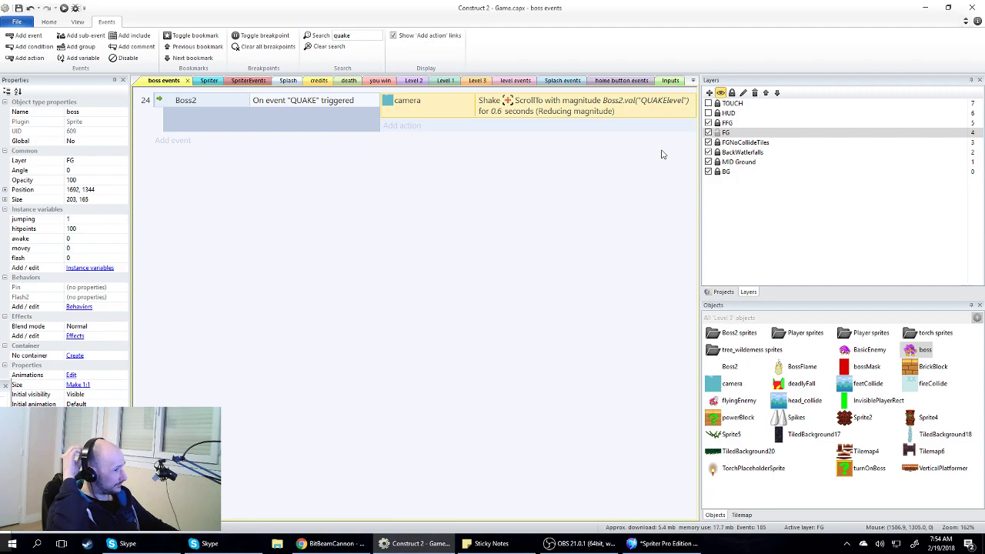
- Switch to Spriter and open the metadata at the start of the boss's intro animation
{"action": "left_click", "coordinate": [666, 544]}
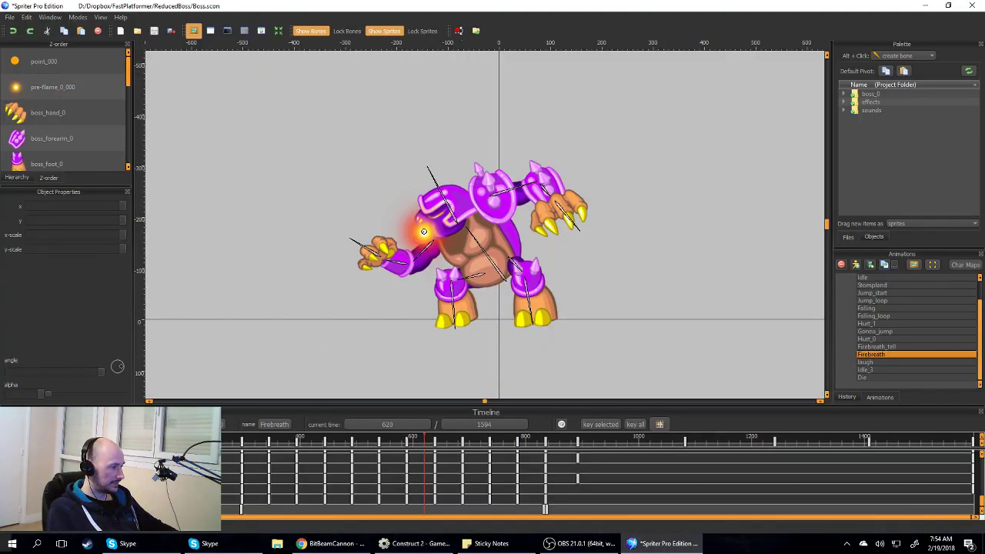
{"action": "scroll", "coordinate": [892, 320], "scroll_direction": "up", "scroll_amount": 2}
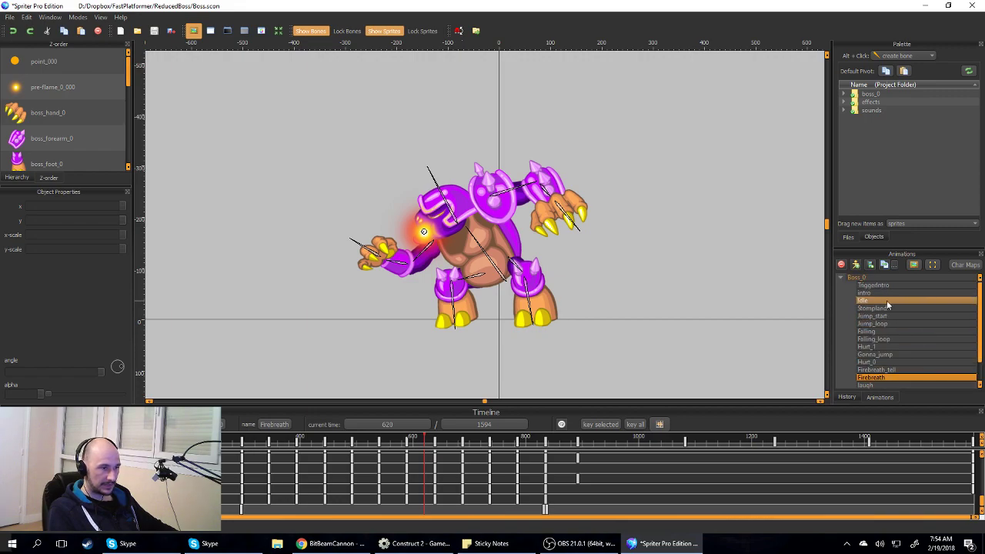
{"action": "left_click", "coordinate": [882, 300]}
{"action": "left_click", "coordinate": [866, 293]}
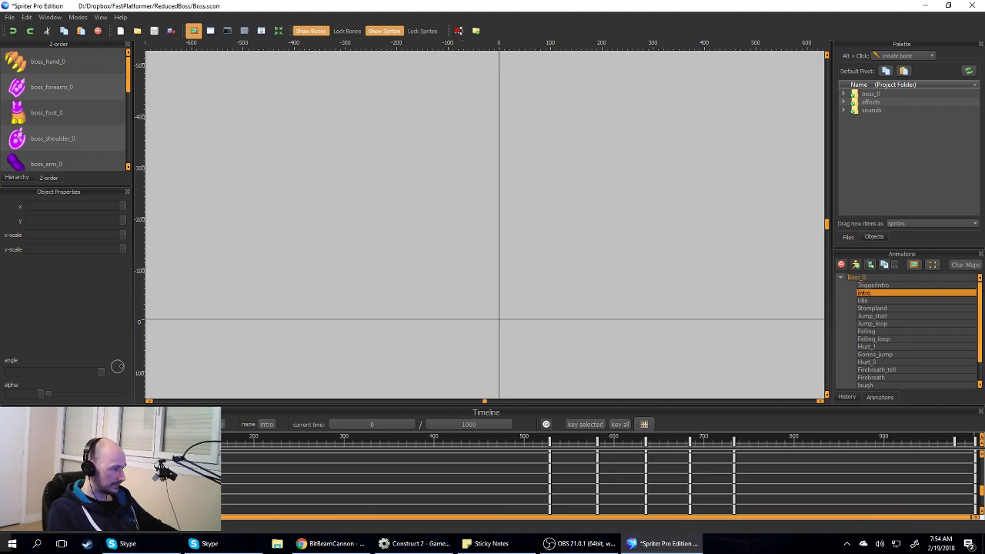
{"action": "scroll", "coordinate": [599, 484], "scroll_direction": "down", "scroll_amount": 4}
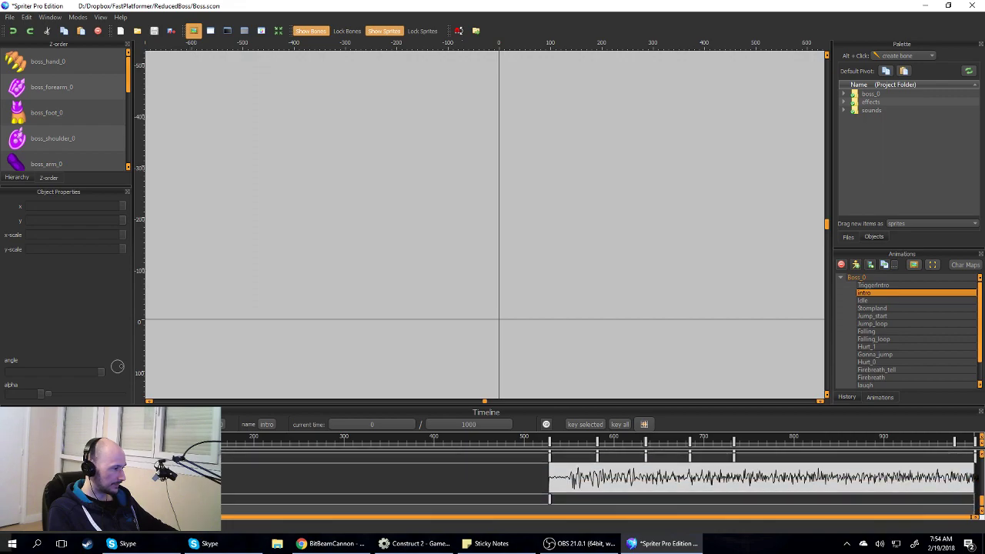
{"action": "left_click", "coordinate": [184, 455]}
{"action": "left_click", "coordinate": [470, 190]}
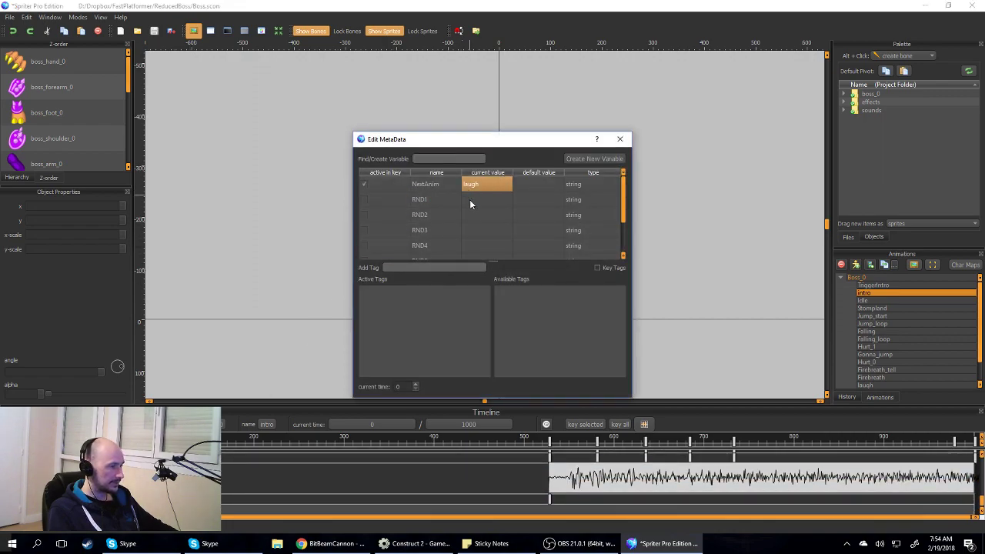
- Examine the current and default values of QUAKElevel in the intro animation's metadata
{"action": "scroll", "coordinate": [470, 195], "scroll_direction": "down", "scroll_amount": 3}
{"action": "left_click", "coordinate": [432, 252]}
{"action": "left_click", "coordinate": [377, 236]}
{"action": "left_click", "coordinate": [421, 240]}
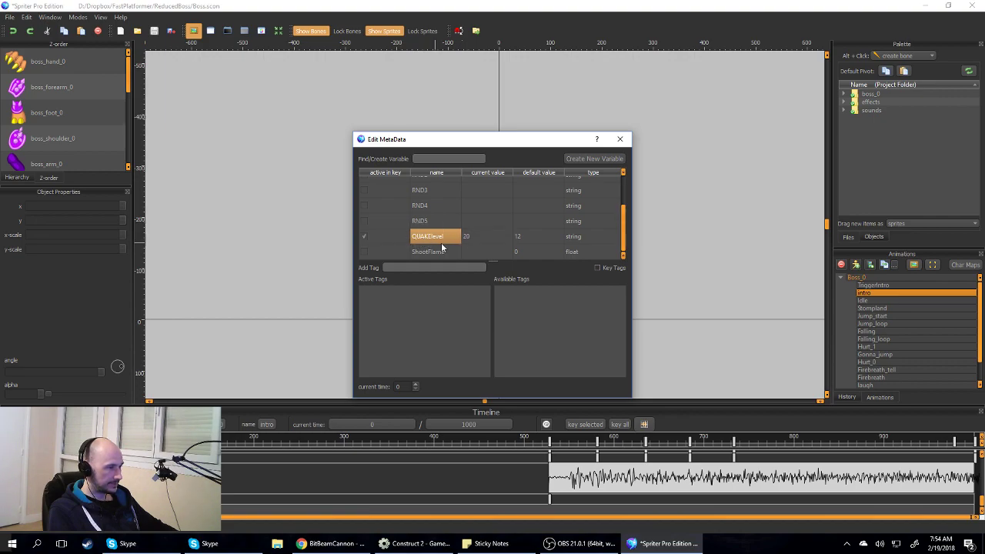
{"action": "left_click", "coordinate": [487, 243]}
{"action": "left_click", "coordinate": [537, 239]}
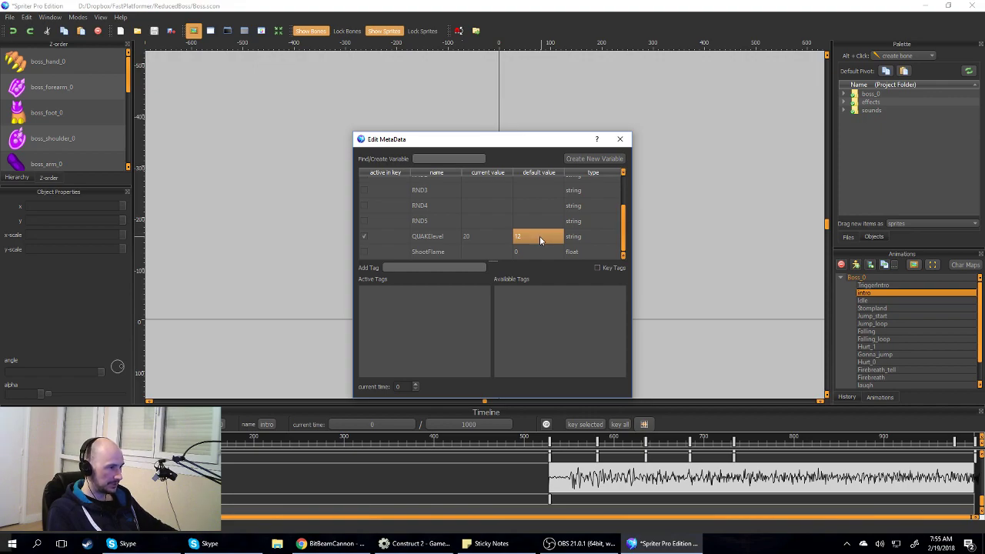
{"action": "left_click", "coordinate": [492, 238]}
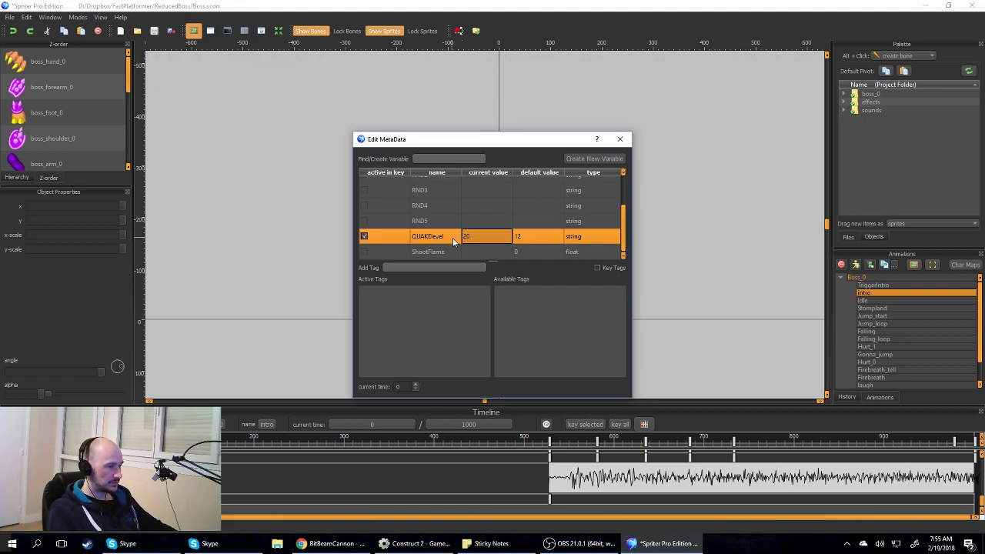
{"action": "left_click", "coordinate": [621, 140]}
- Look through the TriggerIntro, Stompland and Idle animations and recheck the camera Shake duration in Construct 2
{"action": "left_click", "coordinate": [872, 285]}
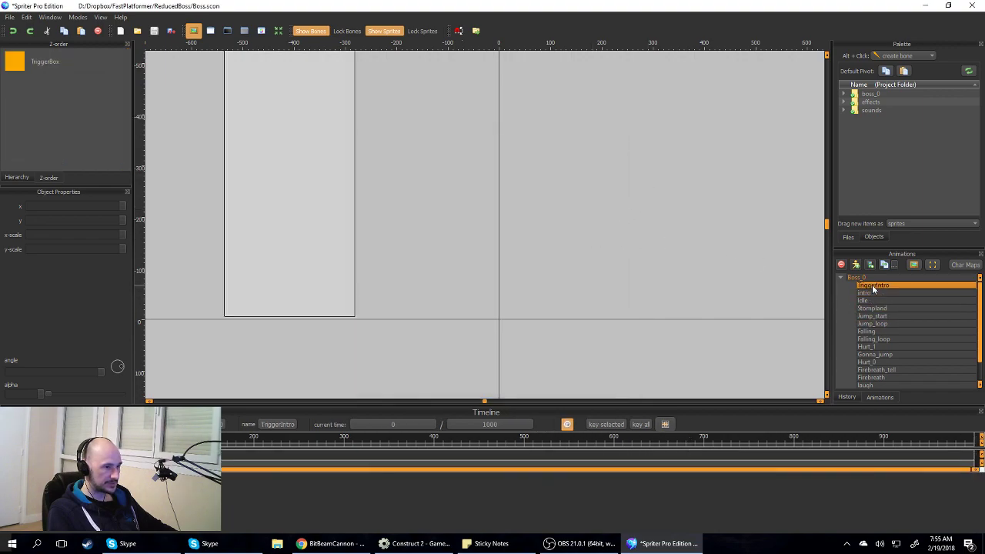
{"action": "left_click", "coordinate": [874, 308]}
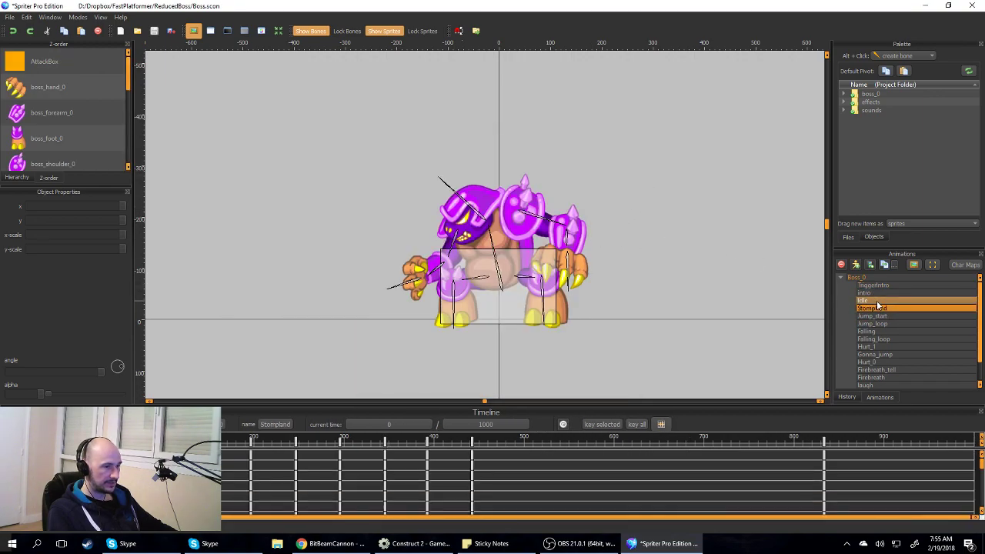
{"action": "left_click", "coordinate": [871, 301]}
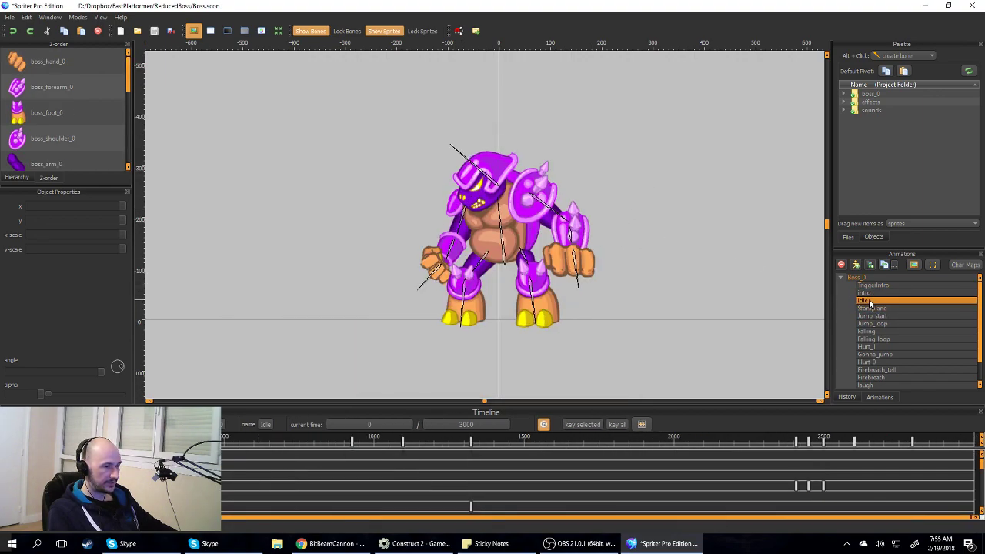
{"action": "left_click", "coordinate": [926, 5]}
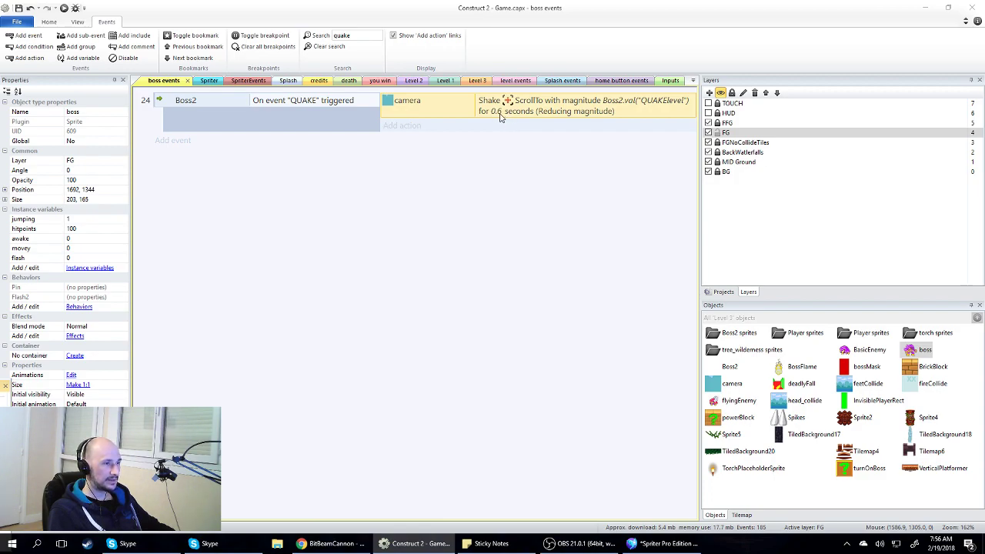
{"action": "left_click", "coordinate": [659, 544]}
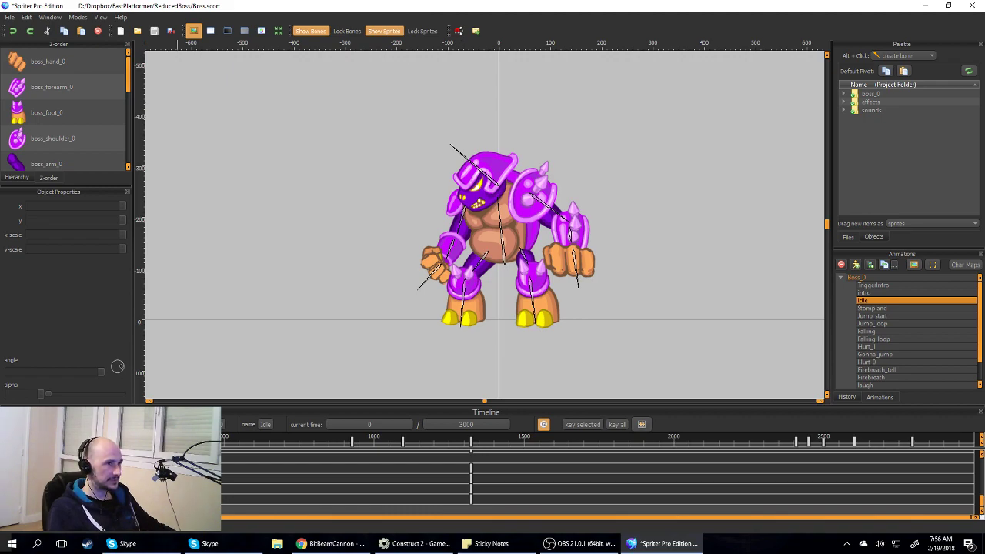
{"action": "left_click", "coordinate": [925, 6]}
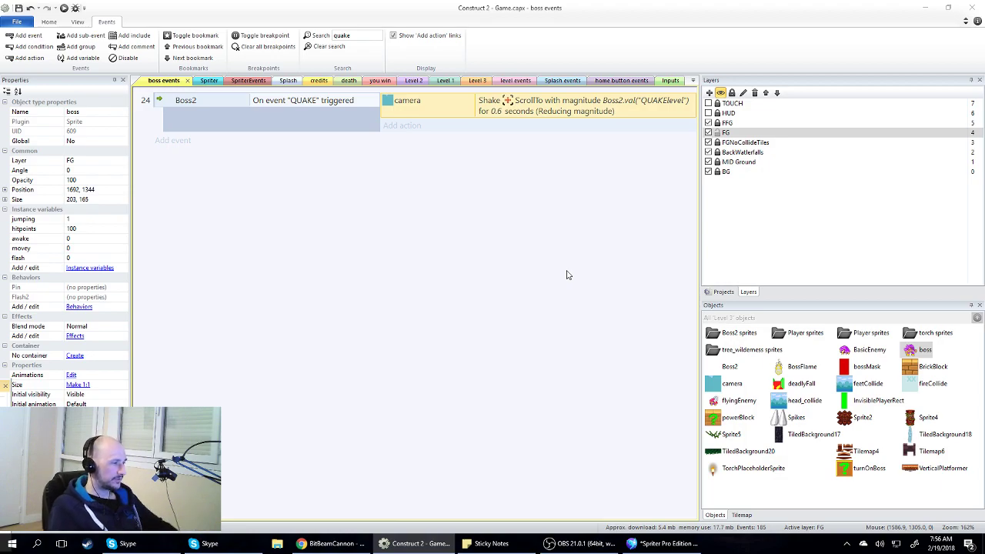
{"action": "left_click", "coordinate": [664, 543]}
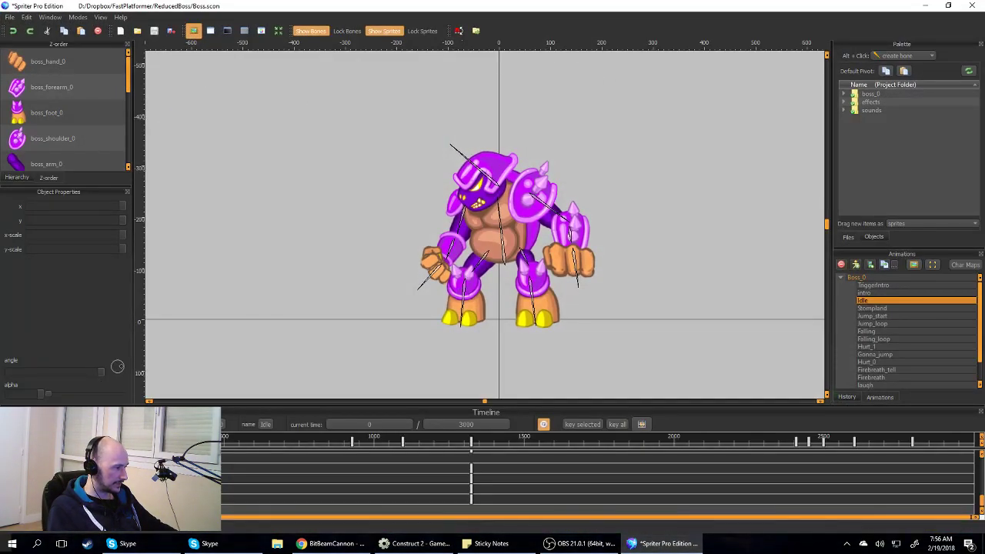
- Create a float metadata variable named QuakeDuration with a default value of 0.6 and check its entry in the variable list
{"action": "left_click", "coordinate": [215, 425]}
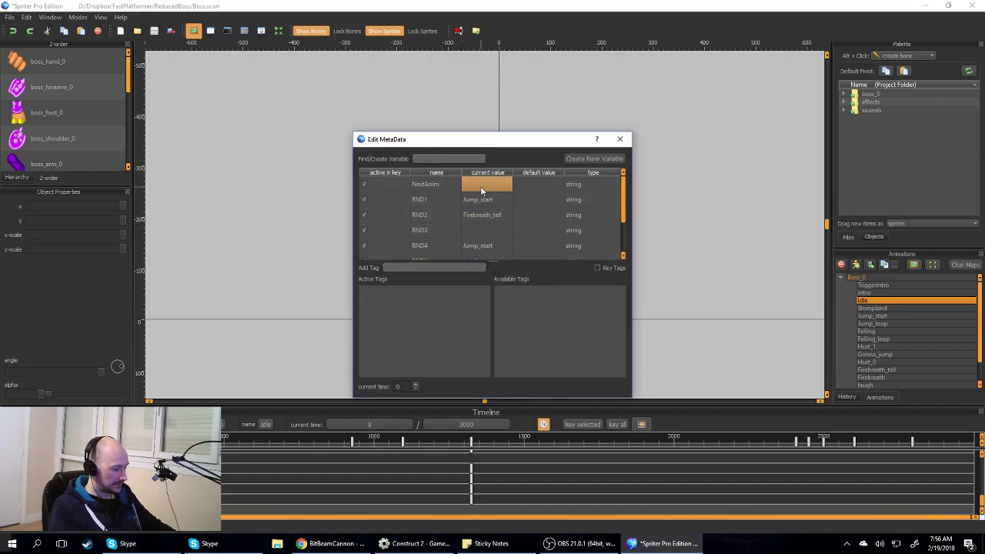
{"action": "type", "text": "Quak"}
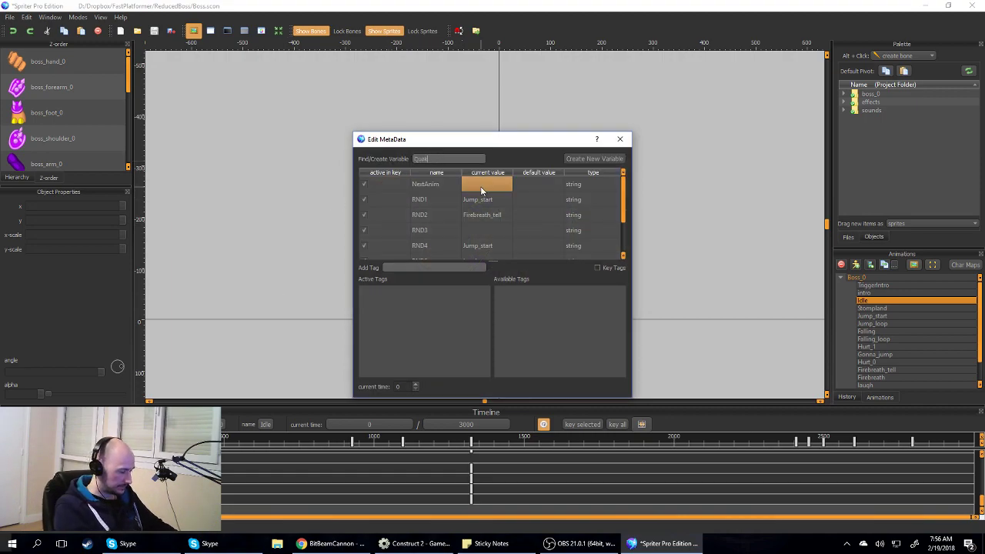
{"action": "type", "text": "eDuration"}
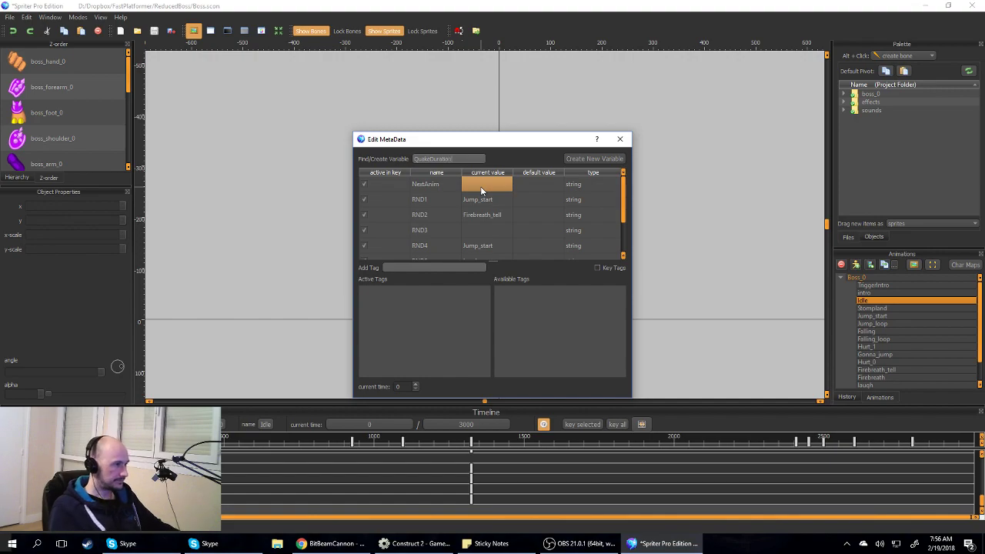
{"action": "left_click", "coordinate": [586, 157]}
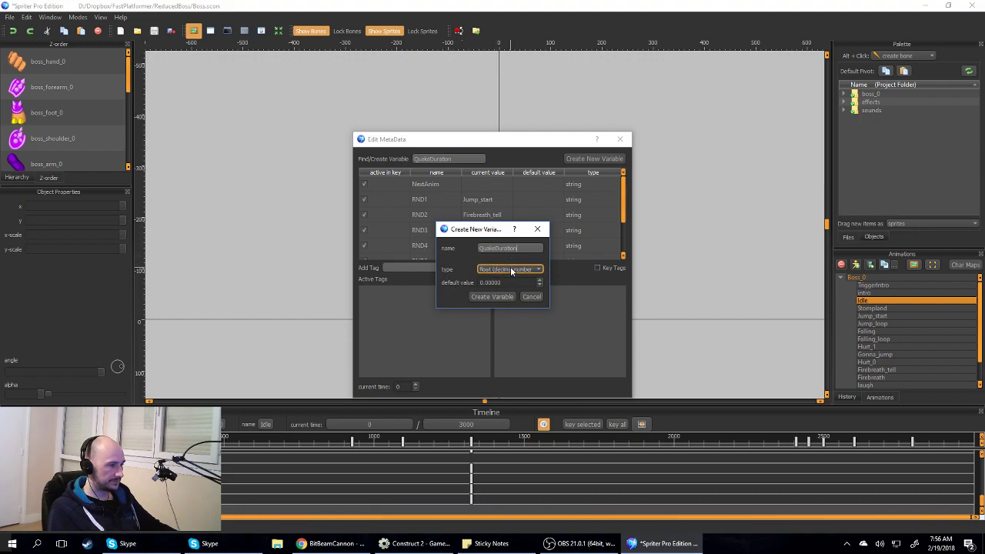
{"action": "left_click", "coordinate": [496, 283]}
{"action": "key", "text": "ctrl+a"}
{"action": "type", "text": "0.8"}
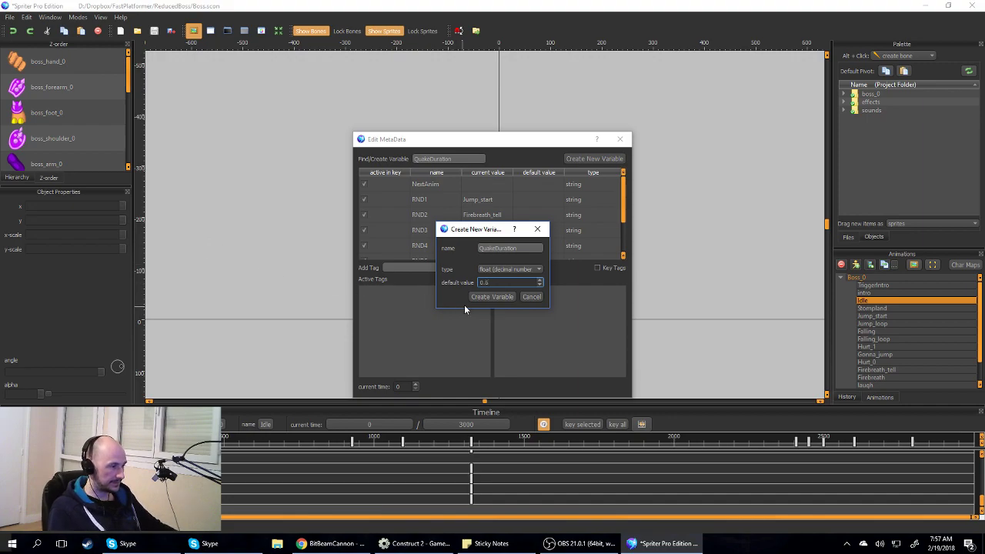
{"action": "left_click", "coordinate": [497, 297]}
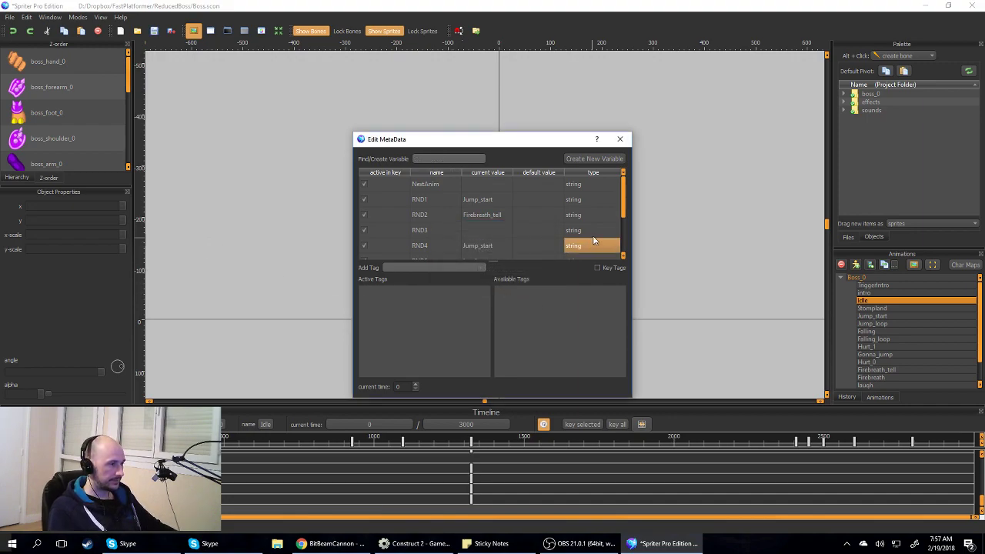
{"action": "left_click_drag", "start_coordinate": [621, 197], "coordinate": [621, 228]}
{"action": "left_click", "coordinate": [378, 250]}
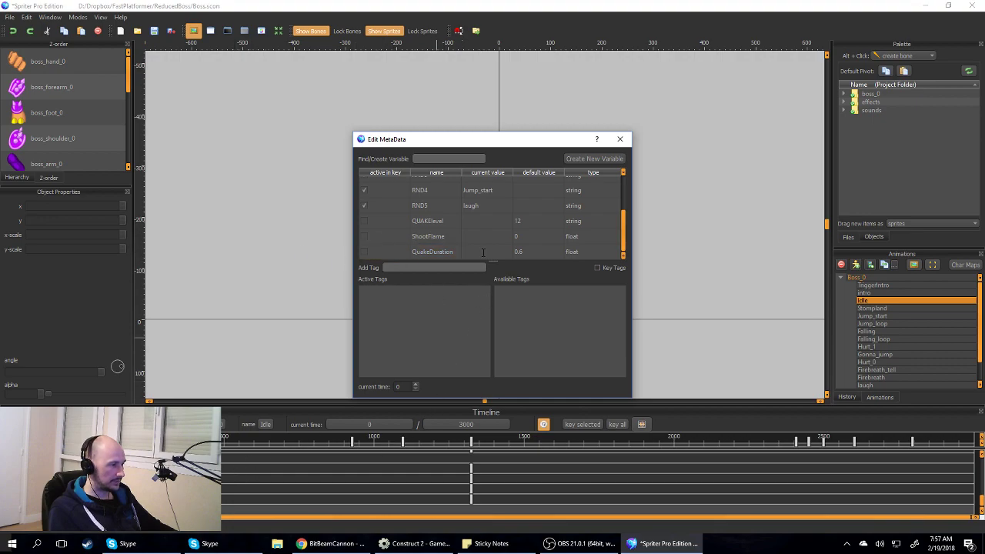
{"action": "left_click", "coordinate": [621, 139]}
- Add a metadata key at time 737 in the Idle animation and activate QuakeDuration in it
{"action": "left_click_drag", "start_coordinate": [239, 441], "coordinate": [297, 441]}
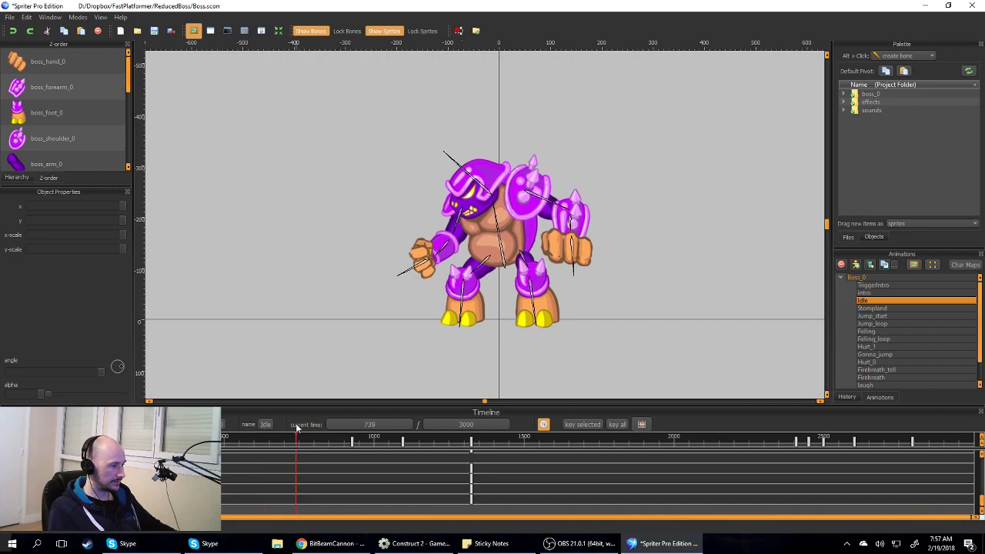
{"action": "double_click", "coordinate": [297, 512]}
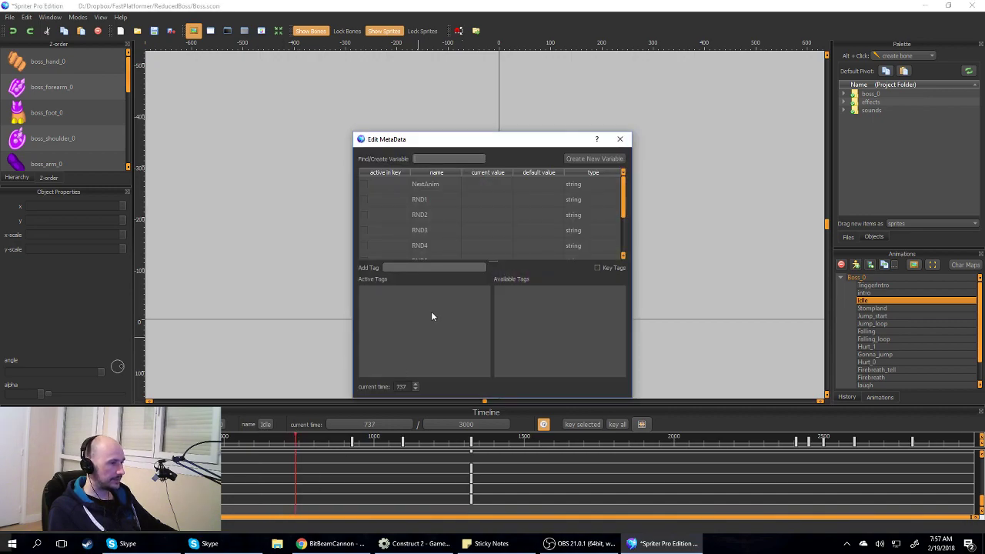
{"action": "scroll", "coordinate": [540, 212], "scroll_direction": "down", "scroll_amount": 2}
{"action": "left_click", "coordinate": [363, 252]}
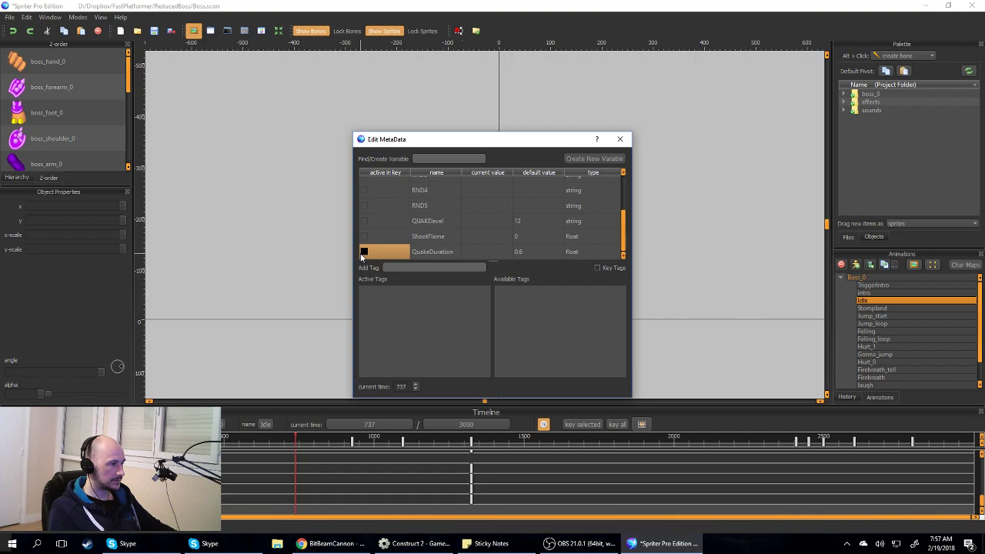
{"action": "left_click", "coordinate": [365, 253]}
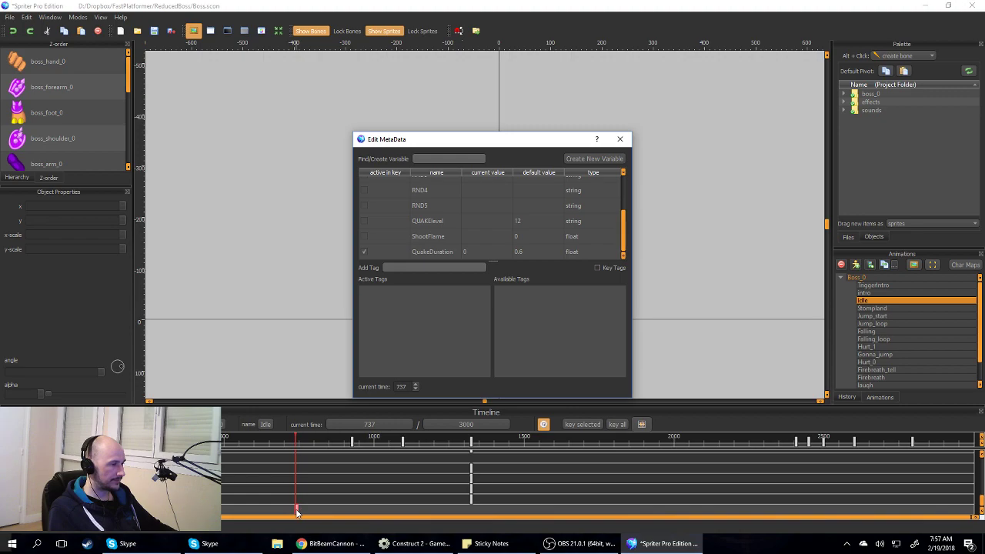
- Set QuakeDuration's current value to 1.2 in the Idle animation's new key and close the metadata
{"action": "double_click", "coordinate": [478, 254]}
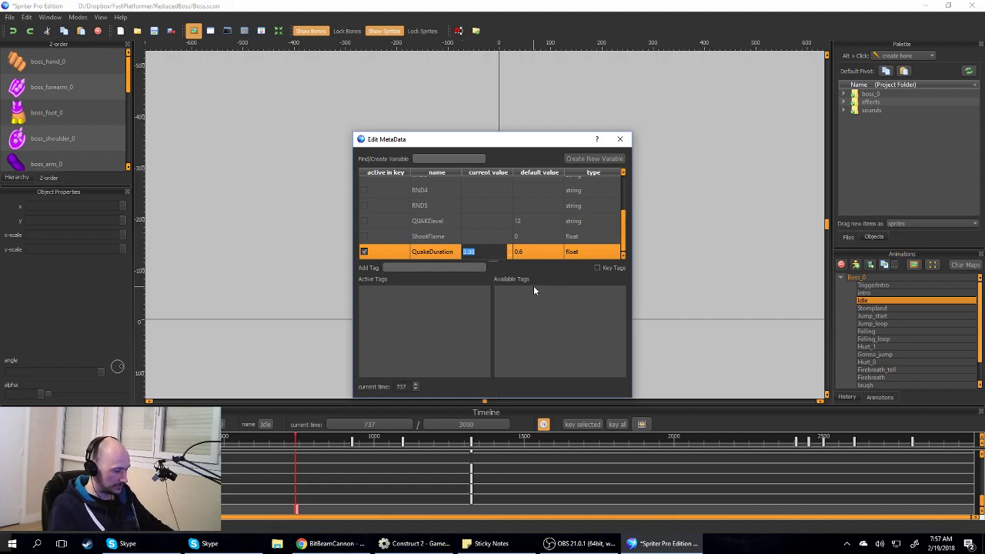
{"action": "type", "text": "1.2"}
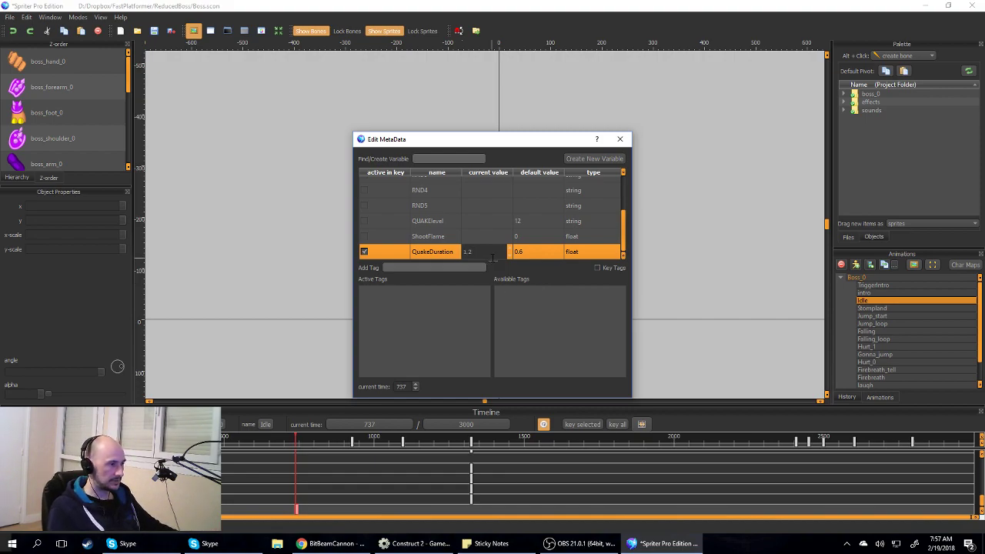
{"action": "left_click", "coordinate": [516, 248]}
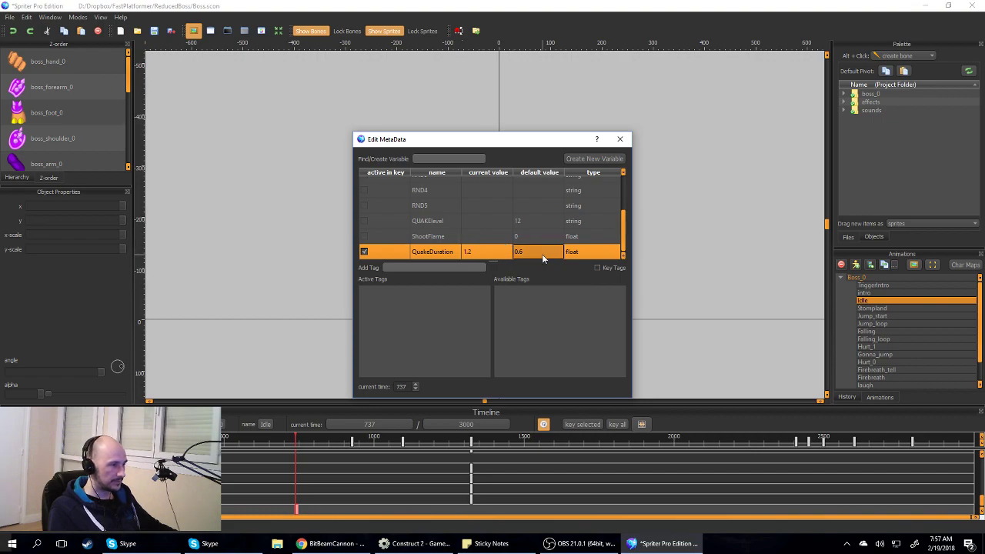
{"action": "left_click", "coordinate": [478, 257]}
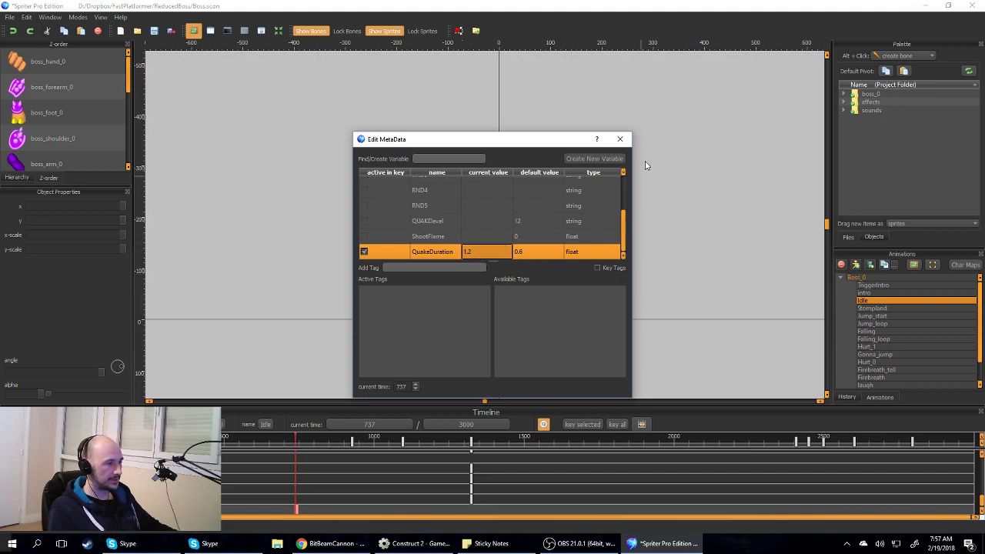
{"action": "left_click", "coordinate": [620, 138]}
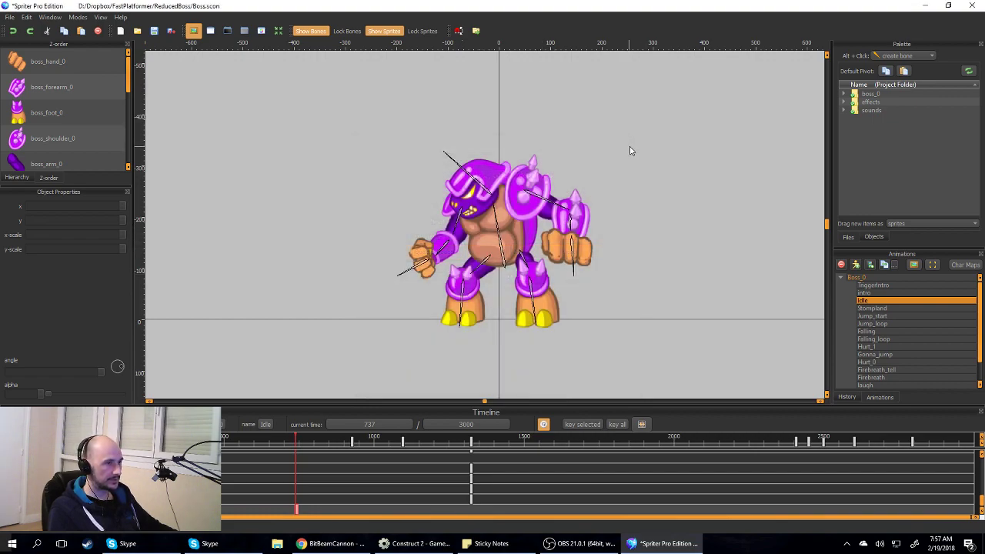
- Return to Construct 2, clear the "quake" search and review the full list of boss events
{"action": "left_click", "coordinate": [926, 5]}
{"action": "left_click", "coordinate": [475, 240]}
{"action": "left_click", "coordinate": [335, 48]}
{"action": "scroll", "coordinate": [412, 400], "scroll_direction": "down", "scroll_amount": 10}
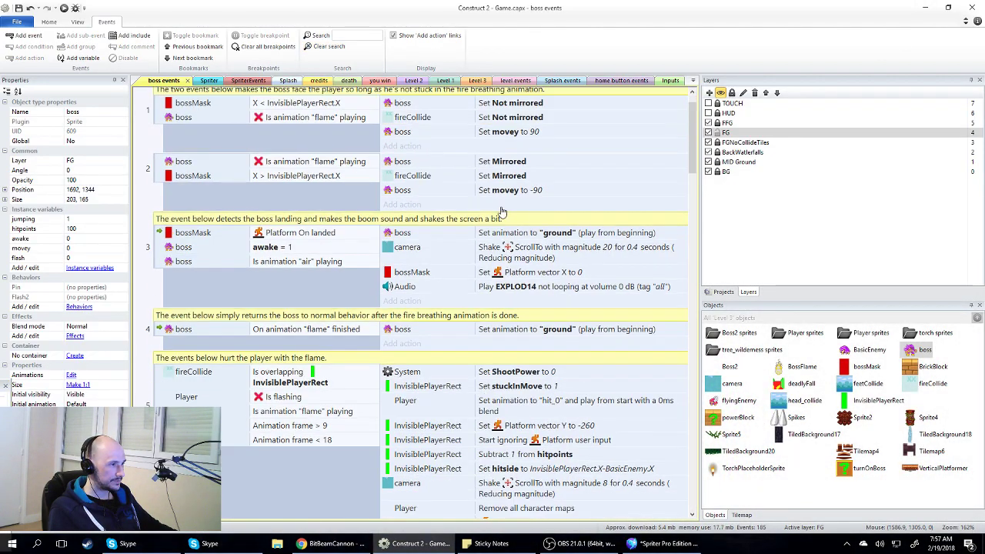
{"action": "scroll", "coordinate": [412, 400], "scroll_direction": "down", "scroll_amount": 8}
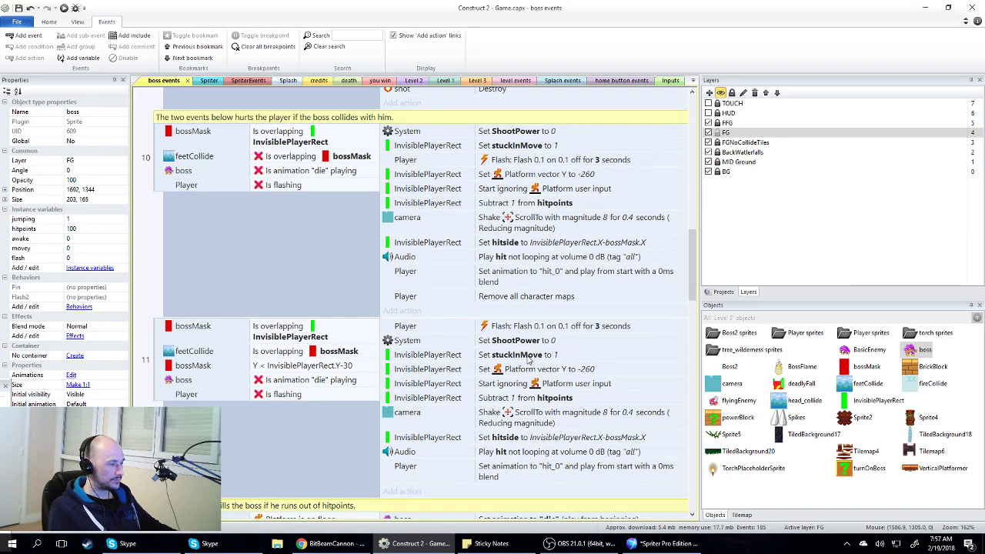
{"action": "scroll", "coordinate": [697, 289], "scroll_direction": "down", "scroll_amount": 4}
{"action": "left_click_drag", "start_coordinate": [699, 292], "coordinate": [699, 93]}
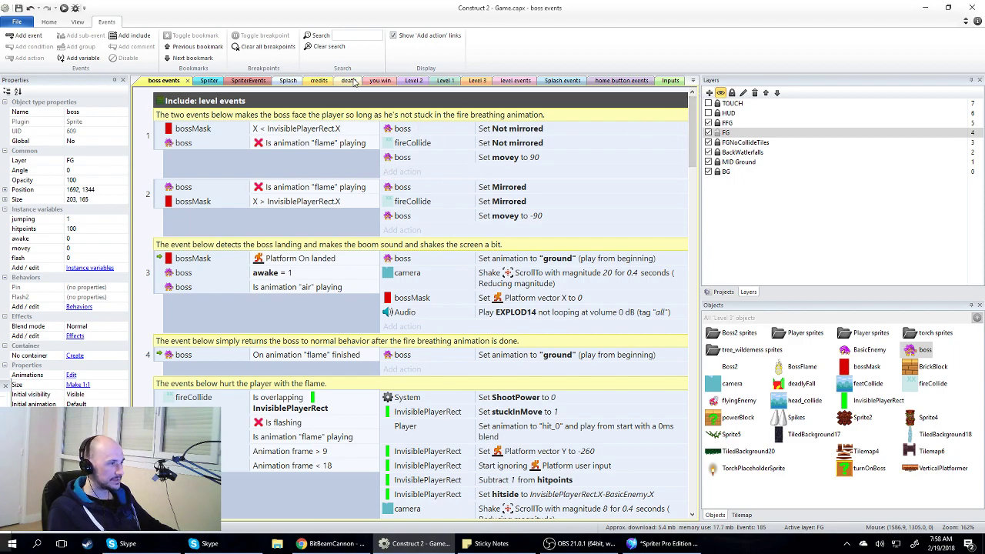
- Open the Level 3 layout and run its preview in the browser
{"action": "left_click", "coordinate": [477, 81]}
{"action": "left_click", "coordinate": [64, 8]}
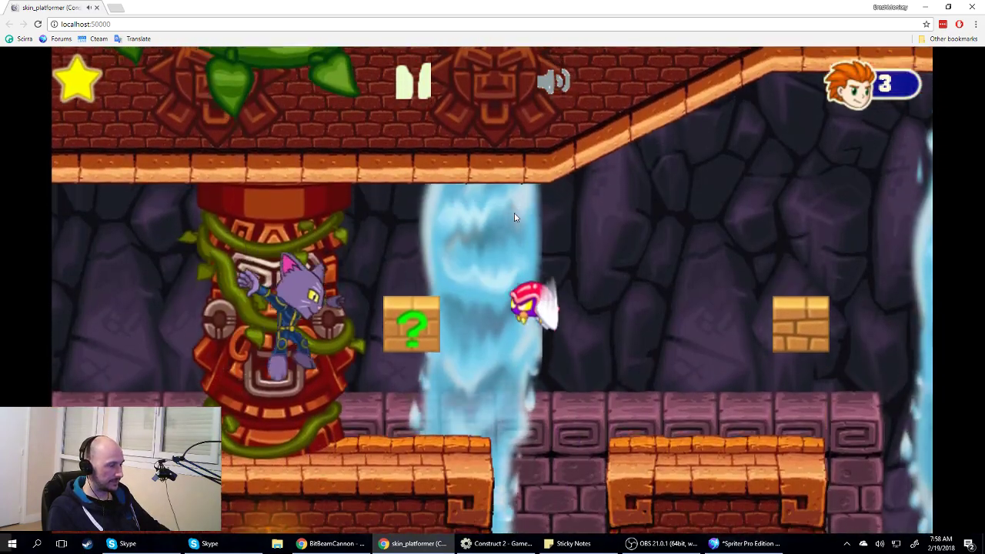
- Play through the start of Level 3, hitting the question block and crossing the platforms towards the boss
{"action": "key", "text": "Right"}
{"action": "key", "text": "Up"}
{"action": "key", "text": "Right"}
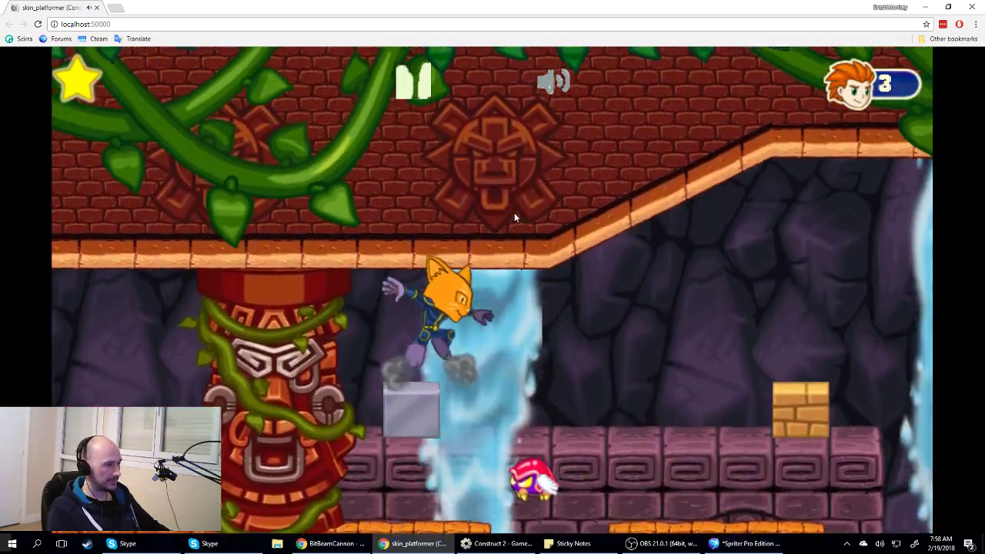
{"action": "key", "text": "Right"}
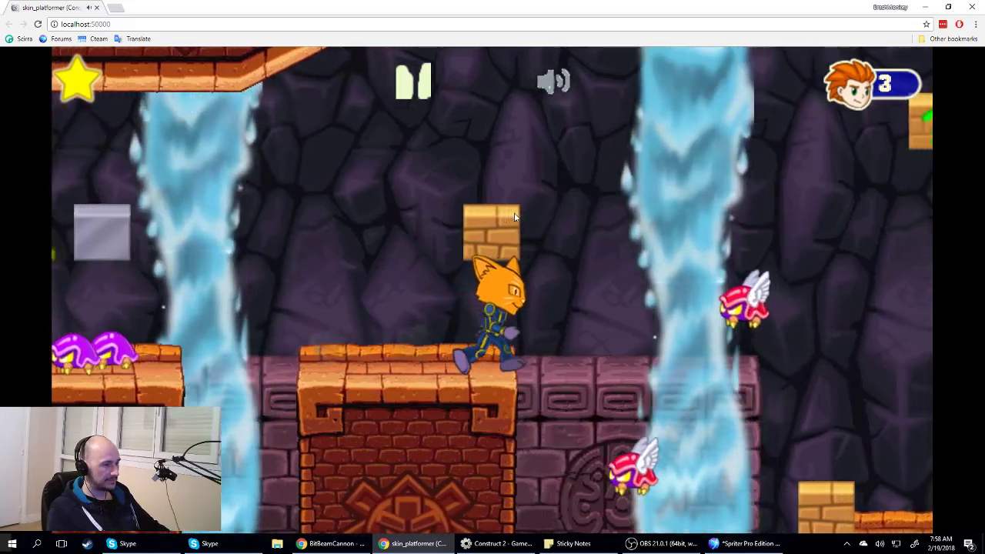
{"action": "key", "text": "Up"}
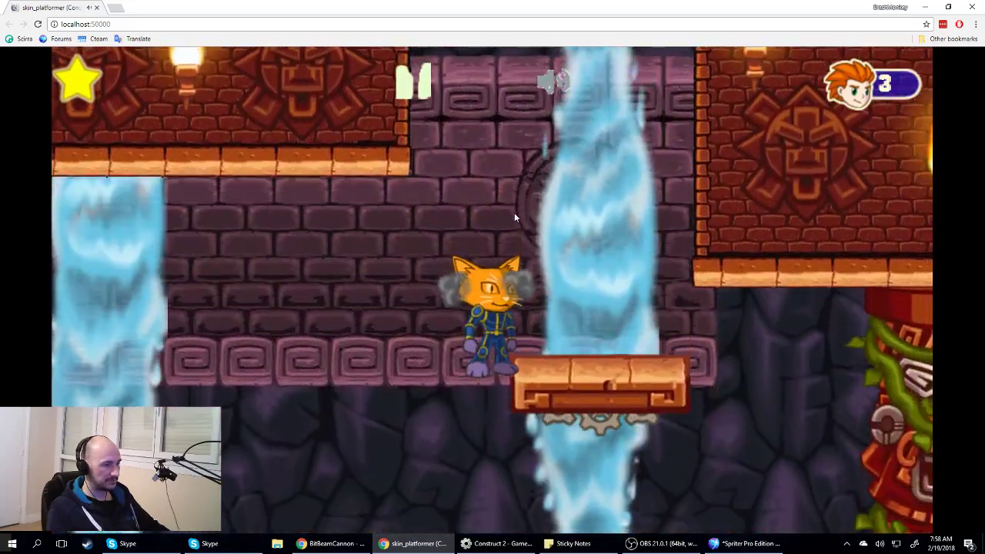
{"action": "key", "text": "Right"}
{"action": "key", "text": "Right"}
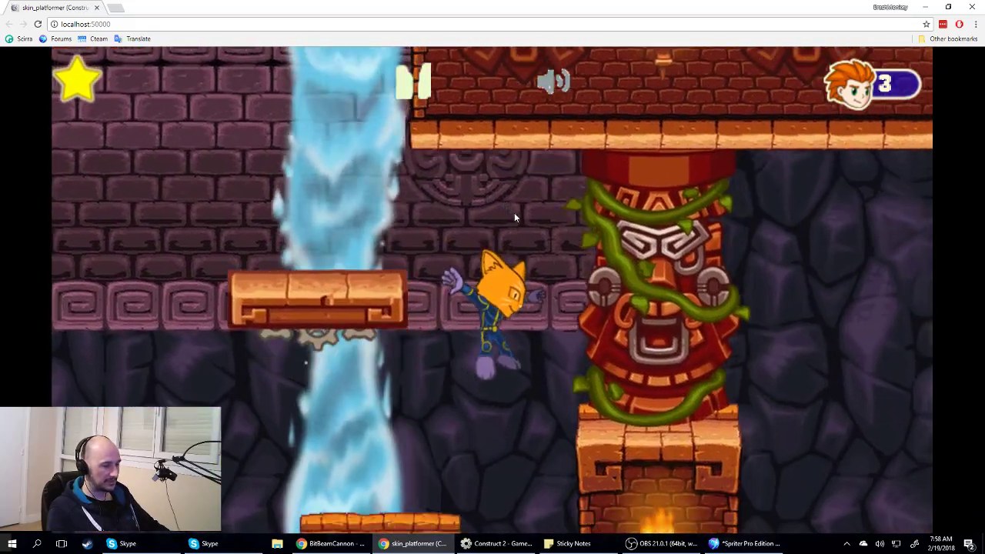
{"action": "key", "text": "Up"}
{"action": "key", "text": "Left"}
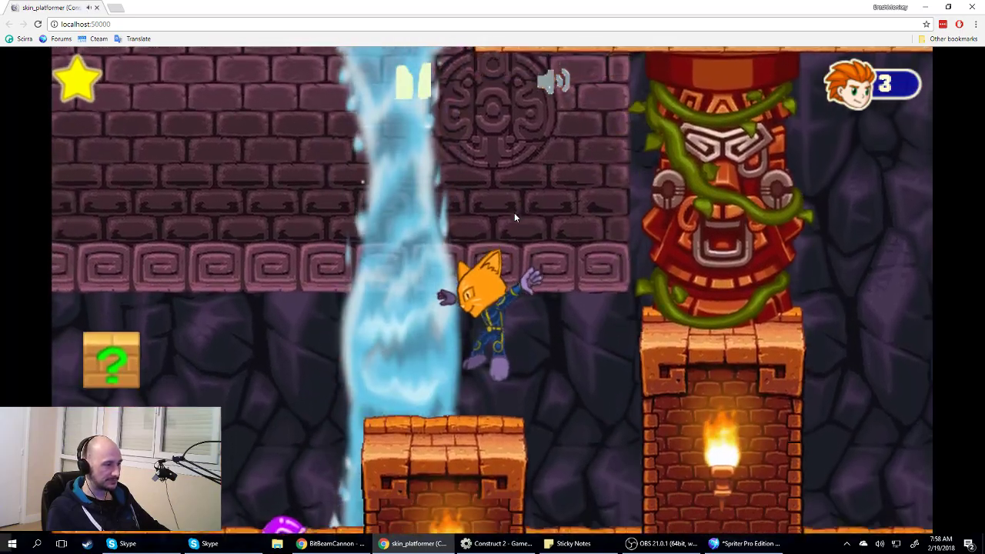
- Climb past the totem pillar and jump into the boss arena of Level 3
{"action": "key", "text": "Right"}
{"action": "key", "text": "Left"}
{"action": "key", "text": "Up"}
{"action": "key", "text": "Right"}
{"action": "key", "text": "Up"}
{"action": "key", "text": "Right"}
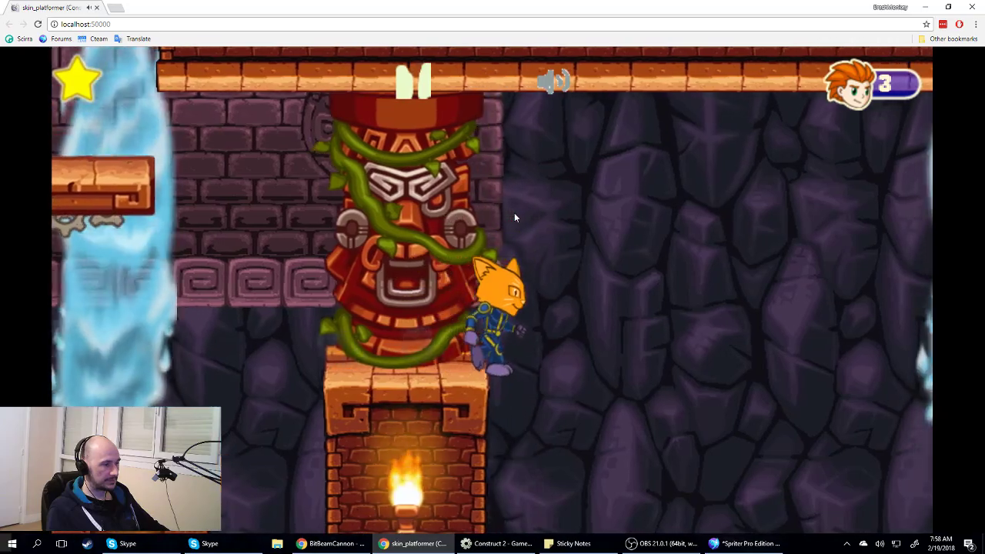
{"action": "key", "text": "Up"}
{"action": "key", "text": "Right"}
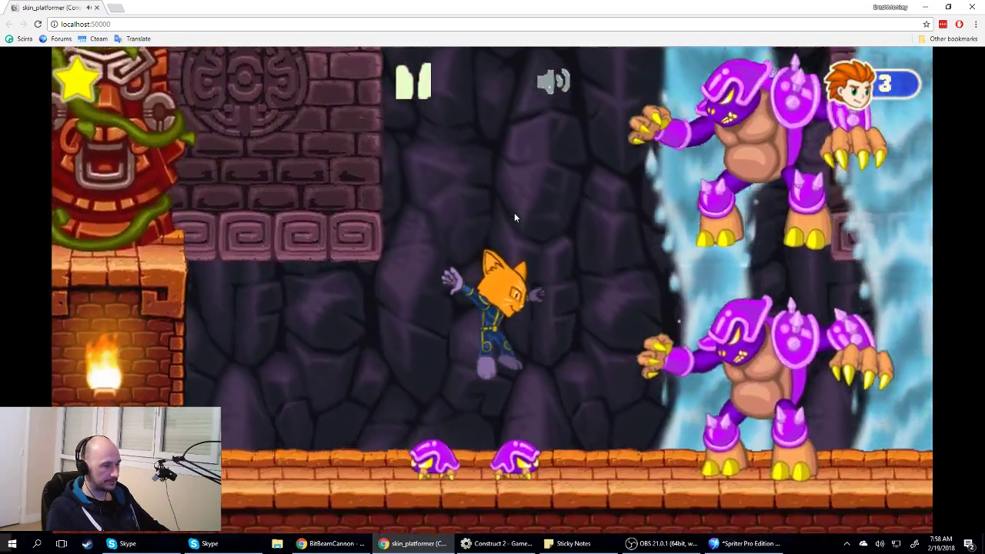
{"action": "key", "text": "Right"}
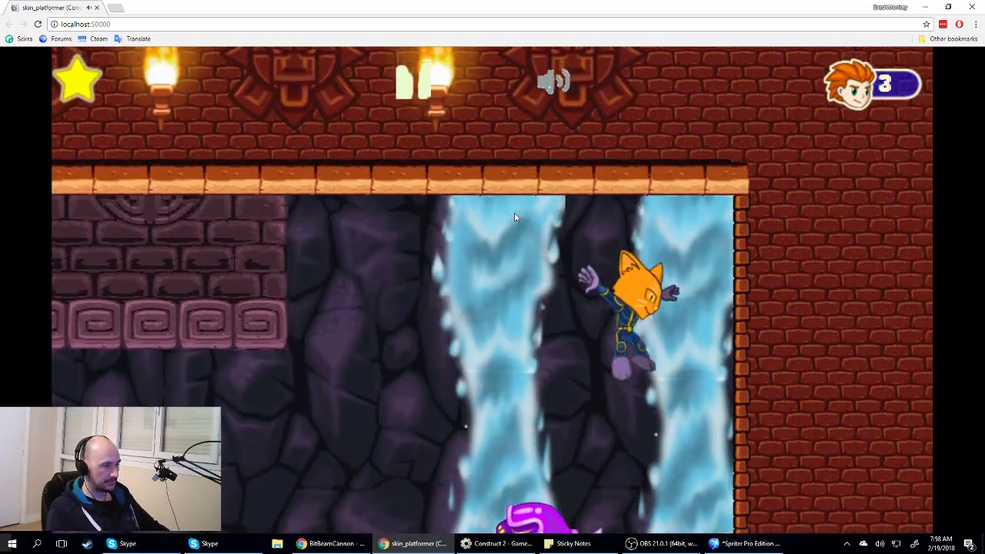
- Test the boss's jumping and collisions by moving around it and jumping onto its head
{"action": "key", "text": "Left"}
{"action": "key", "text": "Up"}
{"action": "key", "text": "Left"}
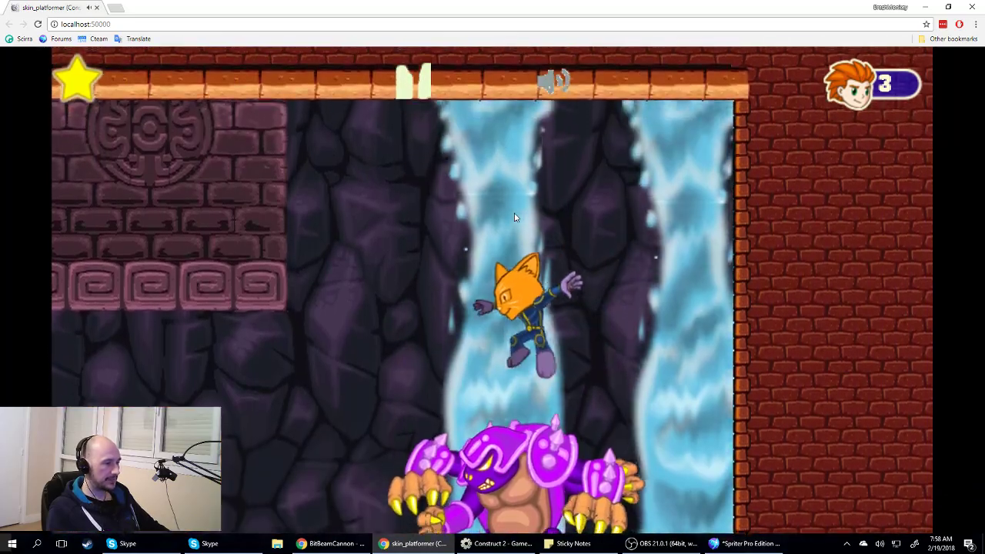
{"action": "key", "text": "Up"}
{"action": "key", "text": "Left"}
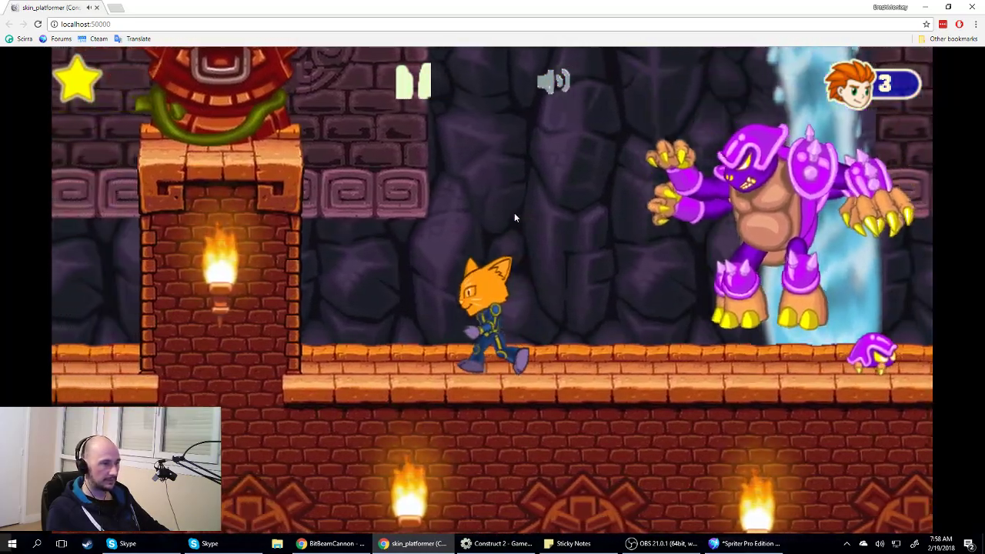
{"action": "key", "text": "Right"}
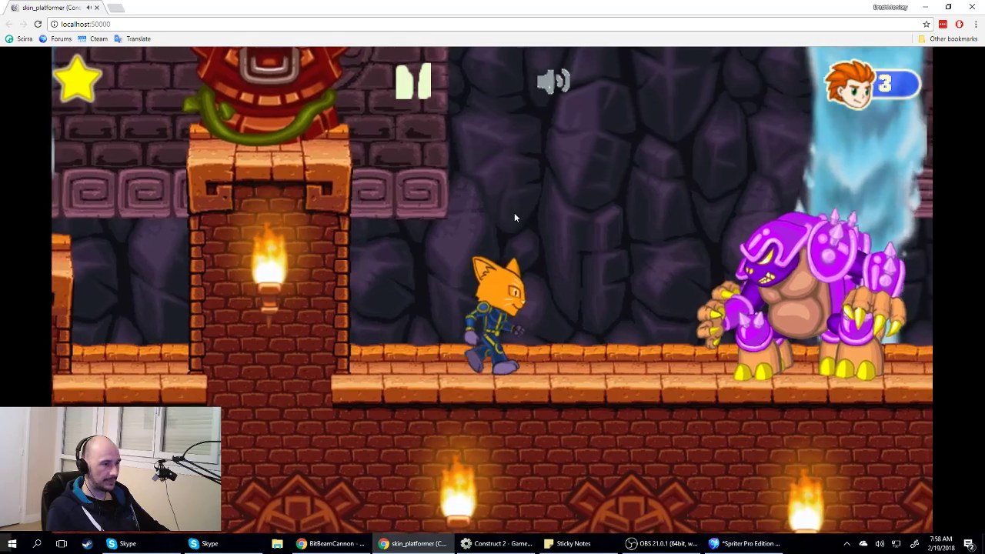
{"action": "key", "text": "Up"}
{"action": "key", "text": "Right"}
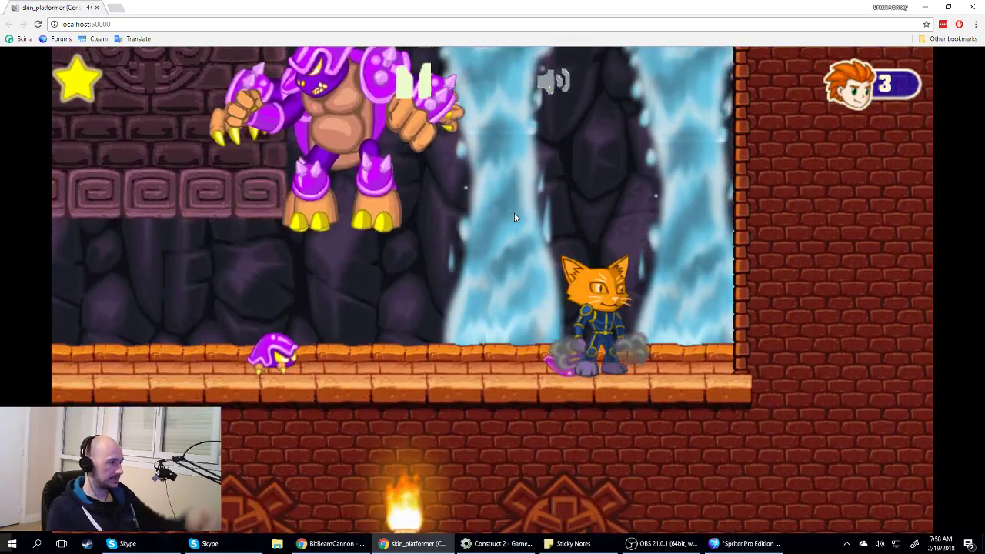
{"action": "key", "text": "Left"}
{"action": "key", "text": "Up"}
{"action": "key", "text": "Left"}
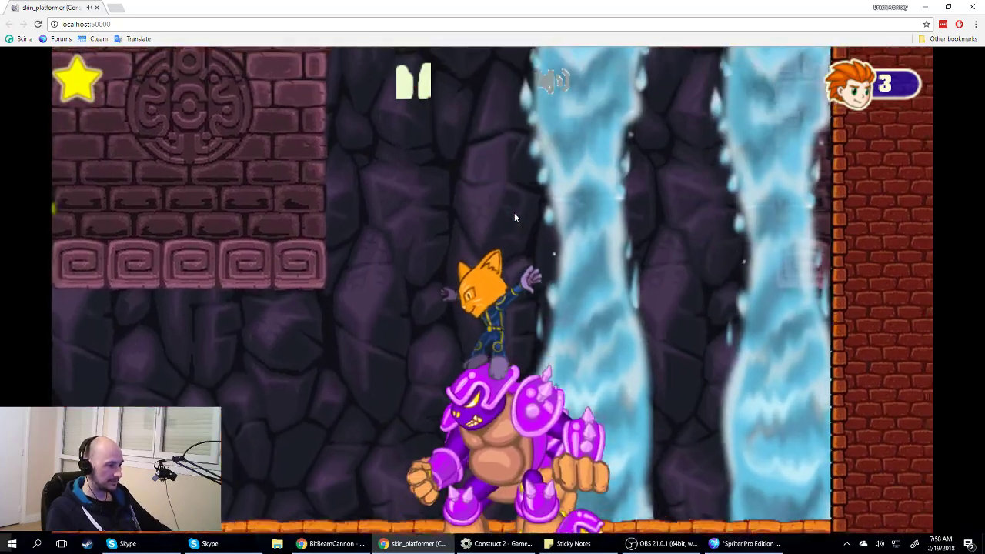
{"action": "key", "text": "Right"}
{"action": "key", "text": "Up"}
{"action": "key", "text": "Right"}
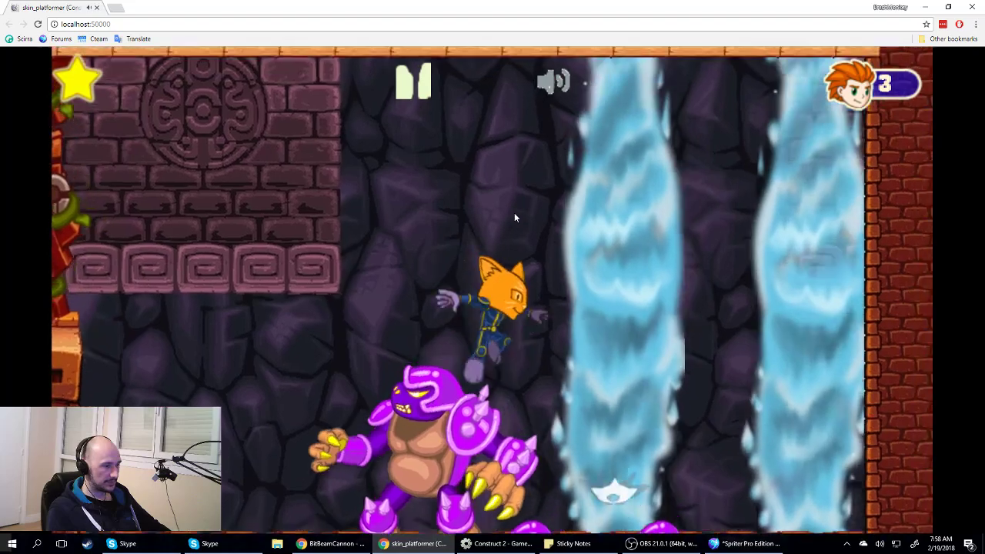
- Test the boss's fire attack by jumping away from it and dodging the fireballs
{"action": "key", "text": "Left"}
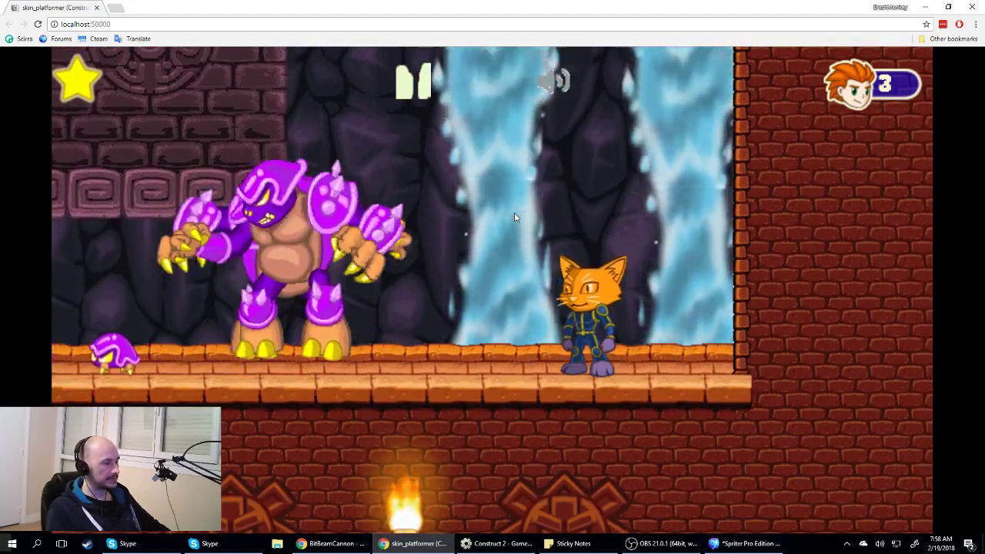
{"action": "key", "text": "Right"}
{"action": "key", "text": "Left"}
{"action": "key", "text": "Up"}
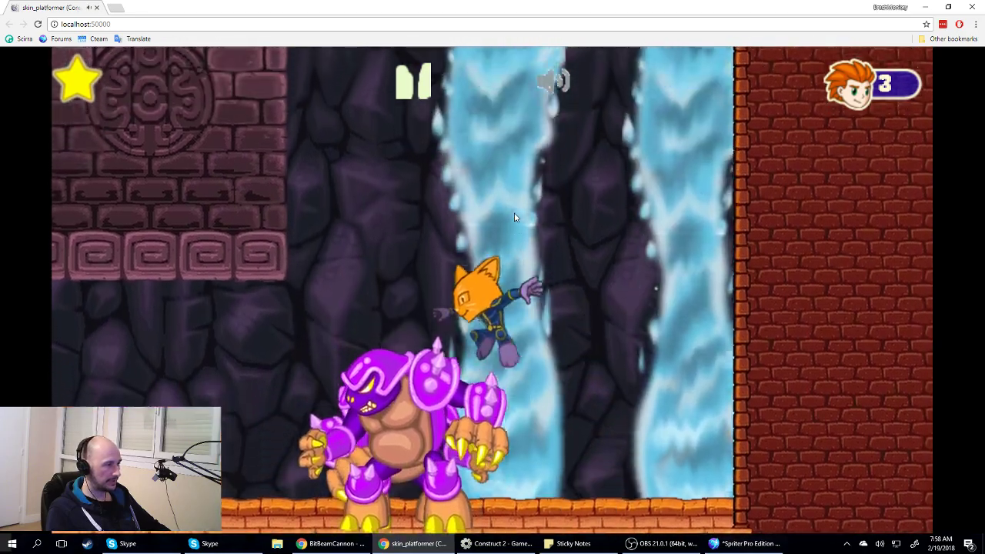
{"action": "key", "text": "Left"}
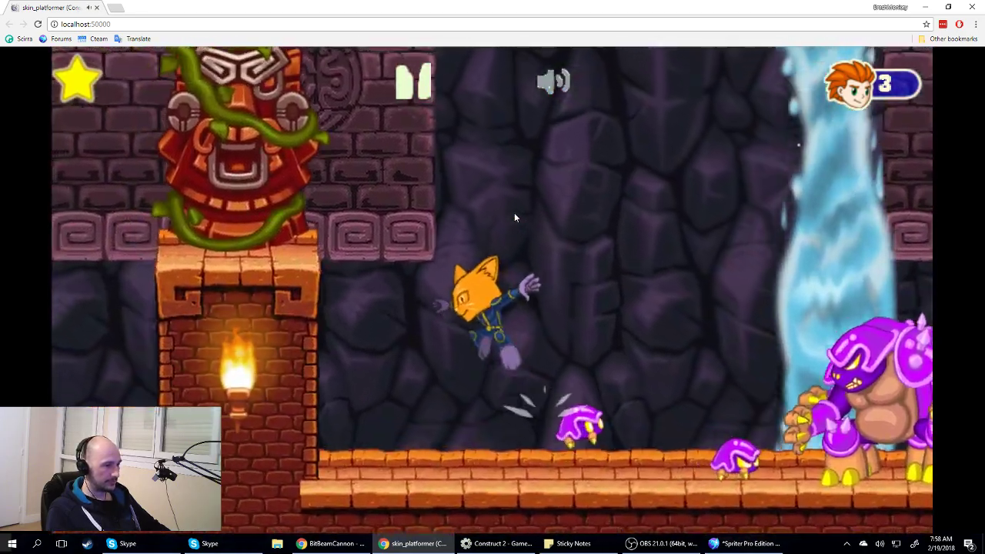
{"action": "key", "text": "Right"}
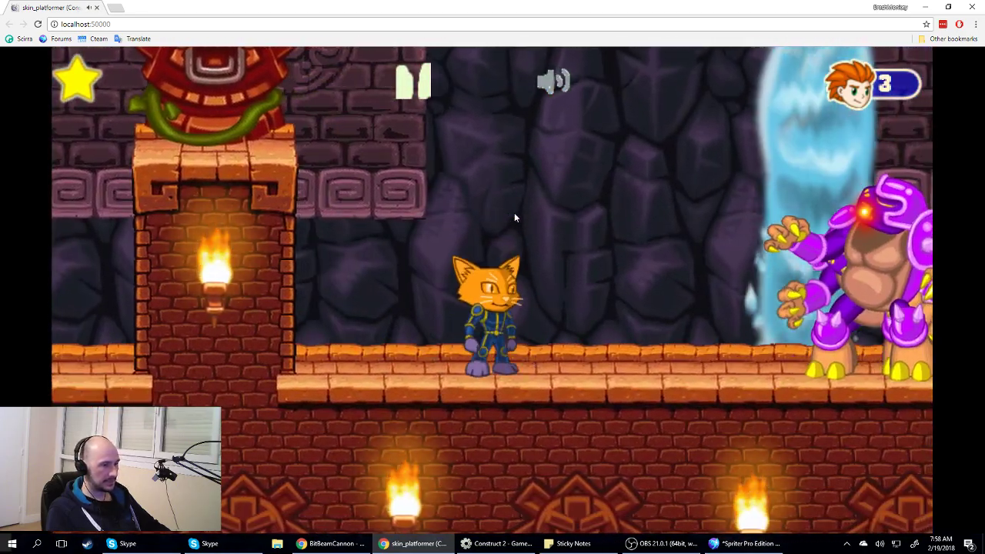
{"action": "key", "text": "Right"}
{"action": "key", "text": "Left"}
{"action": "key", "text": "Up"}
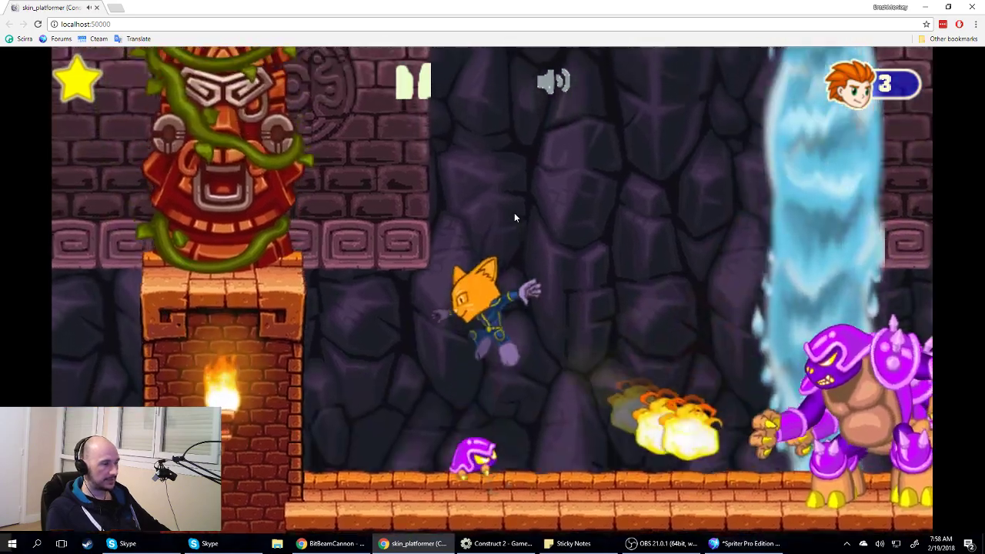
{"action": "key", "text": "Left"}
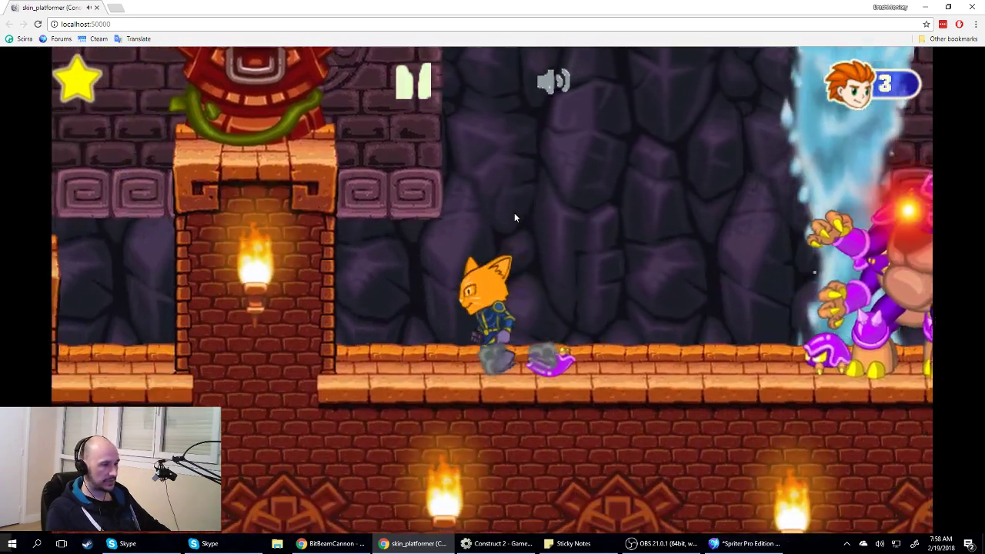
{"action": "key", "text": "Right"}
{"action": "key", "text": "Up"}
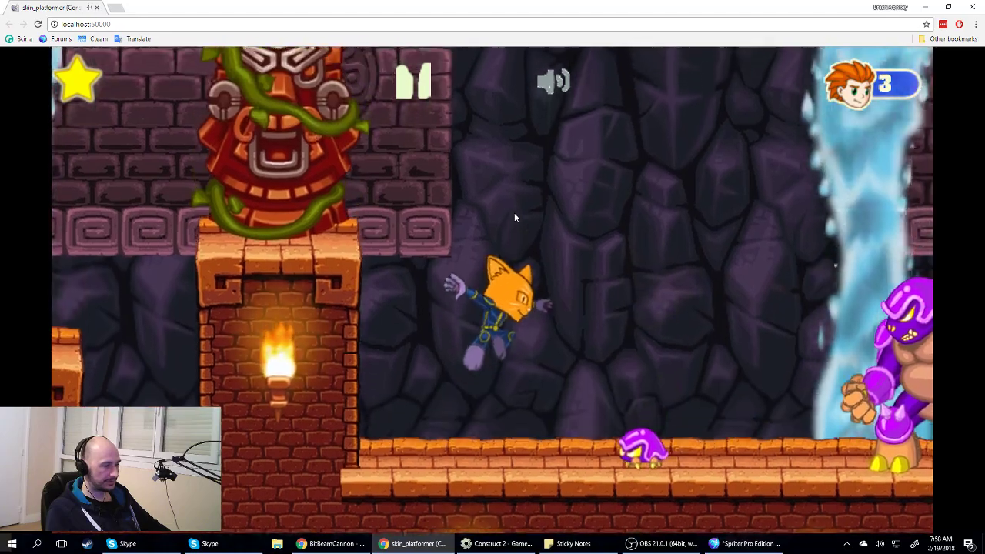
{"action": "key", "text": "Right"}
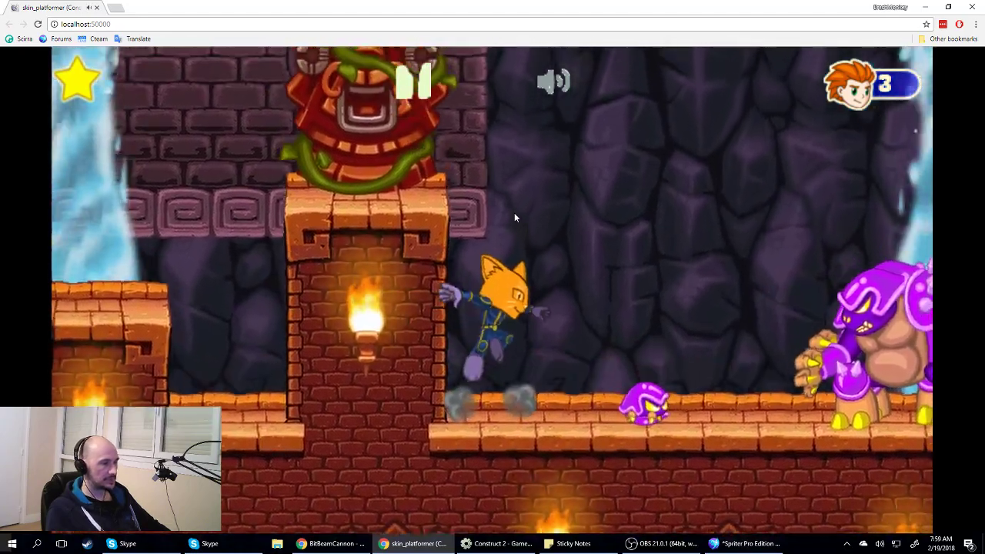
- Return to the boss and jump over it towards the far end of the arena
{"action": "key", "text": "Up"}
{"action": "key", "text": "Left"}
{"action": "key", "text": "Right"}
{"action": "key", "text": "Left"}
{"action": "key", "text": "Right"}
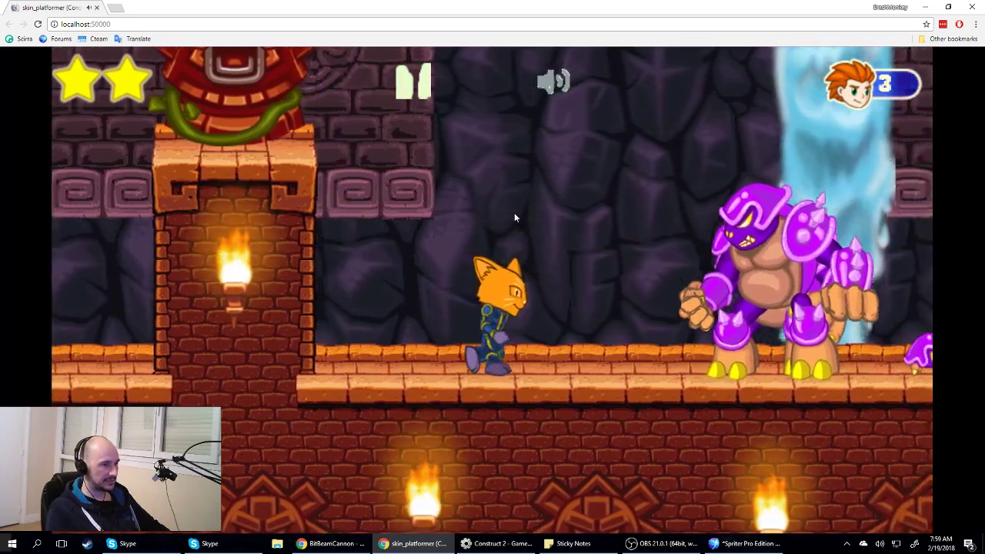
{"action": "key", "text": "Up"}
{"action": "key", "text": "Up"}
{"action": "key", "text": "Right"}
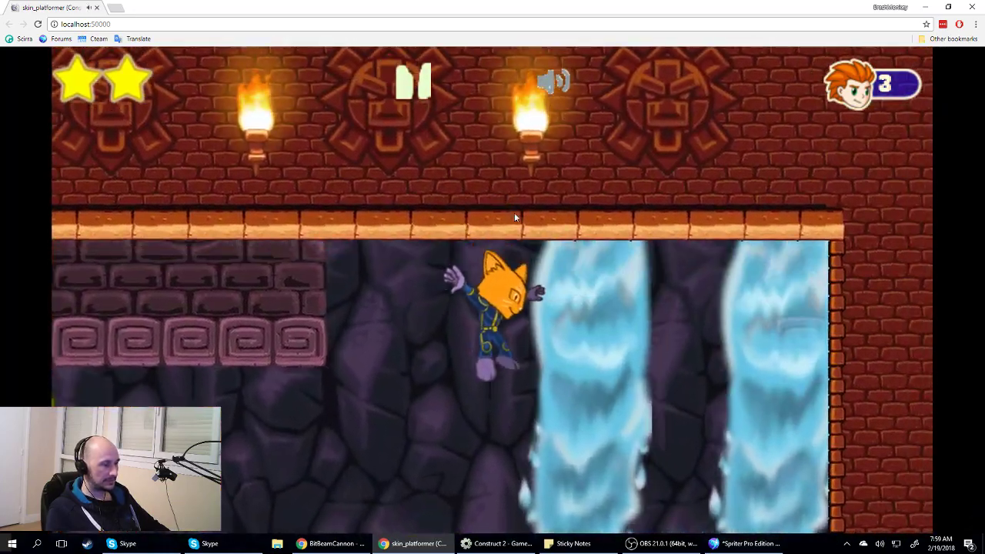
{"action": "key", "text": "Up"}
{"action": "key", "text": "Right"}
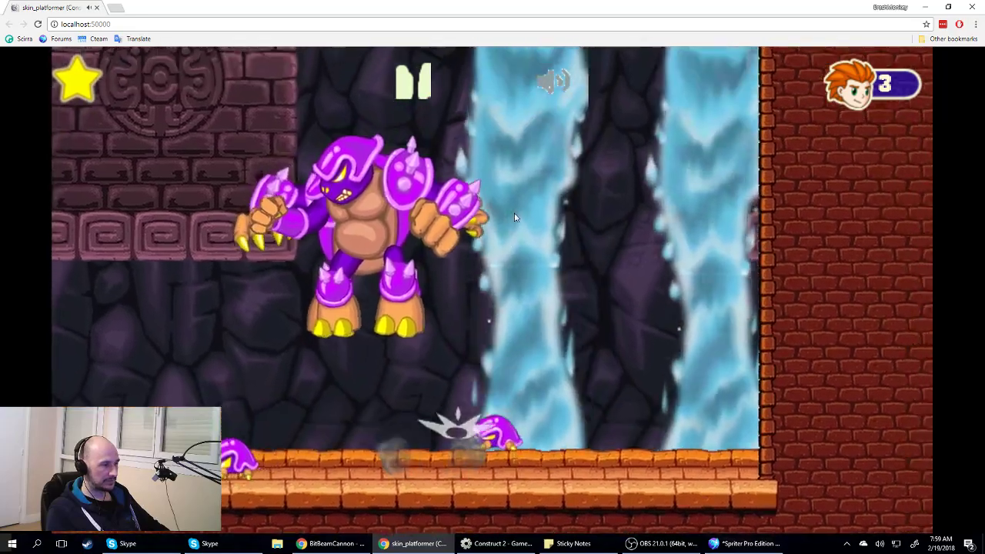
- Play the boss fight to the end of the level, bouncing on the small enemies, and close the browser preview
{"action": "key", "text": "Up"}
{"action": "key", "text": "Left"}
{"action": "key", "text": "Up"}
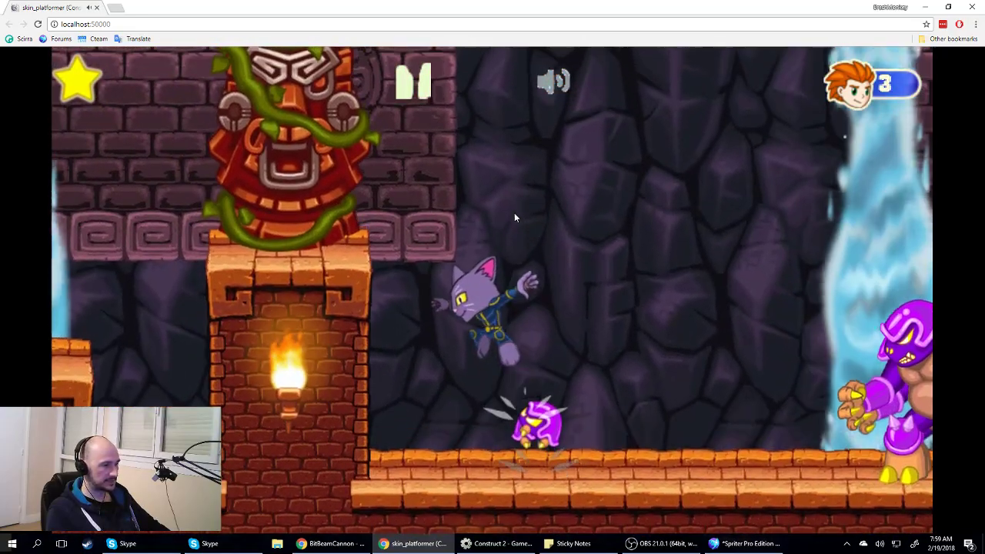
{"action": "key", "text": "Right"}
{"action": "key", "text": "Up"}
{"action": "key", "text": "Left"}
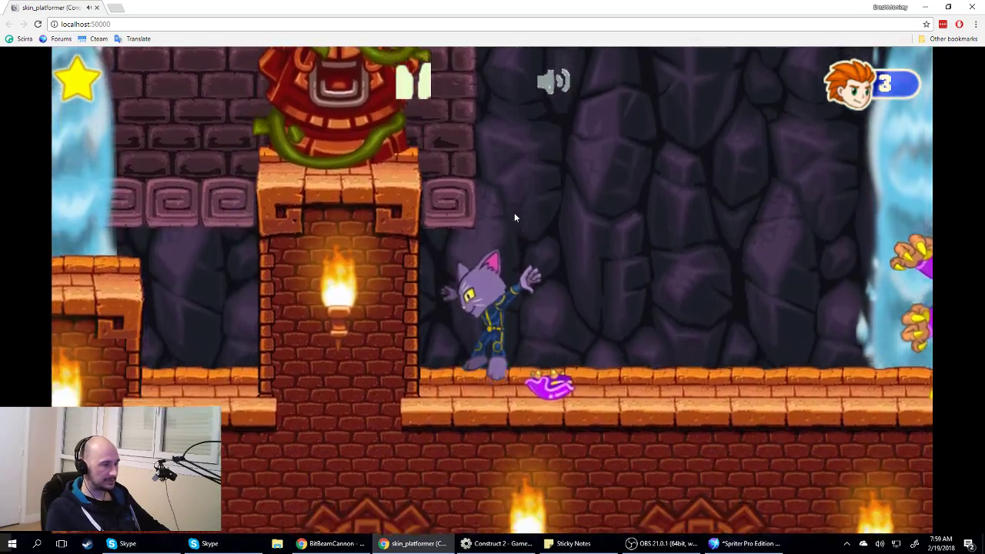
{"action": "key", "text": "Right"}
{"action": "key", "text": "Left"}
{"action": "key", "text": "Right"}
{"action": "key", "text": "Up"}
{"action": "key", "text": "Left"}
{"action": "key", "text": "Right"}
{"action": "key", "text": "Left"}
{"action": "key", "text": "Right"}
{"action": "key", "text": "Right"}
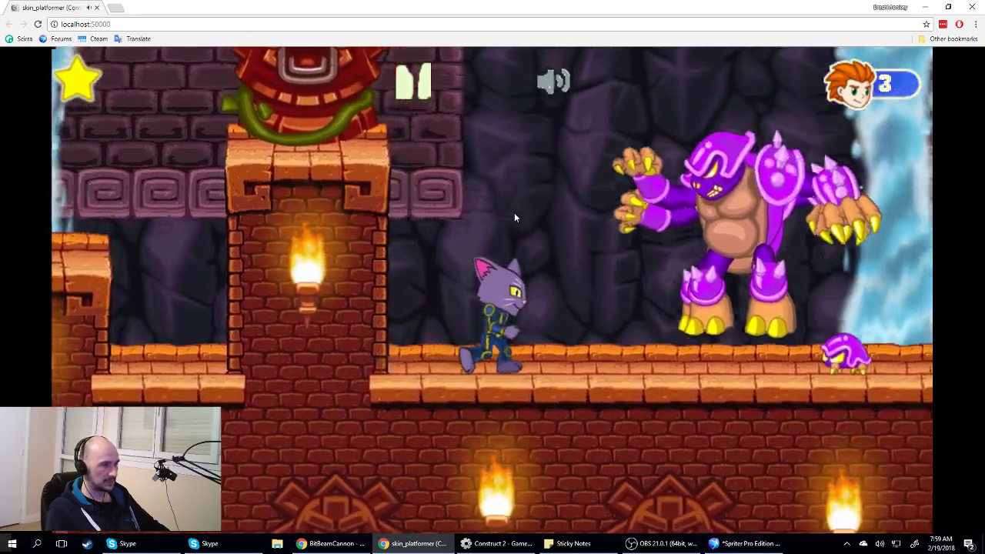
{"action": "key", "text": "Up"}
{"action": "key", "text": "Right"}
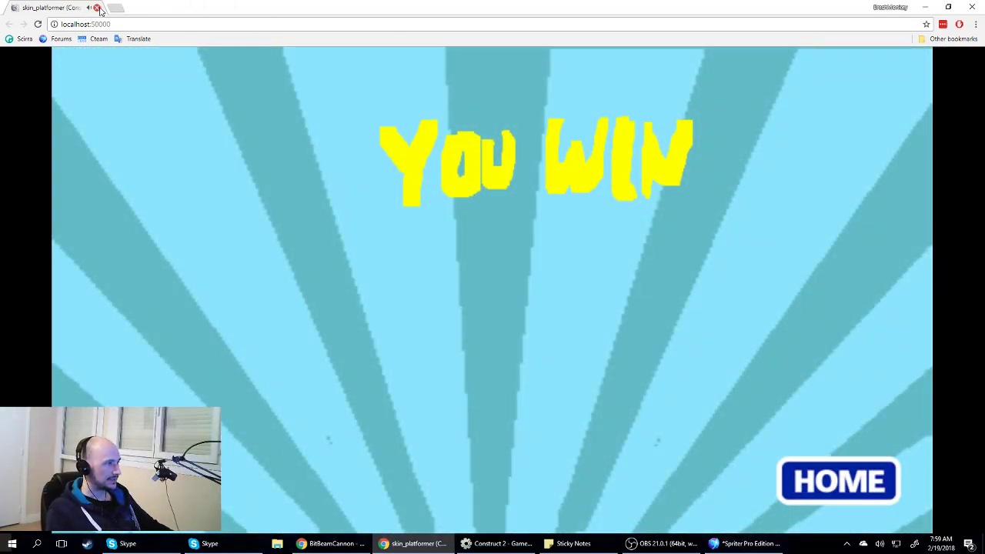
{"action": "left_click", "coordinate": [96, 7]}
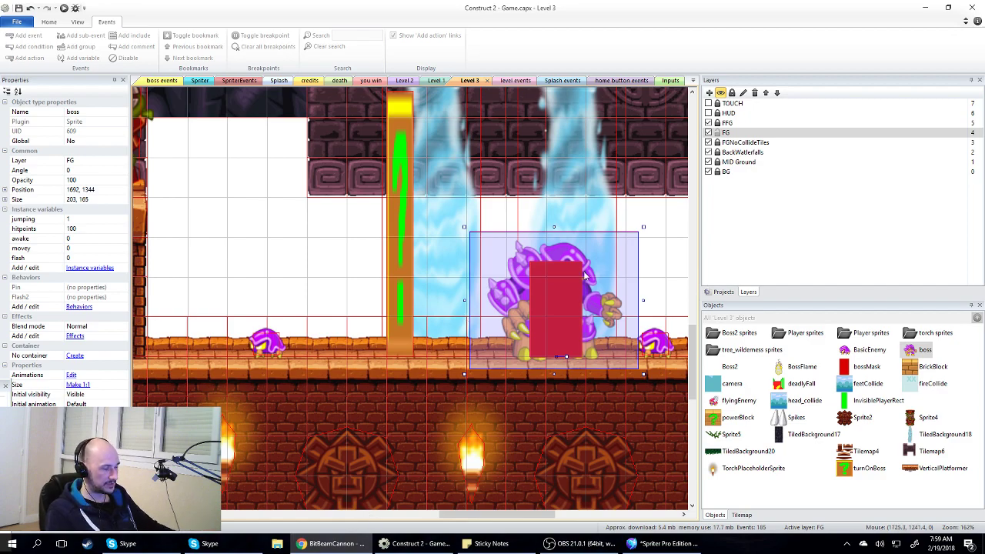
{"action": "scroll", "coordinate": [475, 352], "scroll_direction": "down", "scroll_amount": 3}
{"action": "scroll", "coordinate": [554, 303], "scroll_direction": "up", "scroll_amount": 2}
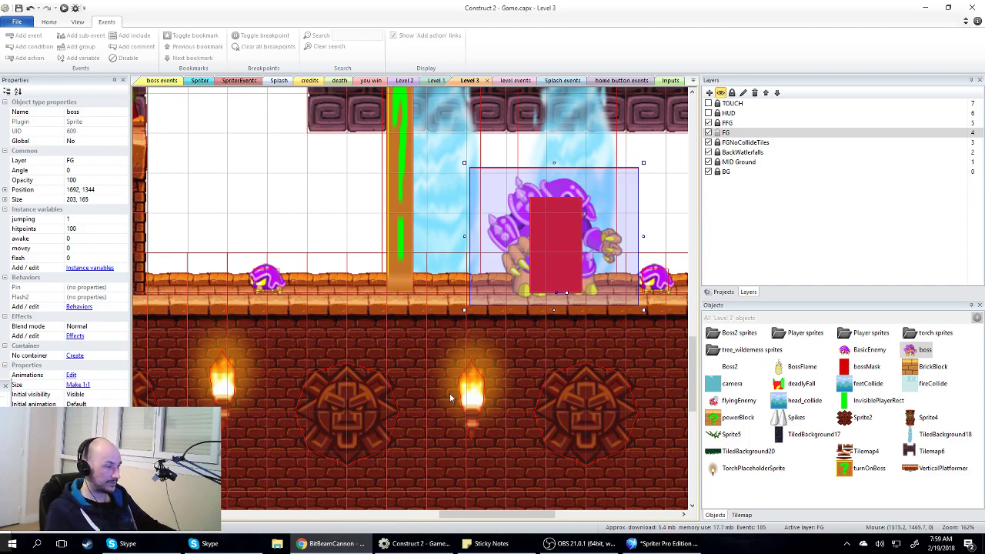
{"action": "scroll", "coordinate": [513, 398], "scroll_direction": "down", "scroll_amount": 2}
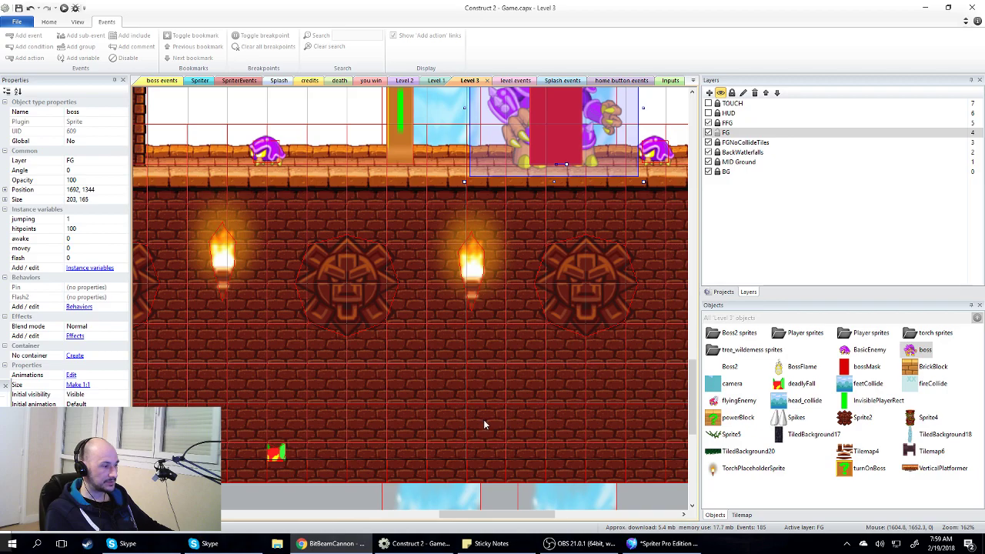
{"action": "scroll", "coordinate": [483, 424], "scroll_direction": "down", "scroll_amount": 1}
{"action": "scroll", "coordinate": [477, 381], "scroll_direction": "up", "scroll_amount": 1}
{"action": "scroll", "coordinate": [475, 378], "scroll_direction": "up", "scroll_amount": 2}
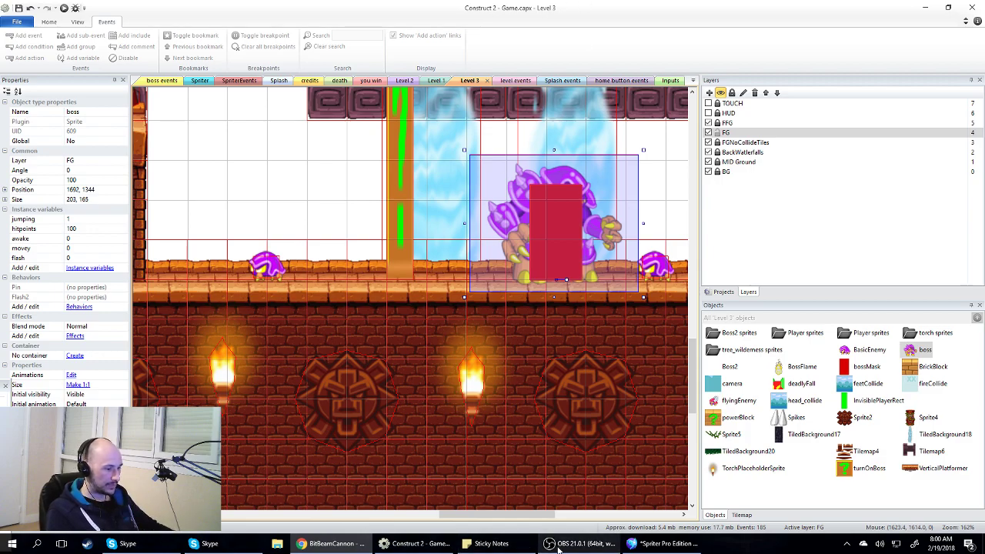
- Switch to Spriter and open the boss's intro animation
{"action": "left_click", "coordinate": [675, 545]}
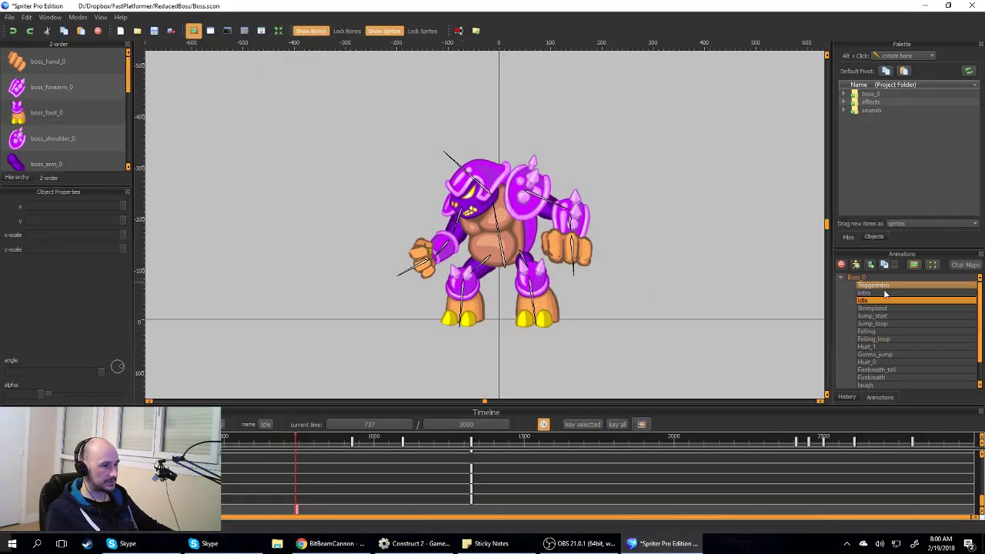
{"action": "left_click", "coordinate": [873, 292]}
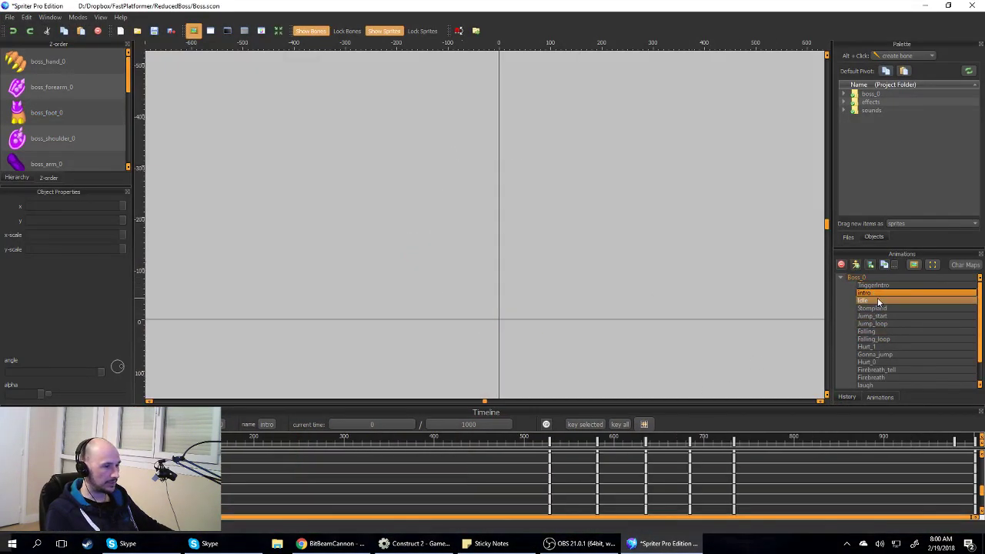
- Compare the TriggerIntro and intro animations of the boss
{"action": "left_click", "coordinate": [872, 285]}
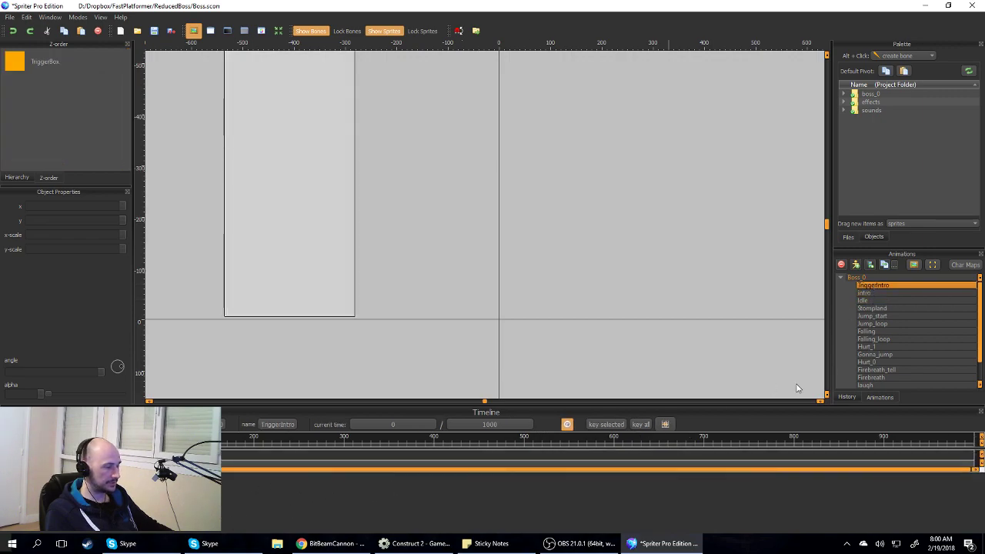
{"action": "left_click", "coordinate": [866, 294]}
{"action": "left_click", "coordinate": [882, 287]}
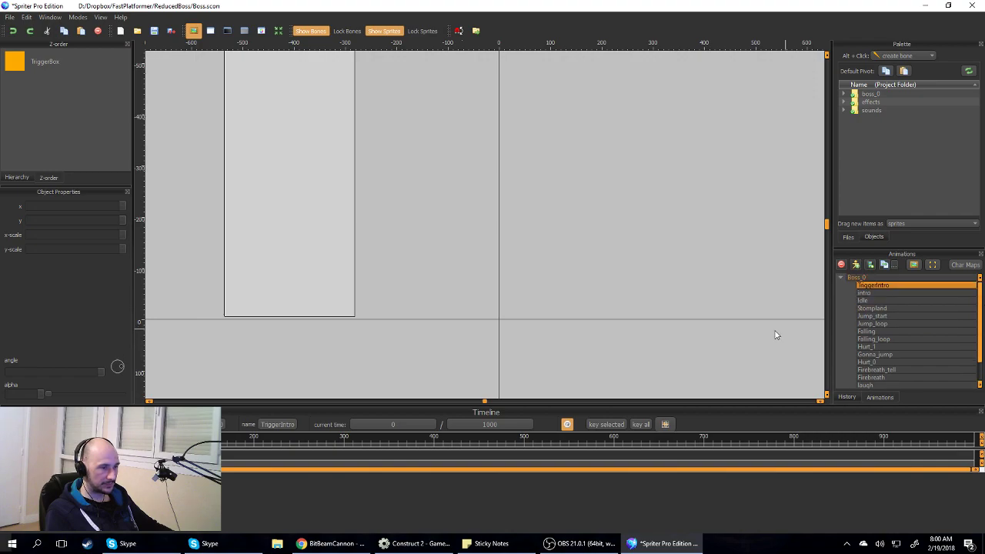
{"action": "left_click", "coordinate": [860, 294]}
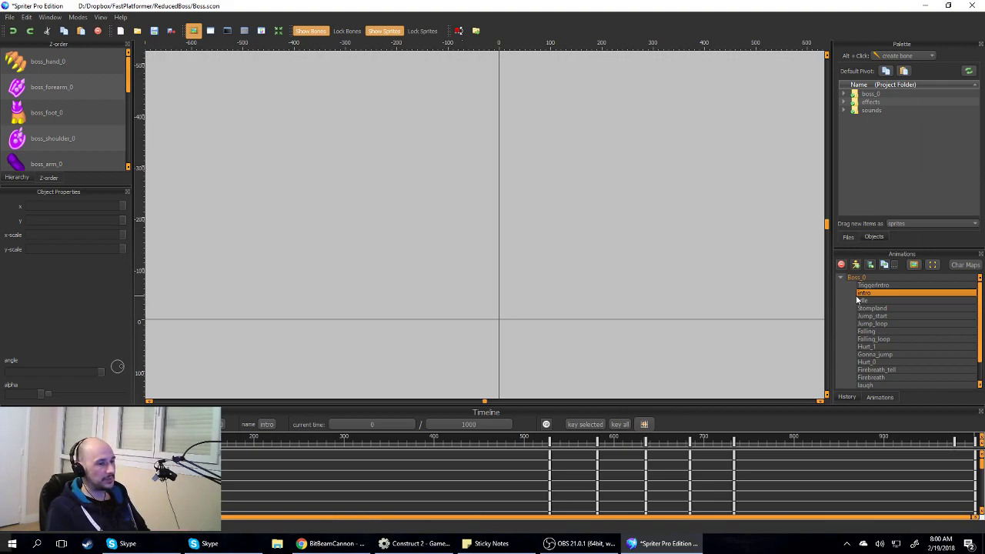
{"action": "scroll", "coordinate": [893, 325], "scroll_direction": "down", "scroll_amount": 1}
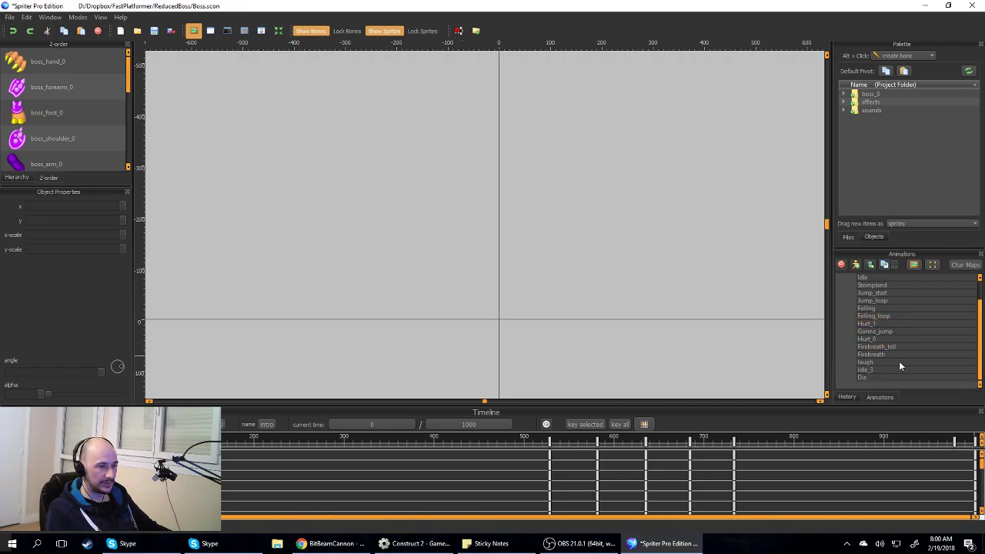
- Open the Firebreath_tell animation and scrub through its timeline to examine the boss's fire wind-up
{"action": "left_click", "coordinate": [883, 347]}
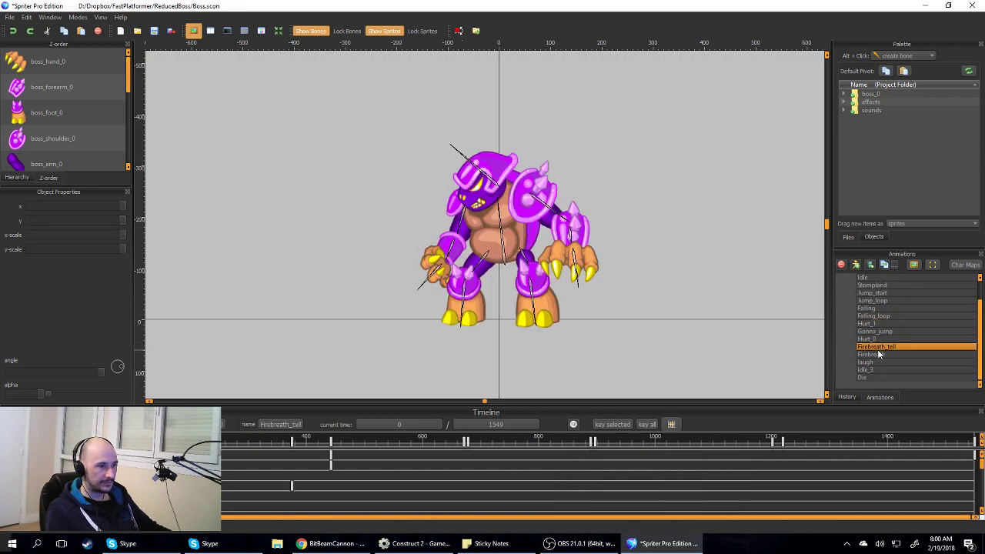
{"action": "left_click", "coordinate": [867, 340]}
{"action": "left_click", "coordinate": [869, 347]}
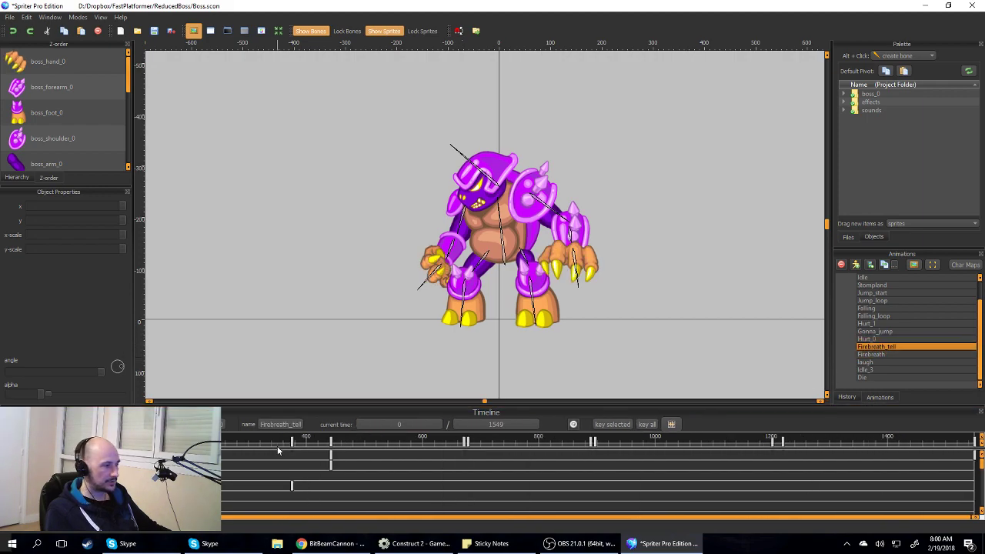
{"action": "left_click_drag", "start_coordinate": [75, 441], "coordinate": [350, 440]}
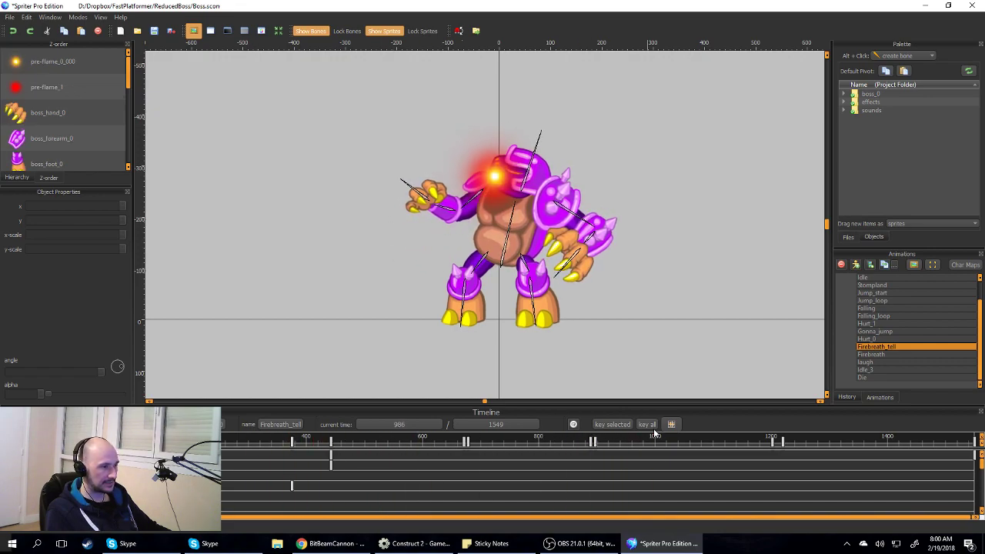
{"action": "left_click_drag", "start_coordinate": [921, 444], "coordinate": [74, 442]}
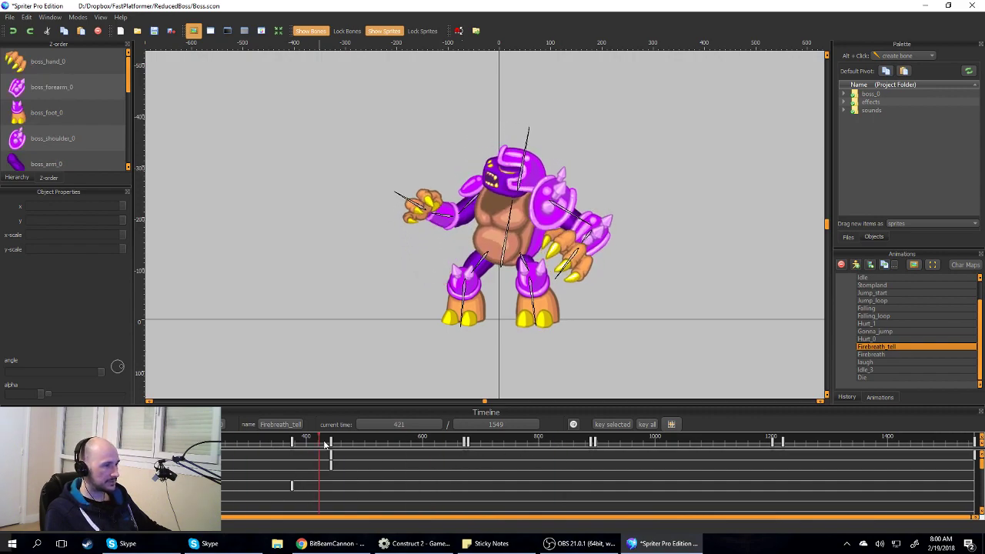
{"action": "left_click_drag", "start_coordinate": [323, 445], "coordinate": [460, 448]}
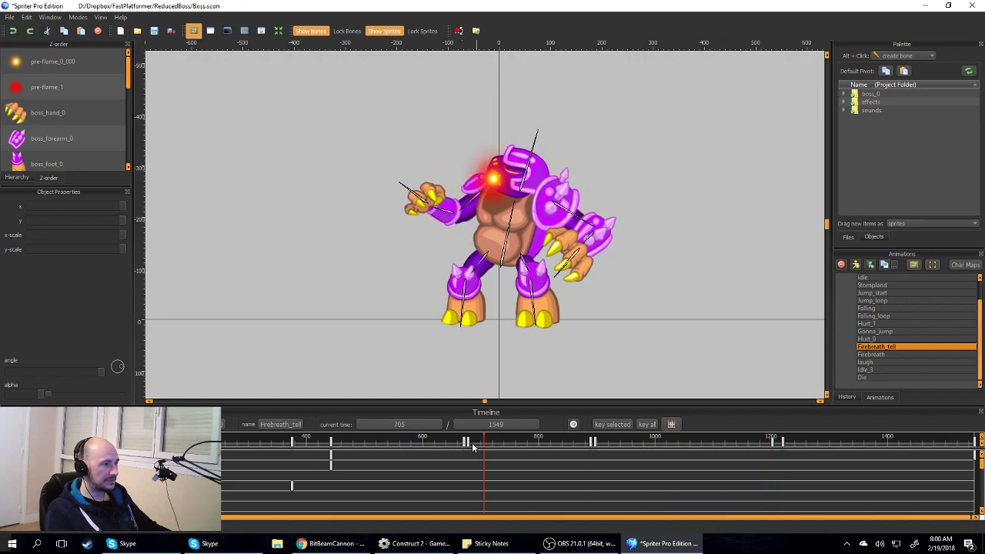
{"action": "left_click_drag", "start_coordinate": [478, 446], "coordinate": [223, 446]}
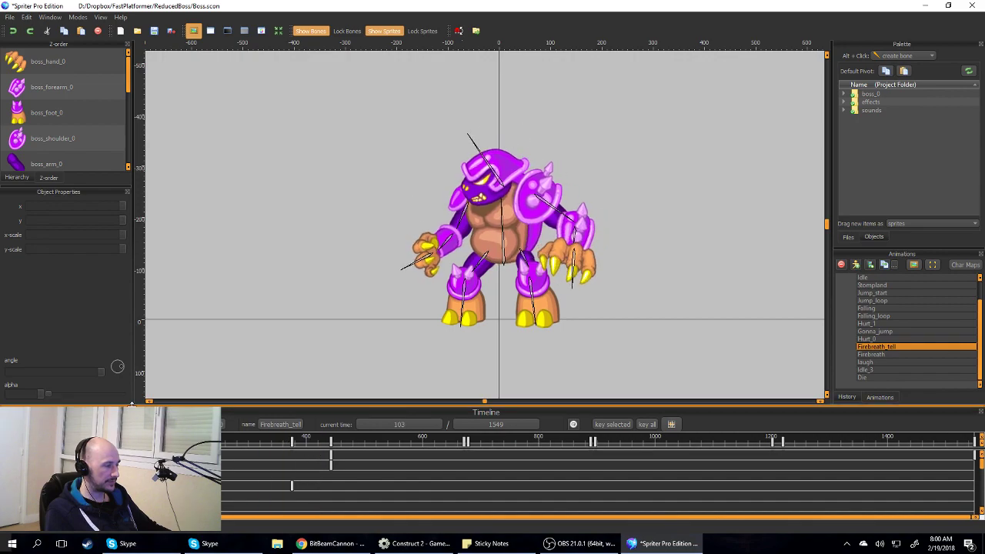
{"action": "left_click", "coordinate": [442, 439]}
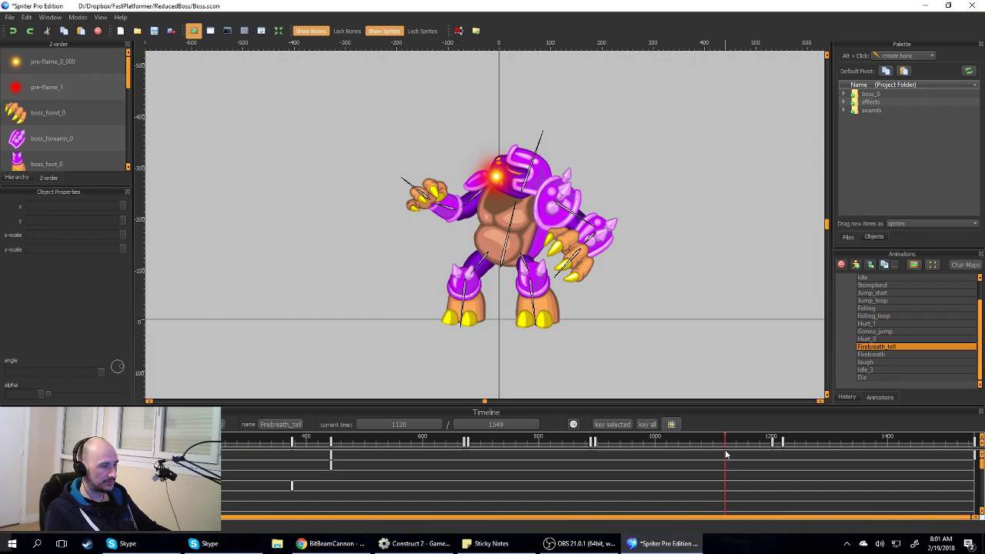
{"action": "left_click_drag", "start_coordinate": [726, 451], "coordinate": [855, 448]}
- Open the Firebreath animation, scrub through its opening keyframes and inspect the flame sprites at the boss's mouth
{"action": "left_click", "coordinate": [887, 355]}
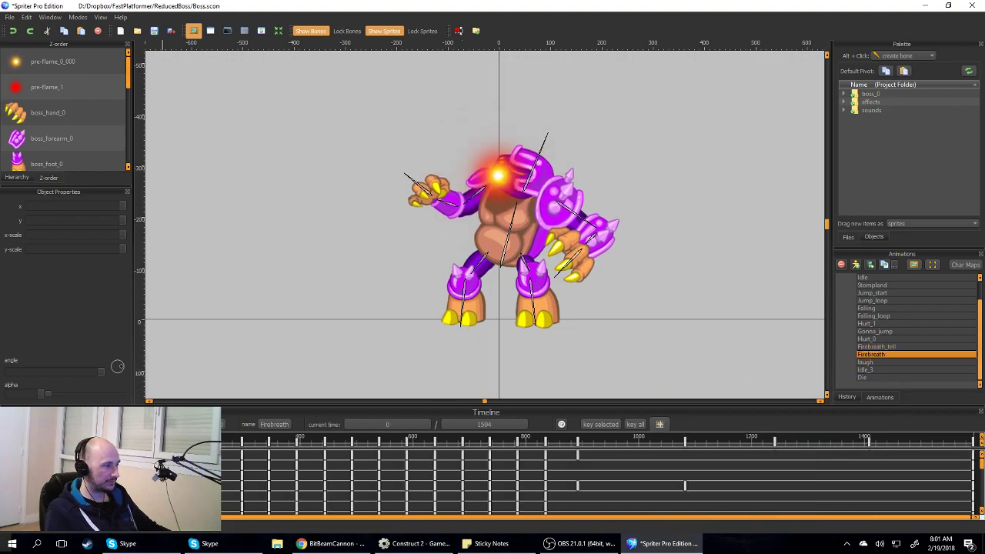
{"action": "left_click_drag", "start_coordinate": [239, 437], "coordinate": [261, 443]}
{"action": "left_click", "coordinate": [440, 222]}
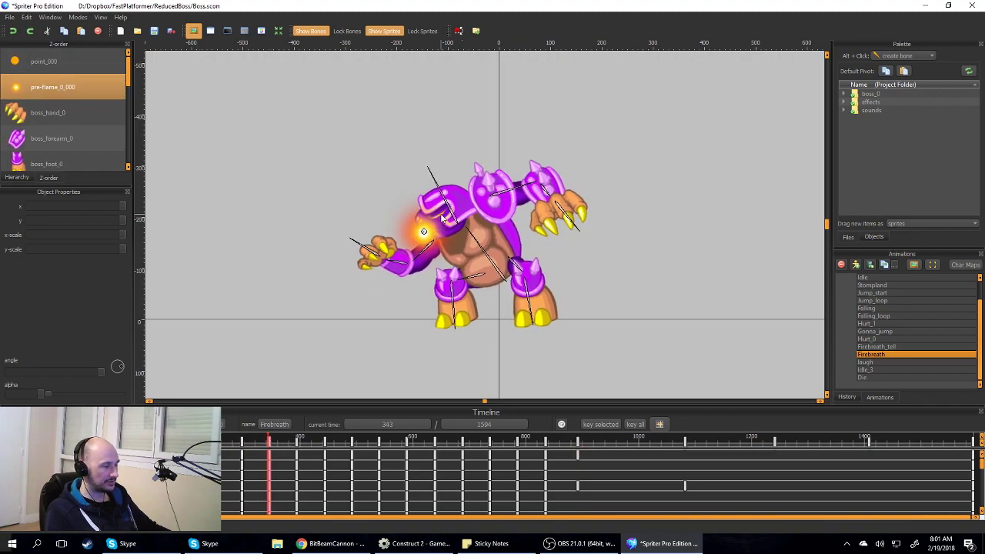
{"action": "left_click", "coordinate": [204, 373]}
{"action": "left_click", "coordinate": [444, 263]}
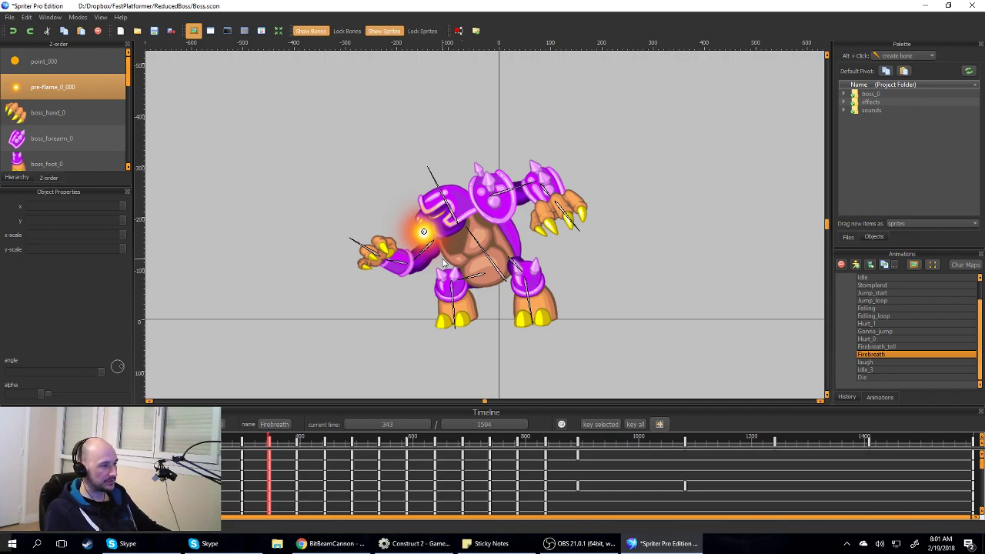
{"action": "left_click", "coordinate": [400, 176]}
{"action": "left_click", "coordinate": [444, 215]}
{"action": "left_click", "coordinate": [186, 332]}
{"action": "left_click", "coordinate": [115, 441]}
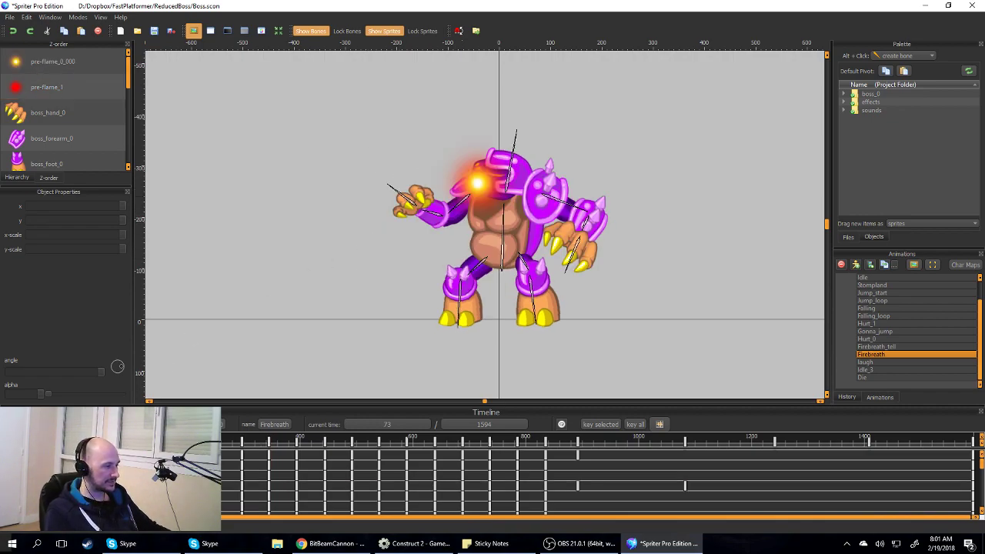
{"action": "left_click_drag", "start_coordinate": [116, 441], "coordinate": [77, 441]}
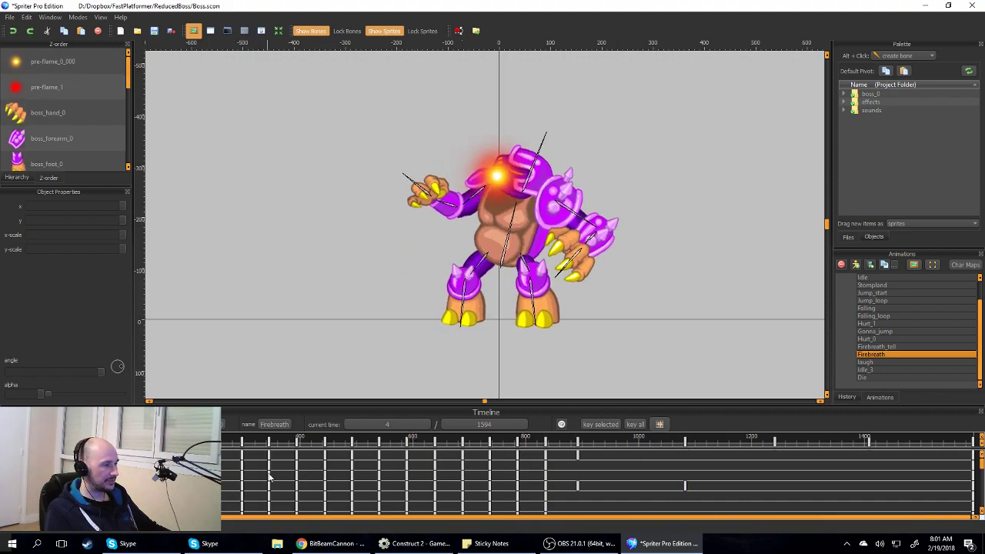
- Return the Firebreath animation to time 0 and open its metadata for editing
{"action": "scroll", "coordinate": [597, 482], "scroll_direction": "down", "scroll_amount": 3}
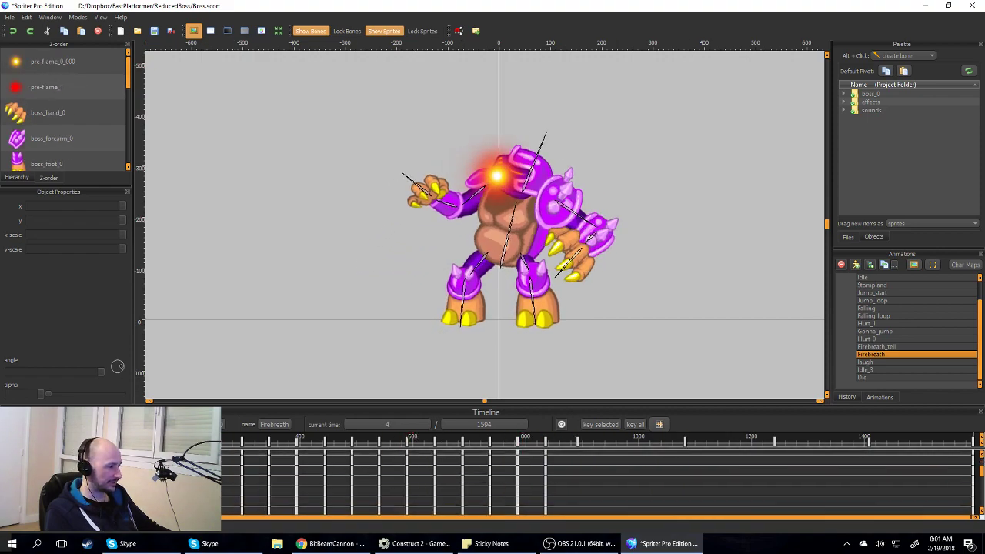
{"action": "left_click", "coordinate": [102, 442]}
{"action": "left_click", "coordinate": [75, 441]}
{"action": "scroll", "coordinate": [598, 482], "scroll_direction": "down", "scroll_amount": 3}
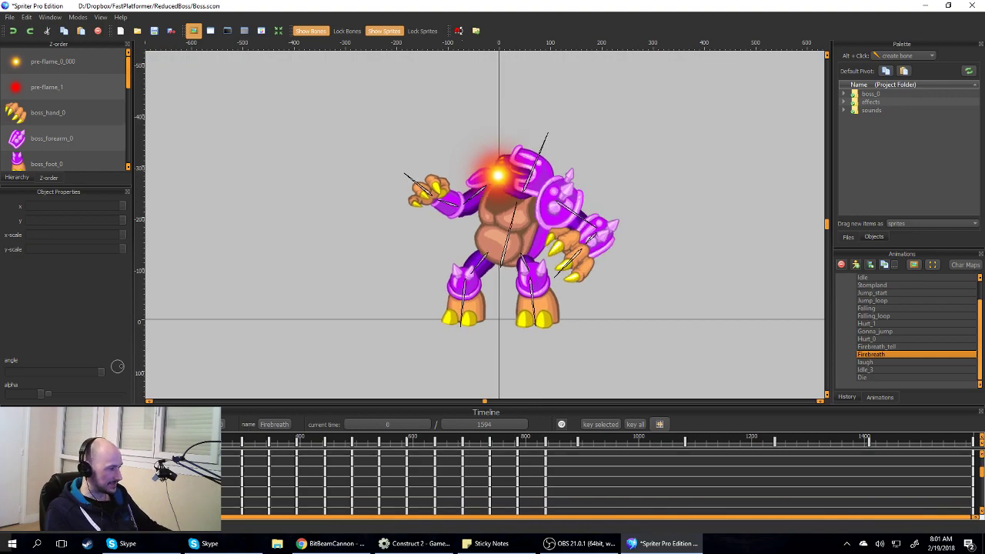
{"action": "scroll", "coordinate": [597, 482], "scroll_direction": "down", "scroll_amount": 3}
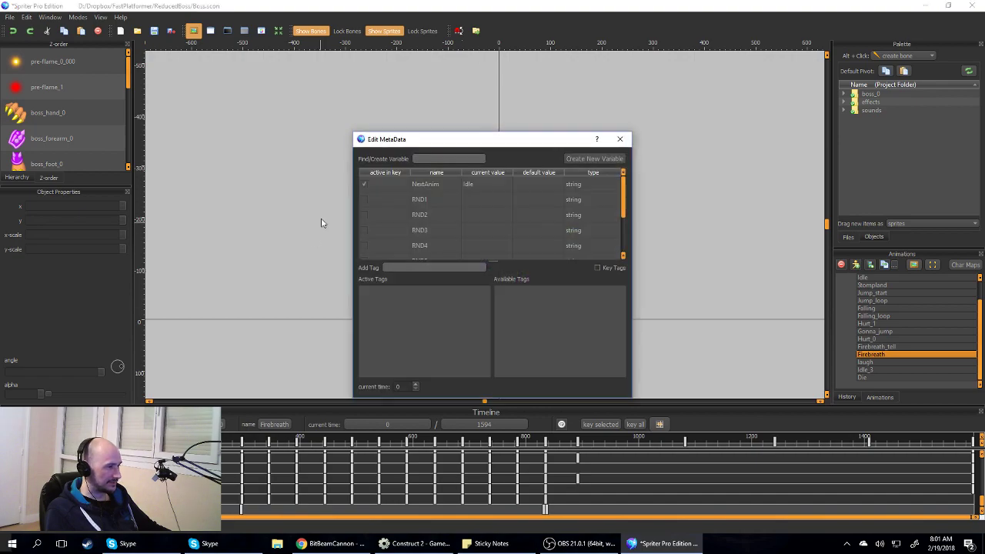
- Create a new integer metadata variable named TRUNABLE with a default value of 1
{"action": "left_click", "coordinate": [428, 160]}
{"action": "type", "text": "TRUNABLE"}
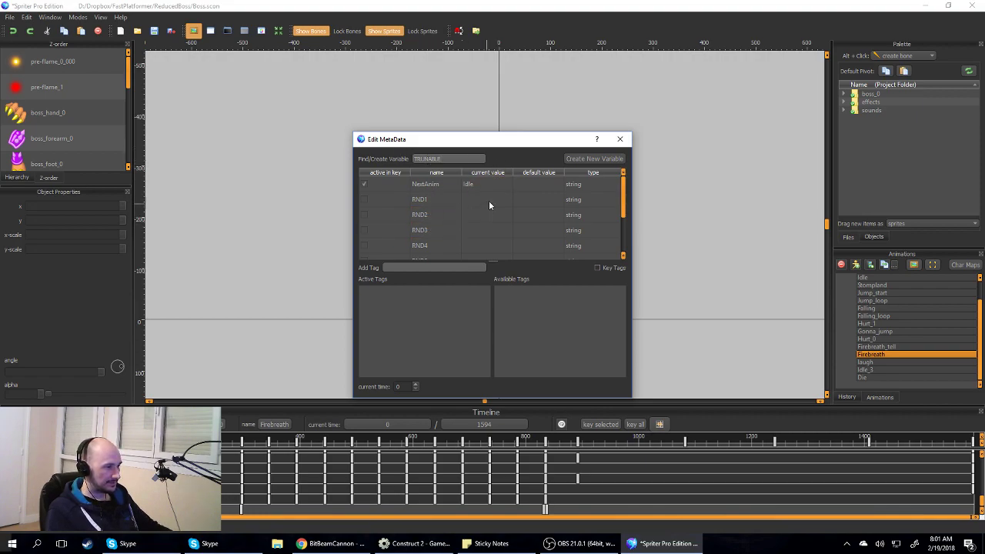
{"action": "left_click", "coordinate": [610, 159]}
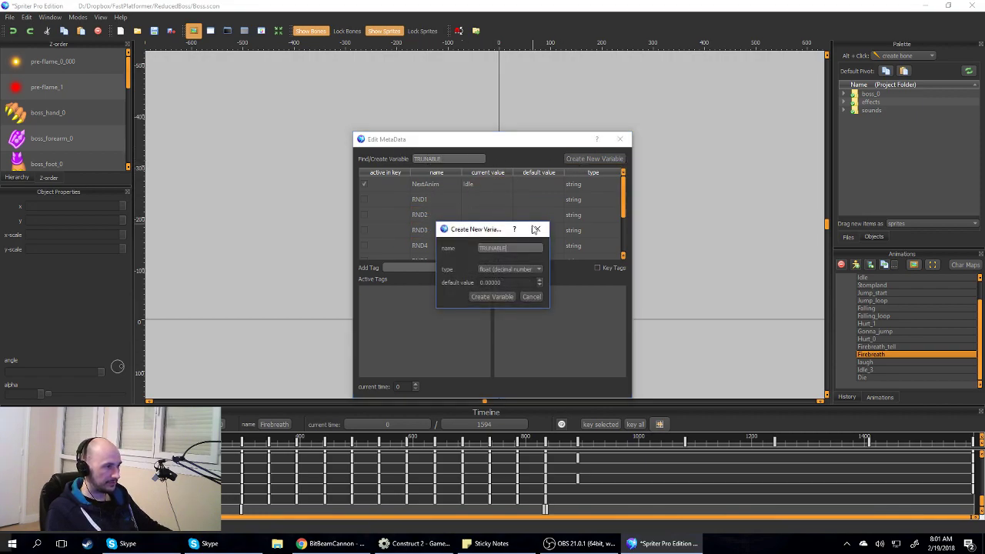
{"action": "left_click", "coordinate": [533, 268]}
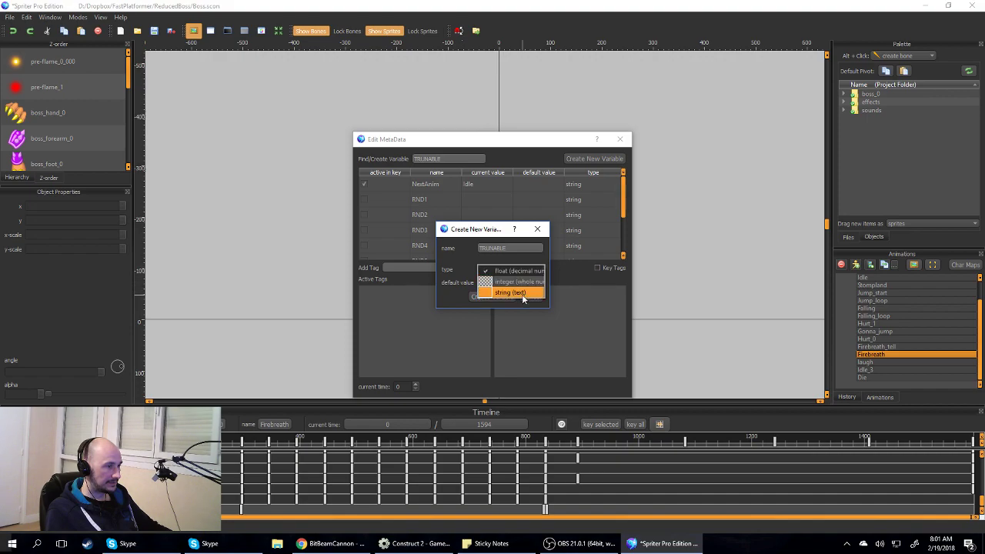
{"action": "left_click", "coordinate": [511, 282]}
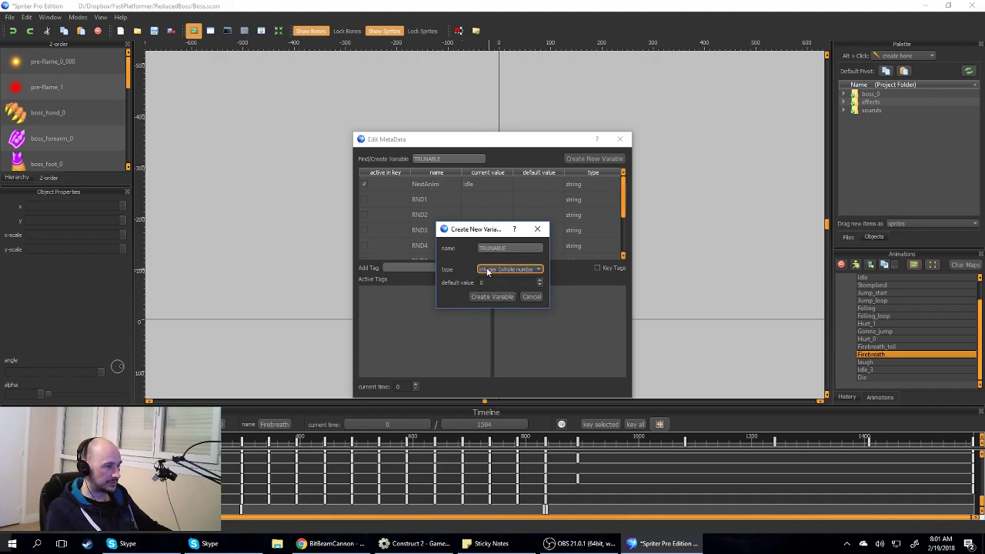
{"action": "left_click", "coordinate": [497, 282]}
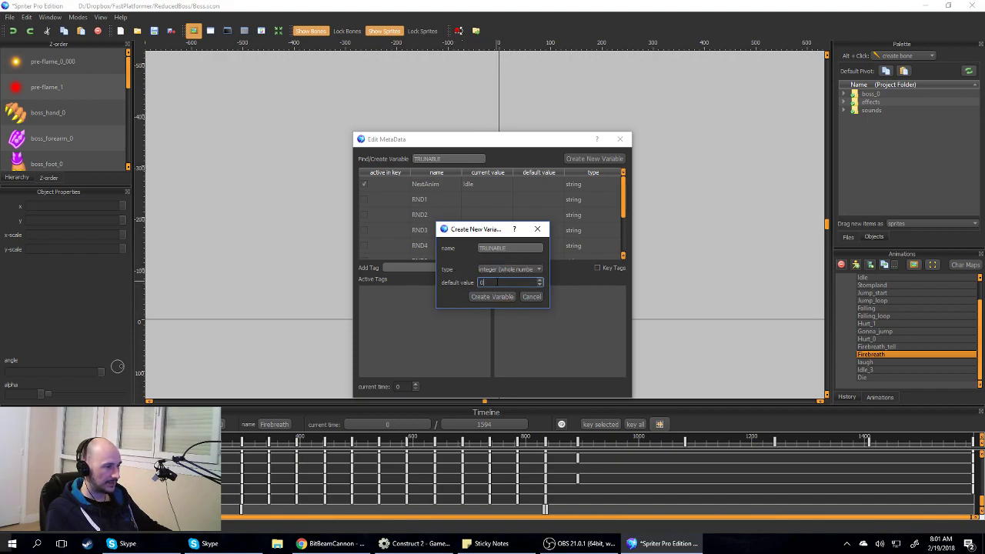
{"action": "left_click_drag", "start_coordinate": [501, 282], "coordinate": [284, 292]}
{"action": "type", "text": "1"}
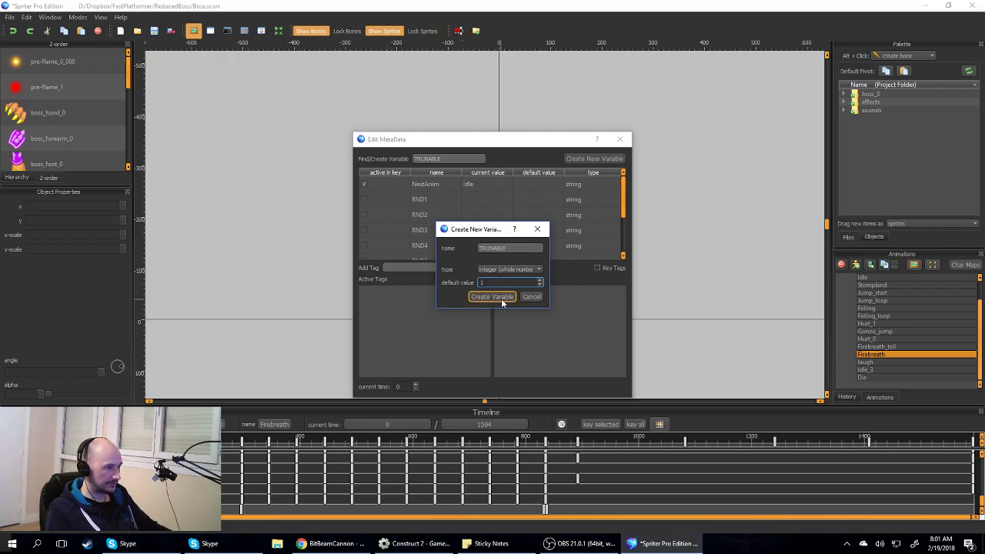
{"action": "left_click_drag", "start_coordinate": [485, 283], "coordinate": [452, 284]}
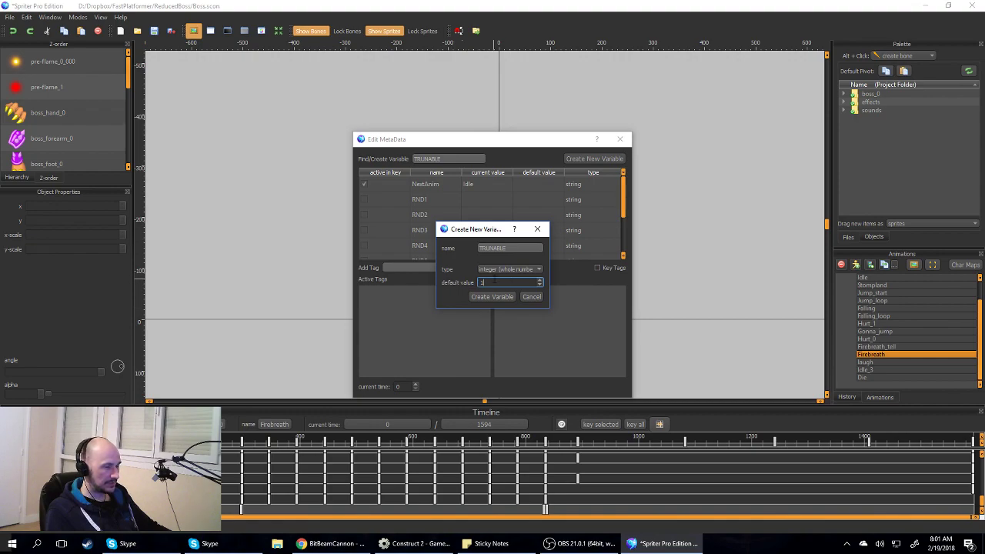
{"action": "left_click", "coordinate": [490, 296]}
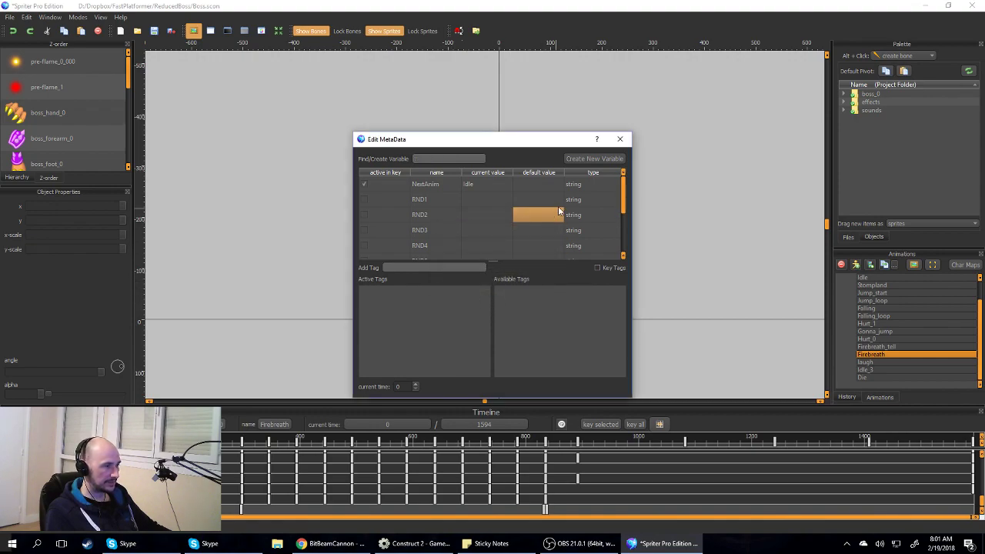
- Activate TRUNABLE in the Firebreath key at time 0, set its current value to 0 and close the metadata editor
{"action": "left_click", "coordinate": [365, 252]}
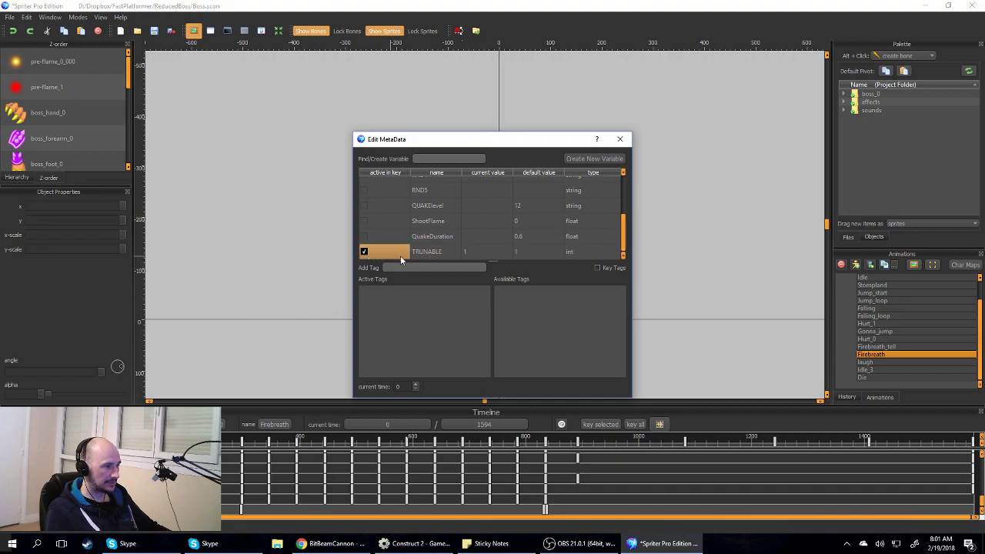
{"action": "double_click", "coordinate": [478, 252]}
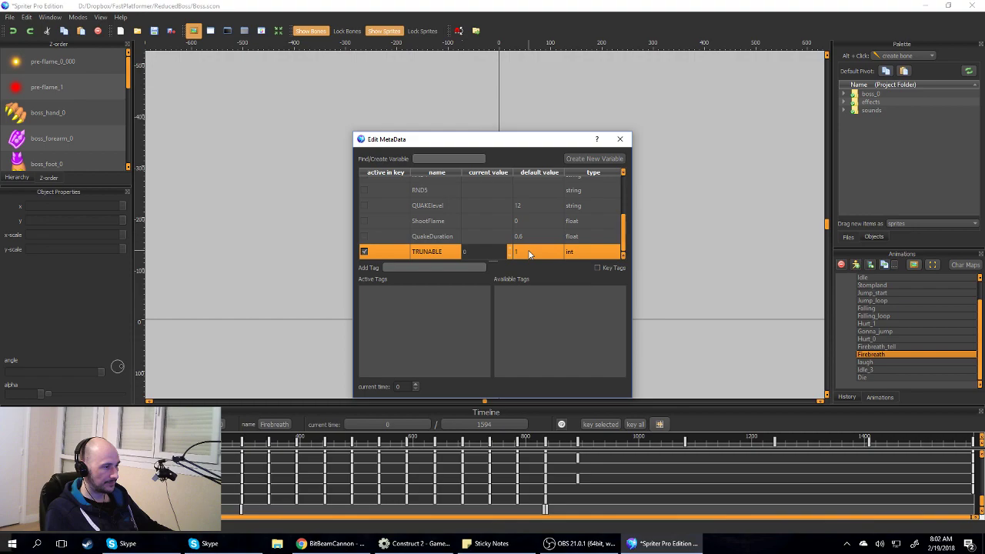
{"action": "left_click", "coordinate": [620, 140]}
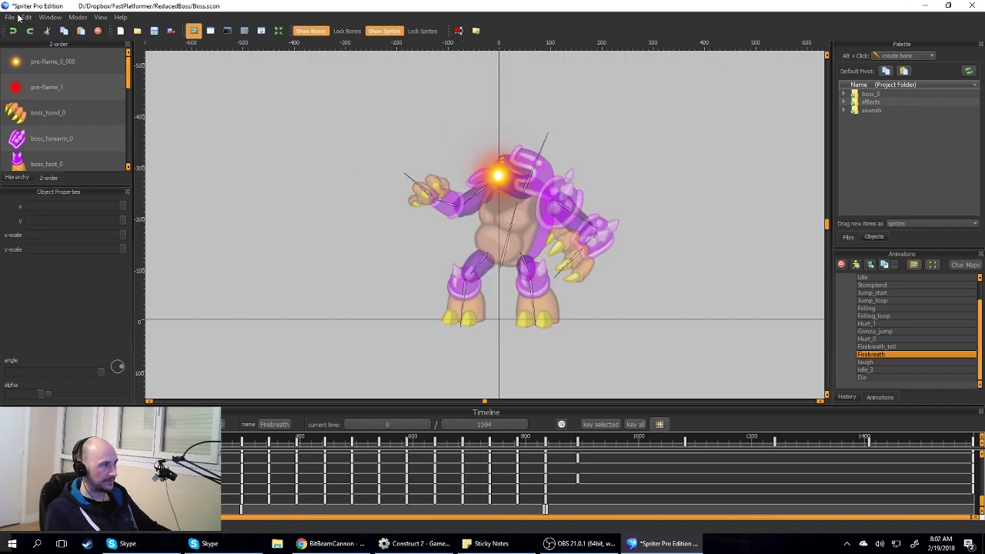
- Switch to Construct 2, look over the Spriter layout and return to the boss arena in the Level 3 layout
{"action": "left_click", "coordinate": [926, 6]}
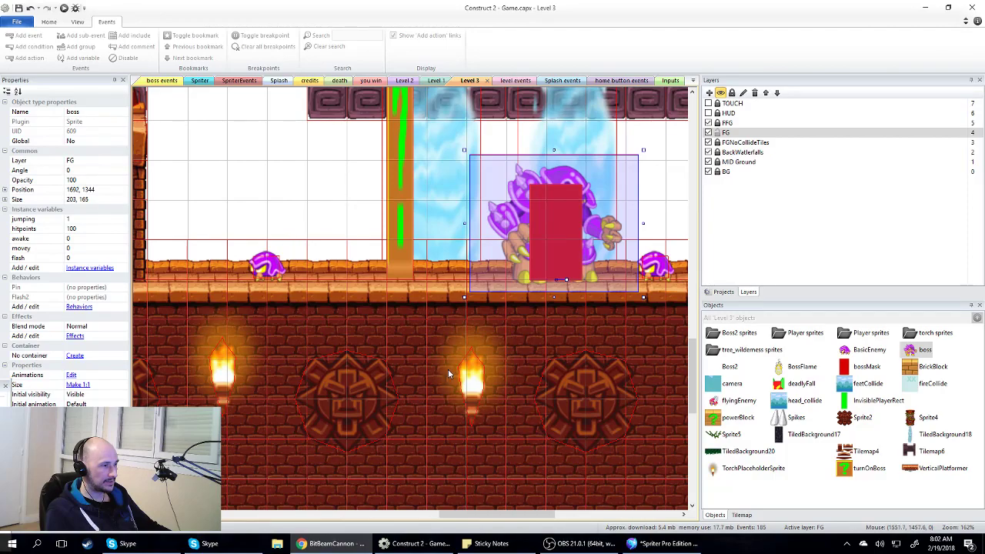
{"action": "scroll", "coordinate": [542, 206], "scroll_direction": "up", "scroll_amount": 1}
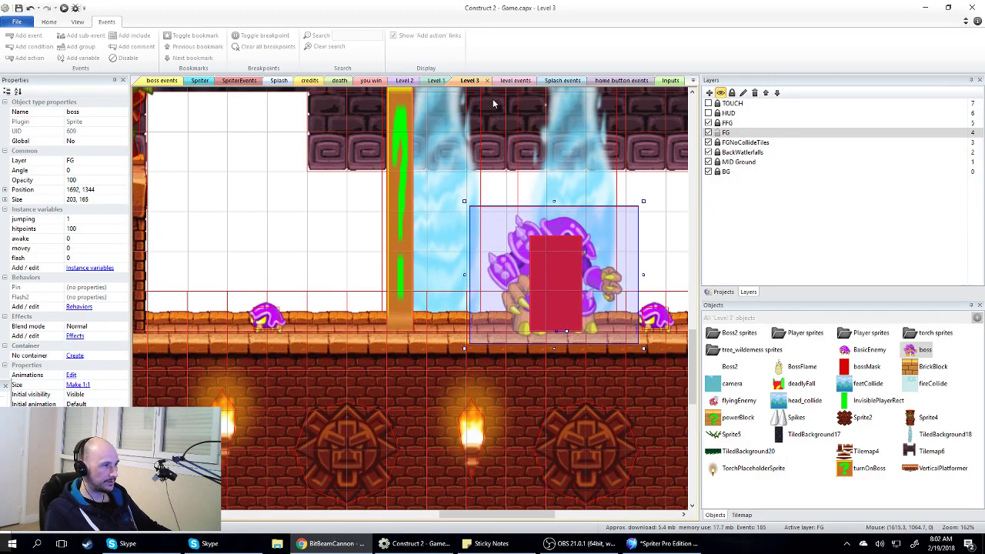
{"action": "left_click", "coordinate": [201, 81]}
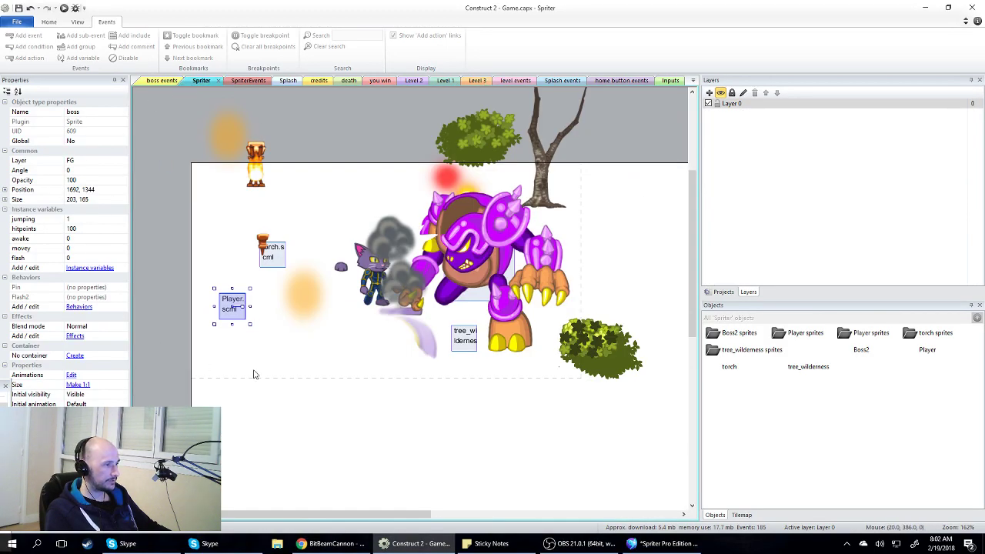
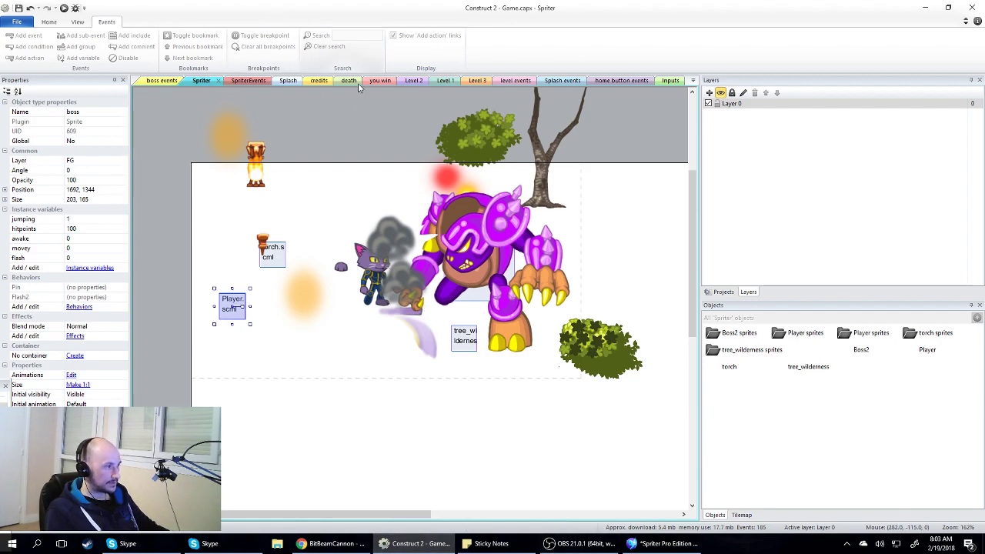
{"action": "left_click", "coordinate": [476, 81]}
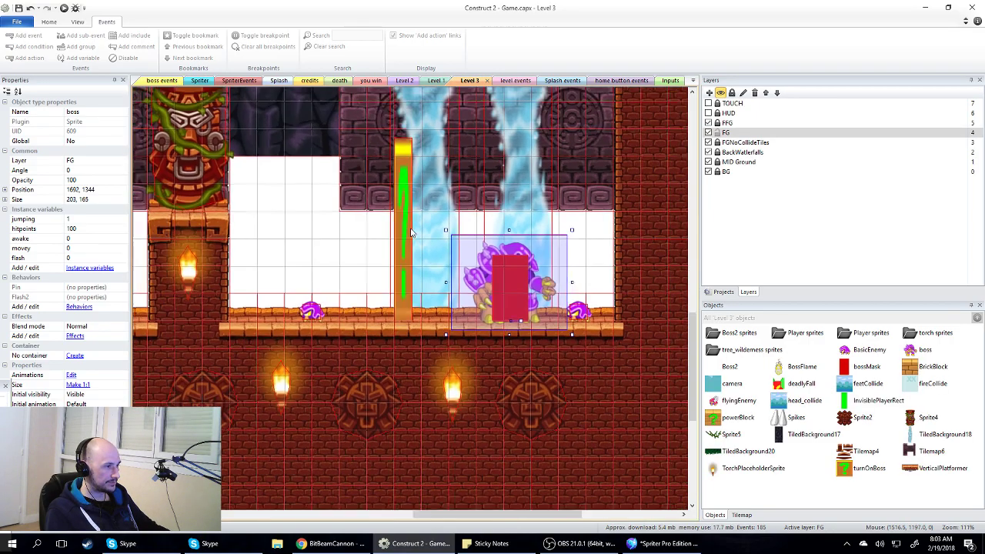
- Lock the FG layer and hide the FG, FFG and FGNoCollideTiles layers in the Level 3 layout
{"action": "scroll", "coordinate": [411, 233], "scroll_direction": "down", "scroll_amount": 1, "text": "ctrl"}
{"action": "scroll", "coordinate": [411, 232], "scroll_direction": "down", "scroll_amount": 2}
{"action": "left_click", "coordinate": [292, 497]}
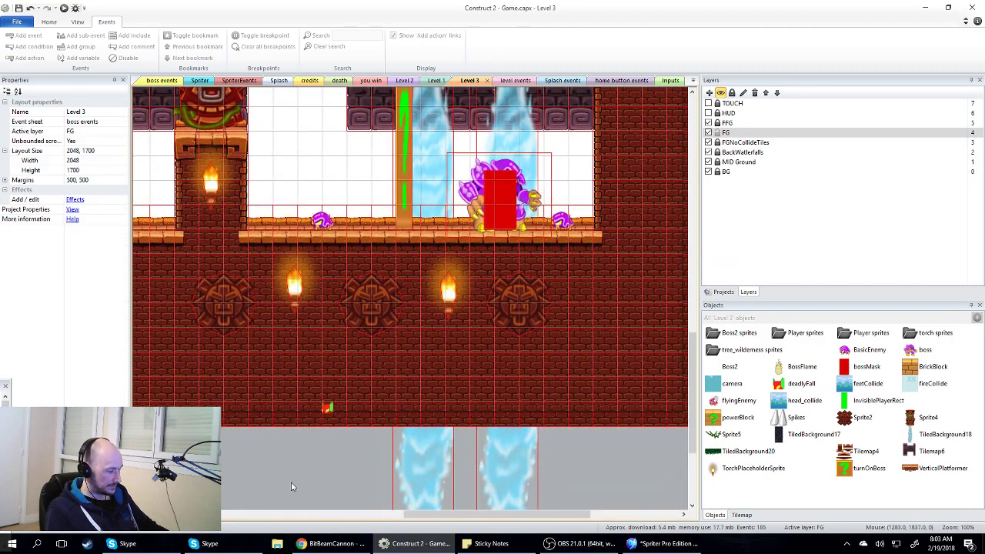
{"action": "scroll", "coordinate": [402, 341], "scroll_direction": "down", "scroll_amount": 1}
{"action": "scroll", "coordinate": [451, 270], "scroll_direction": "up", "scroll_amount": 2, "text": "ctrl"}
{"action": "scroll", "coordinate": [413, 213], "scroll_direction": "down", "scroll_amount": 4, "text": "ctrl"}
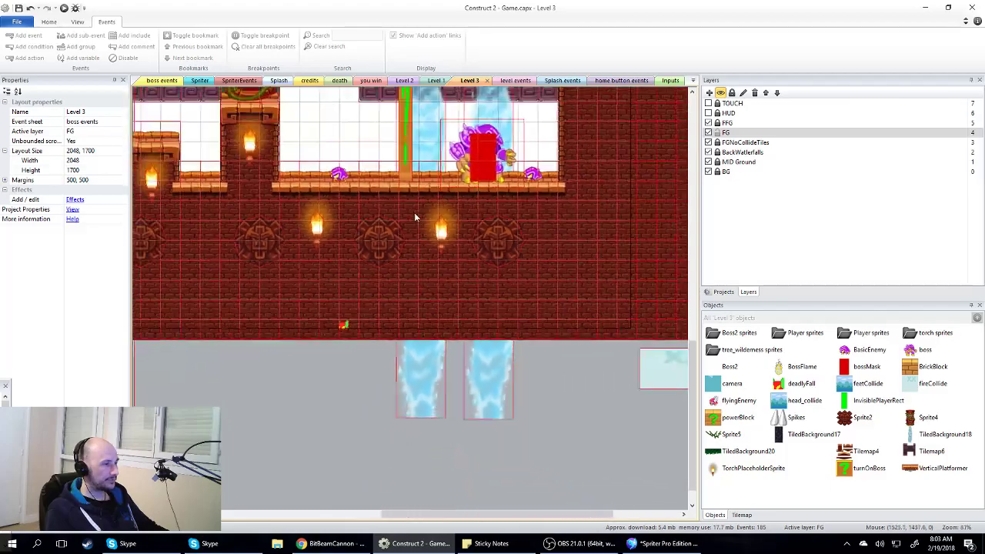
{"action": "scroll", "coordinate": [407, 257], "scroll_direction": "up", "scroll_amount": 3}
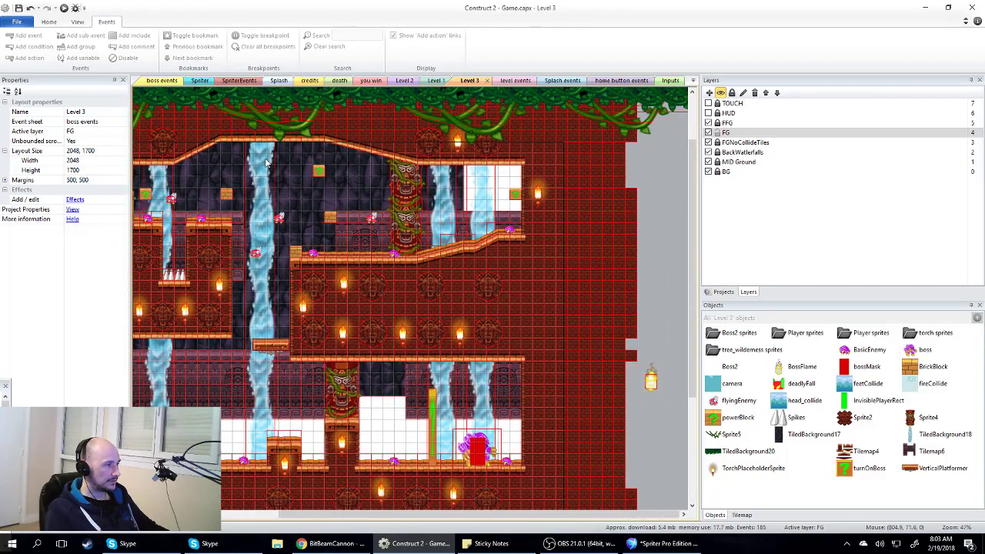
{"action": "left_click", "coordinate": [265, 162]}
{"action": "left_click", "coordinate": [724, 133]}
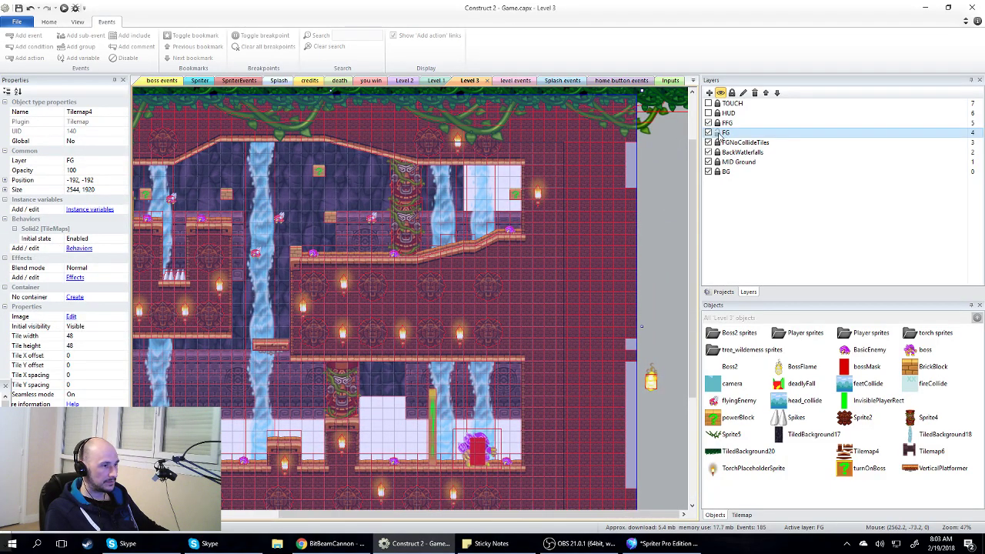
{"action": "left_click", "coordinate": [708, 134]}
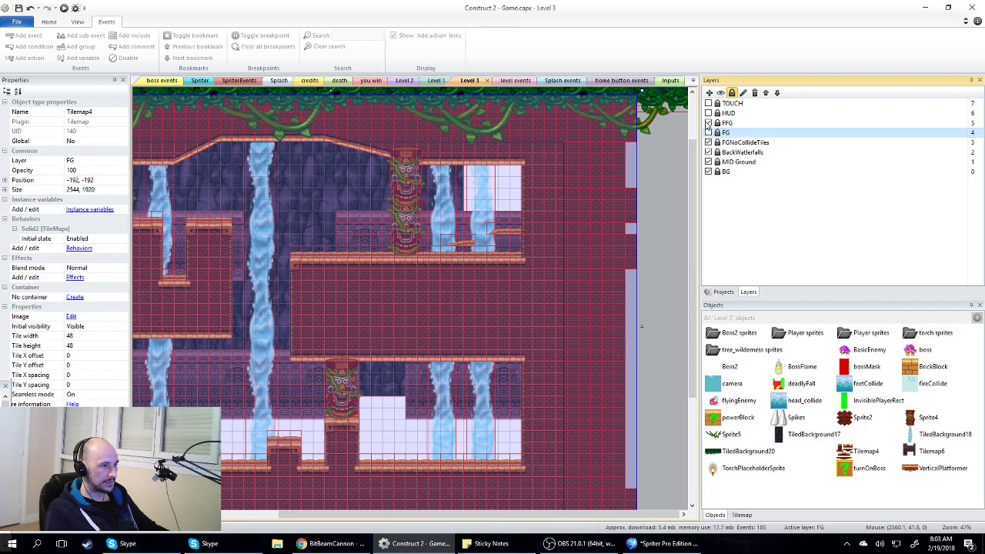
{"action": "left_click", "coordinate": [708, 123]}
{"action": "left_click", "coordinate": [708, 142]}
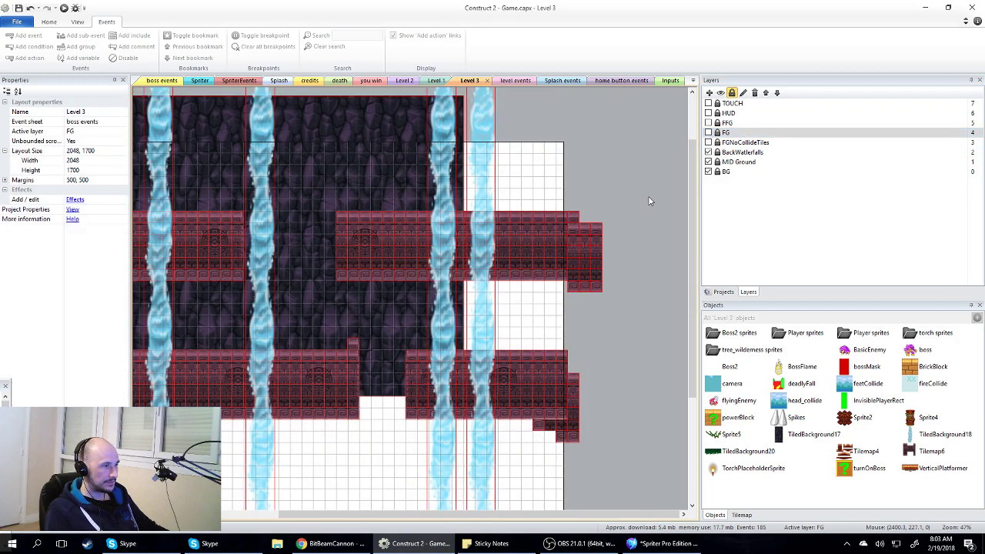
{"action": "left_click", "coordinate": [651, 202]}
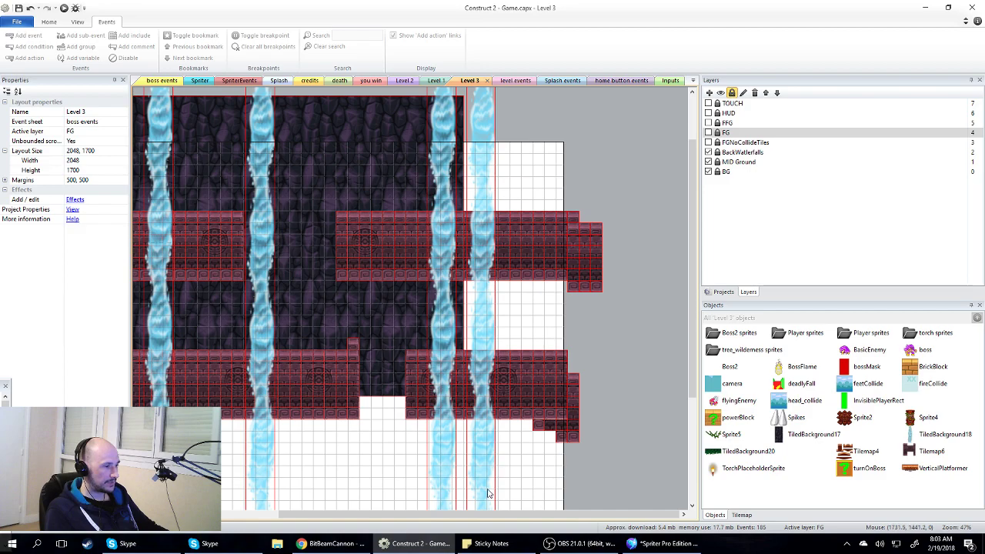
{"action": "scroll", "coordinate": [479, 517], "scroll_direction": "left", "scroll_amount": 5}
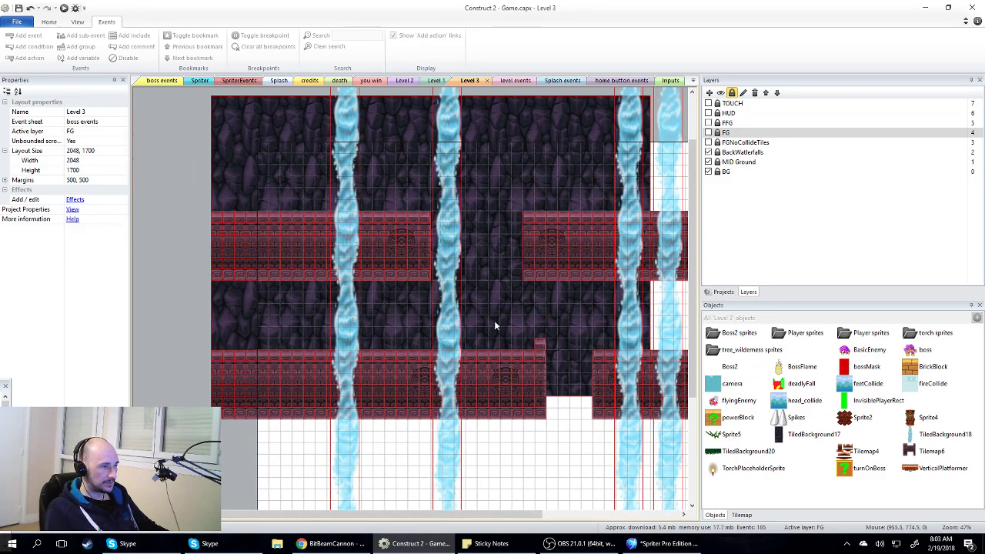
- Unlock the BackWatlerfalls layer and rename its tiled waterfall object to WaterfallLoop
{"action": "left_click", "coordinate": [721, 155]}
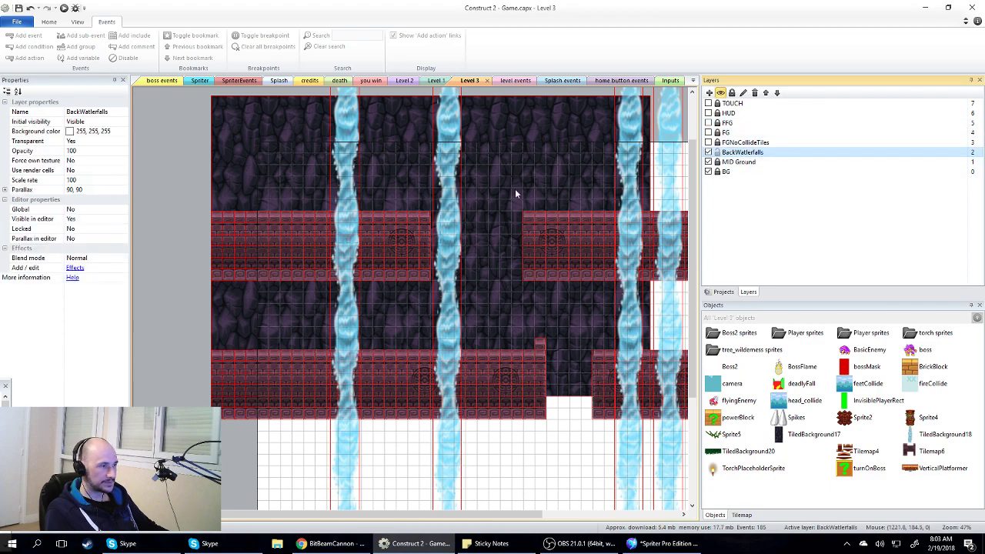
{"action": "left_click", "coordinate": [344, 120]}
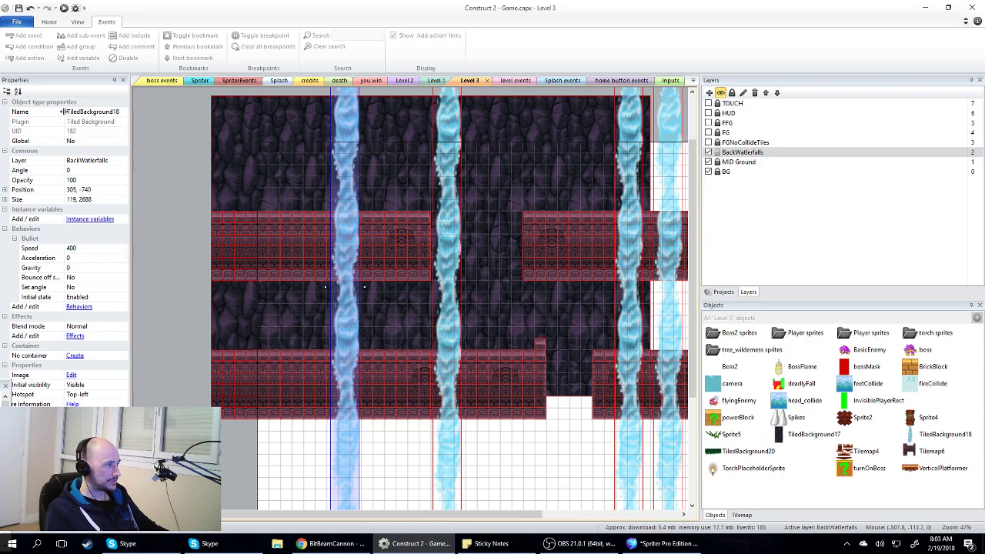
{"action": "left_click", "coordinate": [121, 111]}
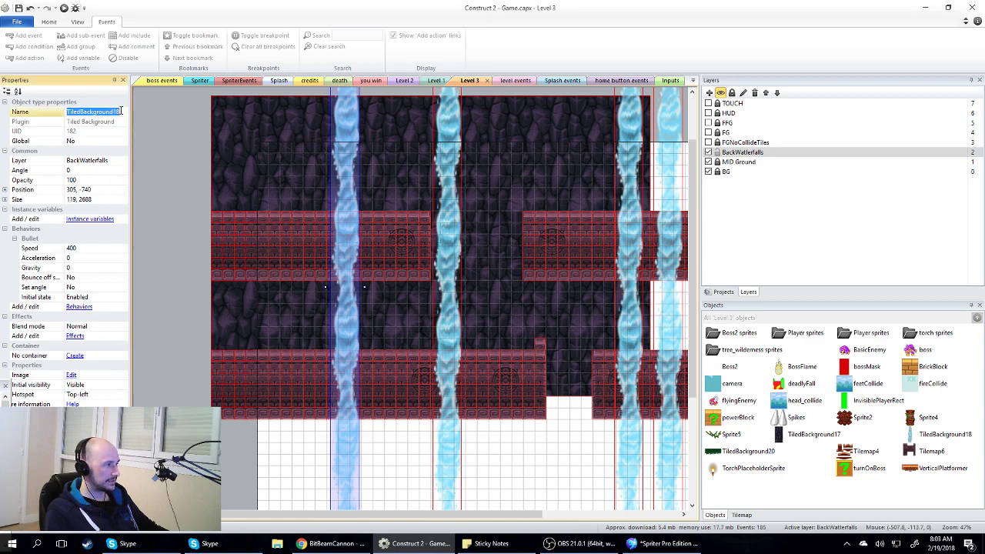
{"action": "type", "text": "Wat"}
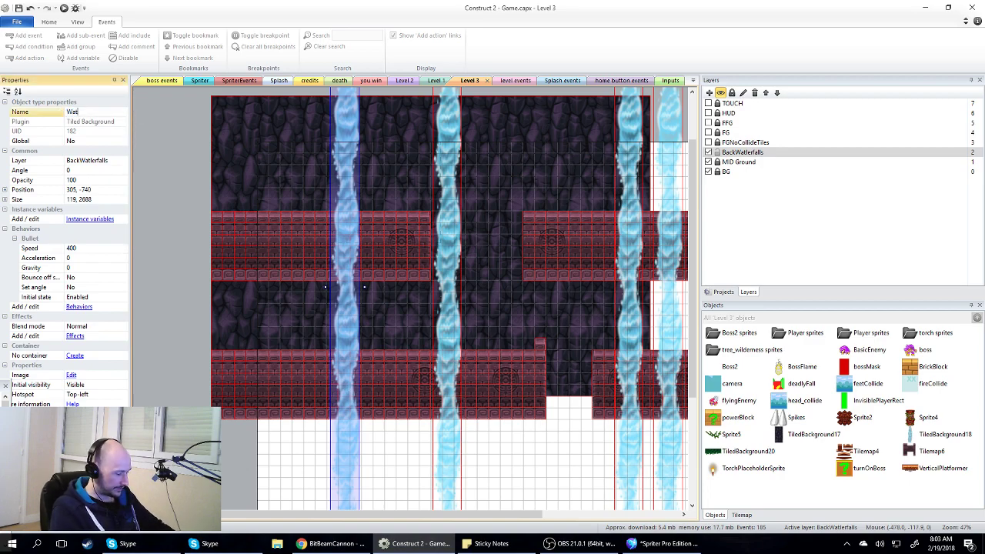
{"action": "type", "text": "erfallLoo"}
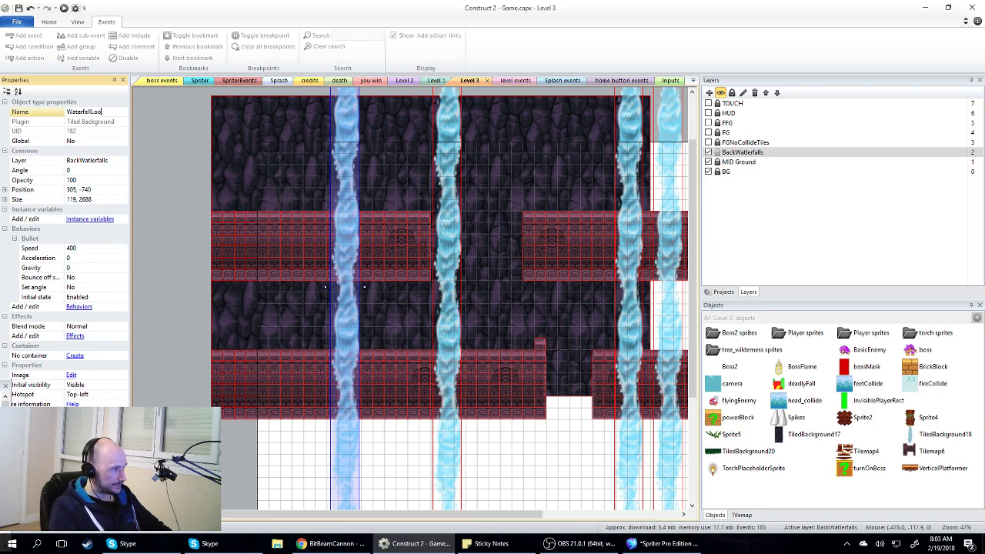
{"action": "type", "text": "p"}
{"action": "key", "text": "Return"}
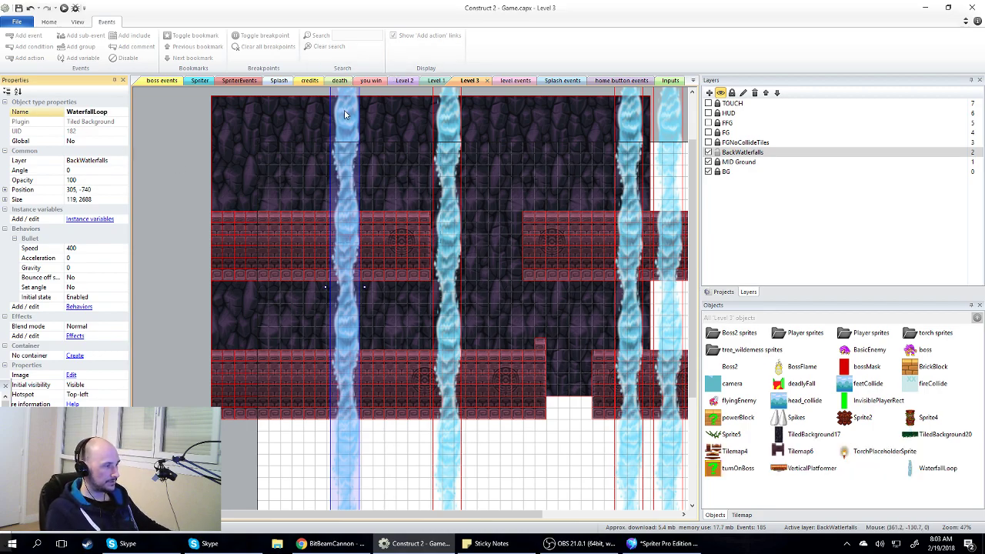
- Insert a new Tiled Background object on the BackWatlerfalls layer, beside the level's upper-left edge
{"action": "double_click", "coordinate": [140, 136]}
{"action": "scroll", "coordinate": [161, 281], "scroll_direction": "down", "scroll_amount": 2}
{"action": "scroll", "coordinate": [161, 281], "scroll_direction": "down", "scroll_amount": 3}
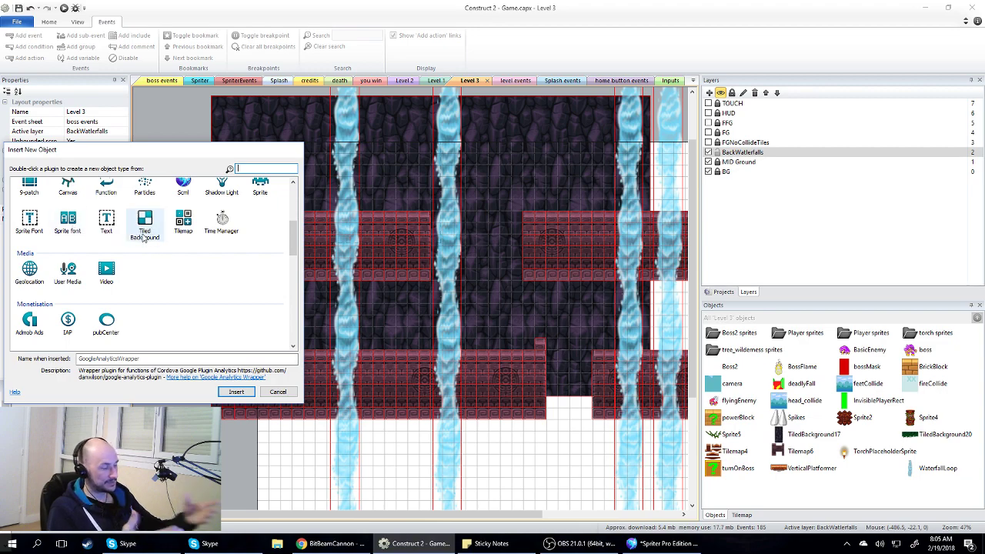
{"action": "left_click", "coordinate": [148, 225]}
{"action": "double_click", "coordinate": [147, 225]}
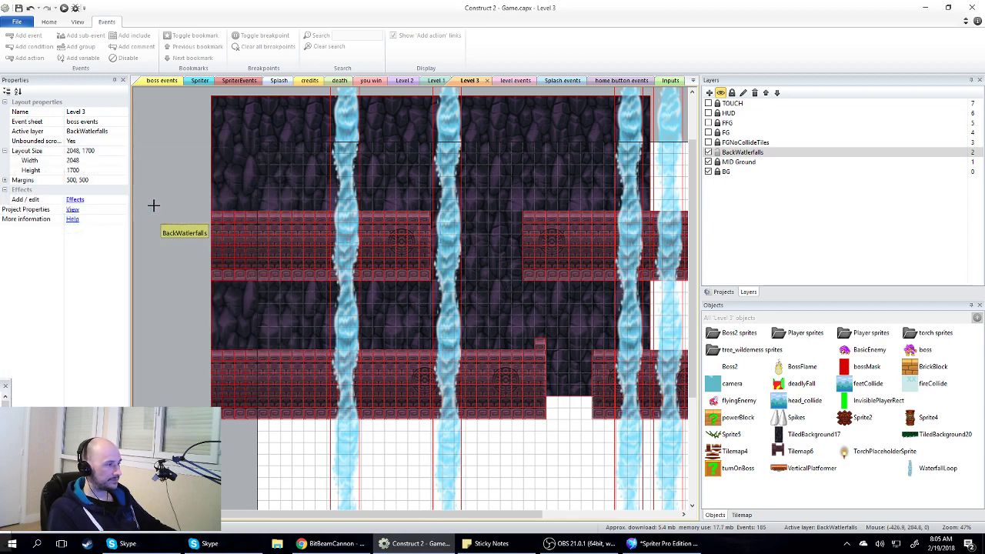
{"action": "left_click", "coordinate": [163, 147]}
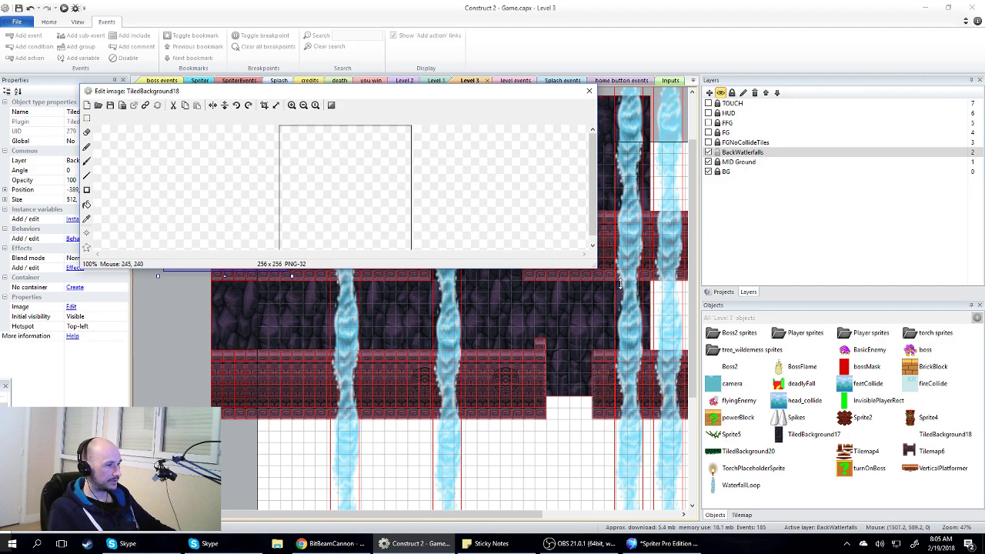
- Paint two wavy purple lines across the new tile image with a size 32, hardness 100 brush and close the image editor
{"action": "left_click", "coordinate": [86, 146]}
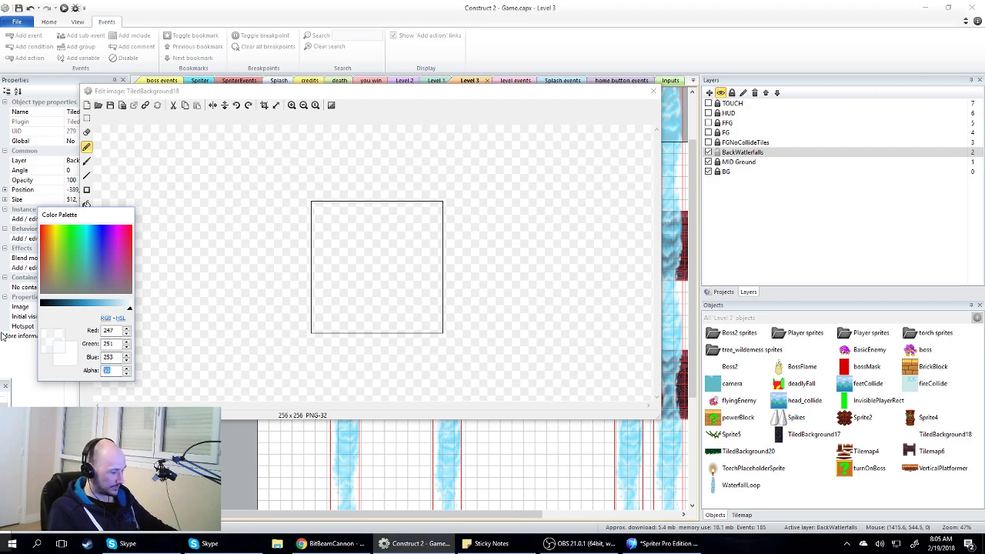
{"action": "left_click_drag", "start_coordinate": [100, 251], "coordinate": [113, 251]}
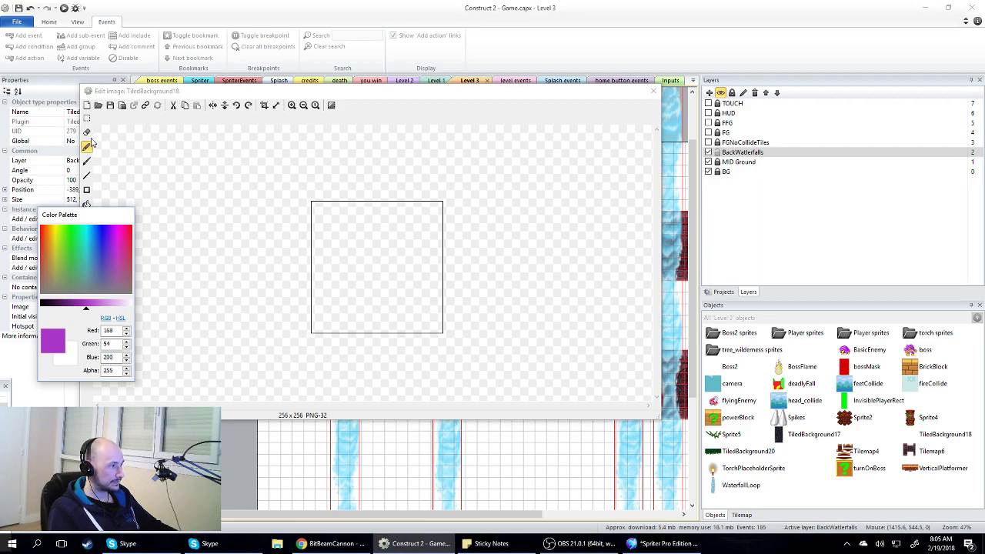
{"action": "left_click", "coordinate": [87, 162]}
{"action": "type", "text": "100"}
{"action": "left_click", "coordinate": [139, 120]}
{"action": "left_click_drag", "start_coordinate": [139, 120], "coordinate": [11, 111]}
{"action": "type", "text": "32"}
{"action": "mouse_move", "coordinate": [436, 237]}
{"action": "left_mouse_down"}
{"action": "mouse_move", "coordinate": [439, 229]}
{"action": "mouse_move", "coordinate": [299, 239]}
{"action": "left_mouse_up"}
{"action": "mouse_move", "coordinate": [311, 274]}
{"action": "left_mouse_down"}
{"action": "mouse_move", "coordinate": [368, 296]}
{"action": "mouse_move", "coordinate": [420, 281]}
{"action": "mouse_move", "coordinate": [447, 296]}
{"action": "left_mouse_up"}
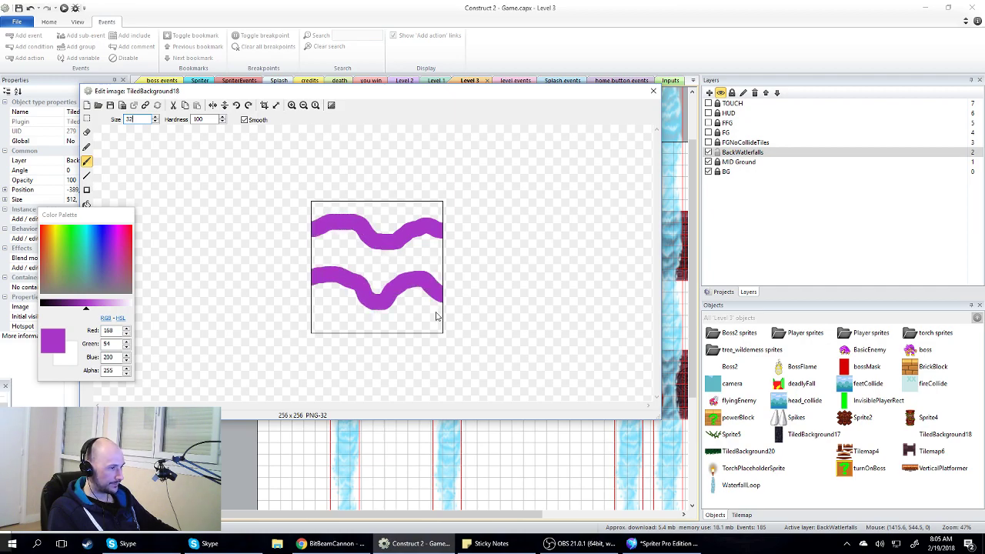
{"action": "left_click", "coordinate": [654, 91]}
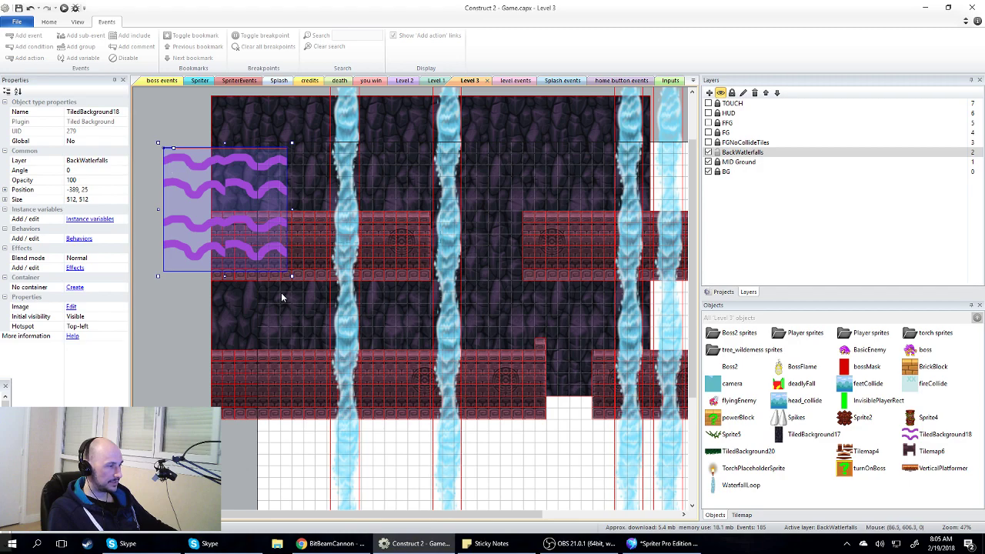
- Stretch the purple tiled background to about 1044 by 1032, then undo the resize and the object's insertion
{"action": "left_click_drag", "start_coordinate": [292, 277], "coordinate": [399, 375]}
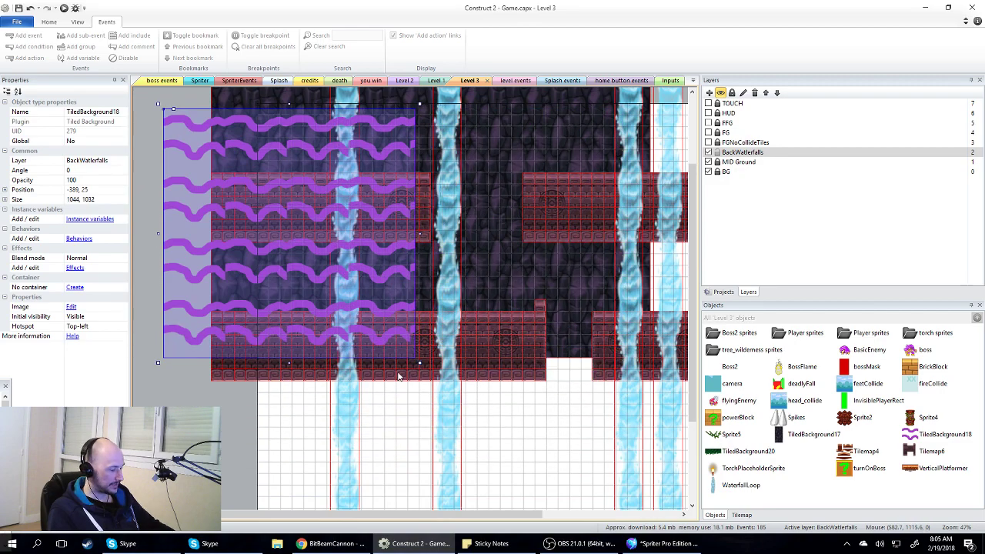
{"action": "key", "text": "ctrl+z"}
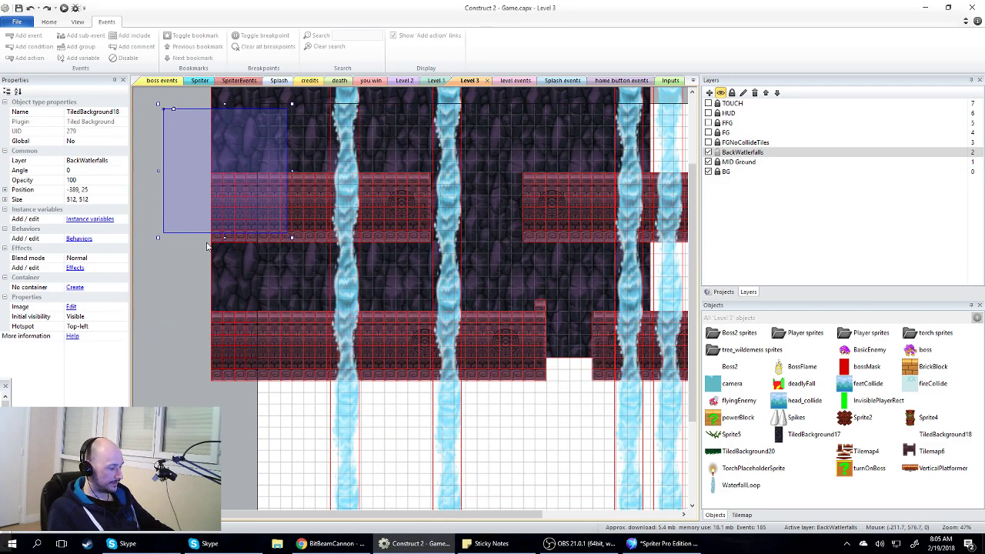
{"action": "key", "text": "ctrl+z"}
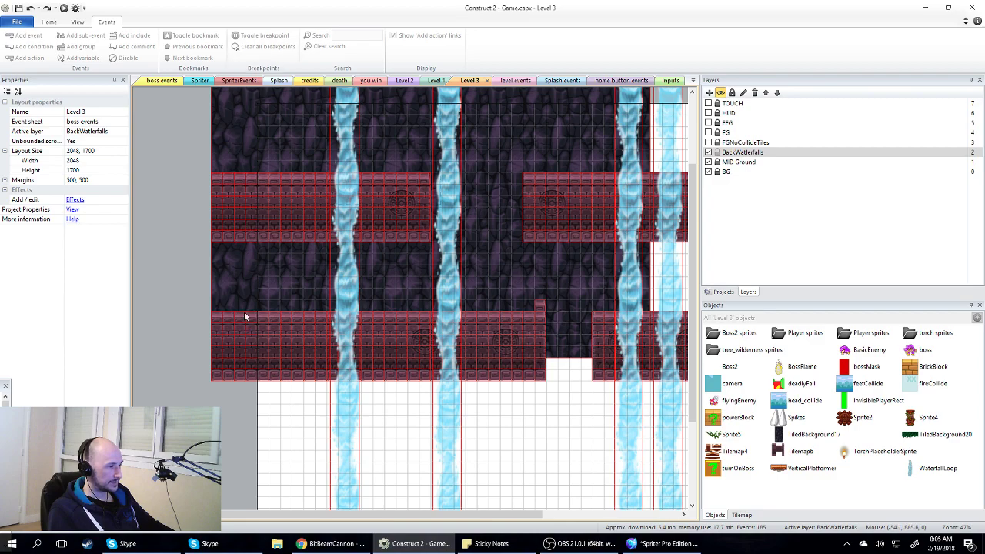
- Open the WaterfallLoop object's image to examine the repeating waterfall tile, and close the image editor
{"action": "scroll", "coordinate": [225, 142], "scroll_direction": "up", "scroll_amount": 2}
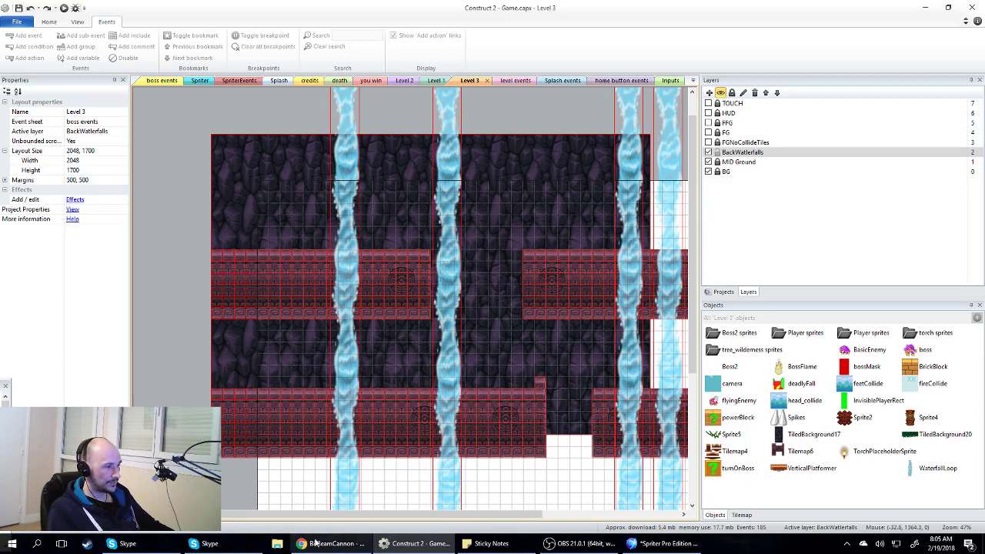
{"action": "mouse_move", "coordinate": [368, 514]}
{"action": "left_mouse_down"}
{"action": "mouse_move", "coordinate": [445, 512]}
{"action": "mouse_move", "coordinate": [370, 512]}
{"action": "left_mouse_up"}
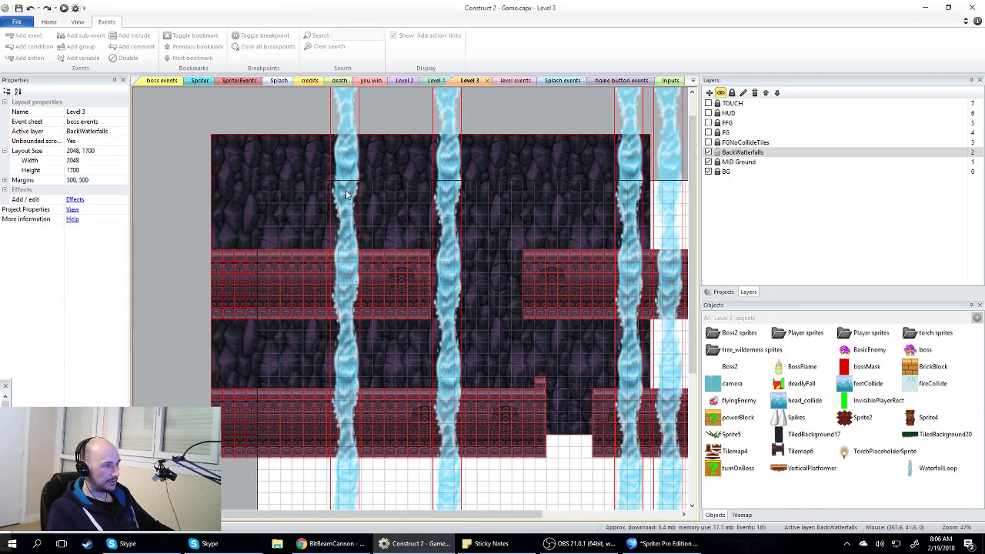
{"action": "double_click", "coordinate": [347, 111]}
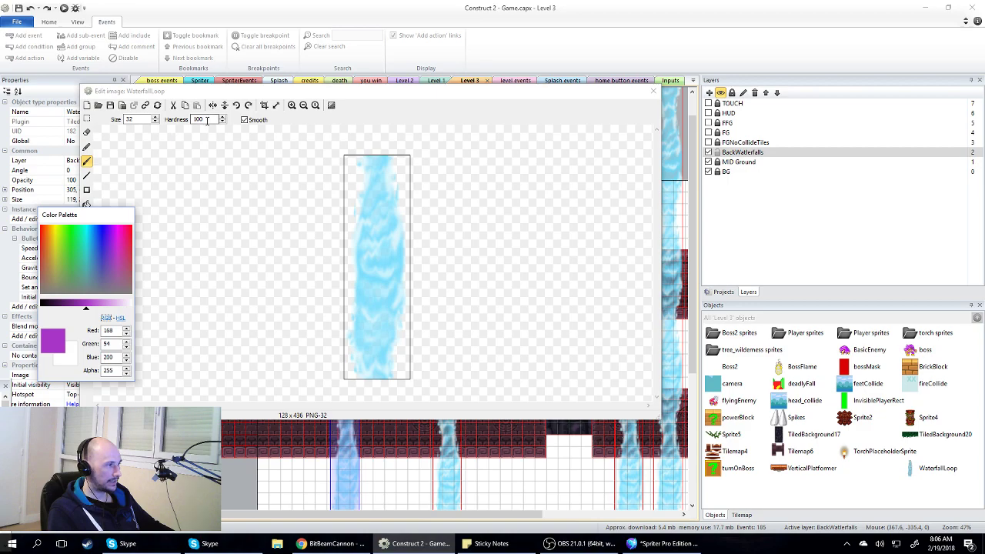
{"action": "left_click", "coordinate": [653, 91]}
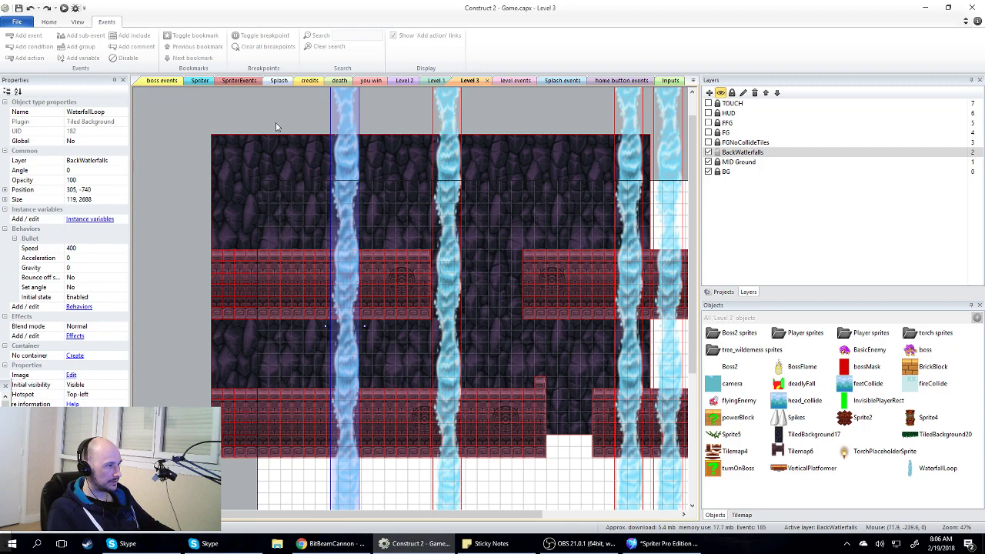
- Copy the WaterfallLoop object's name and open the level events sheet through the boss events include
{"action": "left_click", "coordinate": [116, 111]}
{"action": "key", "text": "ctrl+c"}
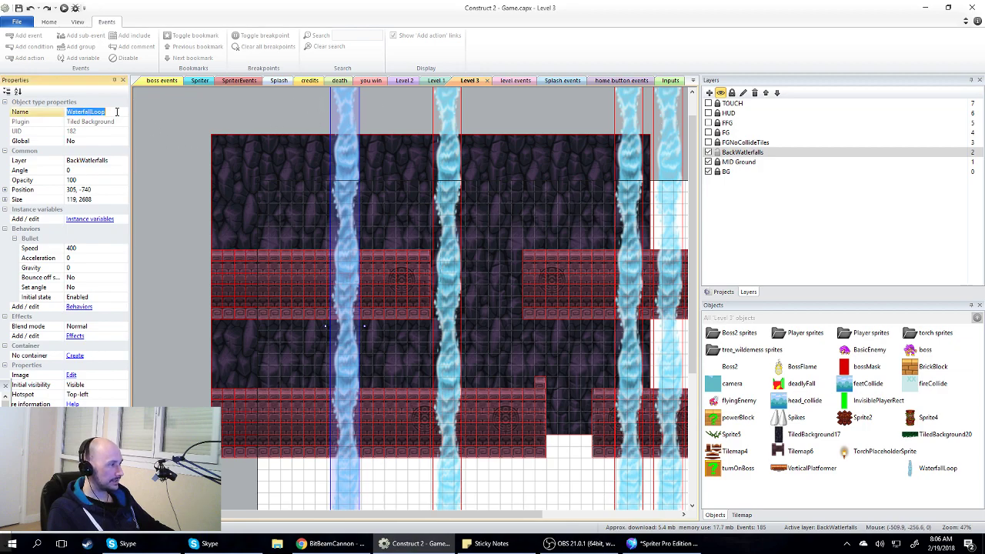
{"action": "left_click", "coordinate": [233, 119]}
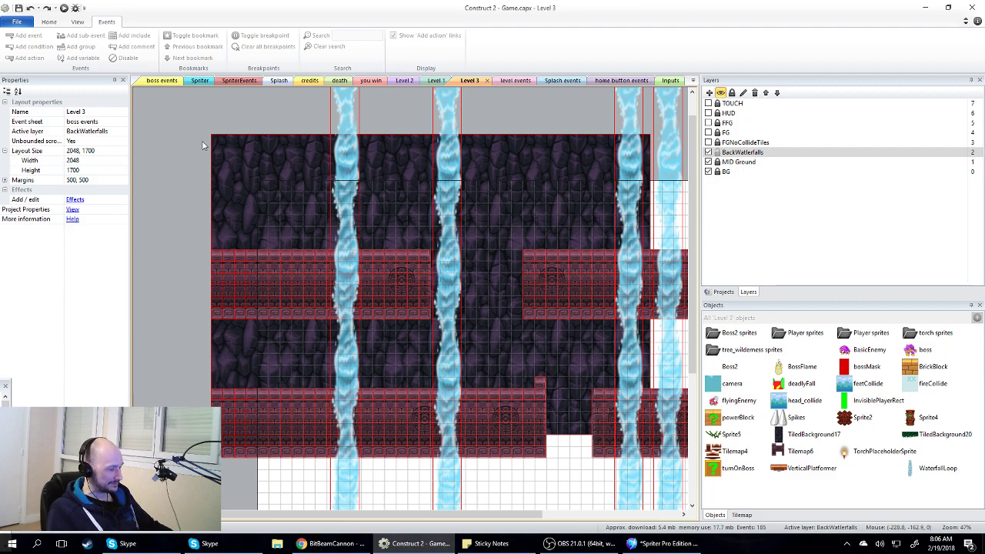
{"action": "key", "text": "ctrl+e"}
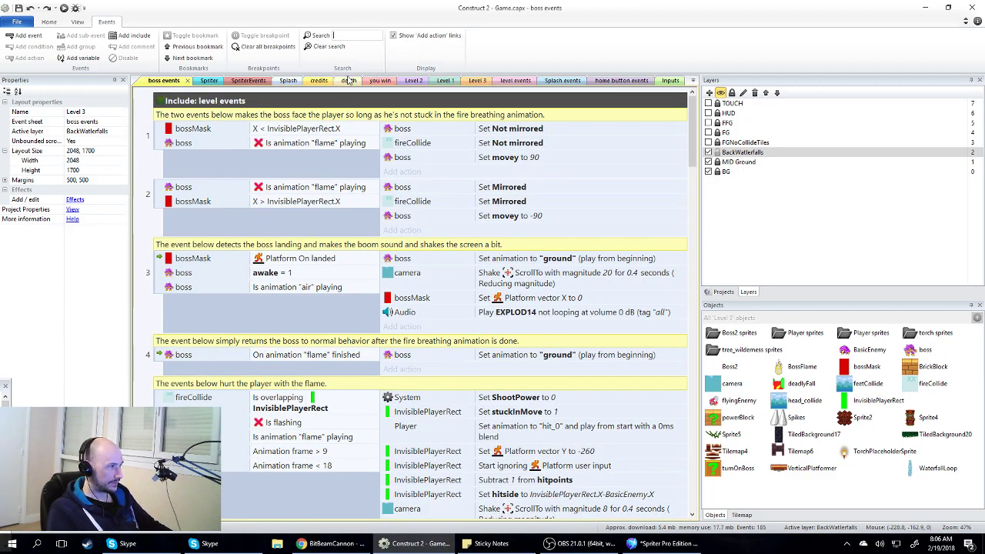
{"action": "double_click", "coordinate": [251, 106]}
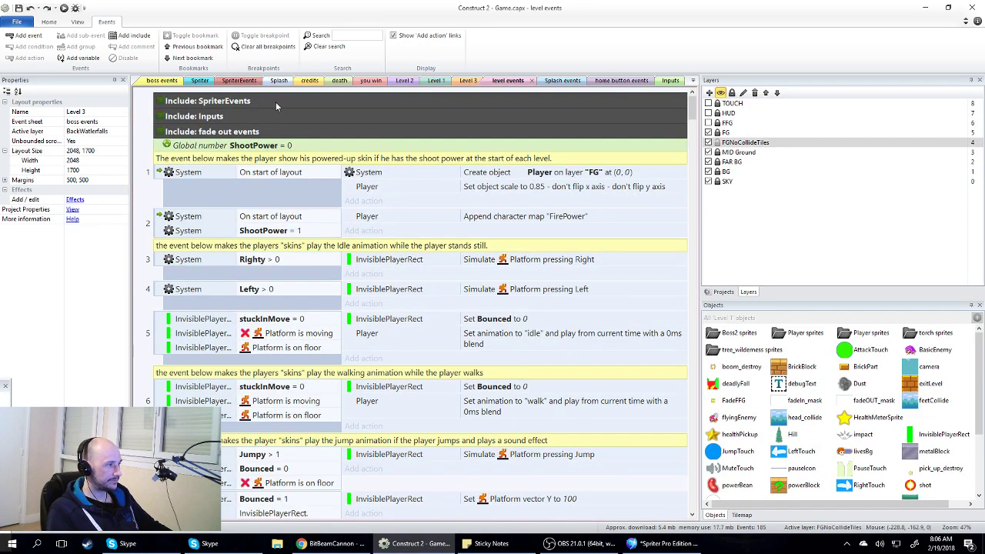
- Search the level events for WaterfallLoop and widen the condition's object column to read the looping event
{"action": "key", "text": "ctrl+v"}
{"action": "key", "text": "Return"}
{"action": "left_click", "coordinate": [323, 47]}
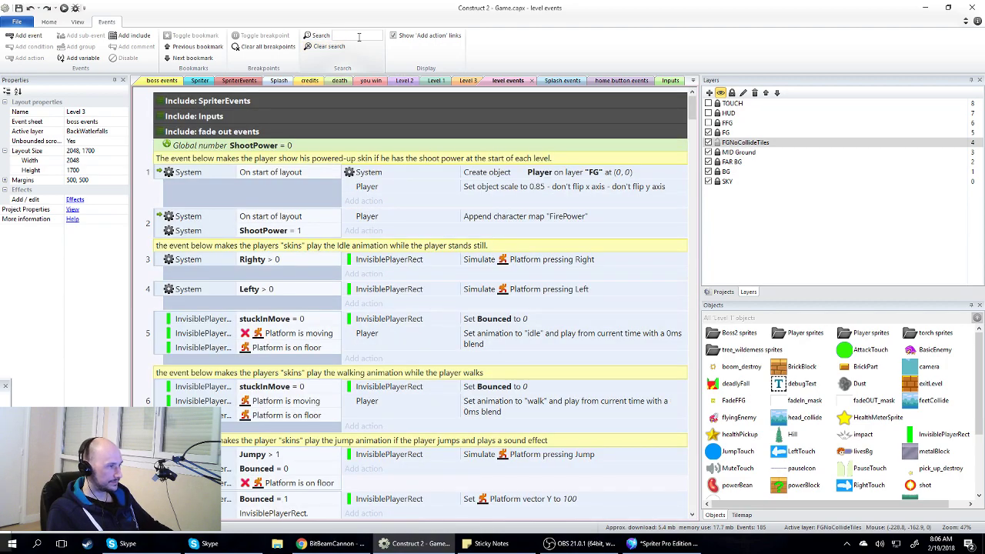
{"action": "key", "text": "ctrl+v"}
{"action": "key", "text": "Return"}
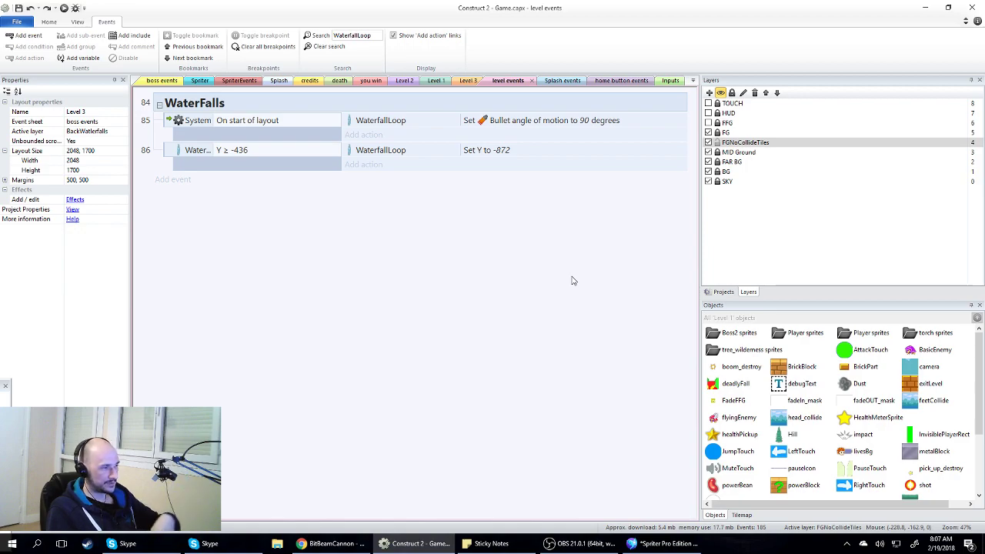
{"action": "left_click", "coordinate": [163, 154]}
{"action": "left_click_drag", "start_coordinate": [214, 150], "coordinate": [244, 149]}
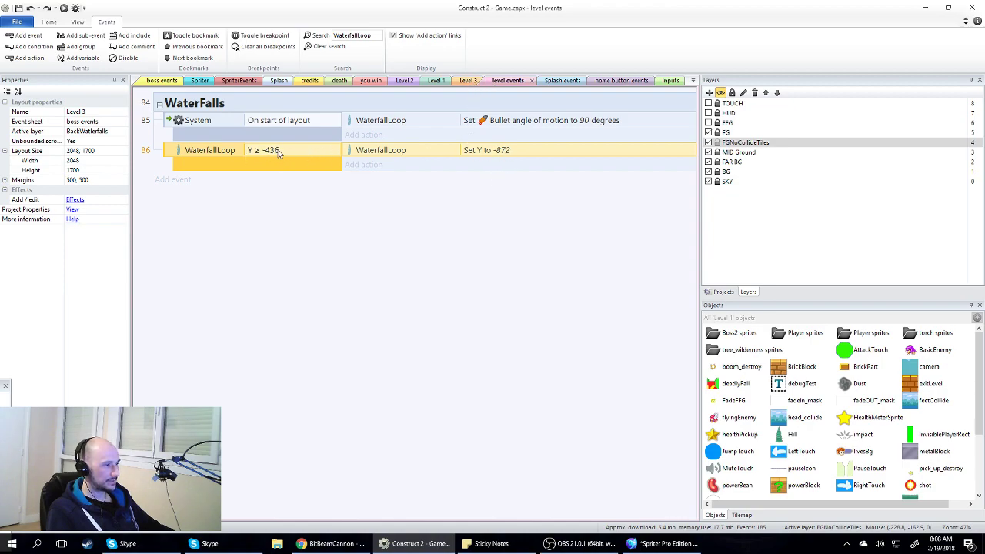
- In the Level 3 layout, shift the leftmost WaterfallLoop to demonstrate its looping travel, leaving it at position 305, -740, and inspect the tiling up close
{"action": "left_click", "coordinate": [438, 81]}
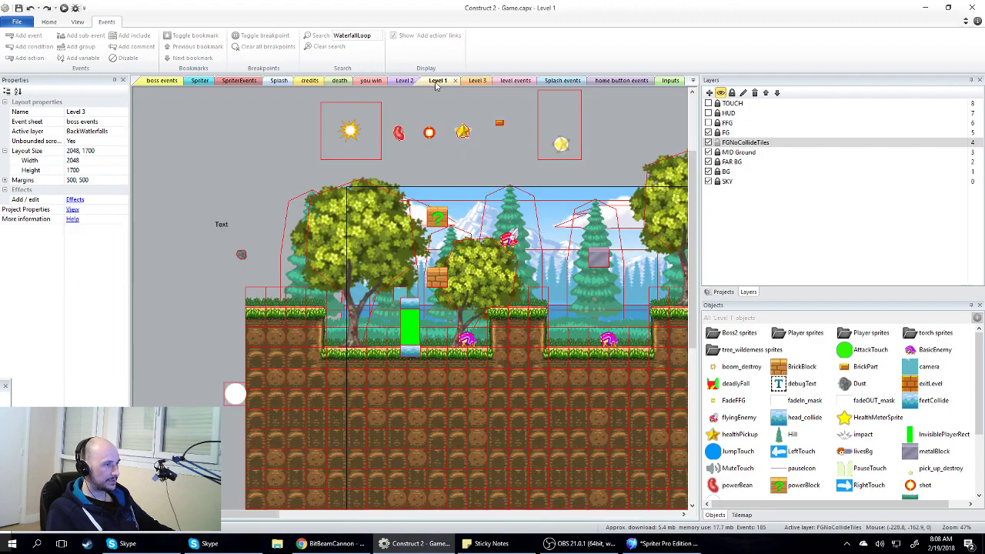
{"action": "left_click", "coordinate": [475, 80]}
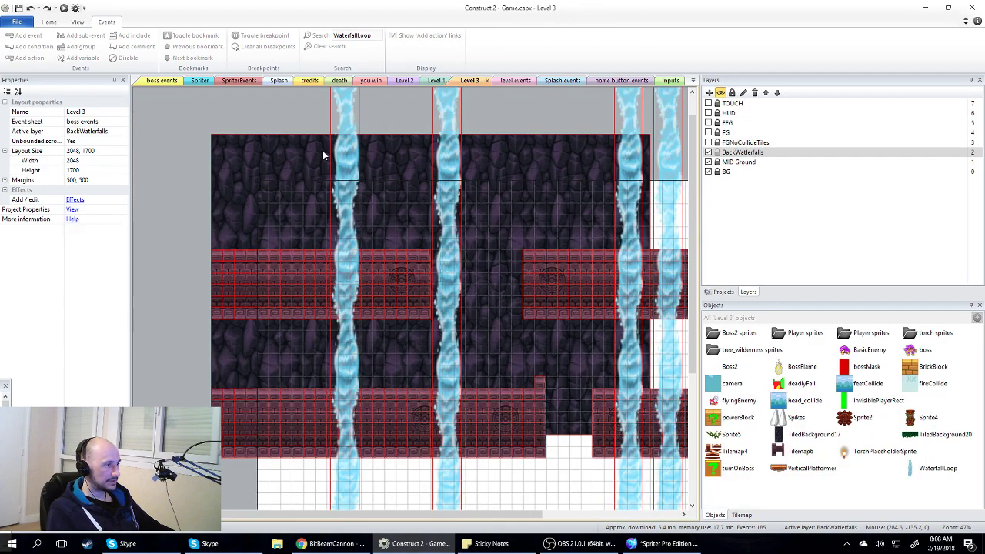
{"action": "scroll", "coordinate": [453, 201], "scroll_direction": "up", "scroll_amount": 3}
{"action": "left_click", "coordinate": [346, 116]}
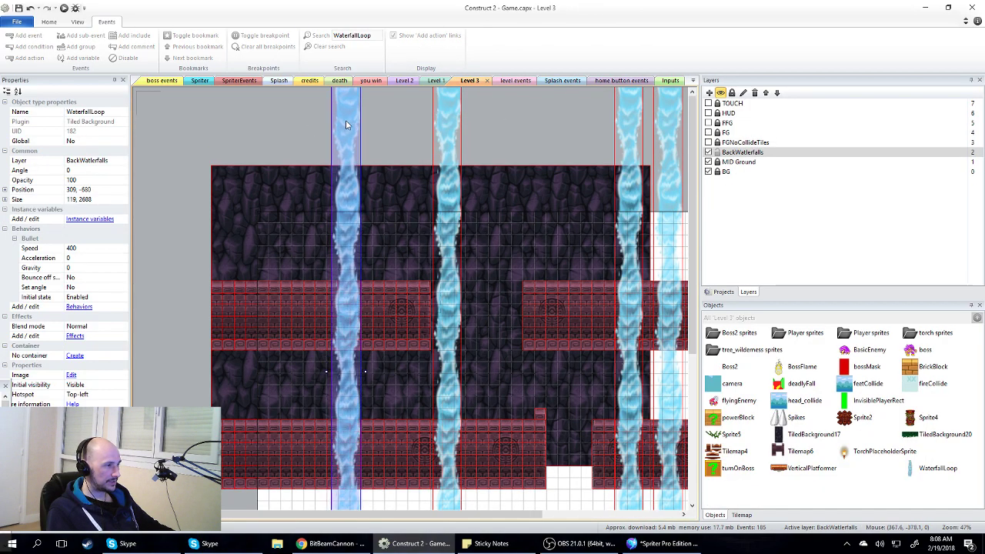
{"action": "left_click_drag", "start_coordinate": [346, 177], "coordinate": [369, 146]}
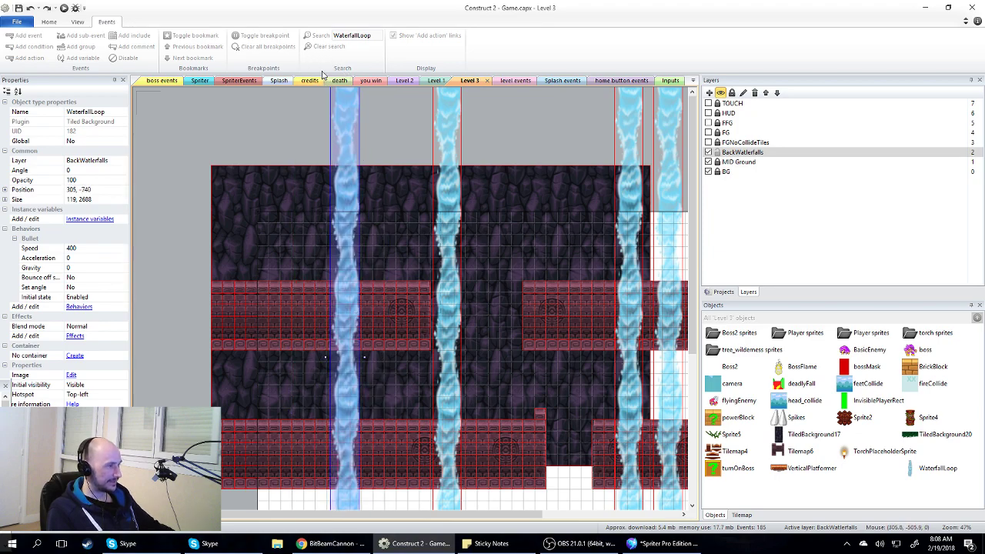
{"action": "left_click", "coordinate": [375, 118]}
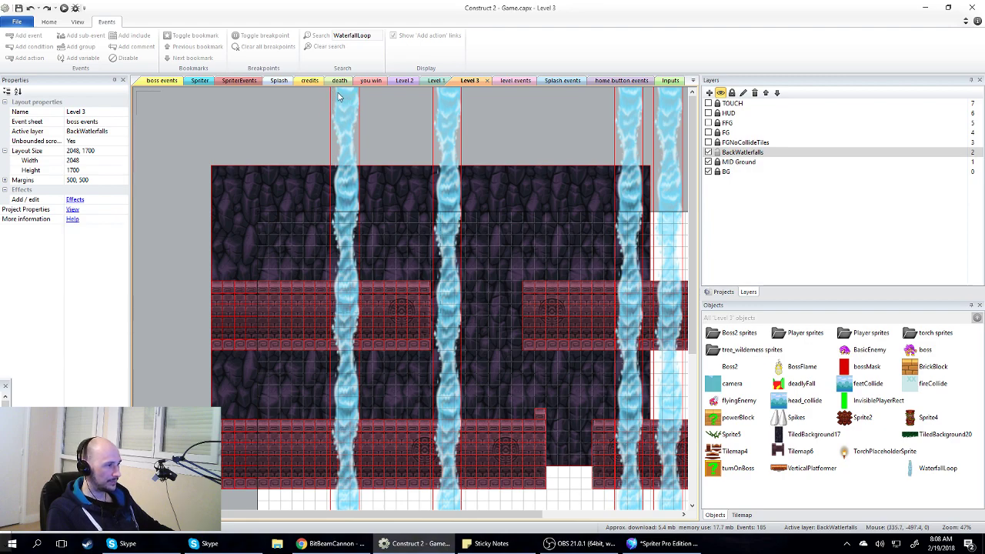
{"action": "scroll", "coordinate": [332, 111], "scroll_direction": "up", "scroll_amount": 5, "text": "ctrl"}
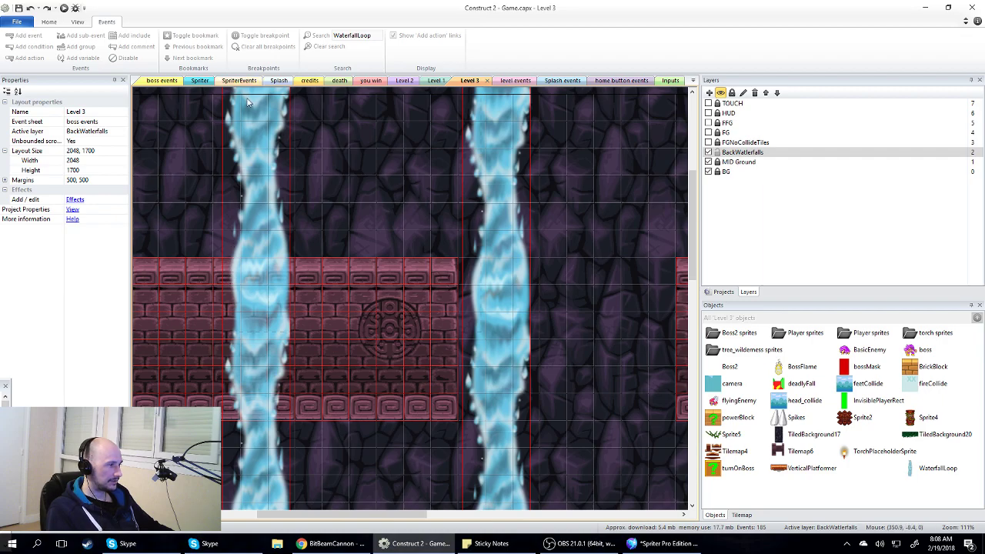
{"action": "scroll", "coordinate": [345, 235], "scroll_direction": "down", "scroll_amount": 5, "text": "ctrl"}
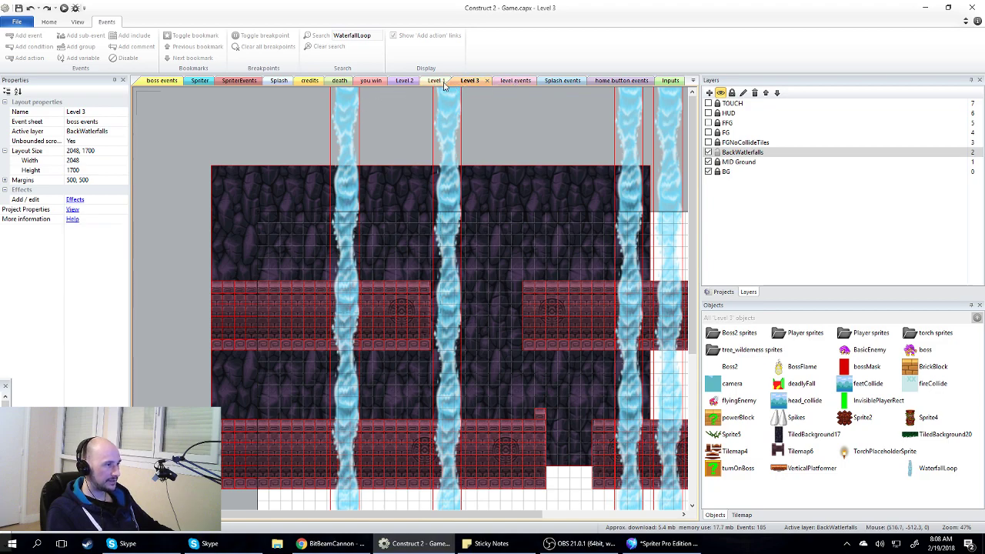
- Run a preview of the Level 3 layout and move the cat character through the level to examine the looping waterfalls in play
{"action": "left_click", "coordinate": [63, 7]}
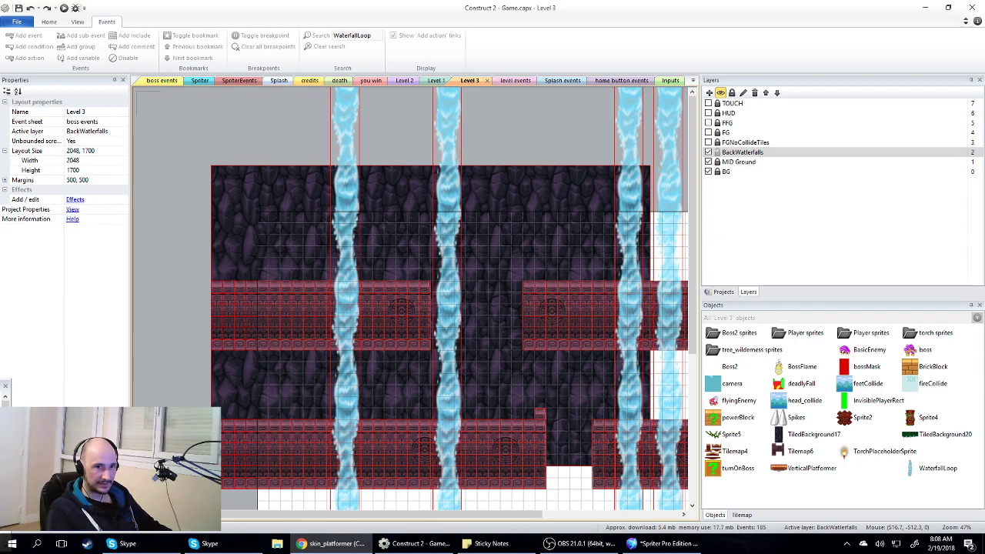
{"action": "key", "text": "Up"}
{"action": "key", "text": "Right"}
{"action": "key", "text": "Right"}
{"action": "key", "text": "Up"}
{"action": "key", "text": "Up"}
{"action": "key", "text": "Left"}
{"action": "key", "text": "Up"}
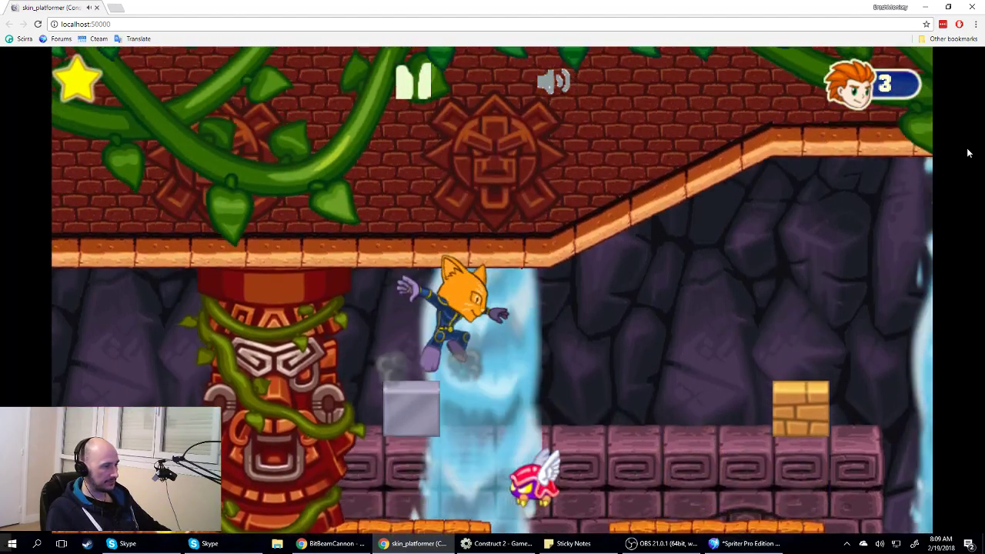
{"action": "key", "text": "Right"}
{"action": "key", "text": "Up"}
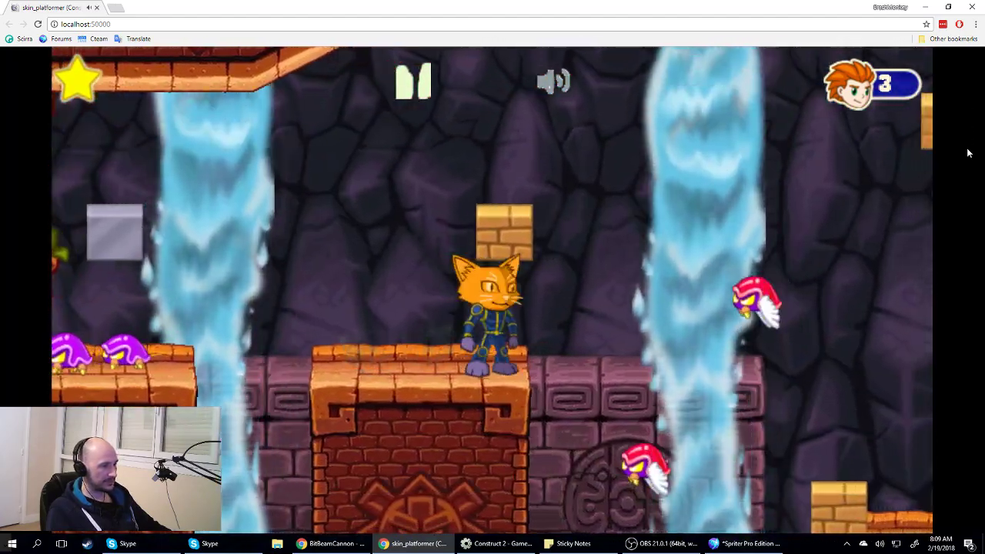
- Playtest the jump off the orange brick ledge, bounce past the enemies and land the cat on the moving platform
{"action": "key", "text": "Up"}
{"action": "key", "text": "Right"}
{"action": "key", "text": "Up"}
{"action": "key", "text": "Up"}
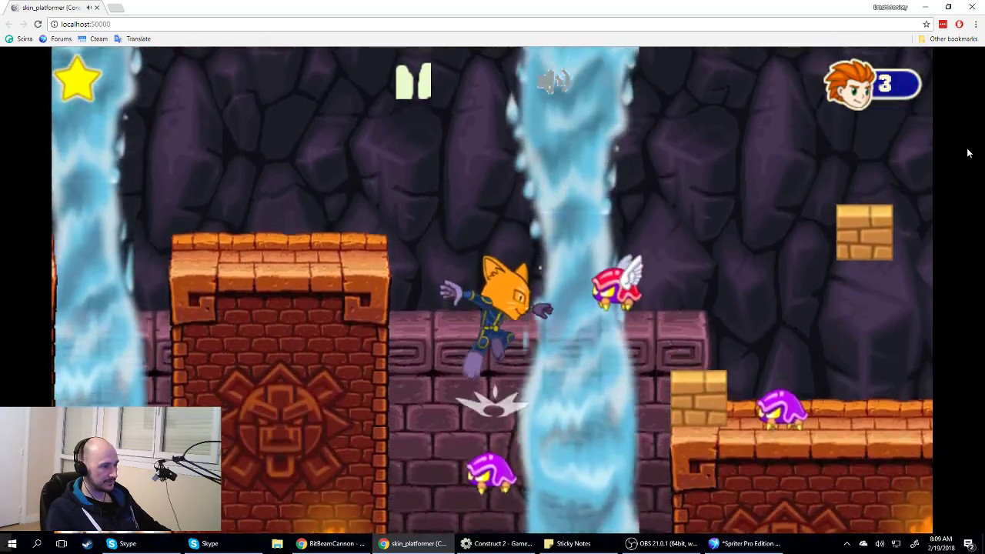
{"action": "key", "text": "Left"}
{"action": "key", "text": "Right"}
{"action": "key", "text": "Left"}
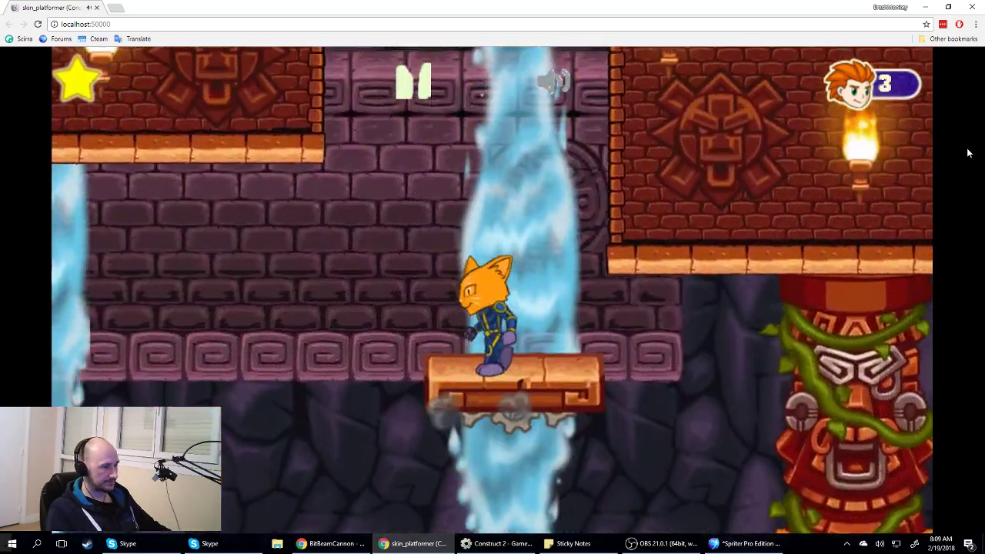
- Drop the cat off the moving platform and hit the question-mark block from below
{"action": "key", "text": "Left"}
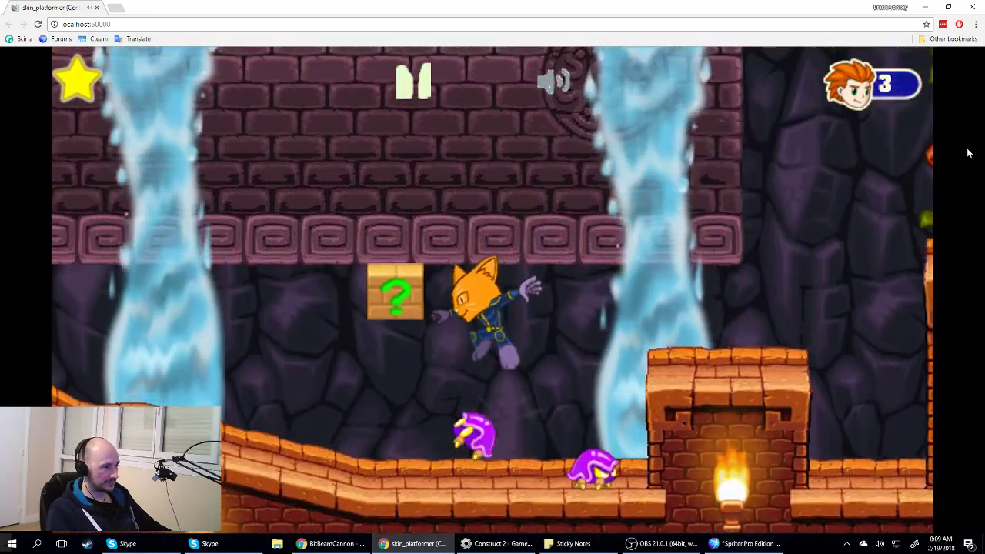
{"action": "key", "text": "Up"}
{"action": "key", "text": "Right"}
{"action": "key", "text": "Up"}
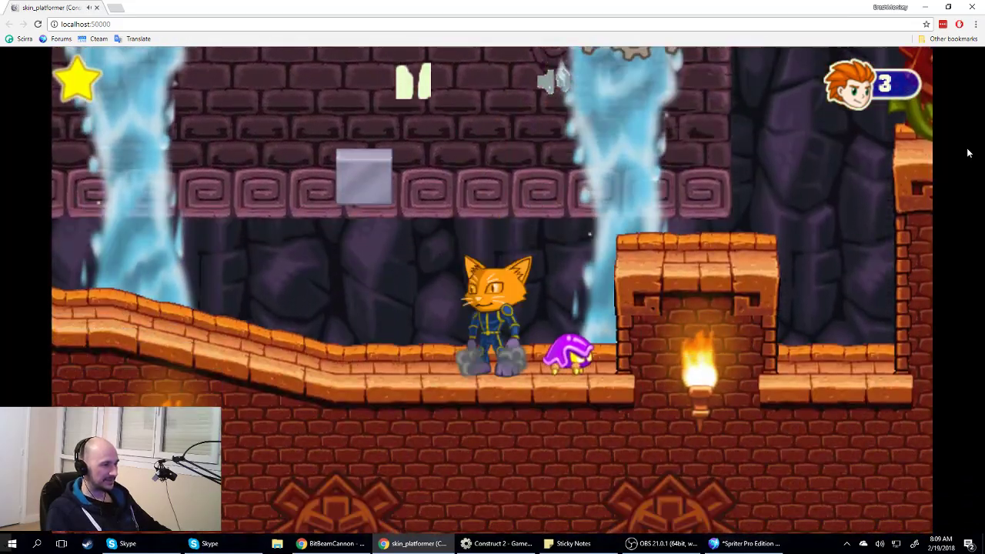
- Jump the cat onto the grey block and from there onto the moving platform above
{"action": "key", "text": "Up"}
{"action": "key", "text": "Right"}
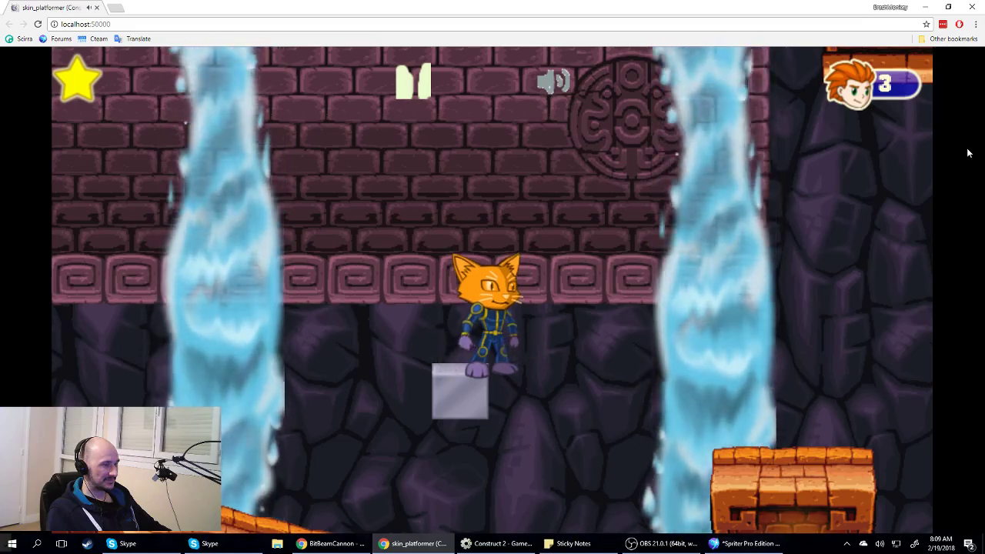
{"action": "key", "text": "Right"}
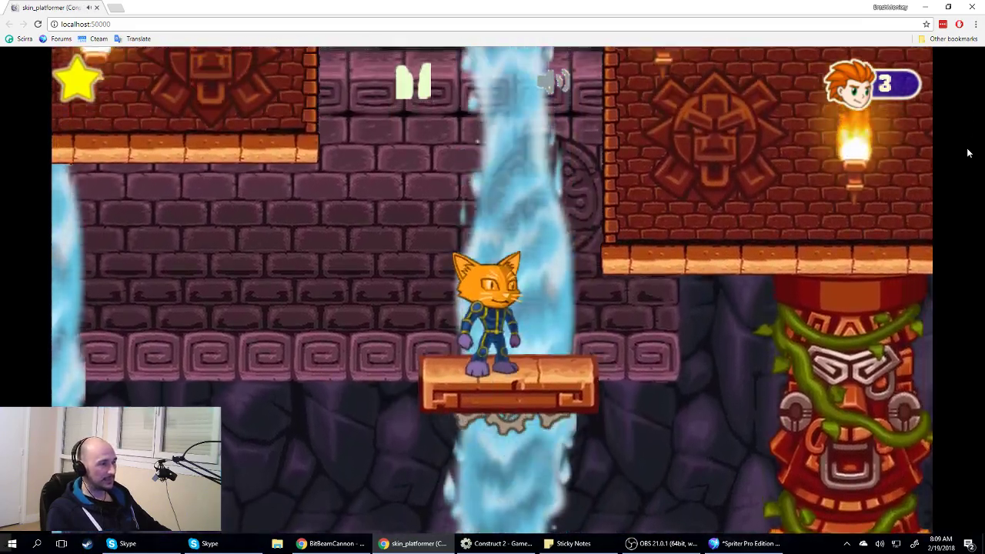
- Drop the cat from the moving platform to the brick floor and climb back onto the grey block
{"action": "key", "text": "Up"}
{"action": "key", "text": "Left"}
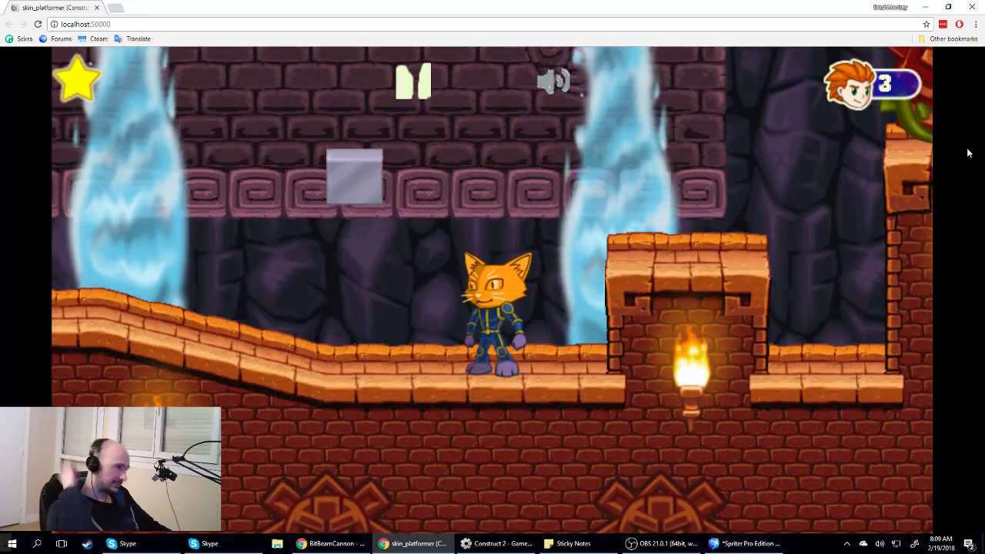
{"action": "key", "text": "Right"}
{"action": "key", "text": "Up"}
{"action": "key", "text": "Left"}
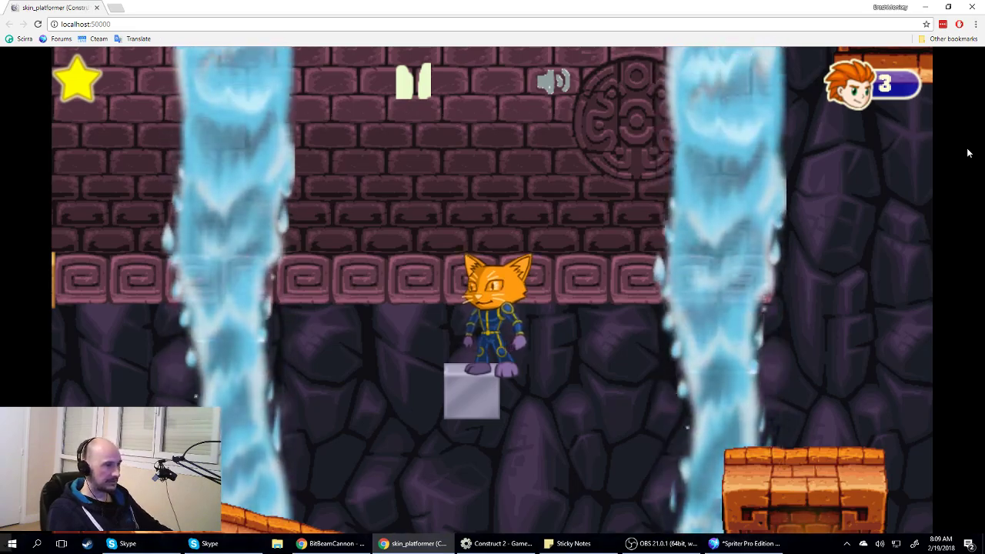
- Ride the moving platform up from the grey block and return the cat to the brick floor
{"action": "key", "text": "Right"}
{"action": "key", "text": "Up"}
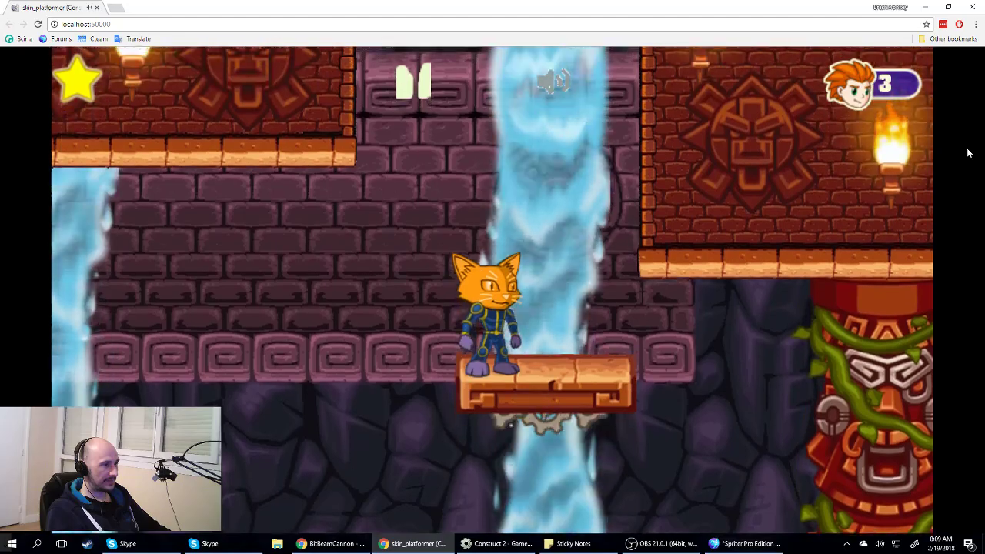
{"action": "key", "text": "Right"}
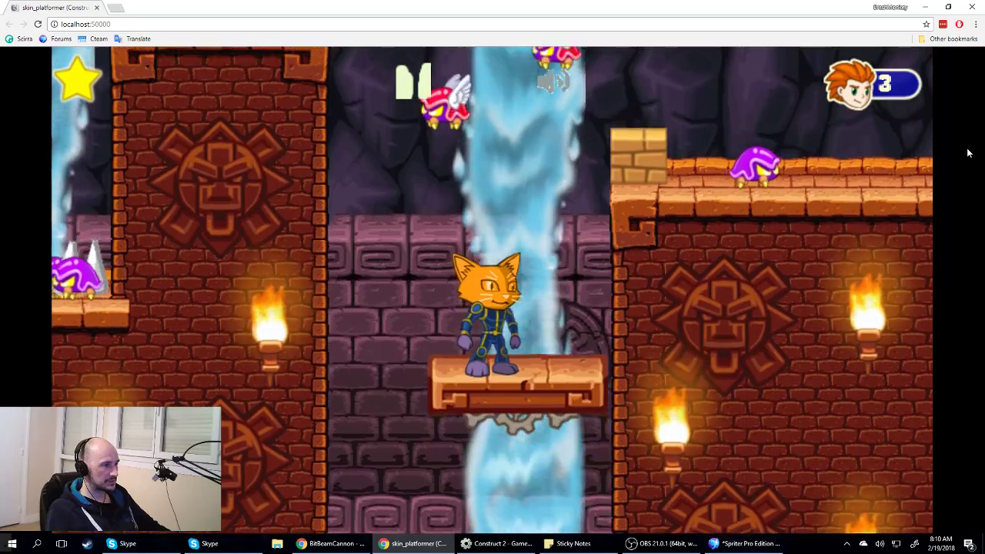
{"action": "key", "text": "Right"}
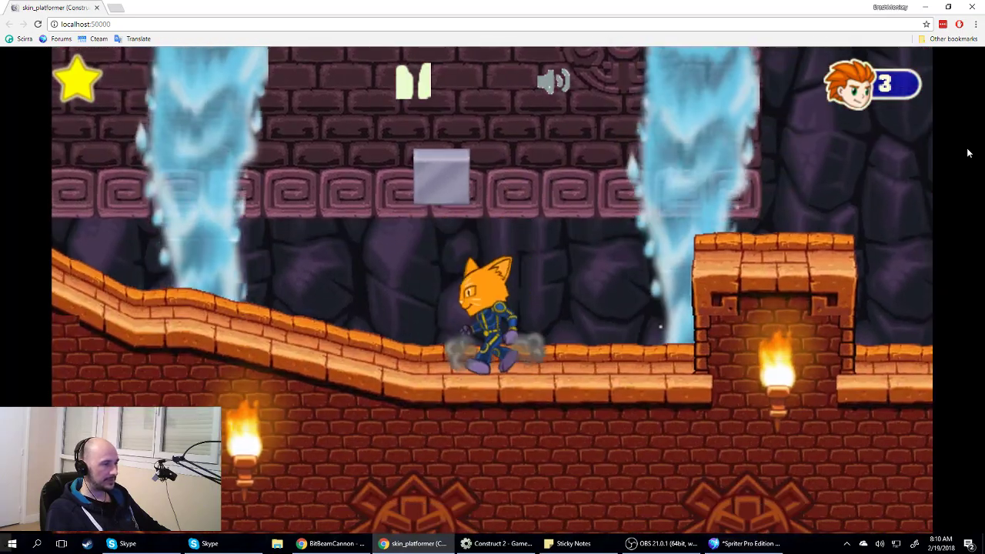
- Climb by way of the grey block to the moving platform again and test standing on it as it travels
{"action": "key", "text": "Left"}
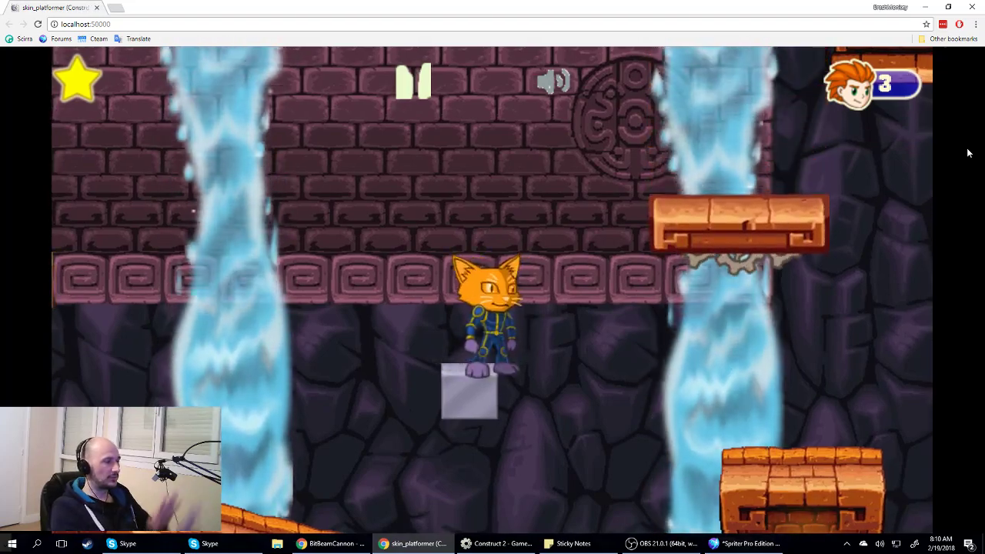
{"action": "key", "text": "Up"}
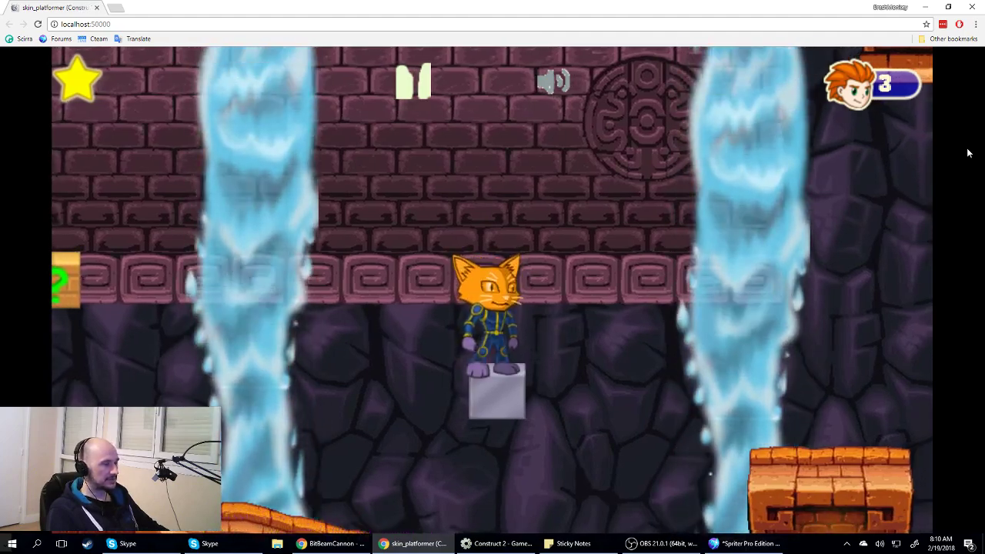
{"action": "key", "text": "Up"}
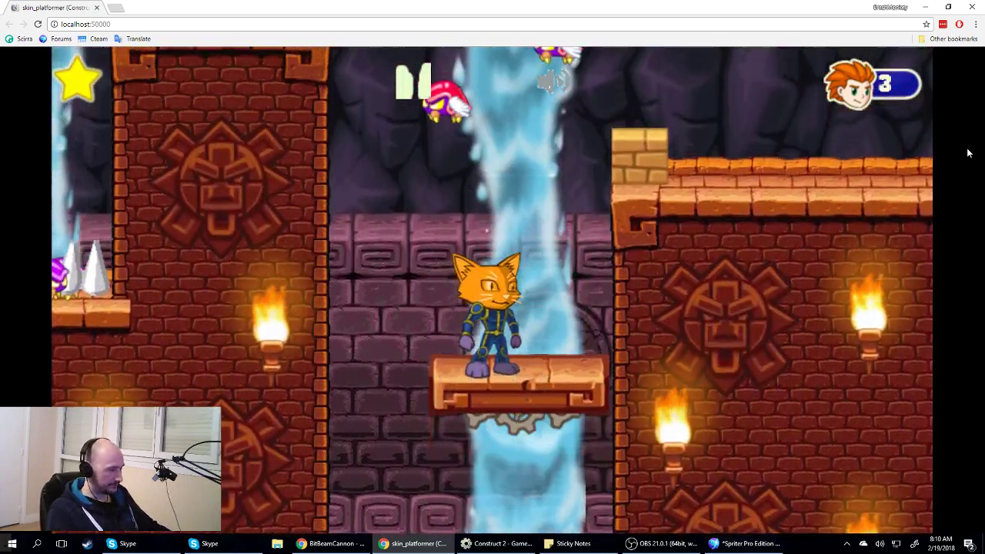
{"action": "key", "text": "Right"}
{"action": "key", "text": "Left"}
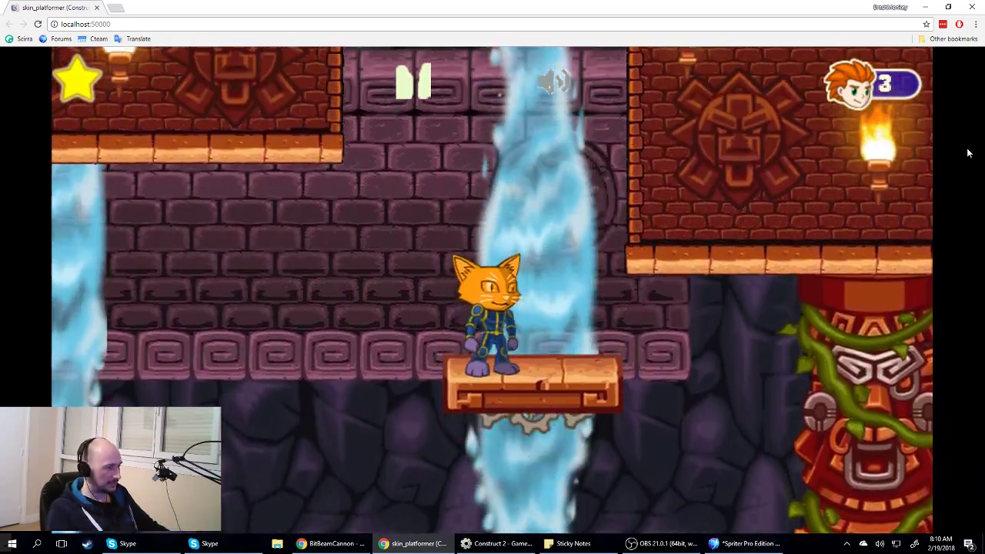
{"action": "key", "text": "Right"}
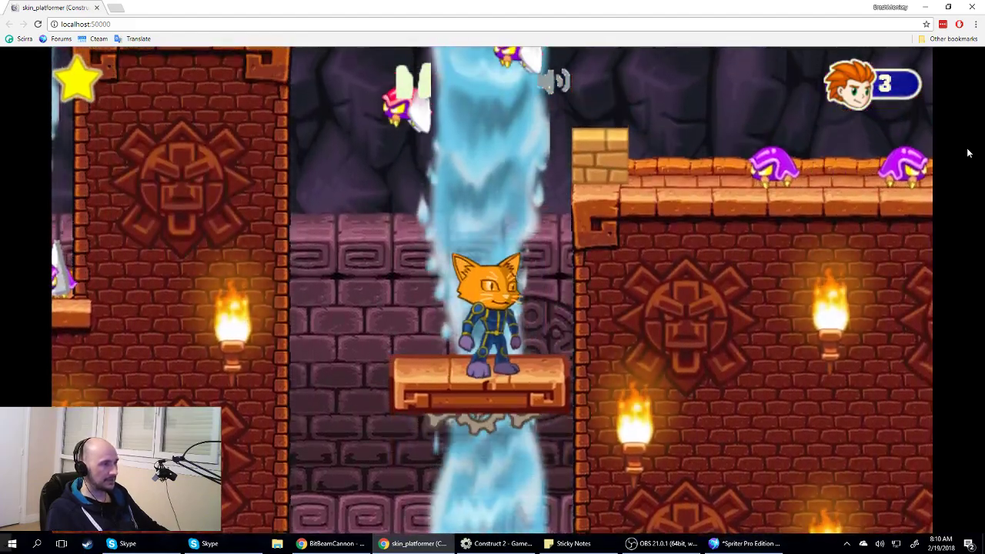
- Walk the cat off the moving platform to the floor and climb the short torch pillar
{"action": "key", "text": "Left"}
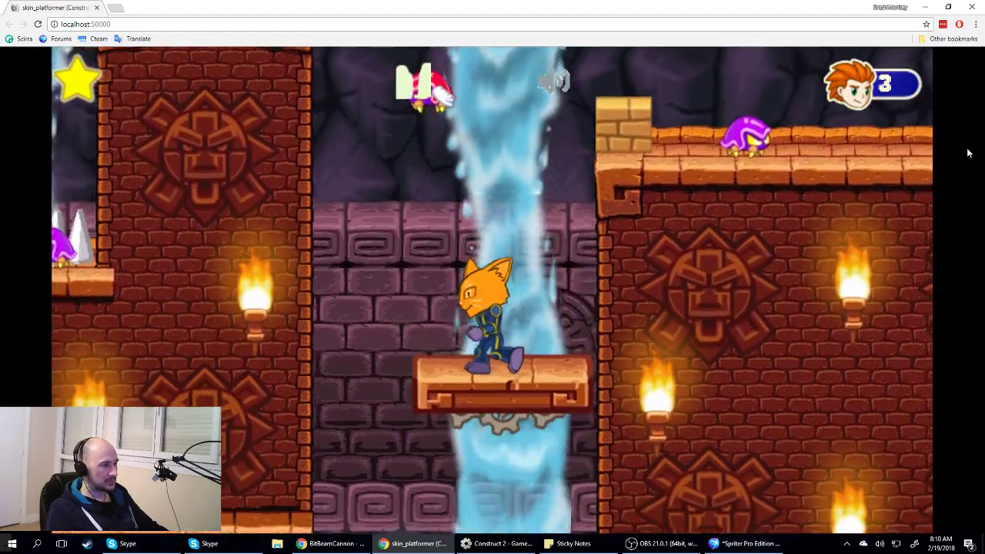
{"action": "key", "text": "Left"}
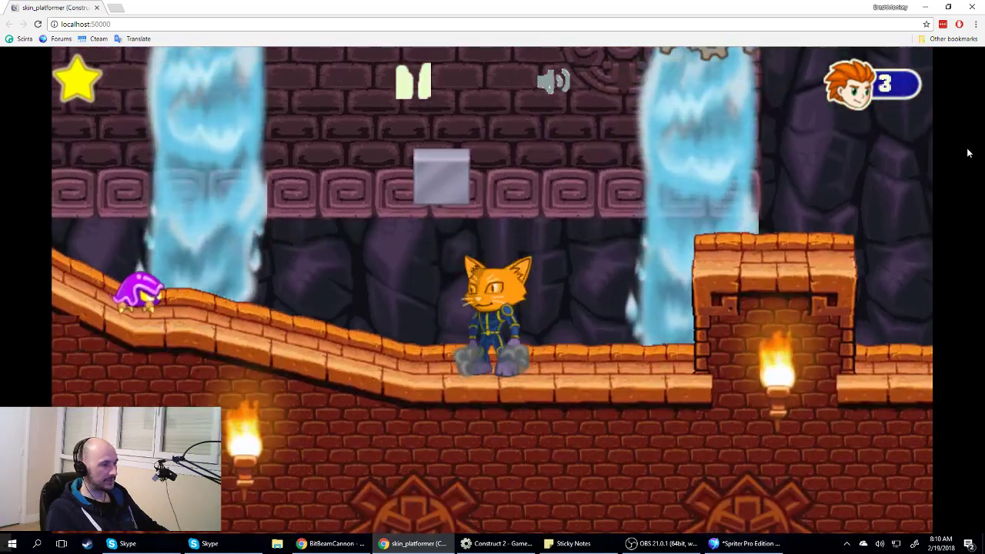
{"action": "key", "text": "Right"}
{"action": "key", "text": "Up"}
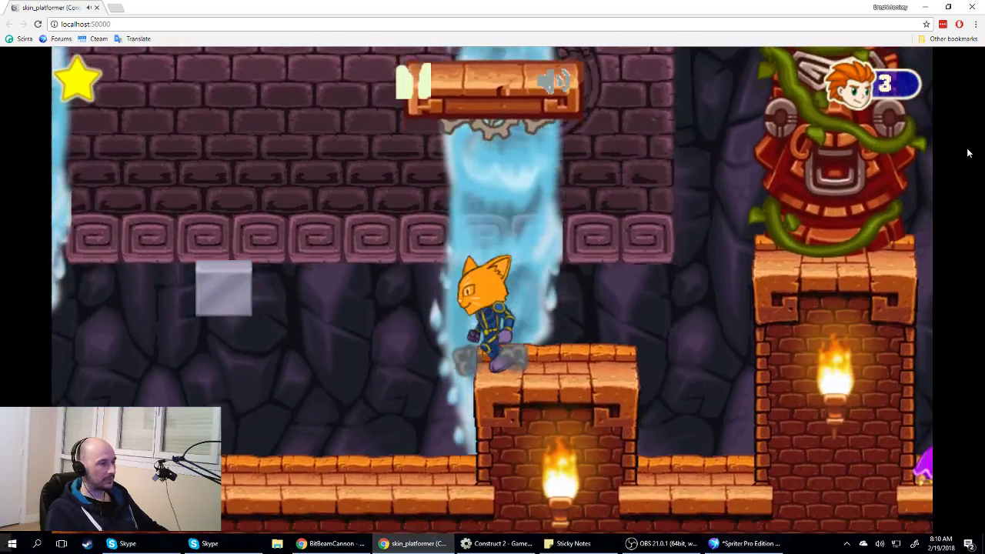
- Jump the cat from the short torch pillar back onto the grey block
{"action": "key", "text": "Left"}
{"action": "key", "text": "Up"}
{"action": "key", "text": "Left"}
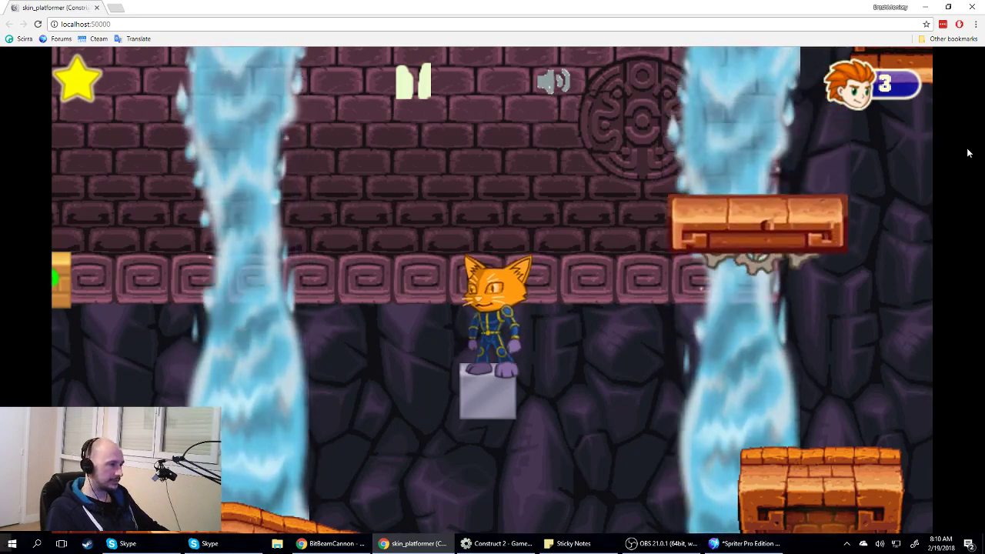
- Test a jump from the grey block toward the moving platform and steer the cat back onto the block
{"action": "key", "text": "Up"}
{"action": "key", "text": "Right"}
{"action": "key", "text": "Up"}
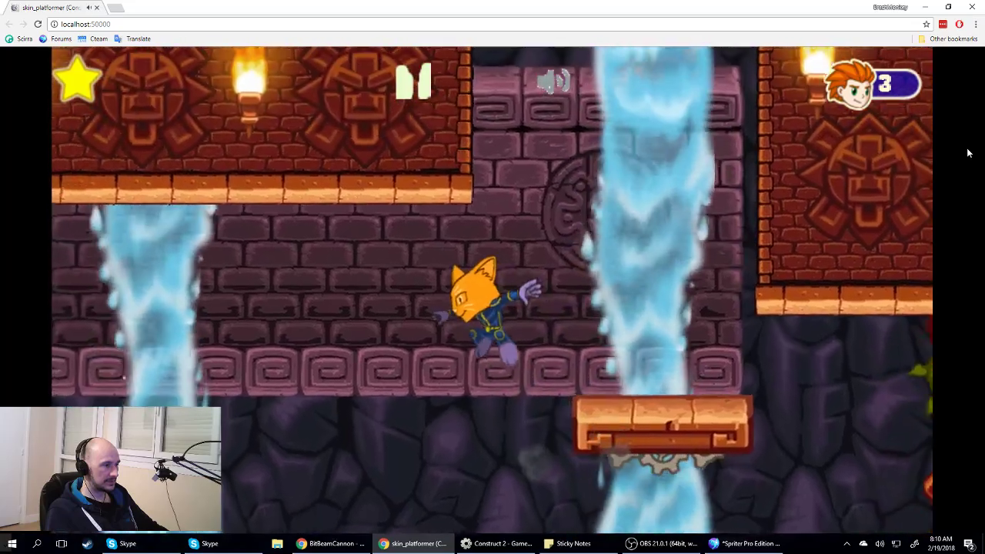
{"action": "key", "text": "Left"}
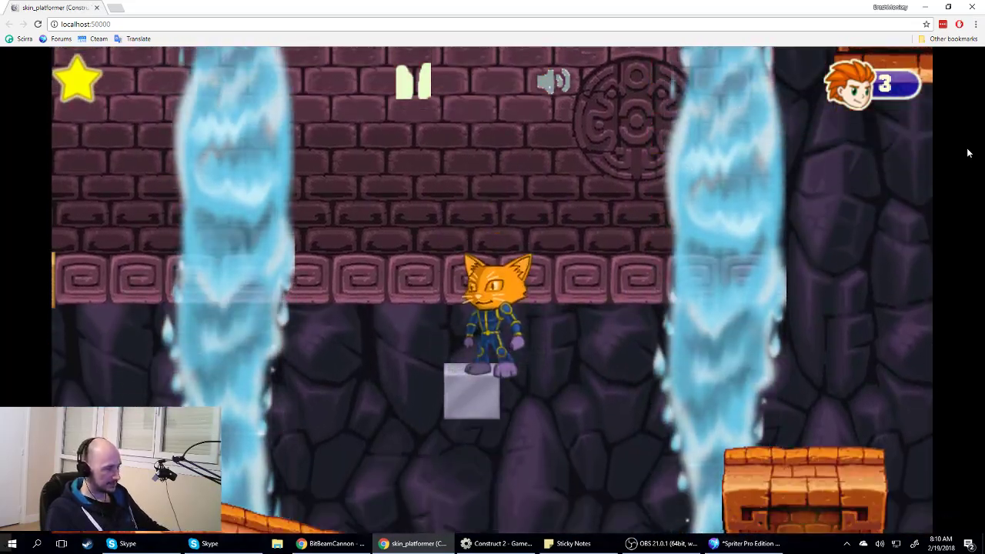
- Jump the cat across to the short torch pillar and return it to the grey block
{"action": "key", "text": "Up"}
{"action": "key", "text": "Right"}
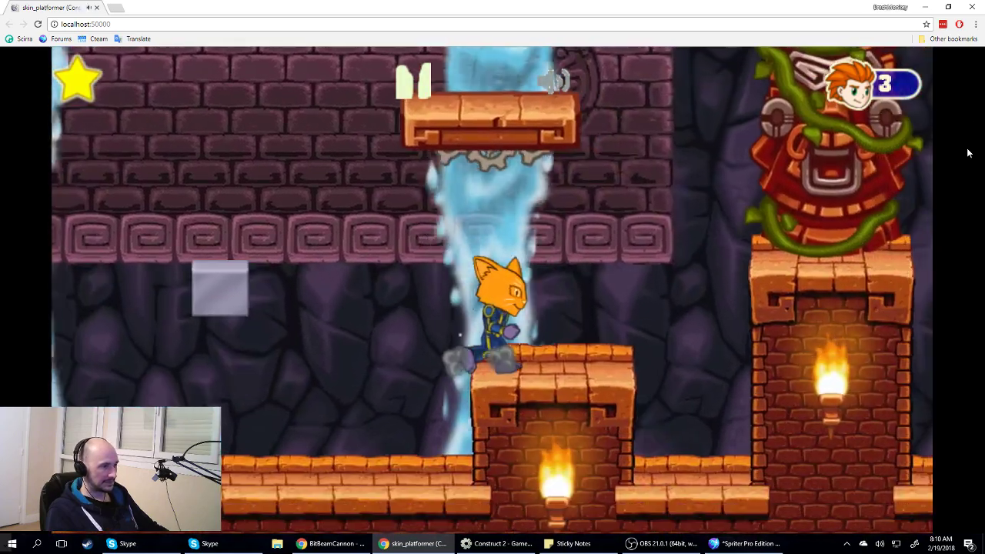
{"action": "key", "text": "Right"}
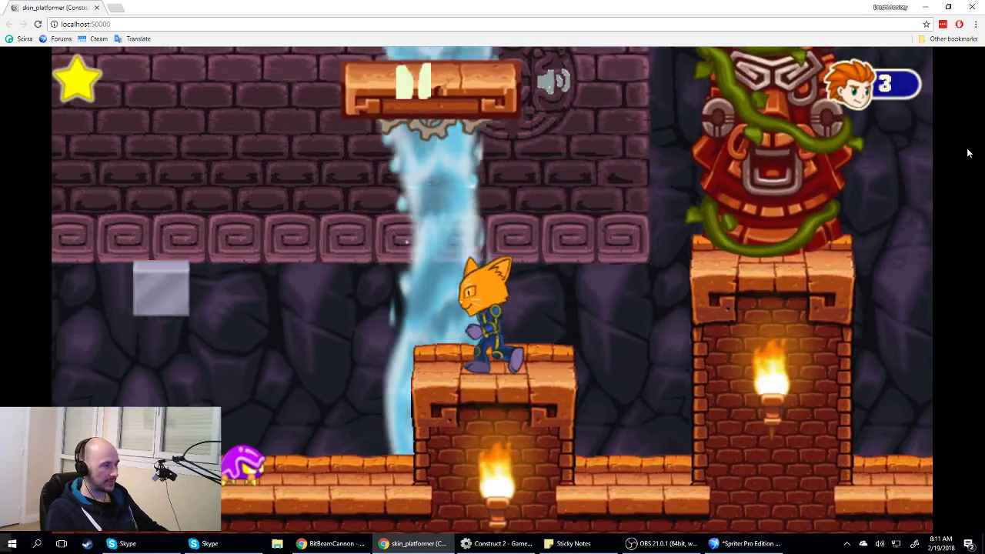
{"action": "key", "text": "Left"}
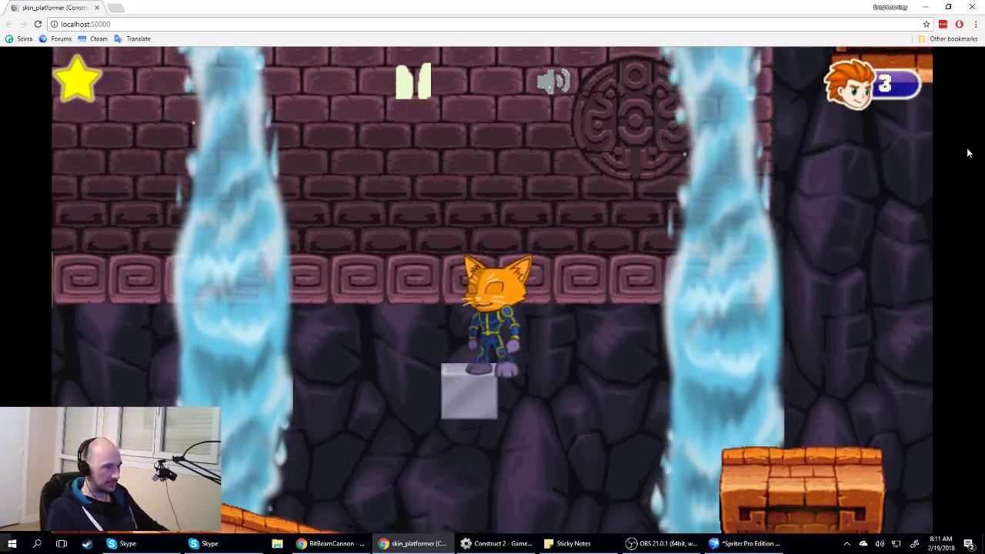
{"action": "key", "text": "Left"}
{"action": "key", "text": "Up"}
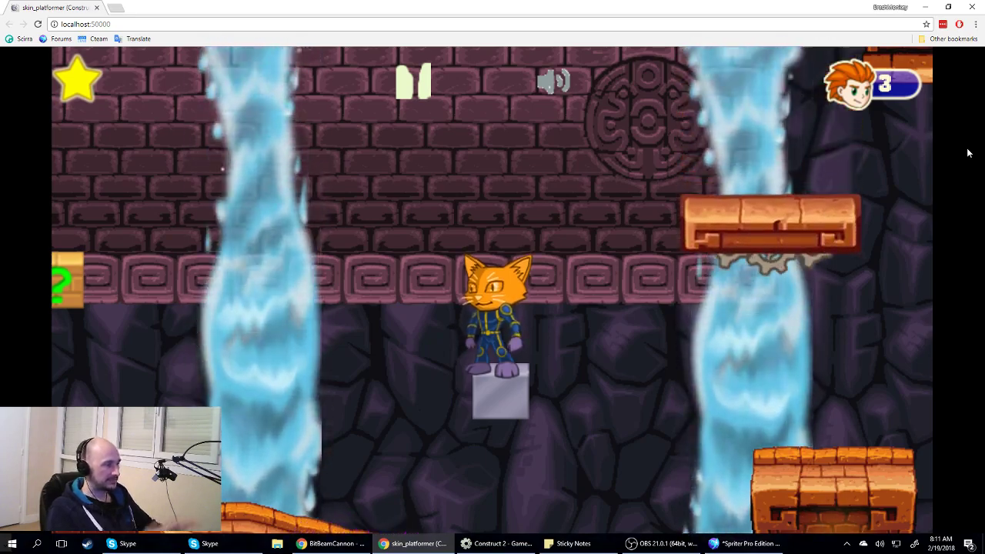
- Jump the cat from the grey block past the moving platform and onto the tall pillar with the totem
{"action": "key", "text": "Right"}
{"action": "key", "text": "Up"}
{"action": "key", "text": "Right"}
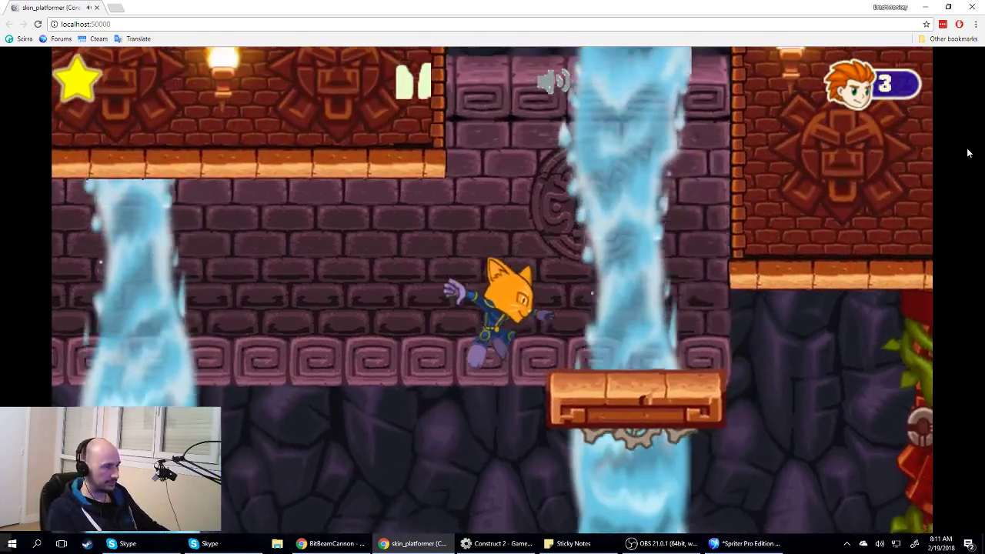
{"action": "key", "text": "Right"}
{"action": "key", "text": "Up"}
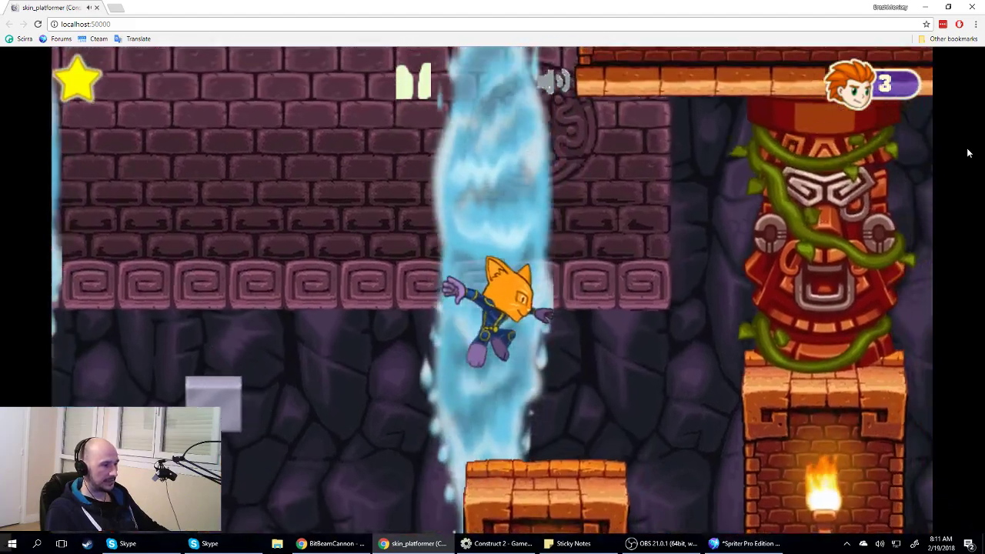
{"action": "key", "text": "Right"}
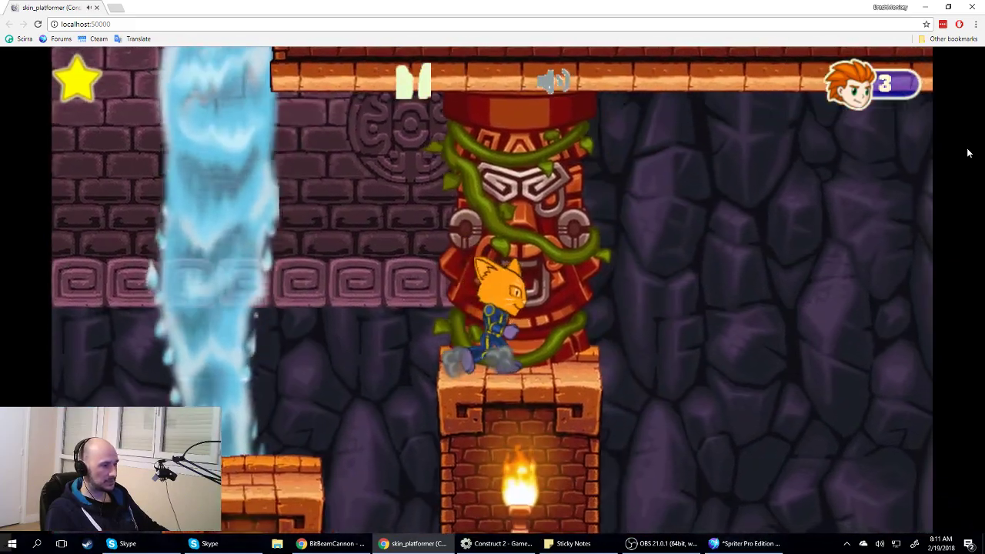
- Jump the cat off the totem pillar, steer it in mid-air onto the short torch pillar and jump back toward the totem
{"action": "key", "text": "Left"}
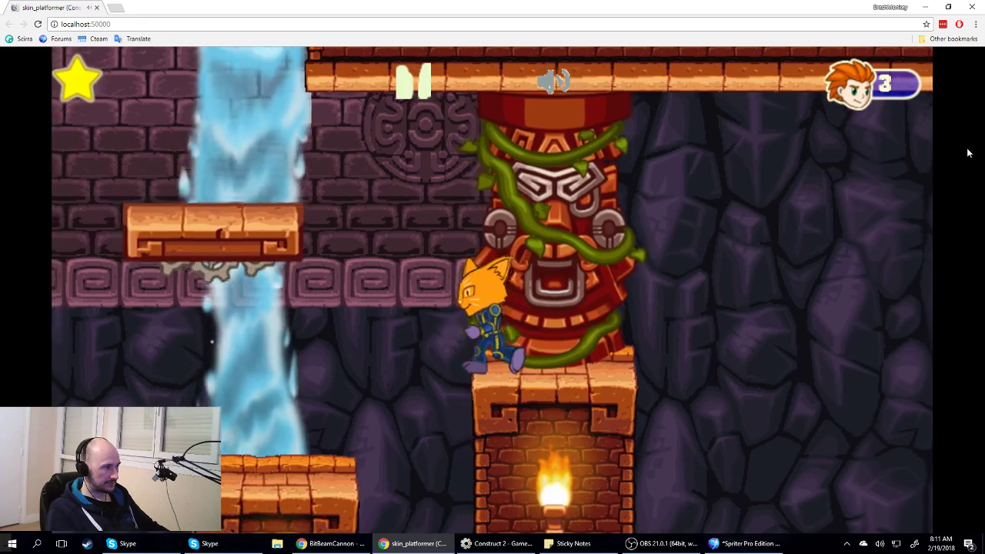
{"action": "key", "text": "Up"}
{"action": "key", "text": "Right"}
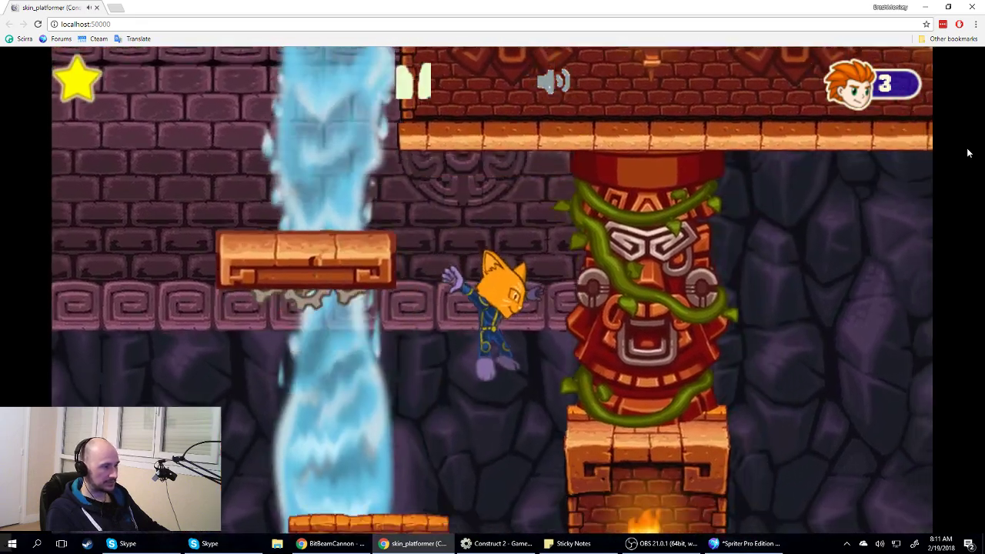
{"action": "key", "text": "Up"}
{"action": "key", "text": "Left"}
{"action": "key", "text": "Right"}
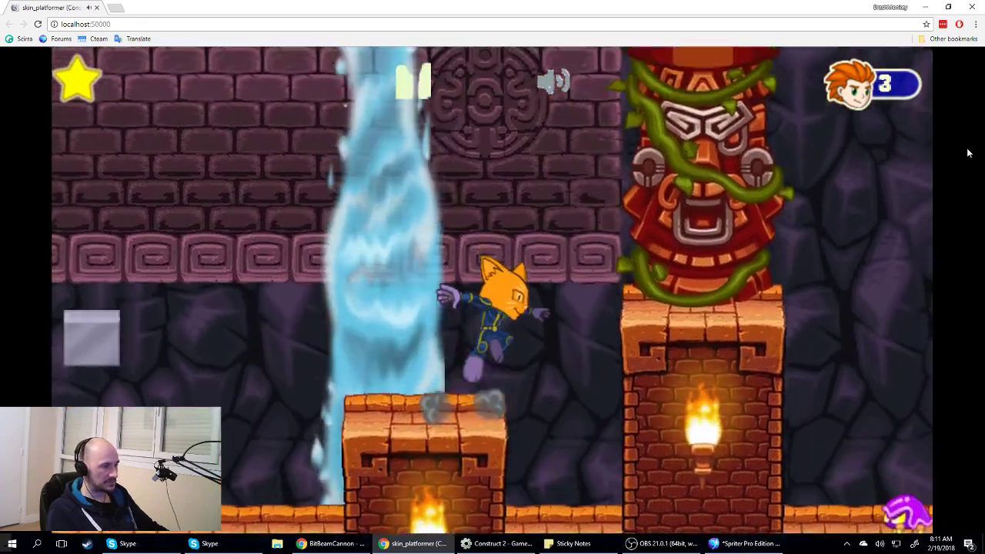
- Jump the cat beyond the totem pillar and land it on the brick floor near the large purple monster
{"action": "key", "text": "Right"}
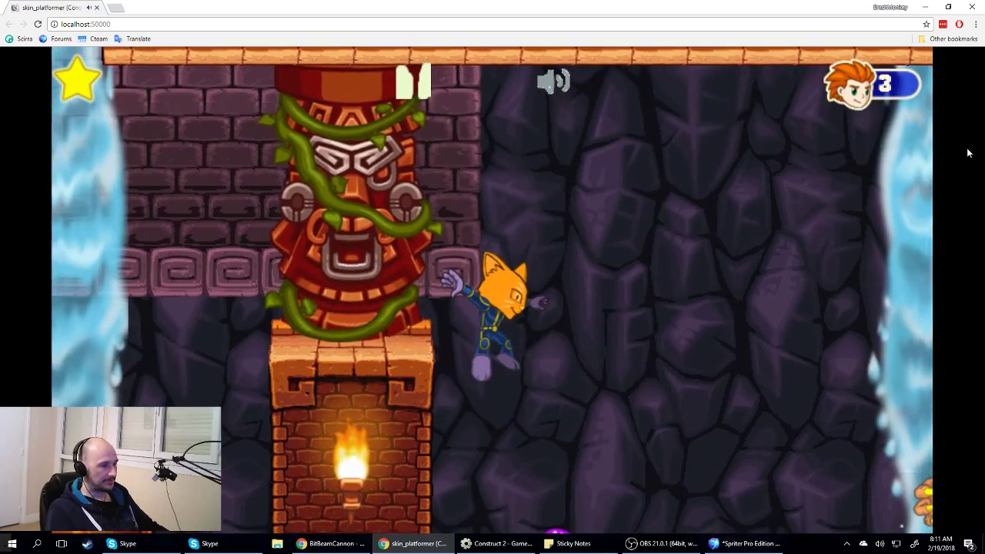
{"action": "key", "text": "Right"}
{"action": "key", "text": "Up"}
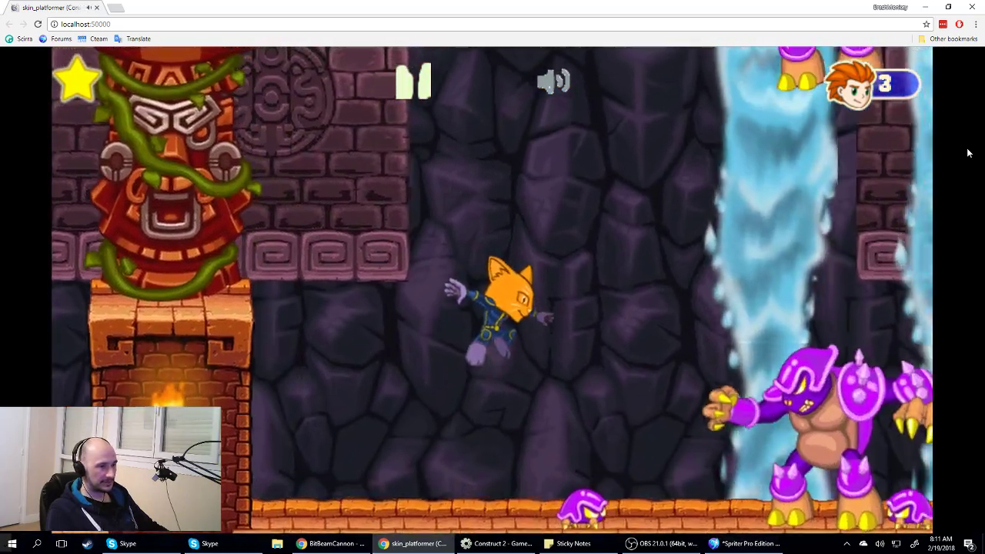
{"action": "key", "text": "Left"}
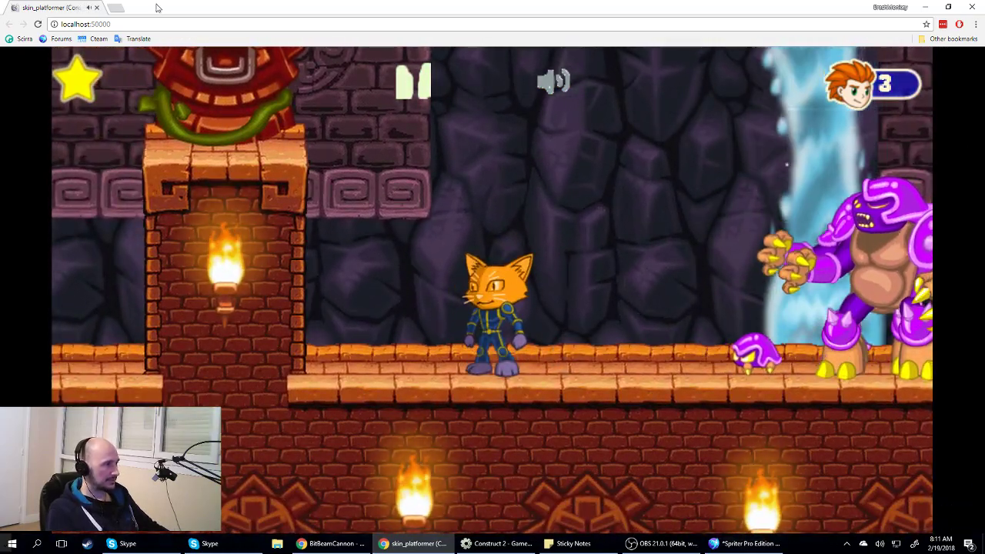
- Close the game preview and open the boss events sheet in Construct 2
{"action": "key", "text": "ctrl+w"}
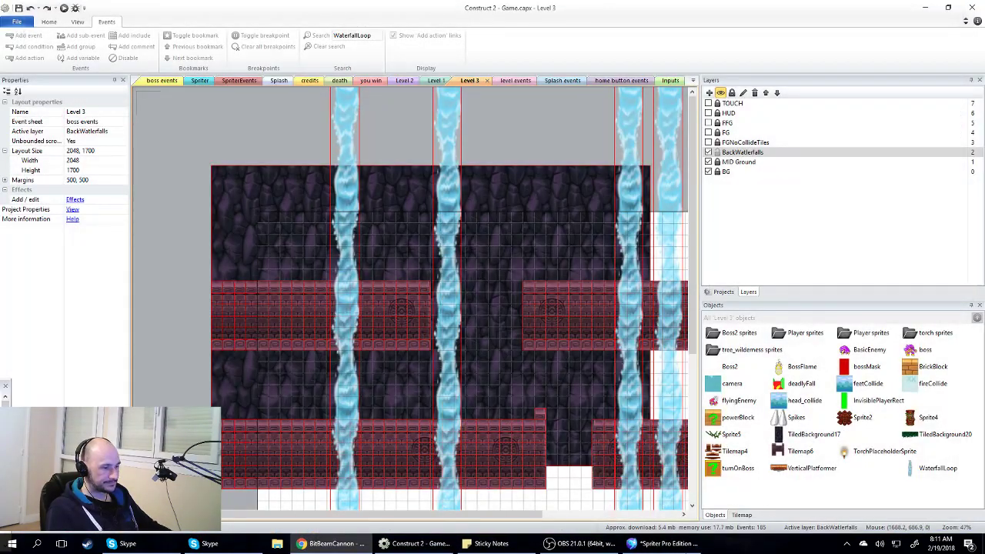
{"action": "mouse_move", "coordinate": [481, 514]}
{"action": "left_mouse_down"}
{"action": "mouse_move", "coordinate": [635, 509]}
{"action": "mouse_move", "coordinate": [519, 509]}
{"action": "mouse_move", "coordinate": [477, 497]}
{"action": "left_mouse_up"}
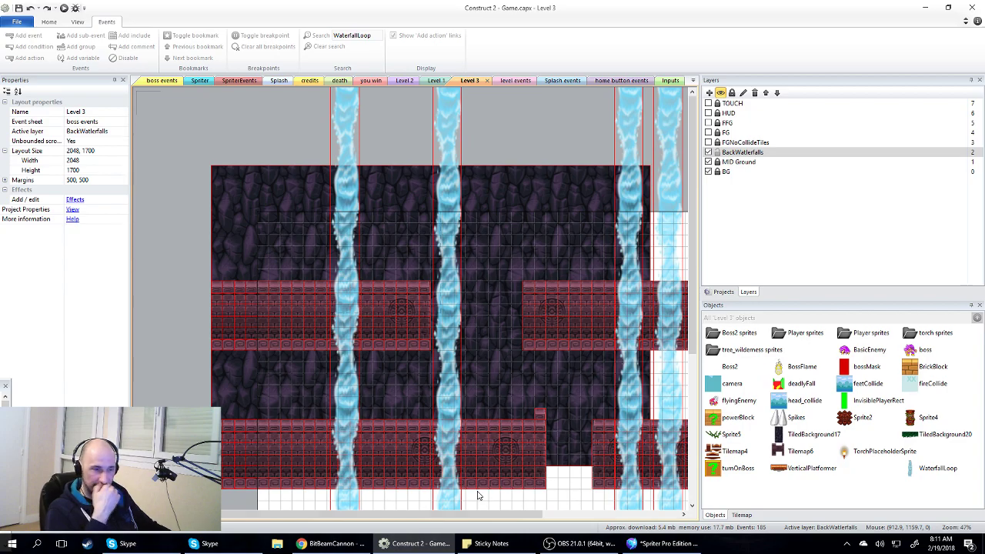
{"action": "mouse_move", "coordinate": [305, 517]}
{"action": "left_mouse_down"}
{"action": "mouse_move", "coordinate": [428, 508]}
{"action": "mouse_move", "coordinate": [306, 511]}
{"action": "left_mouse_up"}
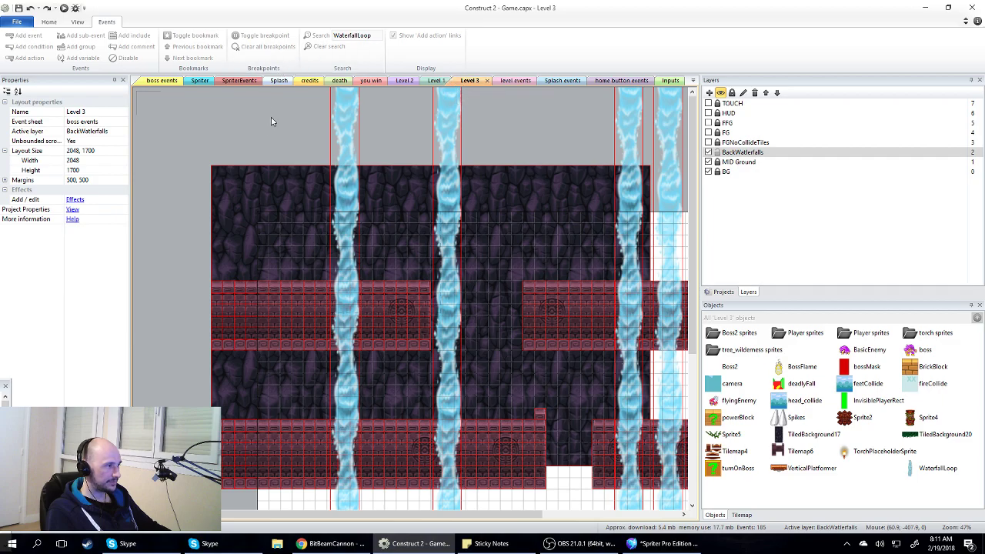
{"action": "key", "text": "ctrl+Tab"}
{"action": "scroll", "coordinate": [588, 188], "scroll_direction": "down", "scroll_amount": 3}
{"action": "scroll", "coordinate": [587, 188], "scroll_direction": "up", "scroll_amount": 3}
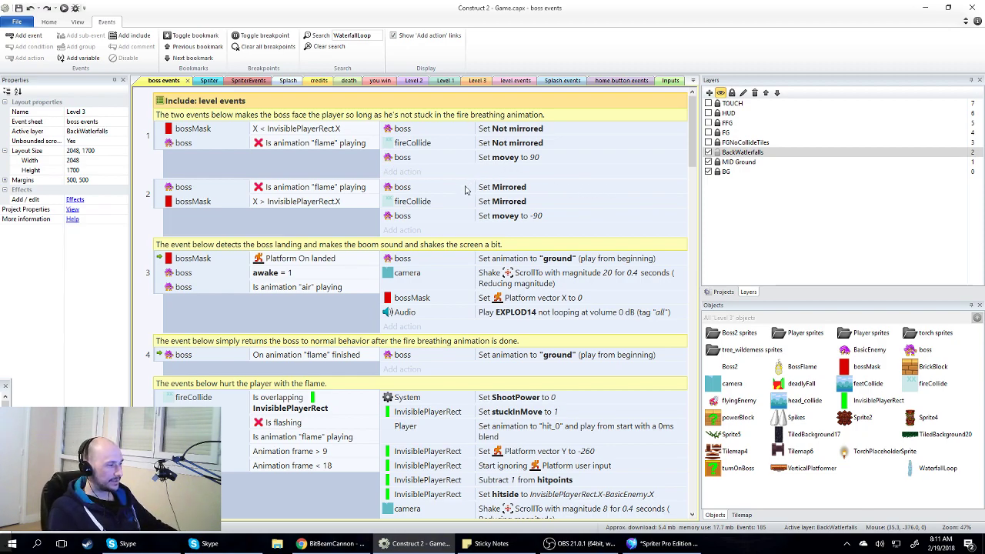
- Examine the conditions and actions of the two events that make the boss face the player, plus the boss object's properties
{"action": "left_click", "coordinate": [181, 148]}
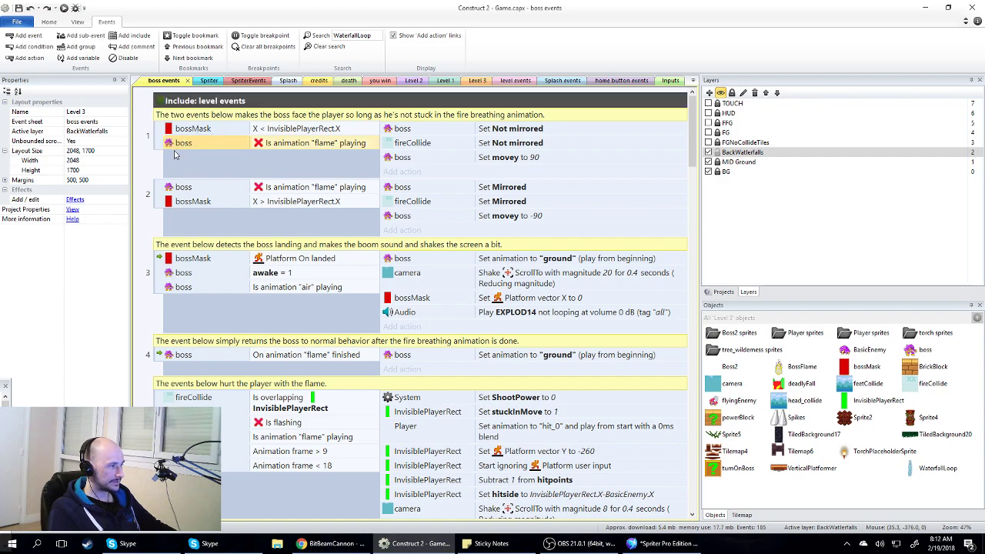
{"action": "left_click", "coordinate": [188, 189]}
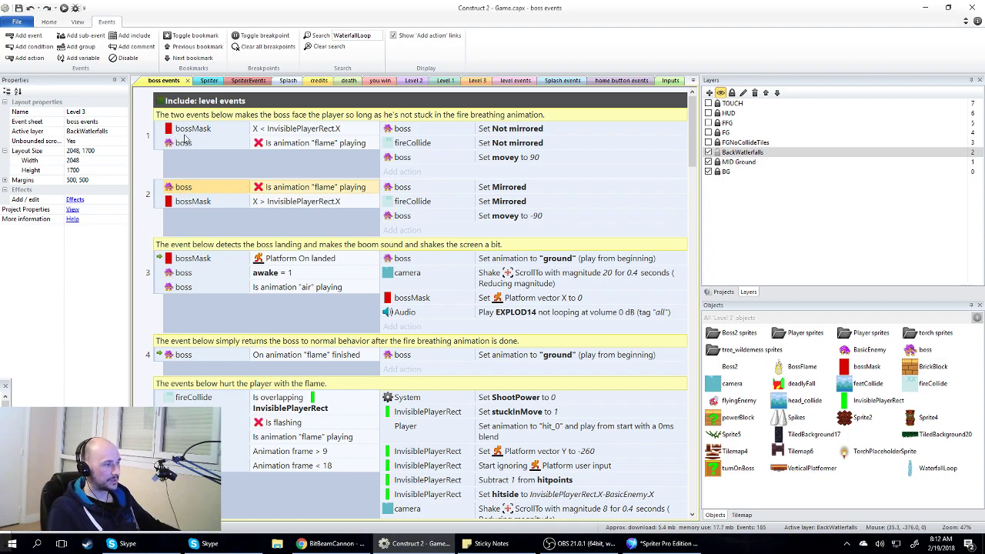
{"action": "left_click", "coordinate": [235, 144]}
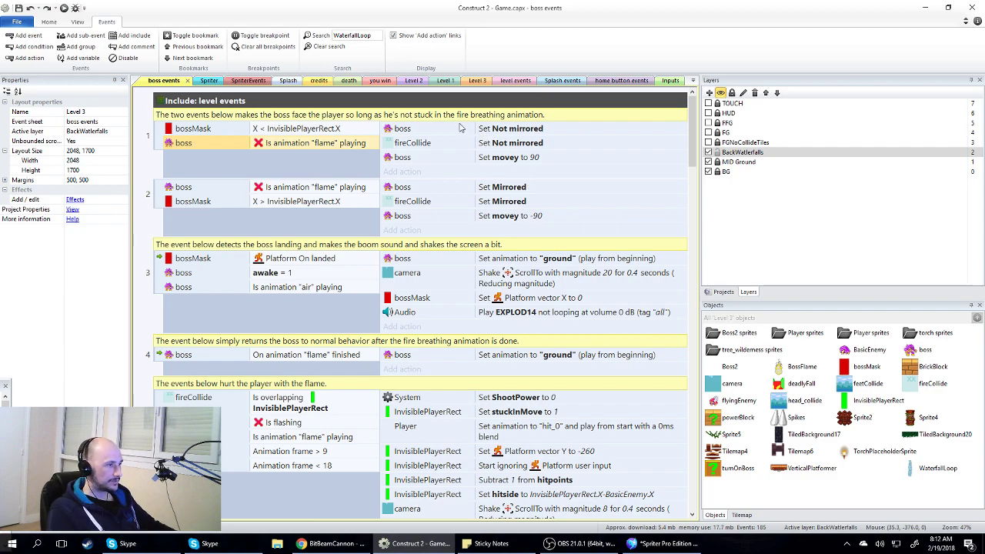
{"action": "left_click", "coordinate": [183, 129]}
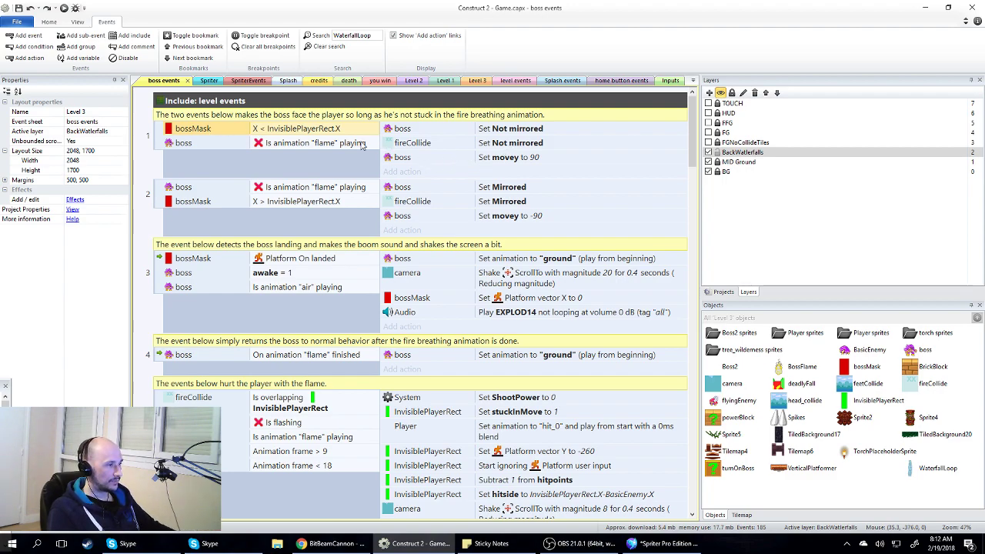
{"action": "left_click", "coordinate": [302, 146]}
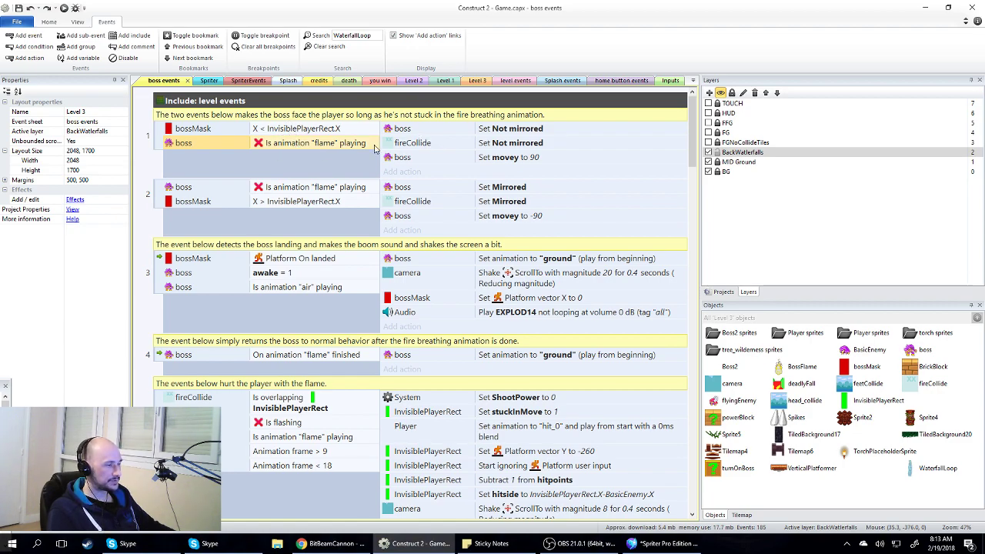
{"action": "left_click", "coordinate": [419, 131]}
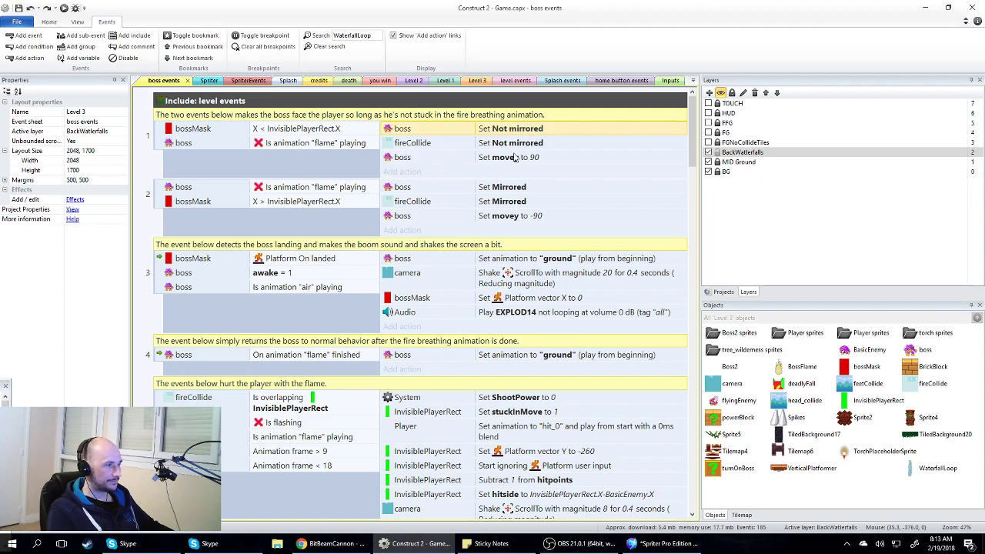
{"action": "left_click", "coordinate": [297, 192]}
{"action": "left_click", "coordinate": [192, 204]}
{"action": "left_click", "coordinate": [326, 190]}
{"action": "left_click", "coordinate": [279, 205]}
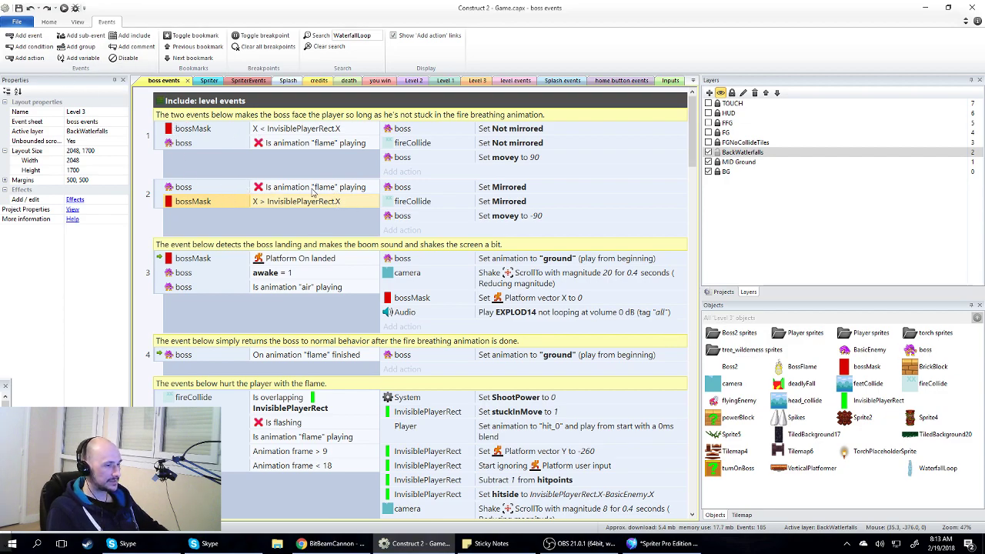
{"action": "left_click", "coordinate": [915, 352]}
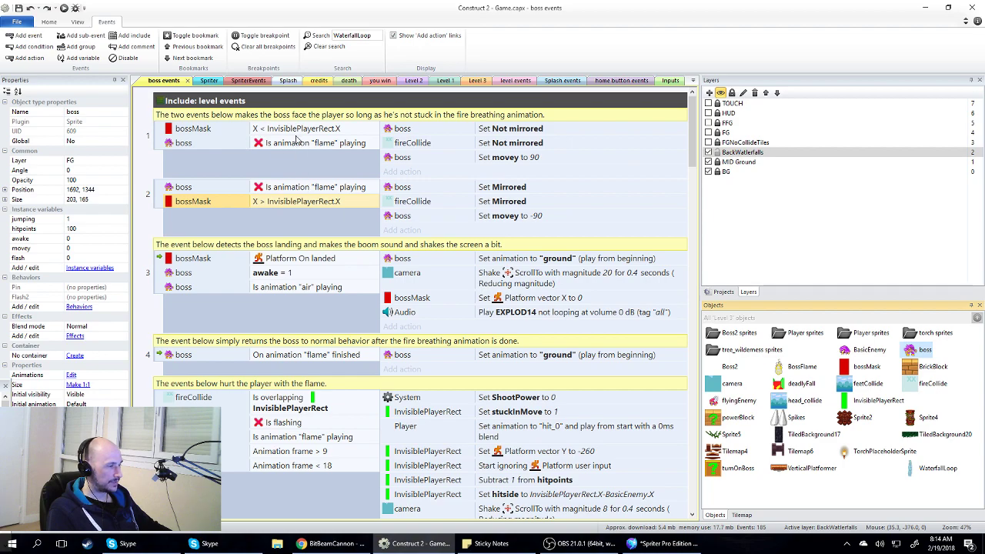
- Try replacing event 1's boss "flame" animation condition with Boss2's Is Mirrored (on x axis) condition, and undo the replacement
{"action": "left_click", "coordinate": [192, 145]}
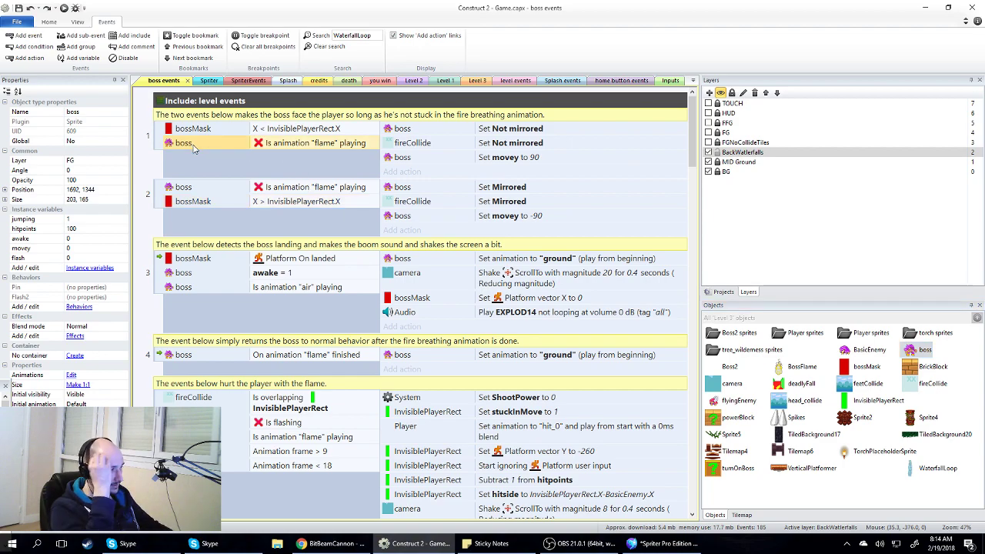
{"action": "right_click", "coordinate": [192, 147]}
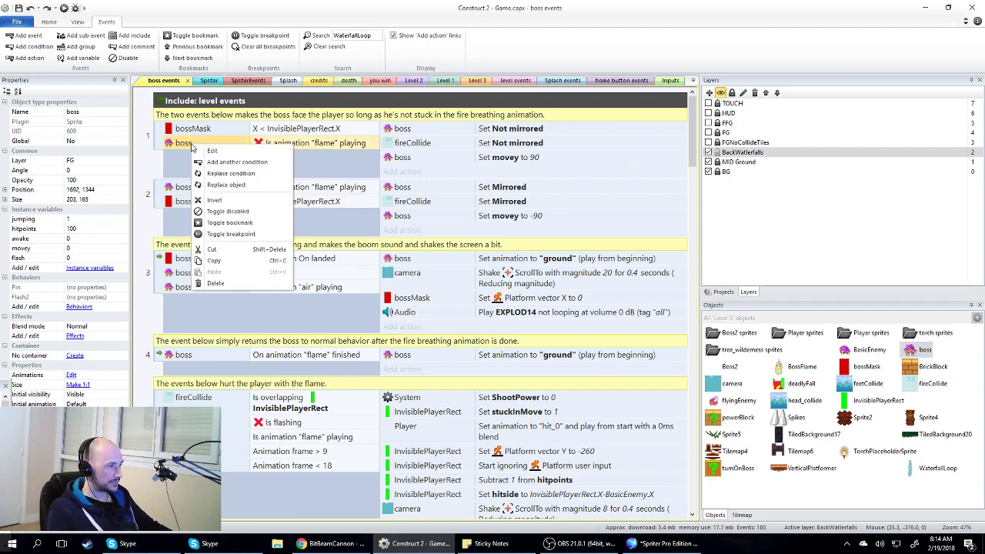
{"action": "left_click", "coordinate": [231, 174]}
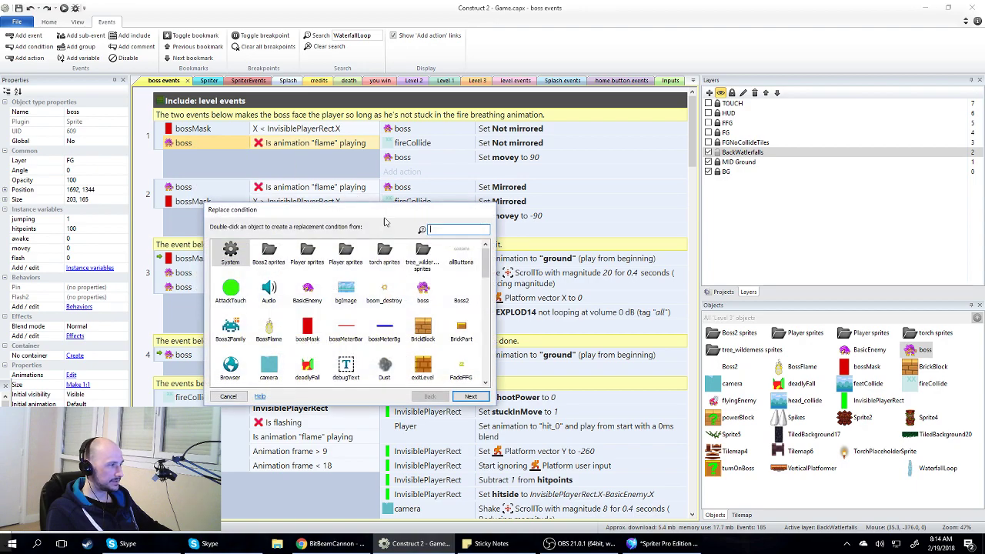
{"action": "double_click", "coordinate": [456, 294]}
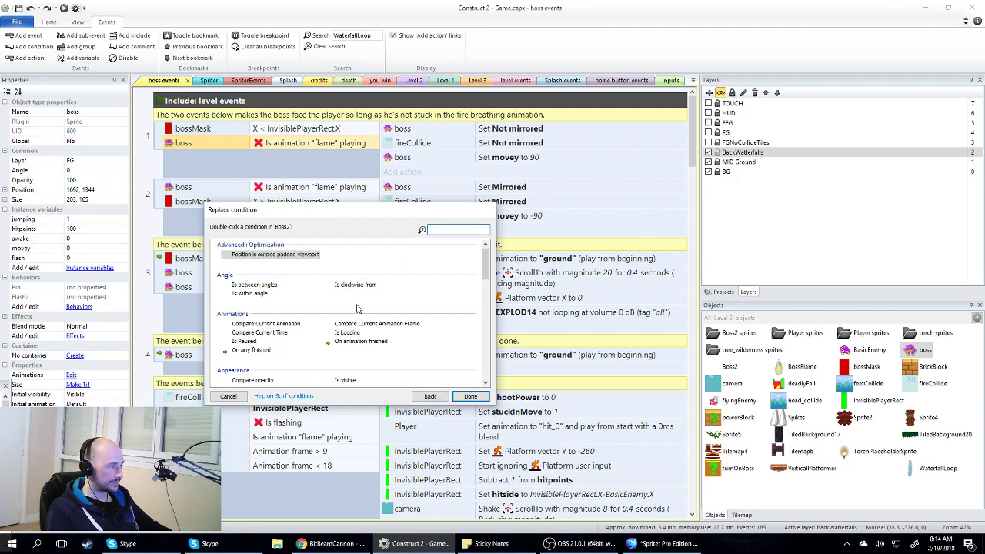
{"action": "scroll", "coordinate": [355, 311], "scroll_direction": "down", "scroll_amount": 1}
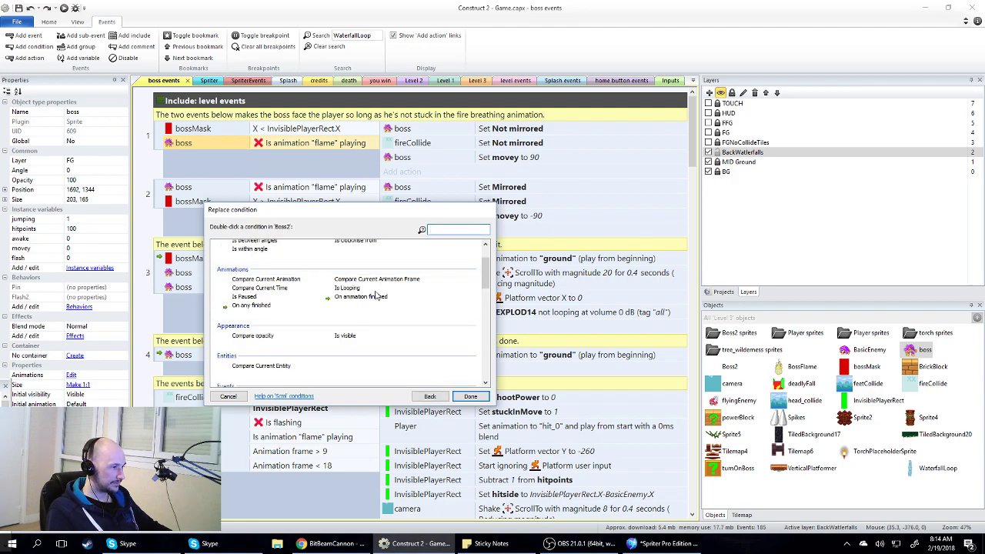
{"action": "scroll", "coordinate": [383, 300], "scroll_direction": "down", "scroll_amount": 4}
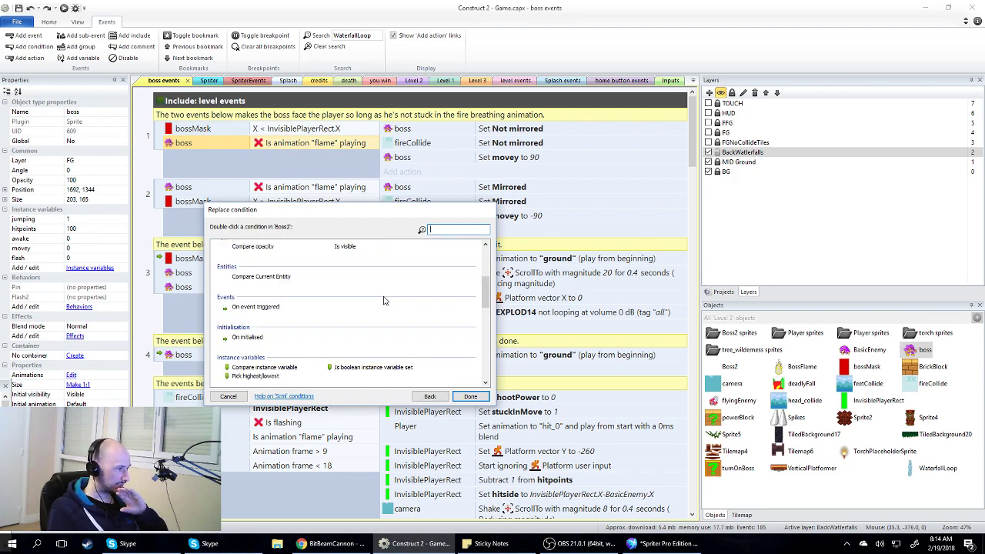
{"action": "scroll", "coordinate": [385, 303], "scroll_direction": "down", "scroll_amount": 1}
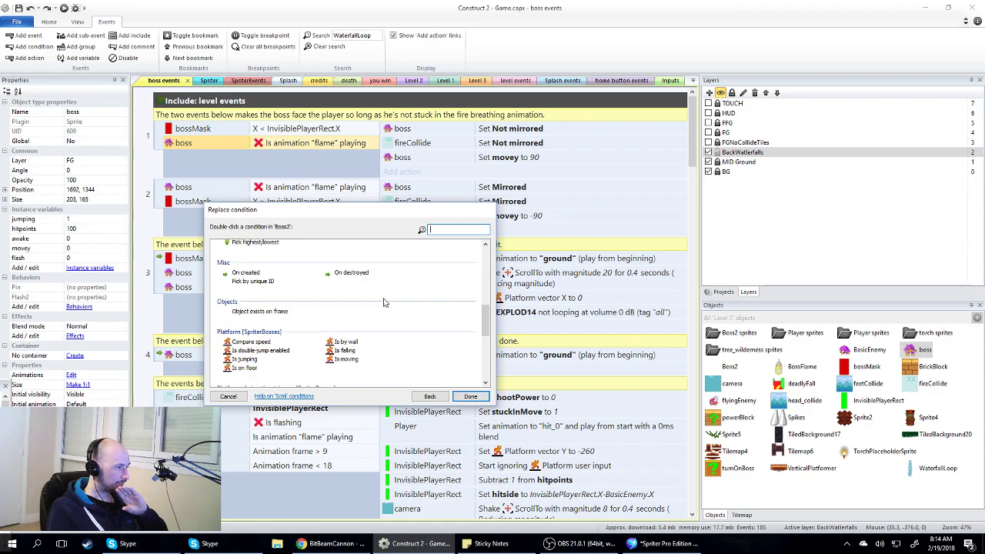
{"action": "scroll", "coordinate": [384, 303], "scroll_direction": "down", "scroll_amount": 1}
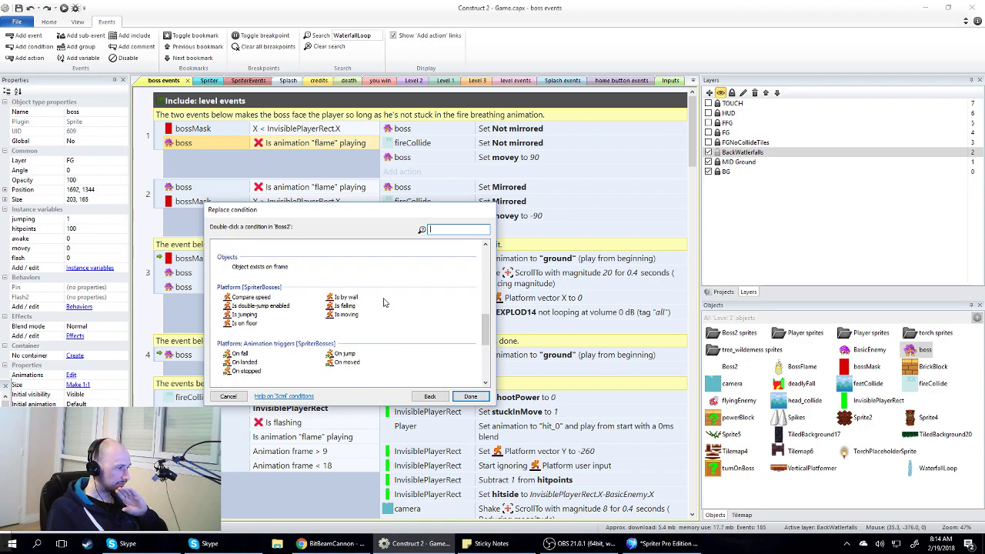
{"action": "scroll", "coordinate": [384, 303], "scroll_direction": "down", "scroll_amount": 3}
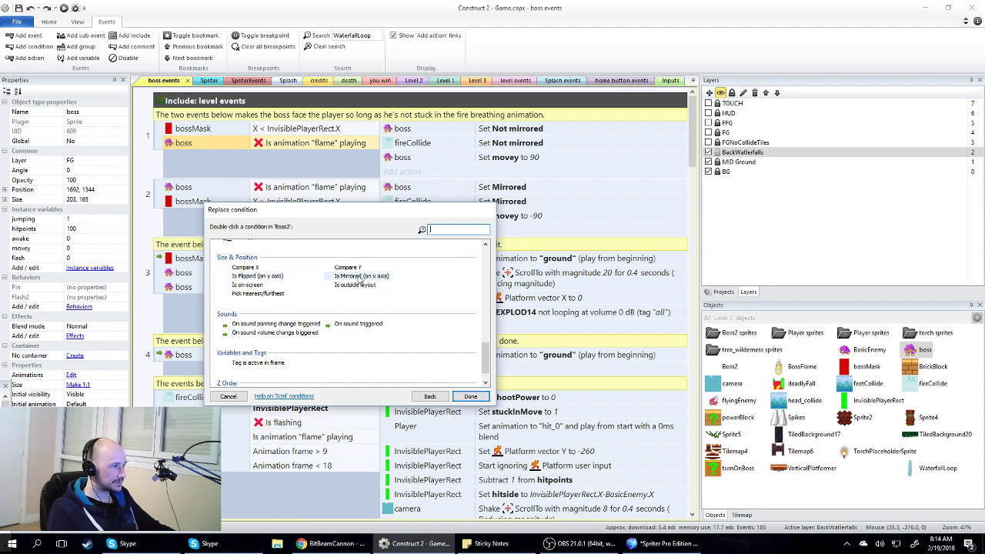
{"action": "double_click", "coordinate": [360, 279]}
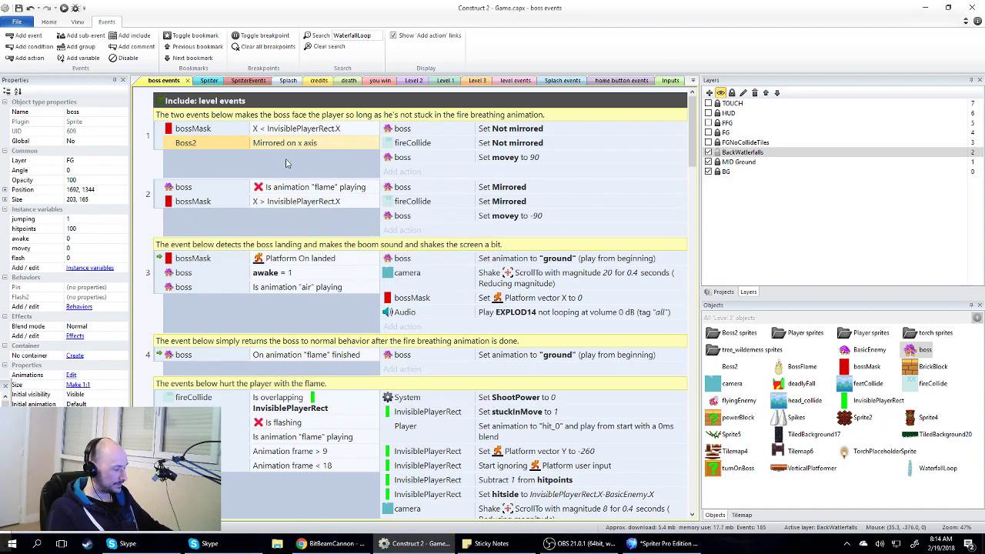
{"action": "key", "text": "ctrl+z"}
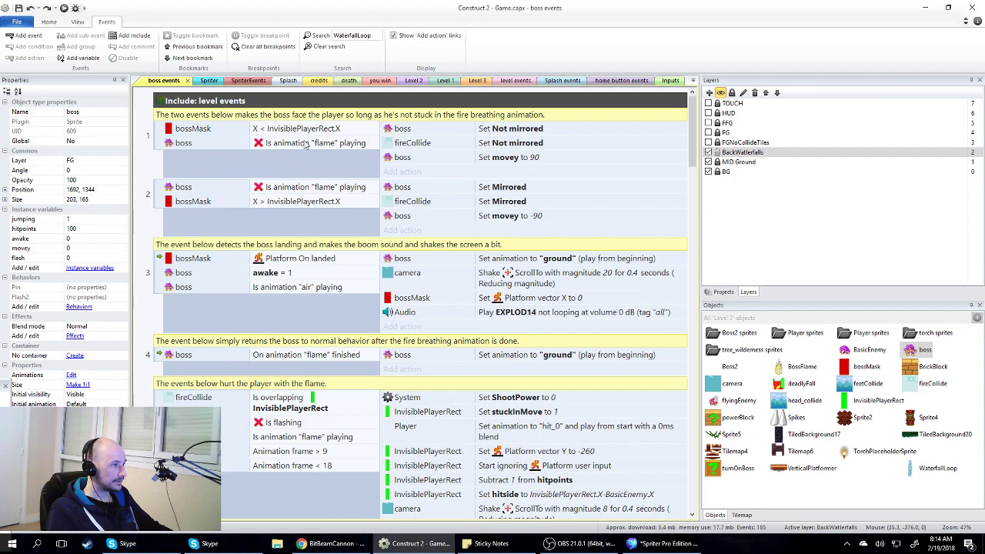
- Start replacing event 1's boss "flame" animation condition with Boss2's Compare Current Animation condition
{"action": "right_click", "coordinate": [292, 146]}
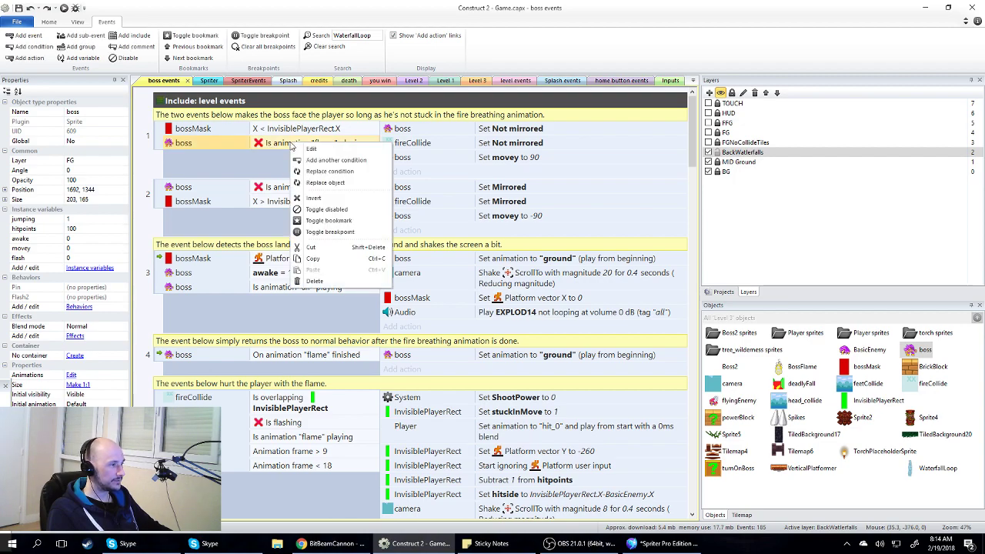
{"action": "left_click", "coordinate": [329, 171]}
{"action": "double_click", "coordinate": [462, 296]}
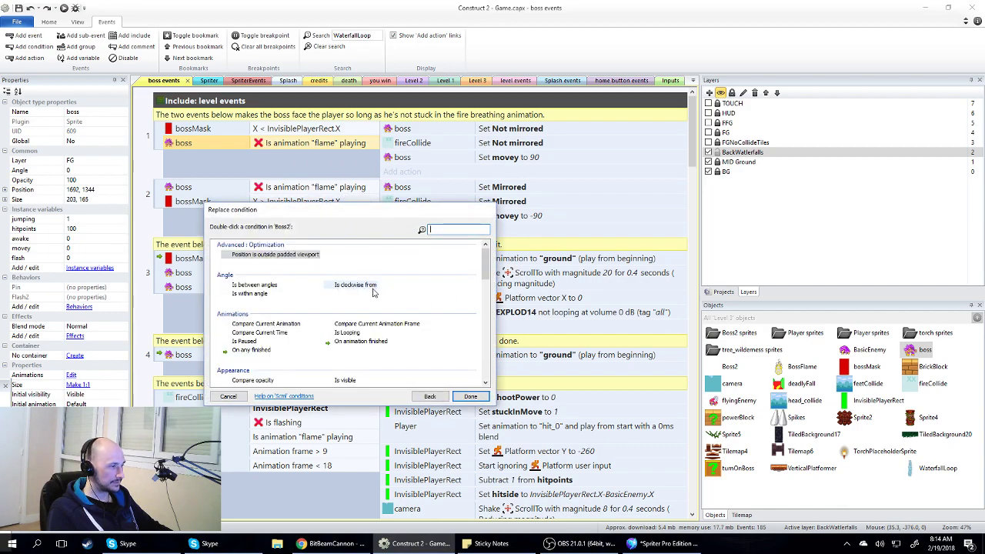
{"action": "scroll", "coordinate": [362, 285], "scroll_direction": "down", "scroll_amount": 1}
{"action": "double_click", "coordinate": [274, 284]}
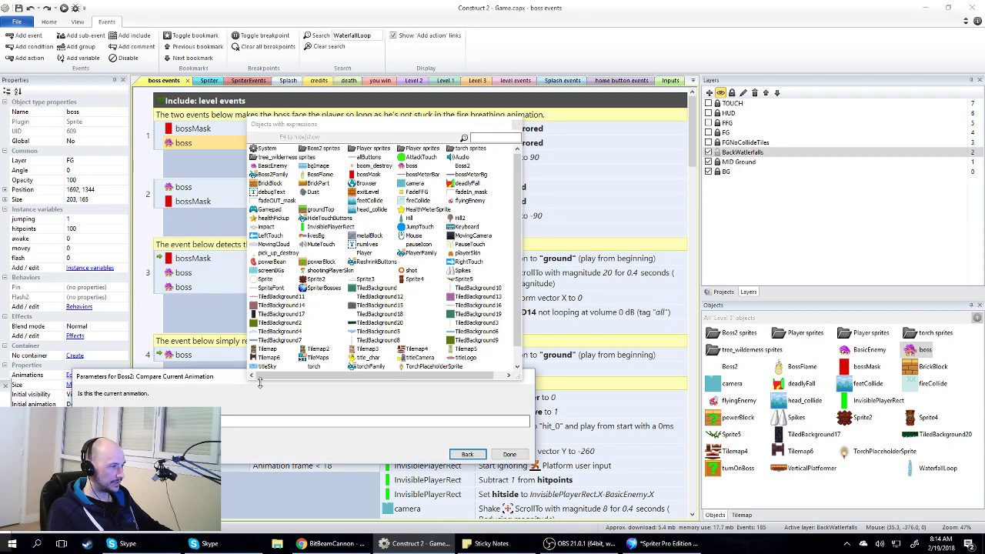
- Switch to Spriter, copy the name of the Firebreath animation without renaming it, and return to Construct 2
{"action": "left_click", "coordinate": [659, 544]}
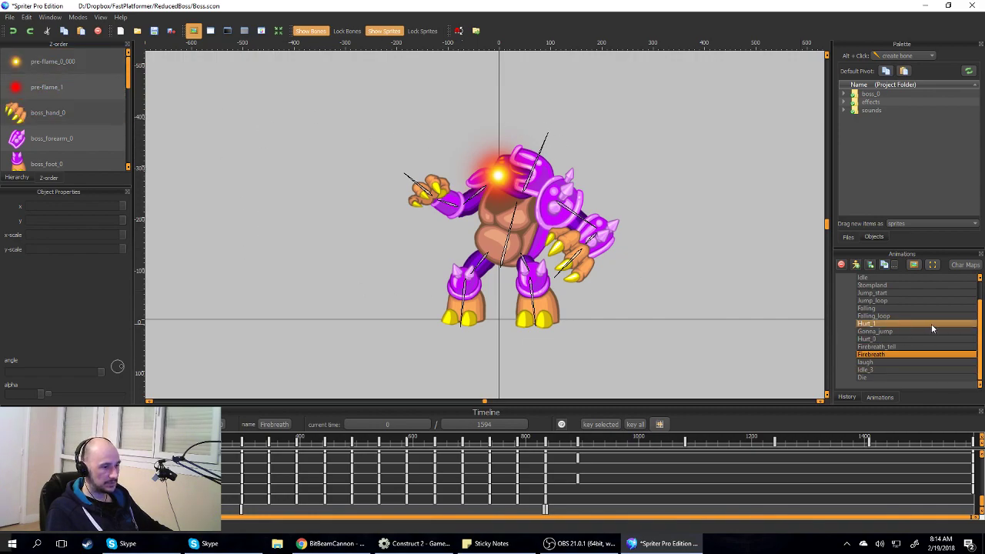
{"action": "left_click", "coordinate": [876, 362]}
{"action": "left_click", "coordinate": [871, 355]}
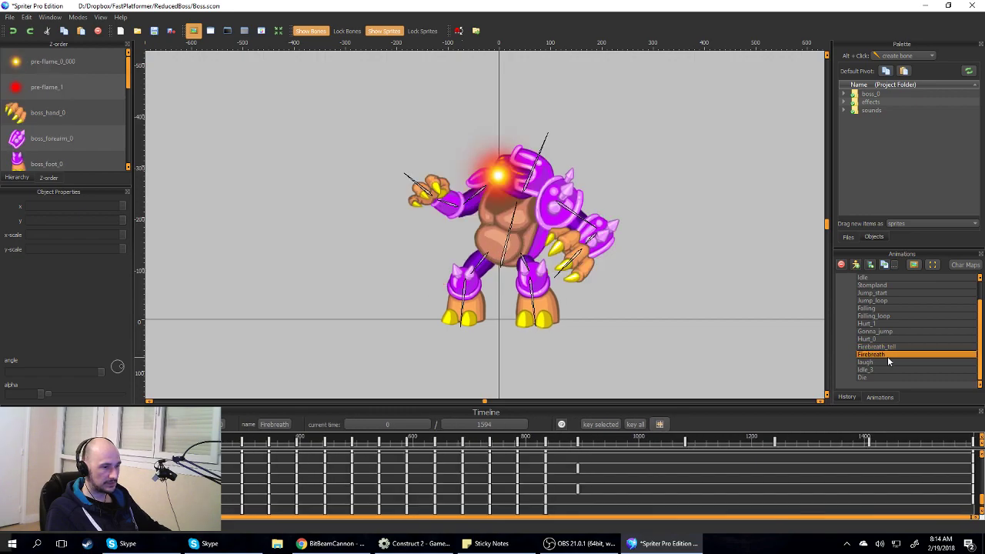
{"action": "double_click", "coordinate": [884, 354]}
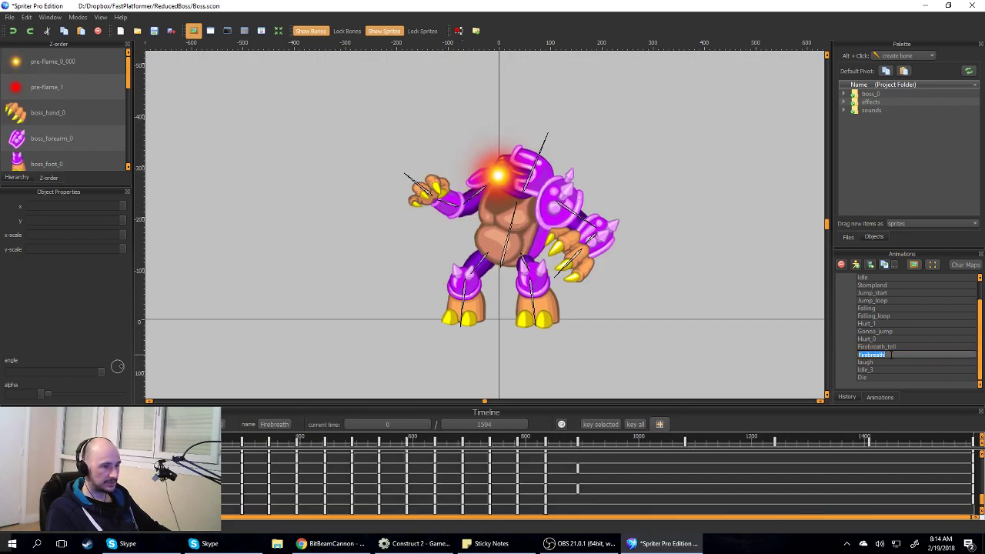
{"action": "key", "text": "Return"}
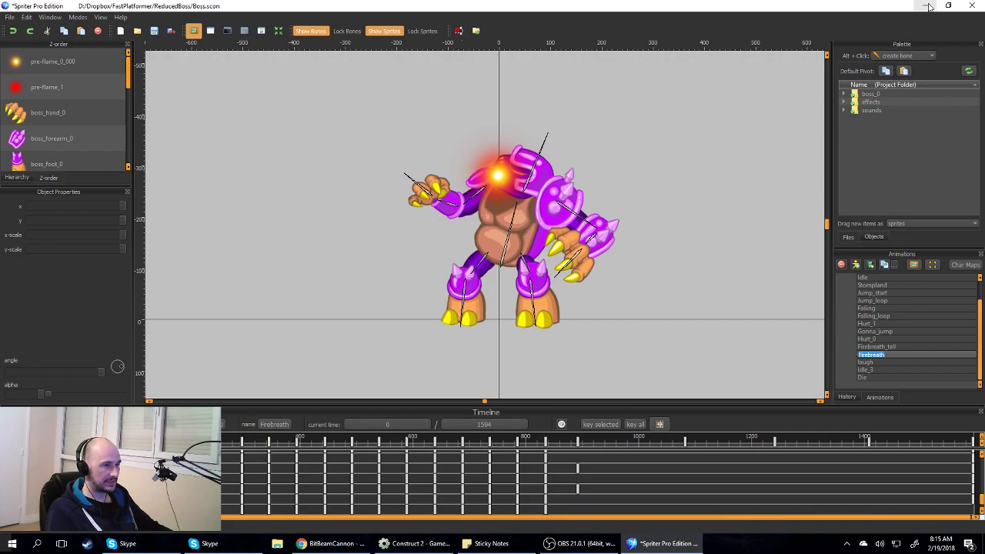
{"action": "left_click", "coordinate": [926, 6]}
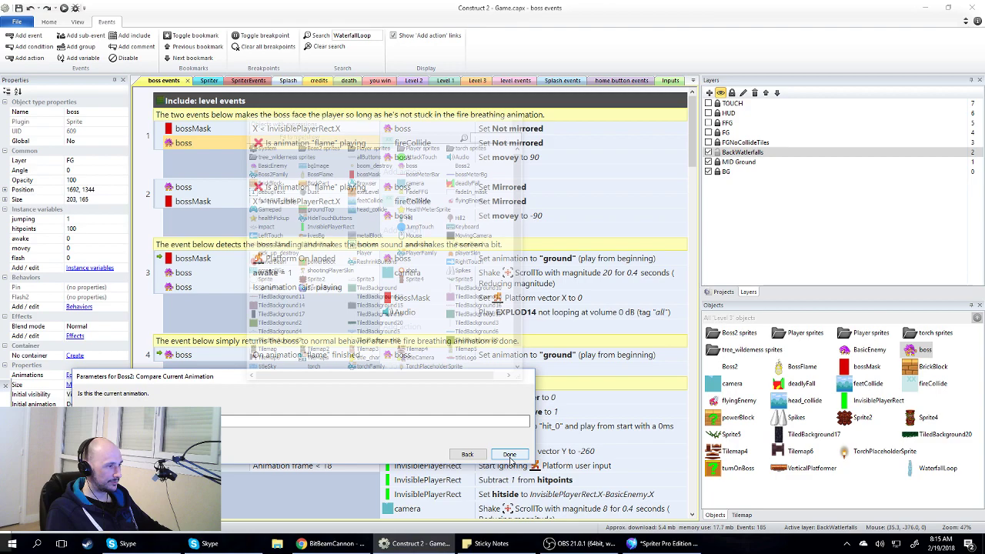
- Set the animation to compare for Boss2 in event 1 to "Firebreath" and invert the condition
{"action": "left_click", "coordinate": [509, 455]}
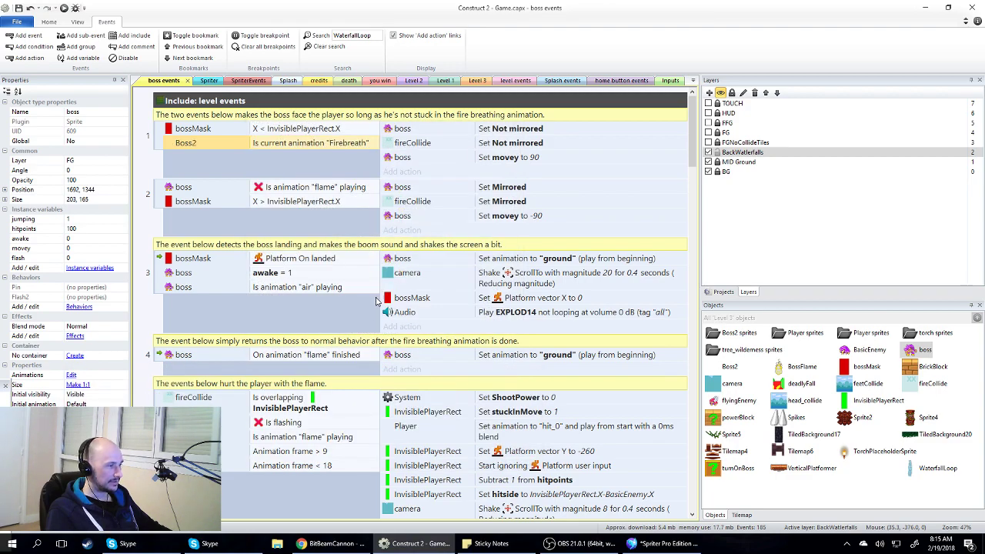
{"action": "right_click", "coordinate": [271, 150]}
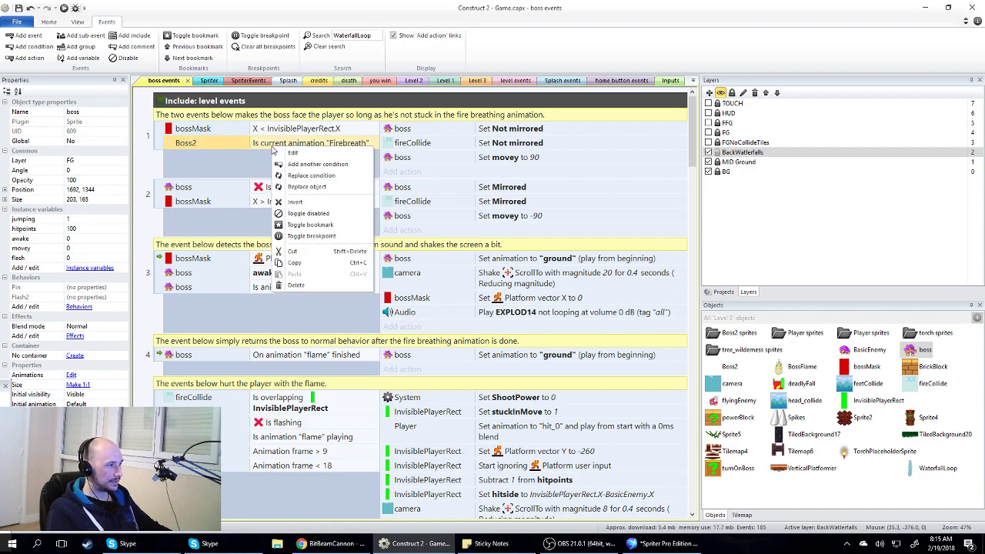
{"action": "left_click", "coordinate": [323, 202]}
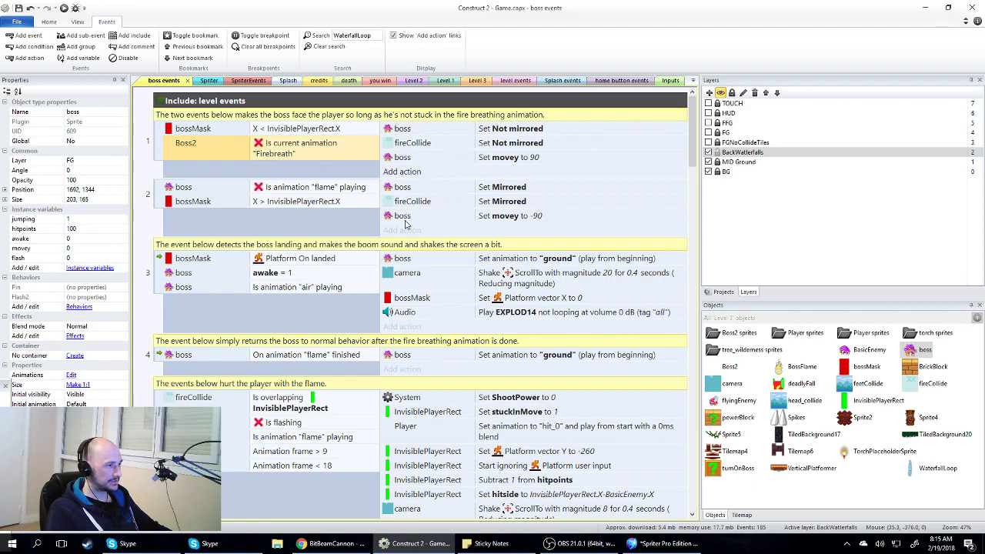
- Switch to Spriter, examine the Stompland animation by scrubbing through its timeline, and return to Construct 2
{"action": "left_click", "coordinate": [666, 543]}
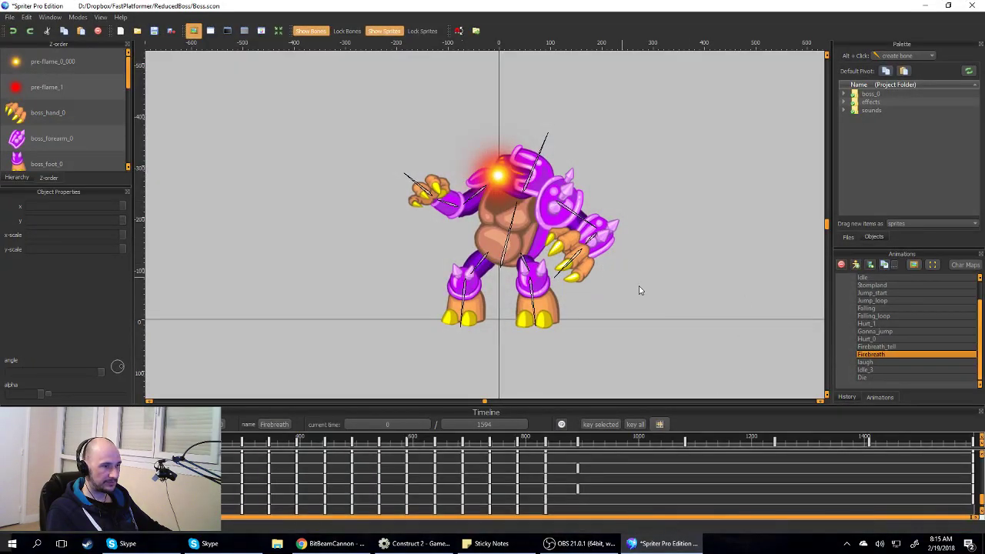
{"action": "left_click", "coordinate": [877, 285]}
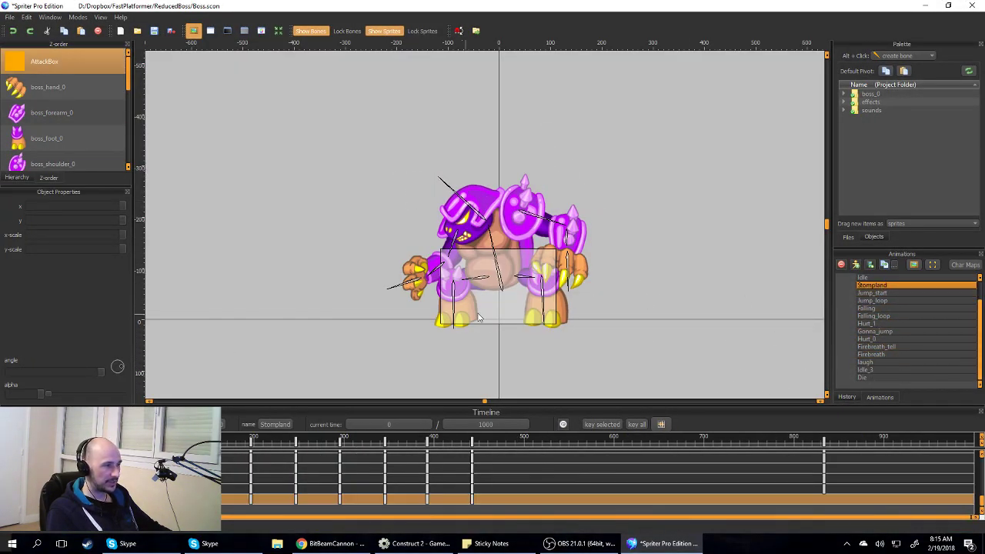
{"action": "left_click_drag", "start_coordinate": [230, 453], "coordinate": [401, 461]}
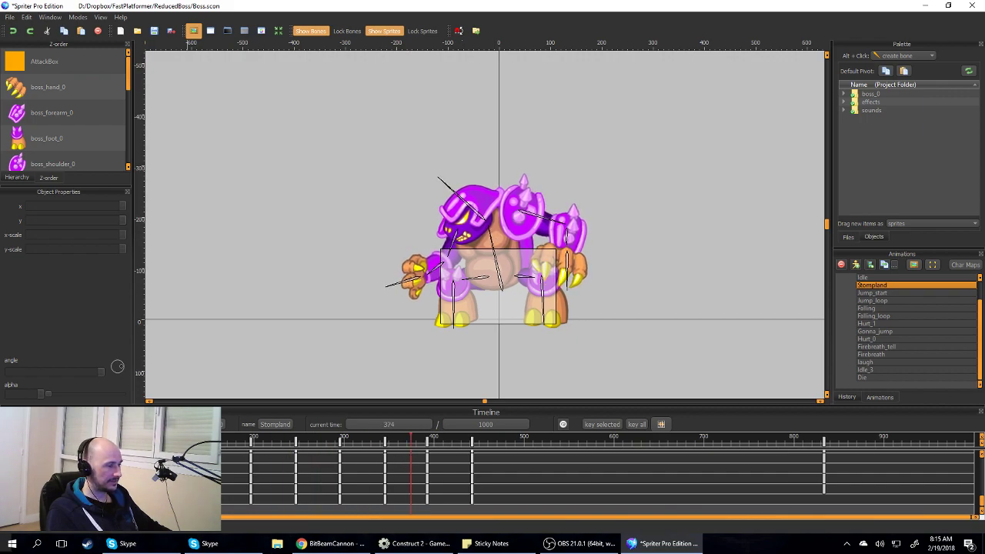
{"action": "left_click", "coordinate": [925, 5]}
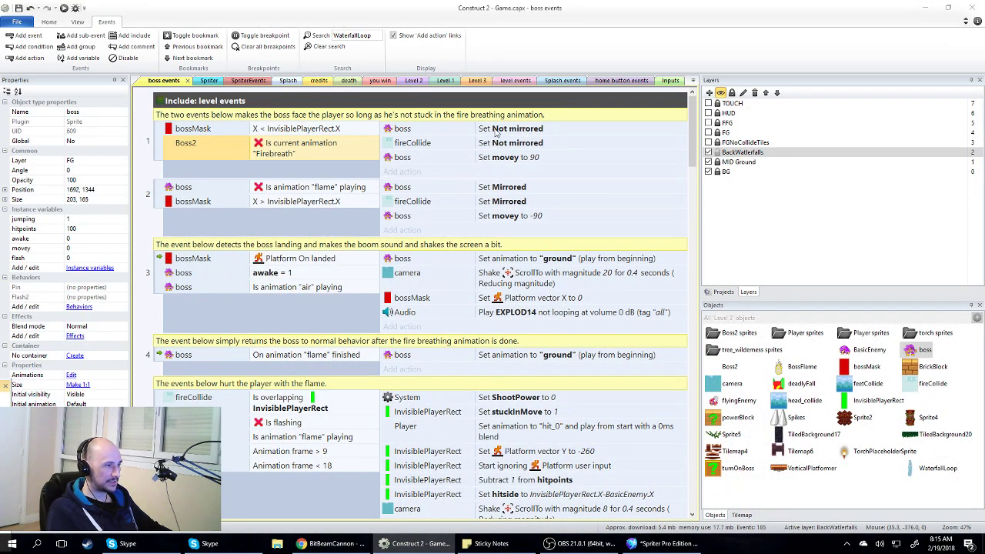
- Add a Boss2 Set mirrored (on x axis) action to event 1, set to mirror, and delete the boss's Set Not mirrored action
{"action": "left_click", "coordinate": [418, 171]}
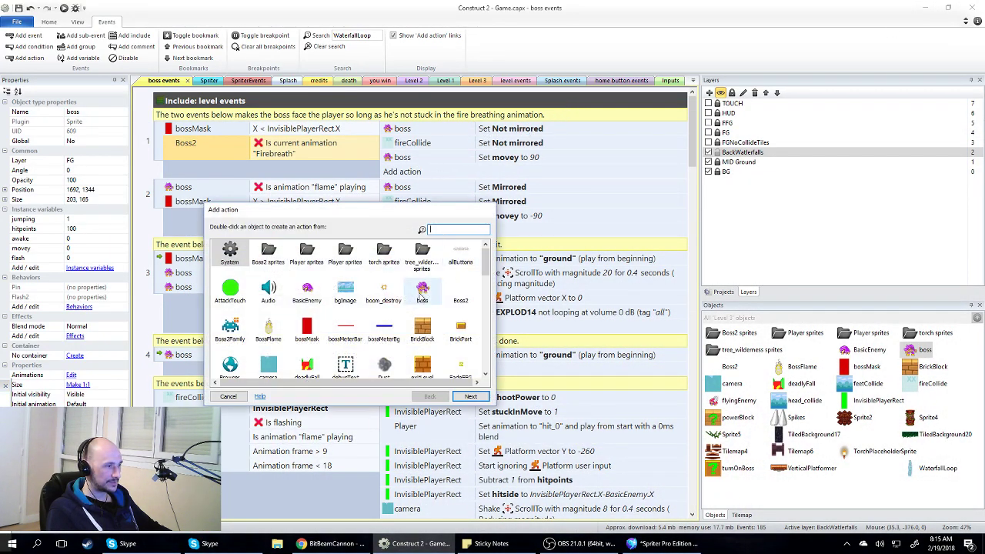
{"action": "double_click", "coordinate": [462, 291]}
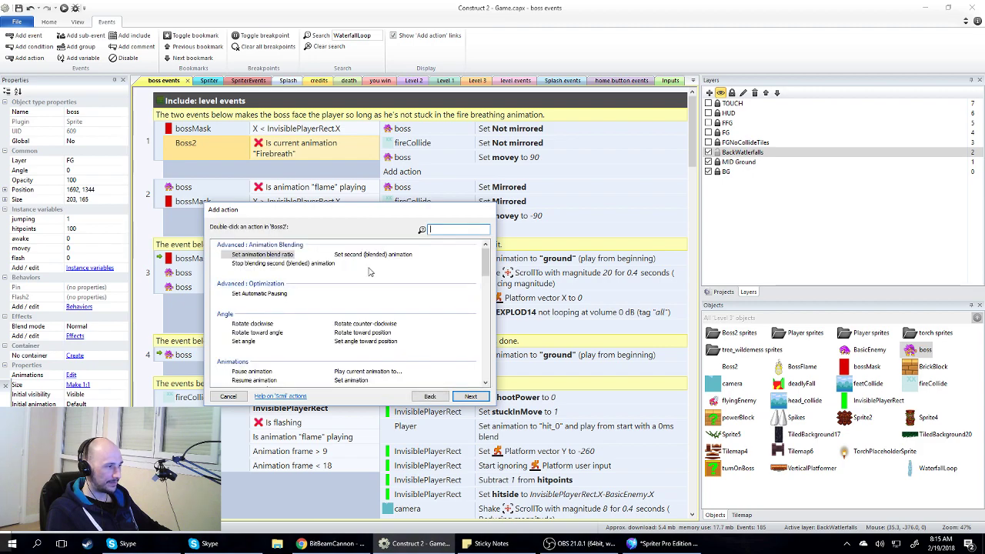
{"action": "scroll", "coordinate": [302, 309], "scroll_direction": "down", "scroll_amount": 2}
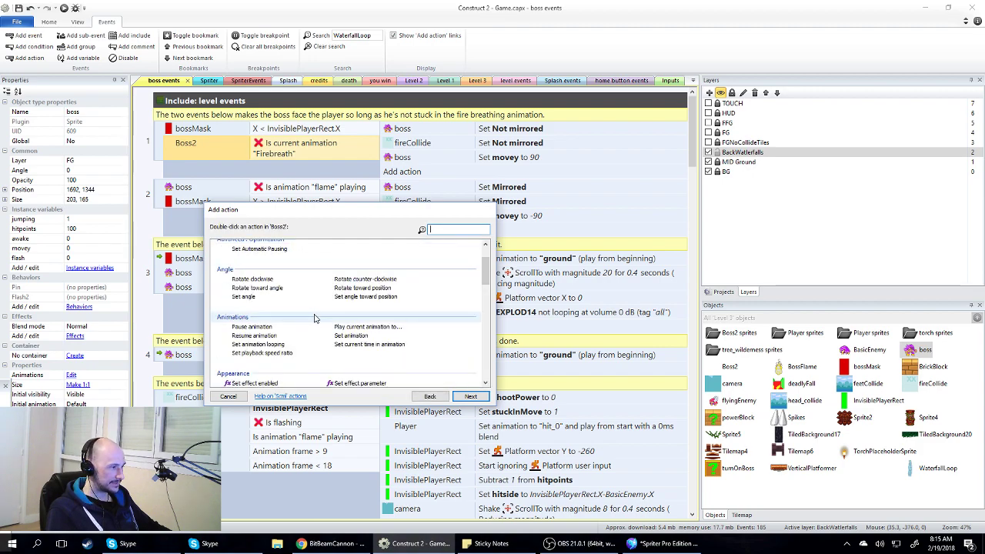
{"action": "scroll", "coordinate": [313, 315], "scroll_direction": "down", "scroll_amount": 1}
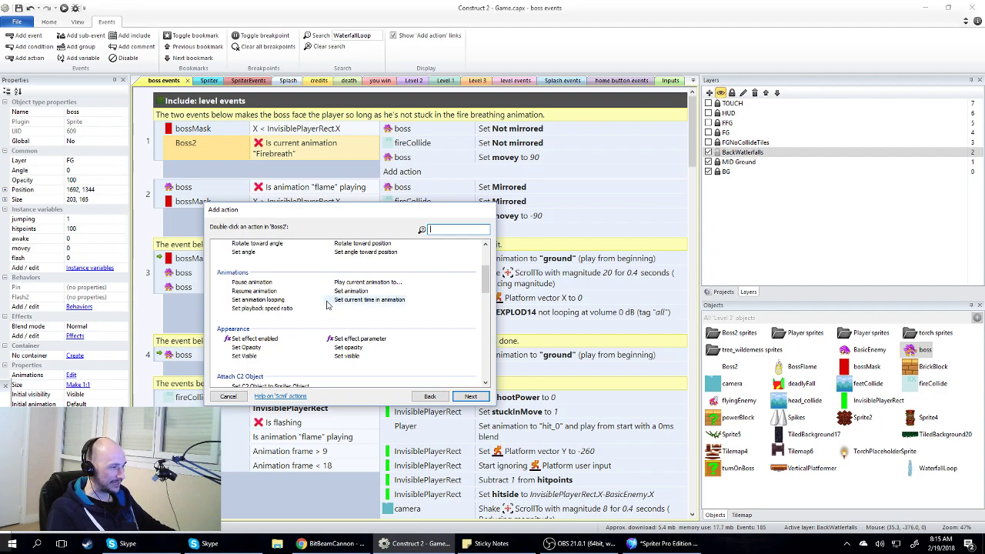
{"action": "scroll", "coordinate": [336, 323], "scroll_direction": "up", "scroll_amount": 2}
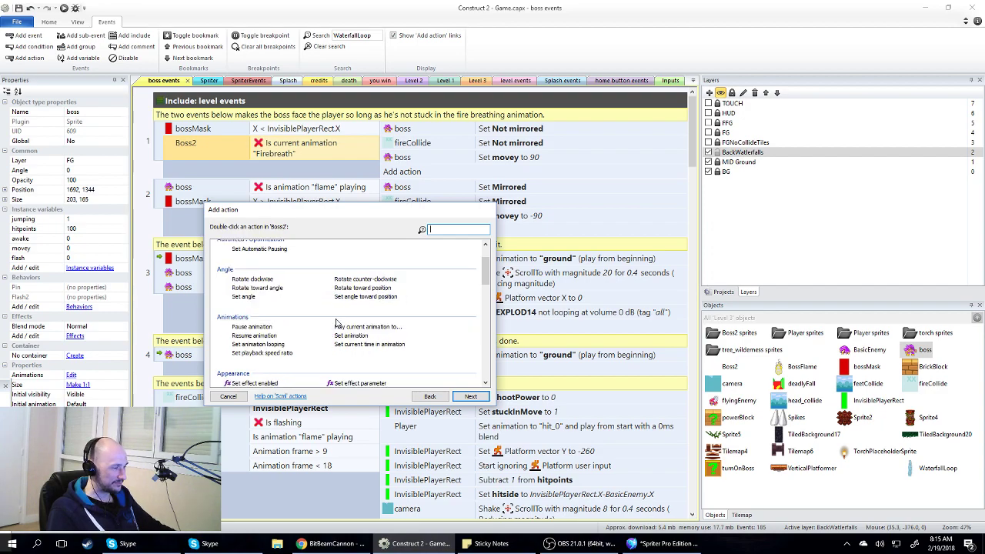
{"action": "scroll", "coordinate": [362, 328], "scroll_direction": "up", "scroll_amount": 2}
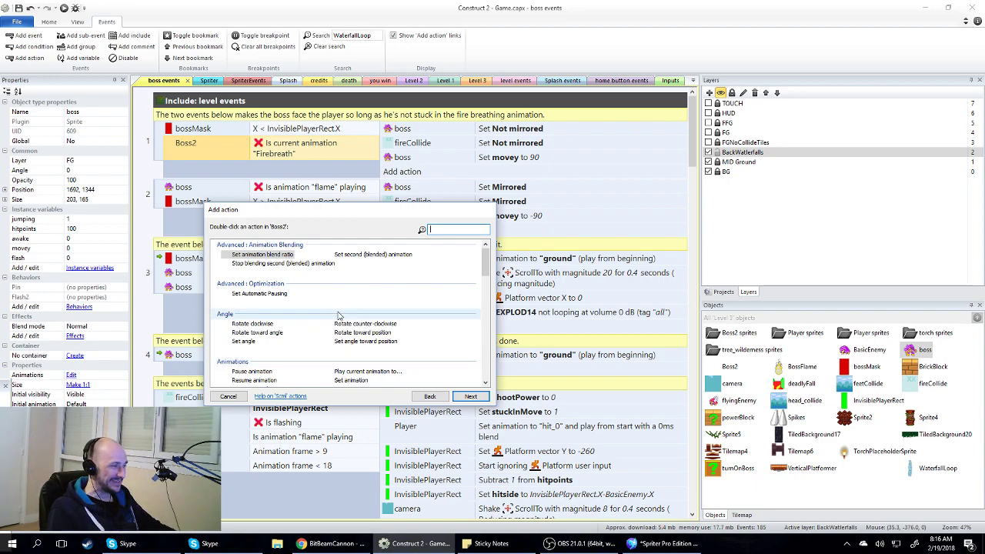
{"action": "scroll", "coordinate": [297, 334], "scroll_direction": "down", "scroll_amount": 2}
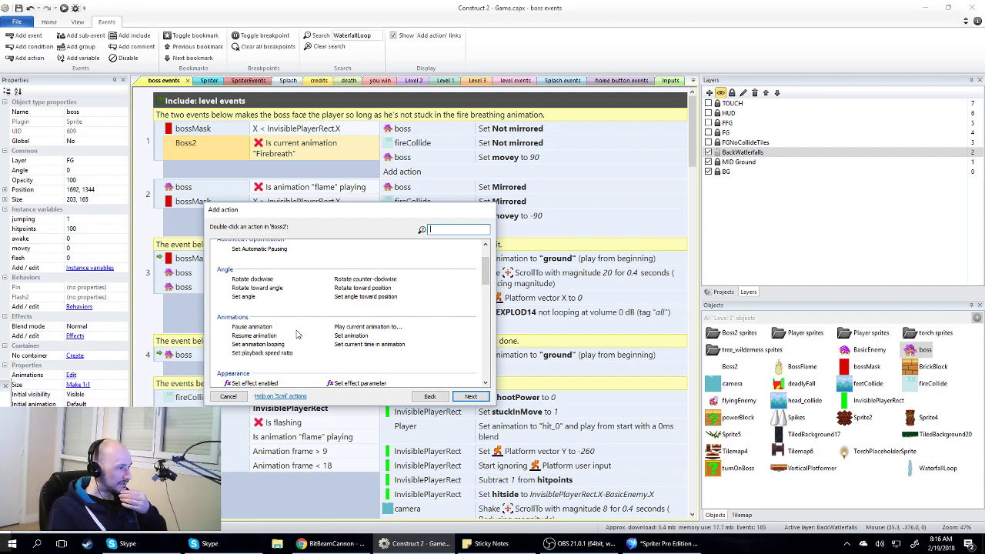
{"action": "scroll", "coordinate": [299, 330], "scroll_direction": "up", "scroll_amount": 2}
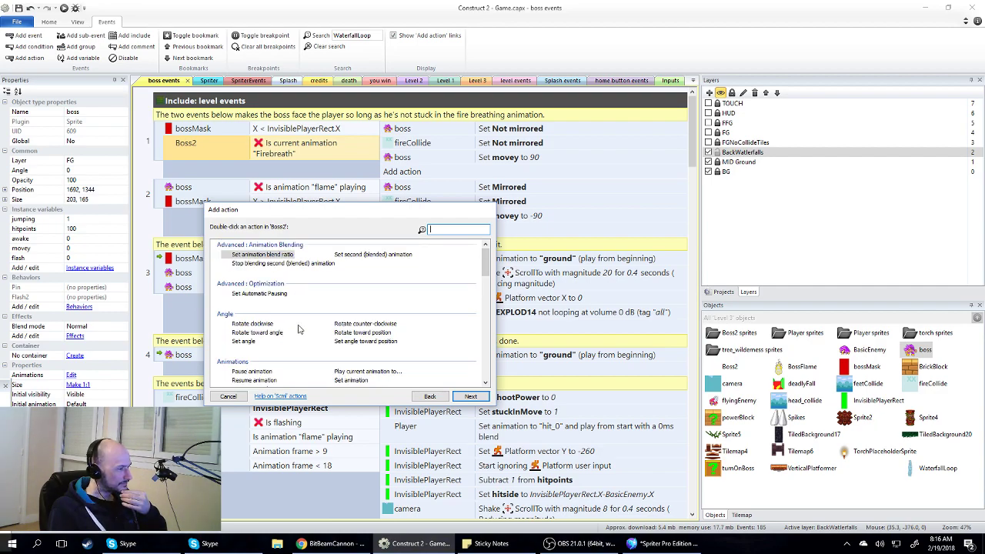
{"action": "scroll", "coordinate": [299, 329], "scroll_direction": "down", "scroll_amount": 3}
{"action": "scroll", "coordinate": [299, 329], "scroll_direction": "up", "scroll_amount": 2}
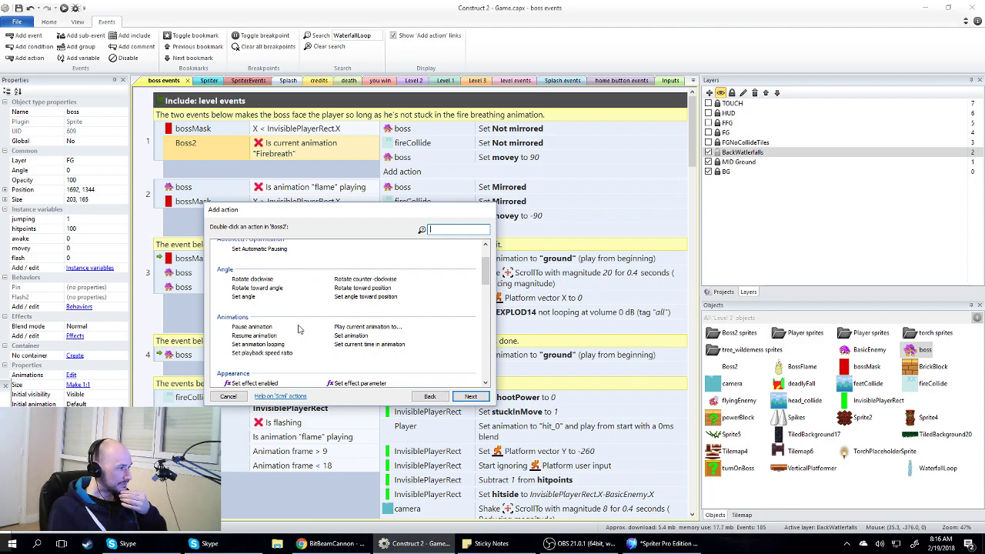
{"action": "scroll", "coordinate": [299, 330], "scroll_direction": "down", "scroll_amount": 5}
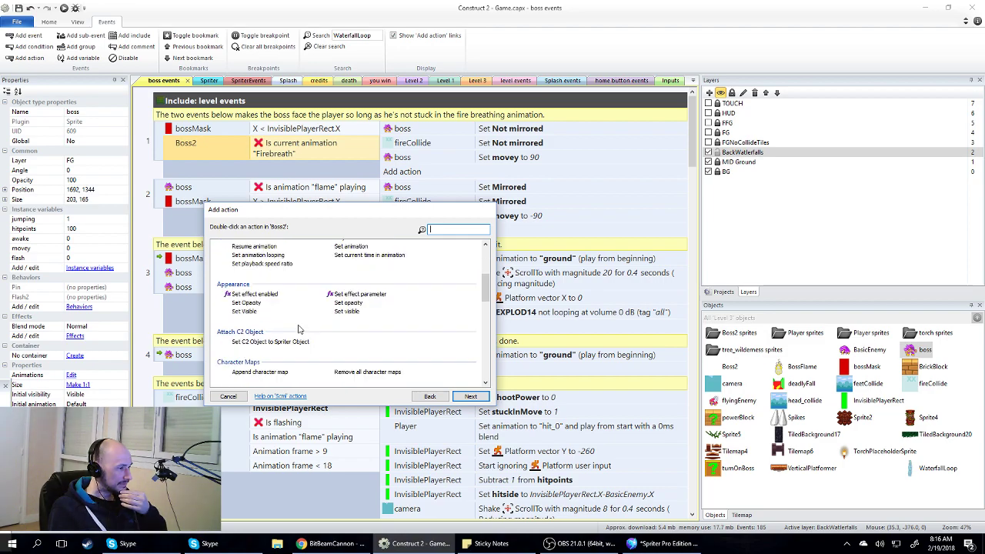
{"action": "scroll", "coordinate": [300, 329], "scroll_direction": "down", "scroll_amount": 3}
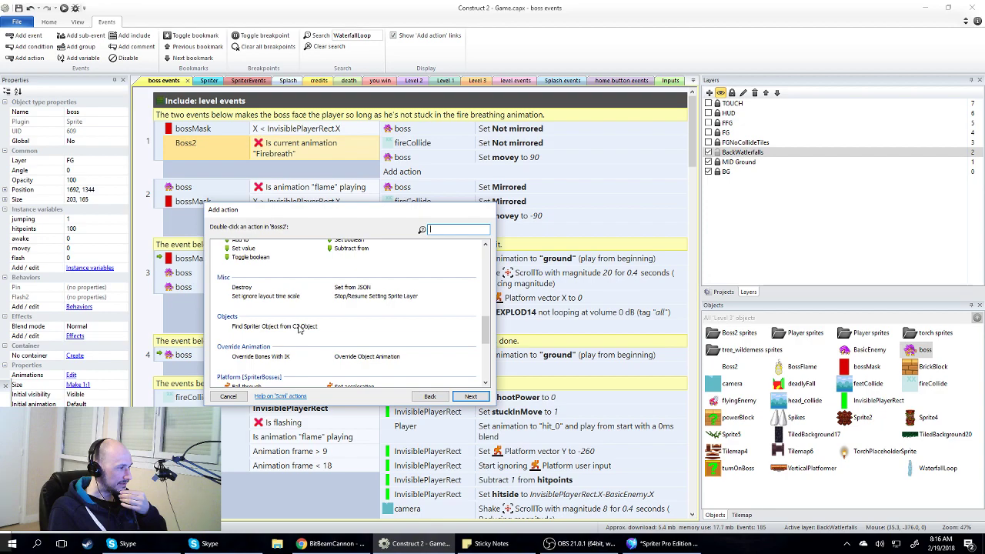
{"action": "scroll", "coordinate": [300, 329], "scroll_direction": "down", "scroll_amount": 1}
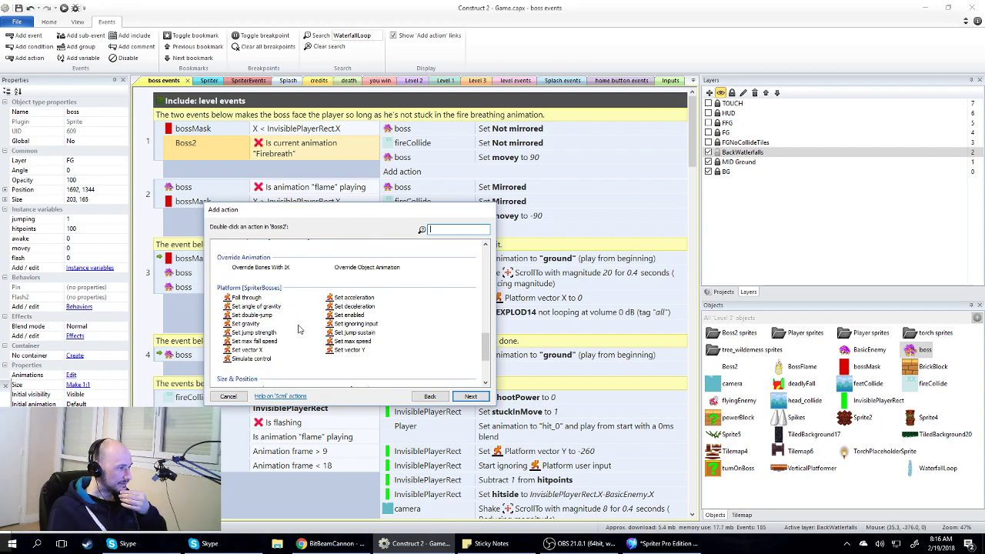
{"action": "scroll", "coordinate": [300, 329], "scroll_direction": "down", "scroll_amount": 2}
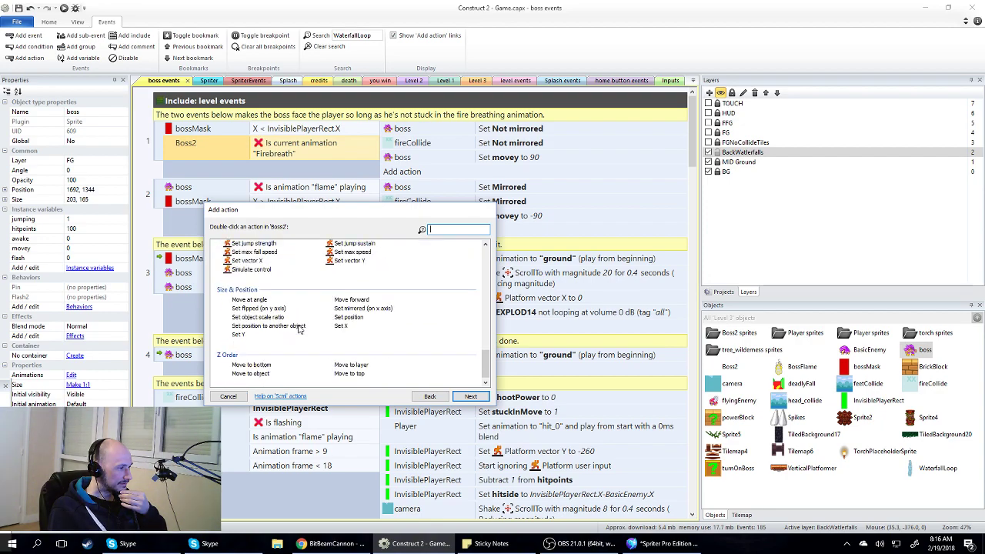
{"action": "double_click", "coordinate": [365, 308]}
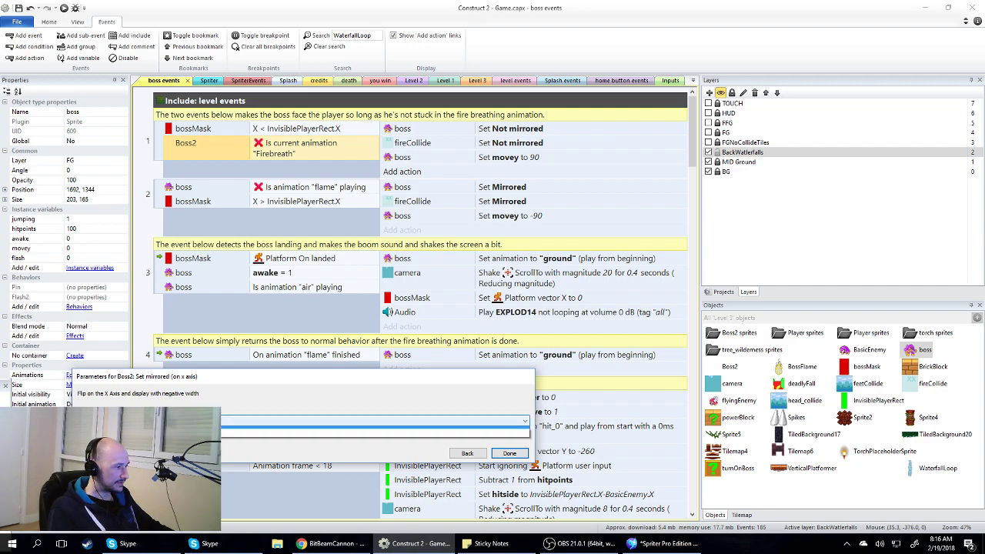
{"action": "left_click", "coordinate": [510, 454]}
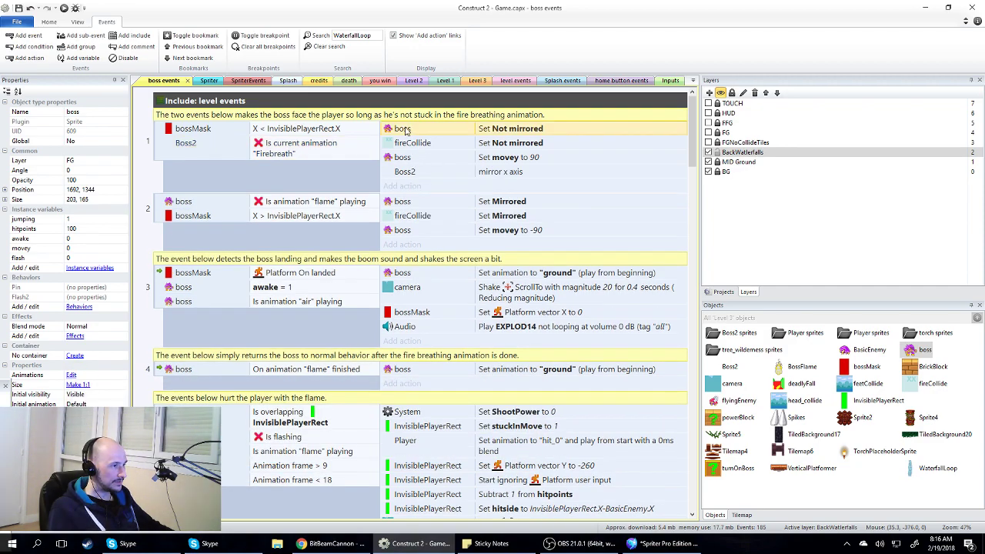
{"action": "key", "text": "Delete"}
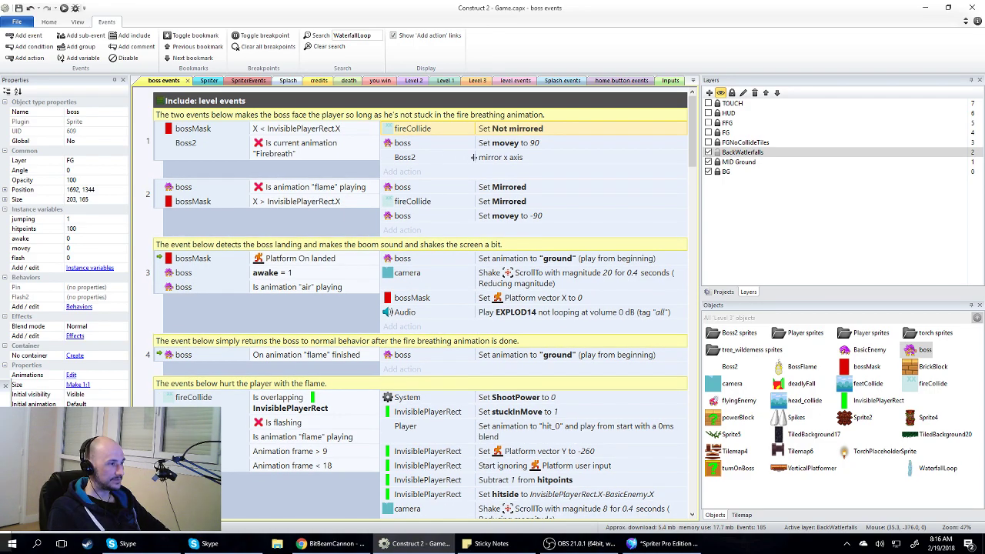
- Copy the inverted Boss2 "Firebreath" animation condition from event 1 into event 2
{"action": "left_click", "coordinate": [289, 153]}
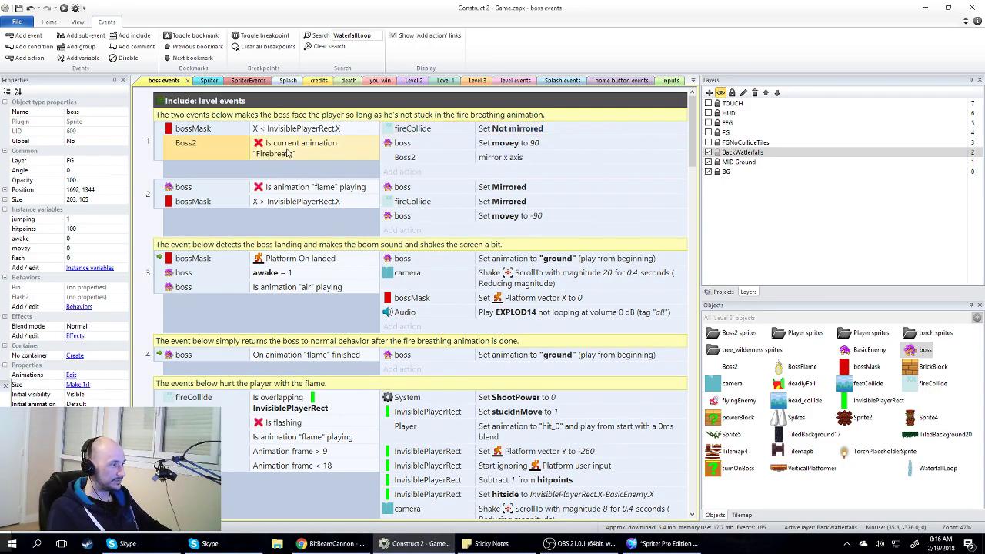
{"action": "key", "text": "ctrl+c"}
{"action": "left_click", "coordinate": [296, 194]}
{"action": "key", "text": "ctrl+v"}
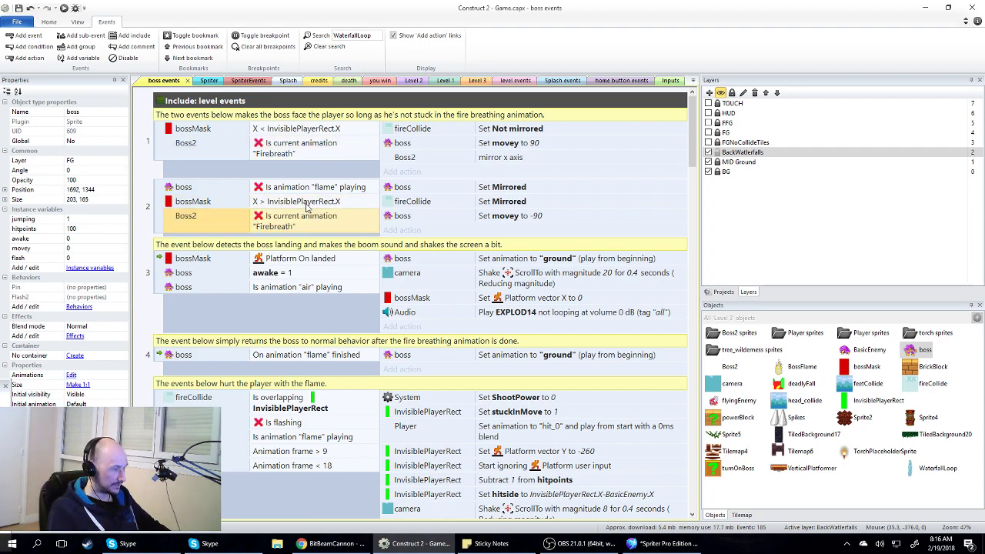
- Try deleting event 2's bossMask X comparison, and undo the deletion while keeping the pasted Boss2 condition
{"action": "left_click", "coordinate": [298, 202]}
{"action": "key", "text": "Delete"}
{"action": "right_click", "coordinate": [295, 204]}
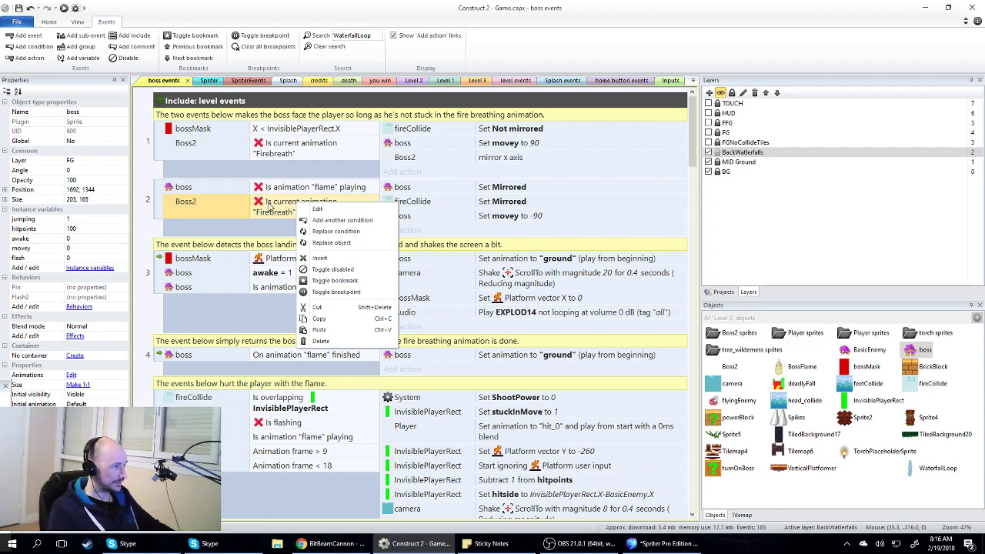
{"action": "left_click", "coordinate": [177, 227]}
{"action": "key", "text": "ctrl+z"}
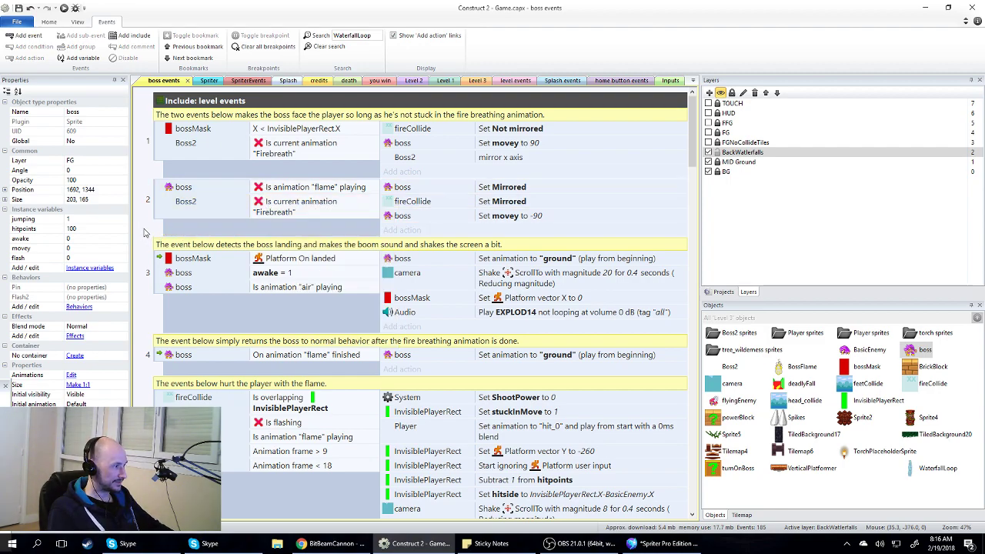
{"action": "key", "text": "ctrl+z"}
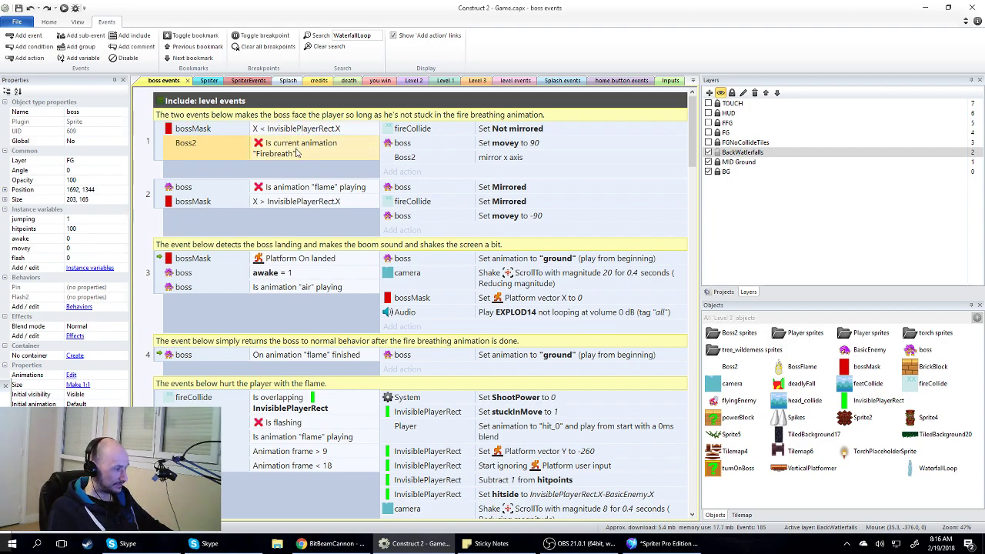
{"action": "key", "text": "ctrl+y"}
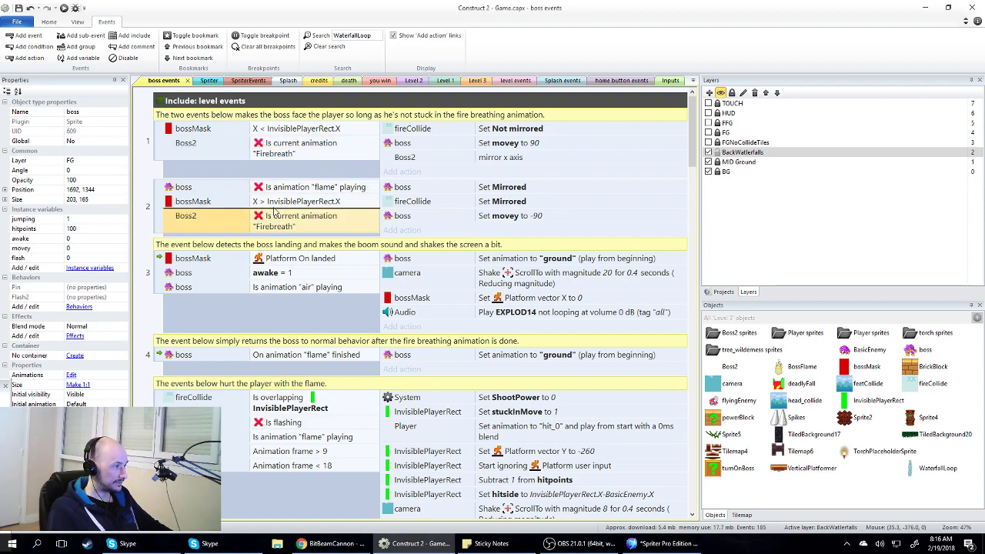
- Move event 2's Boss2 "Firebreath" condition above the bossMask comparison and delete the boss's "flame" animation condition
{"action": "left_click_drag", "start_coordinate": [275, 215], "coordinate": [277, 195]}
{"action": "left_click", "coordinate": [296, 187]}
{"action": "key", "text": "Delete"}
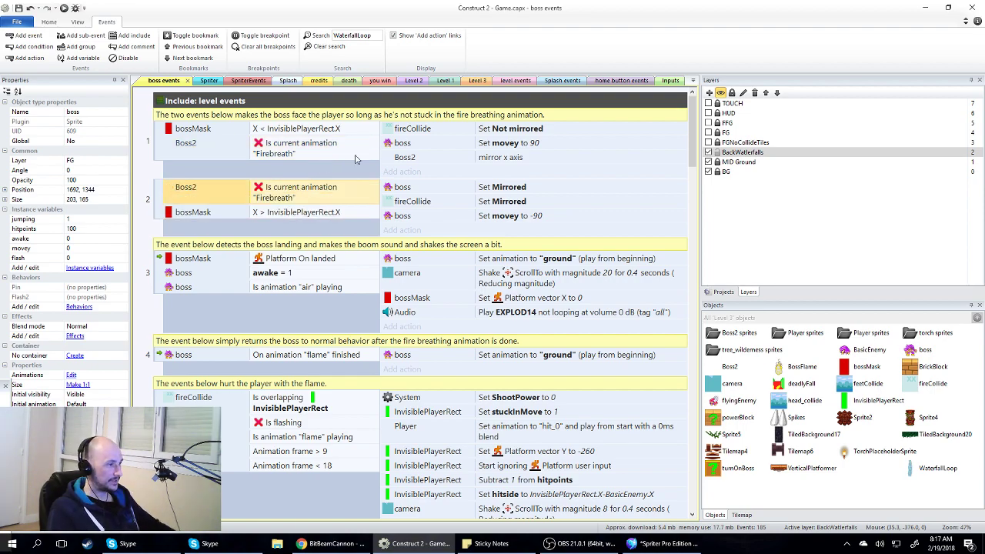
- Copy Boss2's mirror x axis action from event 1 into event 2 and delete event 2's boss Set Mirrored action
{"action": "left_click", "coordinate": [495, 132]}
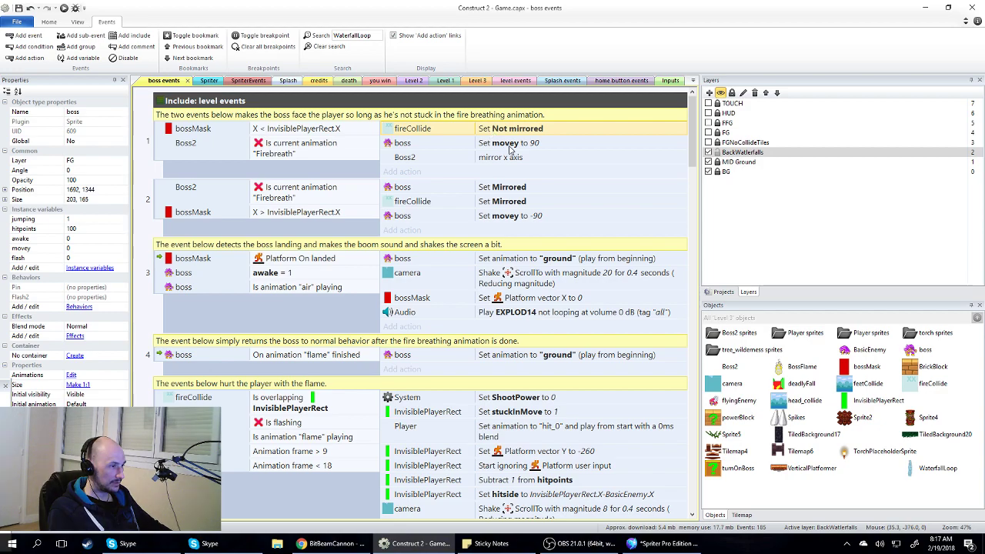
{"action": "left_click", "coordinate": [505, 217]}
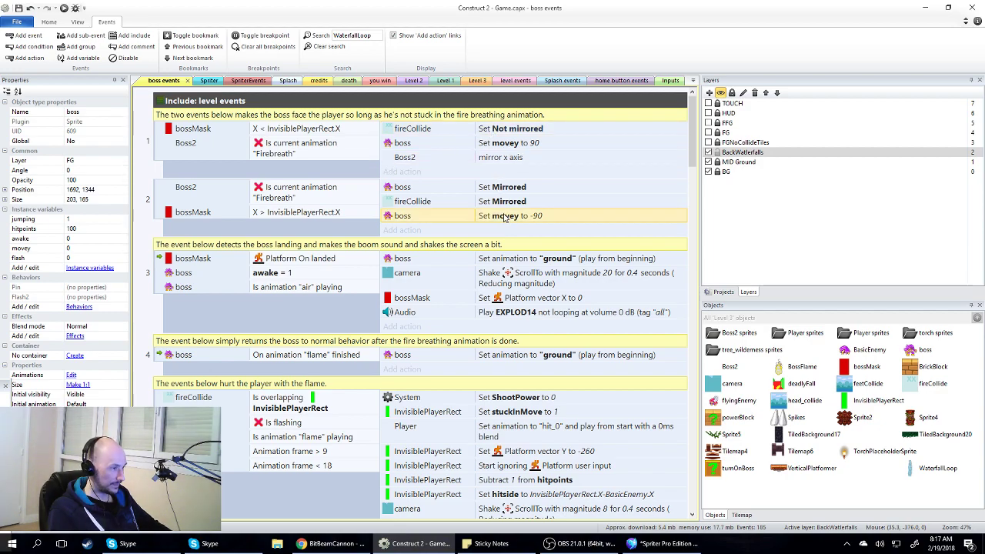
{"action": "key", "text": "ctrl+v"}
{"action": "left_click", "coordinate": [497, 188]}
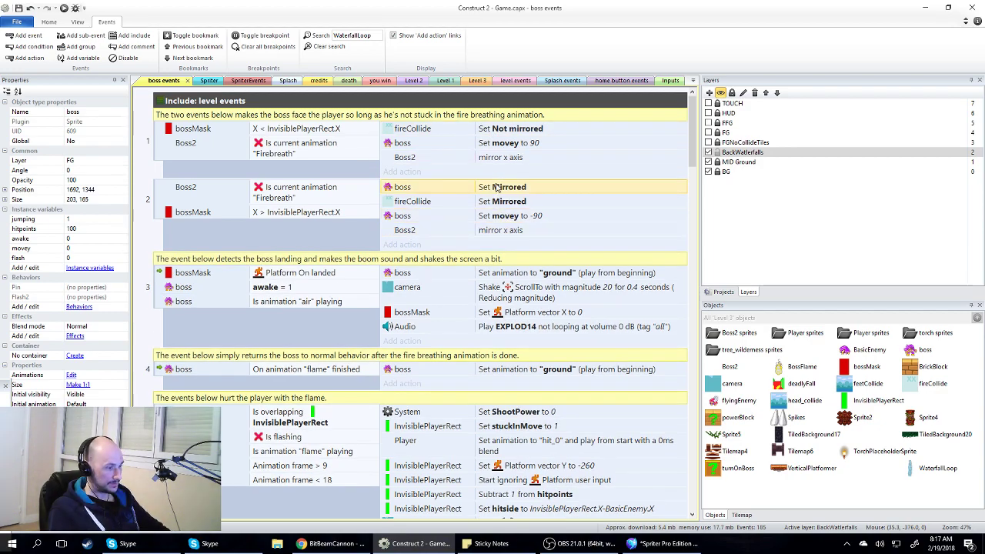
{"action": "key", "text": "Delete"}
- Place event 2's Boss2 mirror action above the boss's Set movey action and change it to don't mirror x axis
{"action": "left_click_drag", "start_coordinate": [499, 216], "coordinate": [497, 197]}
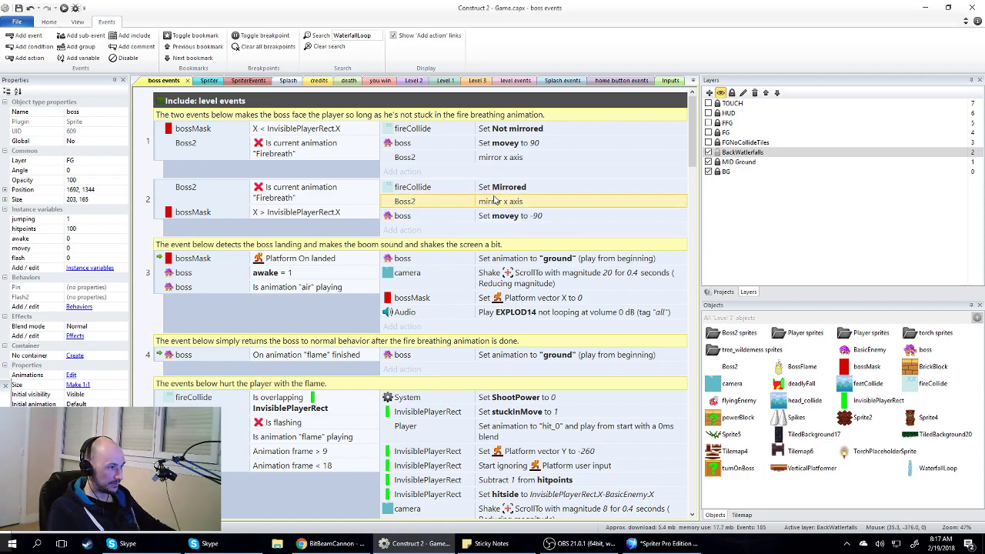
{"action": "double_click", "coordinate": [497, 202]}
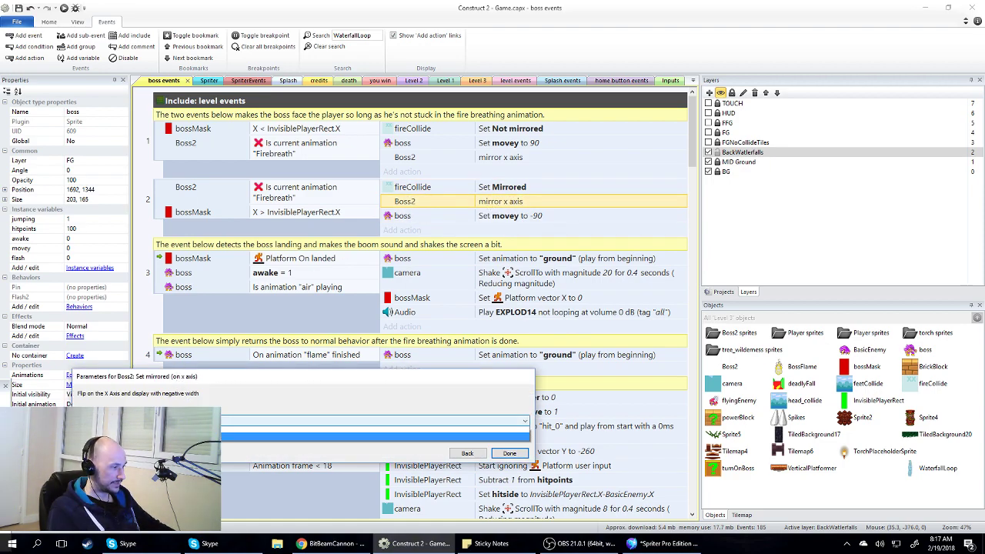
{"action": "left_click", "coordinate": [510, 453]}
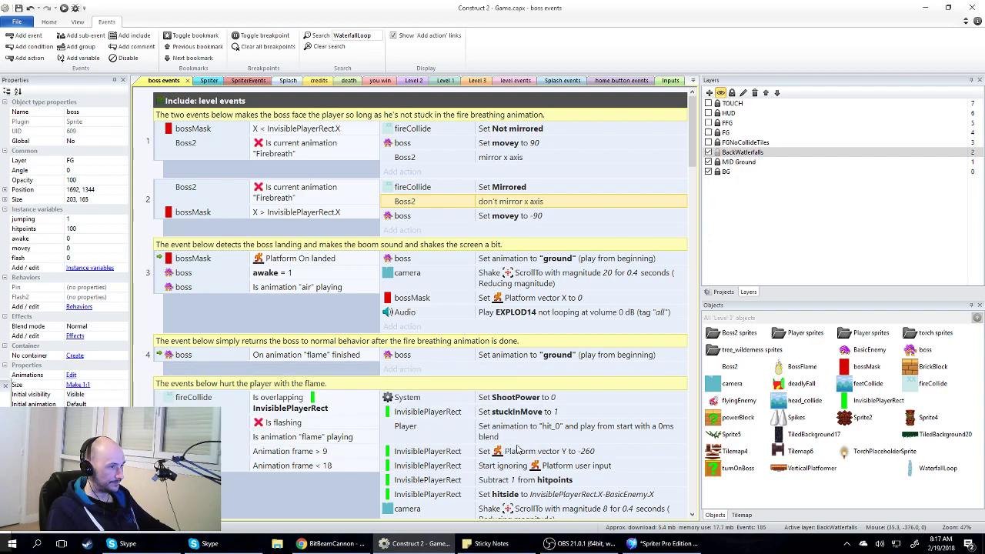
- Check the parameters of event 1's boss Set movey action without changing them
{"action": "left_click", "coordinate": [402, 146]}
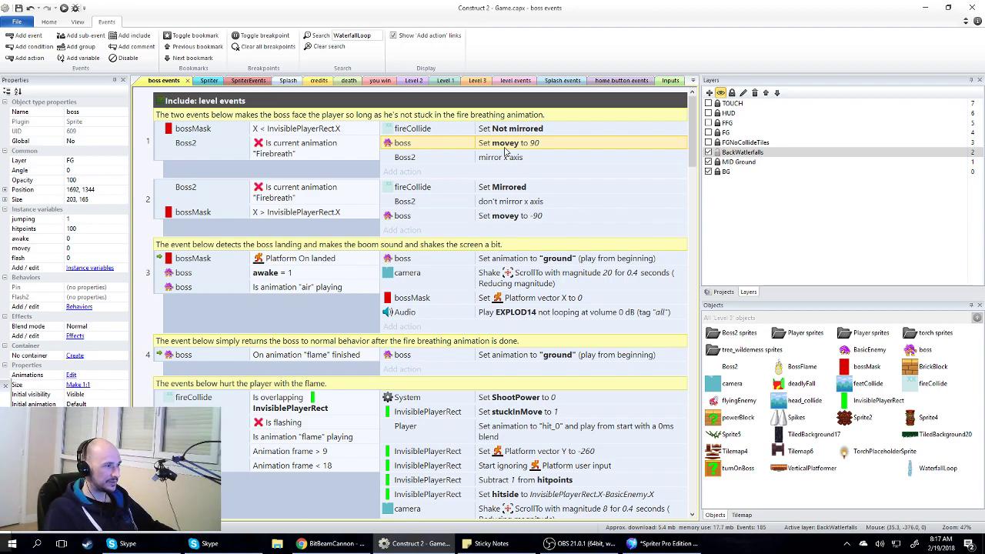
{"action": "double_click", "coordinate": [500, 145]}
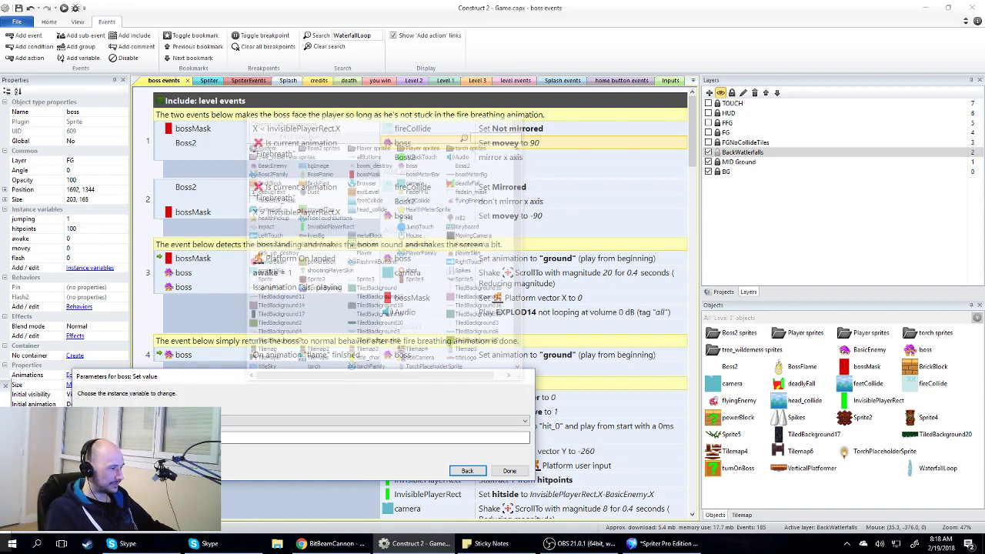
{"action": "key", "text": "Escape"}
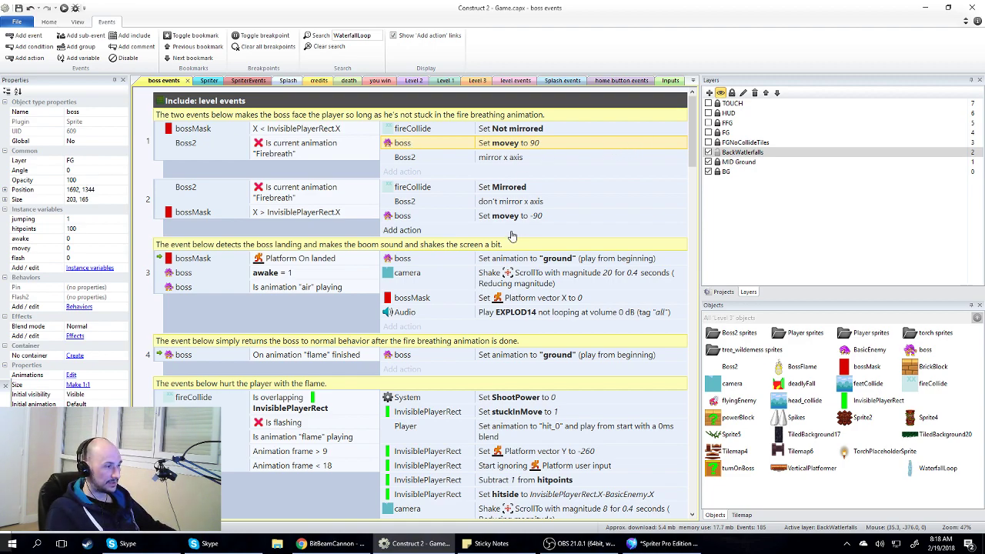
{"action": "left_click", "coordinate": [502, 205]}
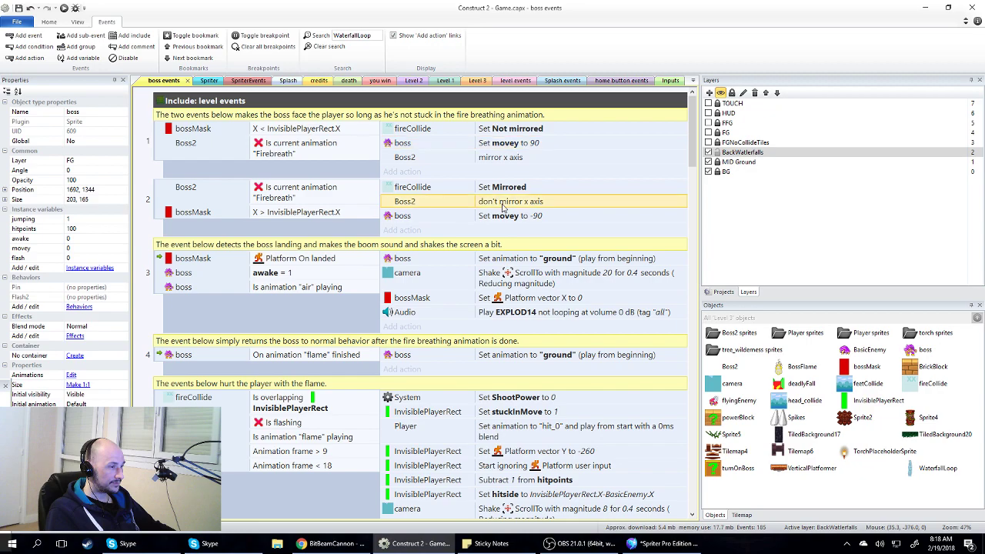
- Preview Level 3 and guide the player character through the level toward the boss area
{"action": "left_click", "coordinate": [477, 80]}
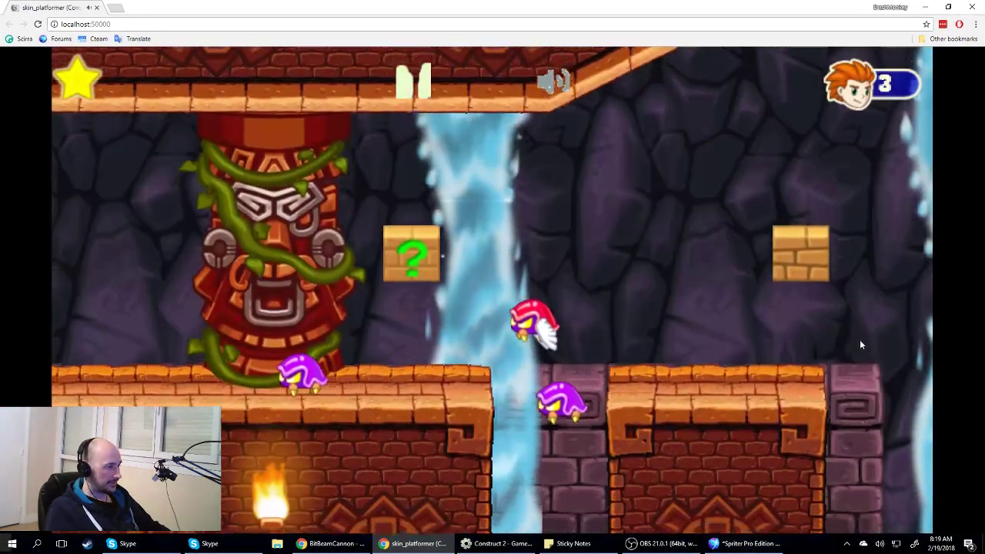
{"action": "key", "text": "Up"}
{"action": "key", "text": "Up"}
{"action": "key", "text": "Left"}
{"action": "key", "text": "Right"}
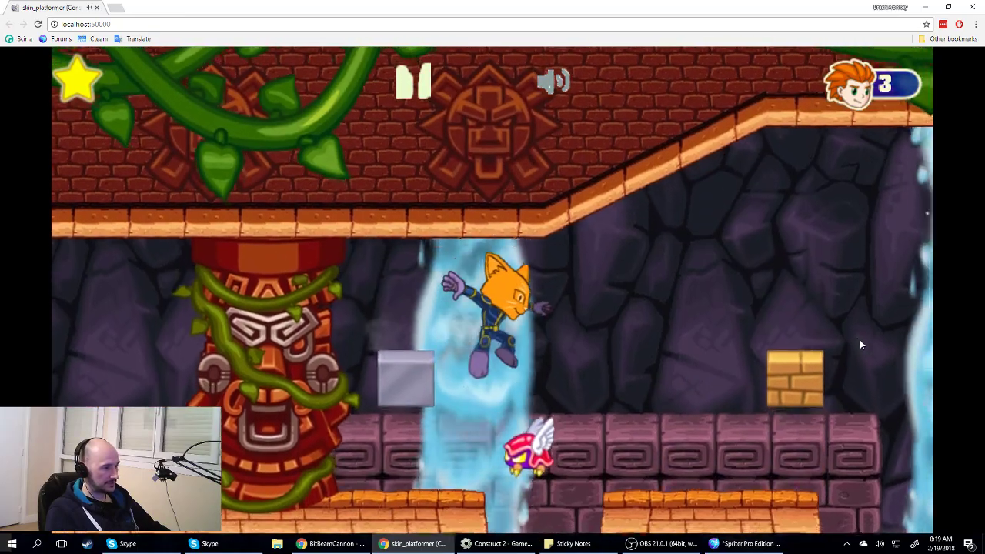
{"action": "key", "text": "Right"}
{"action": "key", "text": "Up"}
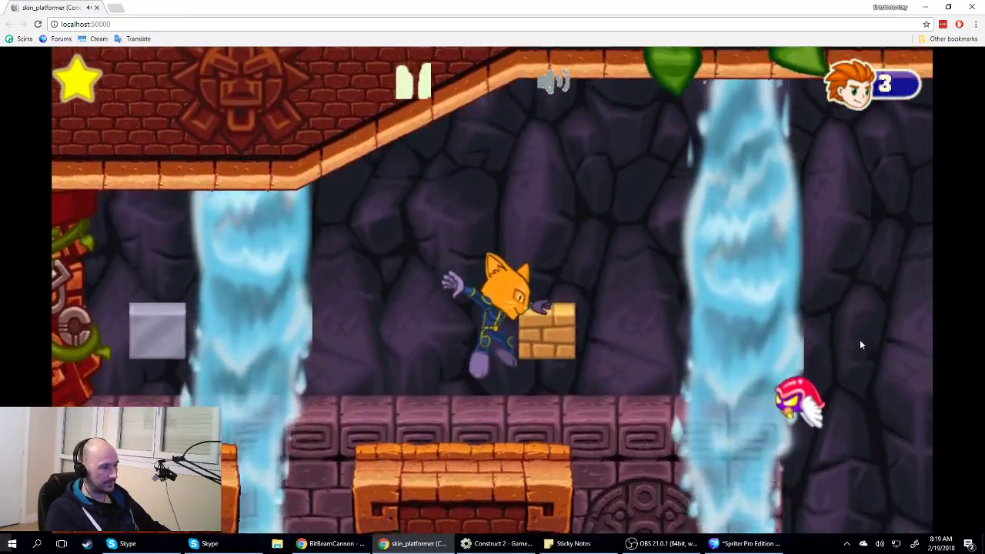
{"action": "key", "text": "Up"}
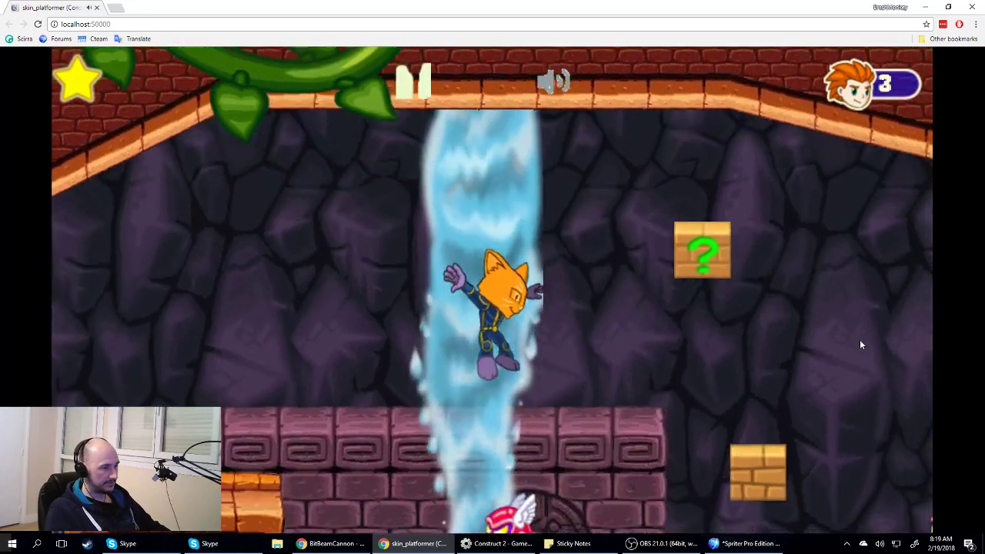
{"action": "key", "text": "Left"}
{"action": "key", "text": "Up"}
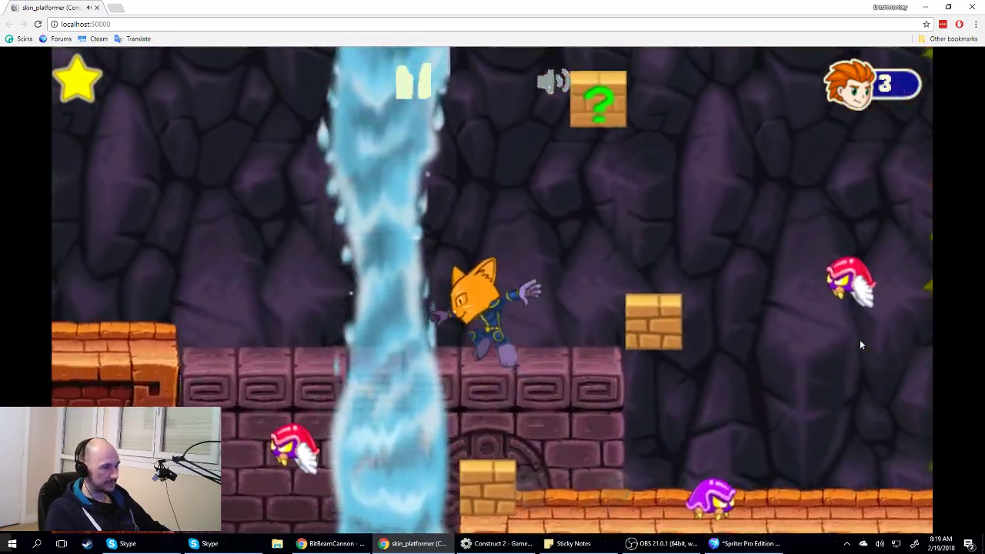
{"action": "key", "text": "Left"}
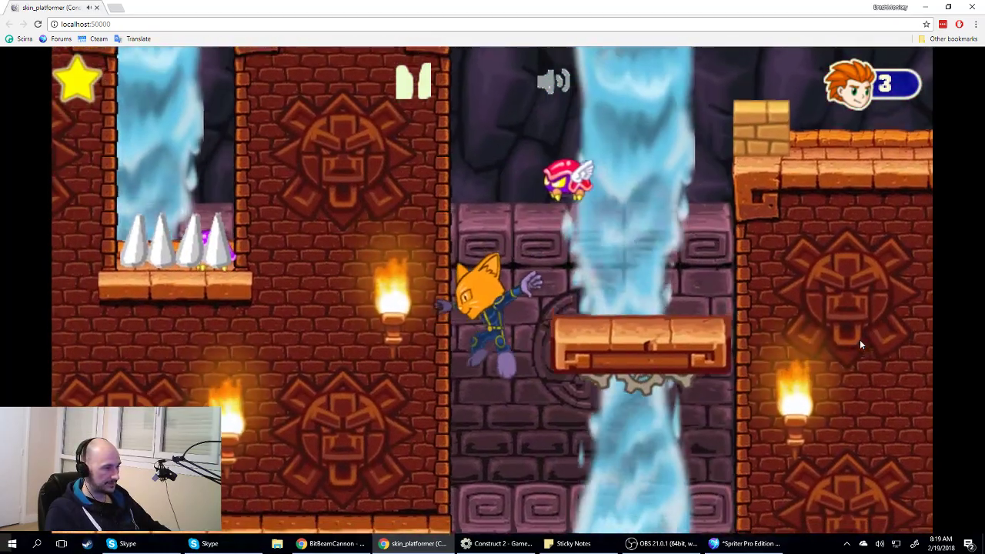
{"action": "key", "text": "Right"}
{"action": "key", "text": "Up"}
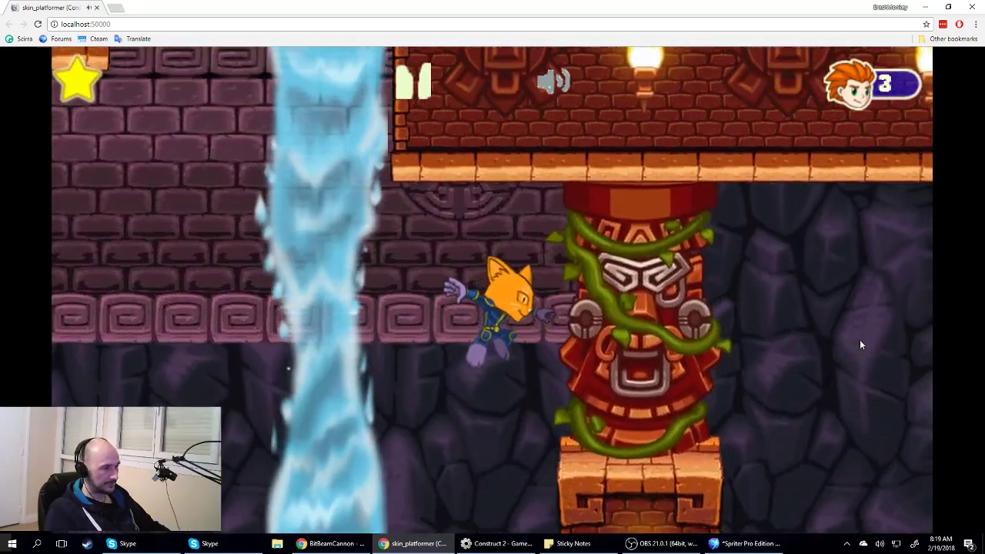
{"action": "key", "text": "Right"}
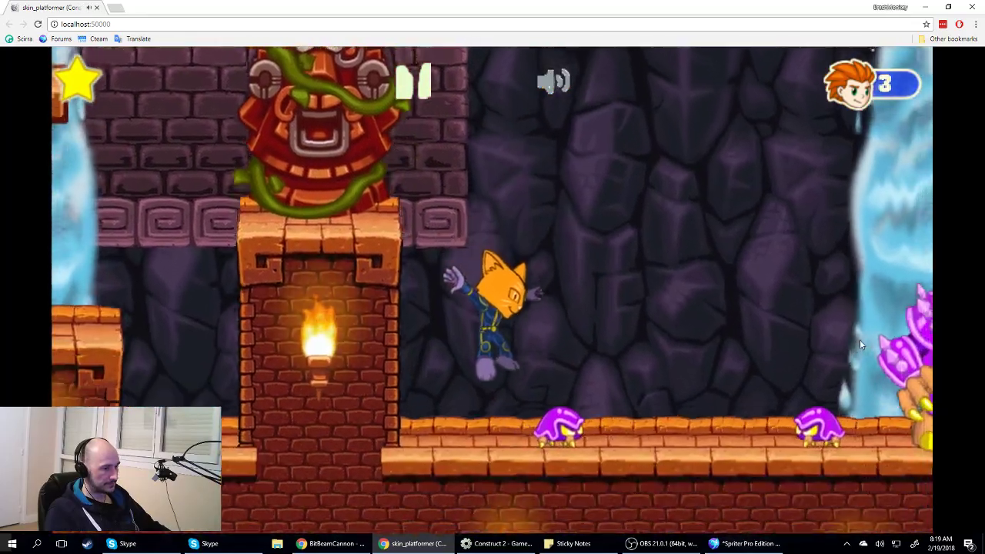
- Move and jump the player around the boss to test its facing direction, and close the preview
{"action": "key", "text": "Up"}
{"action": "key", "text": "Right"}
{"action": "key", "text": "Left"}
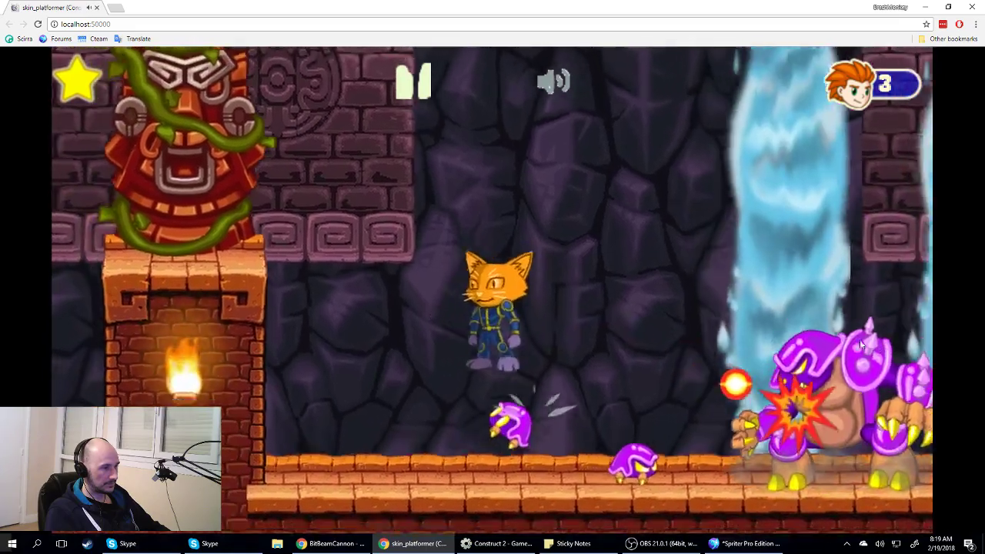
{"action": "key", "text": "Right"}
{"action": "key", "text": "Left"}
{"action": "key", "text": "Right"}
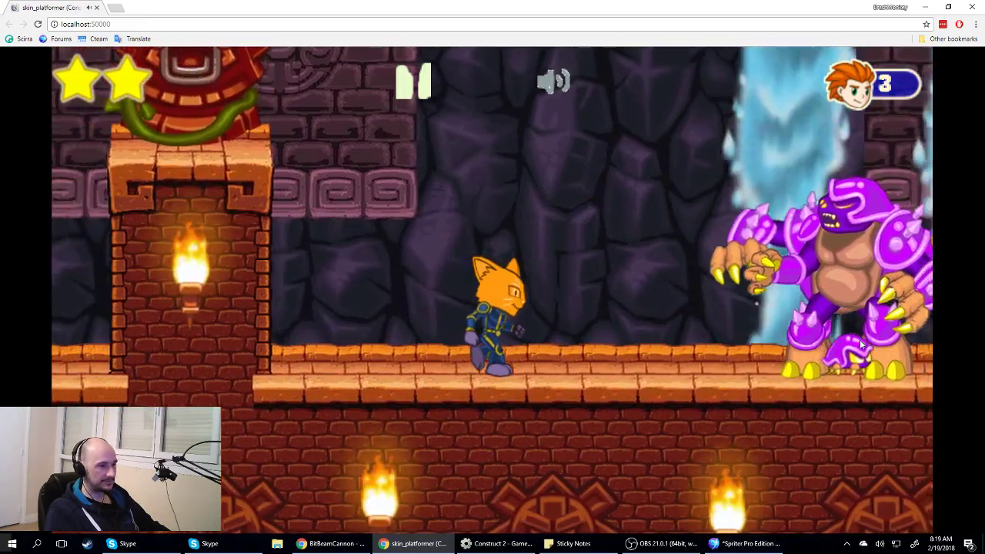
{"action": "key", "text": "Left"}
{"action": "key", "text": "Right"}
{"action": "key", "text": "Left"}
{"action": "key", "text": "Right"}
{"action": "key", "text": "Up"}
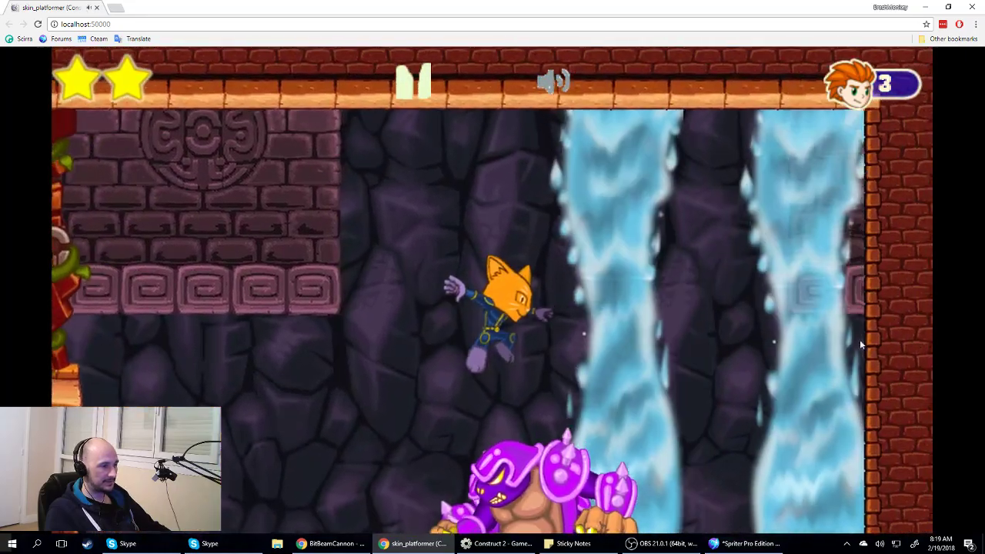
{"action": "key", "text": "Up"}
{"action": "key", "text": "Left"}
{"action": "key", "text": "Up"}
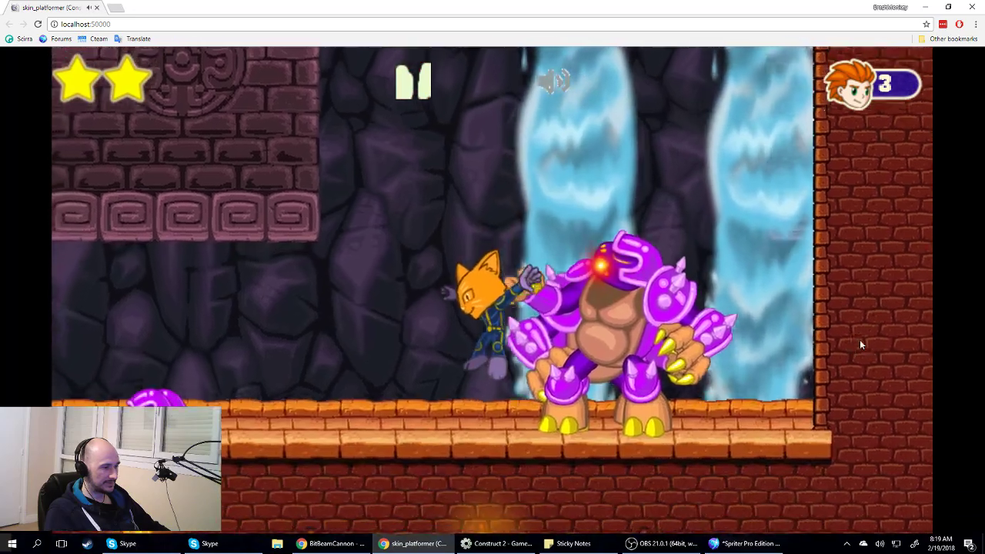
{"action": "key", "text": "Up"}
{"action": "key", "text": "Right"}
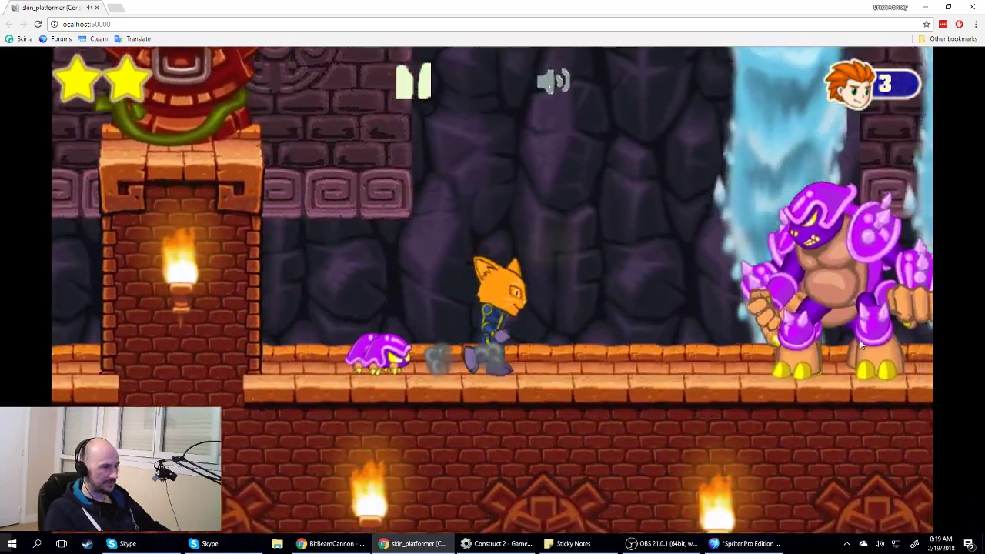
{"action": "key", "text": "Up"}
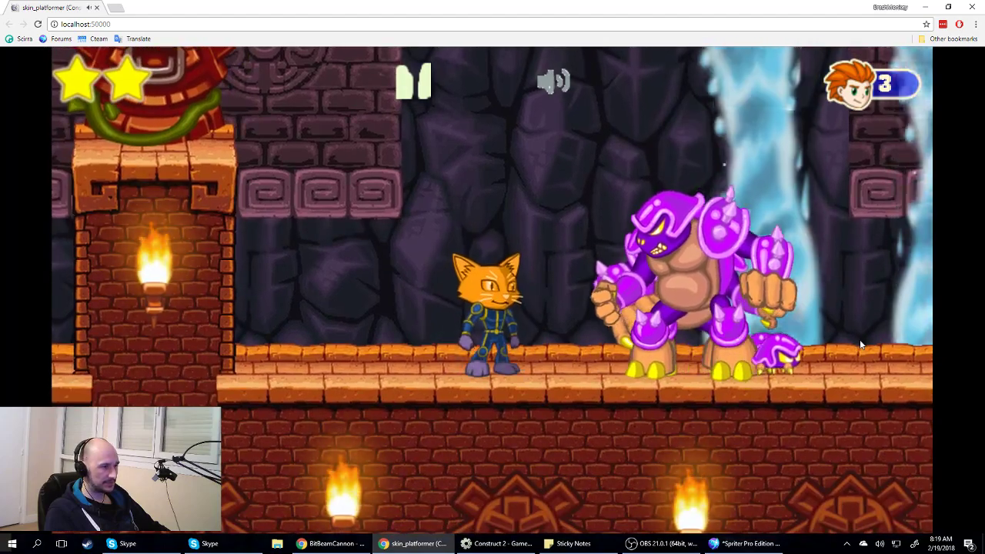
{"action": "key", "text": "Right"}
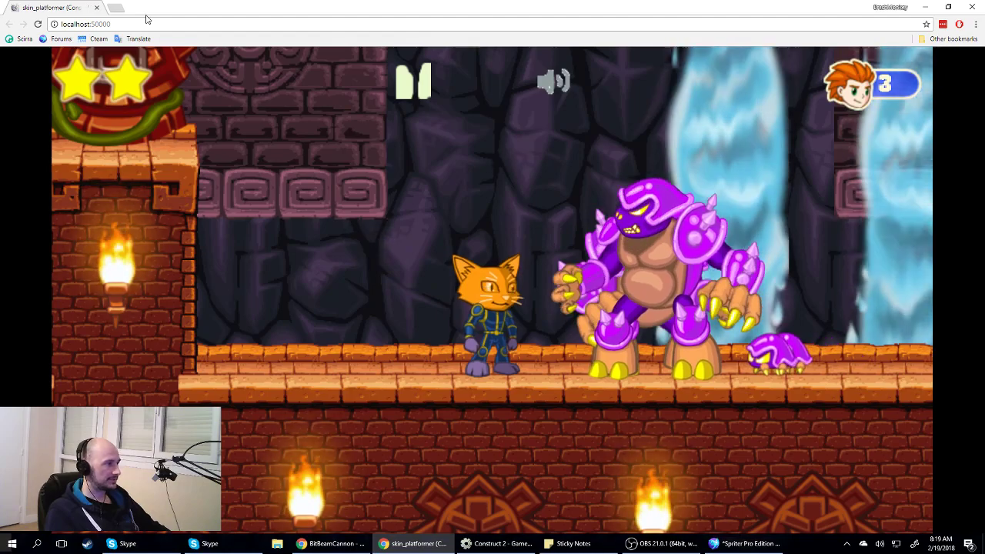
{"action": "left_click", "coordinate": [97, 9]}
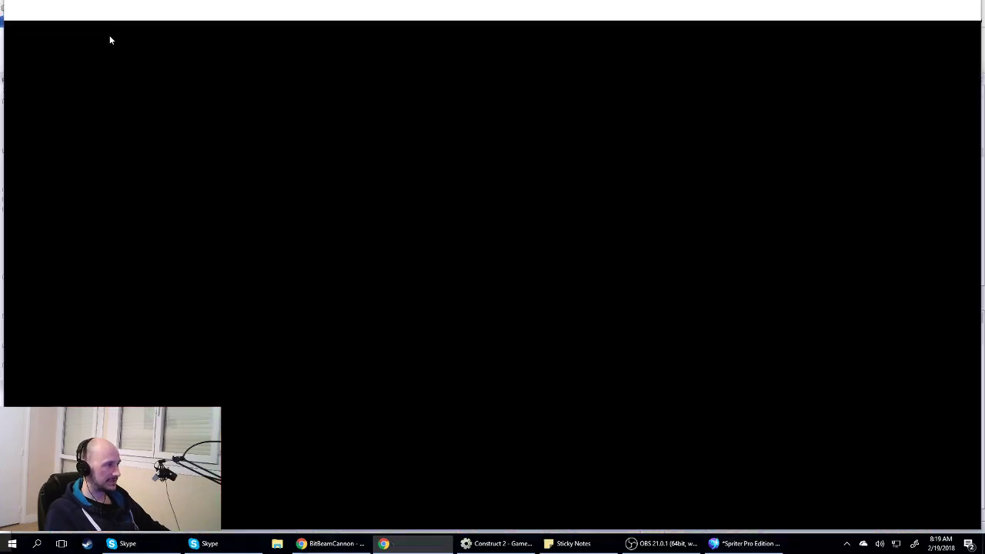
- Show and unlock the FG layer in Level 3, and lock the BackWatlerfalls layer
{"action": "left_click_drag", "start_coordinate": [426, 517], "coordinate": [376, 464]}
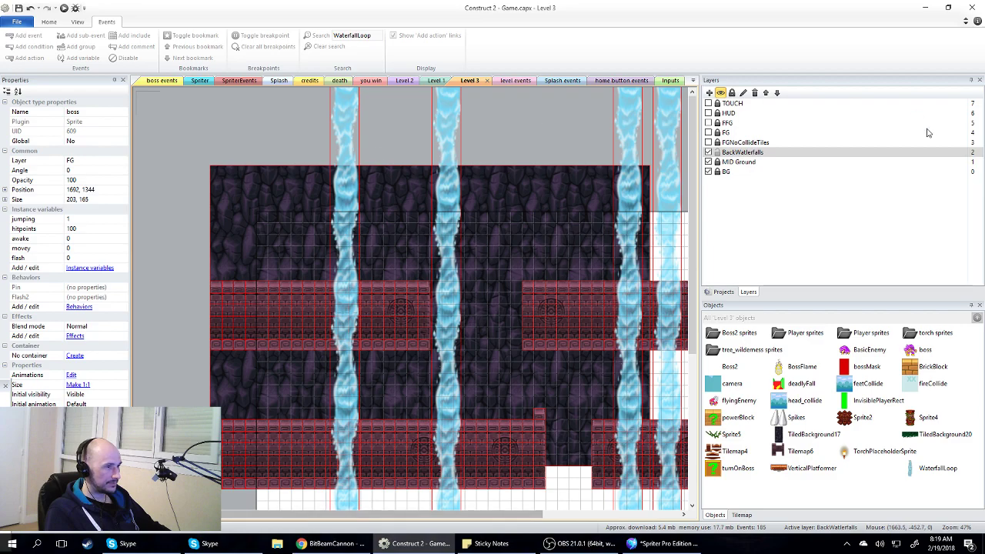
{"action": "left_click", "coordinate": [708, 133]}
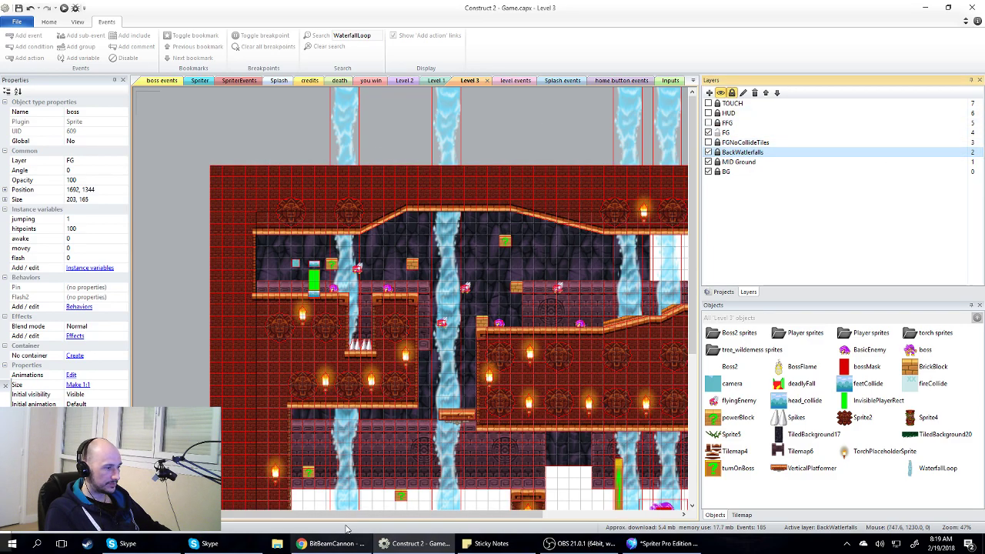
{"action": "left_click_drag", "start_coordinate": [542, 517], "coordinate": [600, 516]}
{"action": "scroll", "coordinate": [606, 470], "scroll_direction": "down", "scroll_amount": 1}
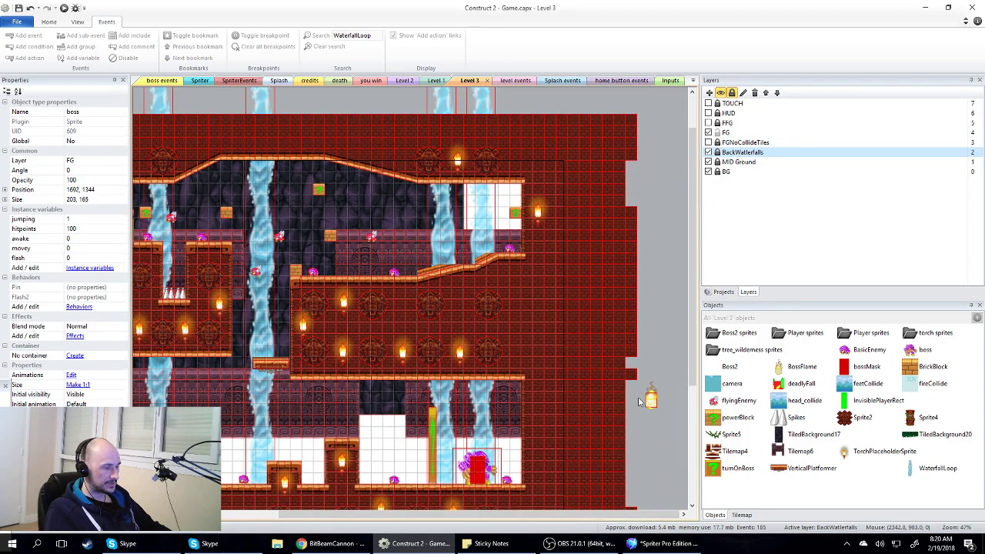
- Select the flame sprite outside the level's edge and check its object name
{"action": "left_click", "coordinate": [650, 401]}
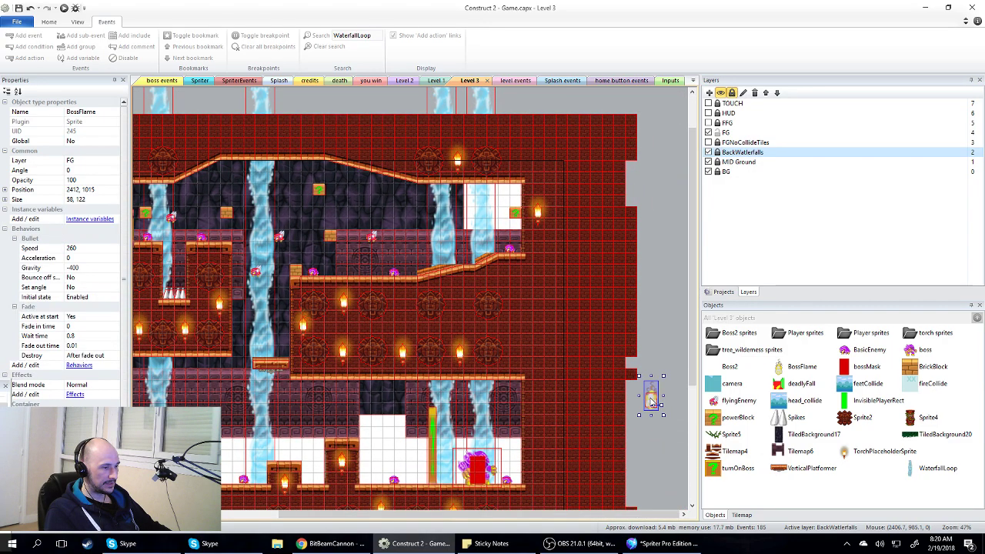
{"action": "left_click", "coordinate": [103, 113]}
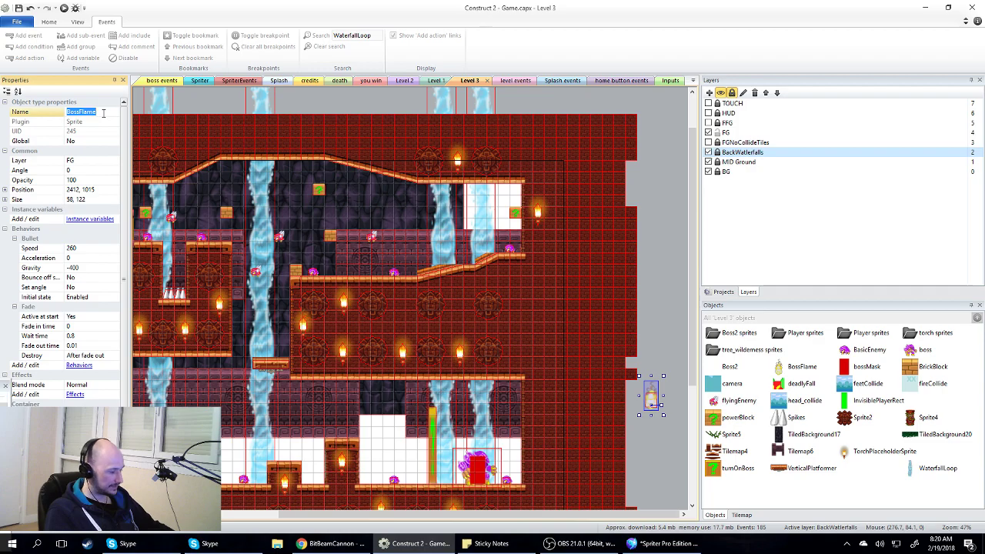
{"action": "left_click", "coordinate": [652, 393]}
{"action": "left_click", "coordinate": [652, 401]}
{"action": "left_click", "coordinate": [651, 396]}
{"action": "left_click", "coordinate": [648, 402]}
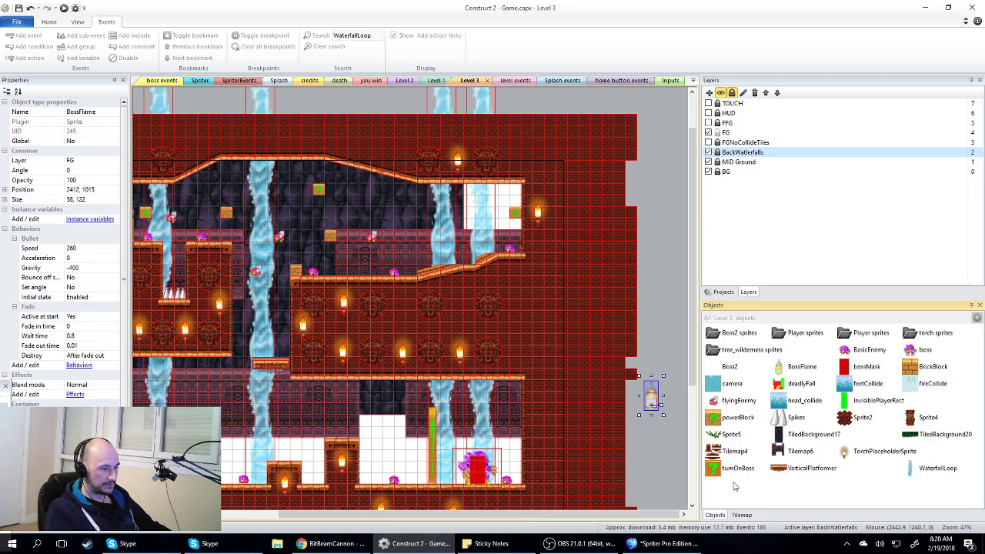
- Browse the project's object types, inspect flyingEnemy's animations, and reselect the BossFlame sprite in Level 3
{"action": "left_click", "coordinate": [722, 292]}
{"action": "scroll", "coordinate": [777, 185], "scroll_direction": "down", "scroll_amount": 3}
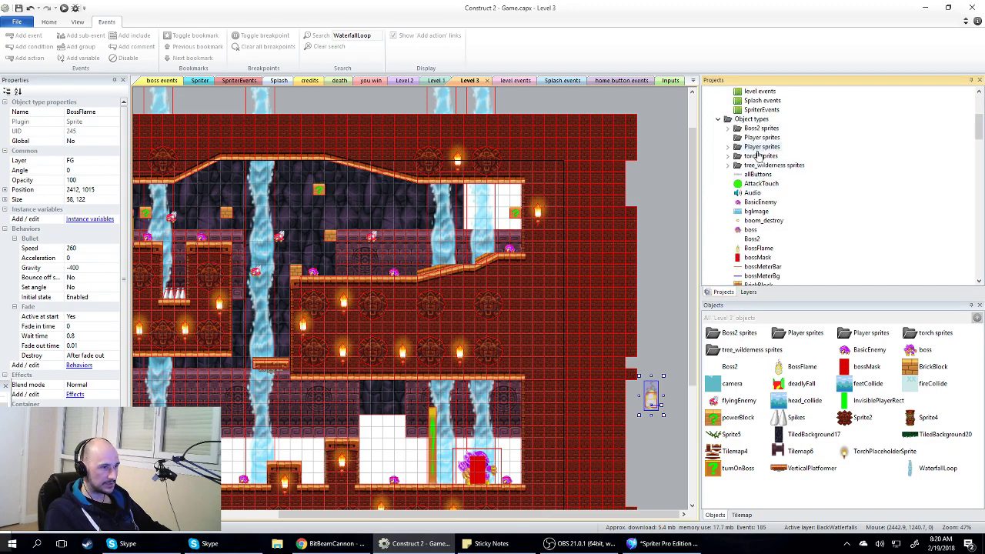
{"action": "scroll", "coordinate": [757, 191], "scroll_direction": "down", "scroll_amount": 6}
{"action": "scroll", "coordinate": [758, 195], "scroll_direction": "down", "scroll_amount": 4}
{"action": "scroll", "coordinate": [758, 189], "scroll_direction": "up", "scroll_amount": 2}
{"action": "left_click", "coordinate": [759, 185]}
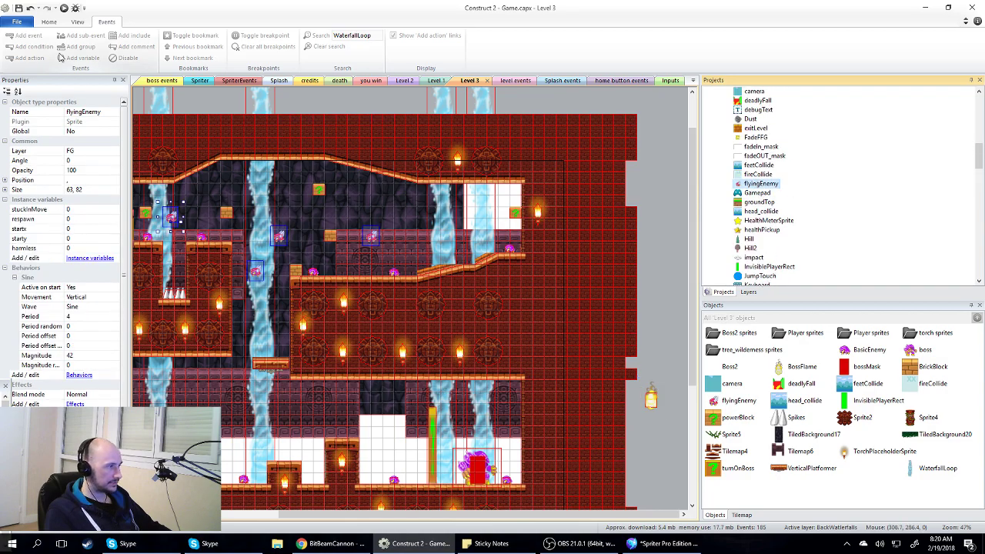
{"action": "double_click", "coordinate": [759, 185]}
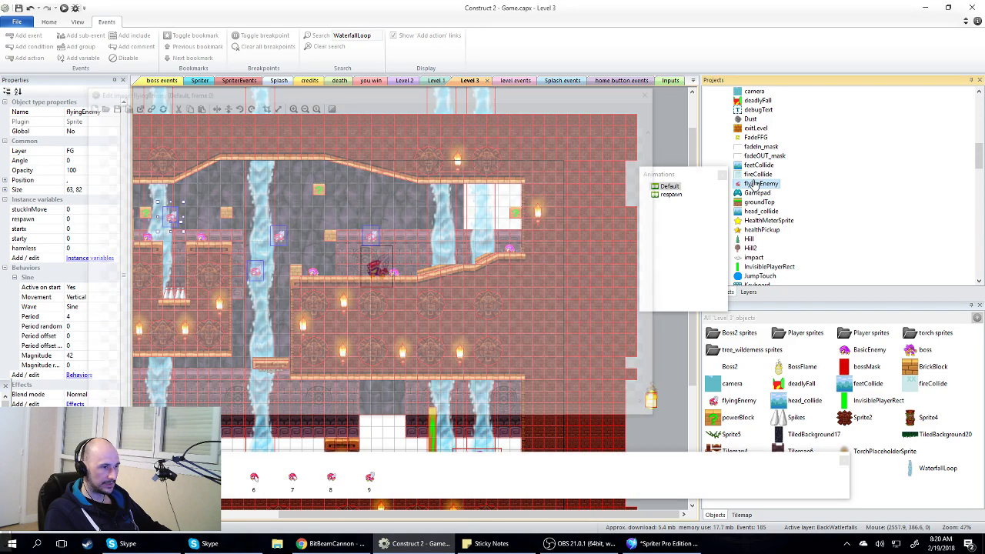
{"action": "left_click", "coordinate": [652, 91]}
{"action": "left_click", "coordinate": [735, 254]}
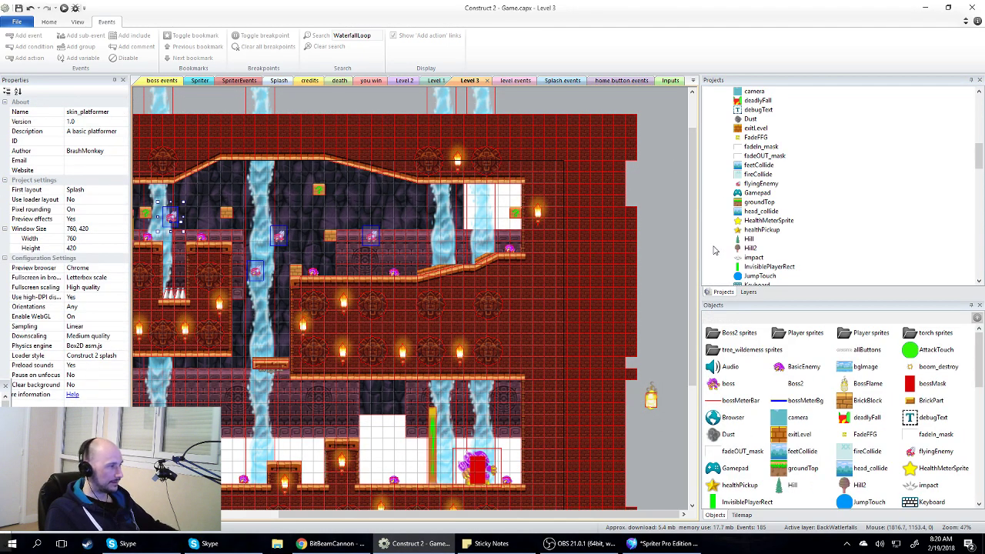
{"action": "scroll", "coordinate": [603, 399], "scroll_direction": "down", "scroll_amount": 2}
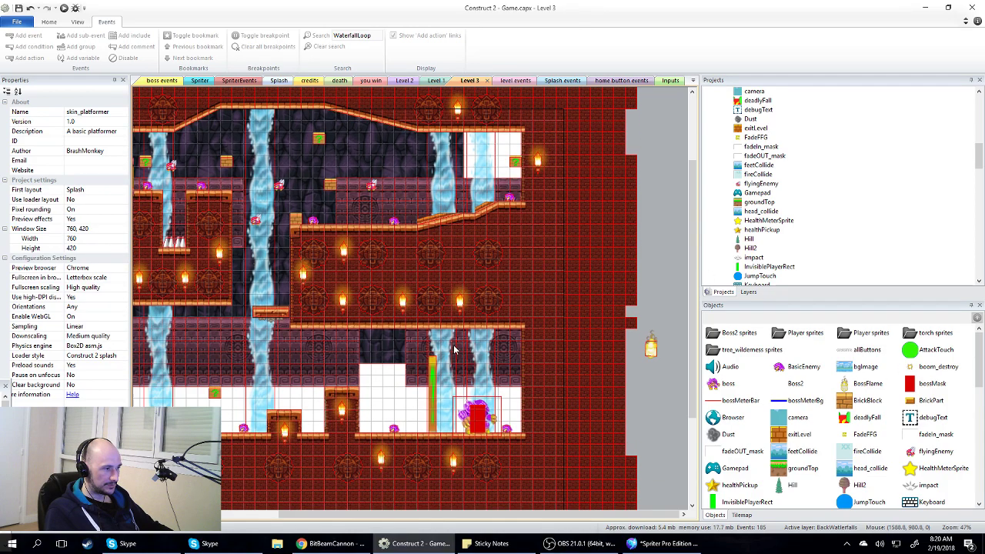
{"action": "left_click", "coordinate": [651, 344]}
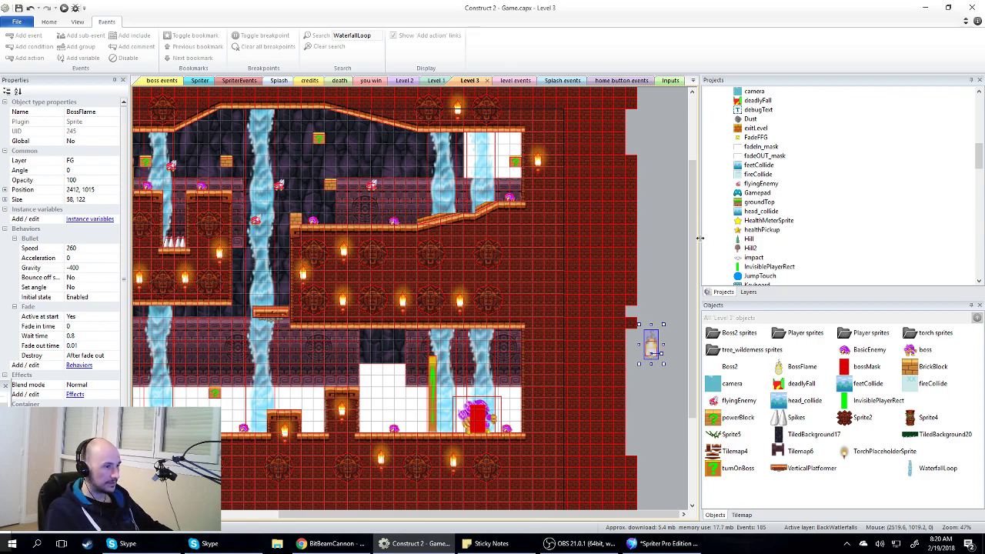
- Open the included level events sheet from the boss events sheet and search it for "hit"
{"action": "double_click", "coordinate": [664, 242]}
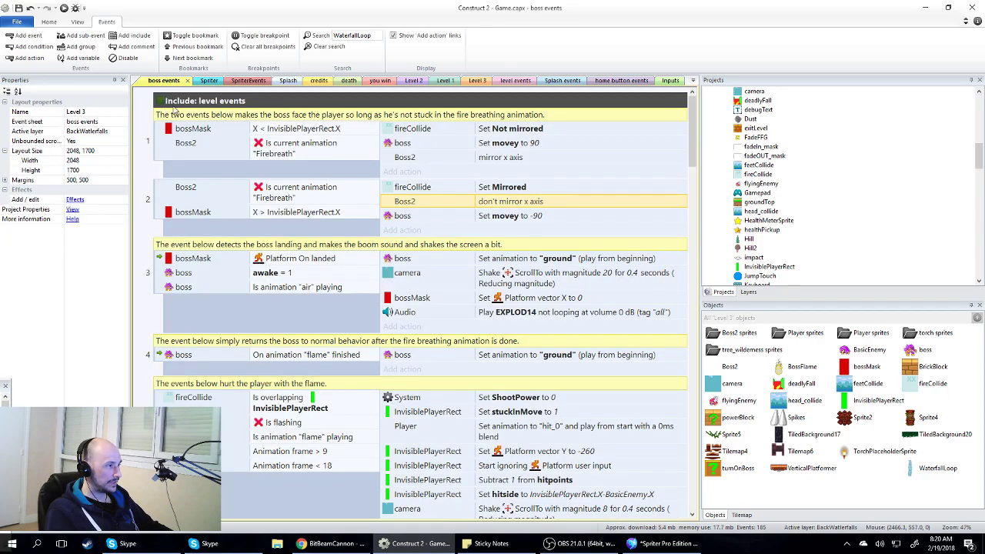
{"action": "double_click", "coordinate": [235, 102]}
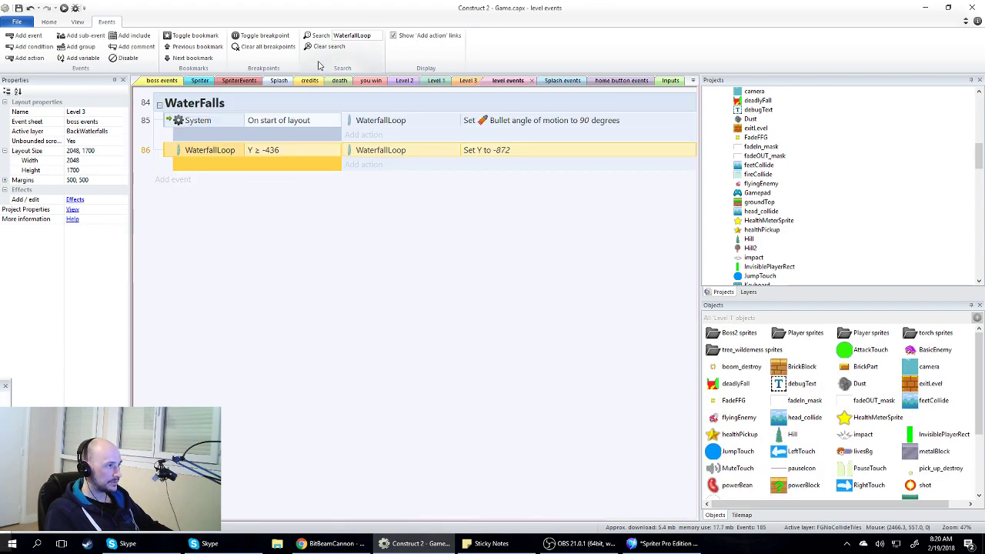
{"action": "left_click", "coordinate": [373, 37]}
{"action": "type", "text": "hi"}
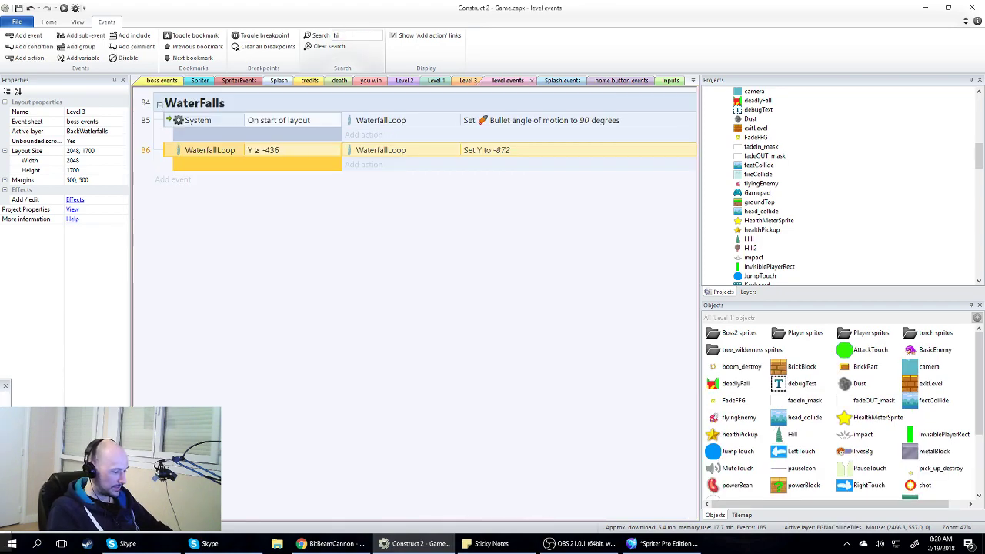
{"action": "type", "text": "t"}
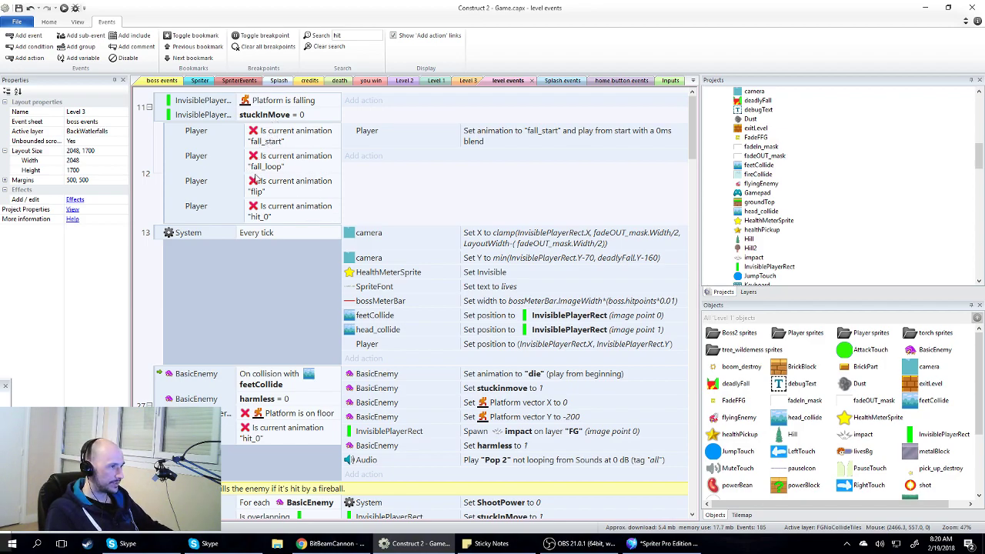
- Copy the event that hurts the player on BasicEnemy overlap, together with its comment, and paste it after the event comparing X with scrollx-(fadeOUT_mask.Width/2)
{"action": "scroll", "coordinate": [369, 155], "scroll_direction": "down", "scroll_amount": 3}
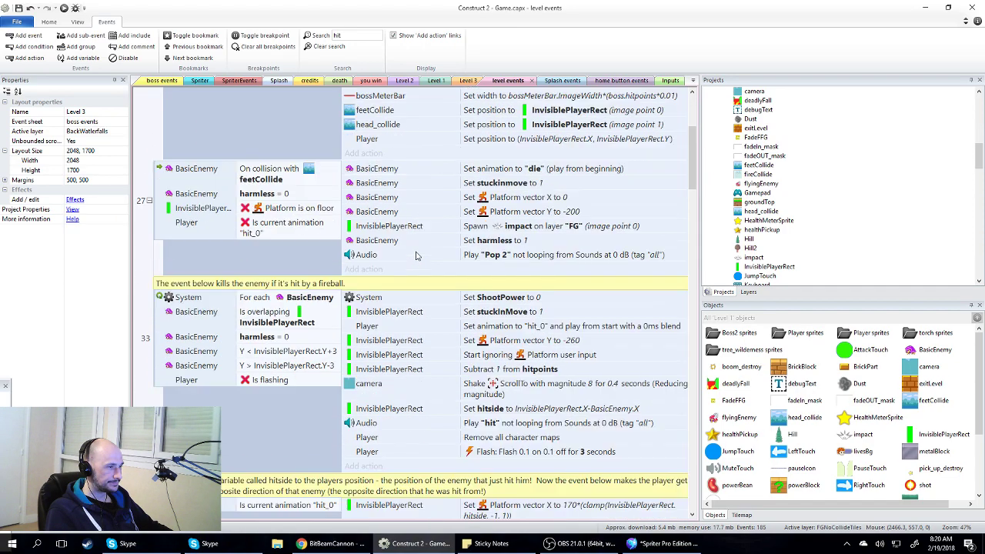
{"action": "scroll", "coordinate": [416, 256], "scroll_direction": "down", "scroll_amount": 1}
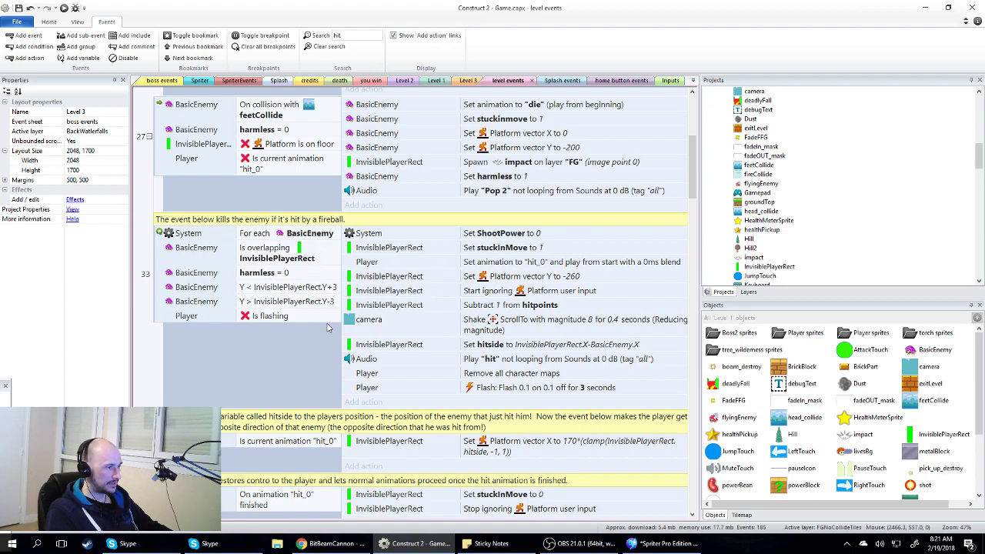
{"action": "scroll", "coordinate": [375, 288], "scroll_direction": "down", "scroll_amount": 1}
{"action": "left_click", "coordinate": [156, 220]}
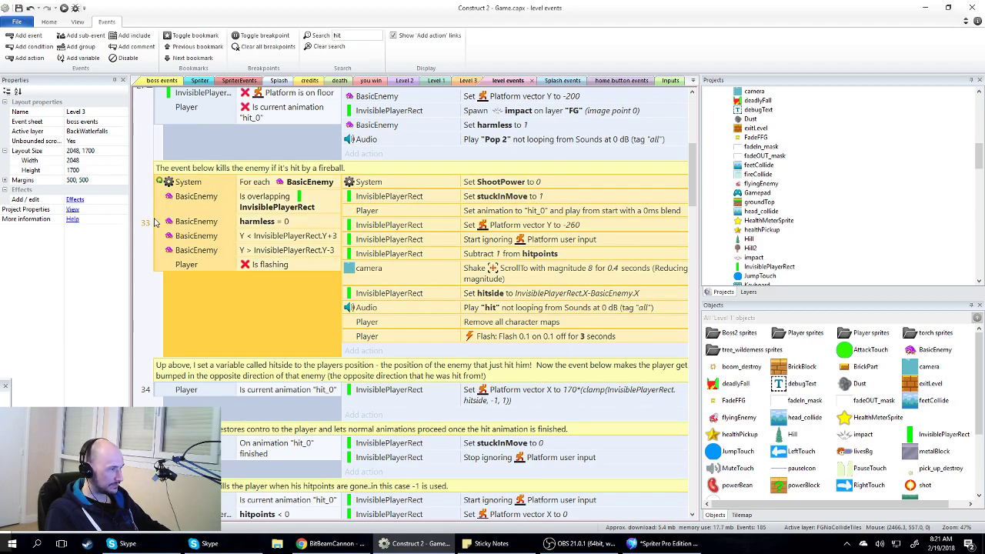
{"action": "left_click", "coordinate": [158, 171], "text": "ctrl"}
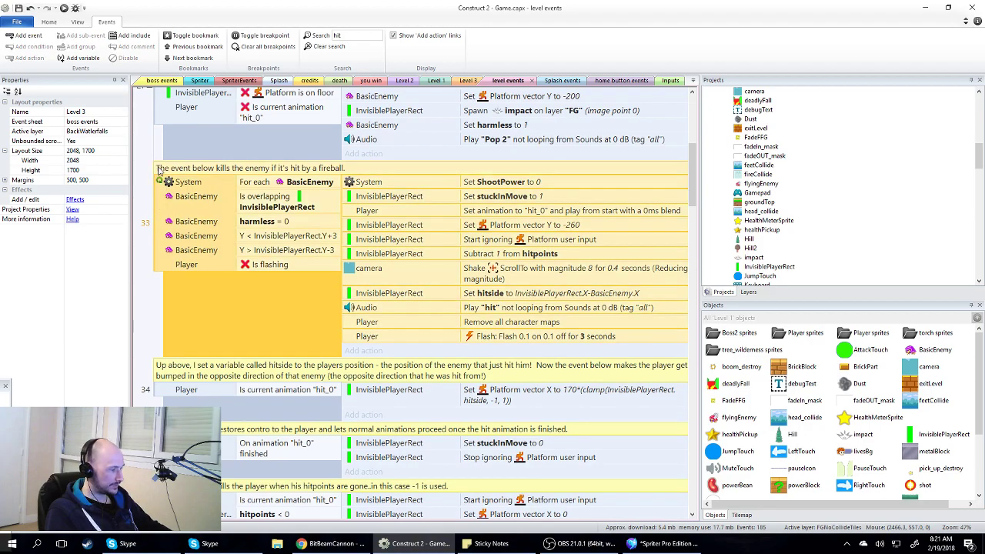
{"action": "left_click_drag", "start_coordinate": [690, 160], "coordinate": [682, 434]}
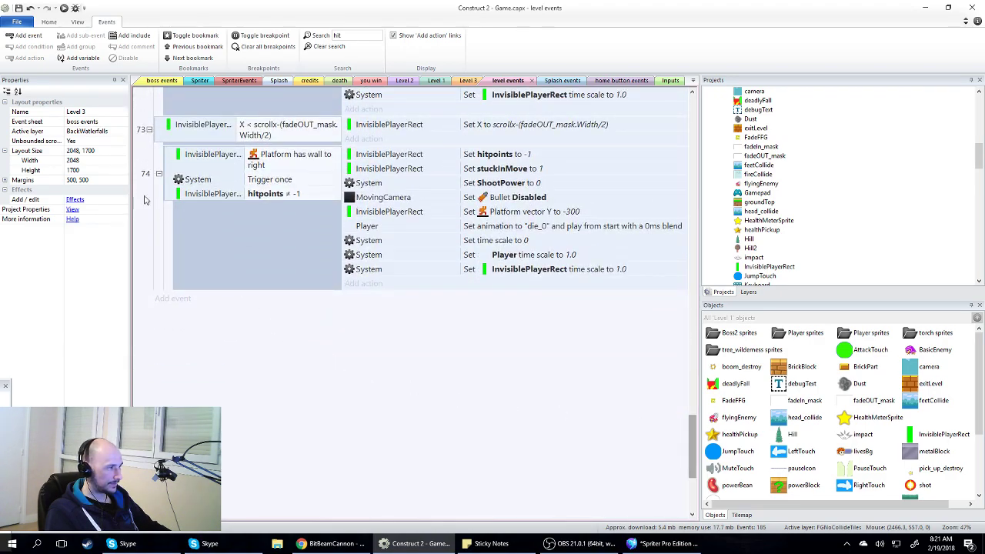
{"action": "left_click", "coordinate": [156, 132]}
{"action": "key", "text": "ctrl+v"}
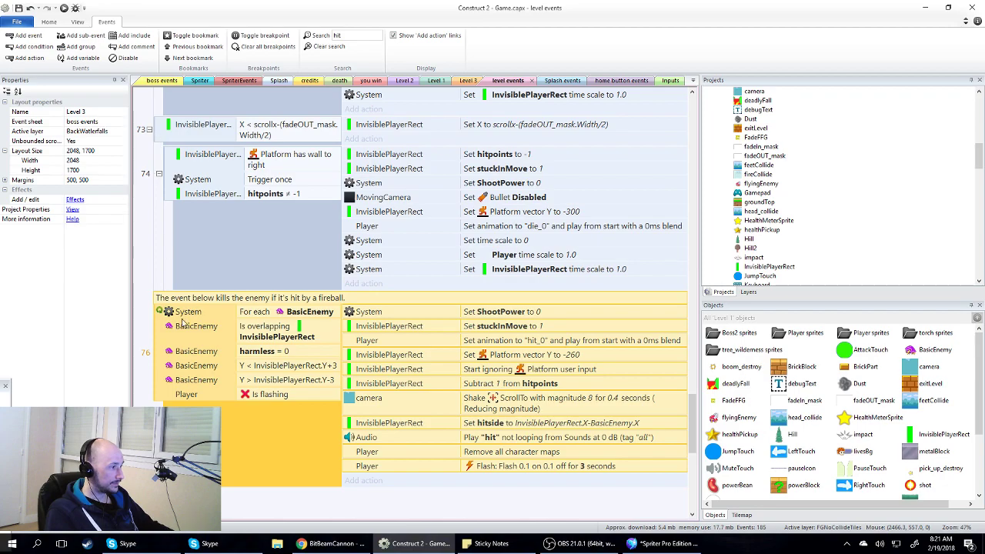
- Reword the pasted event's comment to "The event below hurts the player if he contacts flame"
{"action": "left_click", "coordinate": [147, 303]}
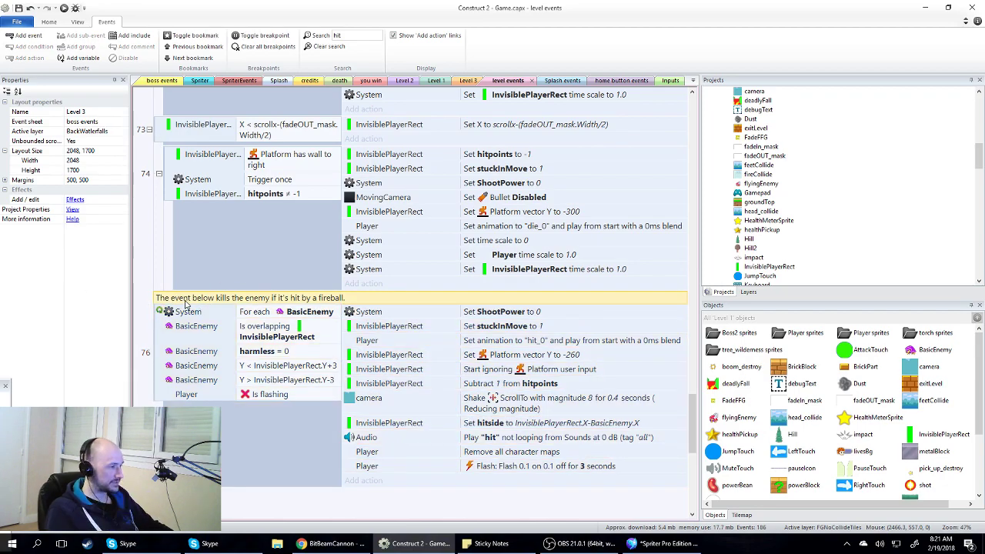
{"action": "double_click", "coordinate": [223, 298]}
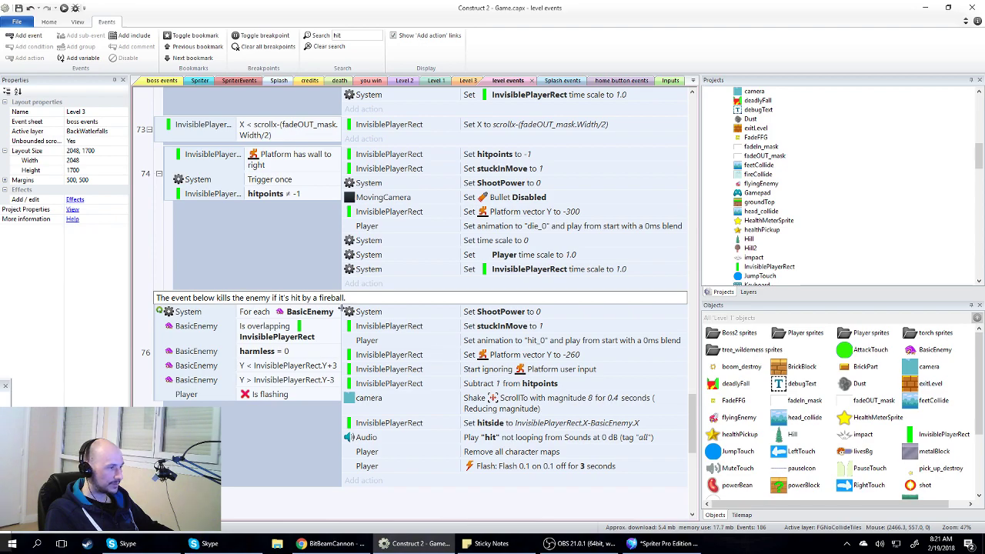
{"action": "left_click_drag", "start_coordinate": [346, 299], "coordinate": [218, 300]}
{"action": "type", "text": "he event below hurt"}
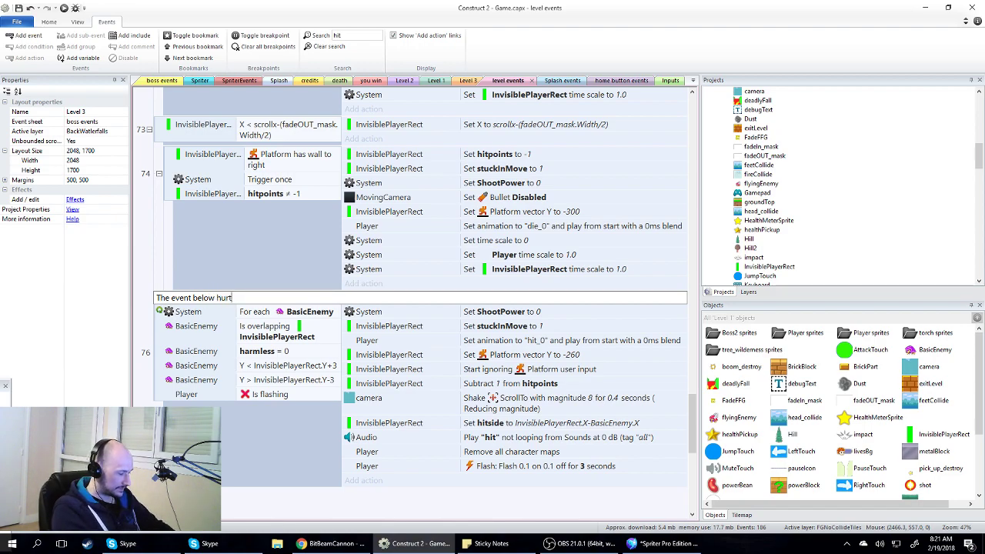
{"action": "type", "text": "s the player if he co"}
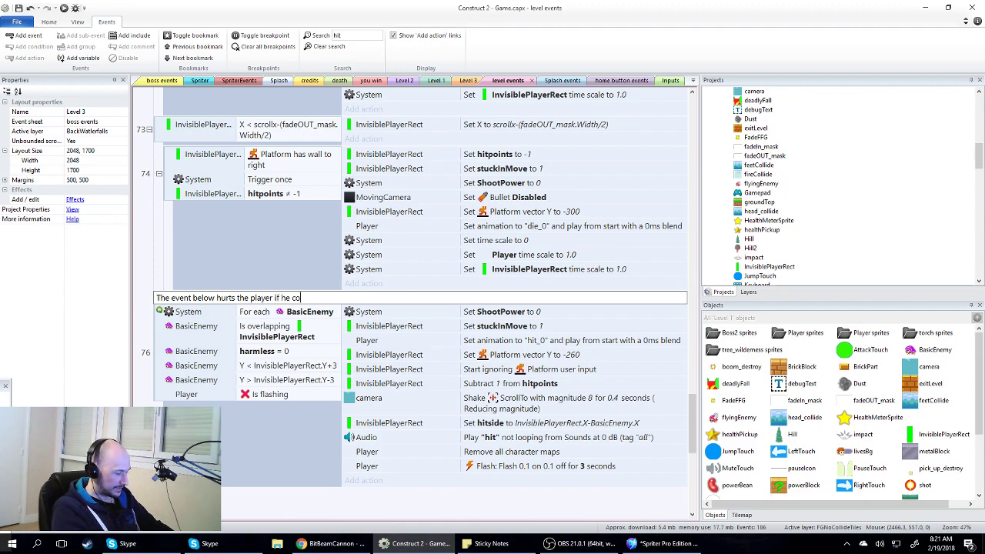
{"action": "type", "text": "ntacts flame"}
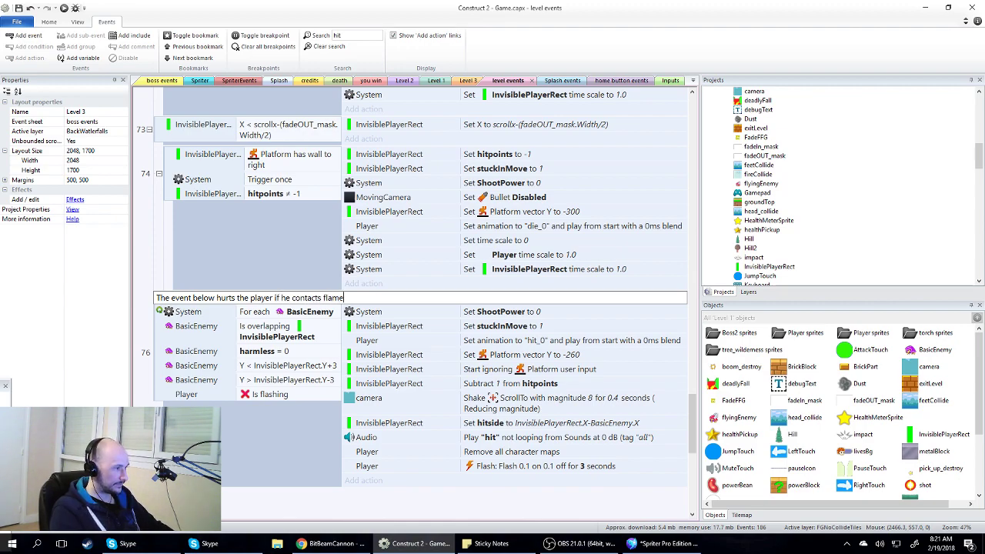
- Delete the For each BasicEnemy, harmless = 0 and both Y comparison conditions from the pasted event
{"action": "left_click", "coordinate": [179, 379]}
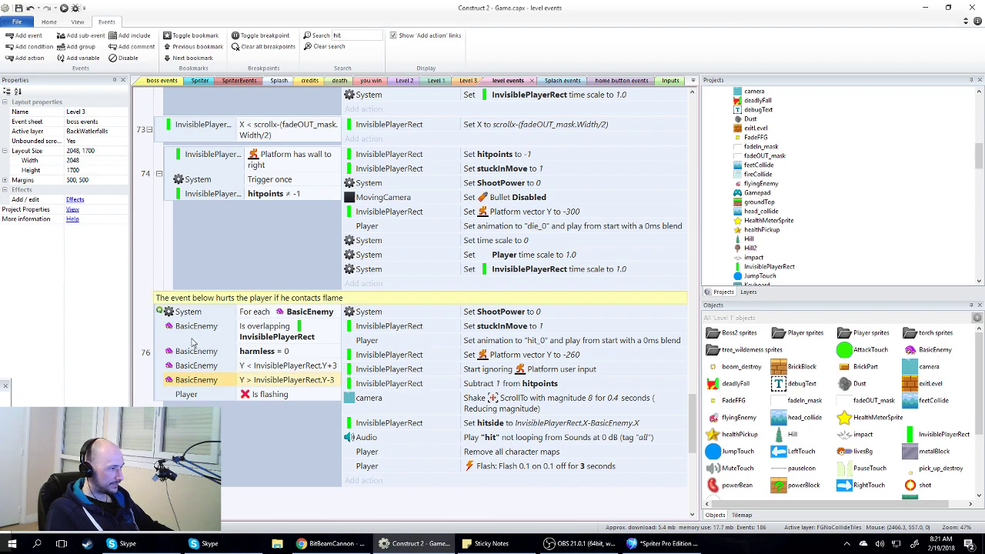
{"action": "left_click", "coordinate": [256, 314]}
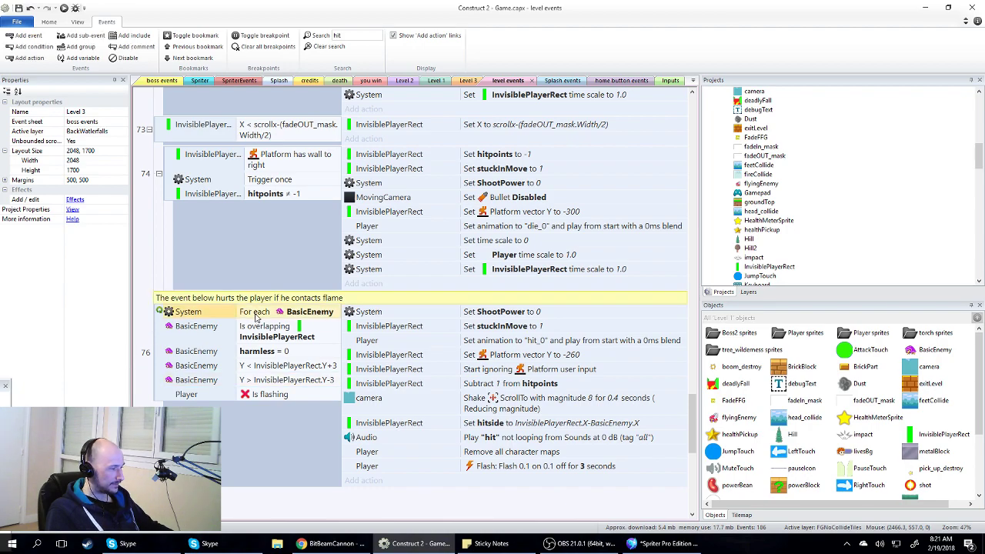
{"action": "left_click", "coordinate": [190, 369]}
{"action": "key", "text": "Delete"}
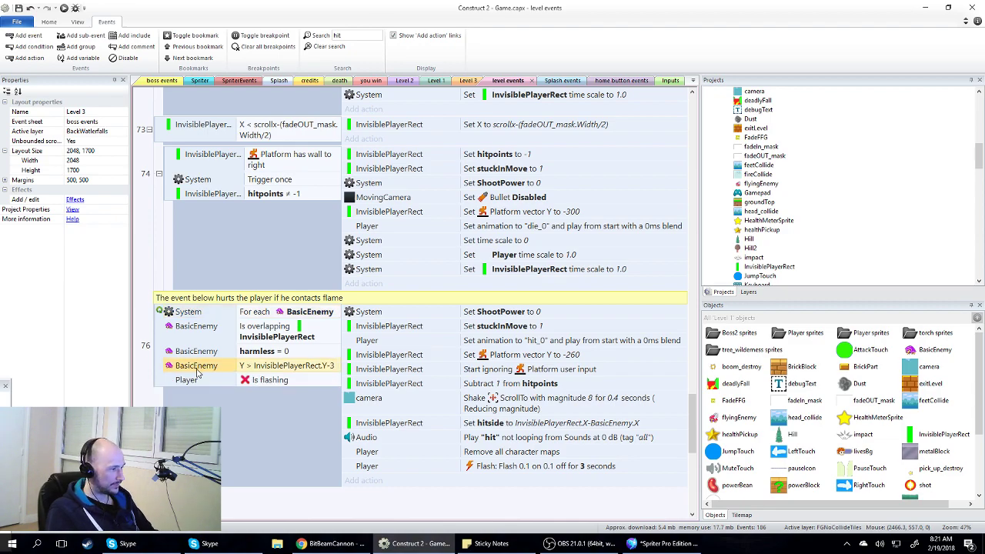
{"action": "key", "text": "Delete"}
{"action": "left_click", "coordinate": [187, 352]}
{"action": "key", "text": "Delete"}
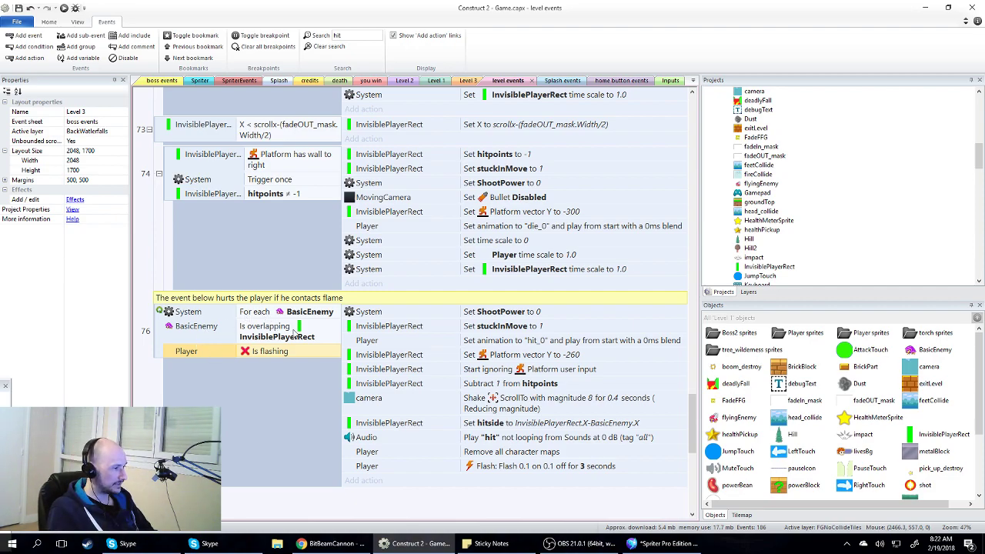
{"action": "left_click", "coordinate": [258, 314]}
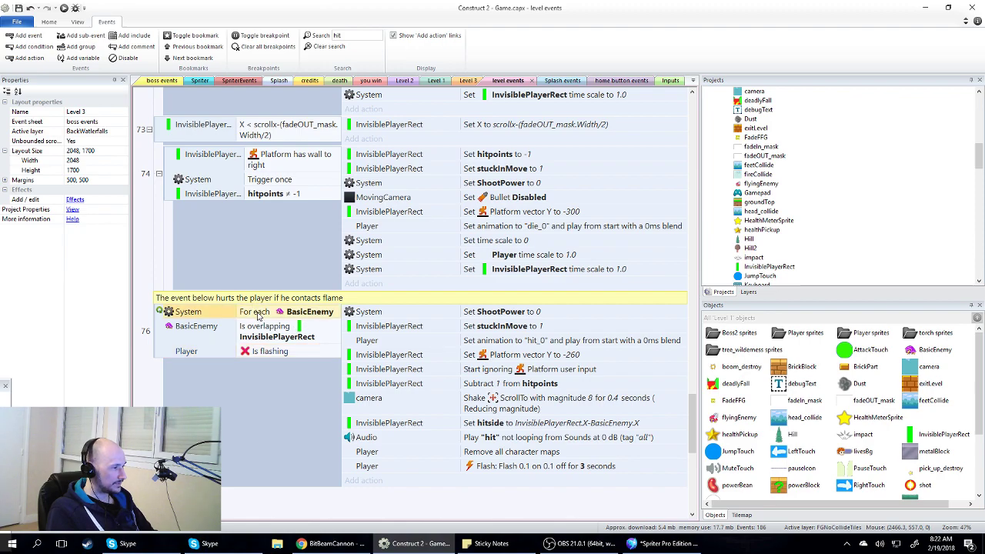
{"action": "key", "text": "Delete"}
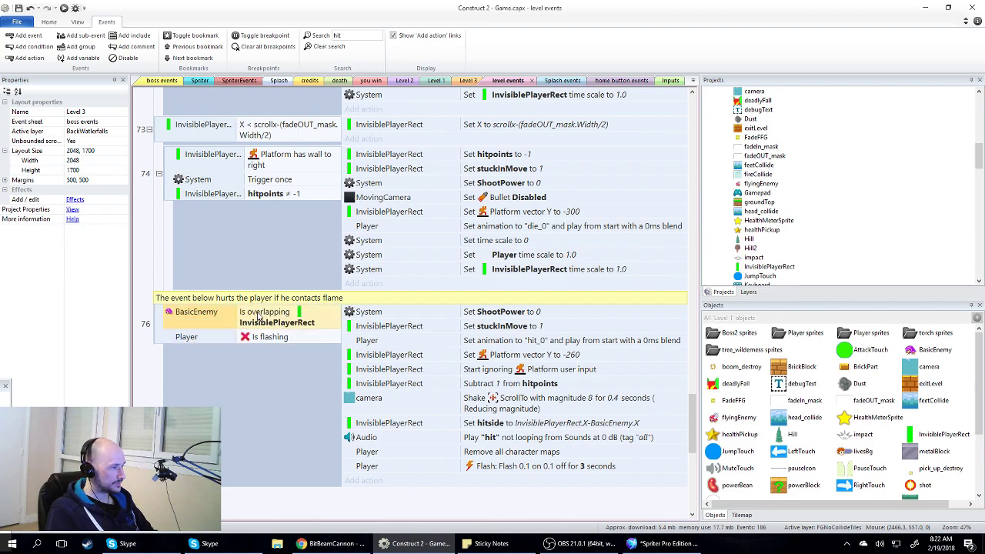
- Replace BasicEnemy with BossFlame in the pasted event's condition for overlapping InvisiblePlayerRect
{"action": "right_click", "coordinate": [180, 316]}
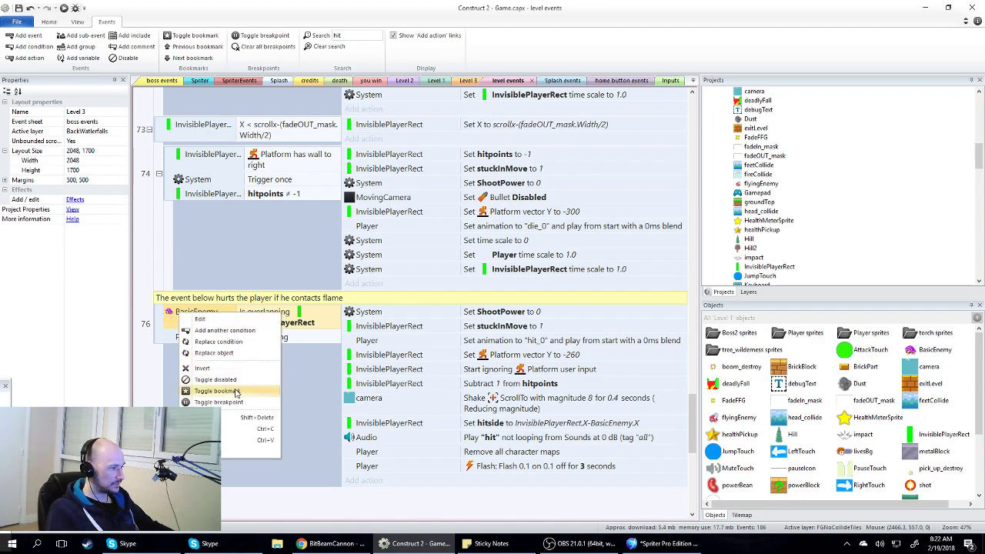
{"action": "left_click", "coordinate": [214, 352]}
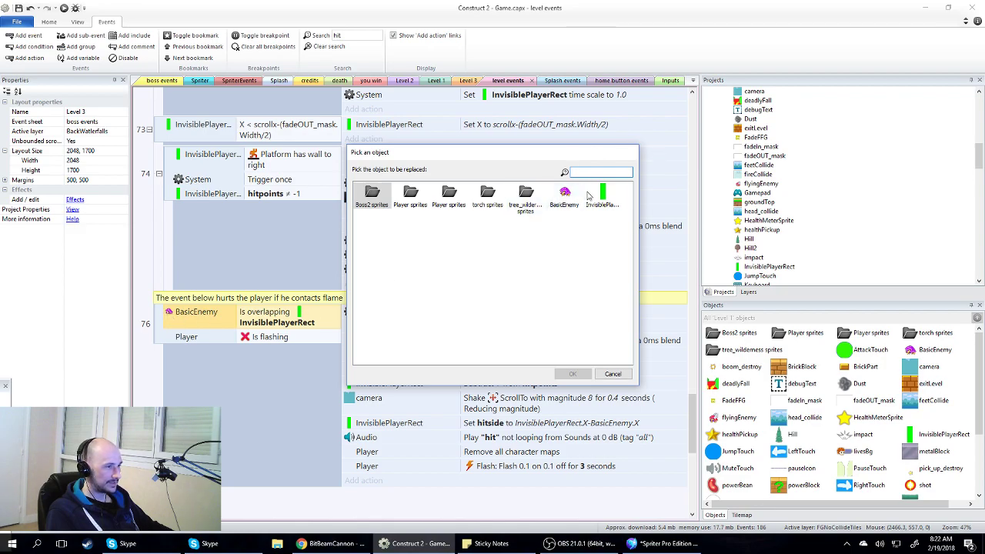
{"action": "double_click", "coordinate": [564, 195]}
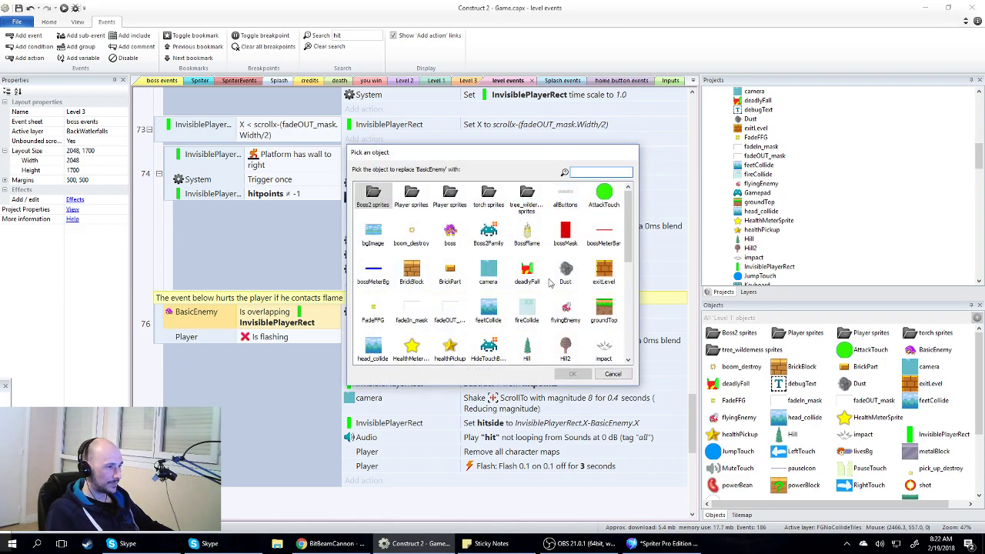
{"action": "double_click", "coordinate": [527, 231]}
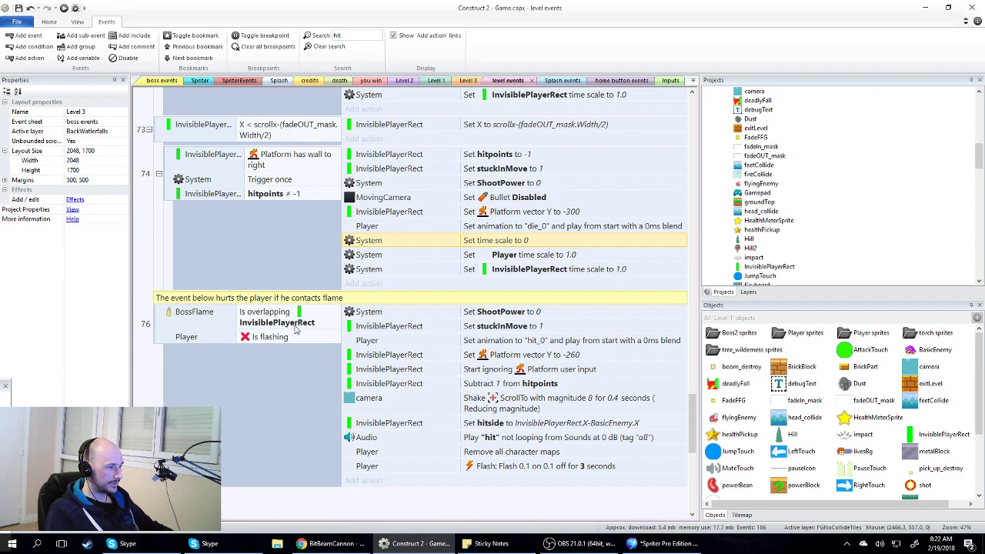
- Review the flame event's actions and replace BasicEnemy with BossFlame in the Set hitside action
{"action": "left_click", "coordinate": [271, 340]}
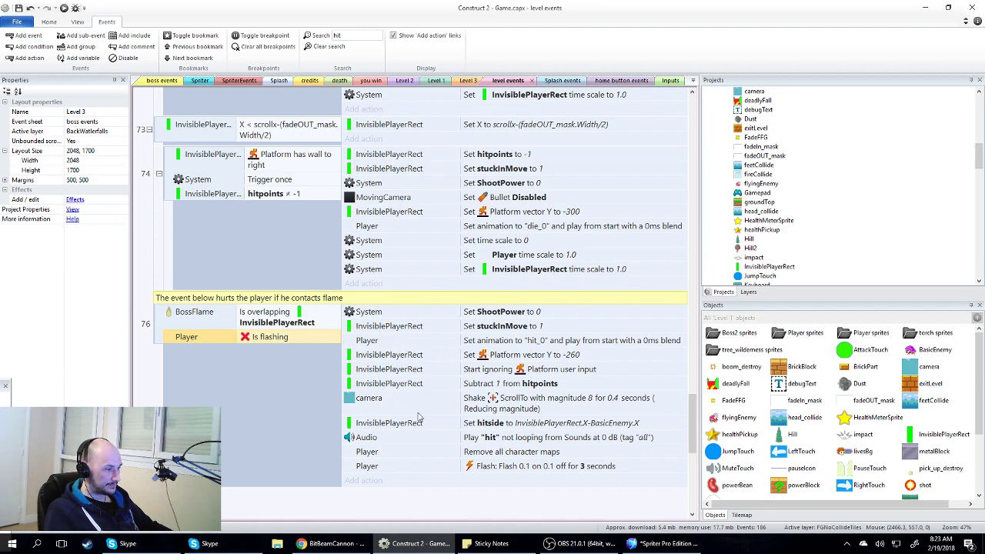
{"action": "left_click", "coordinate": [550, 404]}
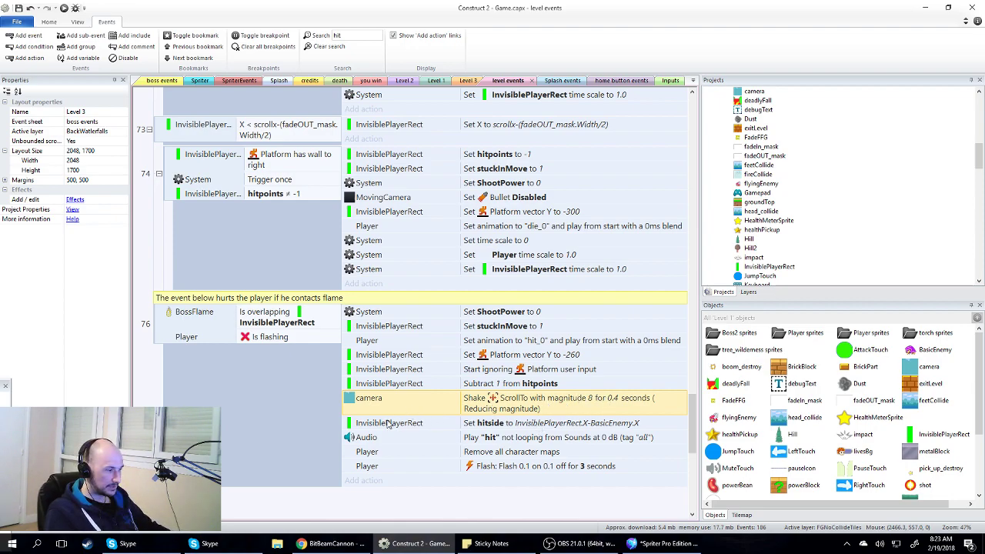
{"action": "scroll", "coordinate": [300, 354], "scroll_direction": "down", "scroll_amount": 2}
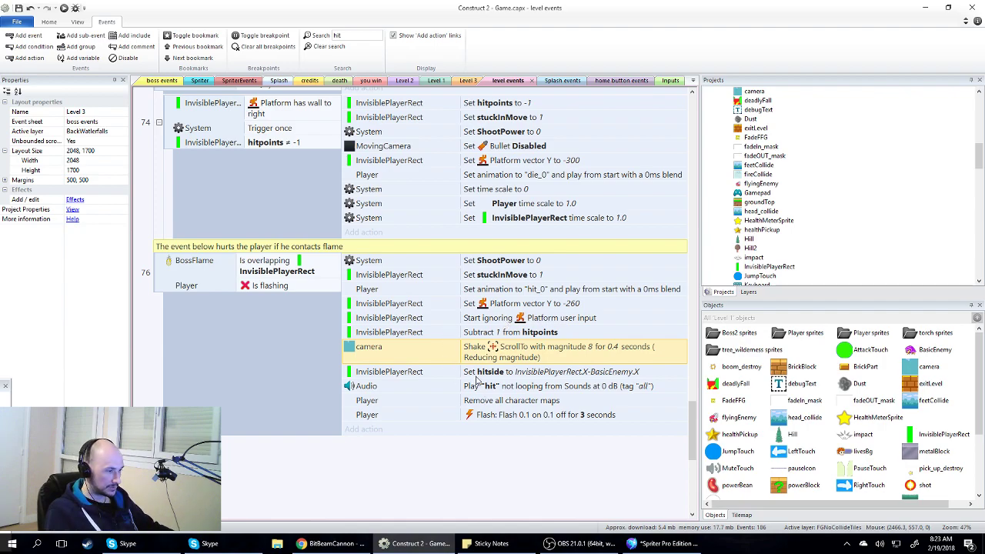
{"action": "left_click", "coordinate": [518, 376]}
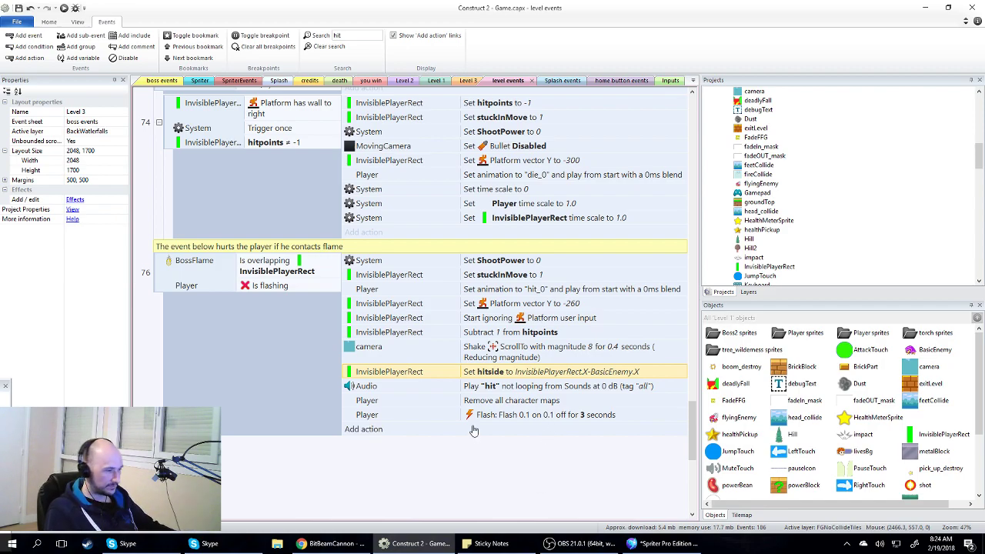
{"action": "double_click", "coordinate": [524, 374]}
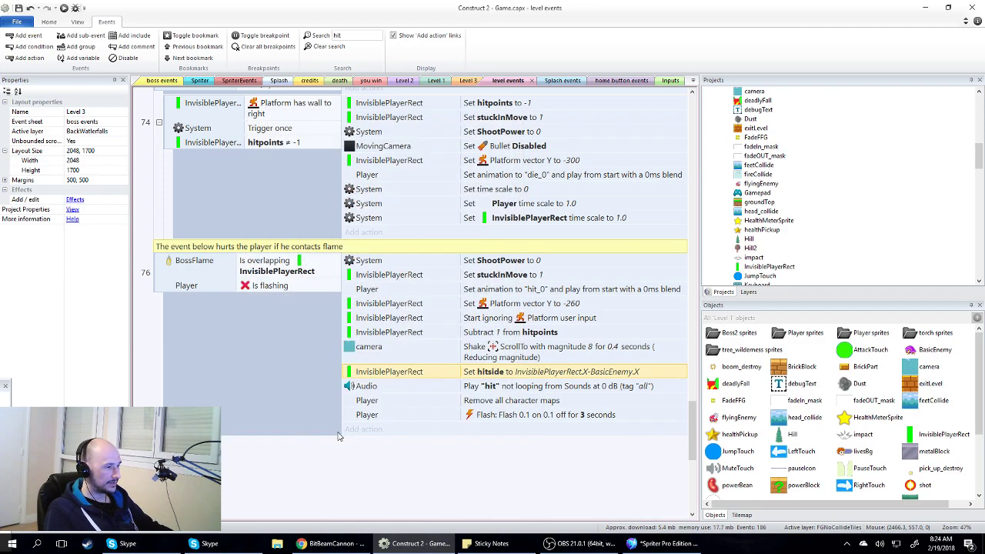
{"action": "right_click", "coordinate": [366, 375]}
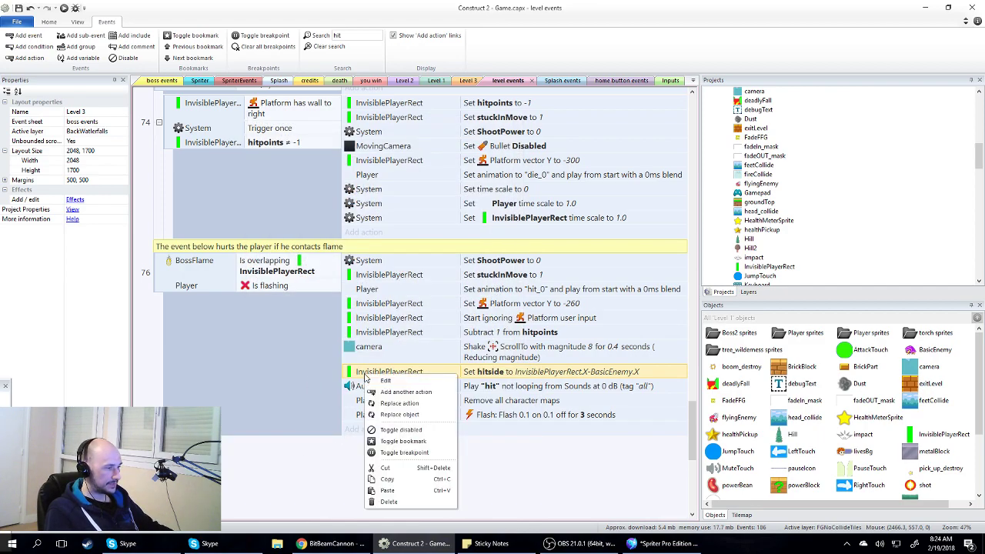
{"action": "left_click", "coordinate": [431, 414]}
{"action": "double_click", "coordinate": [569, 198]}
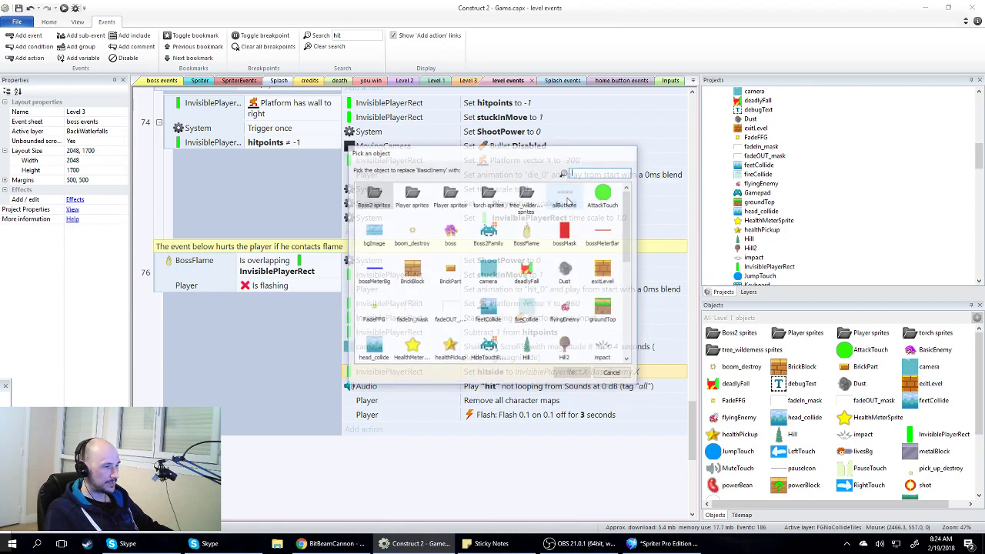
{"action": "double_click", "coordinate": [528, 234]}
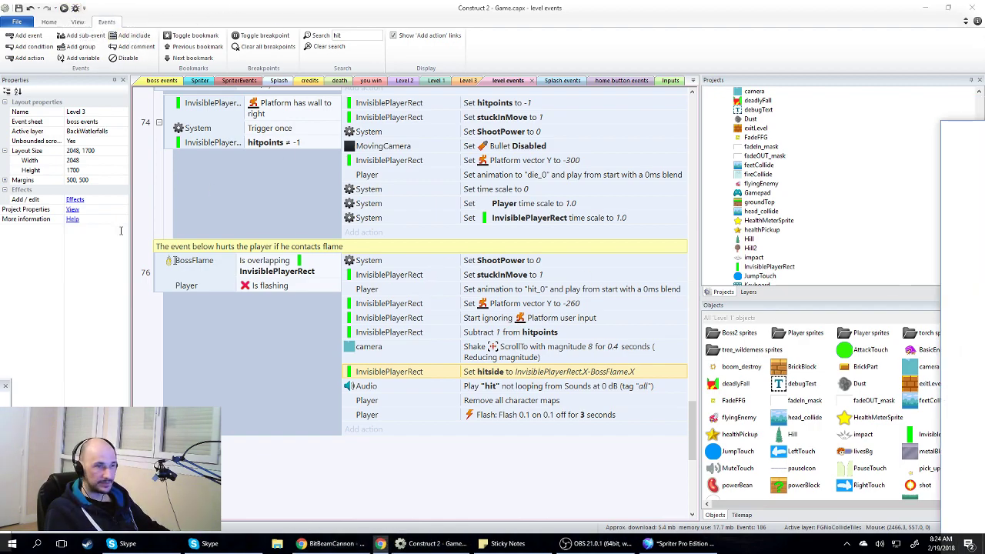
- Play the Level 3 preview, running and jumping past the enemies and platforms to reach the boss area
{"action": "key", "text": "Left"}
{"action": "key", "text": "Up"}
{"action": "key", "text": "Right"}
{"action": "key", "text": "Up"}
{"action": "key", "text": "Up"}
{"action": "key", "text": "Left"}
{"action": "key", "text": "Right"}
{"action": "key", "text": "Right"}
{"action": "key", "text": "Up"}
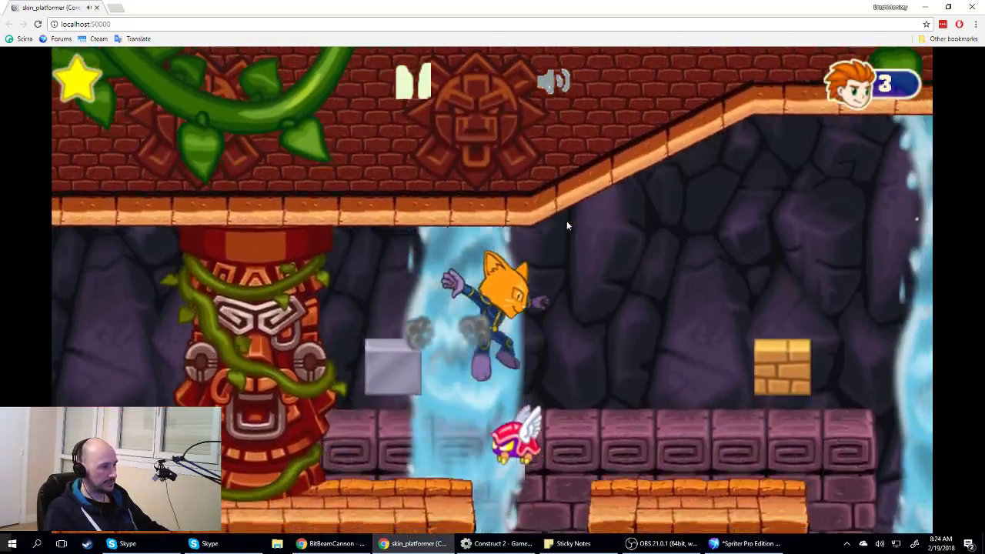
{"action": "key", "text": "Up"}
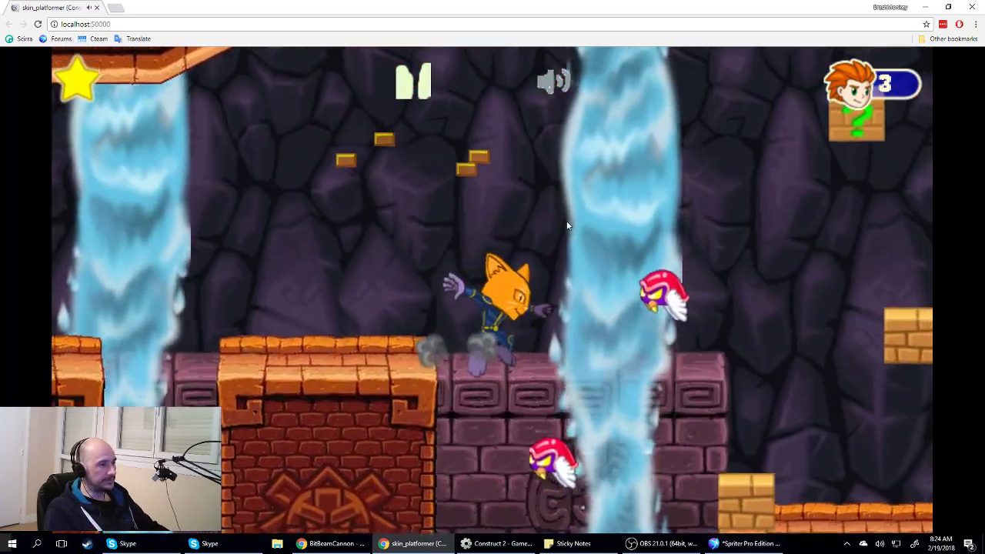
{"action": "key", "text": "Left"}
{"action": "key", "text": "Right"}
{"action": "key", "text": "Up"}
{"action": "key", "text": "Right"}
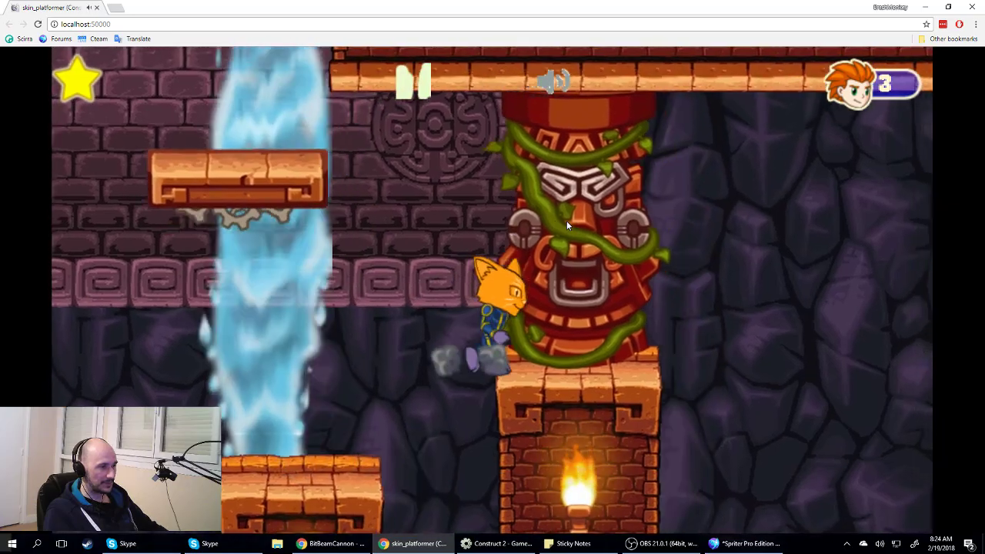
{"action": "key", "text": "Right"}
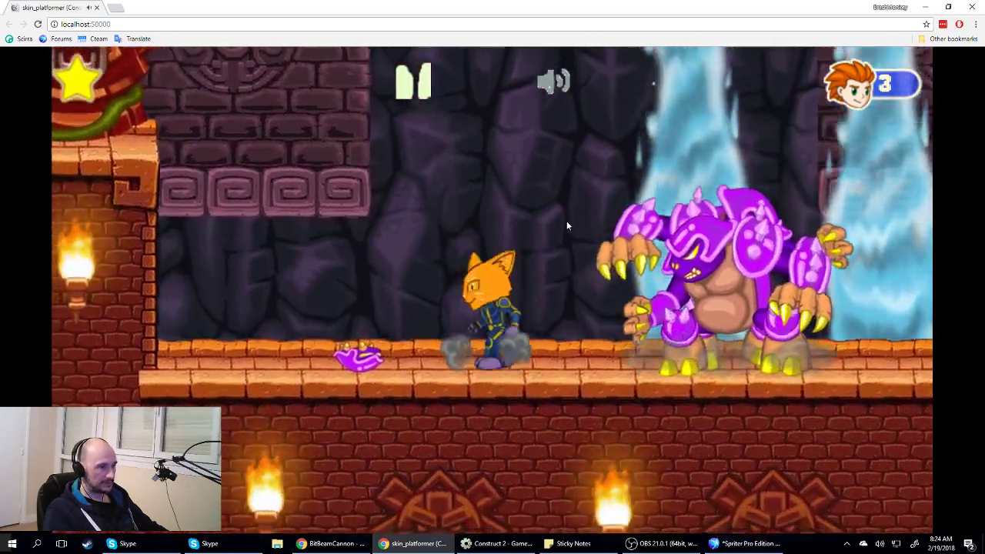
- Fight the boss in the preview, let its flame hit the player to test the damage event, and close the preview
{"action": "key", "text": "Up"}
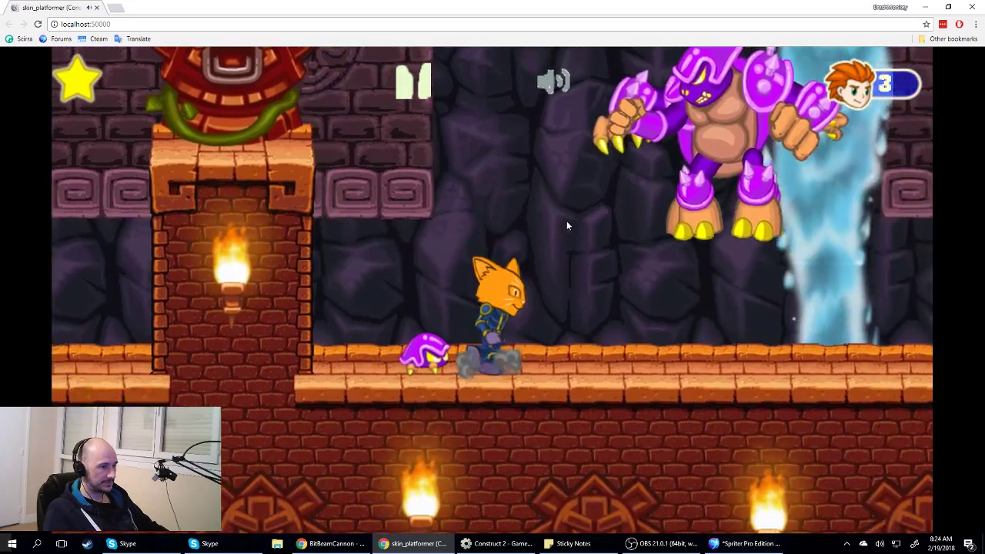
{"action": "key", "text": "Up"}
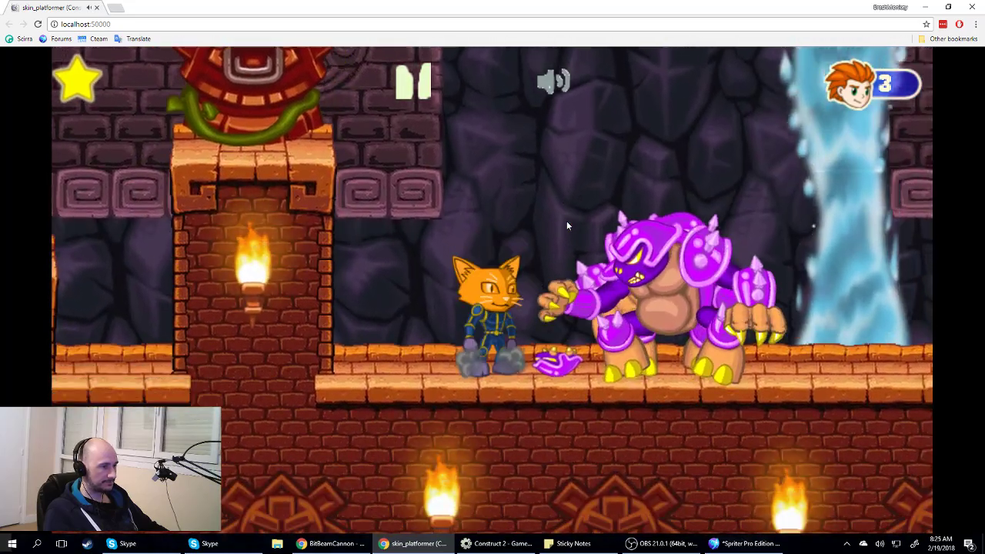
{"action": "key", "text": "Up"}
{"action": "key", "text": "Right"}
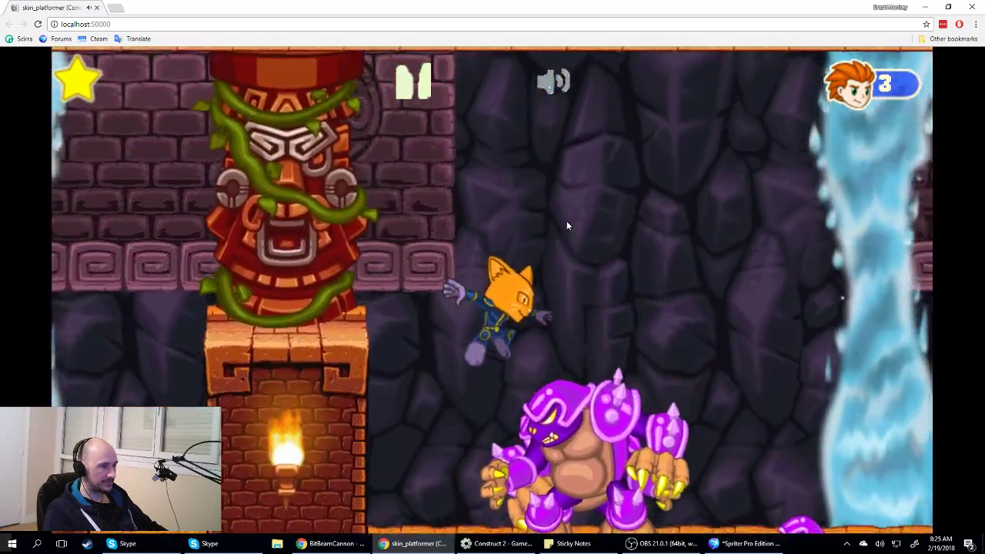
{"action": "key", "text": "Right"}
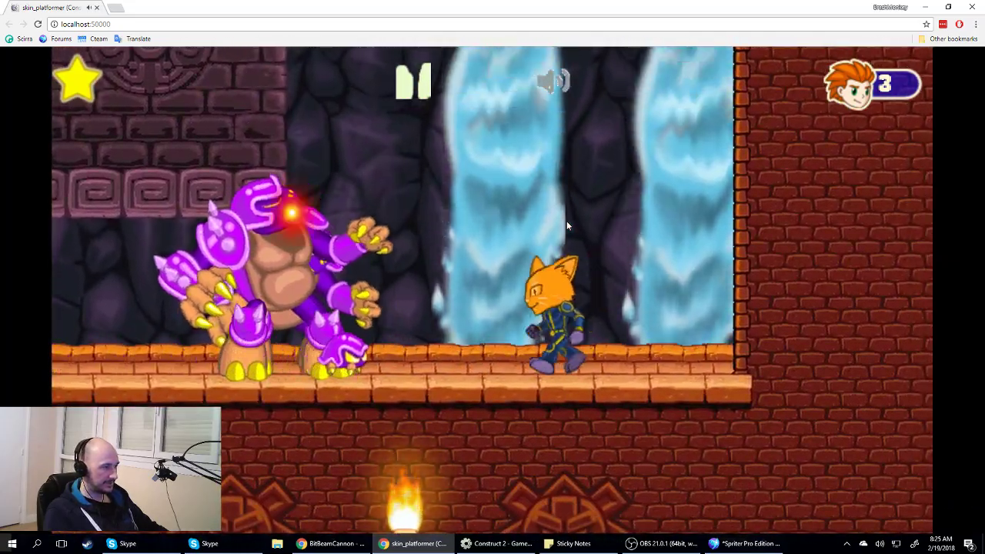
{"action": "key", "text": "Up"}
{"action": "key", "text": "Left"}
{"action": "key", "text": "Right"}
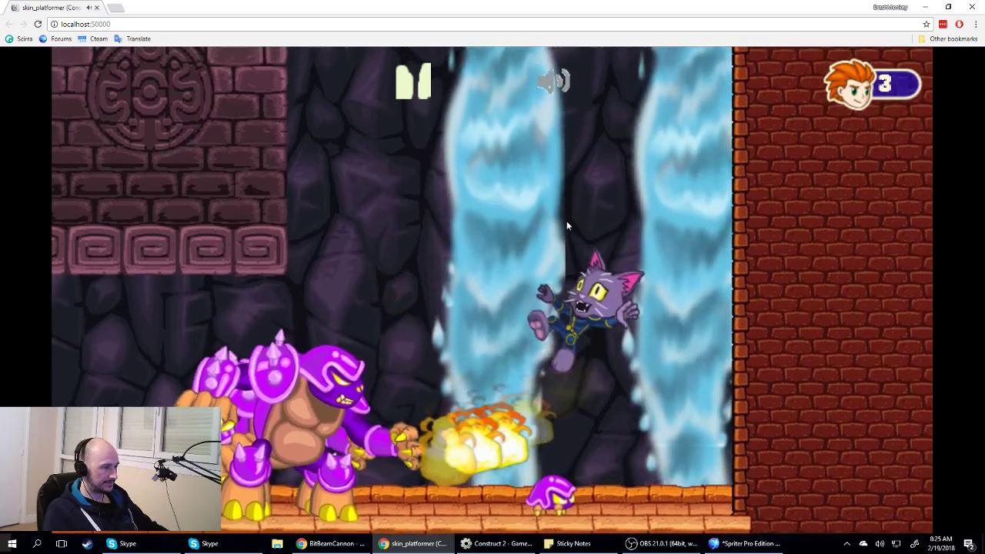
{"action": "key", "text": "Left"}
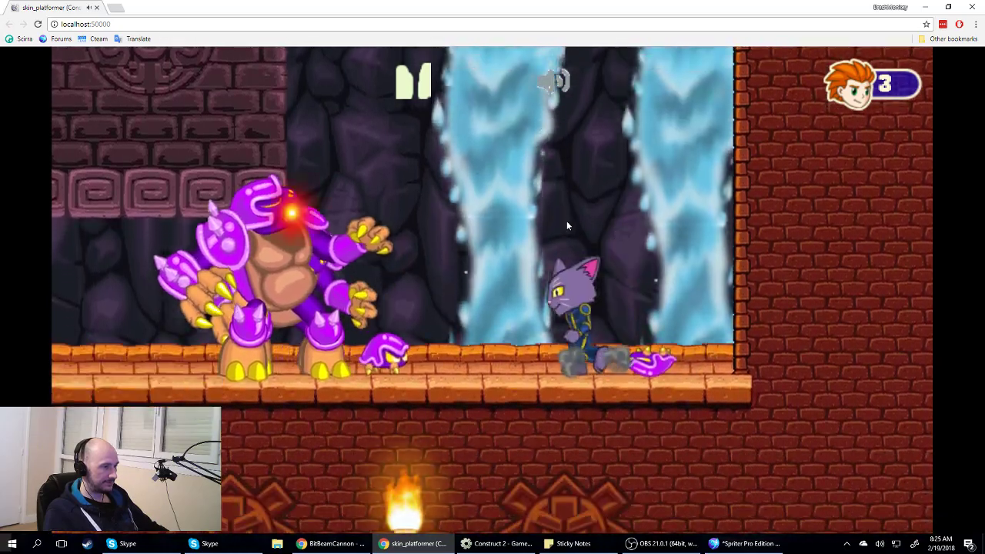
{"action": "key", "text": "Up"}
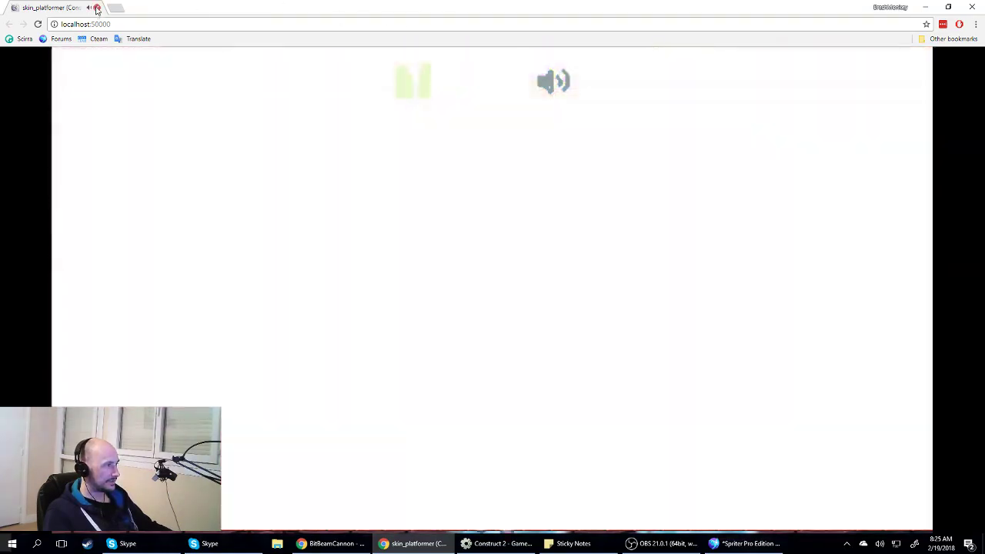
{"action": "left_click", "coordinate": [96, 7]}
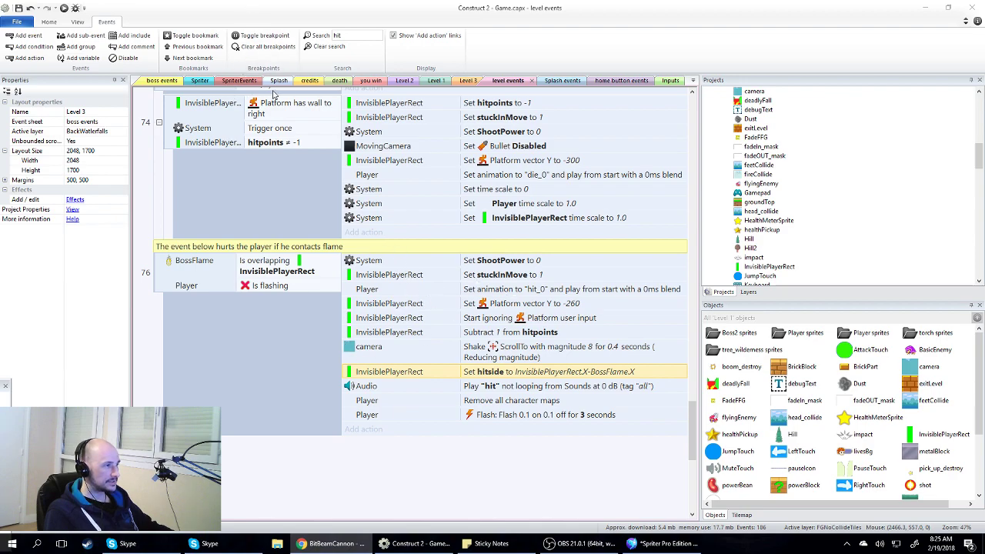
- Look through the Level 1 object list for the BossFlame sprite
{"action": "scroll", "coordinate": [926, 435], "scroll_direction": "down", "scroll_amount": 3}
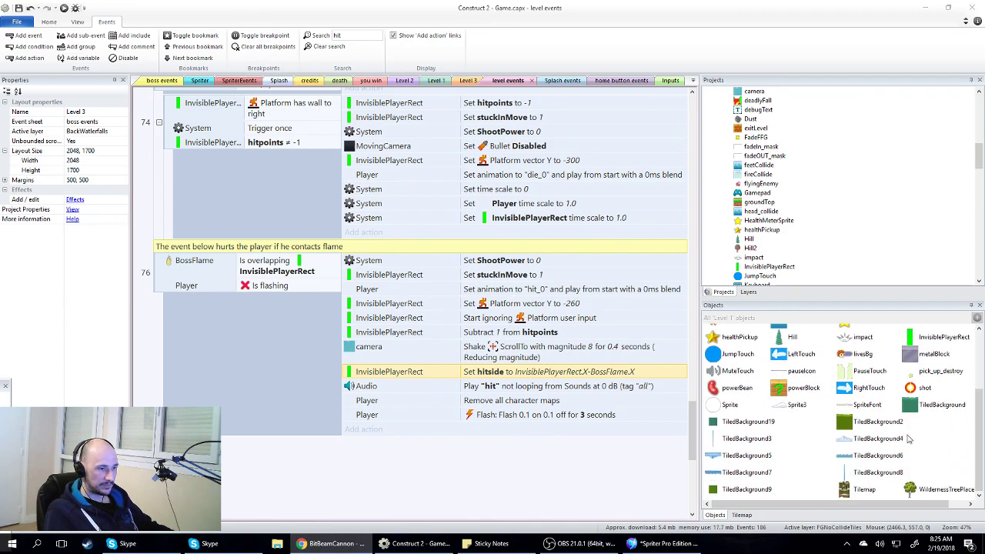
{"action": "scroll", "coordinate": [883, 466], "scroll_direction": "up", "scroll_amount": 3}
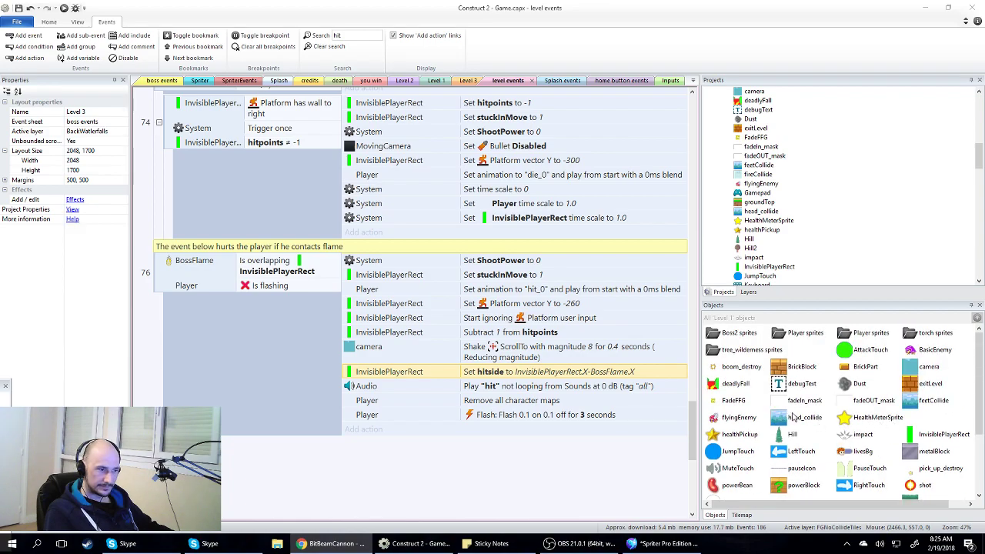
{"action": "scroll", "coordinate": [831, 405], "scroll_direction": "down", "scroll_amount": 1}
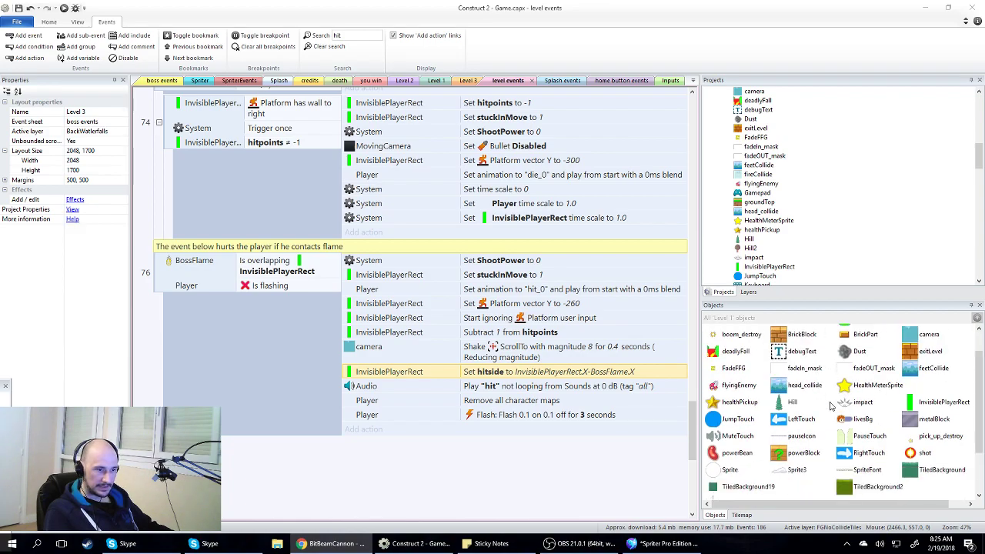
{"action": "left_click", "coordinate": [849, 391]}
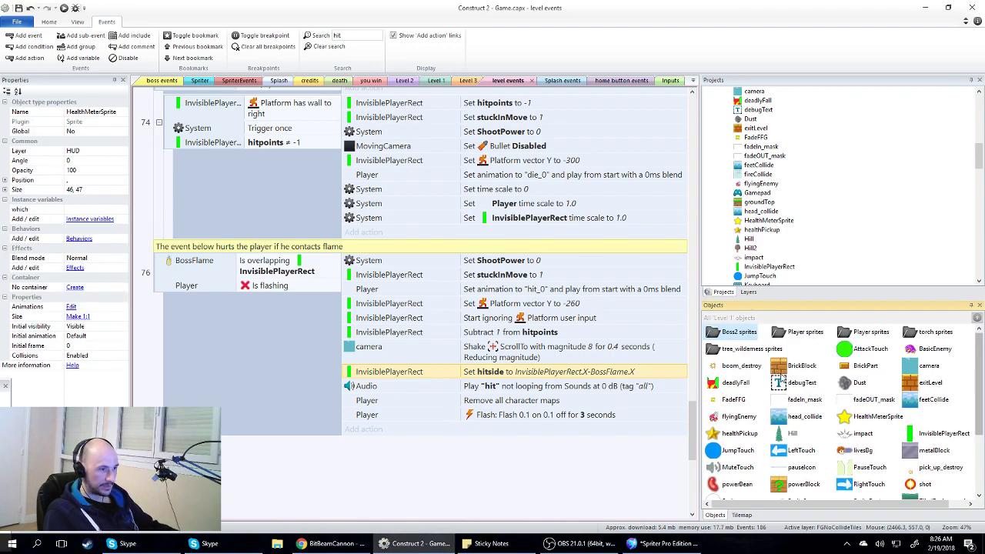
{"action": "scroll", "coordinate": [759, 387], "scroll_direction": "down", "scroll_amount": 3}
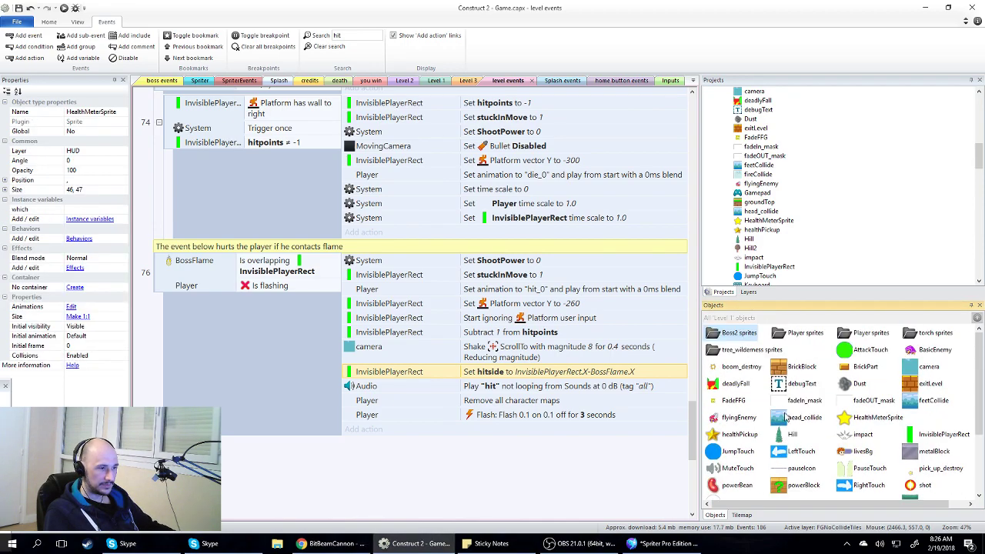
{"action": "key", "text": "b"}
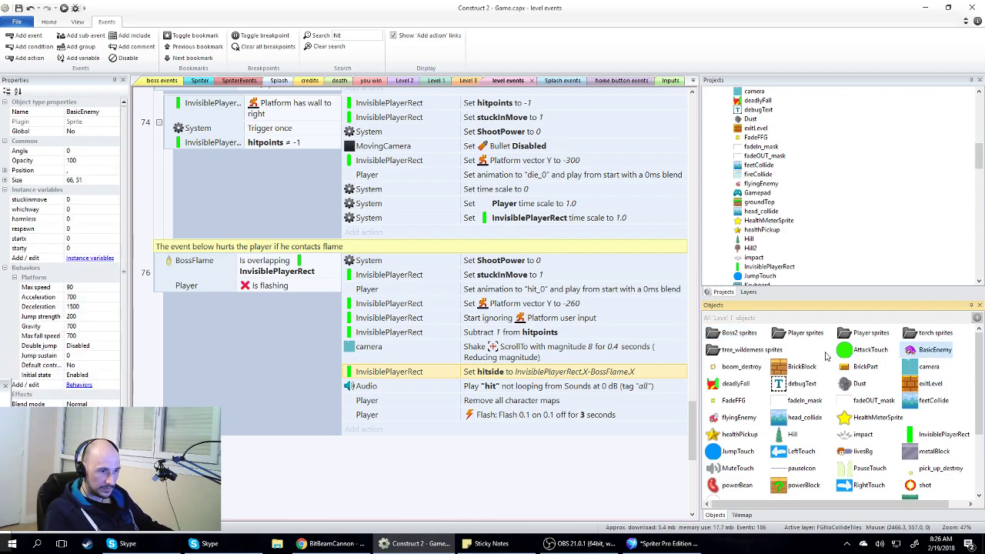
{"action": "scroll", "coordinate": [803, 392], "scroll_direction": "down", "scroll_amount": 1}
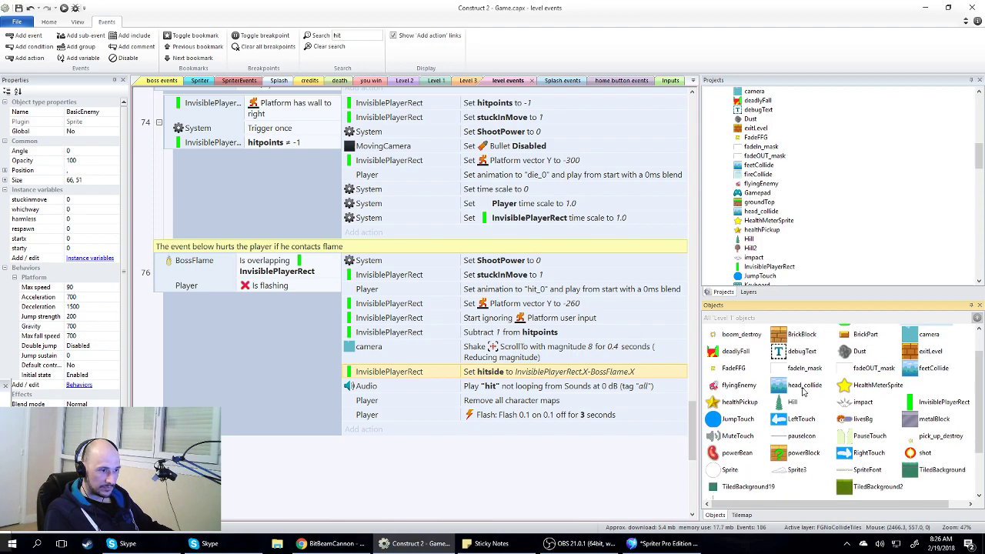
{"action": "scroll", "coordinate": [803, 392], "scroll_direction": "down", "scroll_amount": 1}
{"action": "scroll", "coordinate": [833, 390], "scroll_direction": "up", "scroll_amount": 2}
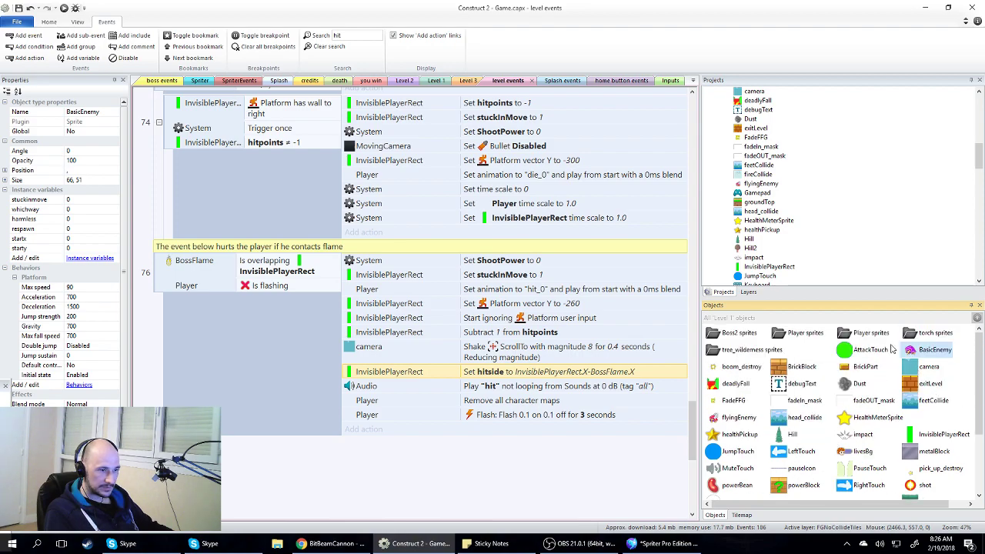
{"action": "scroll", "coordinate": [824, 383], "scroll_direction": "down", "scroll_amount": 3}
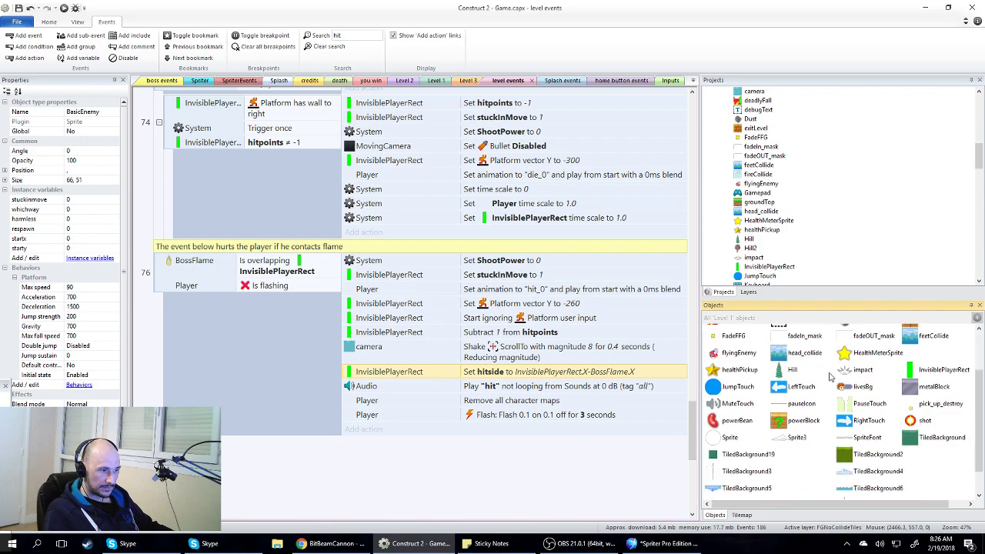
{"action": "scroll", "coordinate": [795, 395], "scroll_direction": "up", "scroll_amount": 3}
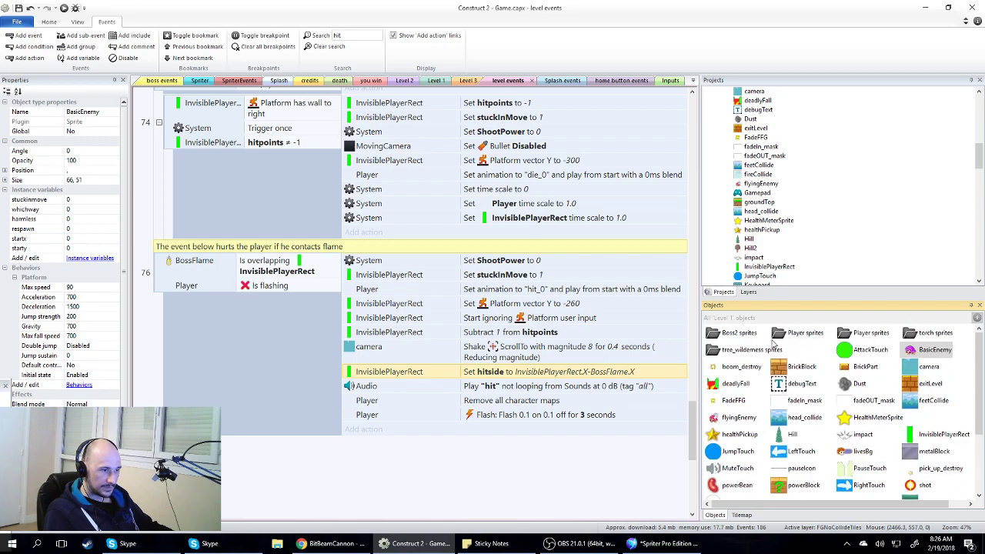
{"action": "left_click", "coordinate": [850, 383]}
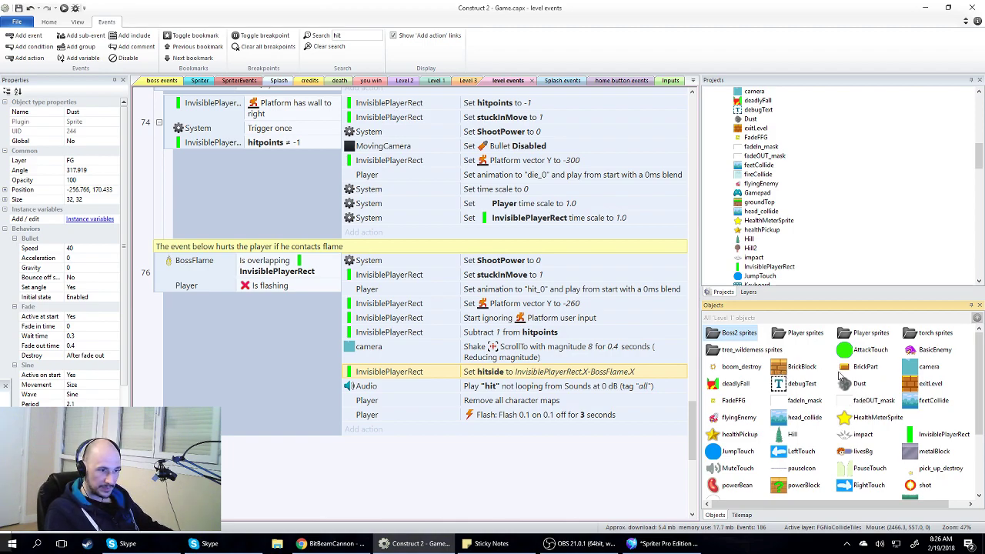
{"action": "scroll", "coordinate": [863, 387], "scroll_direction": "down", "scroll_amount": 3}
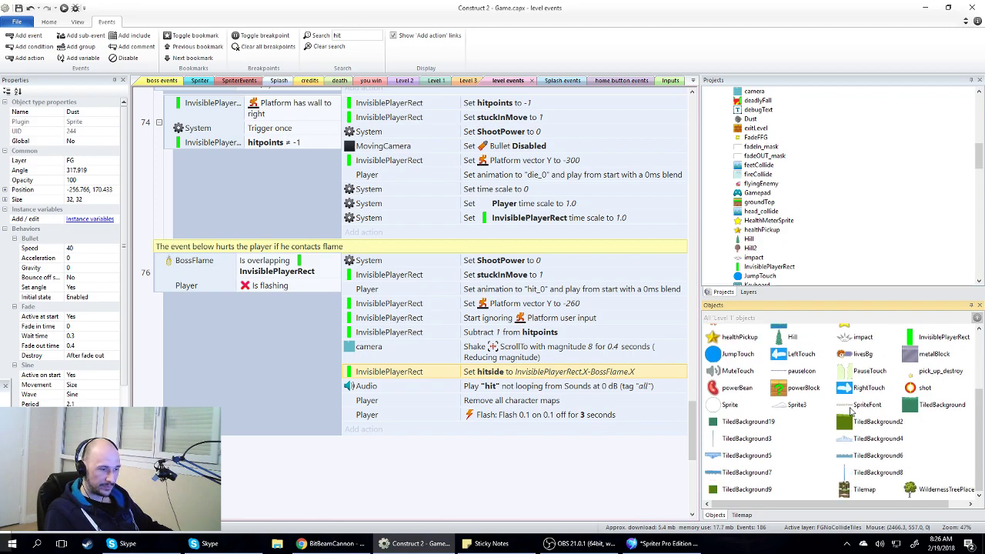
{"action": "scroll", "coordinate": [846, 413], "scroll_direction": "up", "scroll_amount": 3}
{"action": "left_click", "coordinate": [869, 371]}
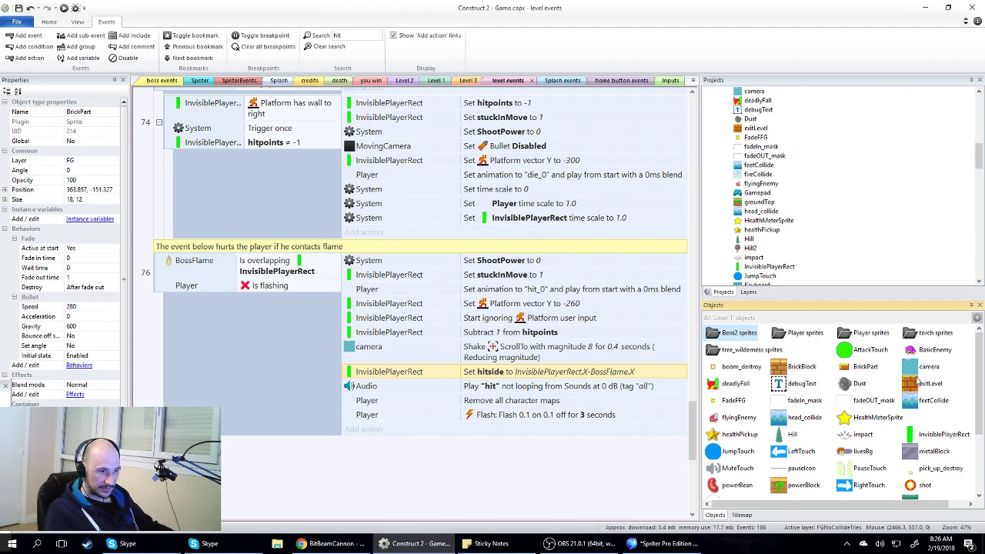
{"action": "scroll", "coordinate": [915, 382], "scroll_direction": "down", "scroll_amount": 1}
{"action": "scroll", "coordinate": [882, 410], "scroll_direction": "down", "scroll_amount": 1}
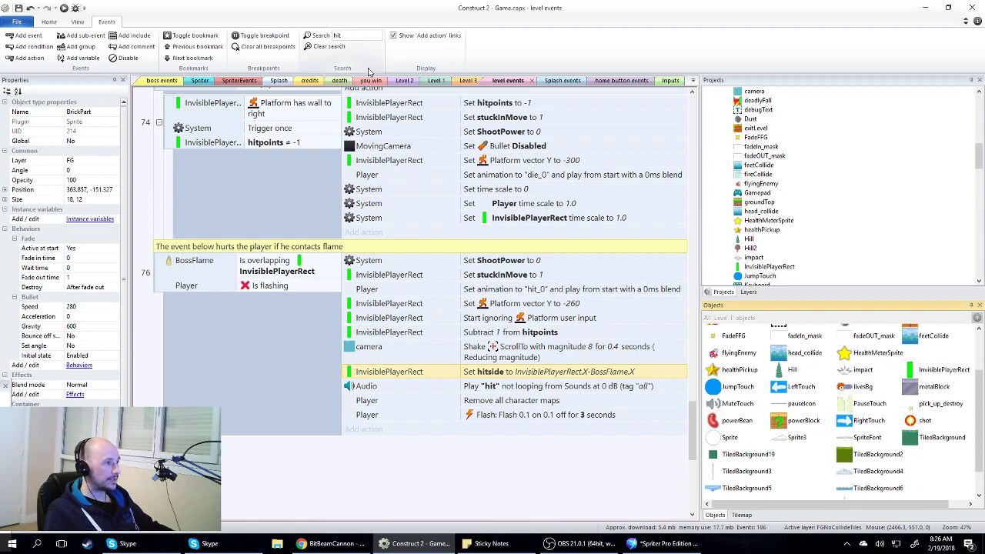
- Open BossFlame from the Level 3 layout in the image editor and examine the later frames of its Default animation
{"action": "left_click", "coordinate": [468, 80]}
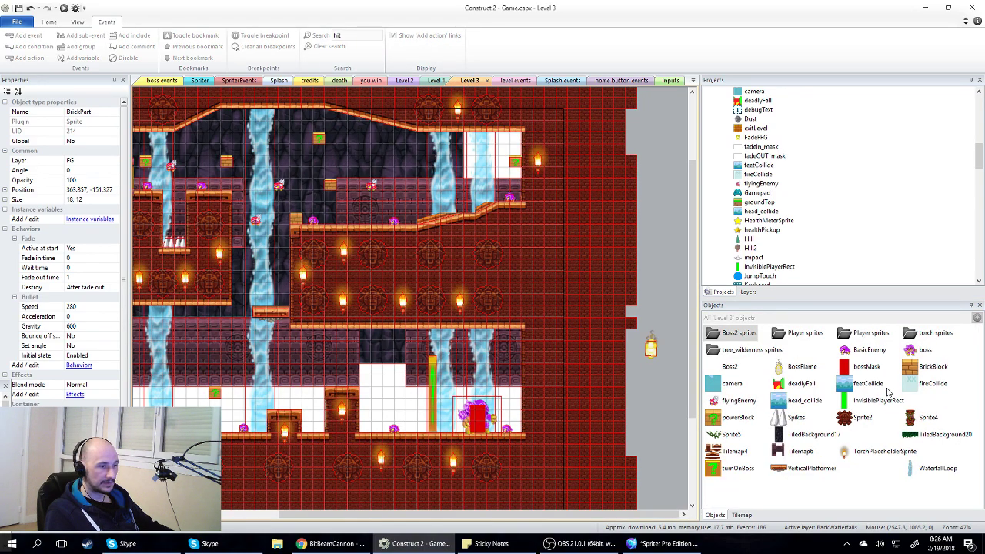
{"action": "left_click", "coordinate": [802, 367]}
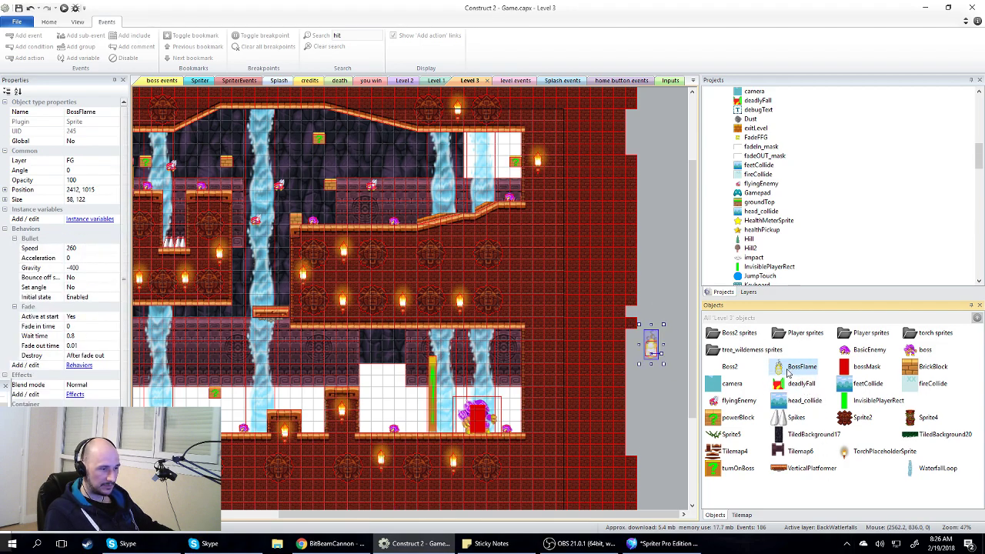
{"action": "double_click", "coordinate": [650, 348]}
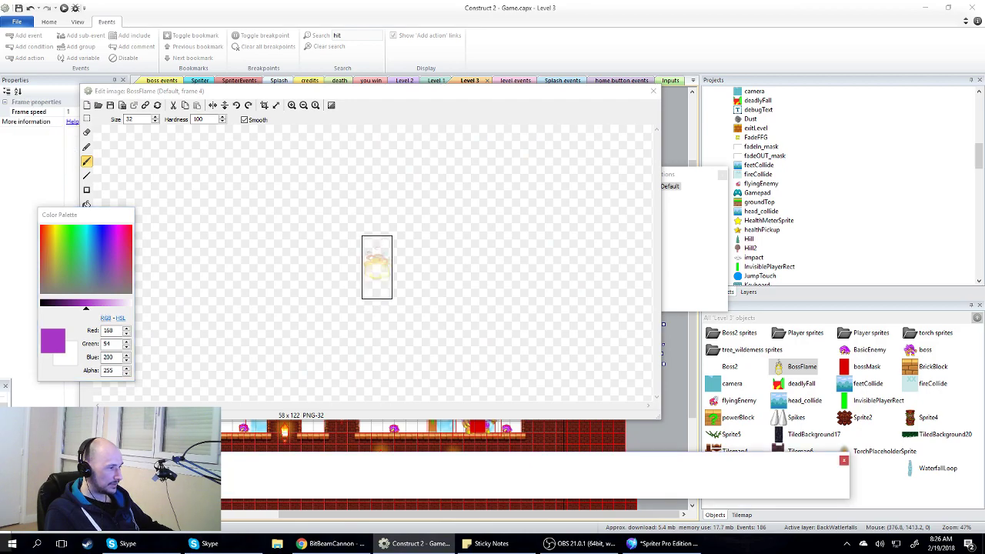
{"action": "key", "text": "Left"}
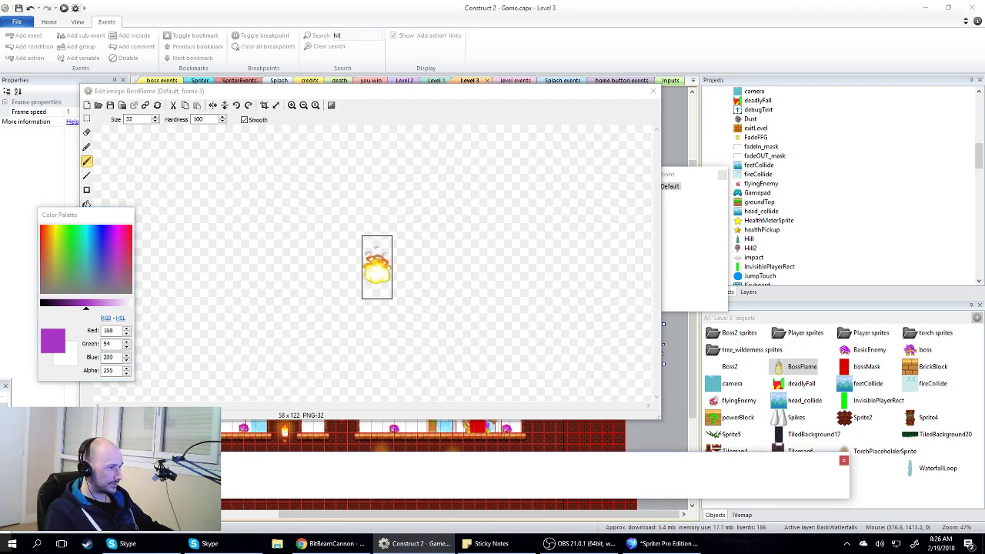
{"action": "key", "text": "Right"}
{"action": "left_click", "coordinate": [221, 485]}
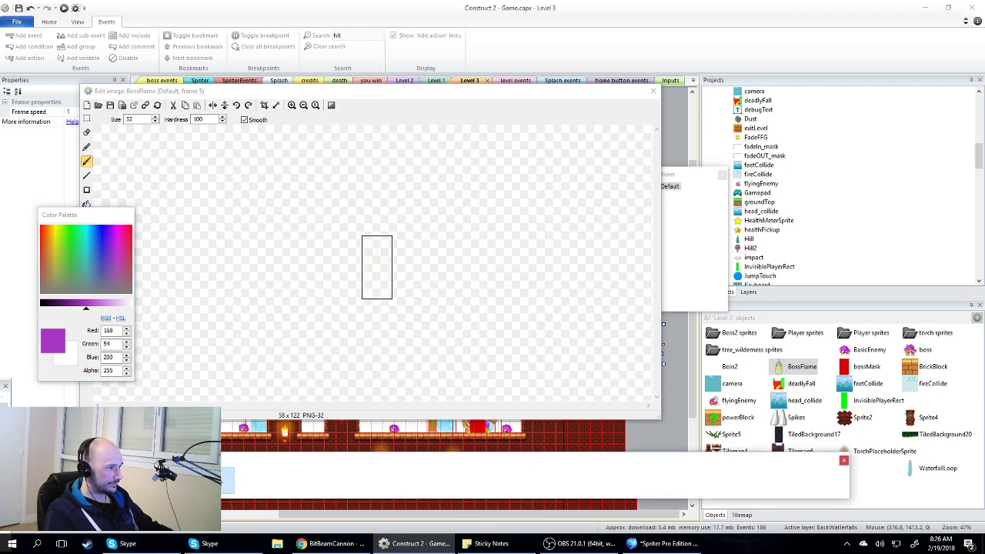
{"action": "left_click", "coordinate": [185, 485]}
{"action": "left_click", "coordinate": [224, 484]}
{"action": "left_click", "coordinate": [193, 485]}
{"action": "left_click", "coordinate": [150, 485]}
{"action": "left_click", "coordinate": [189, 485]}
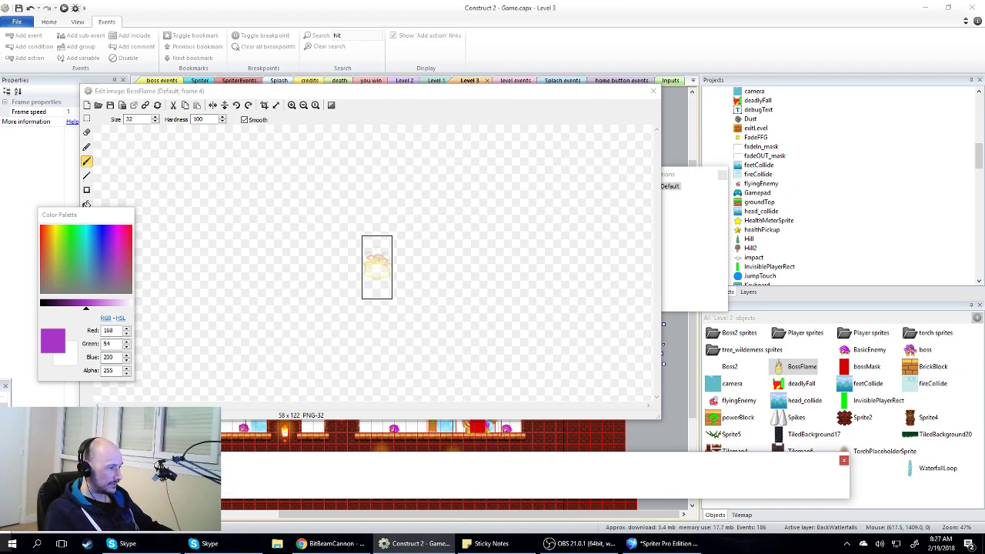
{"action": "left_click", "coordinate": [654, 91]}
- Open the included level events sheet from the boss events sheet and search its events for "Flame"
{"action": "key", "text": "ctrl+e"}
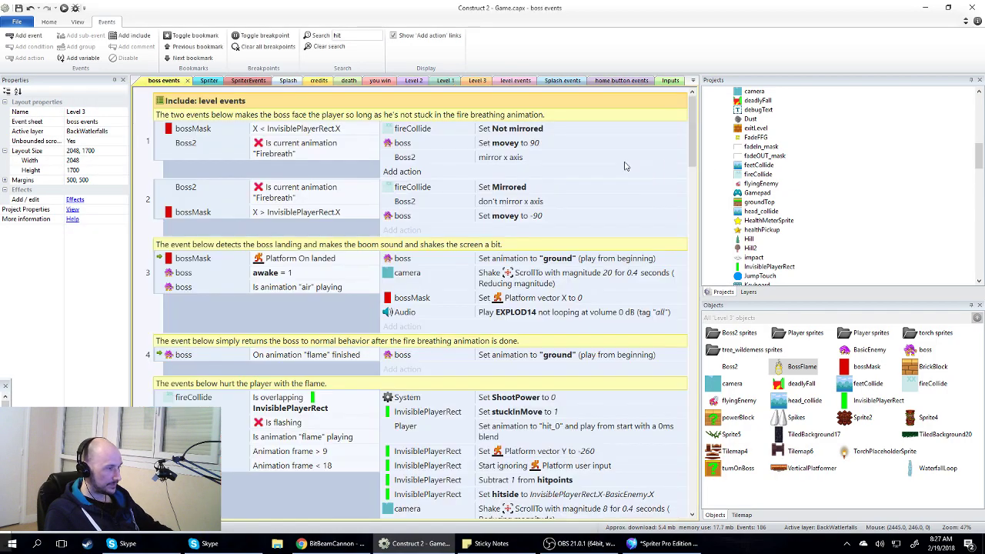
{"action": "left_click", "coordinate": [245, 102]}
{"action": "left_click", "coordinate": [359, 35]}
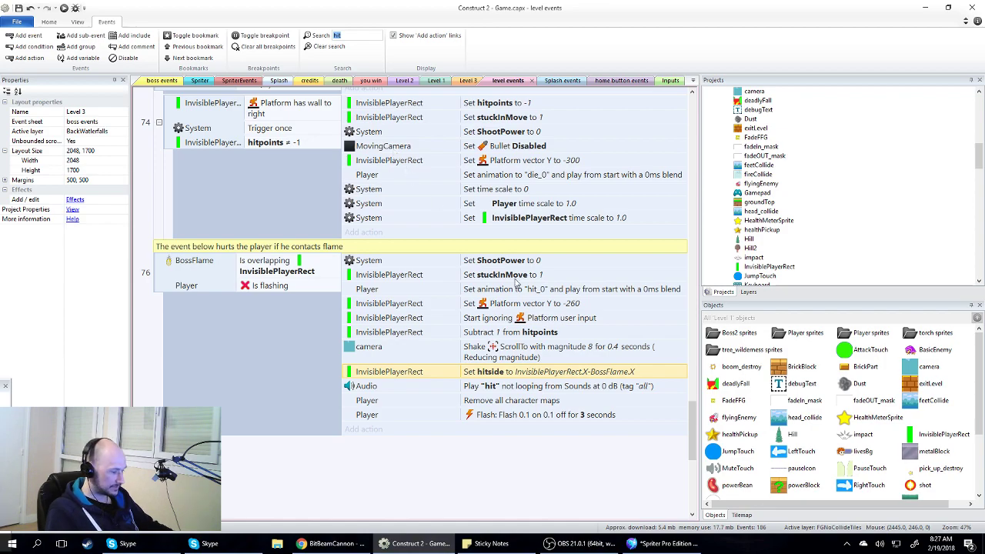
{"action": "type", "text": "Flame"}
{"action": "key", "text": "Return"}
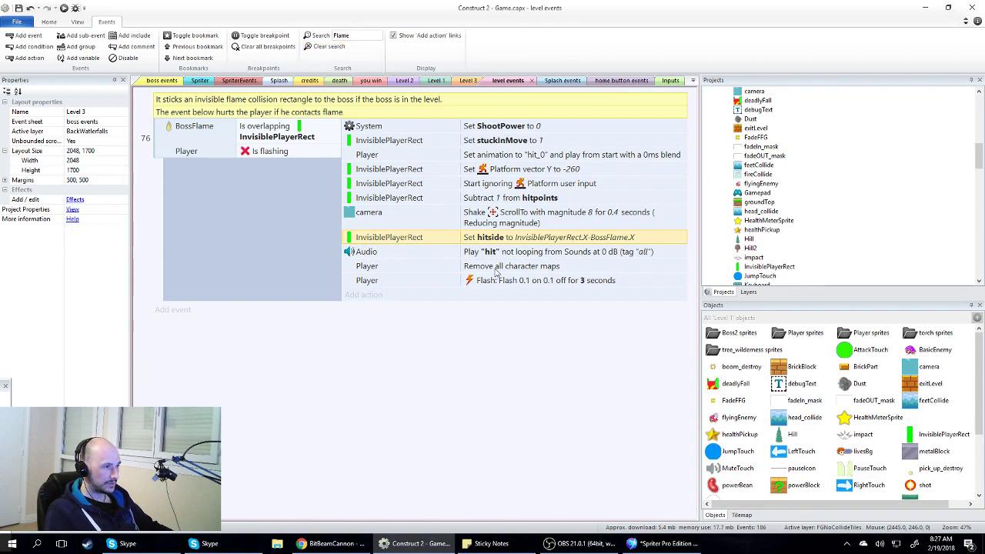
- Add a BossFlame condition for animation frame less than 4 to the flame damage event and place it above the Player flashing condition
{"action": "right_click", "coordinate": [186, 154]}
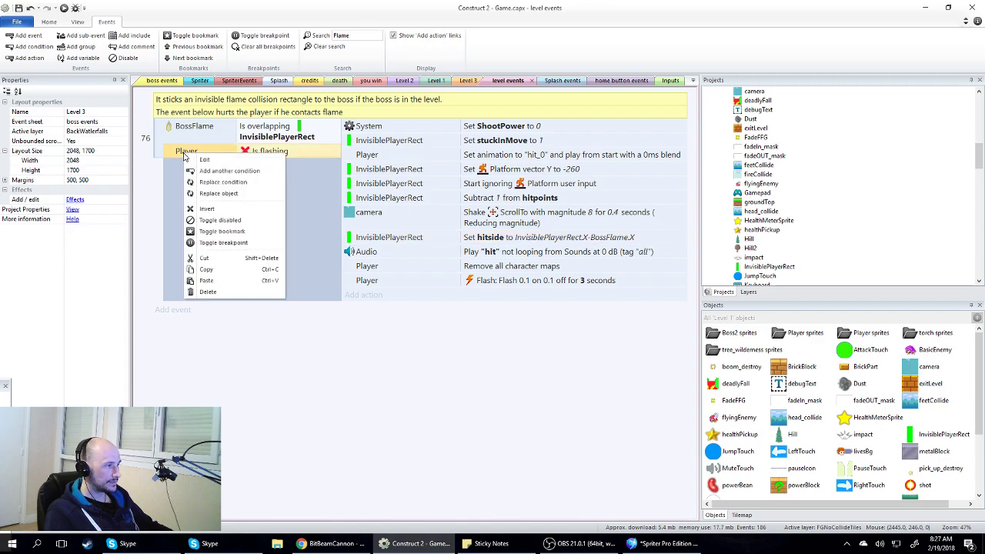
{"action": "left_click", "coordinate": [227, 171]}
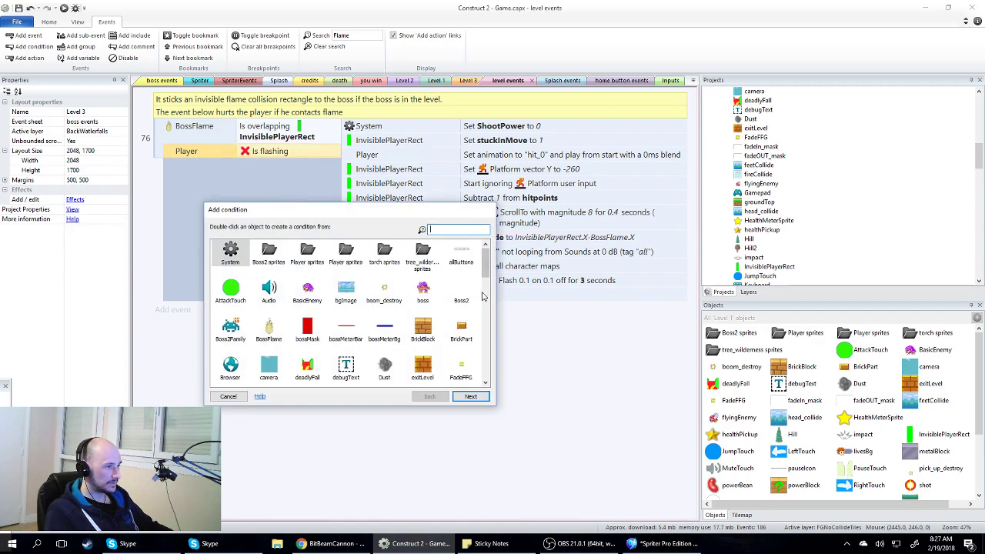
{"action": "double_click", "coordinate": [269, 329]}
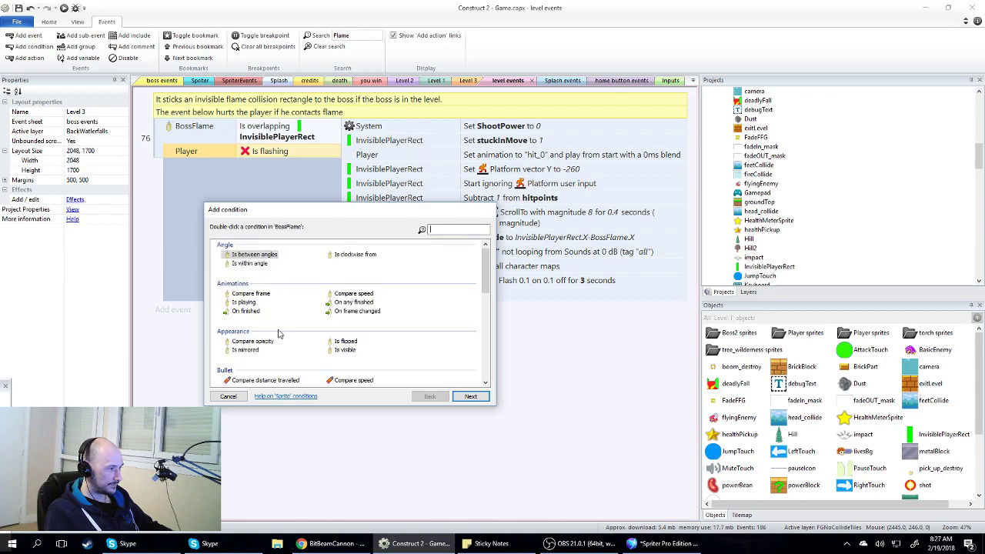
{"action": "double_click", "coordinate": [251, 293]}
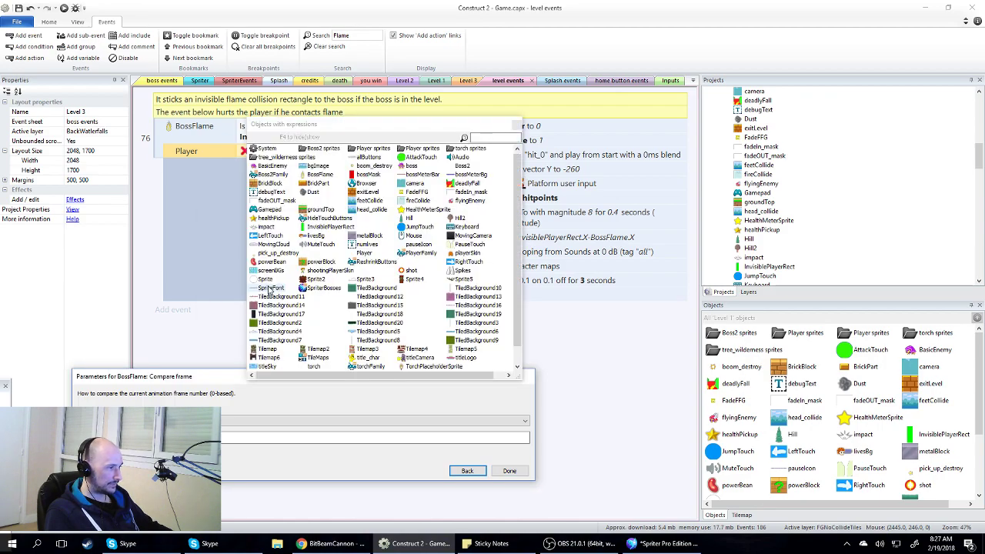
{"action": "left_click", "coordinate": [193, 421]}
{"action": "left_click", "coordinate": [192, 448]}
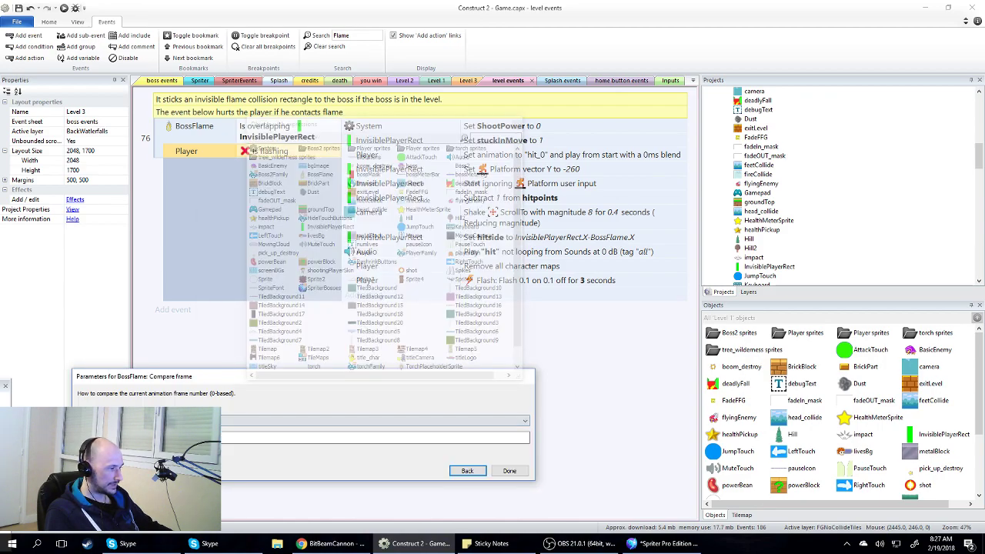
{"action": "key", "text": "Tab"}
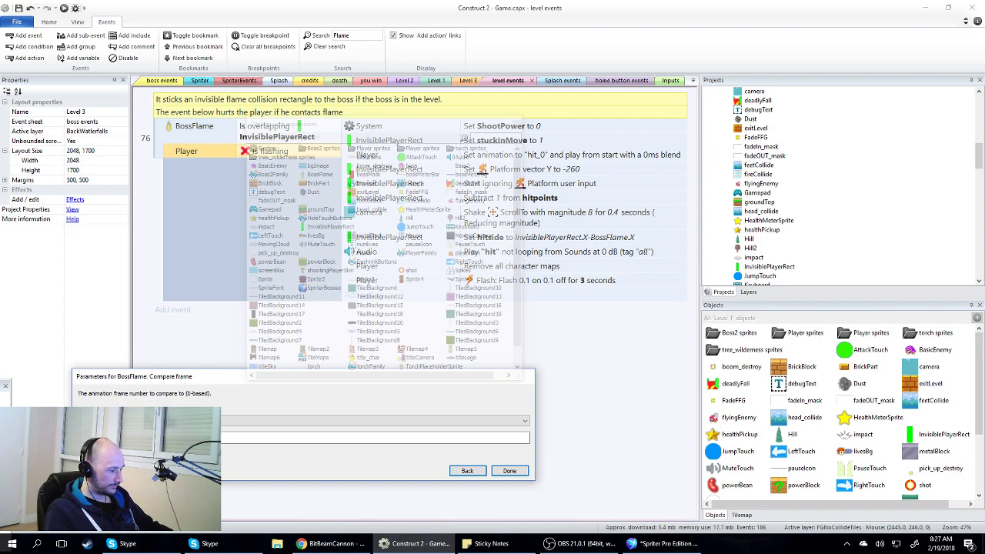
{"action": "left_click", "coordinate": [511, 471]}
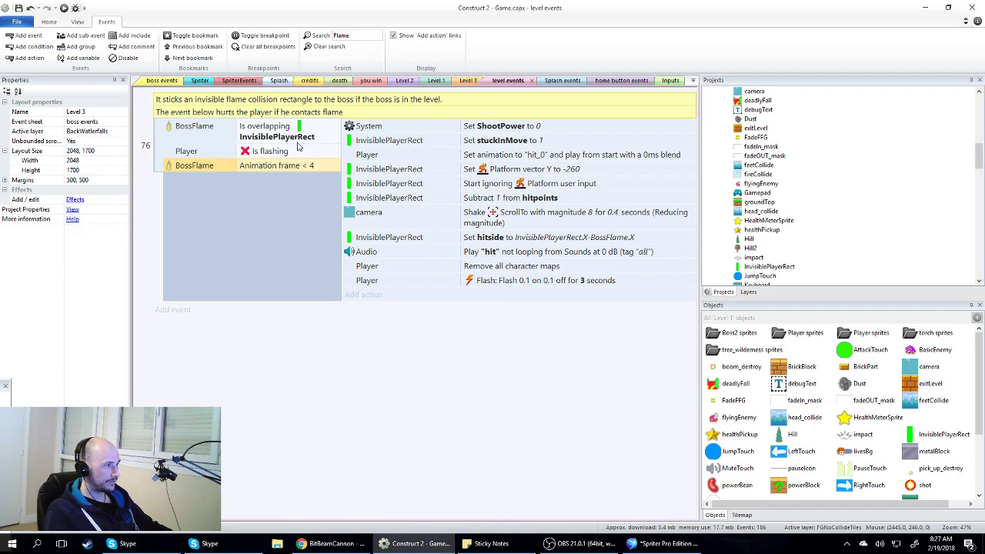
{"action": "left_click_drag", "start_coordinate": [185, 171], "coordinate": [188, 152]}
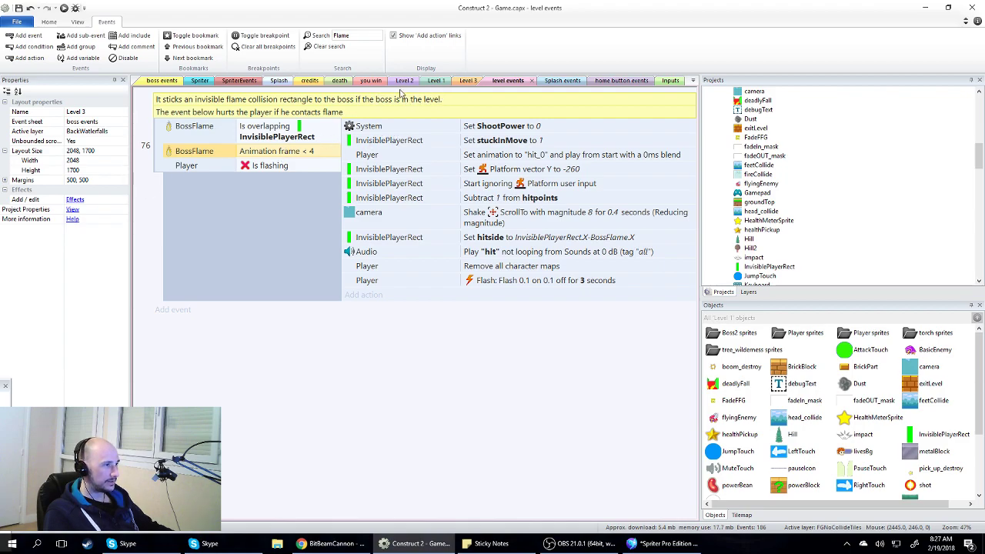
- Shrink BossFlame's collision polygon on frame 5 of the Default animation by raising its lower corners to about Y 77, and save the project
{"action": "left_click", "coordinate": [469, 80]}
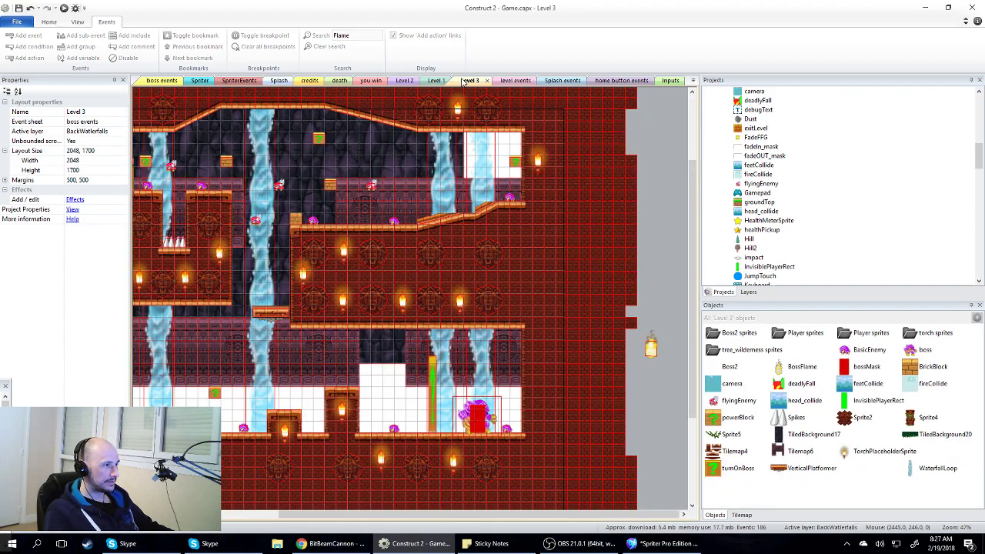
{"action": "double_click", "coordinate": [651, 347]}
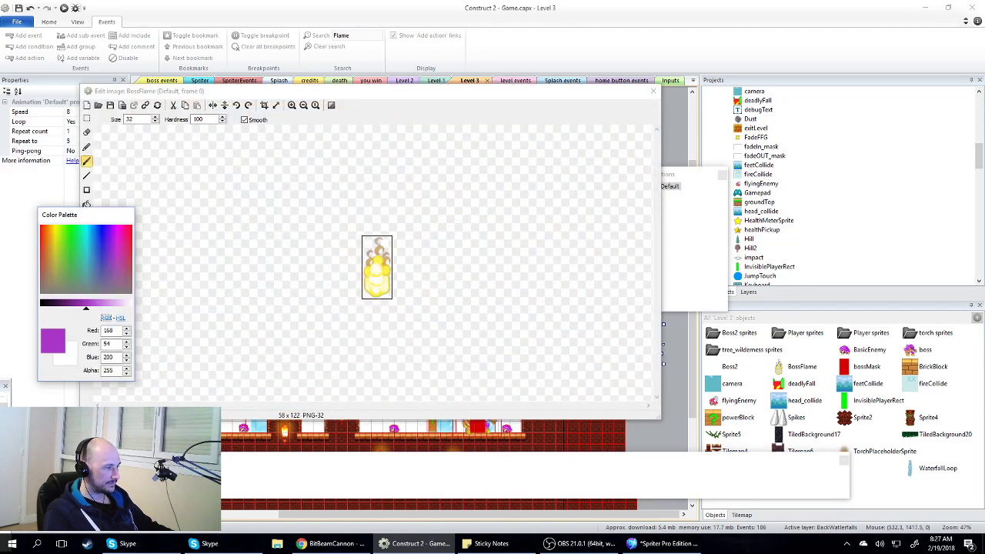
{"action": "left_click", "coordinate": [187, 479]}
{"action": "left_click", "coordinate": [220, 479]}
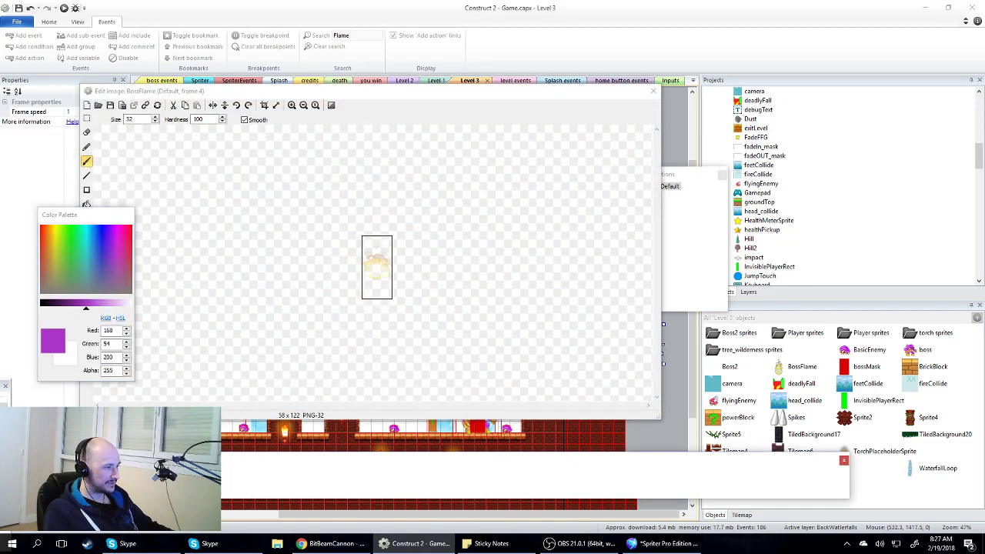
{"action": "left_click", "coordinate": [218, 480]}
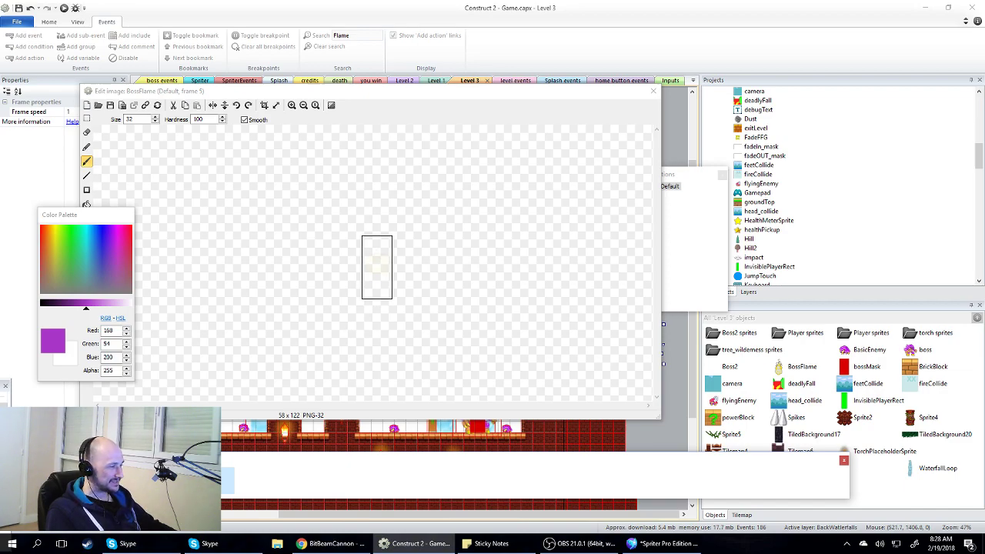
{"action": "left_click_drag", "start_coordinate": [312, 97], "coordinate": [395, 77]}
{"action": "left_click", "coordinate": [171, 226]}
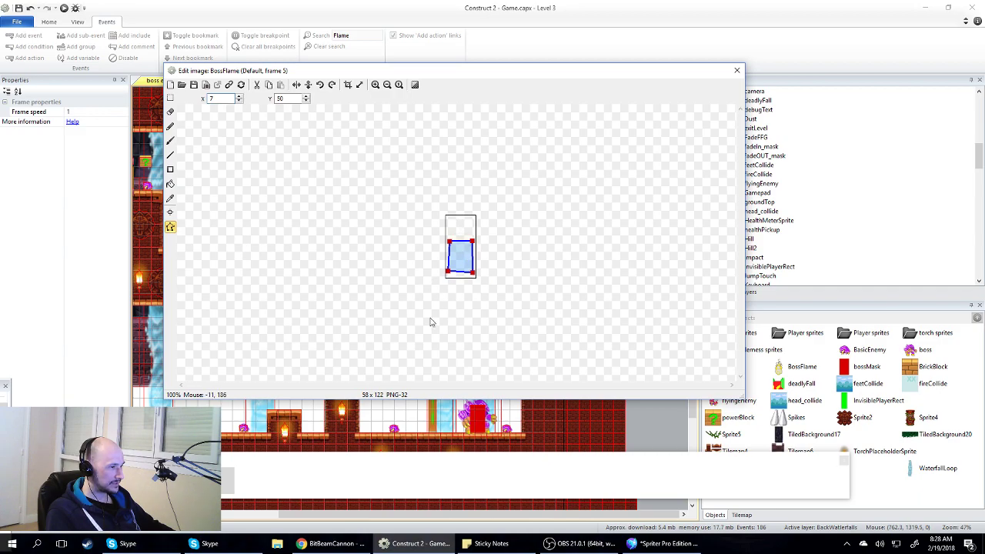
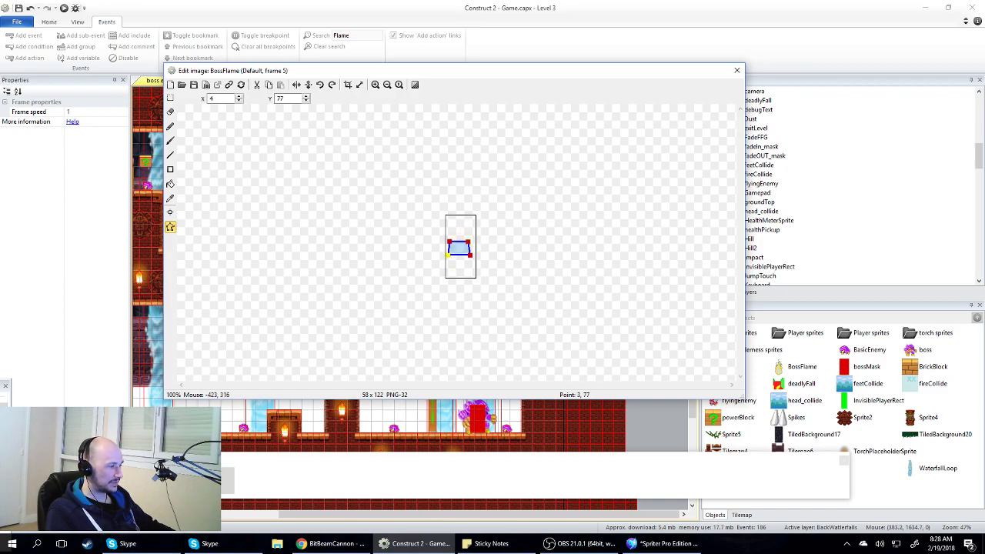
{"action": "left_click", "coordinate": [736, 71]}
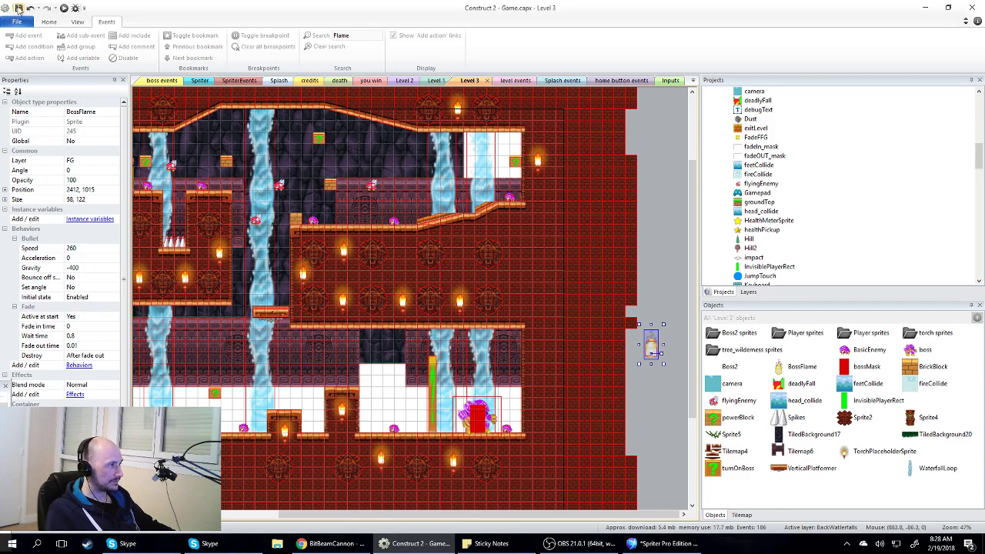
{"action": "key", "text": "ctrl+s"}
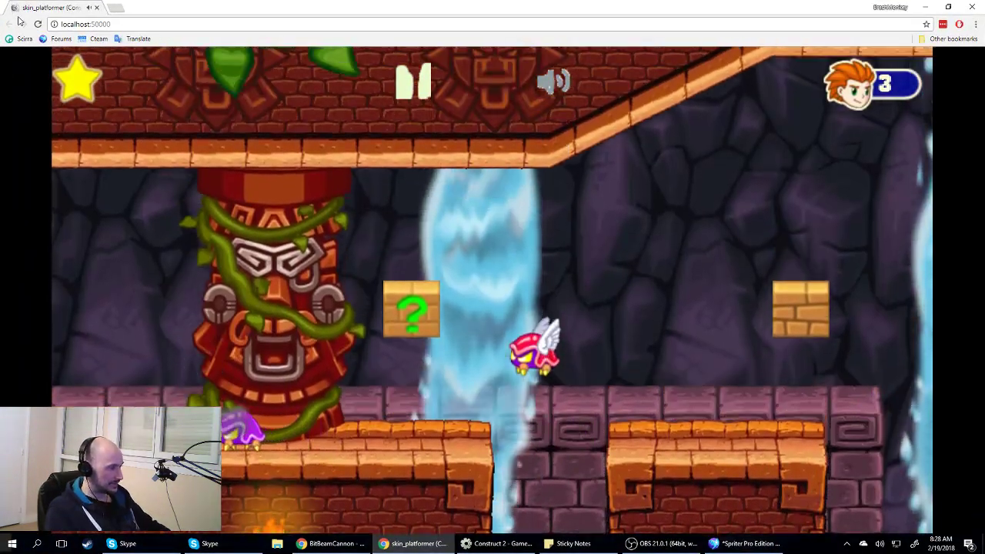
- Play Level 3 in the preview, hitting the first question-mark block for its power-up and advancing to the lower passage
{"action": "key", "text": "Right"}
{"action": "key", "text": "Up"}
{"action": "key", "text": "Up"}
{"action": "key", "text": "Right"}
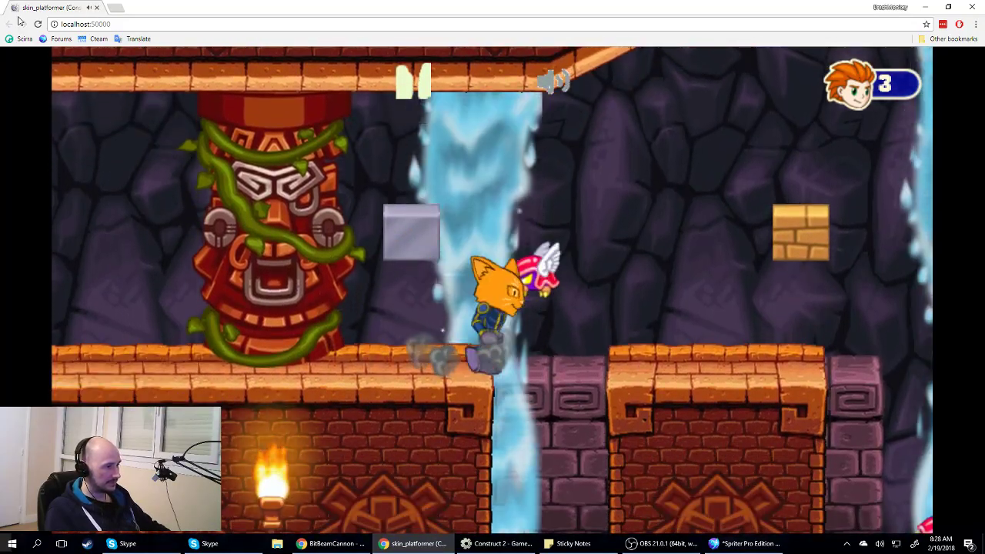
{"action": "key", "text": "Left"}
{"action": "key", "text": "Up"}
{"action": "key", "text": "Right"}
{"action": "key", "text": "Right"}
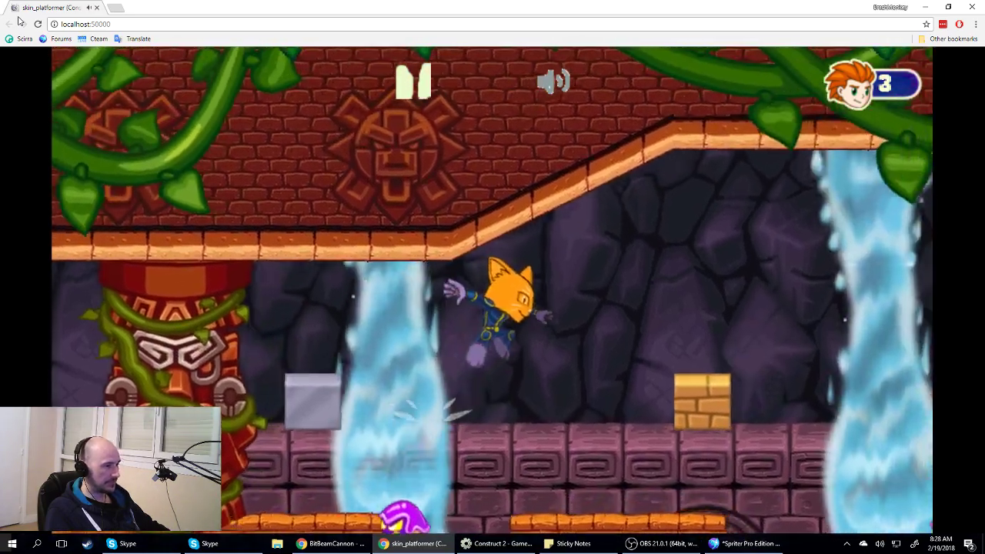
{"action": "key", "text": "Right"}
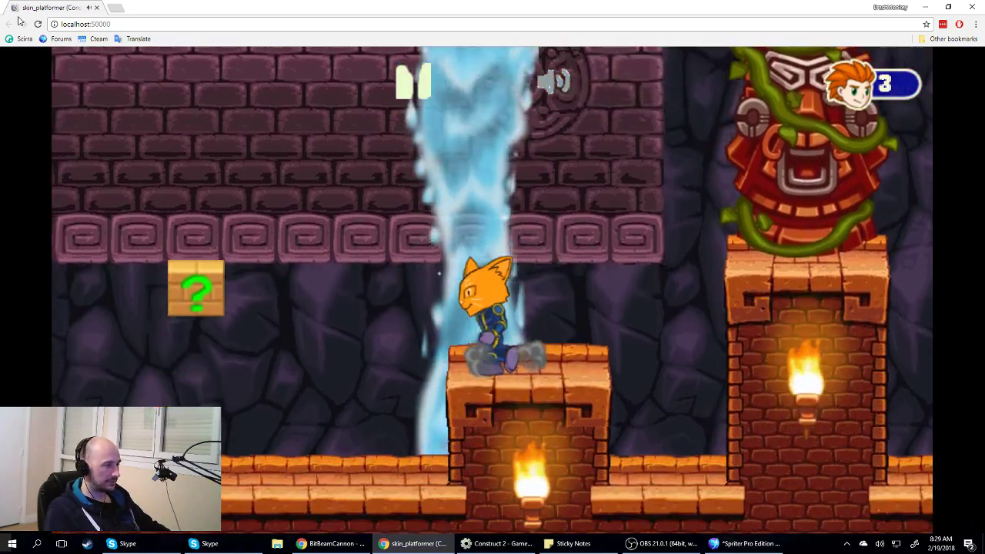
- Cross the tall totem pillar in the lower passage of the preview and head past the purple enemies towards the boss area
{"action": "key", "text": "Left"}
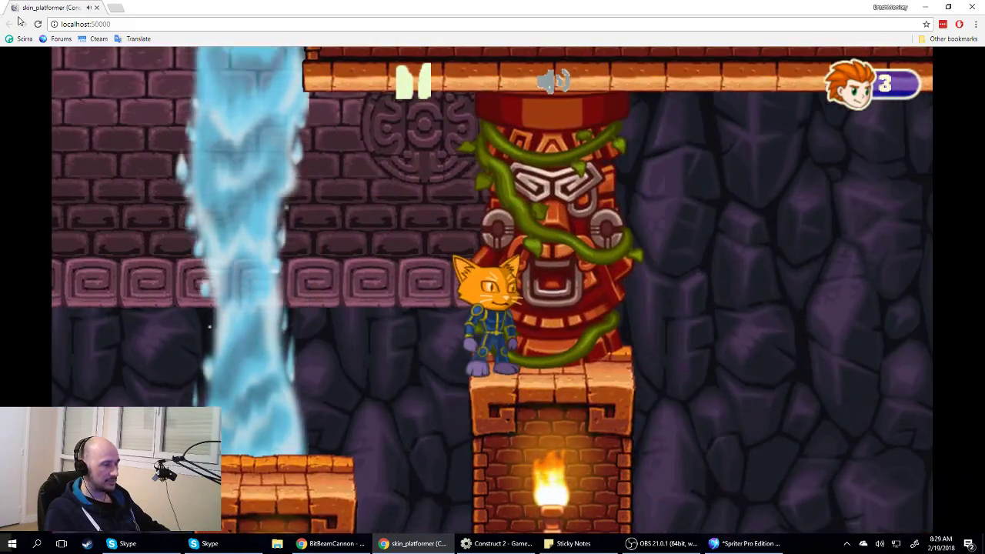
{"action": "key", "text": "Right"}
{"action": "key", "text": "Left"}
{"action": "key", "text": "Up"}
{"action": "key", "text": "Left"}
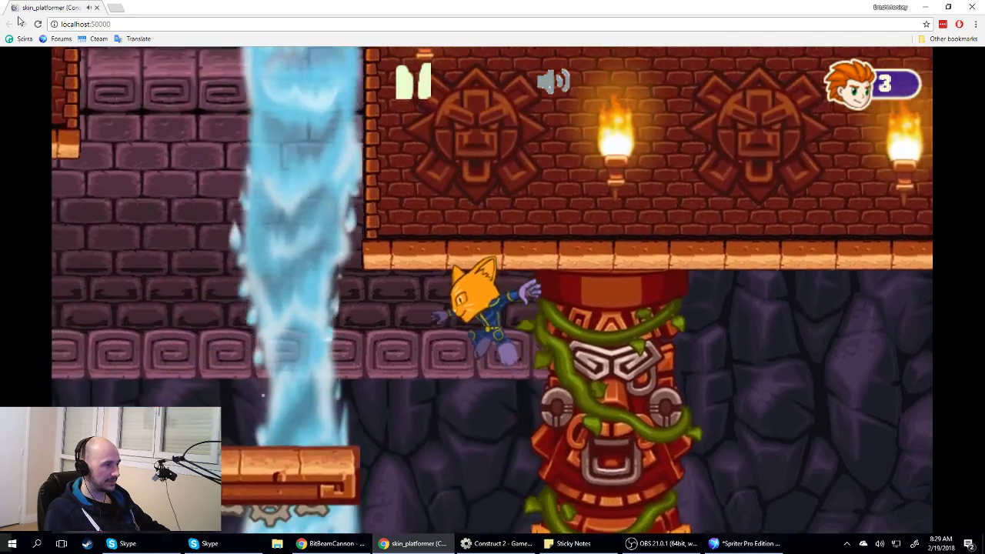
{"action": "key", "text": "Right"}
{"action": "key", "text": "Up"}
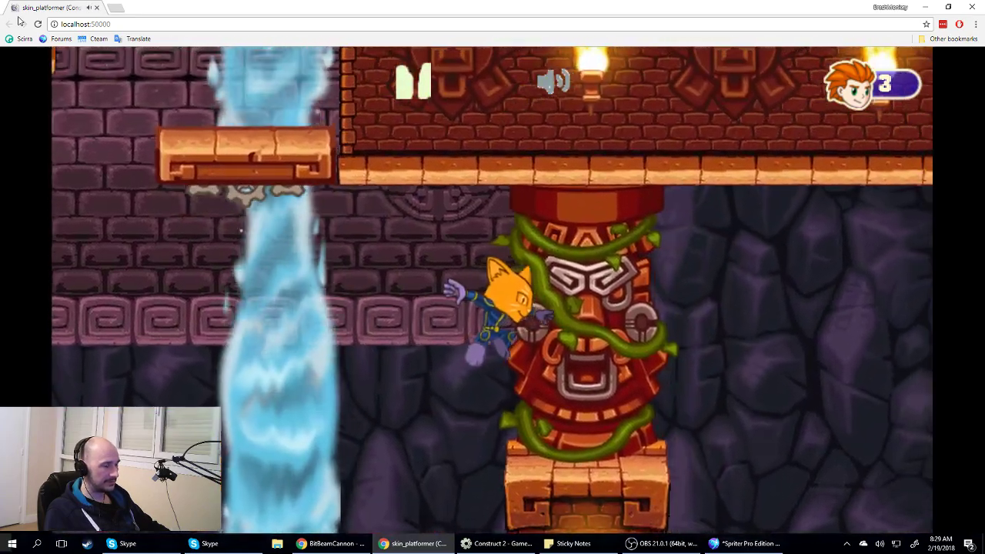
{"action": "key", "text": "Right"}
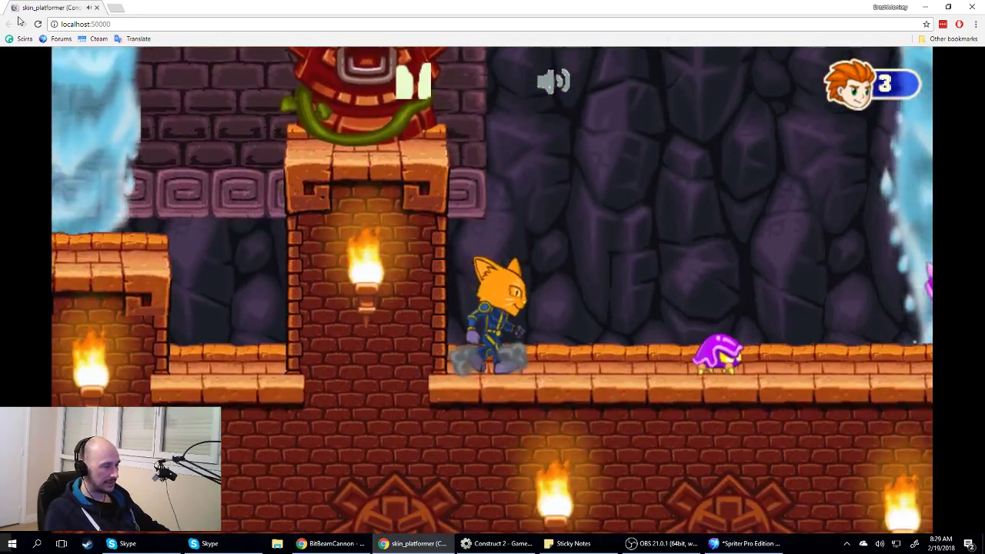
{"action": "key", "text": "Right"}
{"action": "key", "text": "Left"}
{"action": "key", "text": "Right"}
{"action": "key", "text": "Up"}
{"action": "key", "text": "Right"}
{"action": "key", "text": "Up"}
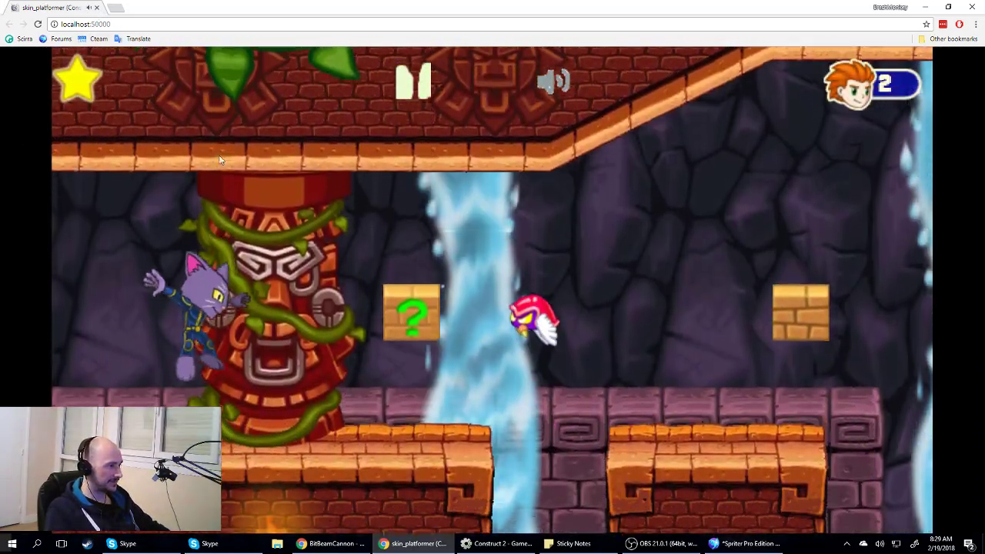
- Replay Level 3 from the start, collecting the bean from the first question-mark block and returning to the lower torch pillars
{"action": "key", "text": "Right"}
{"action": "key", "text": "Up"}
{"action": "key", "text": "Up"}
{"action": "key", "text": "Up"}
{"action": "key", "text": "Left"}
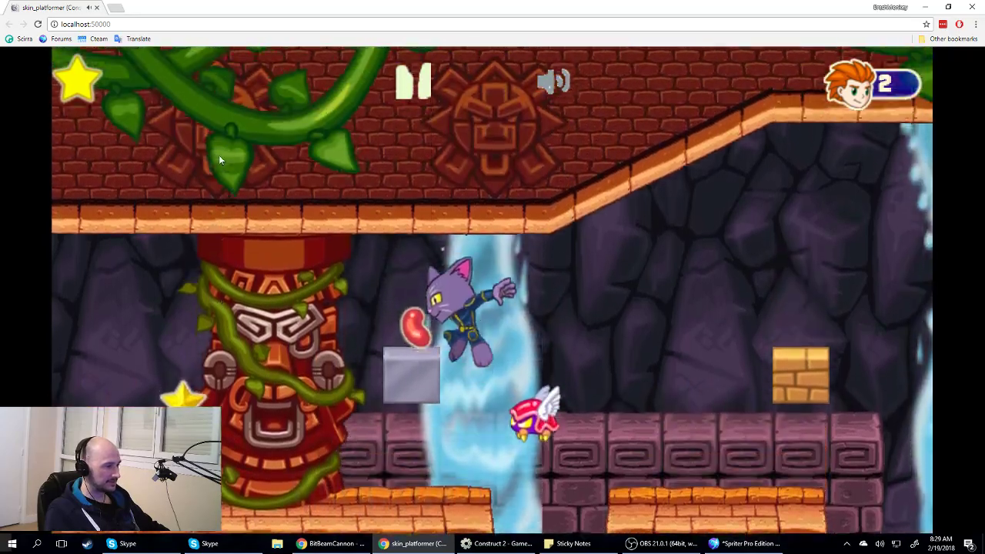
{"action": "key", "text": "Right"}
{"action": "key", "text": "Up"}
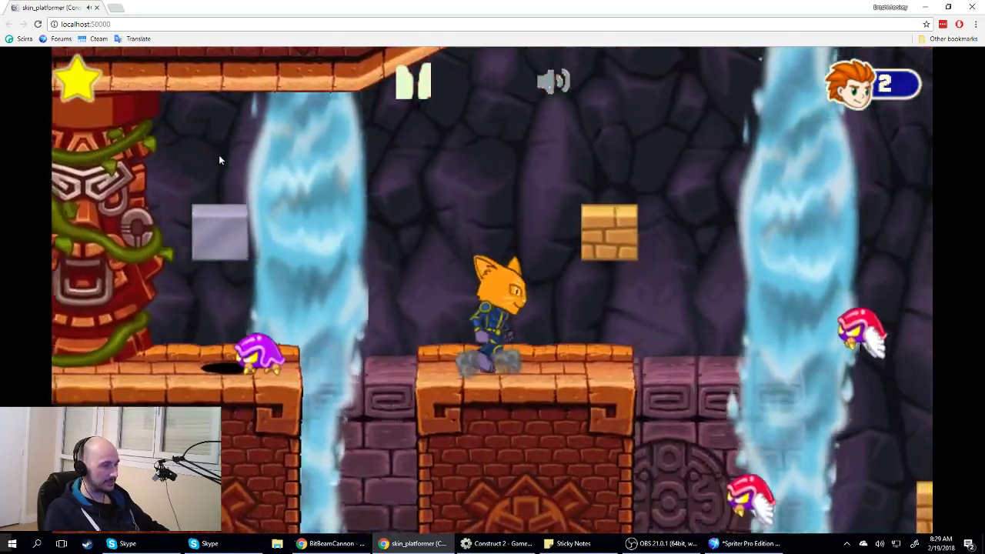
{"action": "key", "text": "Up"}
{"action": "key", "text": "Left"}
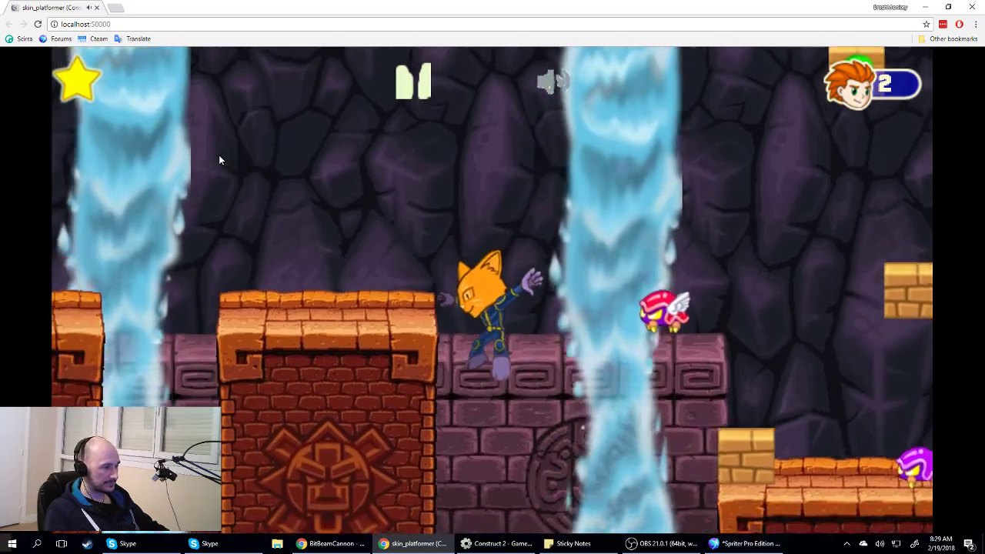
{"action": "key", "text": "Right"}
{"action": "key", "text": "Up"}
{"action": "key", "text": "Right"}
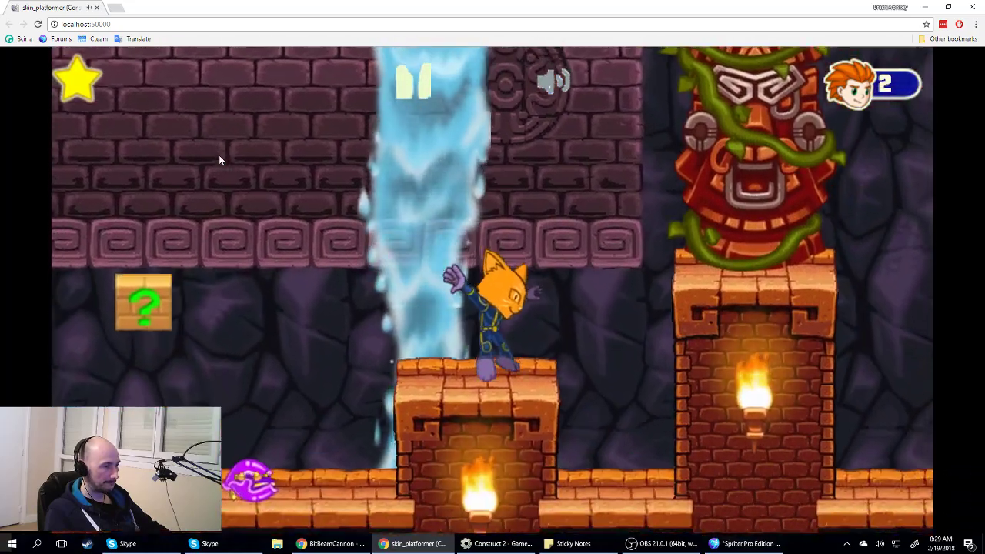
- Backtrack from the totem pillar over the moving platform in the preview and hit the second question-mark block for its power-up
{"action": "key", "text": "Up"}
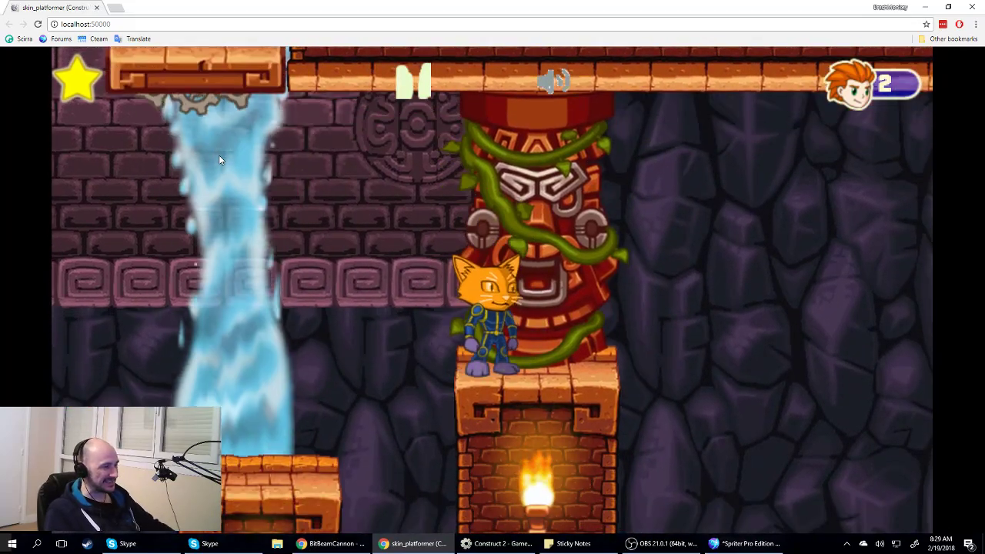
{"action": "key", "text": "Up"}
{"action": "key", "text": "Left"}
{"action": "key", "text": "Left"}
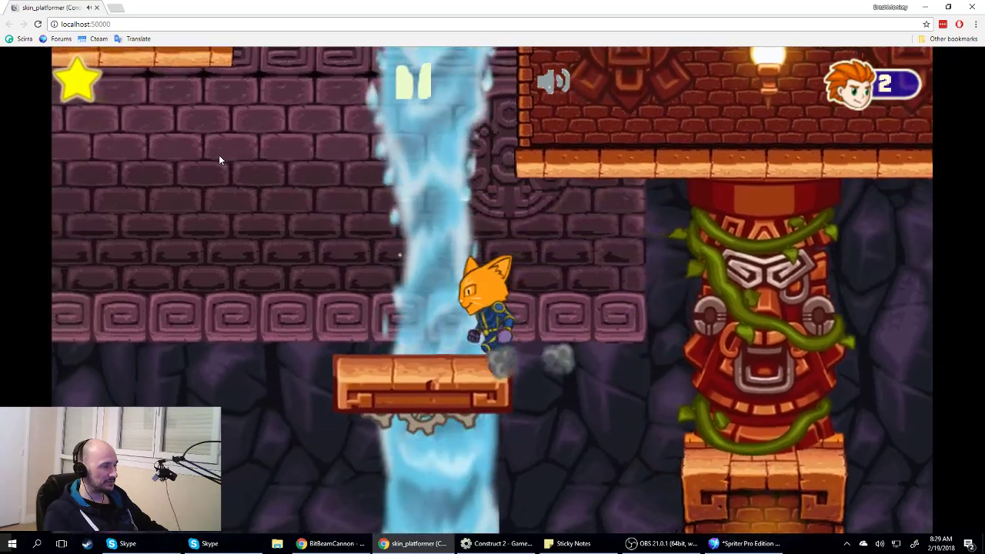
{"action": "key", "text": "Left"}
{"action": "key", "text": "Up"}
{"action": "key", "text": "Right"}
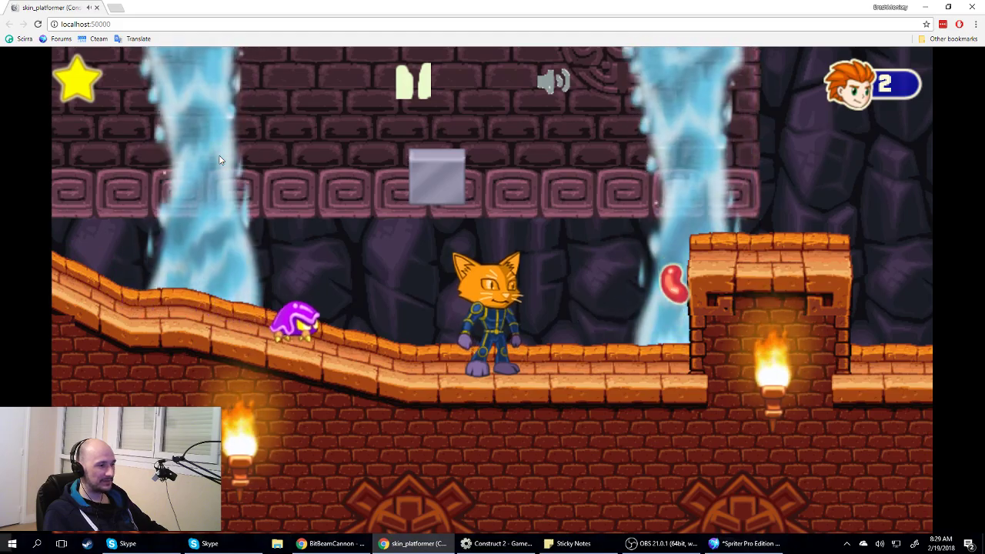
{"action": "key", "text": "Up"}
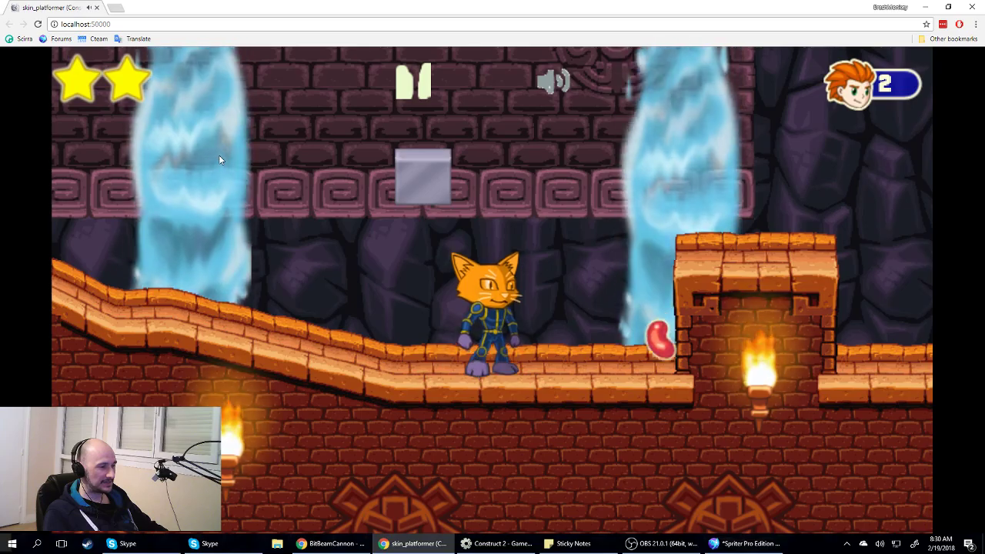
- Fight the purple enemies on the floor between the spent block and the lower torch pillar in the preview
{"action": "key", "text": "space"}
{"action": "key", "text": "Right"}
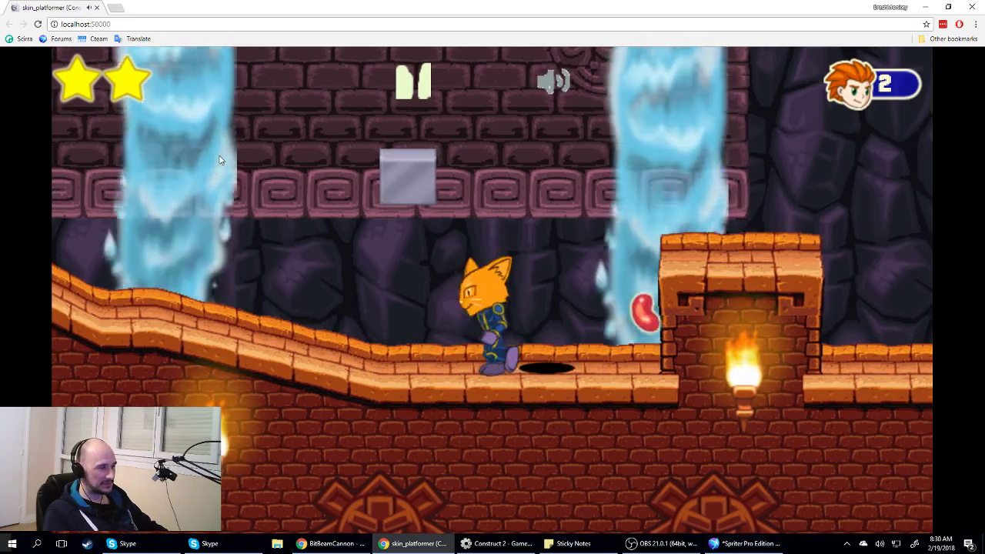
{"action": "key", "text": "Left"}
{"action": "key", "text": "Right"}
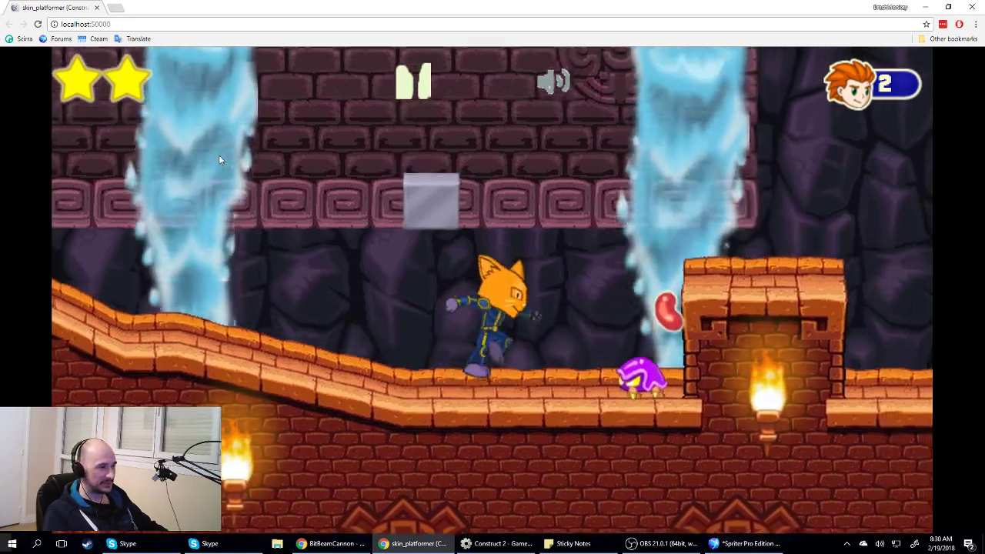
{"action": "key", "text": "space"}
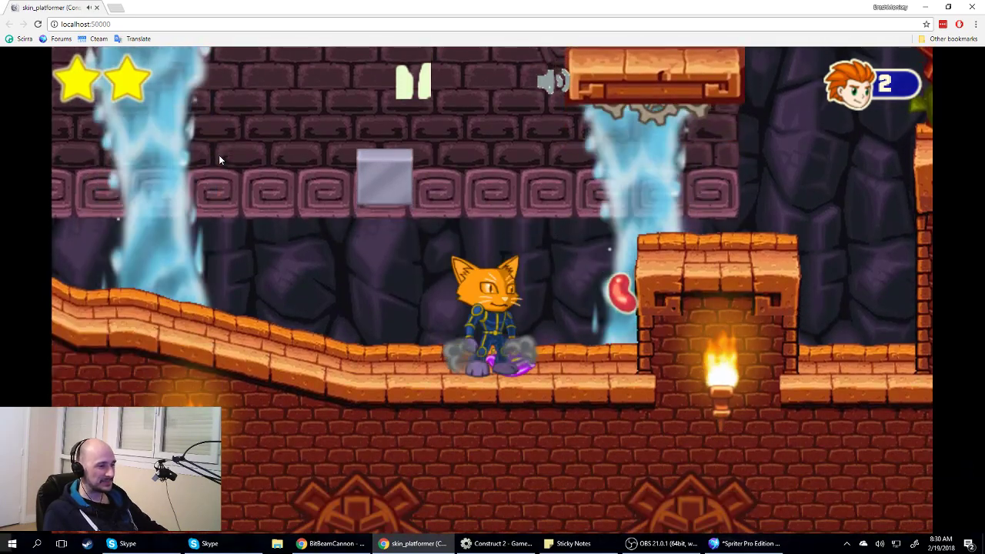
{"action": "key", "text": "Right"}
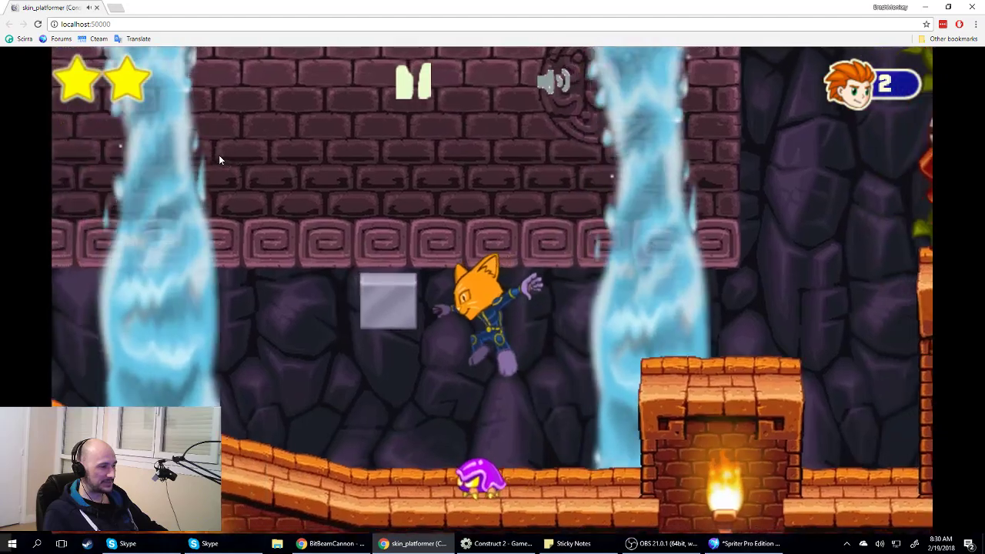
- Cross both torch pillars in the preview and jump past the purple enemies into the boss area
{"action": "key", "text": "Right"}
{"action": "key", "text": "Up"}
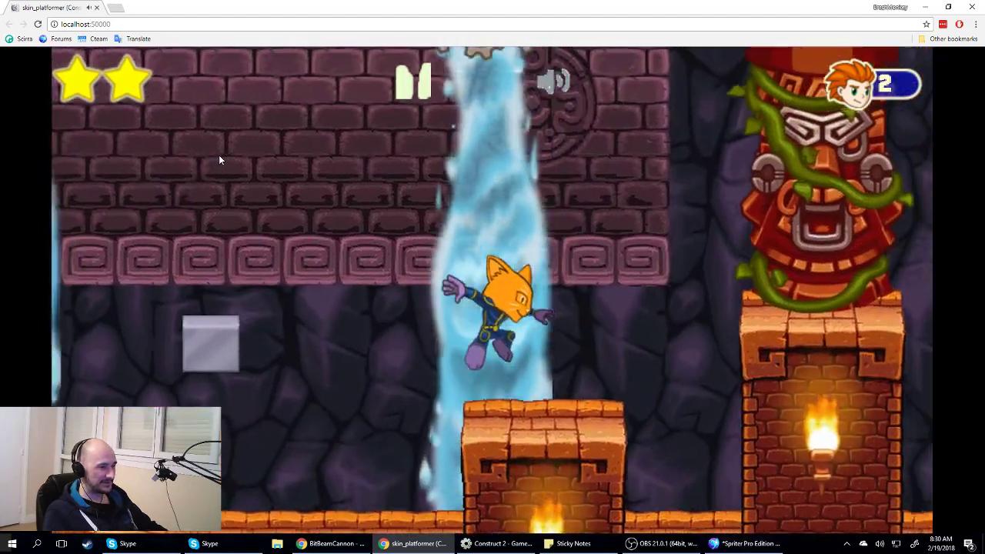
{"action": "key", "text": "Right"}
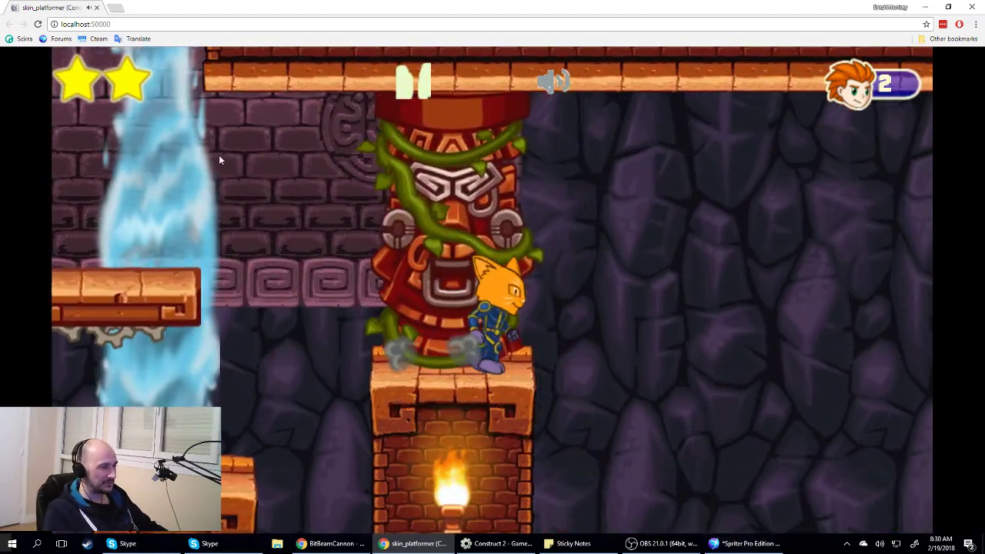
{"action": "key", "text": "Right"}
{"action": "key", "text": "Up"}
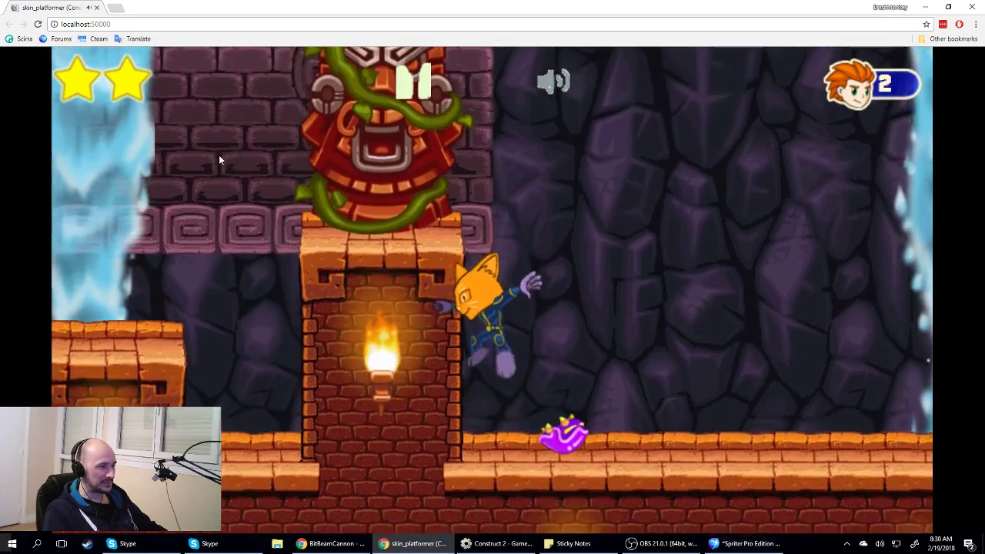
{"action": "key", "text": "Up"}
{"action": "key", "text": "Right"}
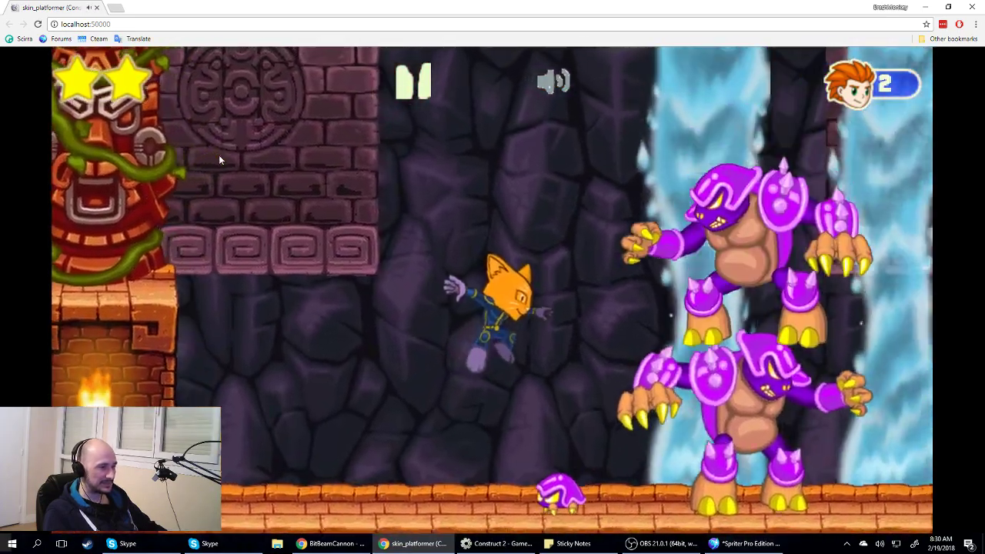
- Test the boss's jump and fire-breath attacks in the preview by approaching, retreating and jumping clear of them
{"action": "key", "text": "Left"}
{"action": "key", "text": "Right"}
{"action": "key", "text": "Up"}
{"action": "key", "text": "Up"}
{"action": "key", "text": "Left"}
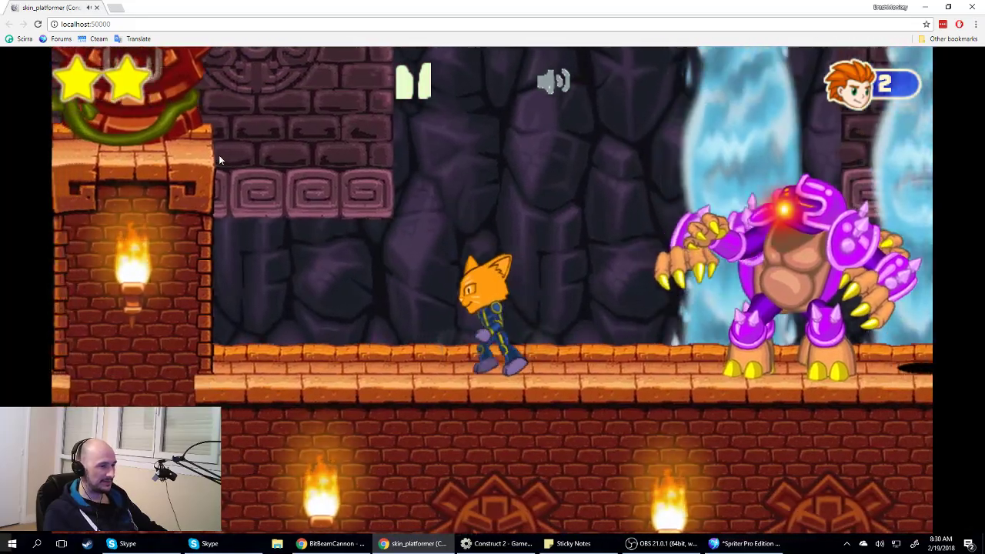
{"action": "key", "text": "Right"}
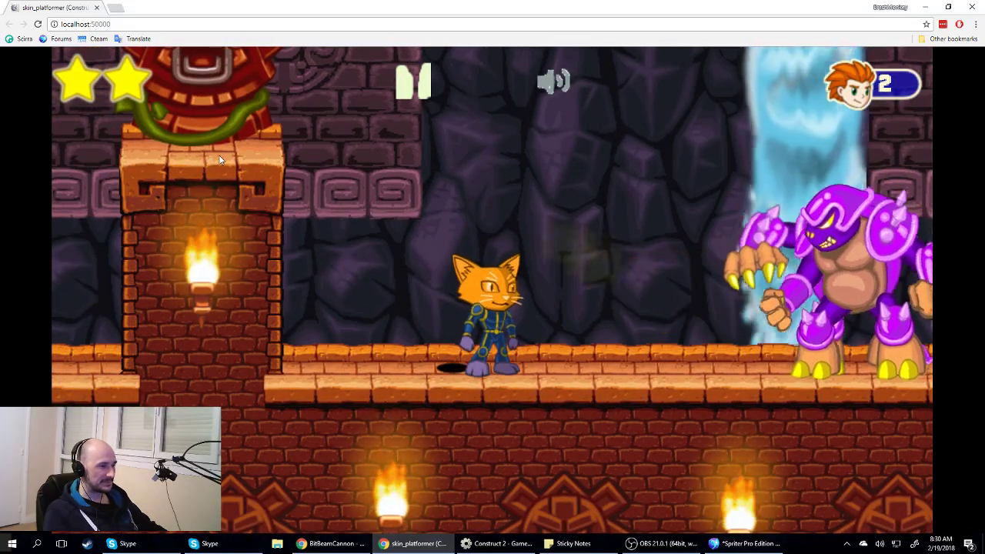
{"action": "key", "text": "Right"}
{"action": "key", "text": "Left"}
{"action": "key", "text": "Up"}
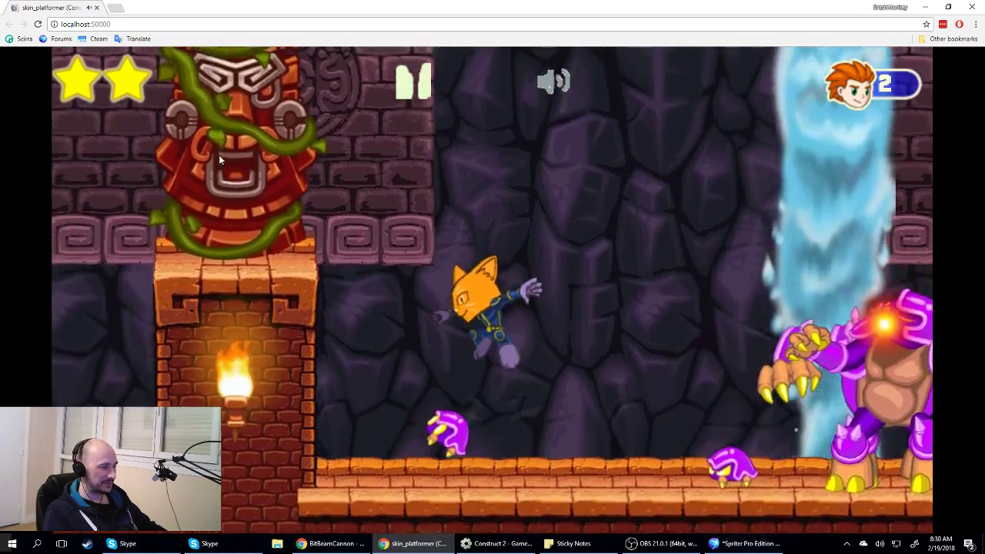
- Bounce on the purple enemies between the totem pillar and the boss while dodging the boss's fire in the preview
{"action": "key", "text": "Right"}
{"action": "key", "text": "Up"}
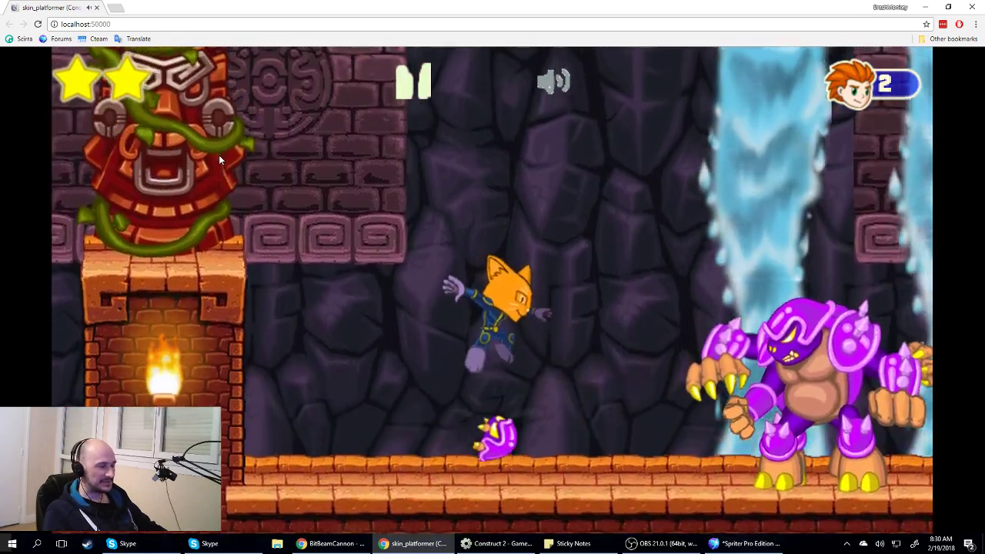
{"action": "key", "text": "Right"}
{"action": "key", "text": "Left"}
{"action": "key", "text": "Up"}
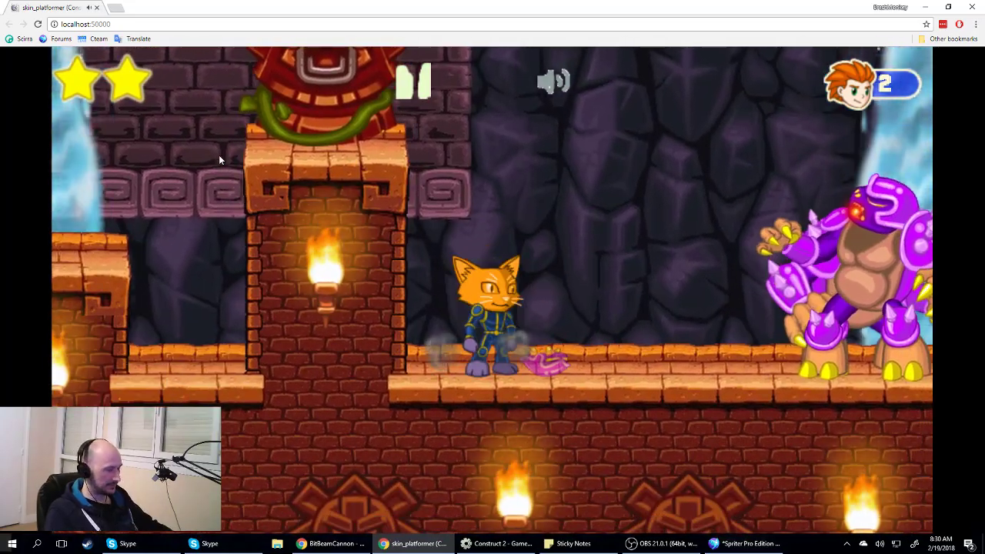
{"action": "key", "text": "Right"}
{"action": "key", "text": "Left"}
{"action": "key", "text": "Right"}
{"action": "key", "text": "Up"}
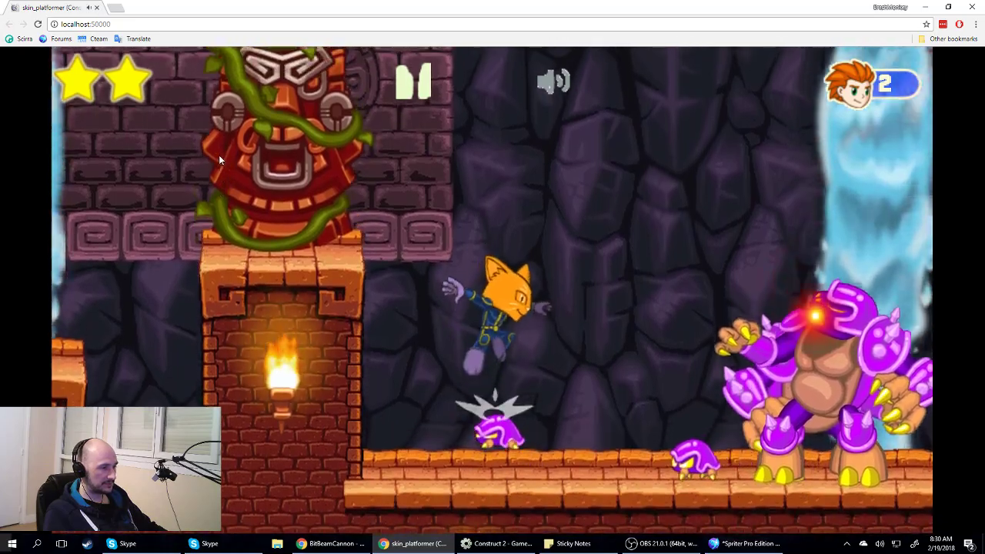
{"action": "key", "text": "Left"}
{"action": "key", "text": "Right"}
{"action": "key", "text": "Up"}
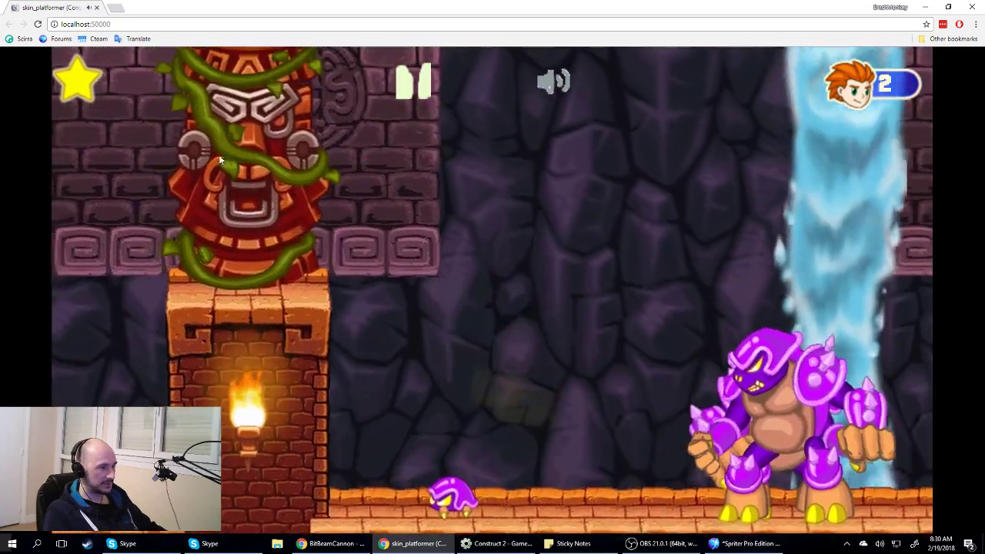
- Get past the boss to the far brick wall in the preview and stomp the purple enemy there
{"action": "key", "text": "Left"}
{"action": "key", "text": "Right"}
{"action": "key", "text": "Right"}
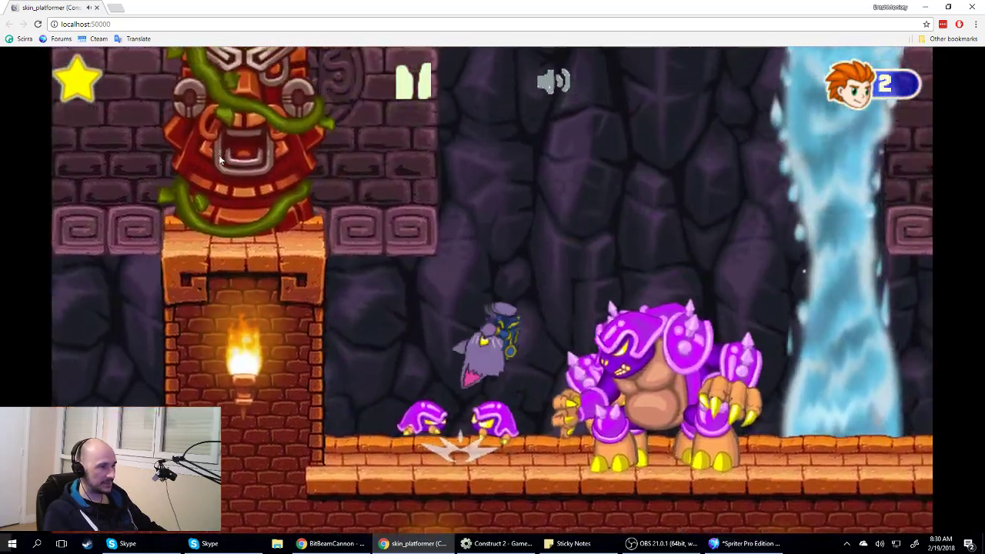
{"action": "key", "text": "Up"}
{"action": "key", "text": "Right"}
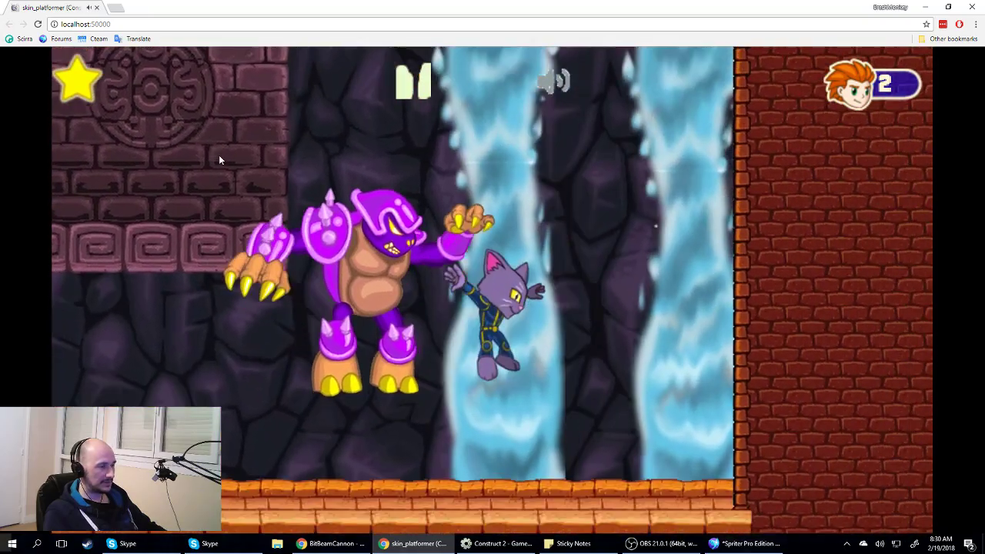
{"action": "key", "text": "Left"}
{"action": "key", "text": "Up"}
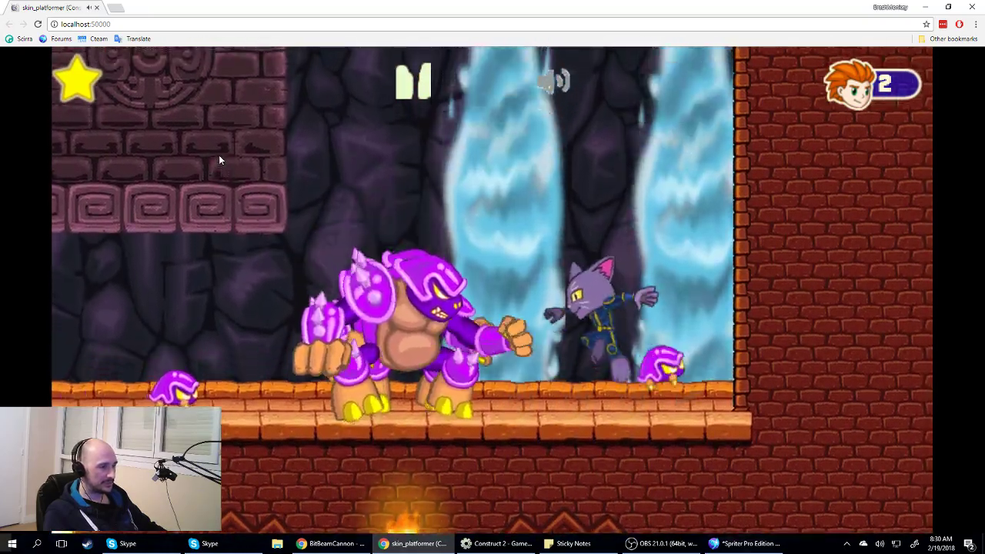
{"action": "key", "text": "Right"}
{"action": "key", "text": "Up"}
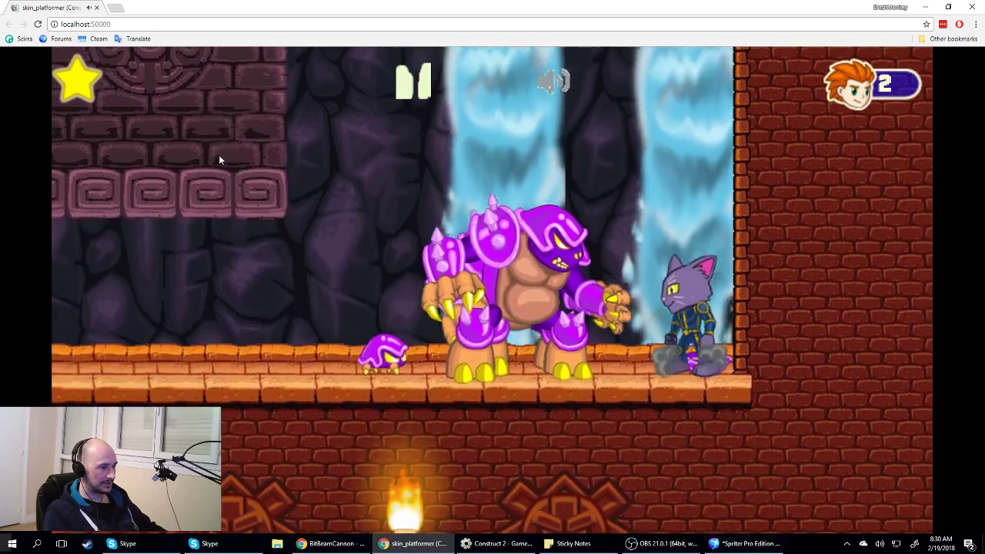
- Cross back over the boss area, face the boss's fire breath once more, and close the preview
{"action": "key", "text": "Up"}
{"action": "key", "text": "Left"}
{"action": "key", "text": "Left"}
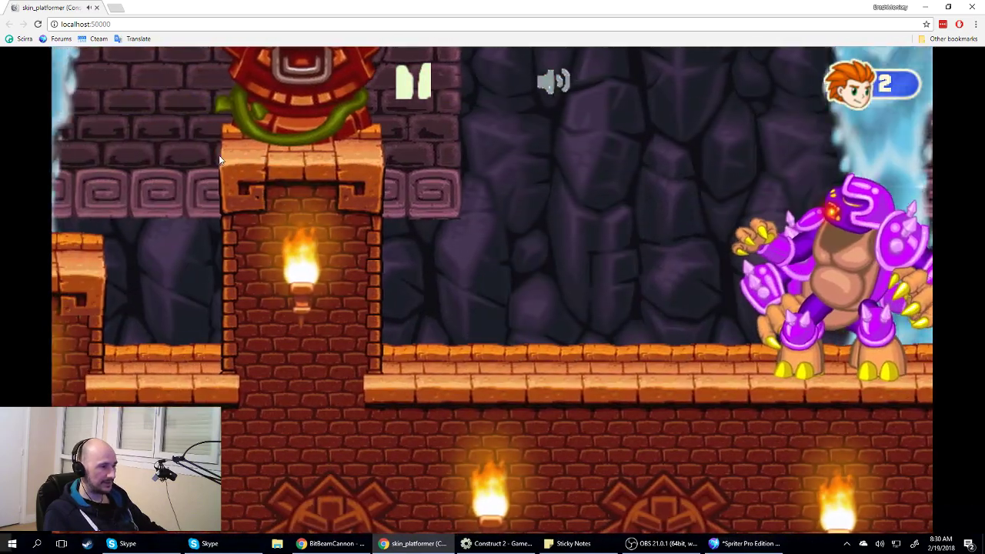
{"action": "key", "text": "Right"}
{"action": "key", "text": "Up"}
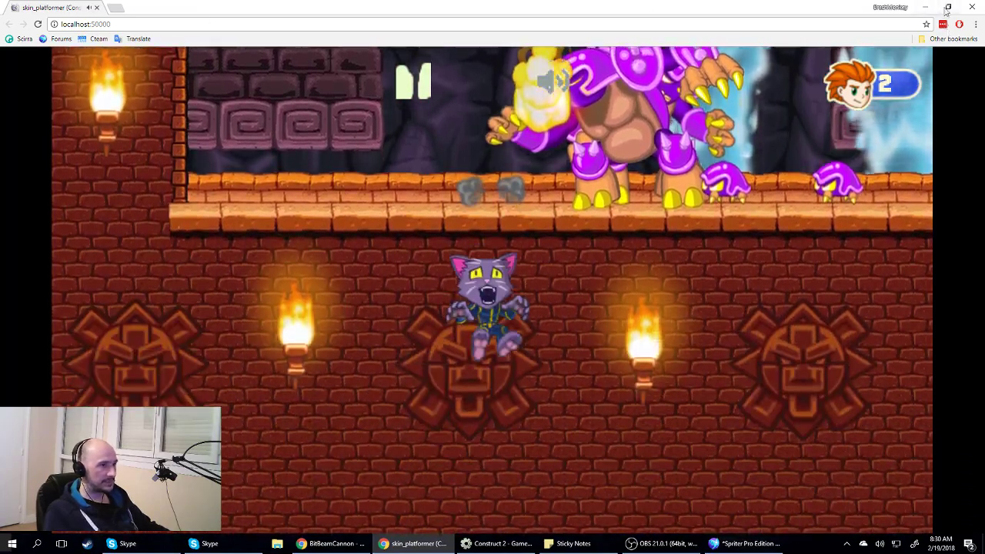
{"action": "left_click", "coordinate": [973, 7]}
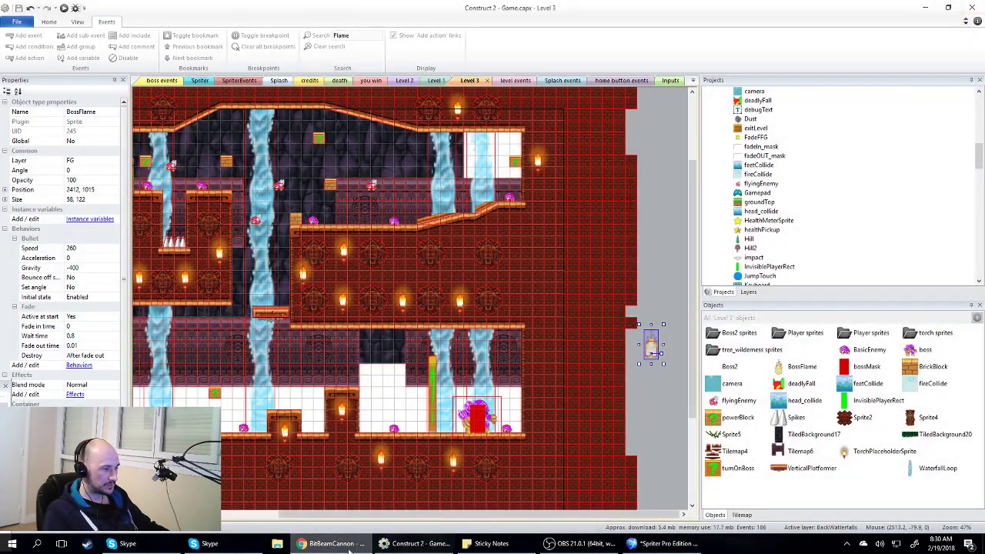
- Switch to Spriter, view the boss's character maps and the settings for creating a new one, and close both dialogs without changes
{"action": "left_click", "coordinate": [666, 543]}
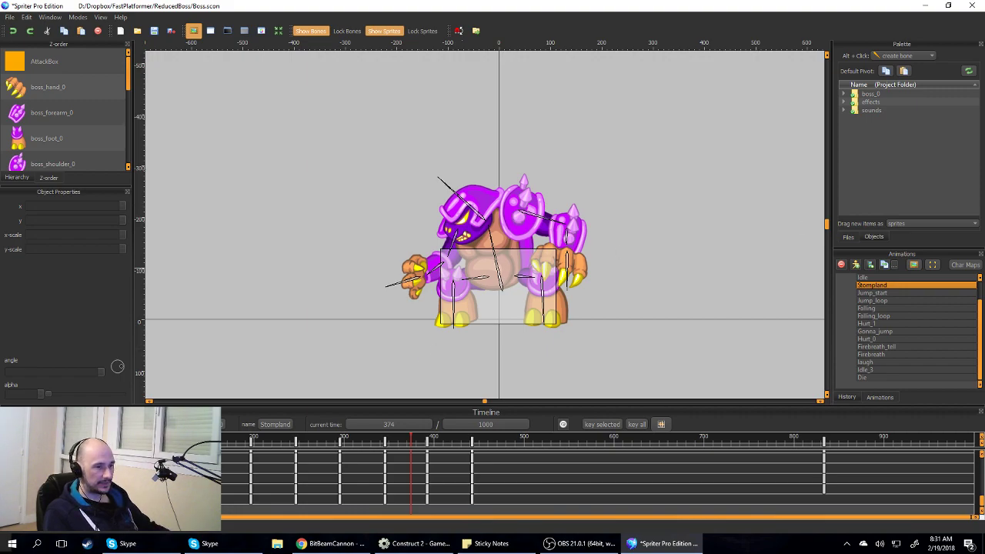
{"action": "left_click", "coordinate": [964, 265]}
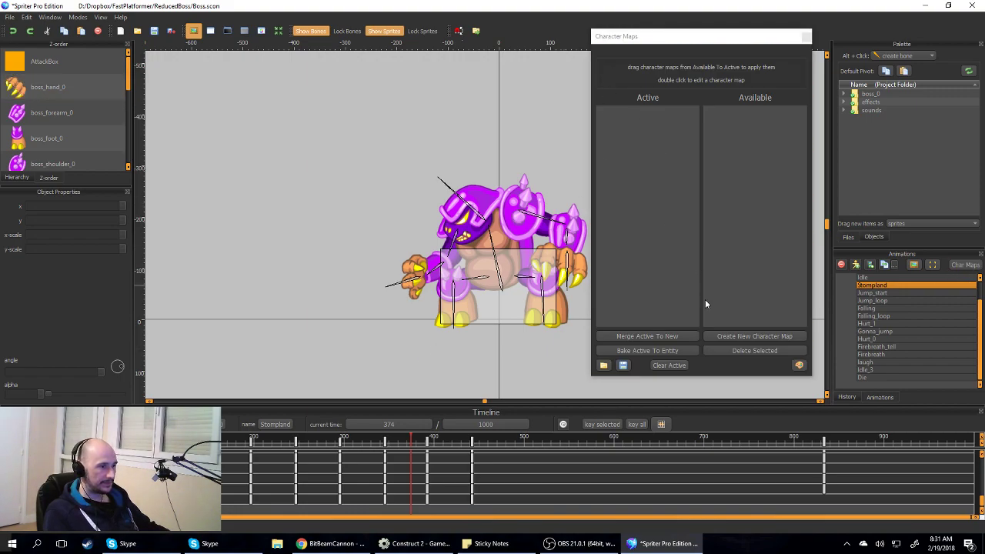
{"action": "left_click", "coordinate": [730, 338]}
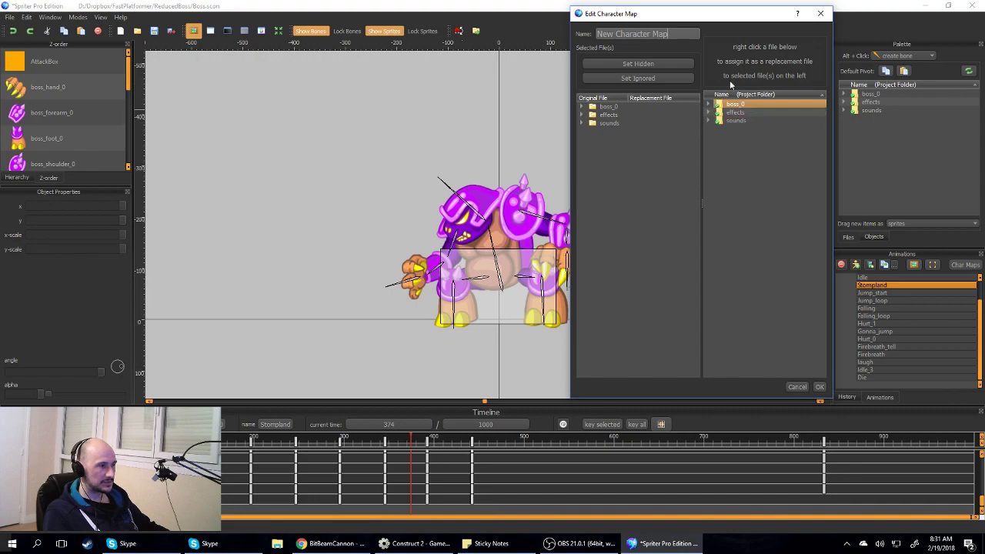
{"action": "left_click", "coordinate": [821, 13]}
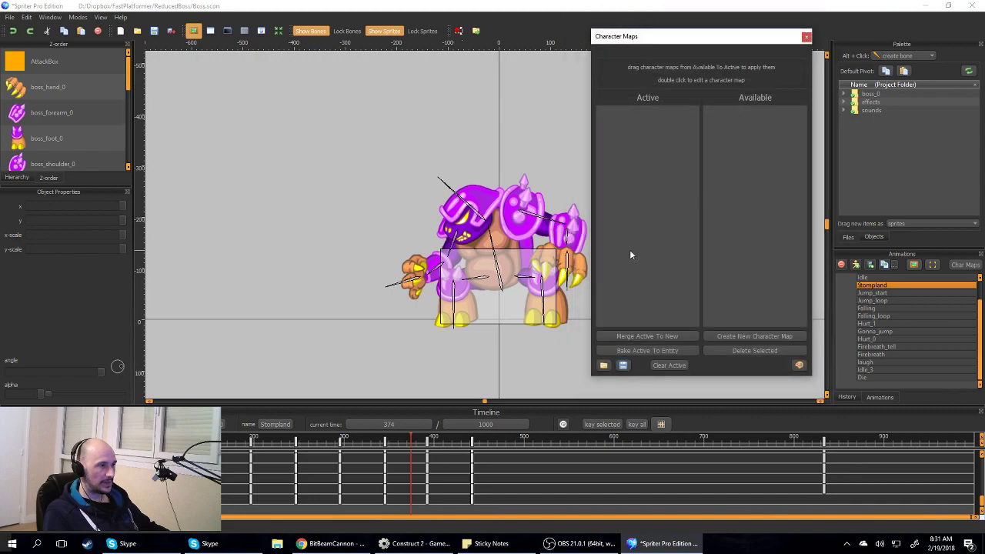
{"action": "left_click", "coordinate": [806, 37]}
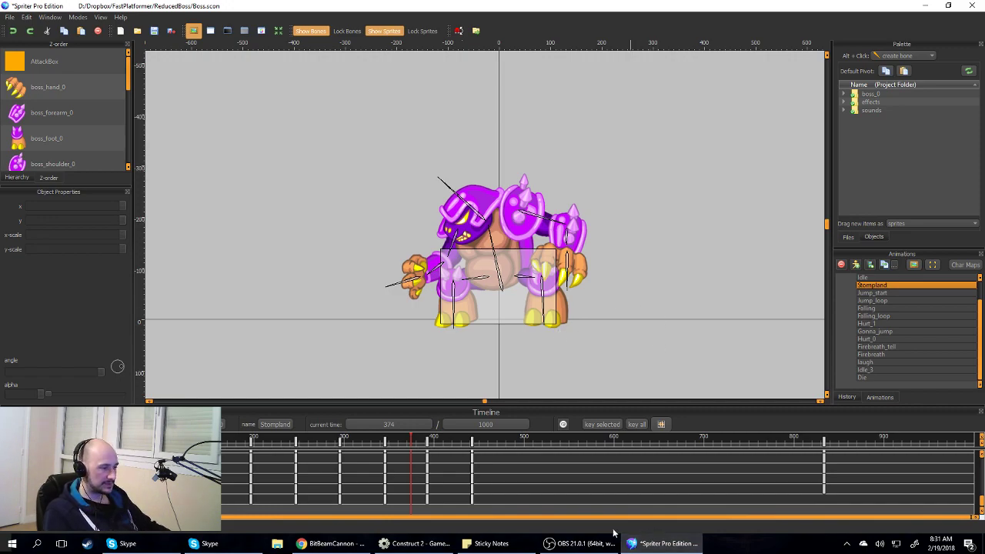
- Return to Construct 2 and examine the lower passage of the Level 3 layout leading to the boss
{"action": "left_click", "coordinate": [408, 544]}
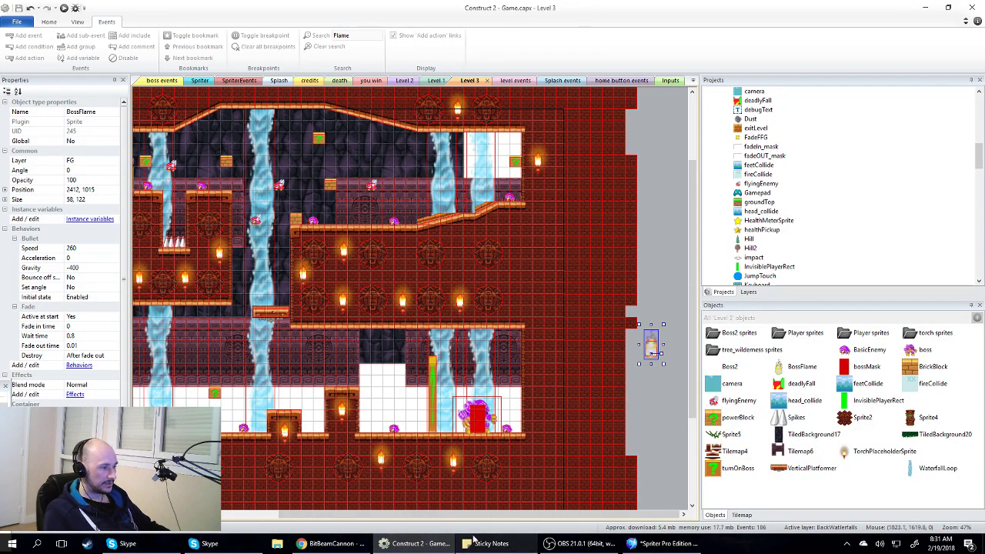
{"action": "scroll", "coordinate": [604, 477], "scroll_direction": "down", "scroll_amount": 3}
{"action": "left_click_drag", "start_coordinate": [590, 512], "coordinate": [458, 518]}
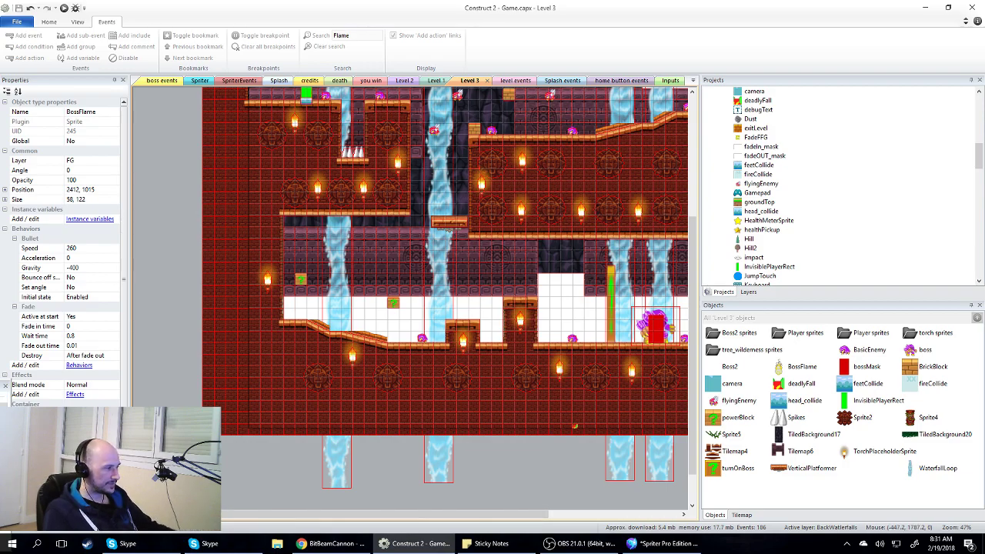
{"action": "scroll", "coordinate": [65, 254], "scroll_direction": "down", "scroll_amount": 1}
{"action": "scroll", "coordinate": [64, 254], "scroll_direction": "down", "scroll_amount": 1}
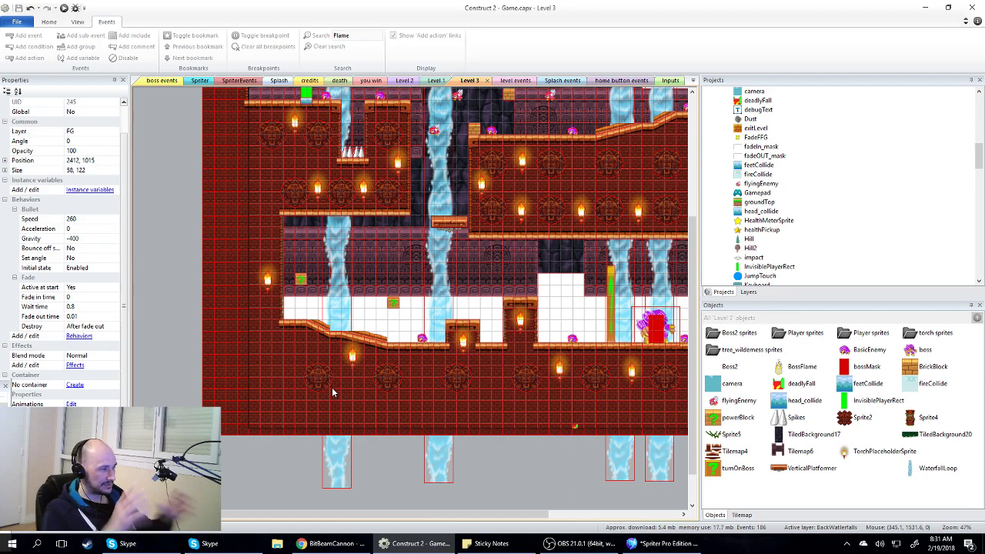
{"action": "left_click_drag", "start_coordinate": [461, 515], "coordinate": [466, 479]}
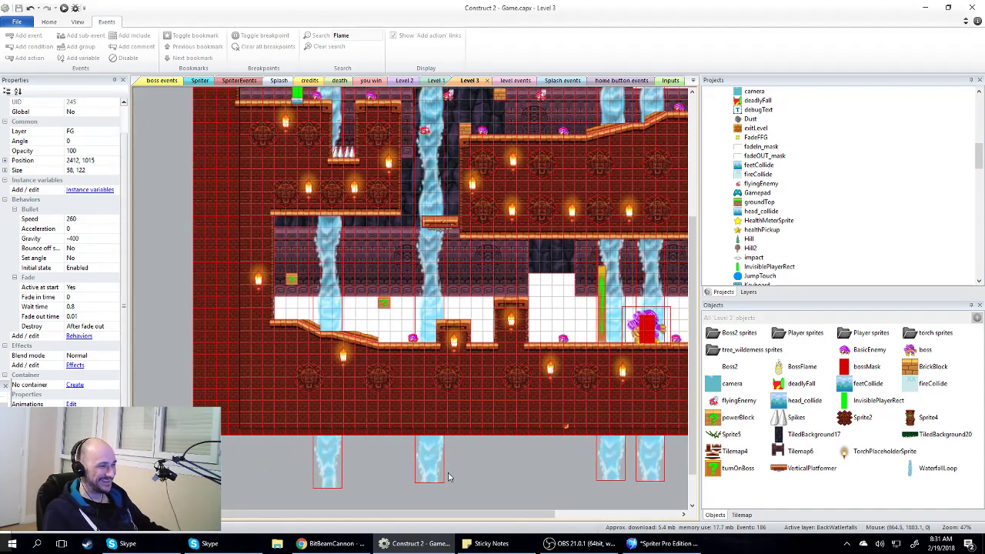
- Look over the Level 3 layout from the starting area across to its far end
{"action": "scroll", "coordinate": [508, 297], "scroll_direction": "up", "scroll_amount": 3}
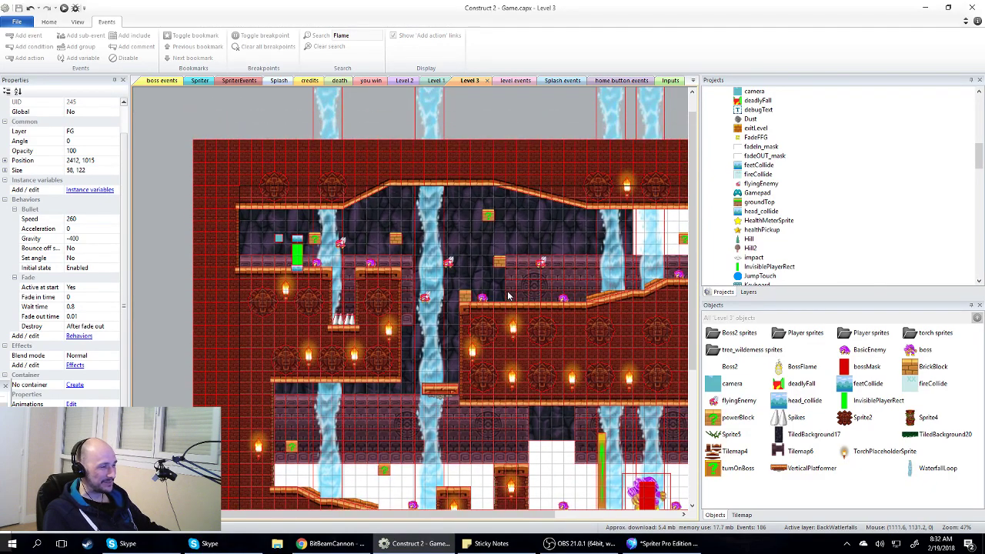
{"action": "scroll", "coordinate": [462, 293], "scroll_direction": "down", "scroll_amount": 3}
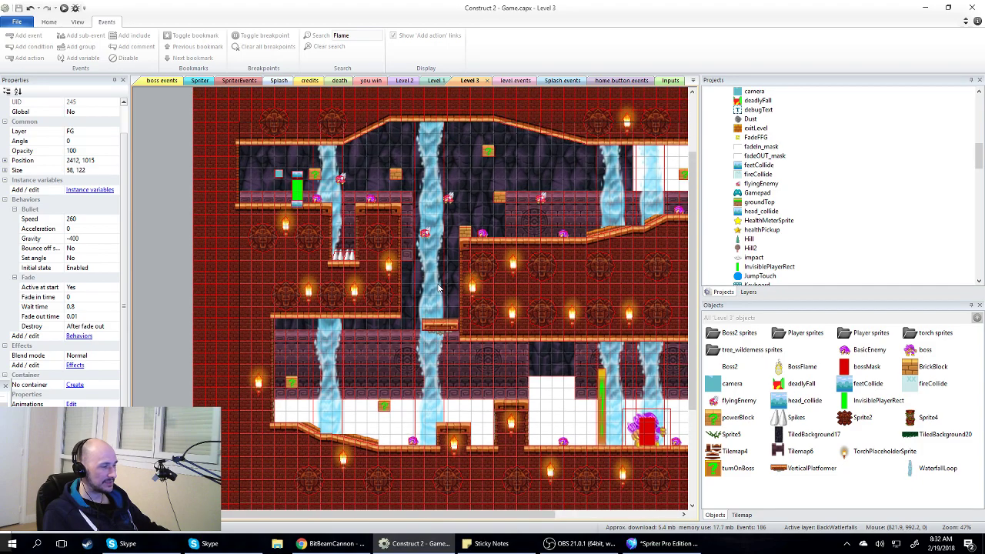
{"action": "scroll", "coordinate": [439, 291], "scroll_direction": "up", "scroll_amount": 2}
{"action": "left_click_drag", "start_coordinate": [318, 520], "coordinate": [477, 520]}
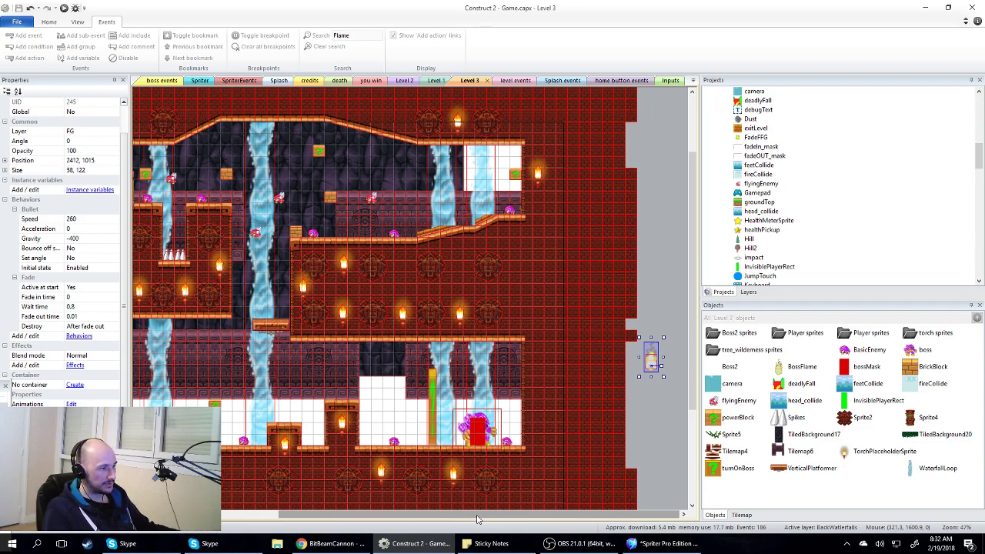
{"action": "left_click_drag", "start_coordinate": [355, 515], "coordinate": [250, 511]}
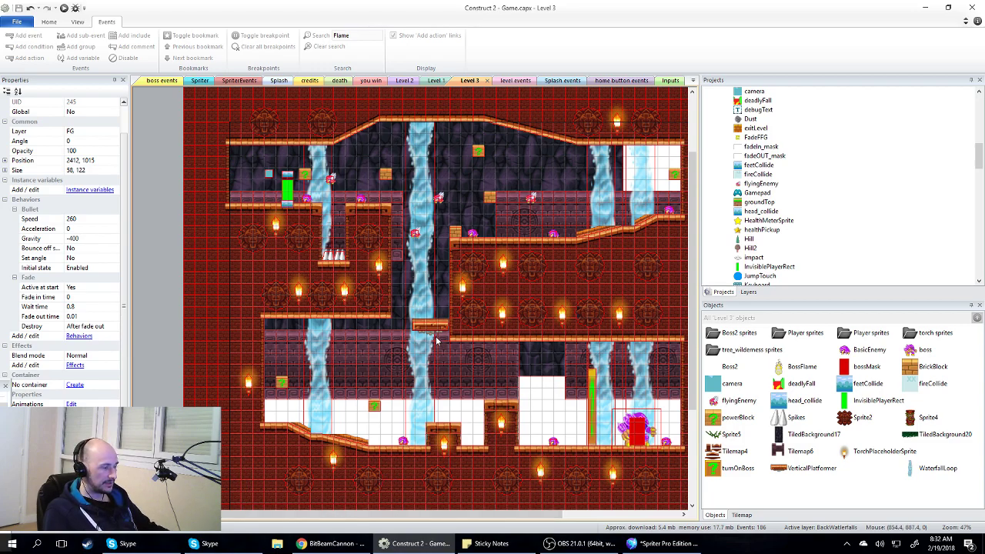
{"action": "scroll", "coordinate": [435, 338], "scroll_direction": "up", "scroll_amount": 2}
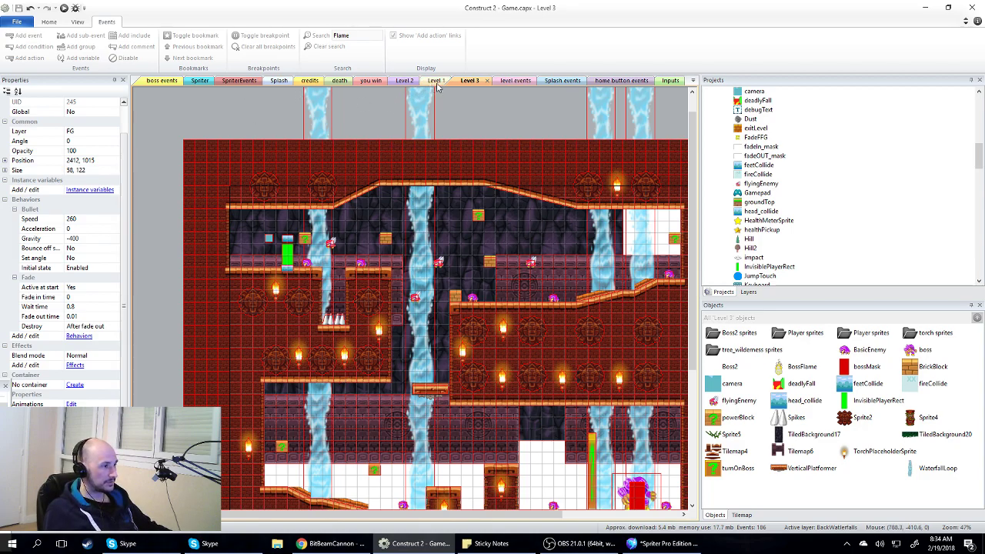
- Preview Level 3, hit the question-mark block by the first waterfall and collect the red bean
{"action": "left_click", "coordinate": [65, 8]}
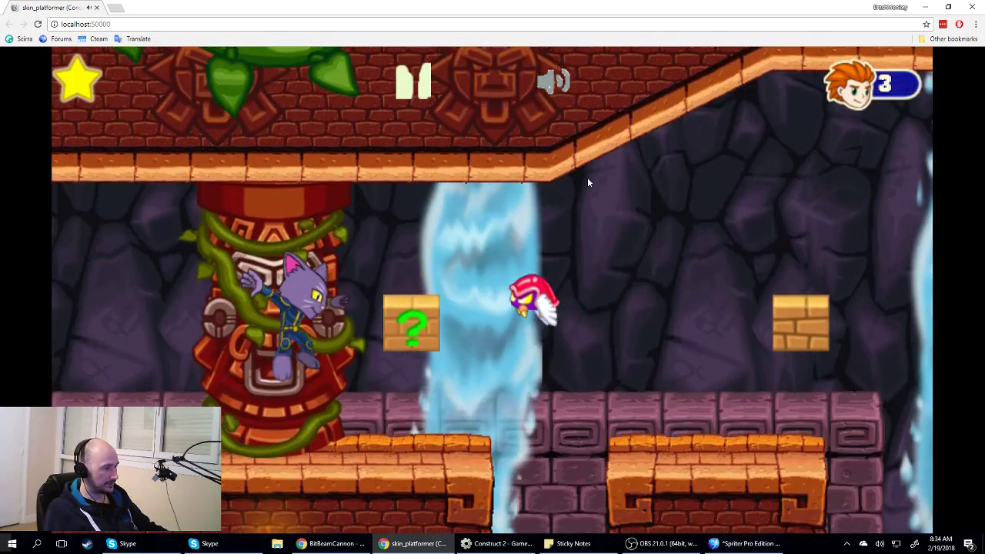
{"action": "key", "text": "Right"}
{"action": "key", "text": "Up"}
{"action": "key", "text": "Left"}
{"action": "key", "text": "Right"}
{"action": "key", "text": "Up"}
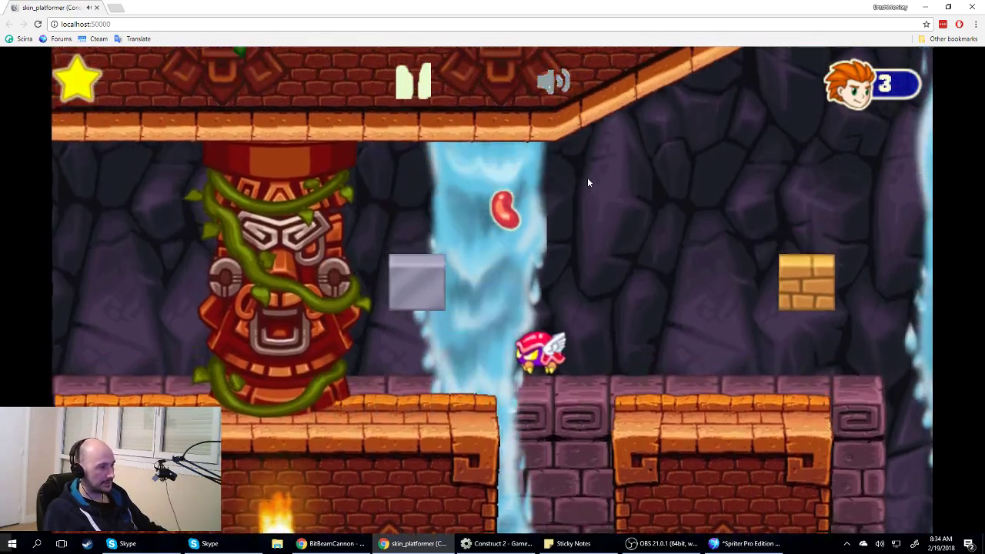
{"action": "key", "text": "Left"}
{"action": "key", "text": "Up"}
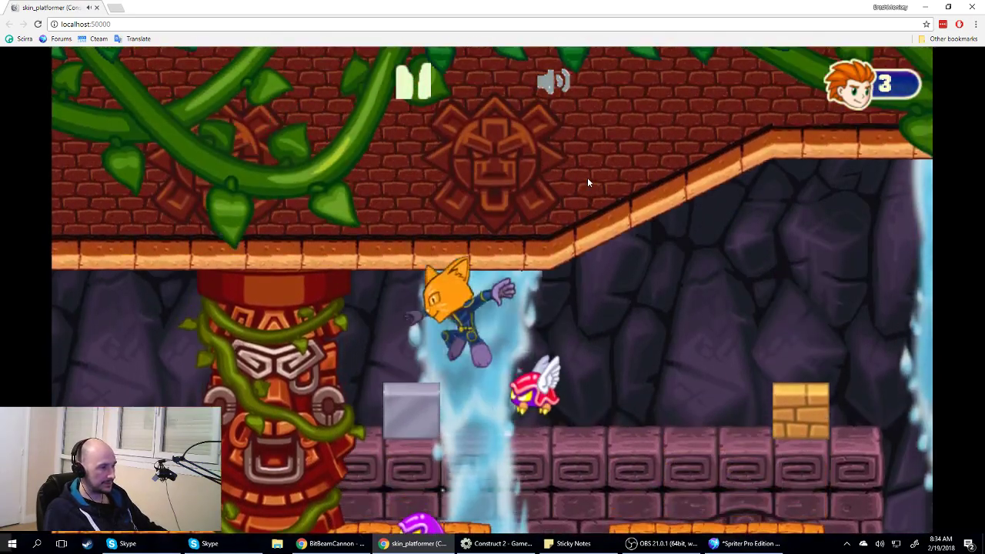
- Test jumping the first gap past the red flying enemy with the powered-up character
{"action": "key", "text": "Right"}
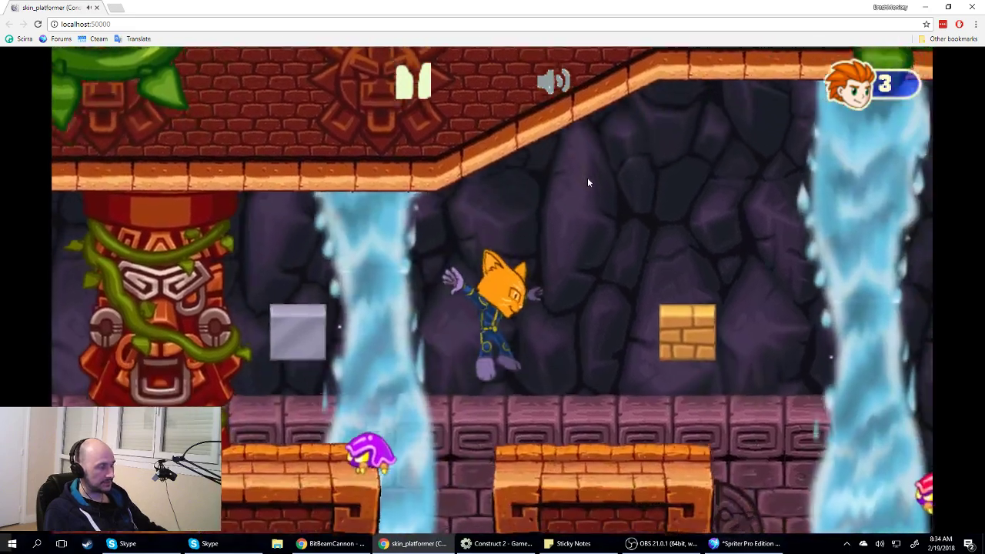
{"action": "key", "text": "Left"}
{"action": "key", "text": "Up"}
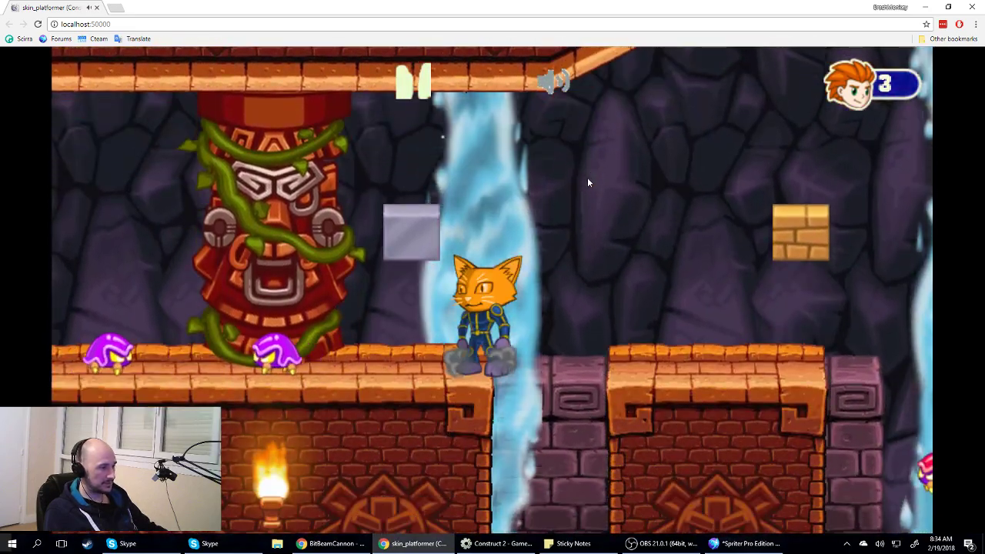
{"action": "key", "text": "Up"}
{"action": "key", "text": "Right"}
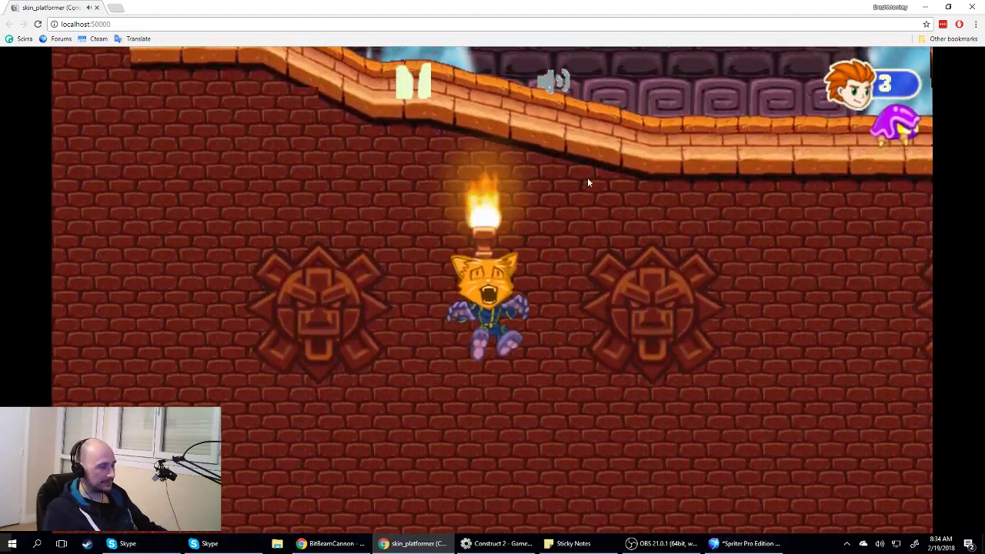
{"action": "key", "text": "Up"}
{"action": "key", "text": "Left"}
{"action": "key", "text": "Up"}
{"action": "key", "text": "Right"}
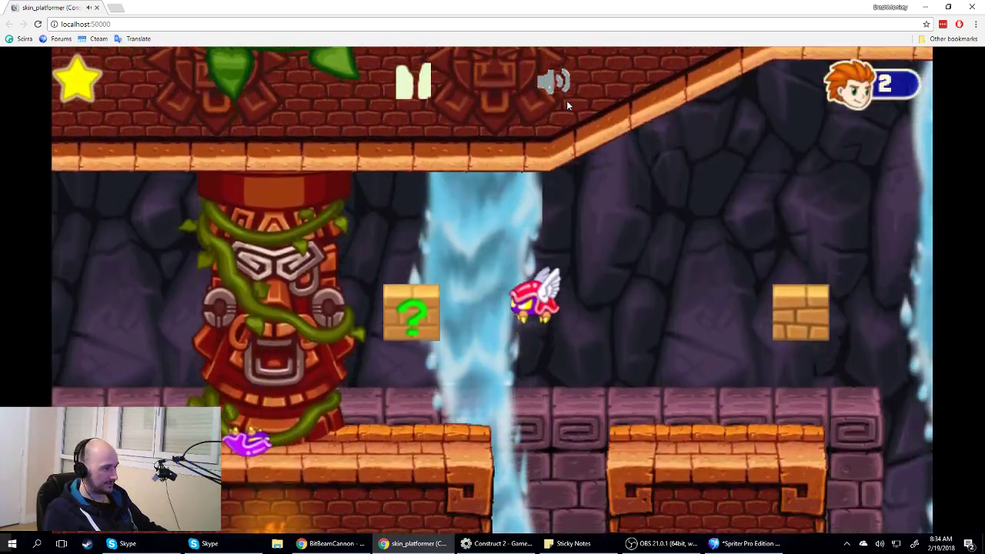
- Try the first gap again without the power-up, jumping over the flying enemy from atop the question-mark block
{"action": "key", "text": "Right"}
{"action": "key", "text": "Up"}
{"action": "key", "text": "Left"}
{"action": "key", "text": "Right"}
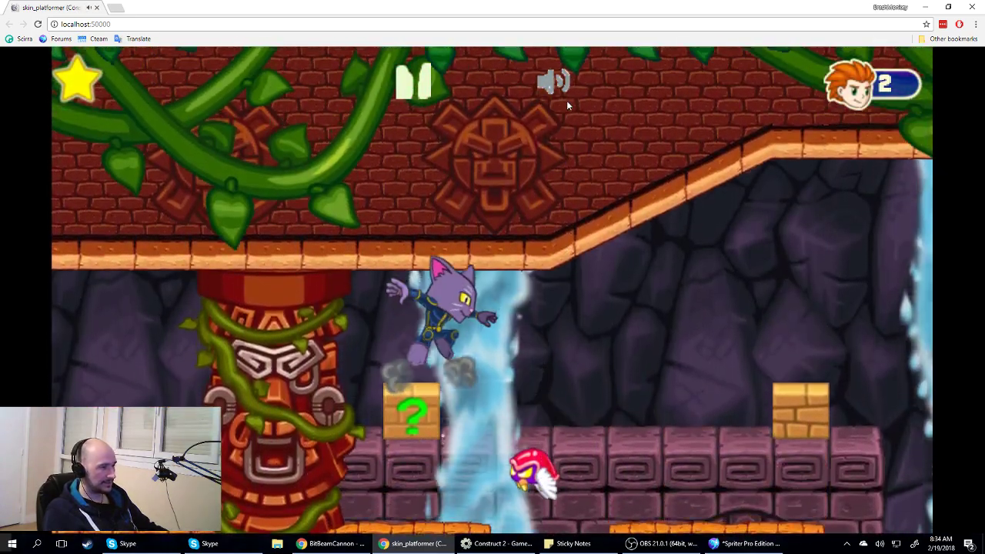
{"action": "key", "text": "Right"}
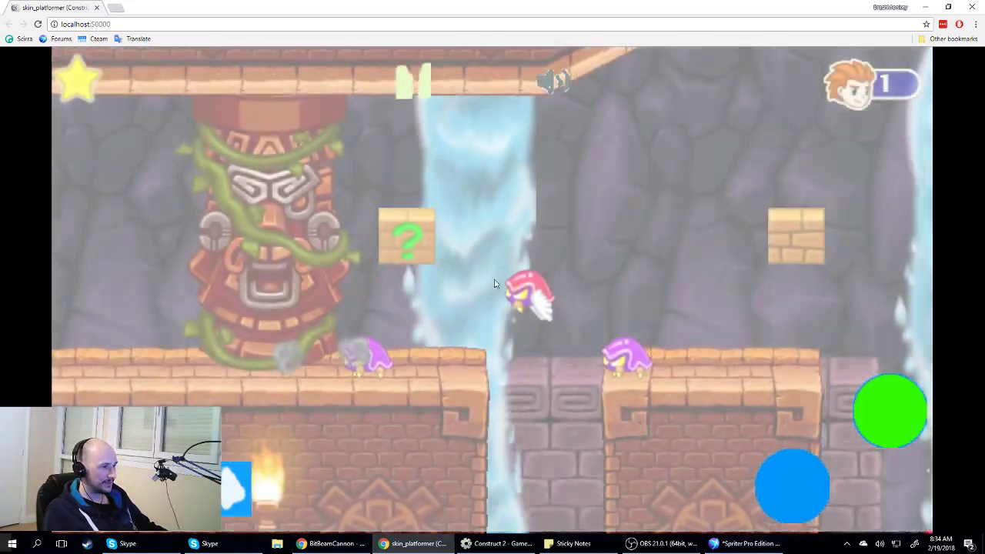
- Collect the power-up from the question-mark block on the next life and jump toward the flying enemy again
{"action": "key", "text": "Up"}
{"action": "key", "text": "Right"}
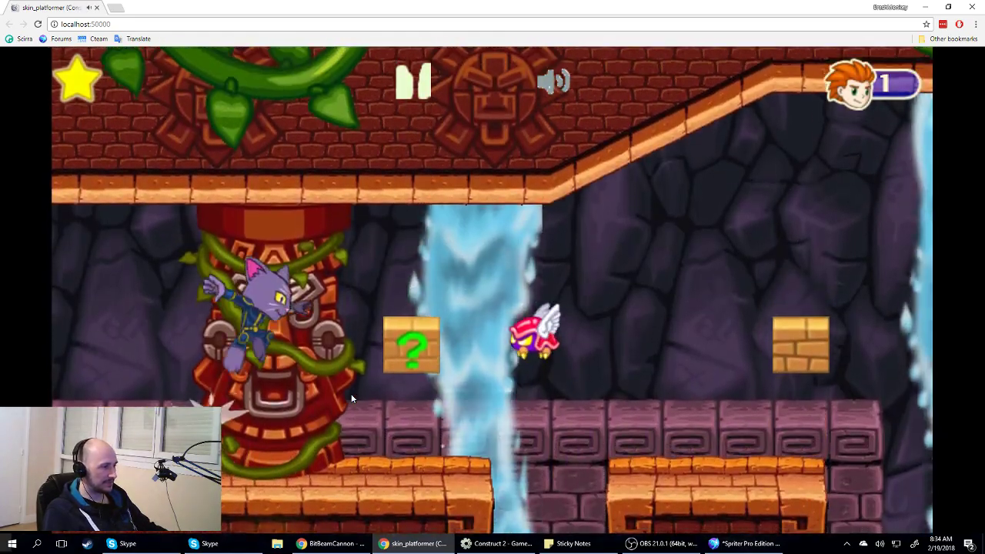
{"action": "key", "text": "Right"}
{"action": "key", "text": "Up"}
{"action": "key", "text": "Up"}
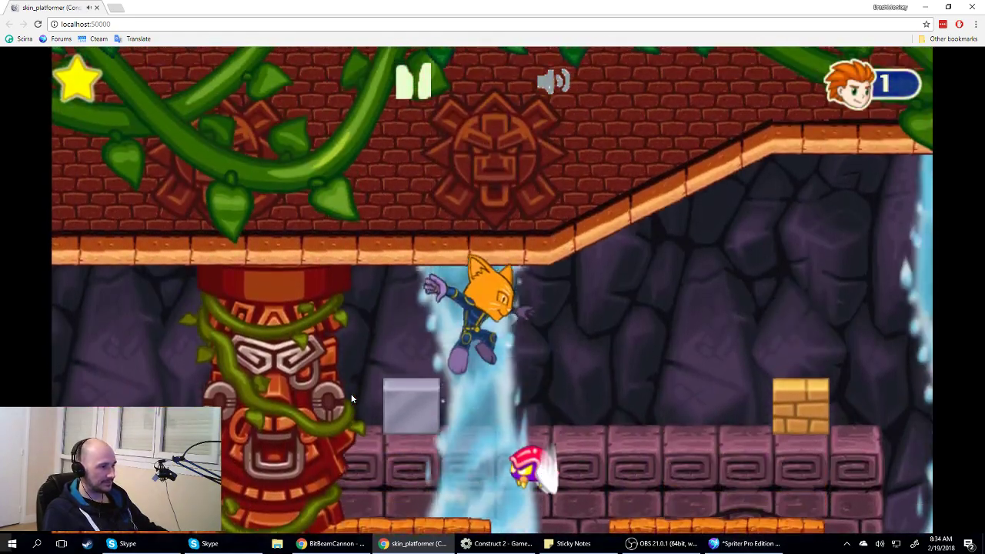
{"action": "key", "text": "Right"}
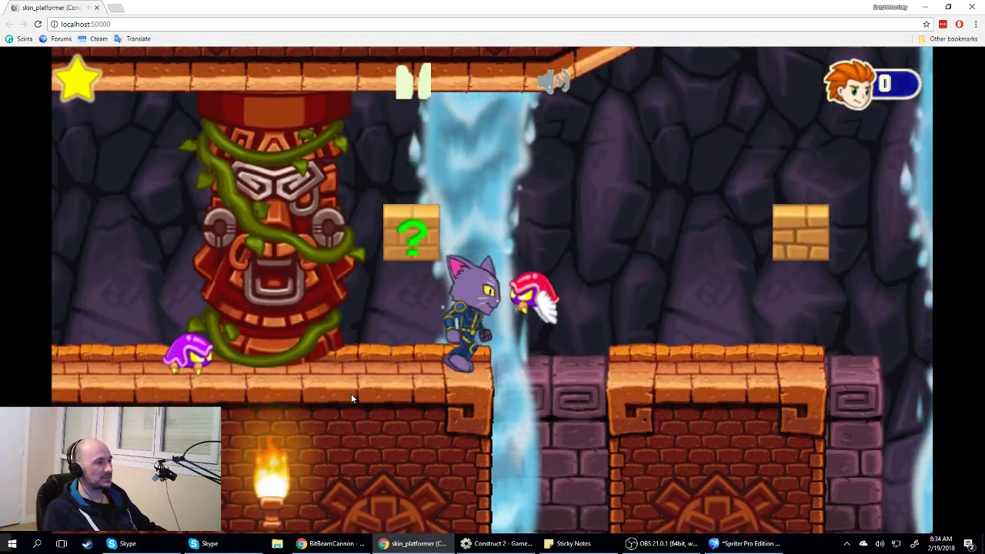
- Make one last attempt to jump past the flying enemy at the first gap and close the preview
{"action": "key", "text": "Up"}
{"action": "key", "text": "Right"}
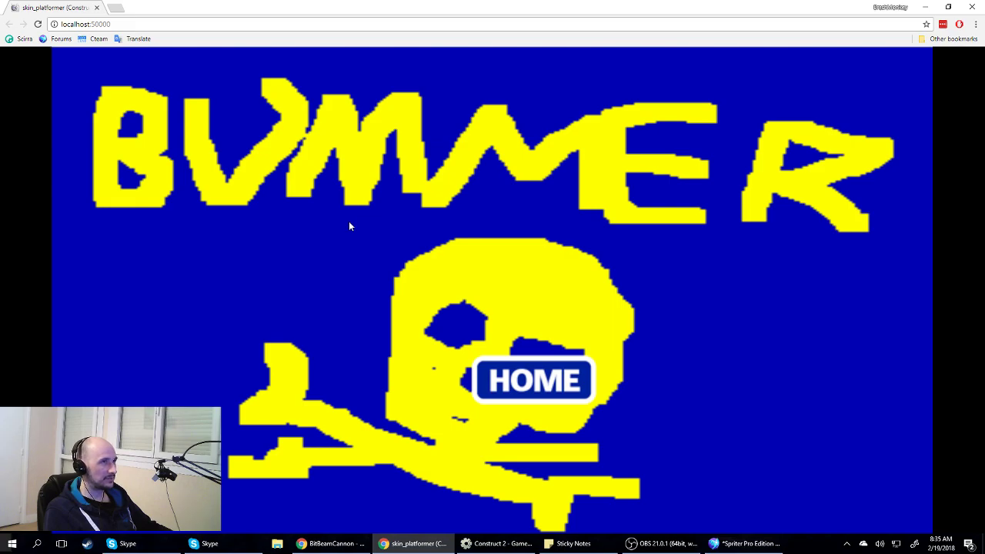
{"action": "left_click", "coordinate": [972, 7]}
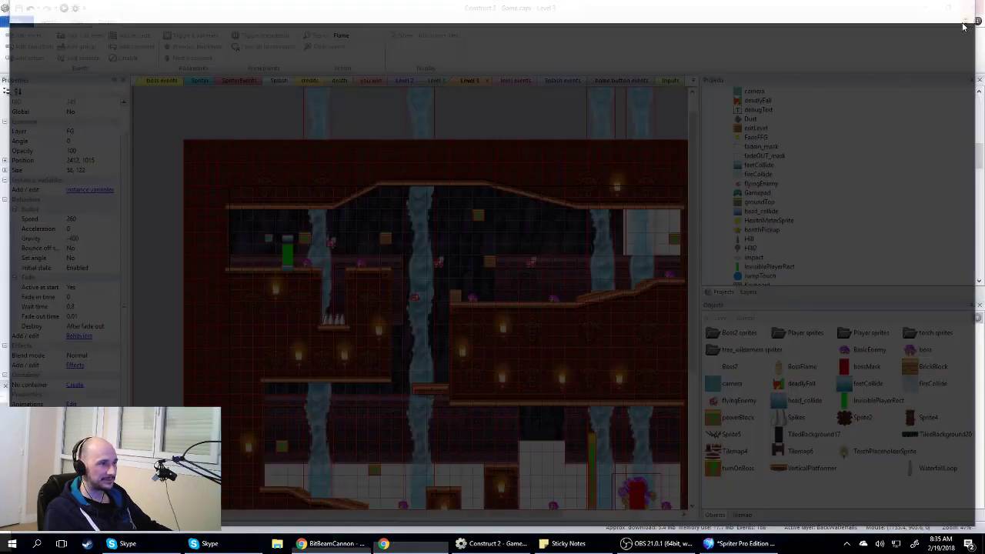
- Move the first flying enemy, above the spike pit, slightly down to position 422, 281
{"action": "scroll", "coordinate": [416, 302], "scroll_direction": "up", "scroll_amount": 4, "text": "ctrl"}
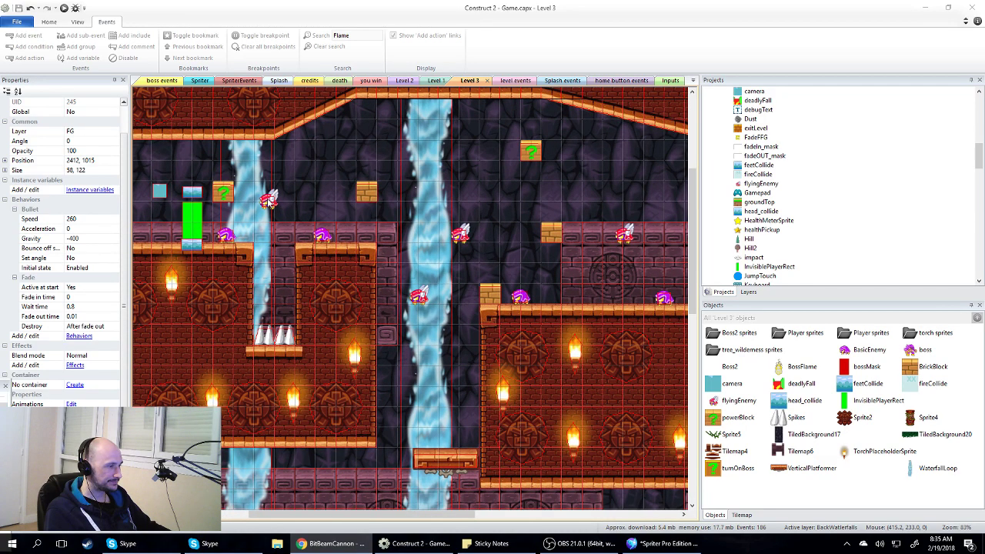
{"action": "left_click_drag", "start_coordinate": [271, 203], "coordinate": [271, 210]}
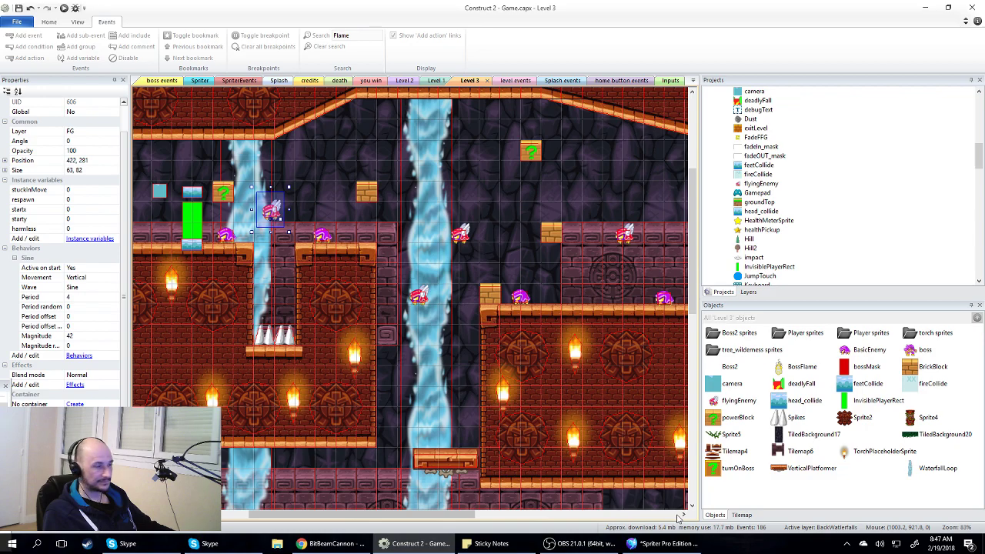
{"action": "left_click", "coordinate": [581, 543]}
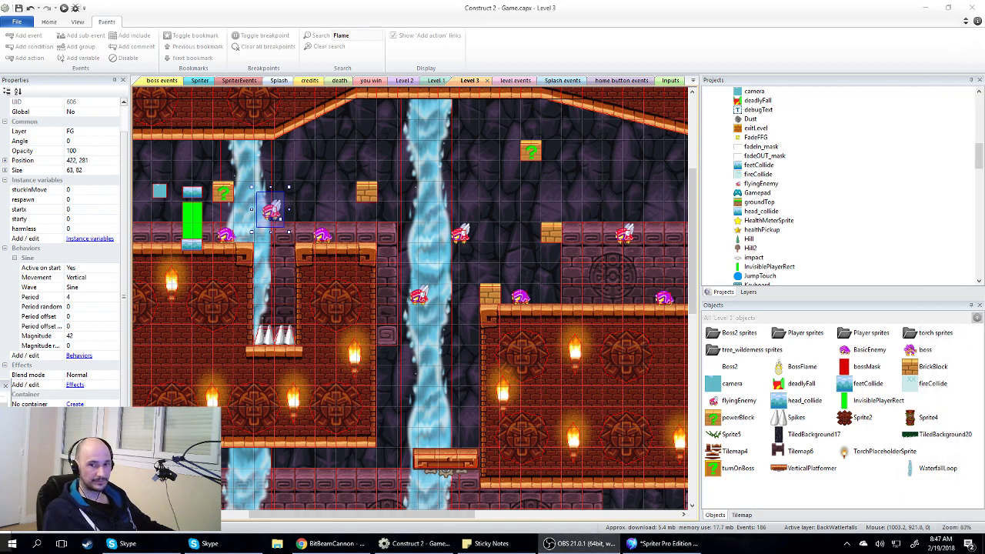